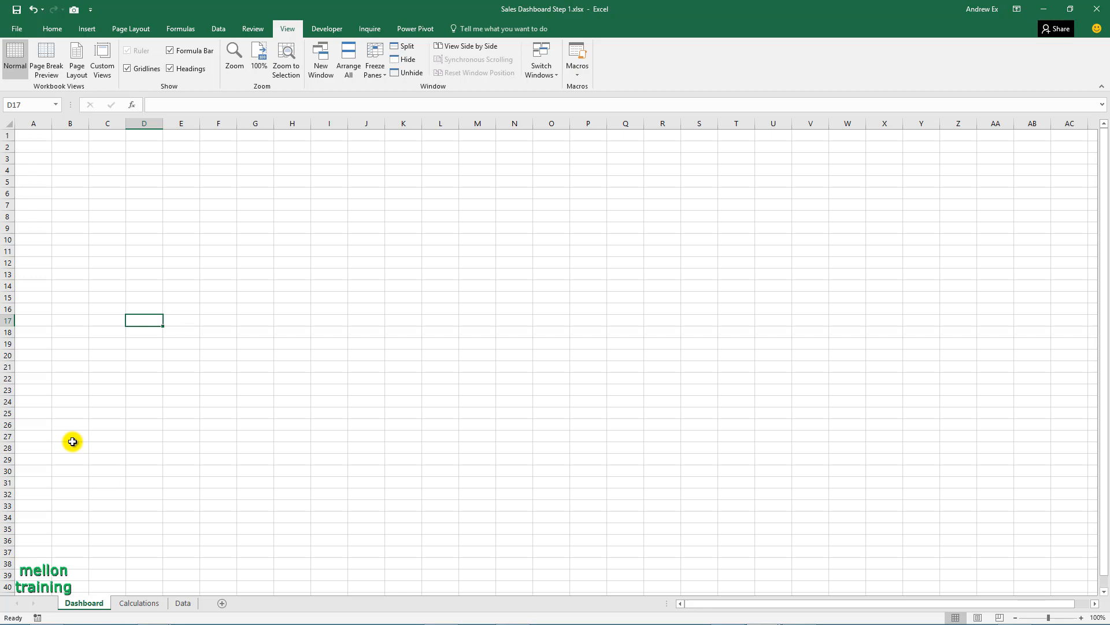
Go to the Data sheet and add a new worksheet after it named "mock-up"
left_click(182, 602)
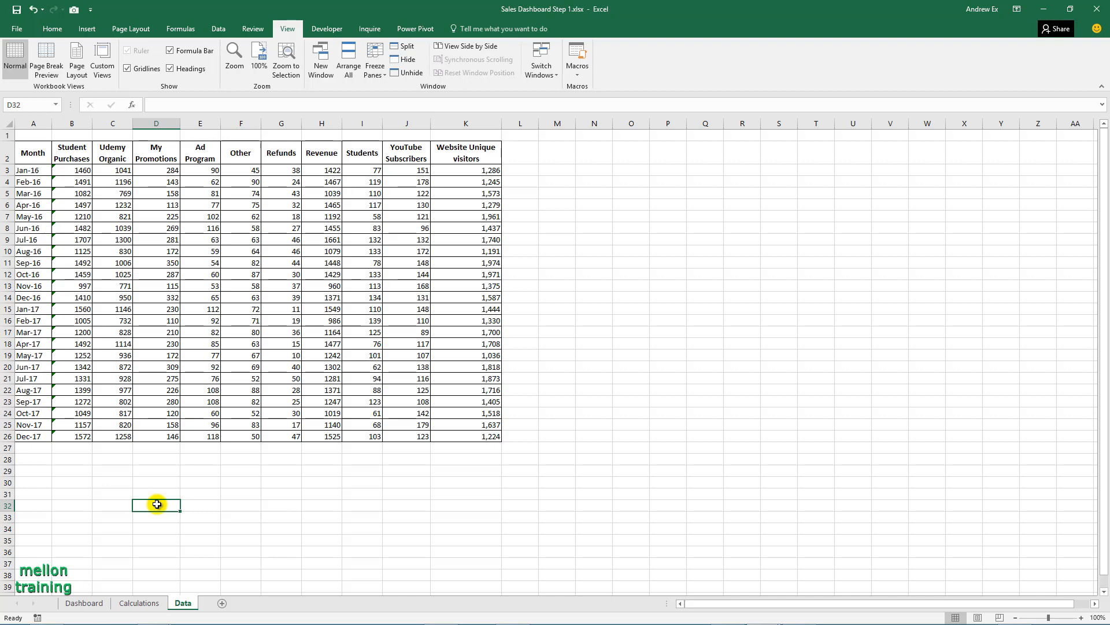
left_click(223, 604)
double_click(216, 603)
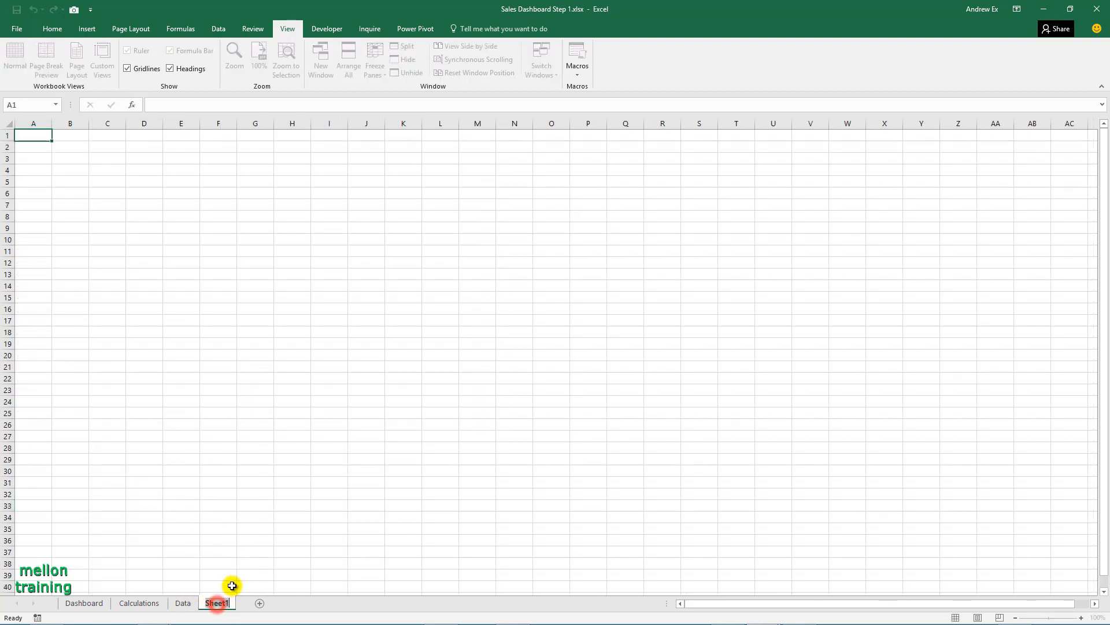
type("mock-up")
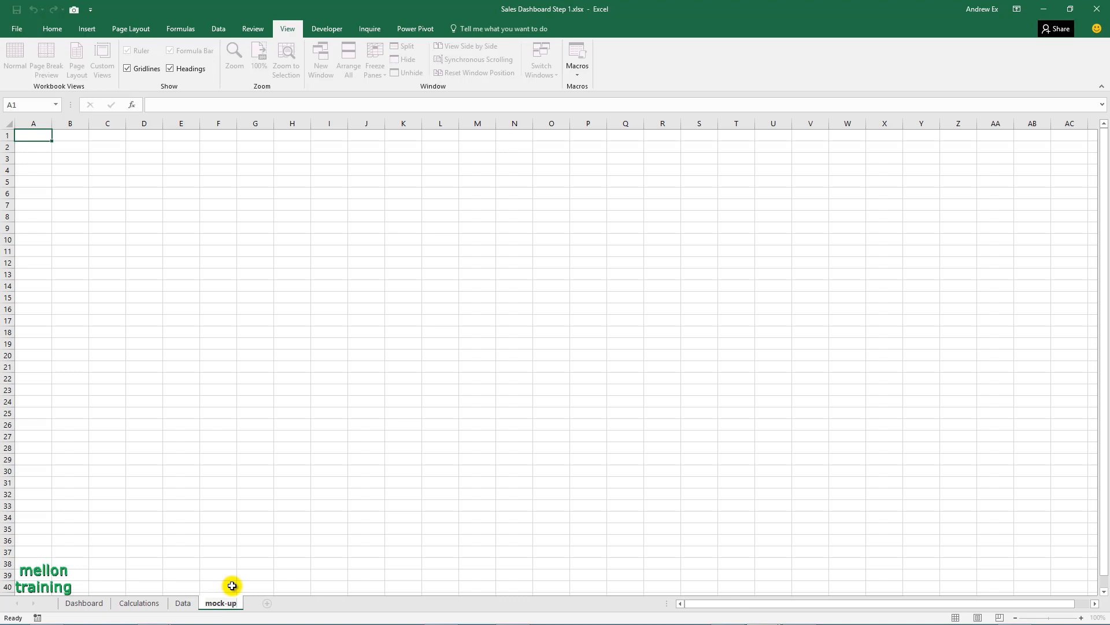
key("Return")
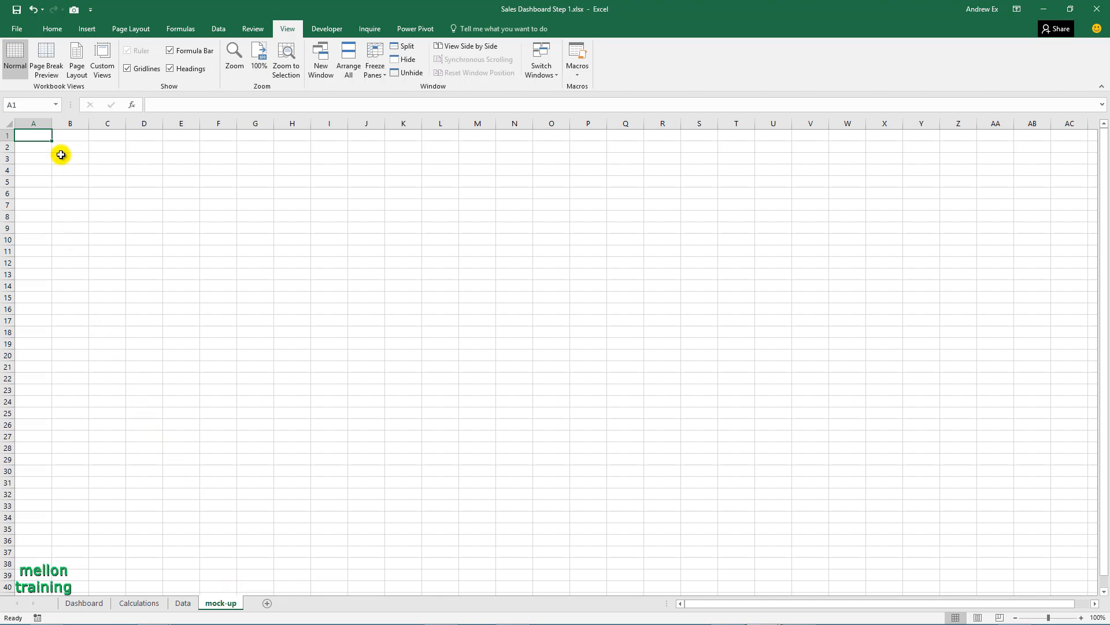
Apply a thick outside border around the range B2:P2 on the mock-up sheet
left_click_drag(61, 146, 580, 148)
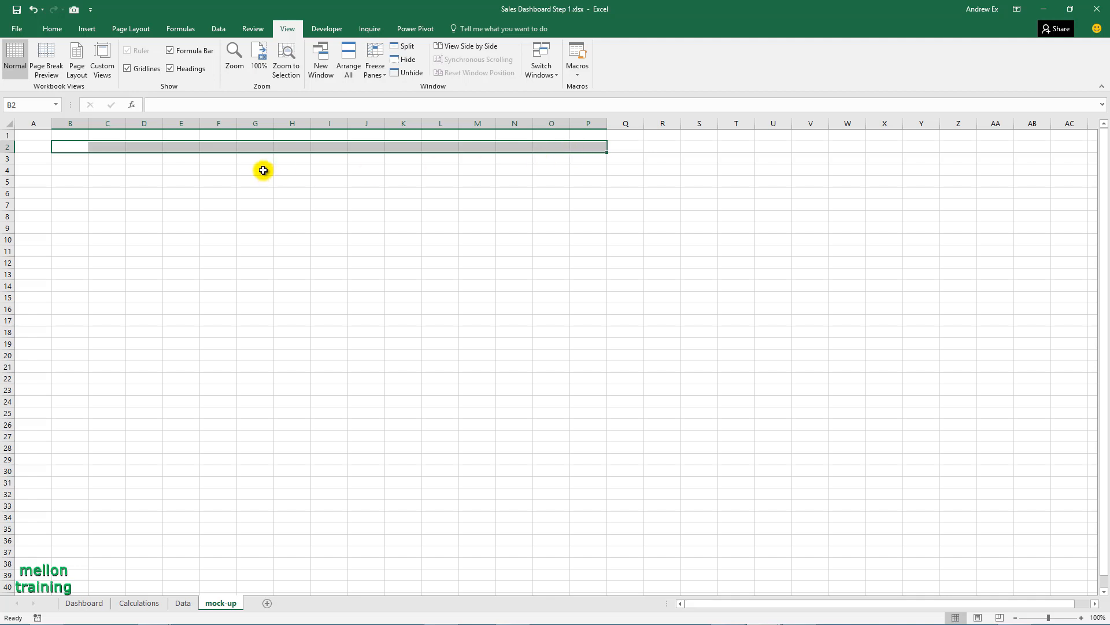
left_click(51, 28)
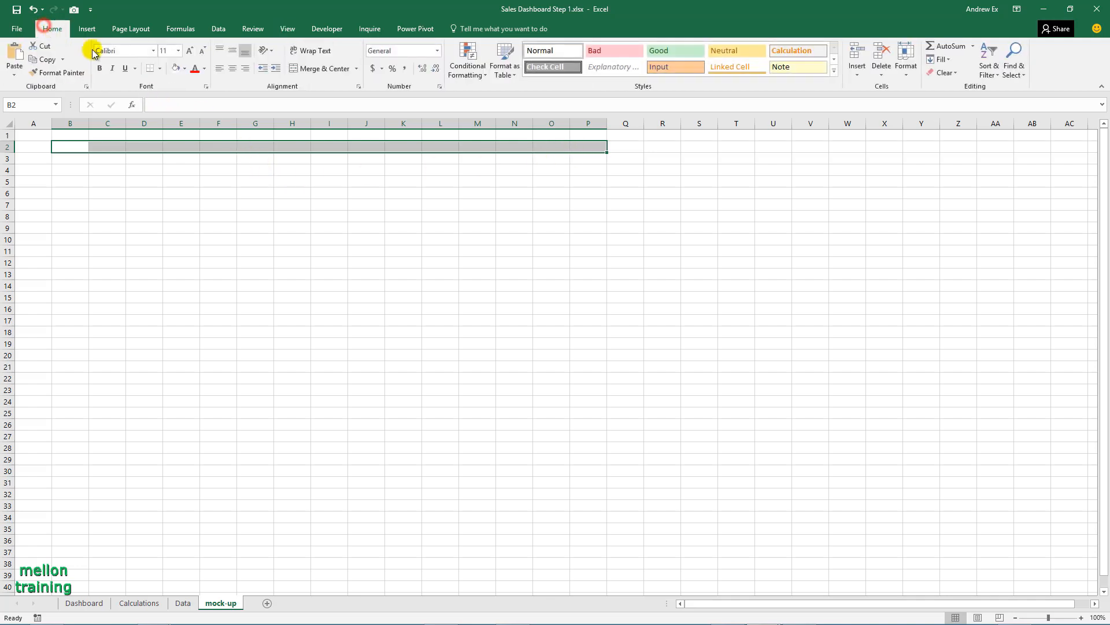
left_click(161, 71)
left_click(197, 194)
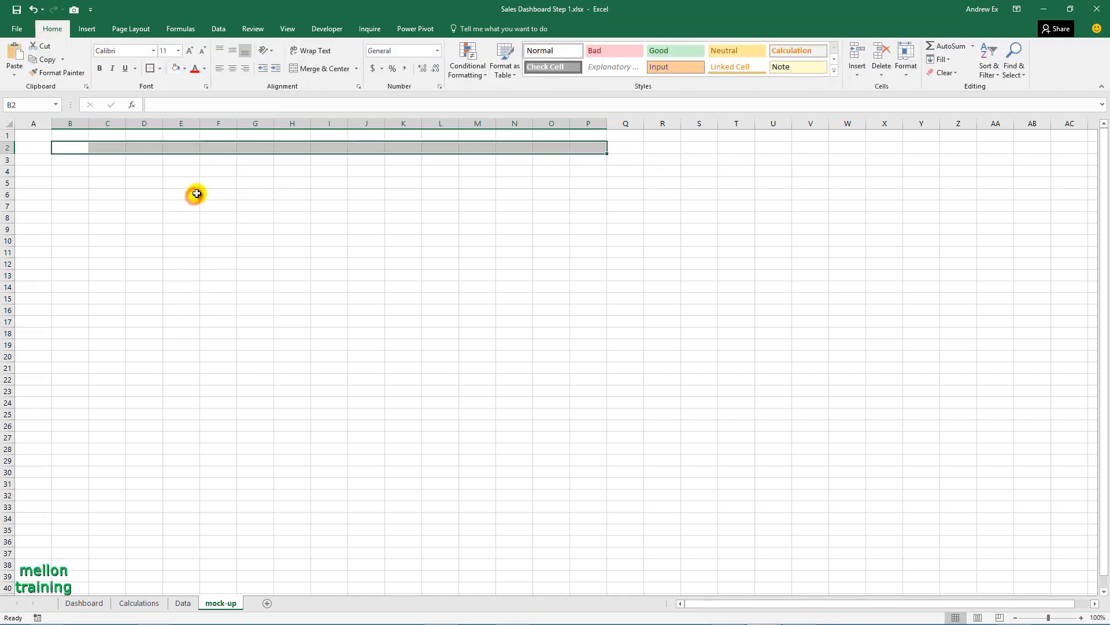
left_click(64, 176)
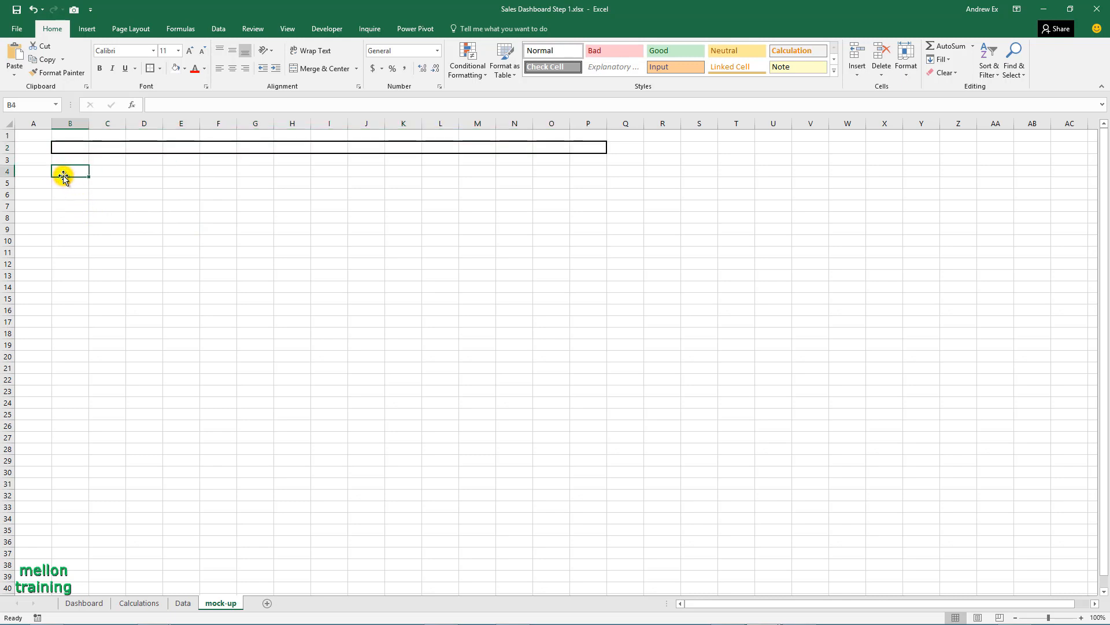
Enter the label "Month Filter" in B2 and merge and center it across B2:P2
left_click(81, 148)
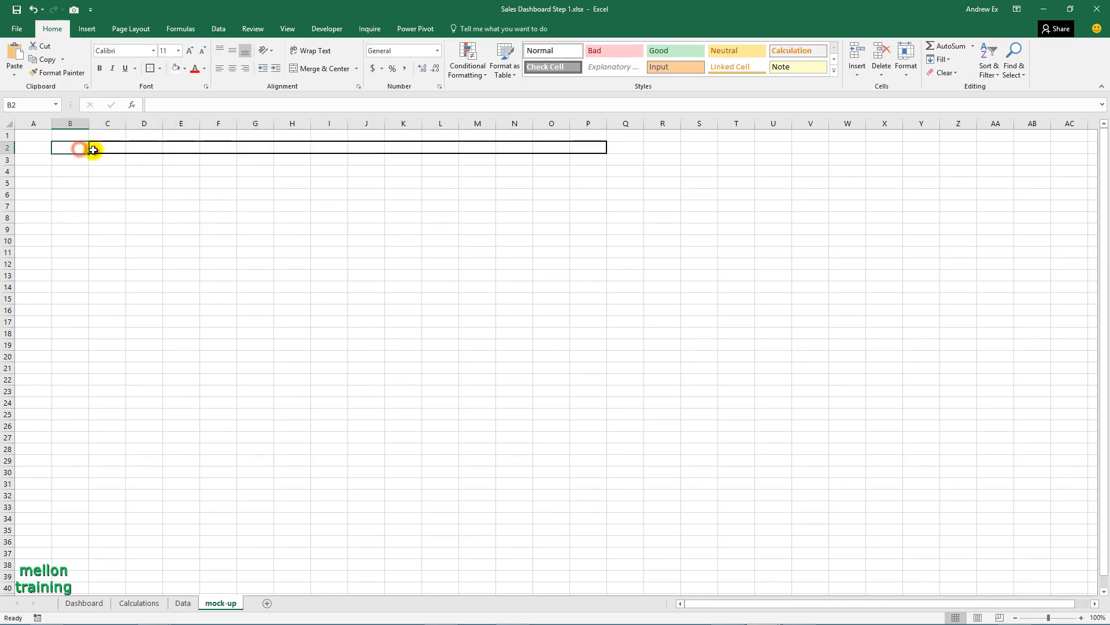
type("Month")
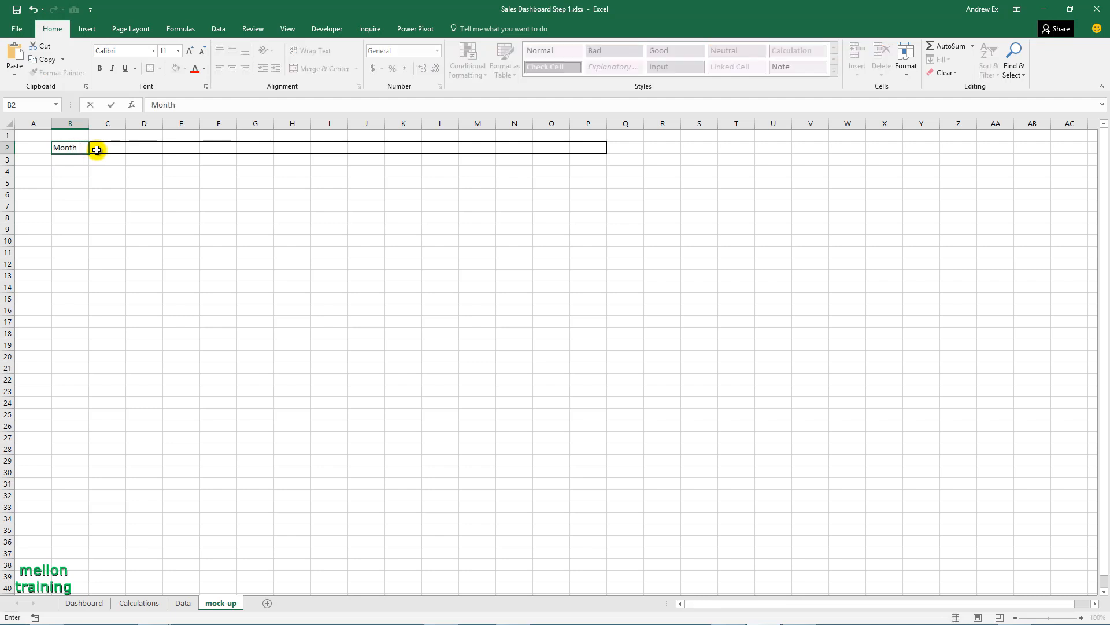
type(" Filter")
left_click(96, 192)
left_click_drag(67, 148, 588, 149)
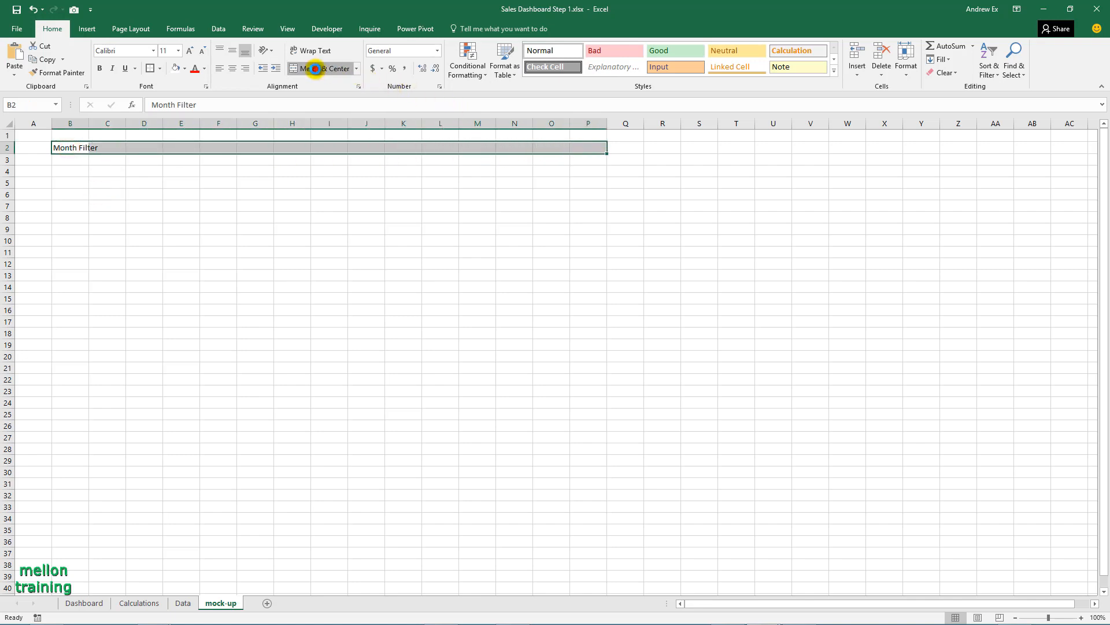
left_click(321, 69)
Outline B4:D7 with a thick border and add the heading "Revenue" merged and centered across B4:D4
left_click(76, 175)
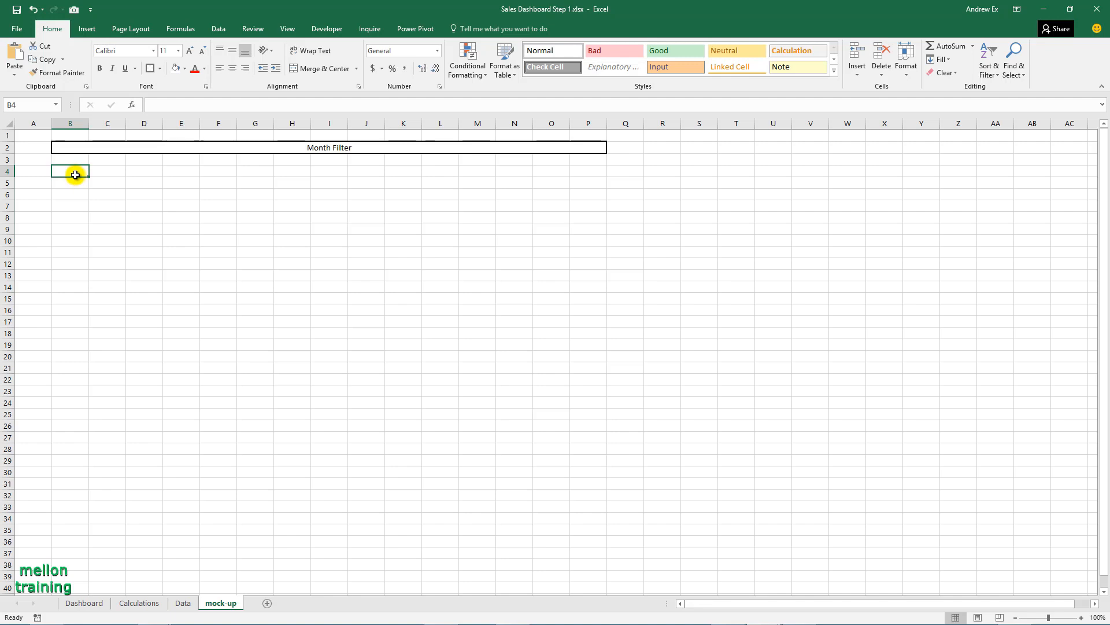
left_click_drag(74, 173, 140, 211)
left_click(150, 68)
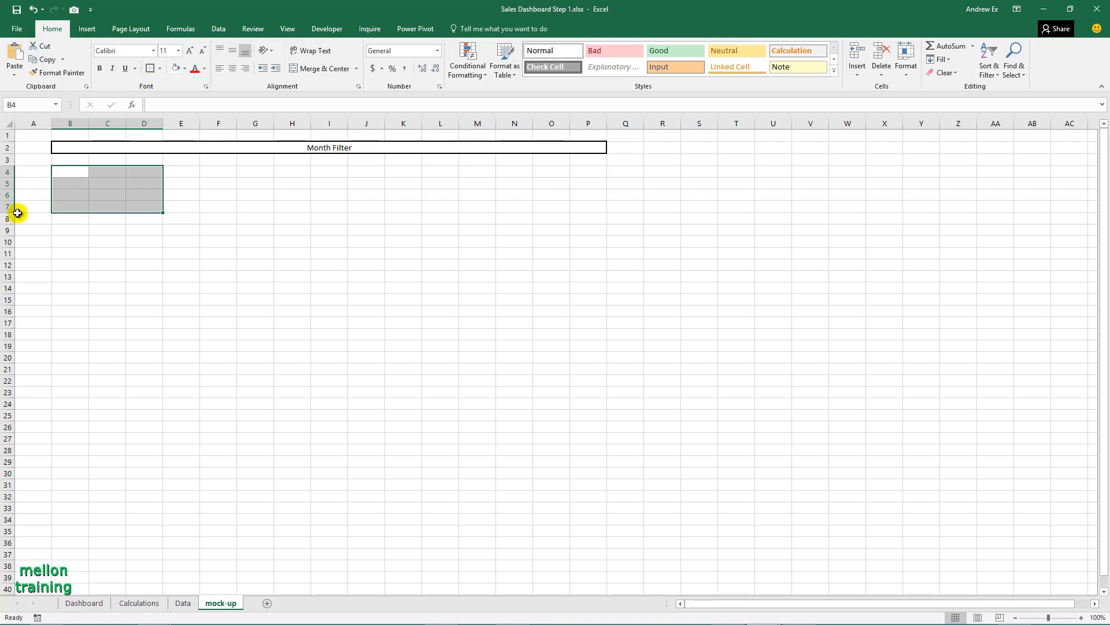
left_click(66, 171)
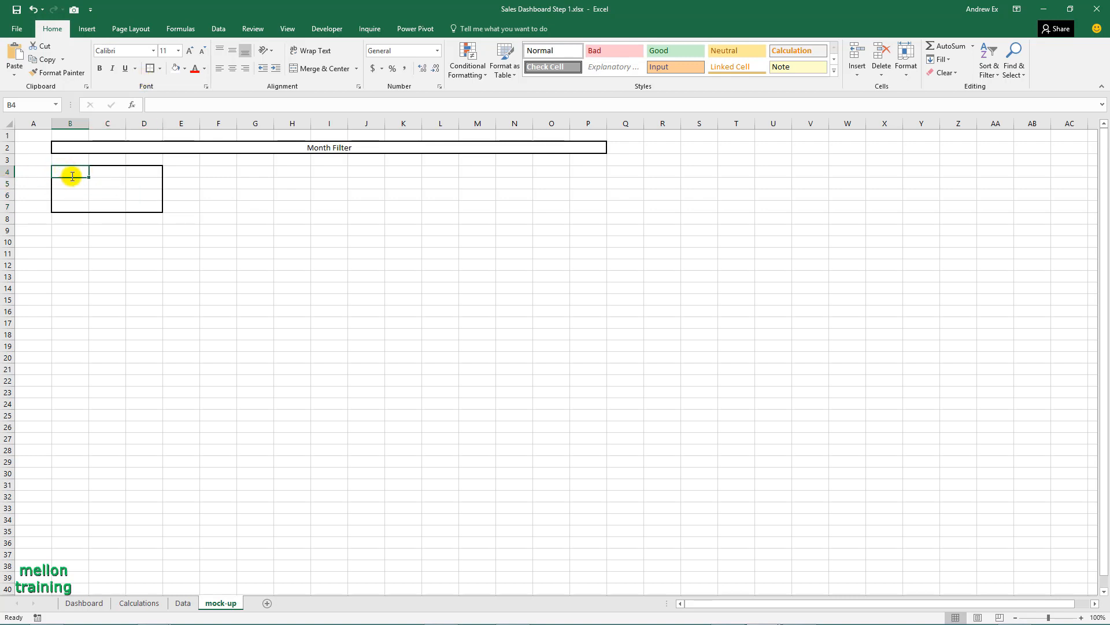
type("Revenue")
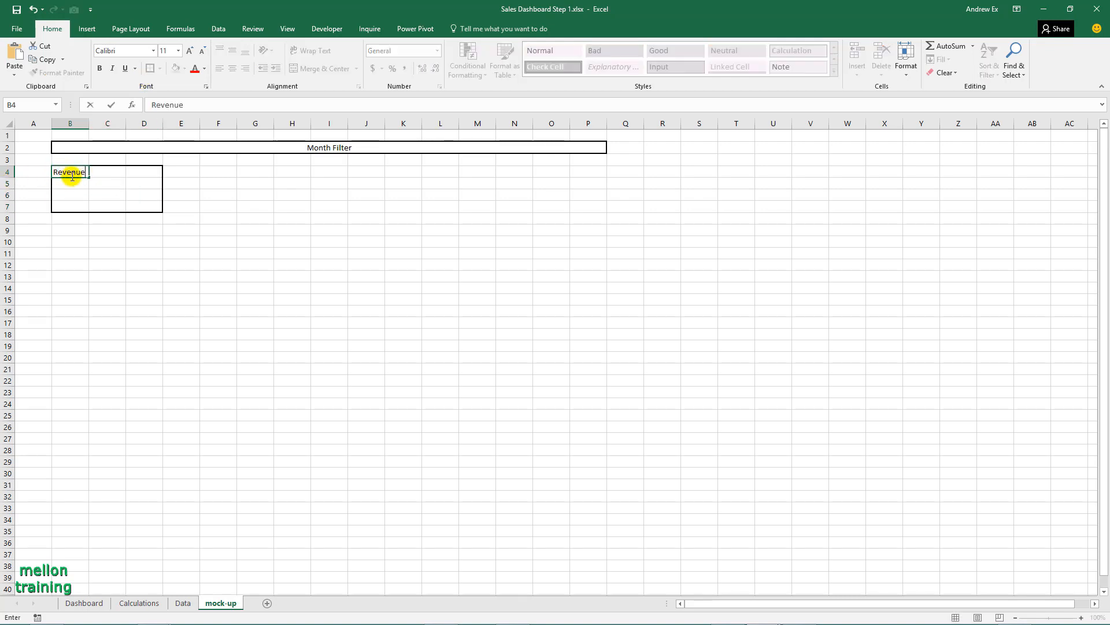
key("Return")
left_click_drag(71, 172, 133, 175)
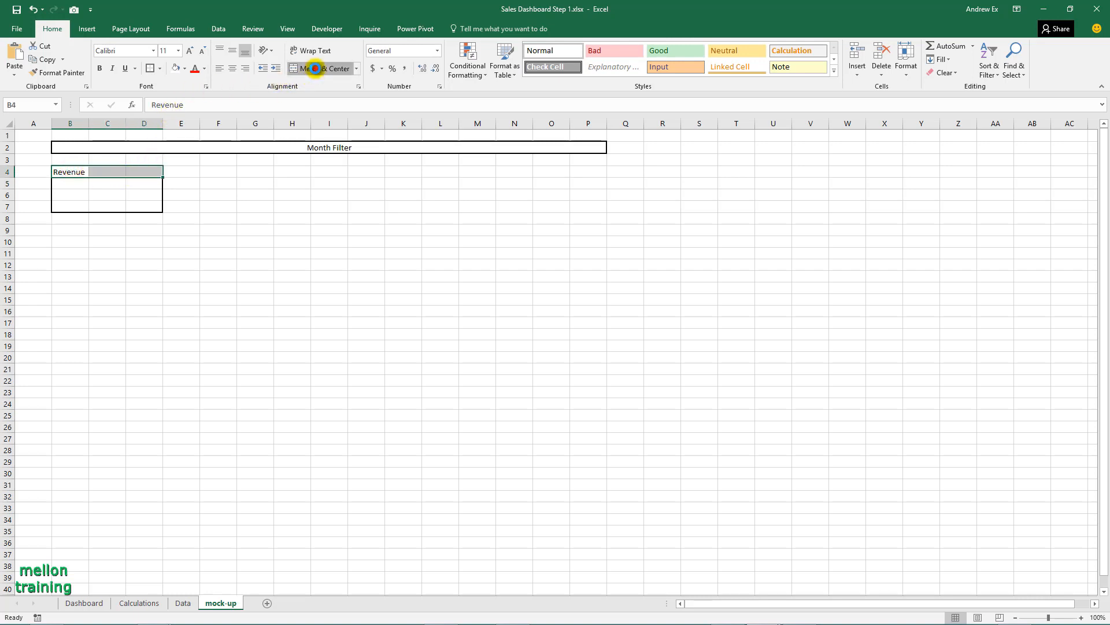
left_click(317, 69)
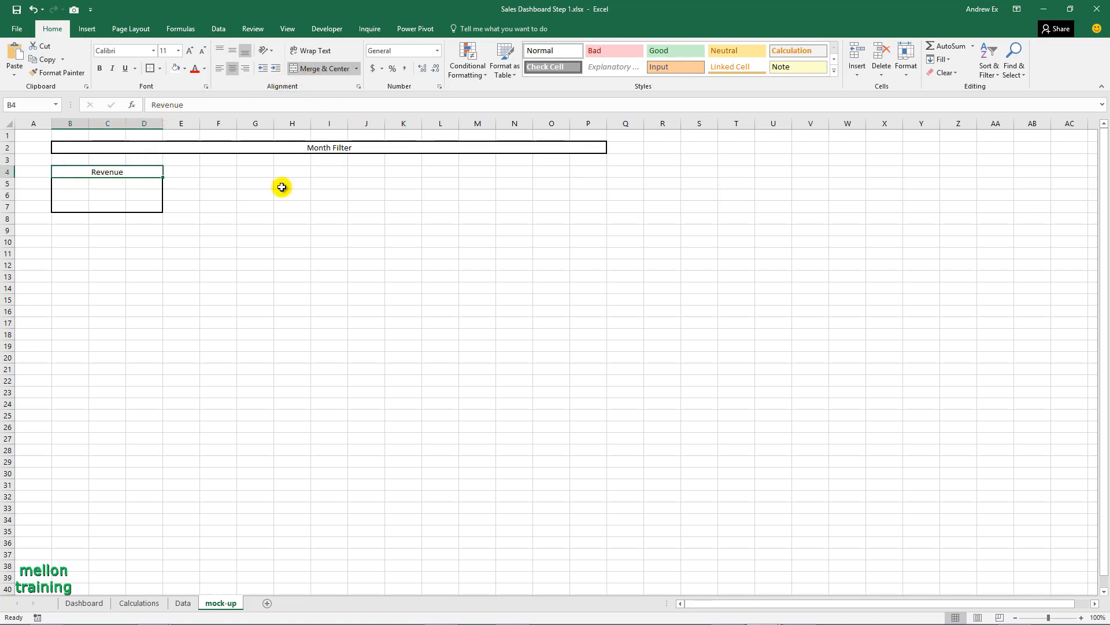
Outline F4:H7 with a thick border and add the heading "Students" merged and centered across F4:H4
left_click_drag(225, 175, 297, 203)
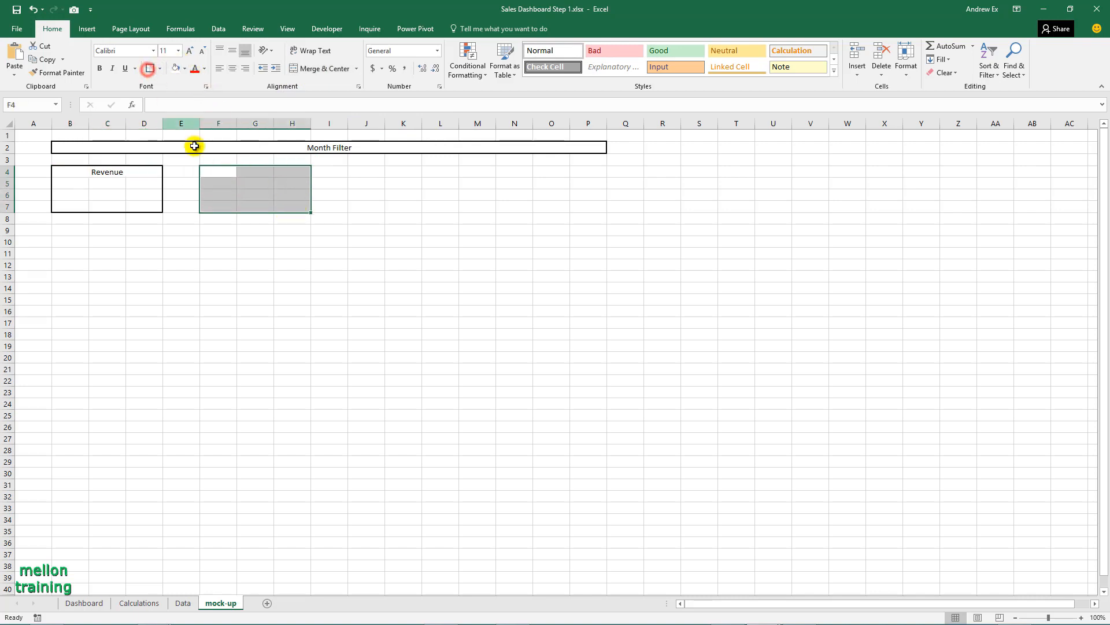
left_click(220, 171)
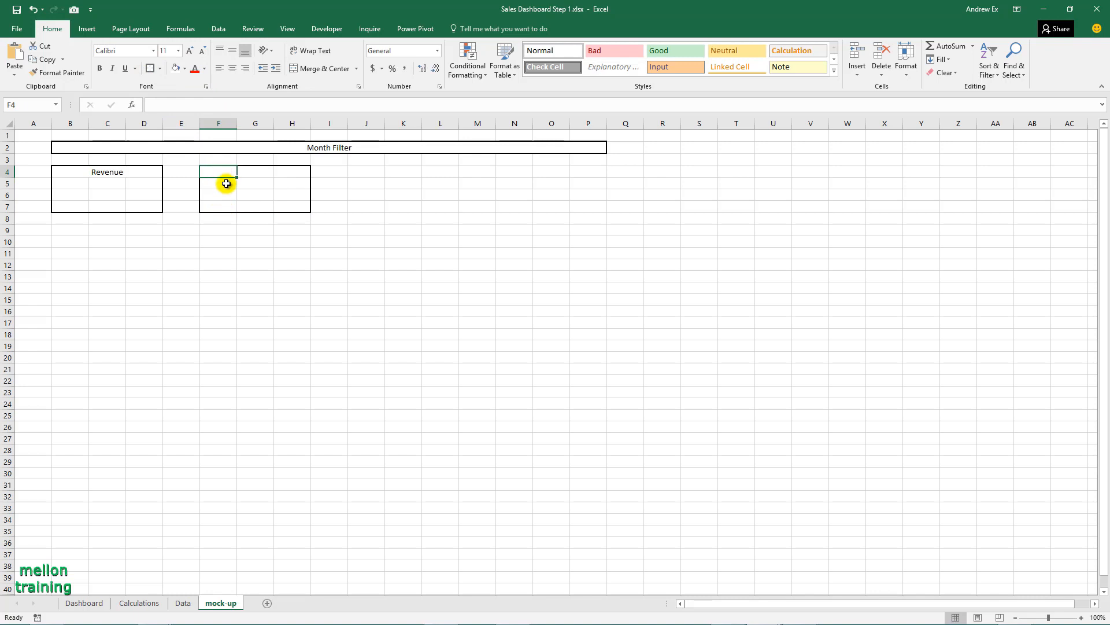
type("Students")
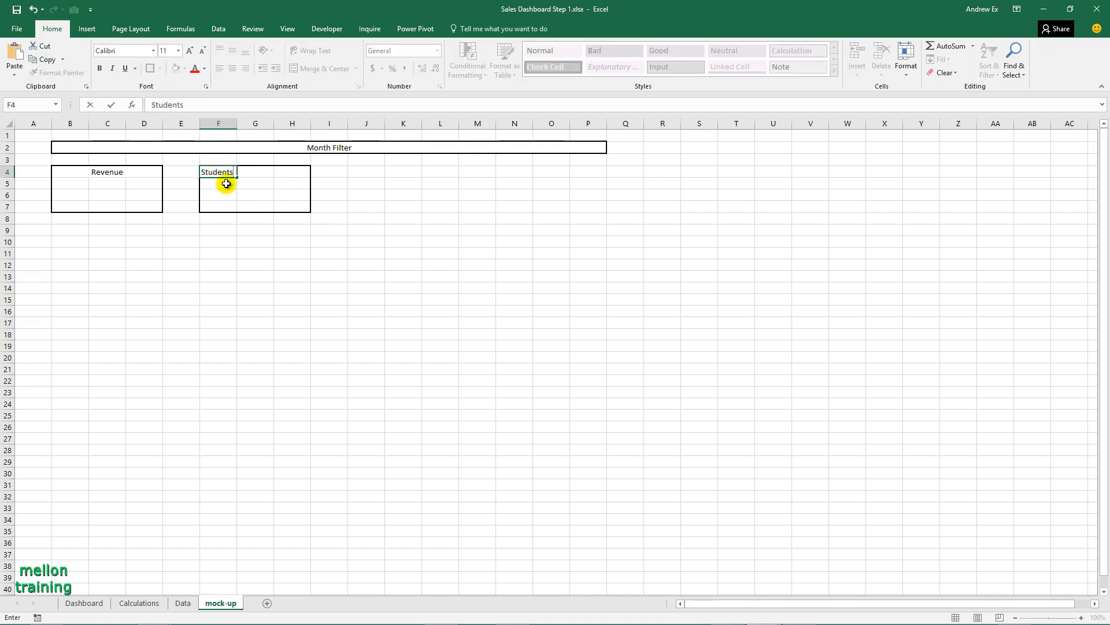
left_click(227, 183)
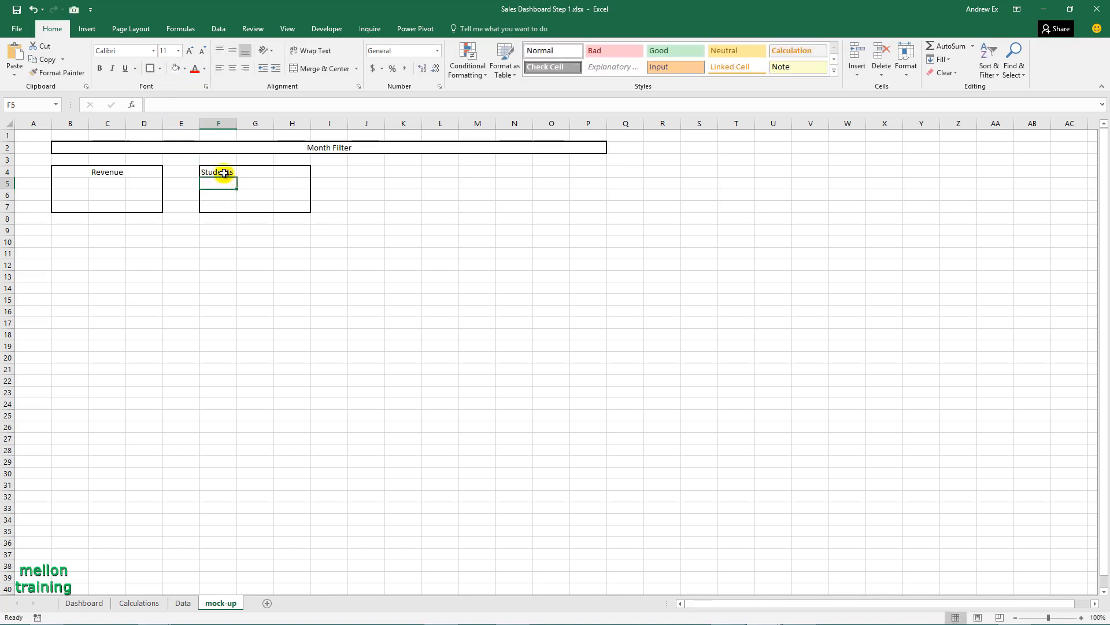
left_click_drag(228, 171, 281, 171)
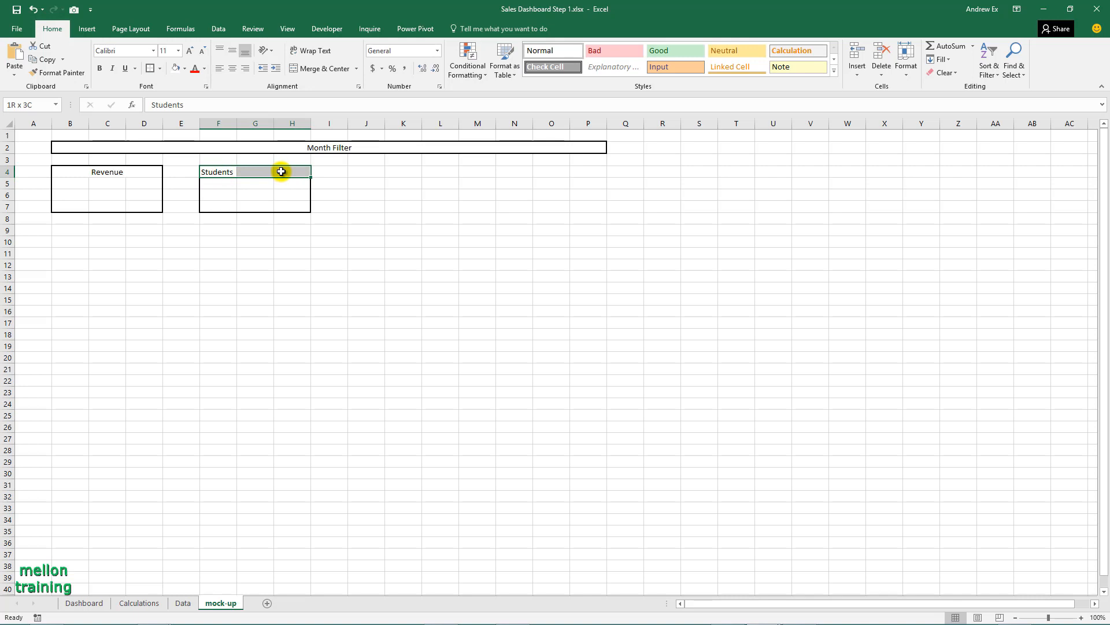
left_click(317, 69)
Outline J4:L7 with a thick border and add the heading "Subscribers" merged and centered across J4:L4
left_click(368, 174)
left_click_drag(368, 174, 440, 207)
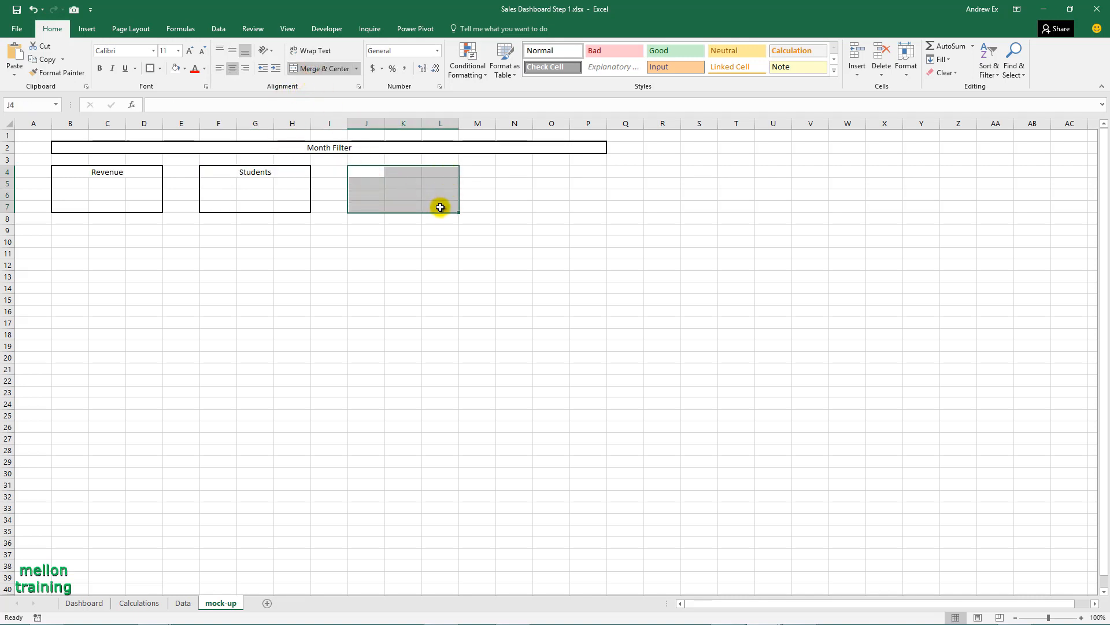
left_click(150, 68)
left_click(358, 173)
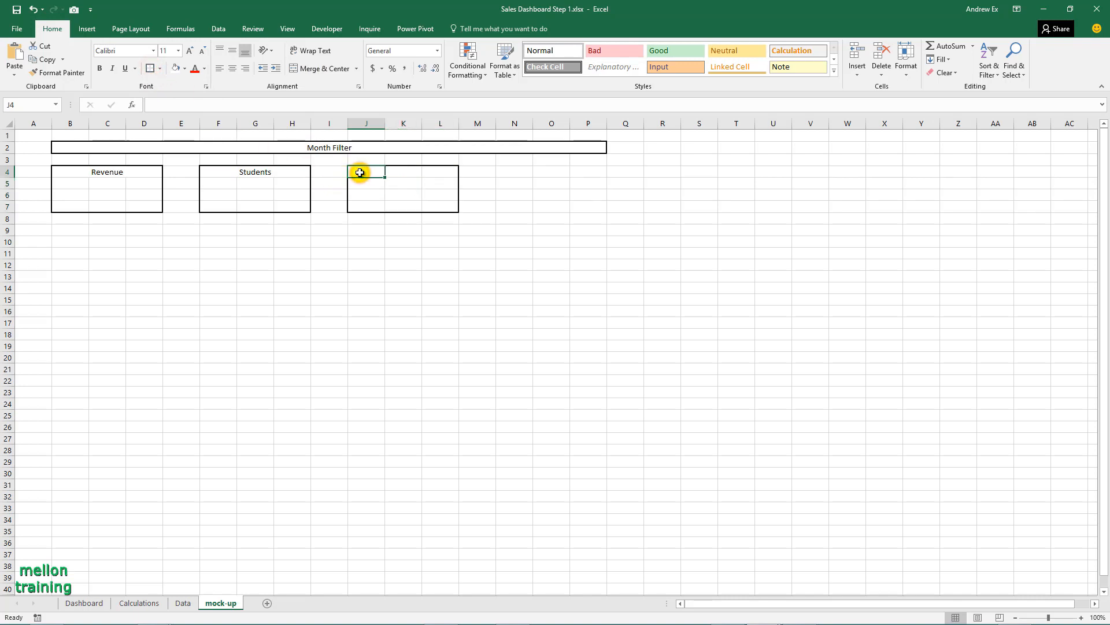
type("Su")
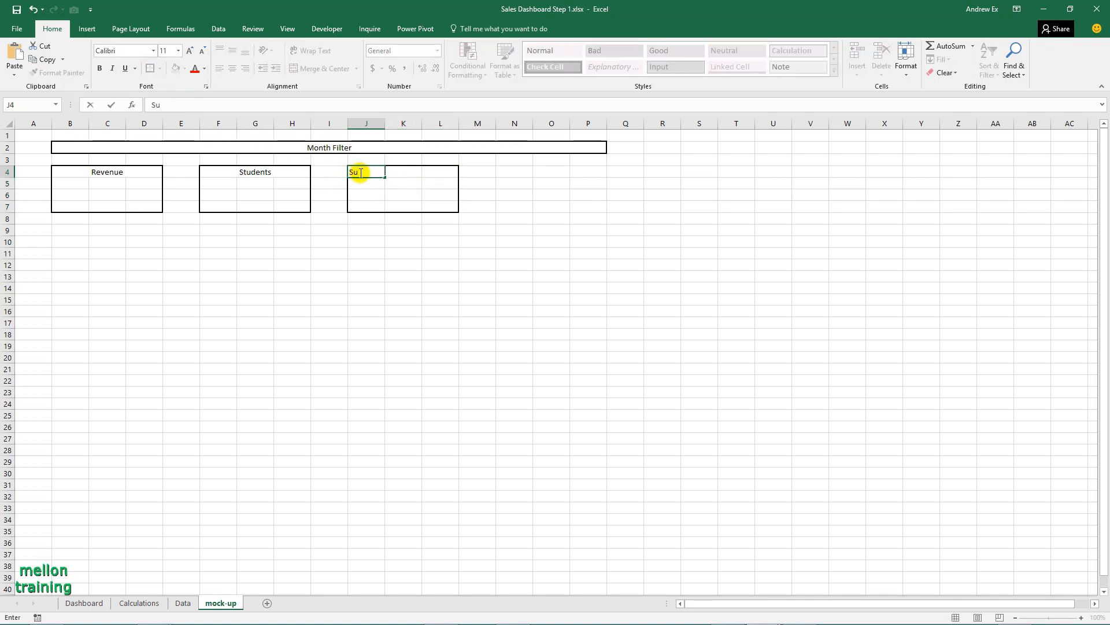
type("bscribers")
left_click_drag(360, 173, 436, 168)
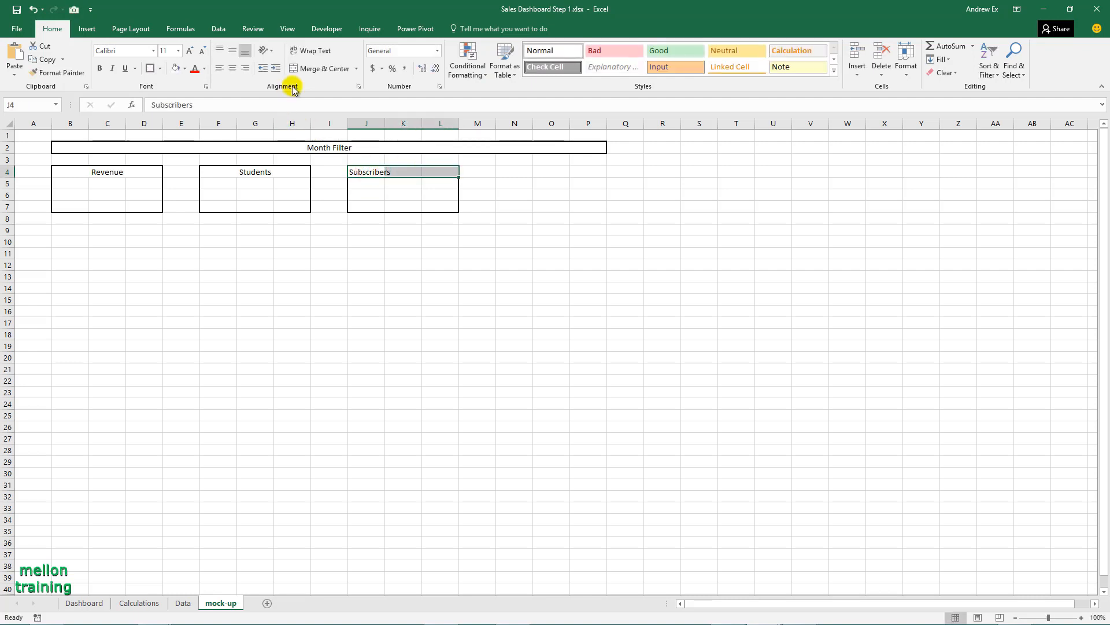
left_click(322, 69)
Outline N4:P7 with a thick border and add the heading "Unique Visitors" merged and centered across N4:P4
left_click_drag(505, 173, 582, 205)
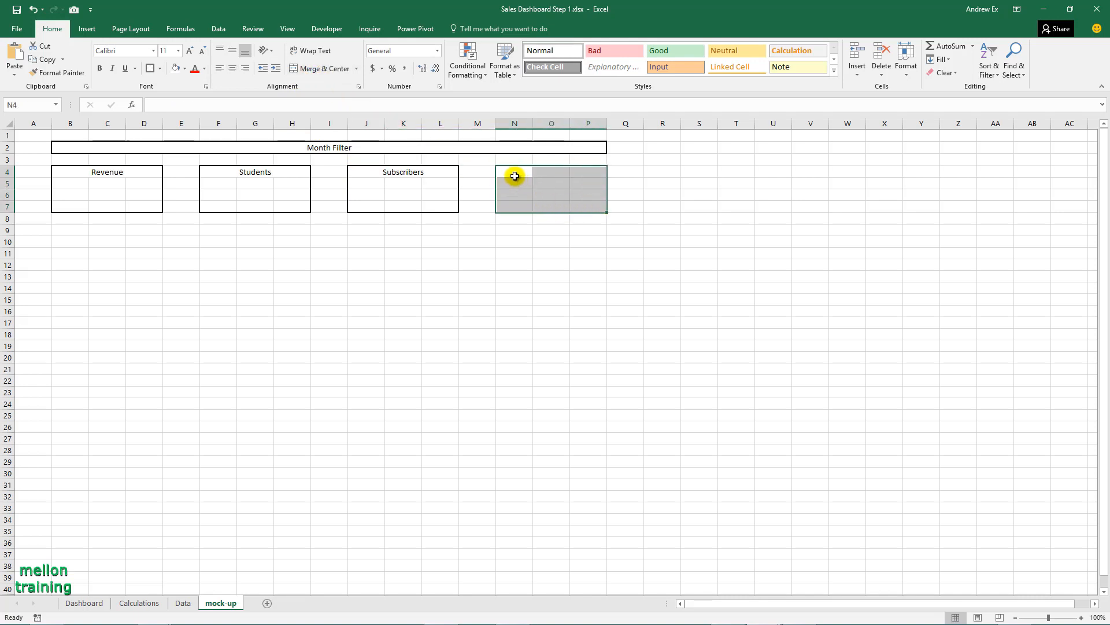
left_click(150, 69)
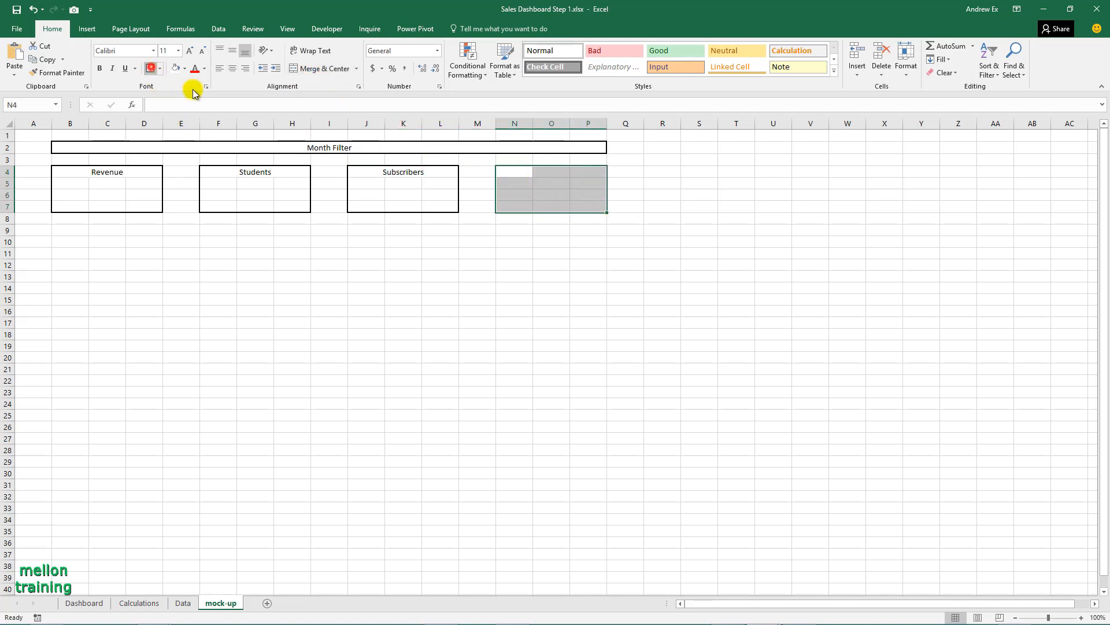
left_click(512, 174)
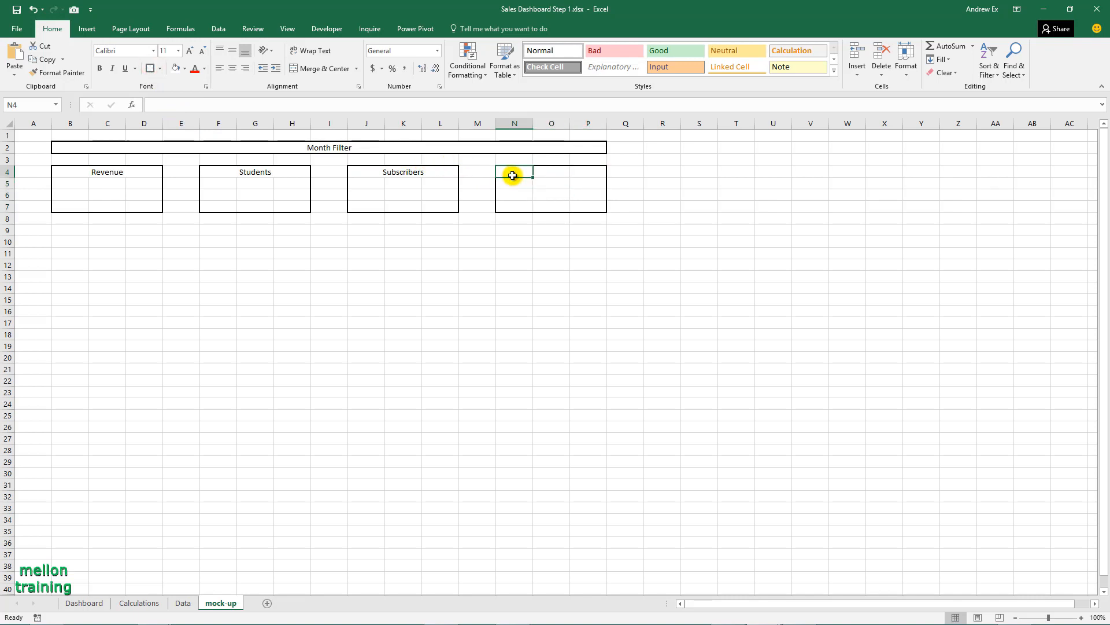
type("Uni")
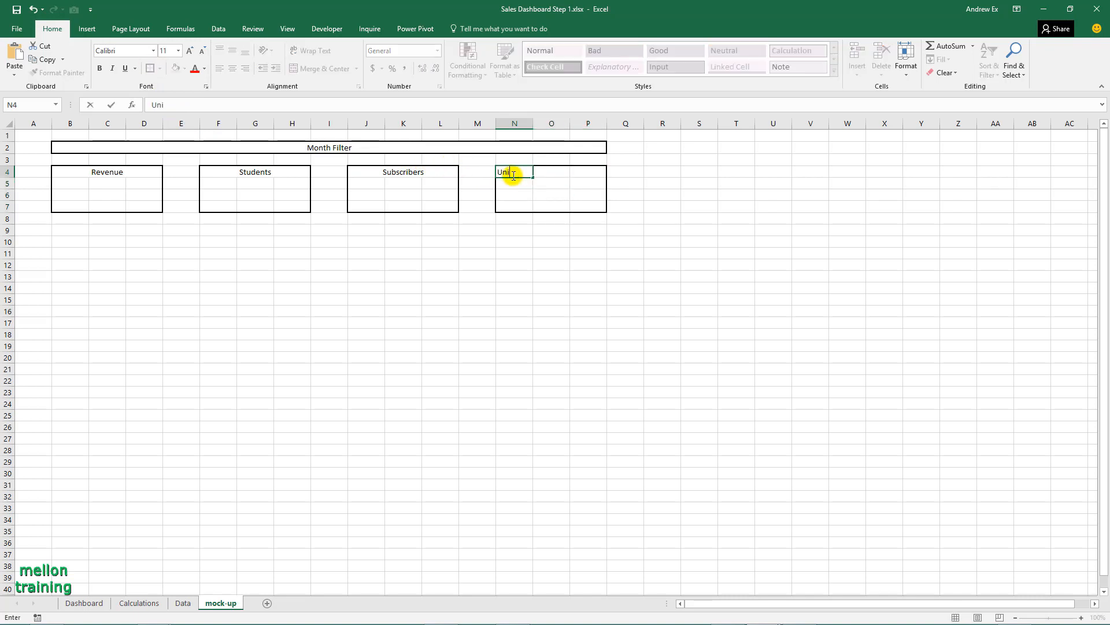
type("que Visitors")
key("Return")
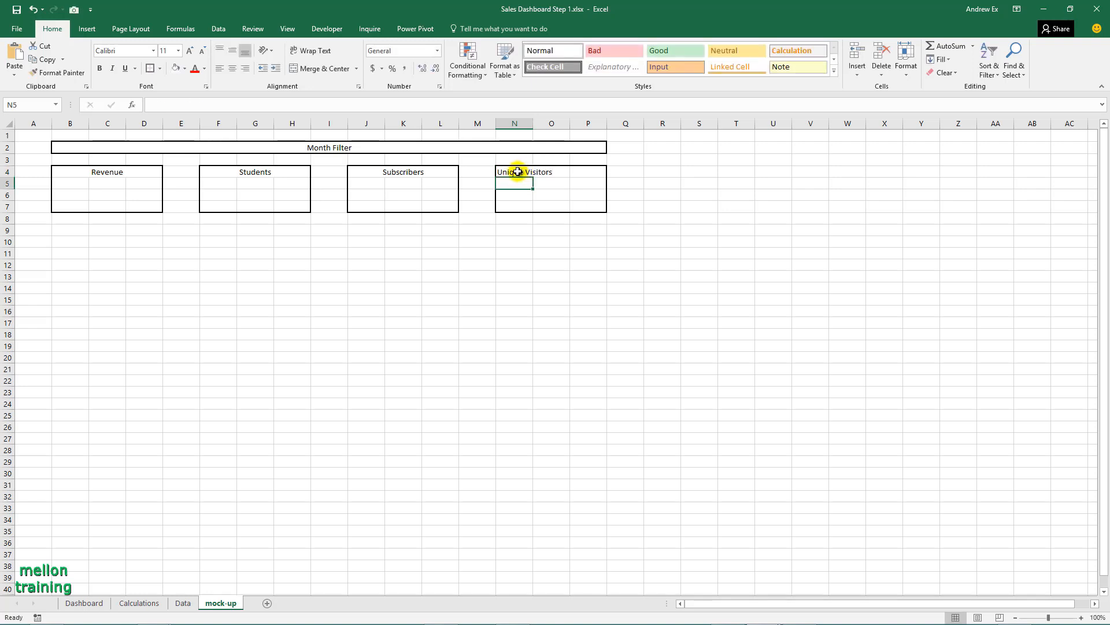
left_click_drag(515, 172, 575, 170)
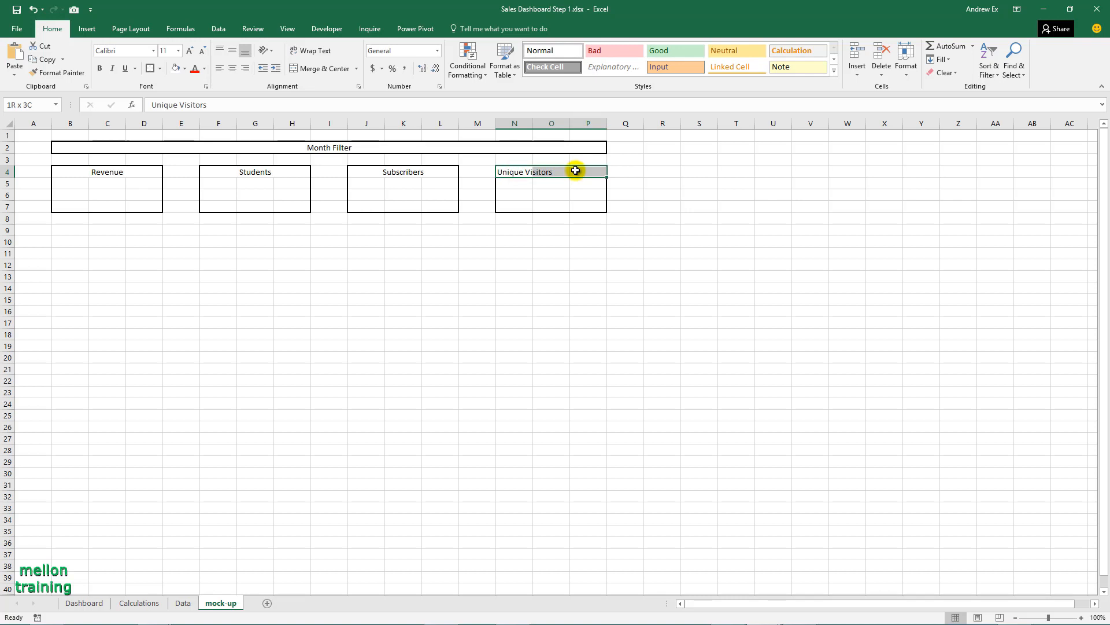
left_click(312, 68)
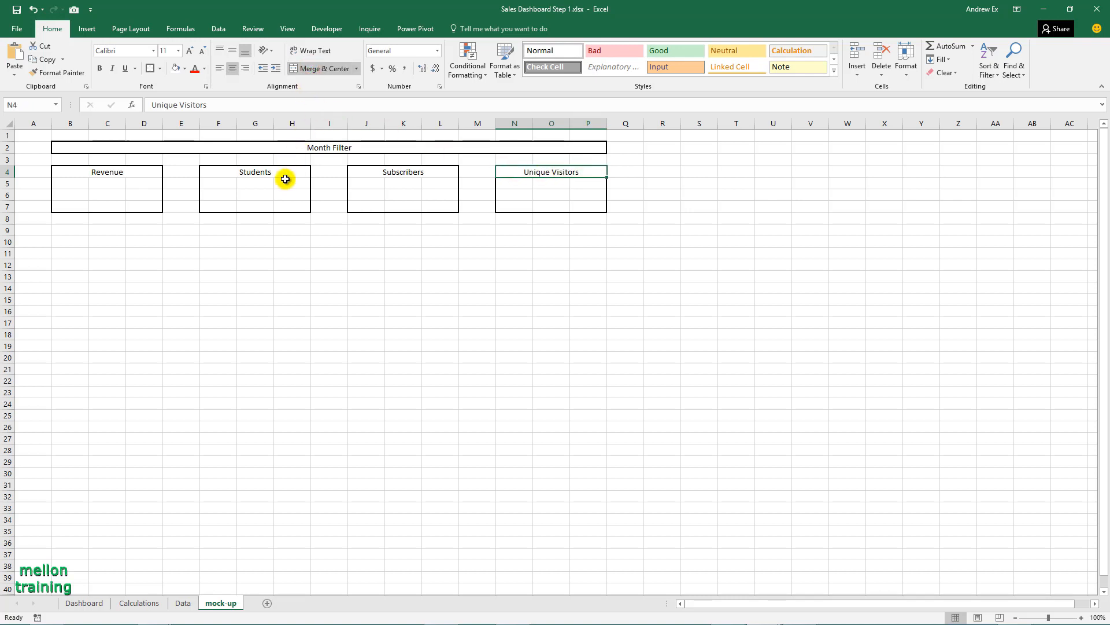
Outline B9:H18 with a thick border and enter the label "Clustered Stacked Column Chart" in C13
left_click(67, 231)
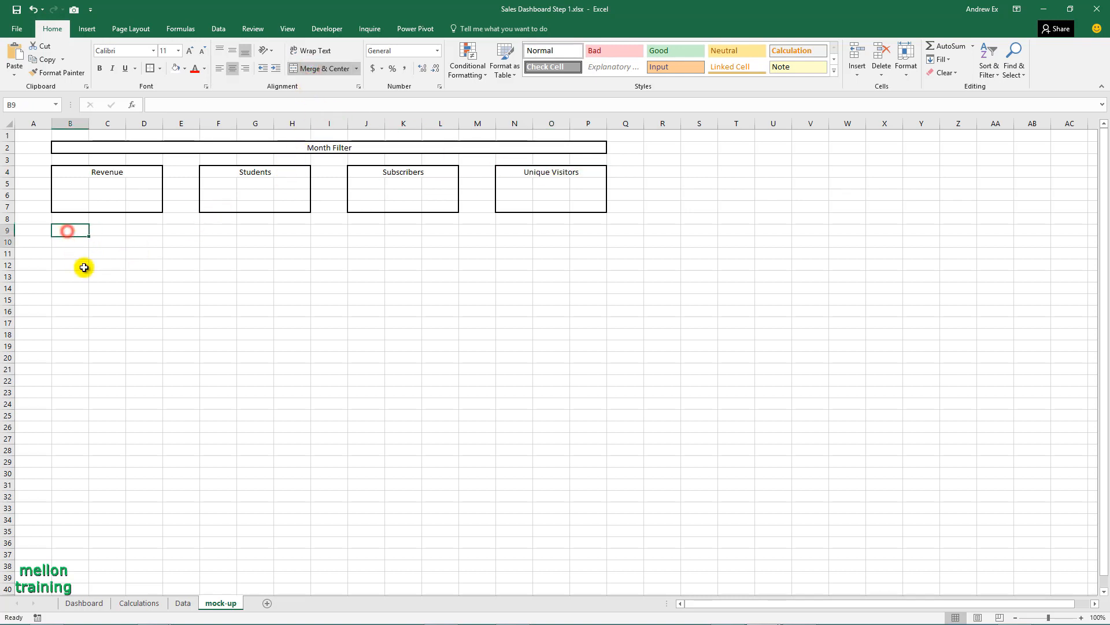
left_click_drag(84, 267, 288, 336)
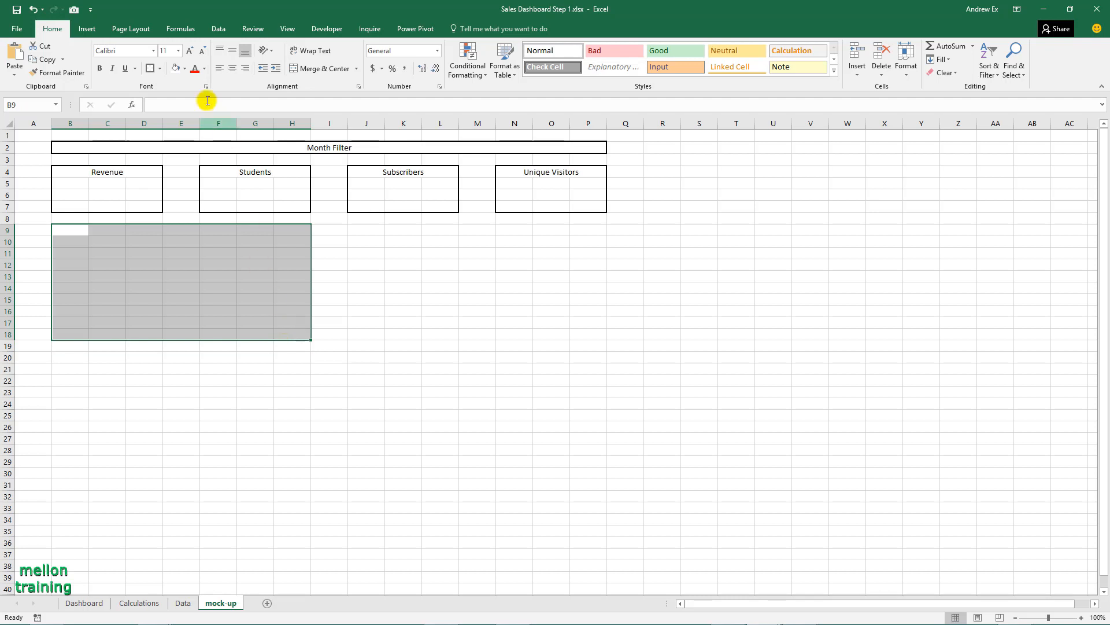
left_click(150, 69)
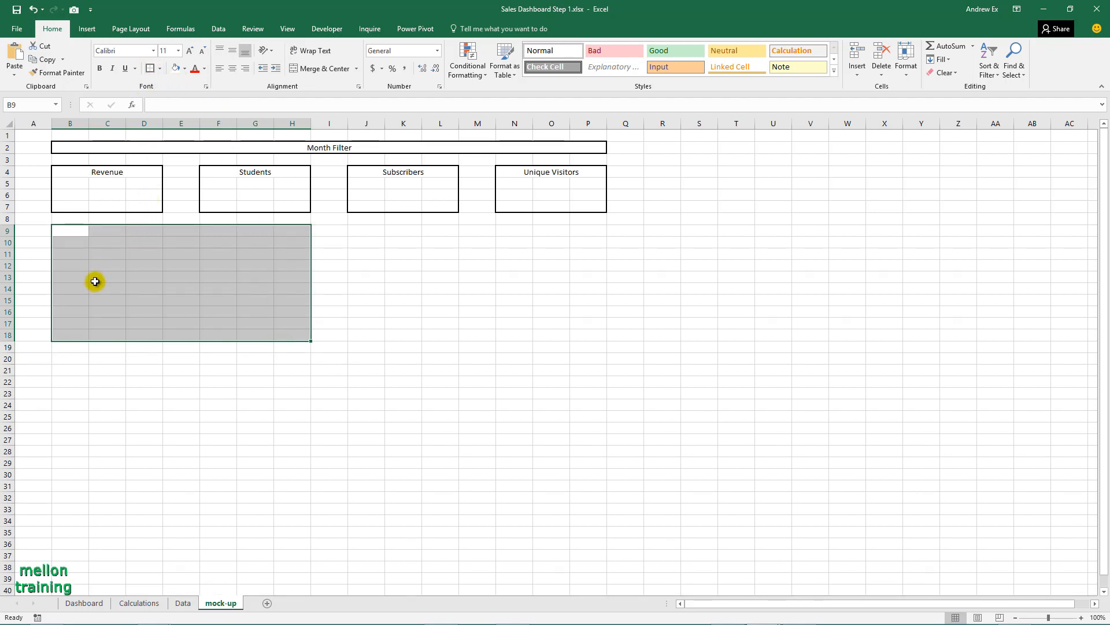
left_click(94, 281)
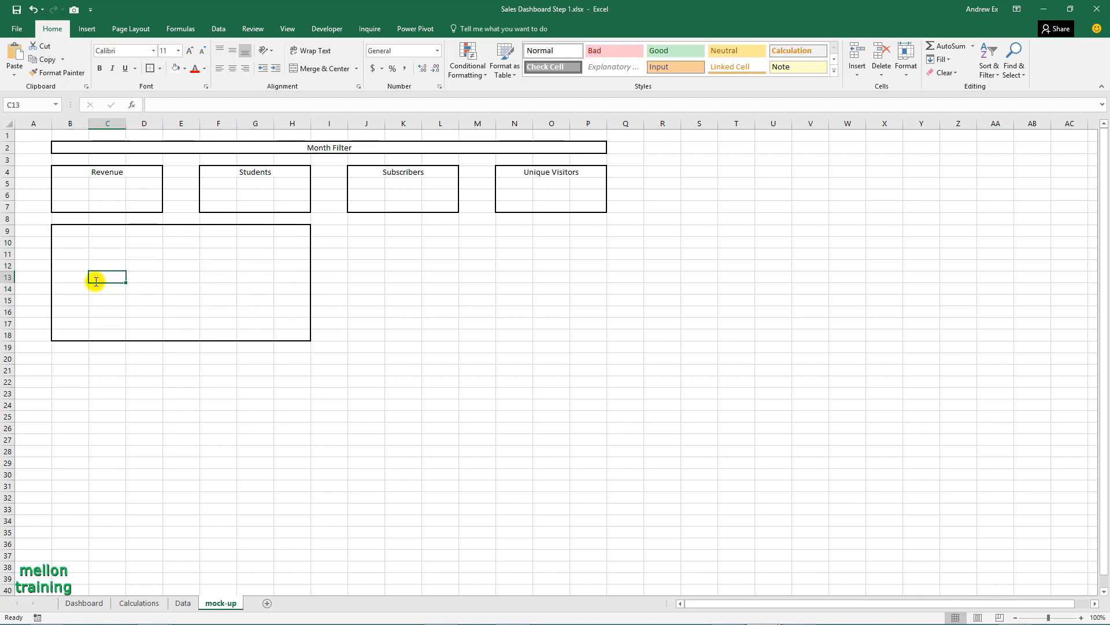
type("Clustered ")
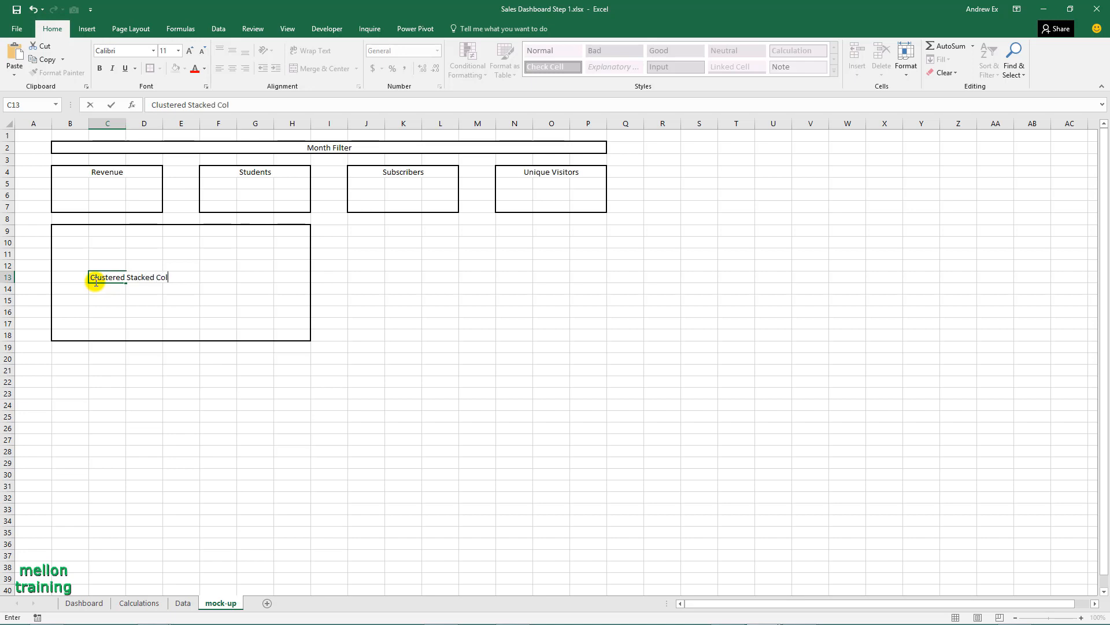
type("Stacked Column Chart")
key("Return")
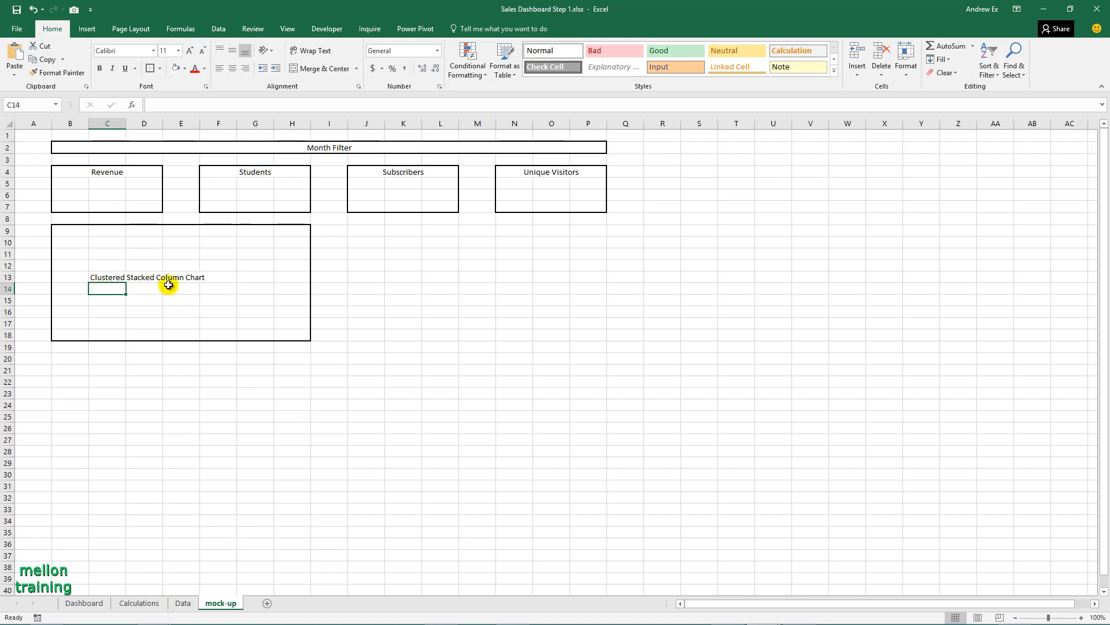
Outline J9:P18 with a thick border and enter the label "Bullet Chart" in K13
left_click(373, 233)
left_click_drag(373, 233, 584, 332)
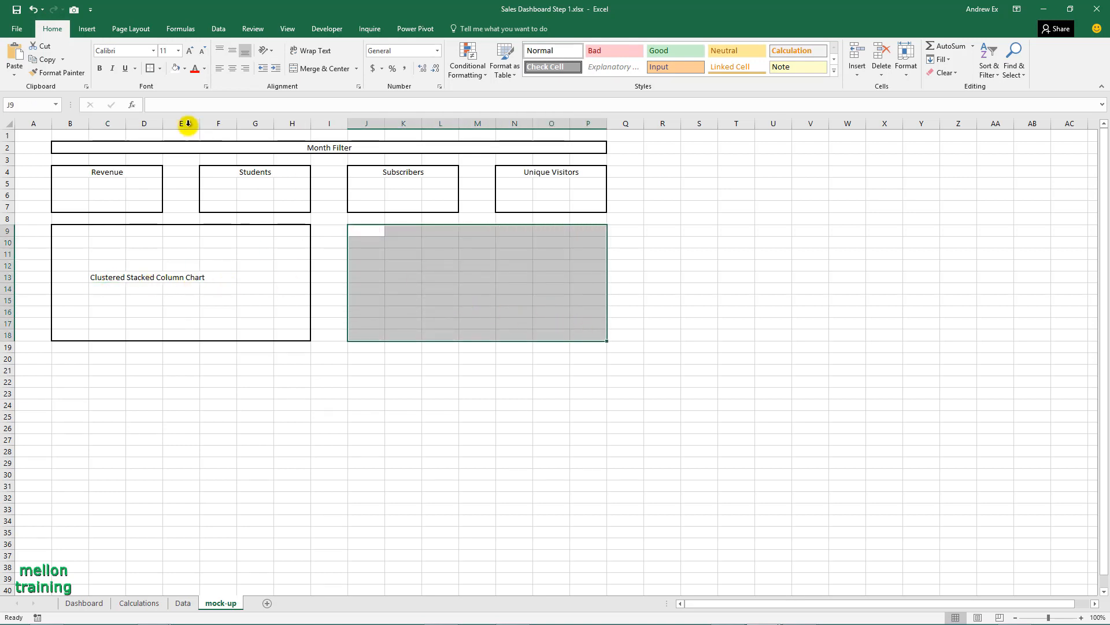
left_click(149, 69)
left_click(400, 279)
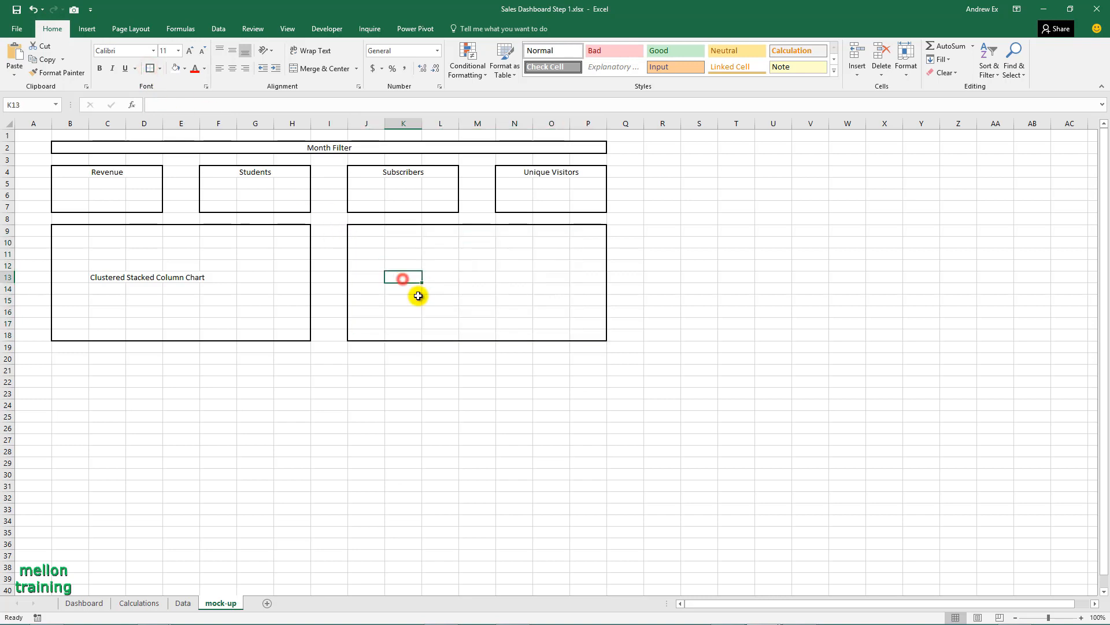
type("Bullet Chart")
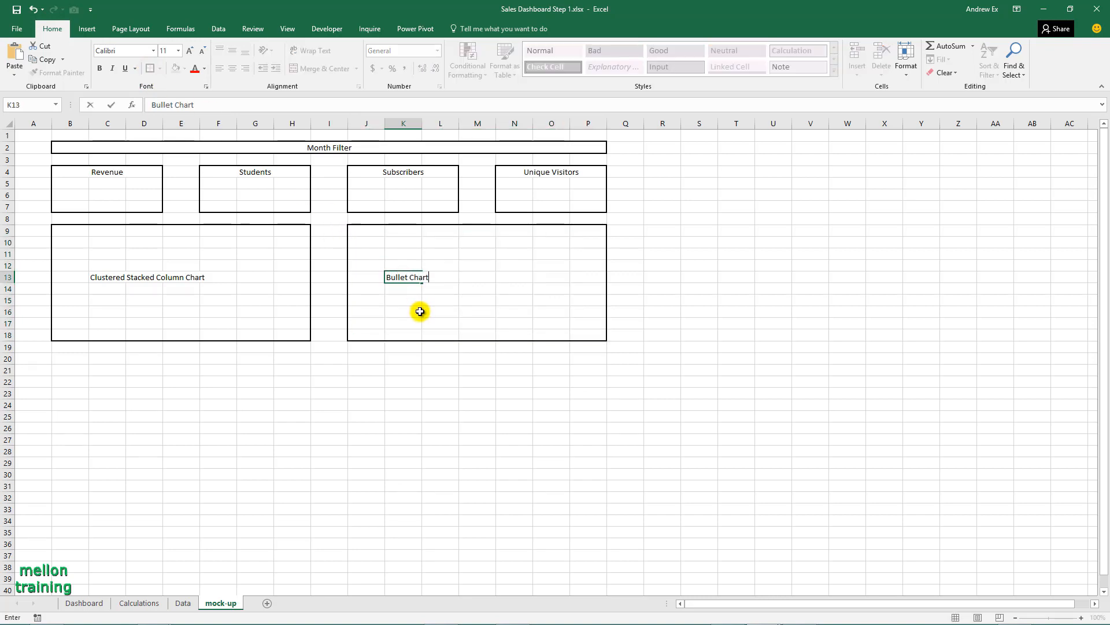
key("Return")
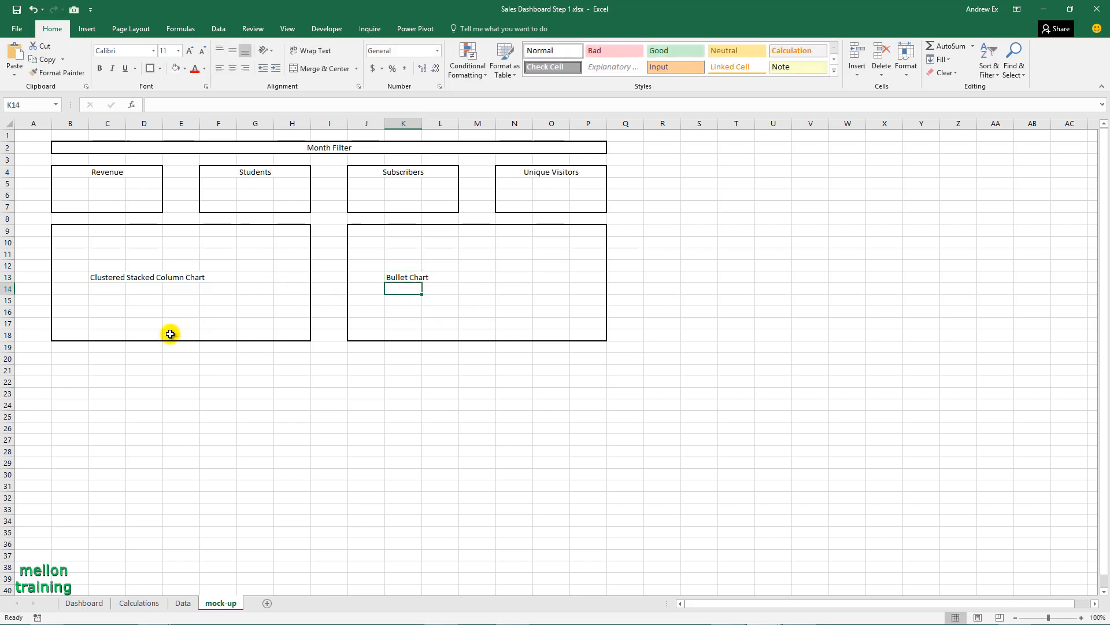
Outline B20:P33 with a thick border as the table area below the two chart boxes
left_click(77, 362)
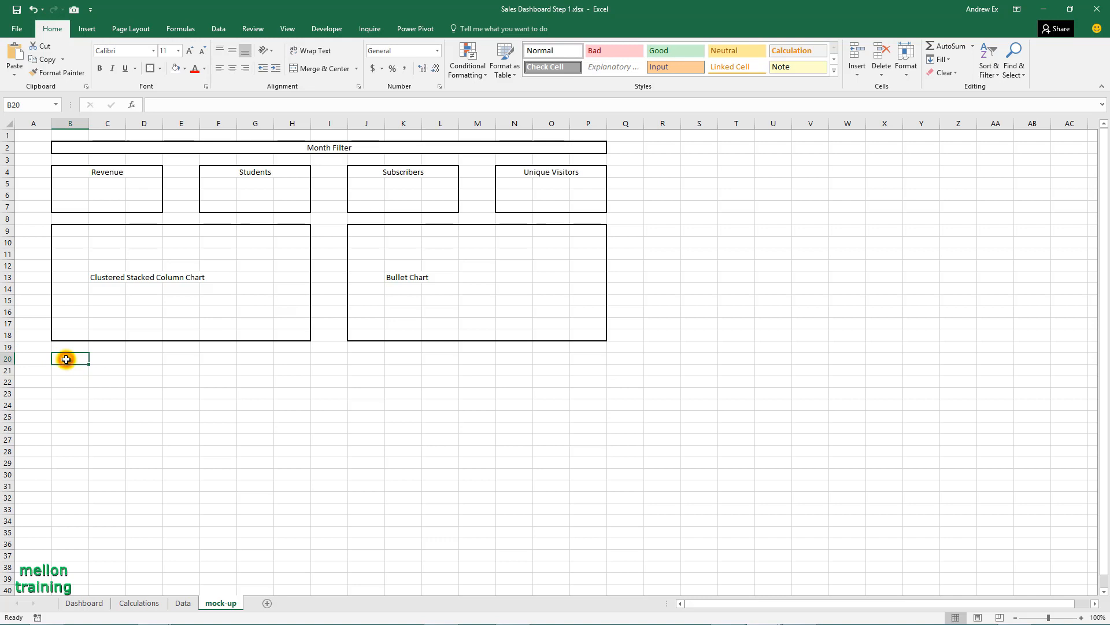
left_click_drag(66, 359, 590, 507)
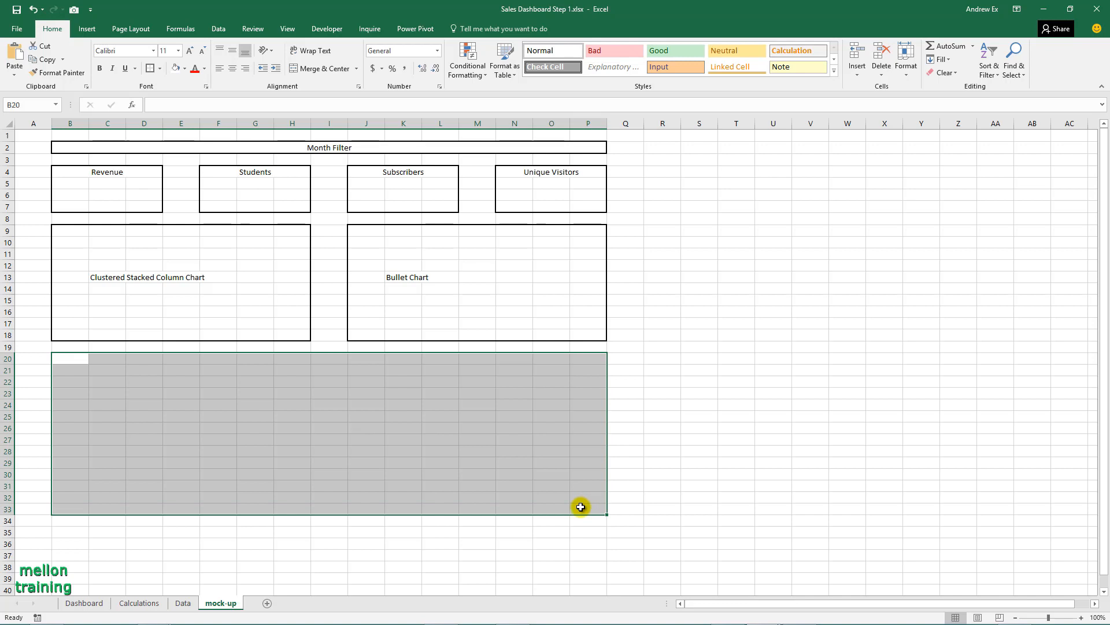
left_click(146, 69)
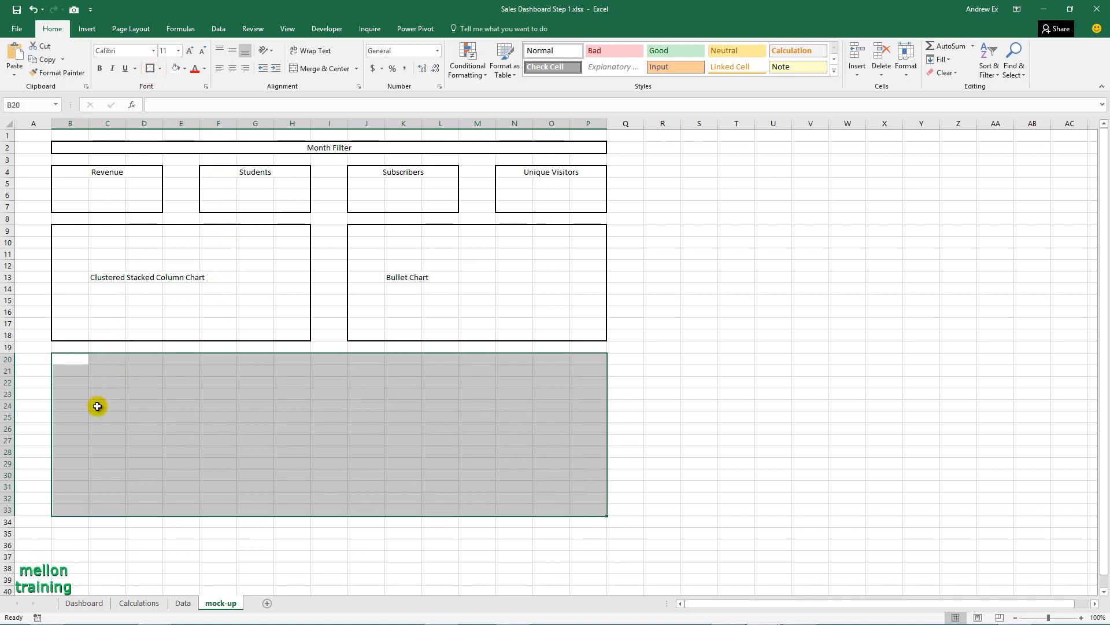
left_click(97, 406)
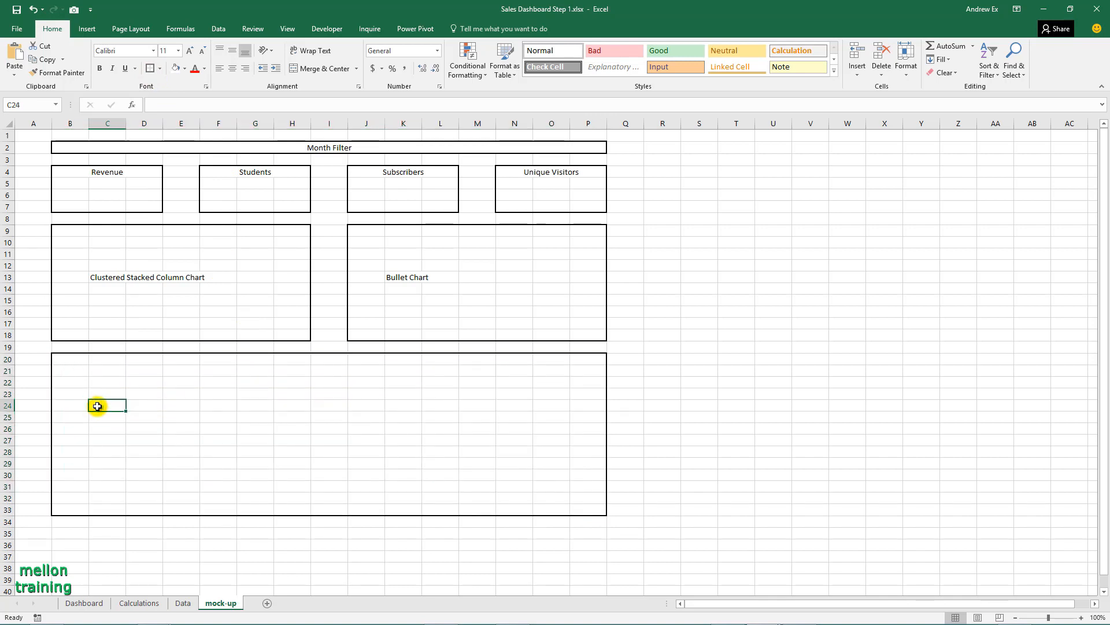
Enter the table headings "Description" in B20 and "This month" in D20
left_click(70, 360)
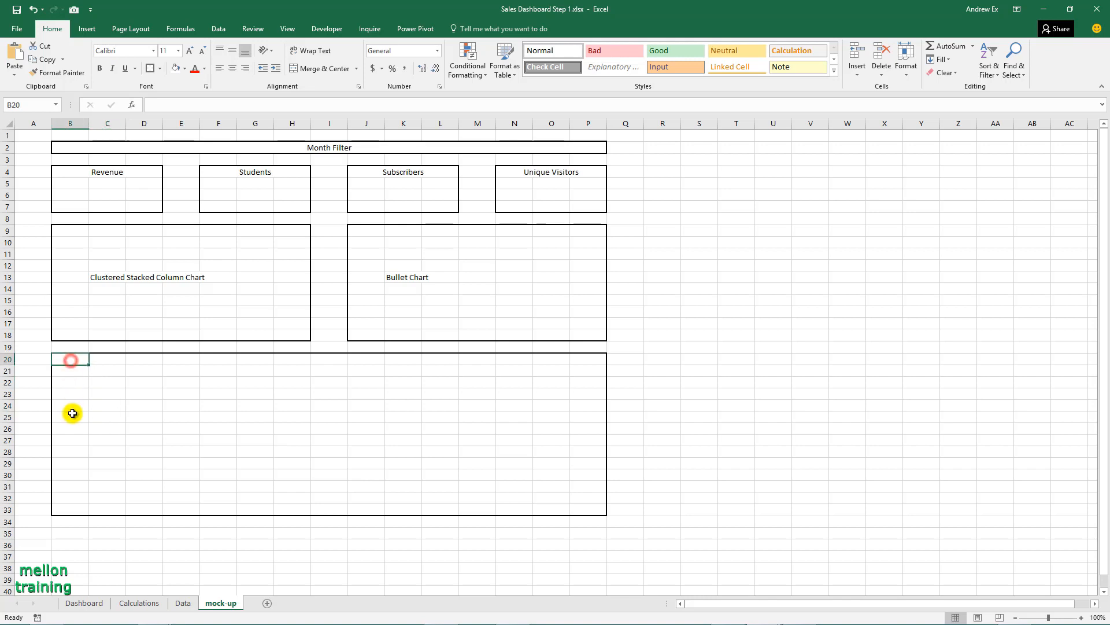
type("Description")
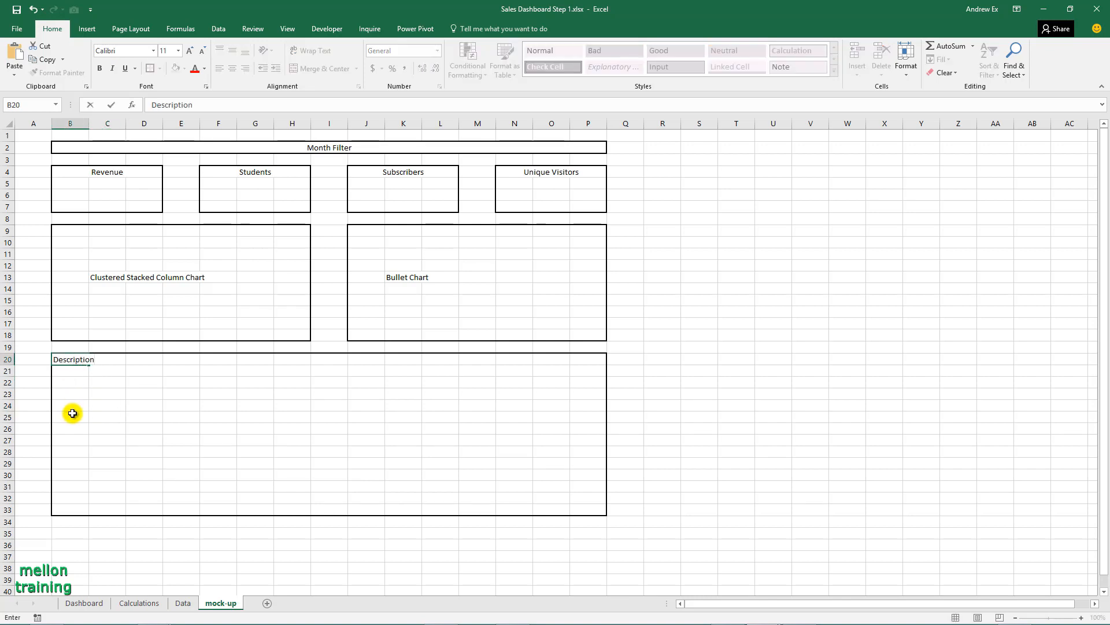
key("Return")
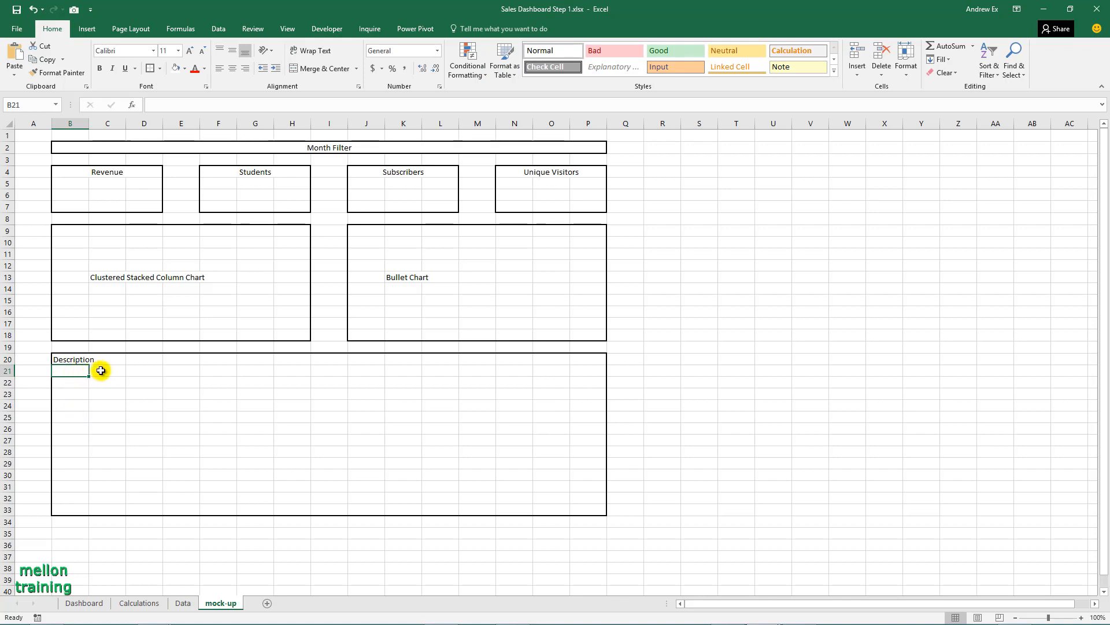
left_click(141, 359)
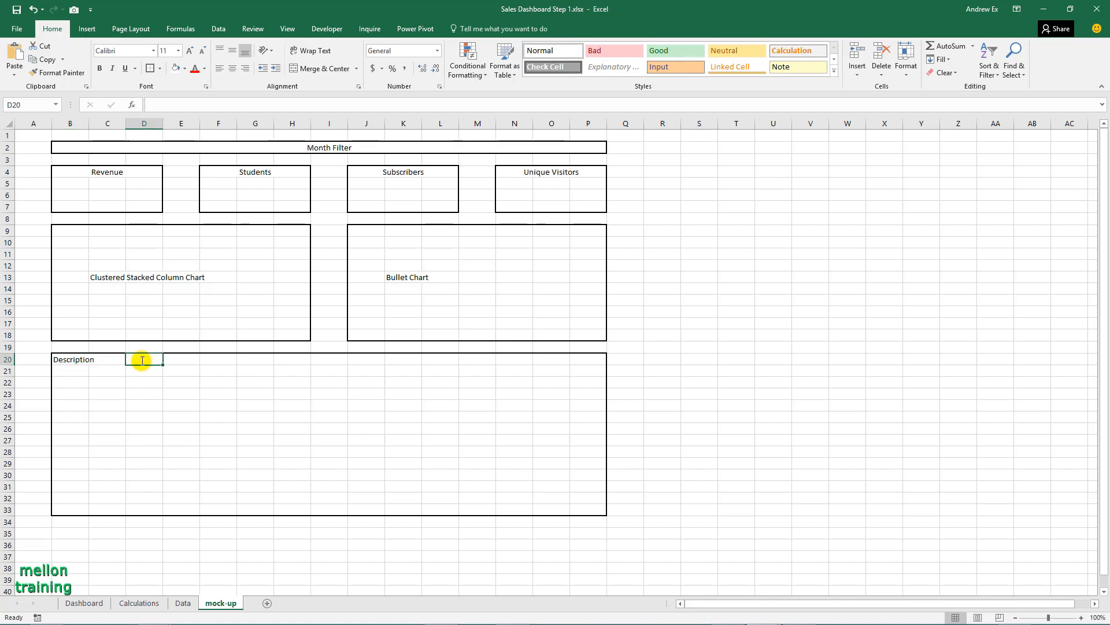
type("This mon")
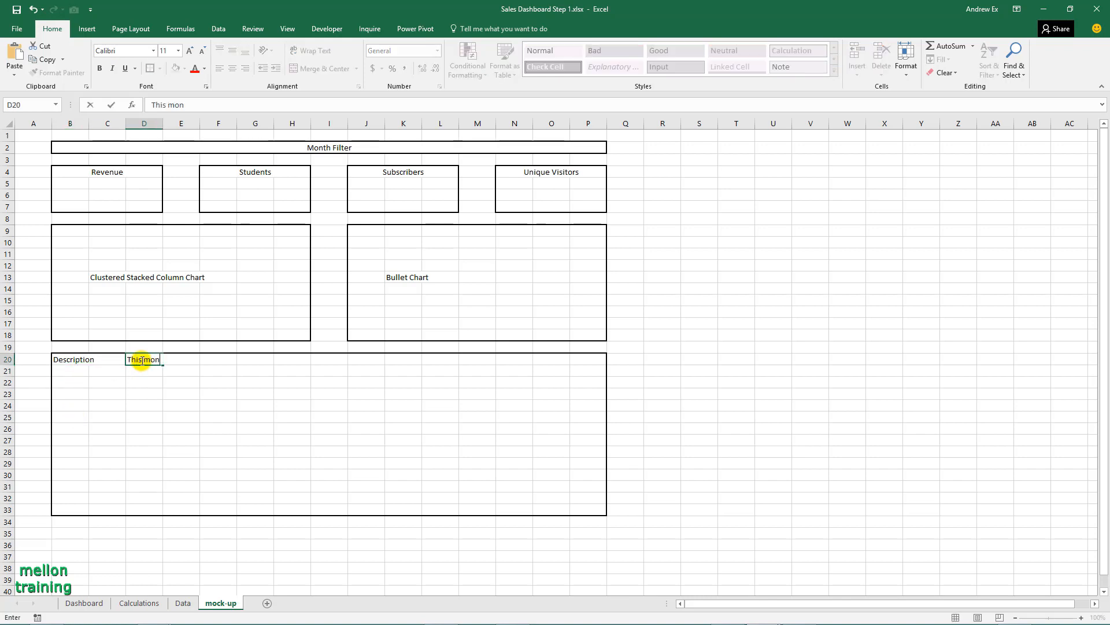
type("th")
key("Return")
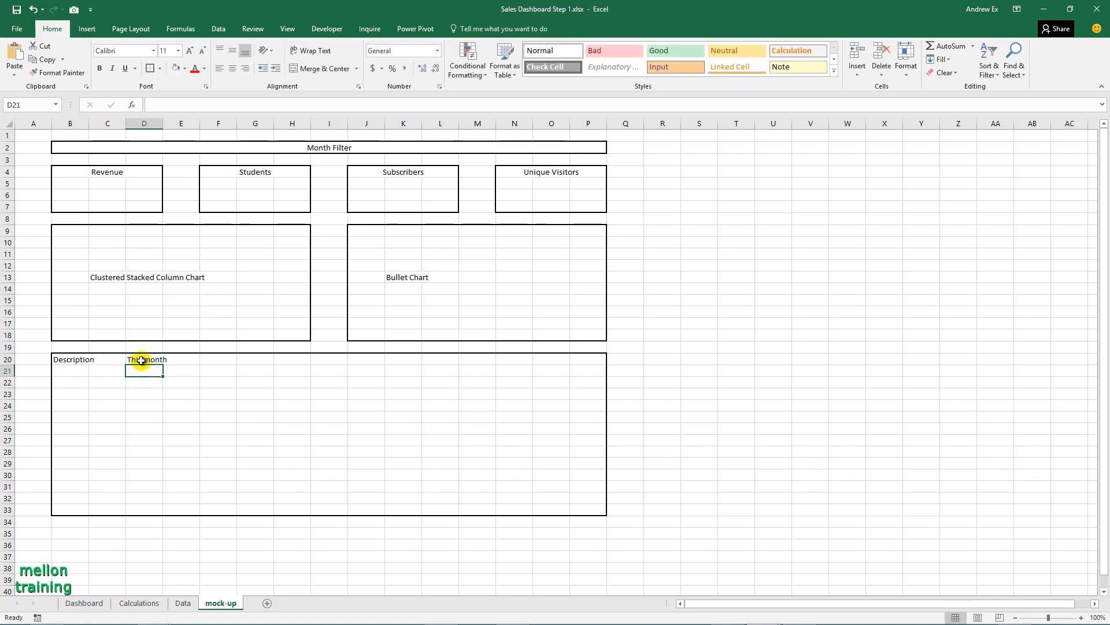
Enter the table headings "Last Month" in F20 and "Change %" in H20
key("Up")
key("Right")
key("Right")
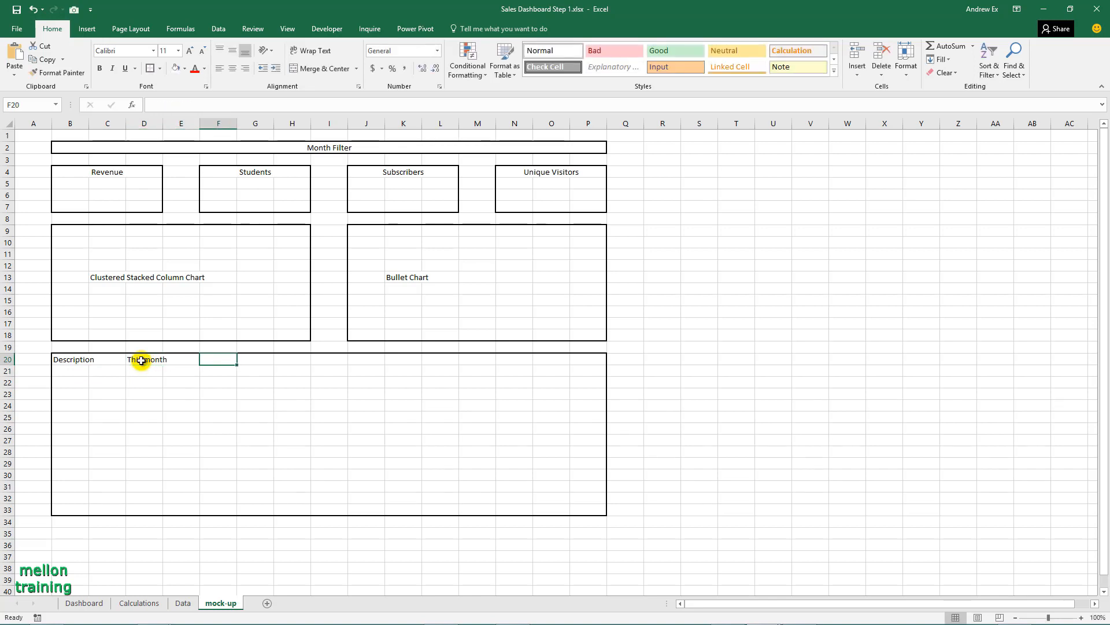
type("Last Mont")
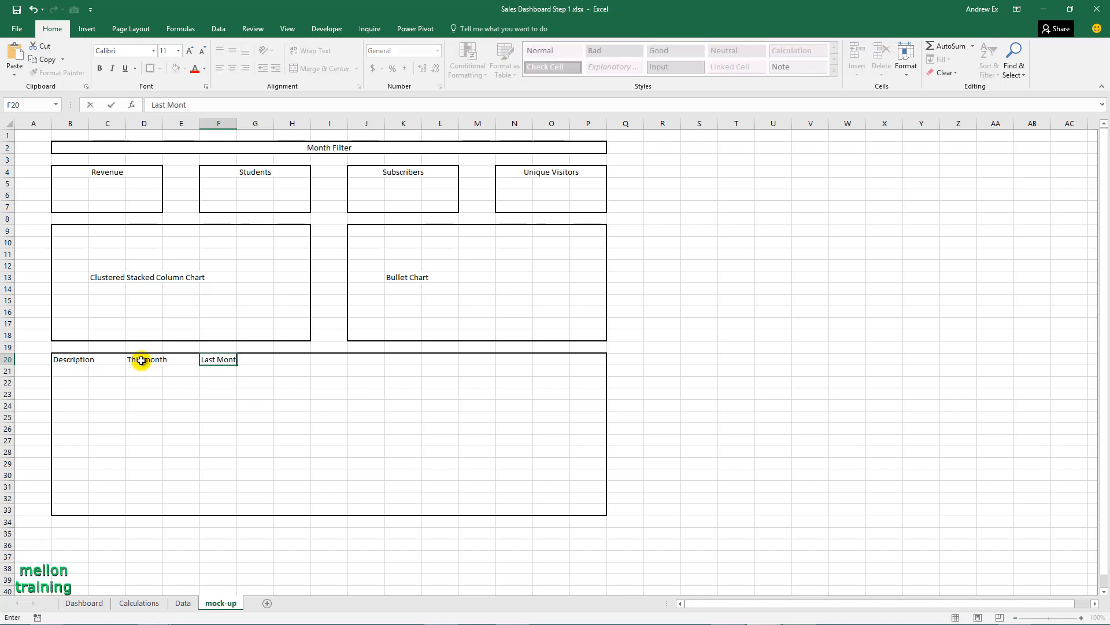
type("h")
key("Right")
key("Right")
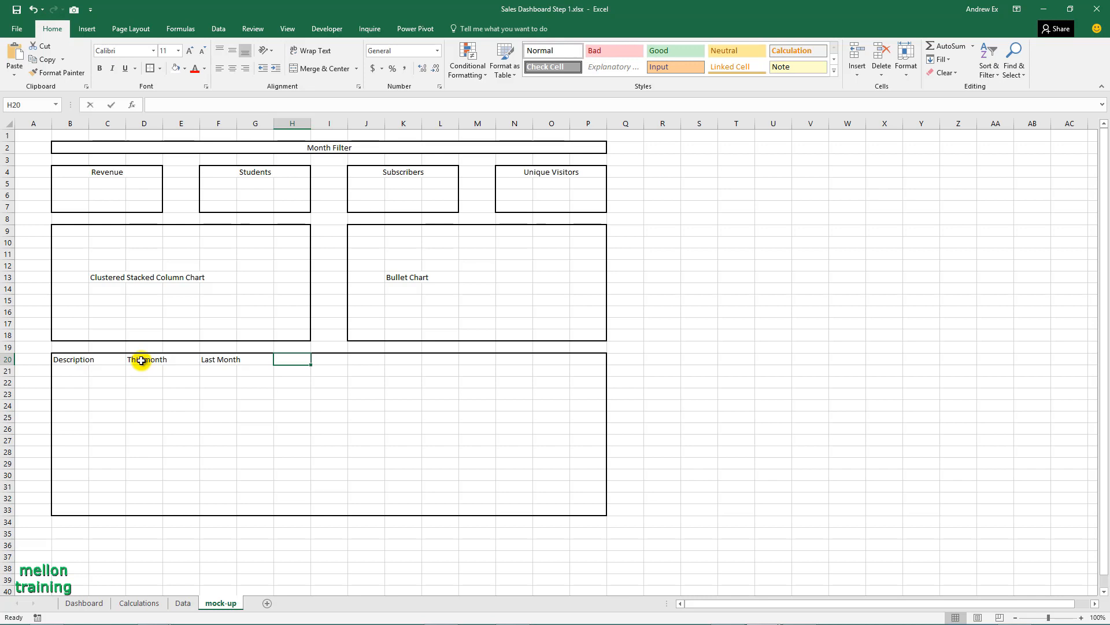
type("Change")
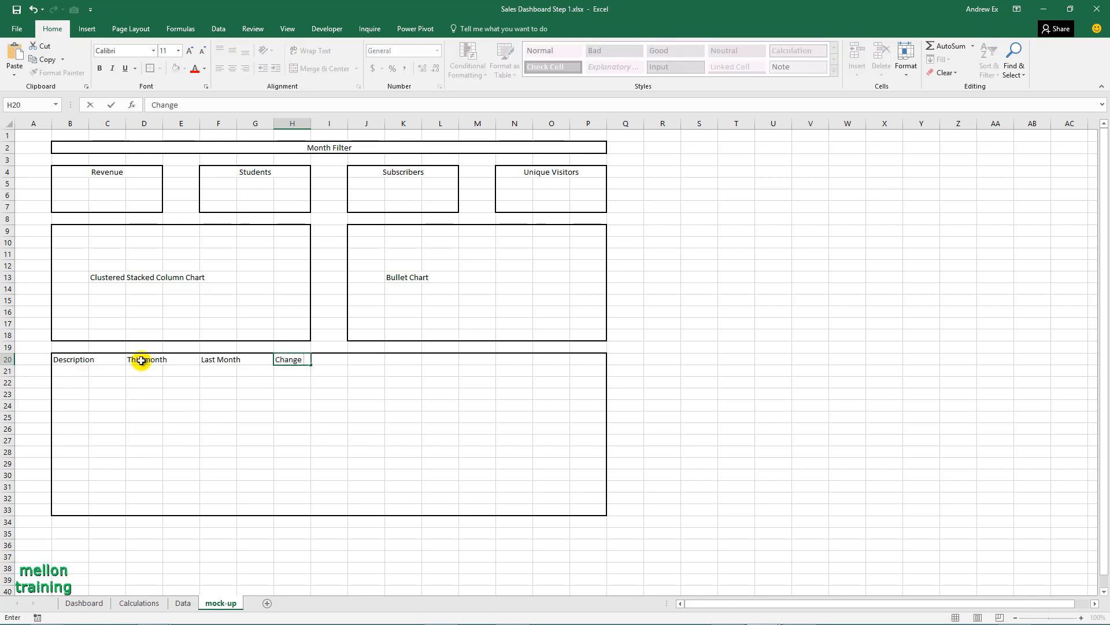
type(" %")
key("ctrl+Return")
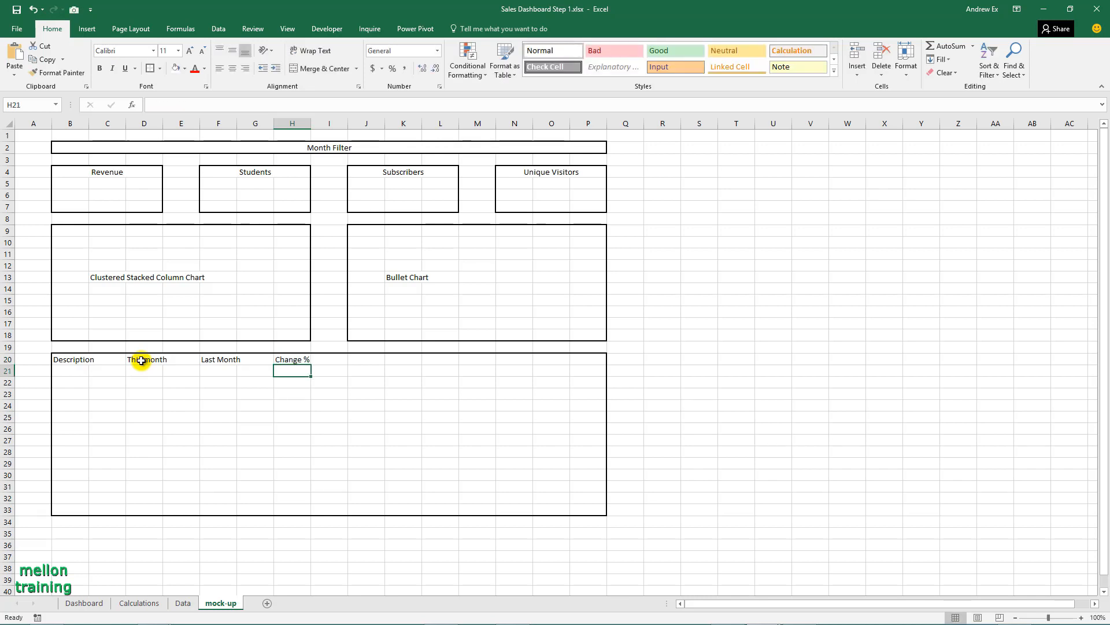
Enter the table heading "This month Last Year" in J20
key("Right")
key("Right")
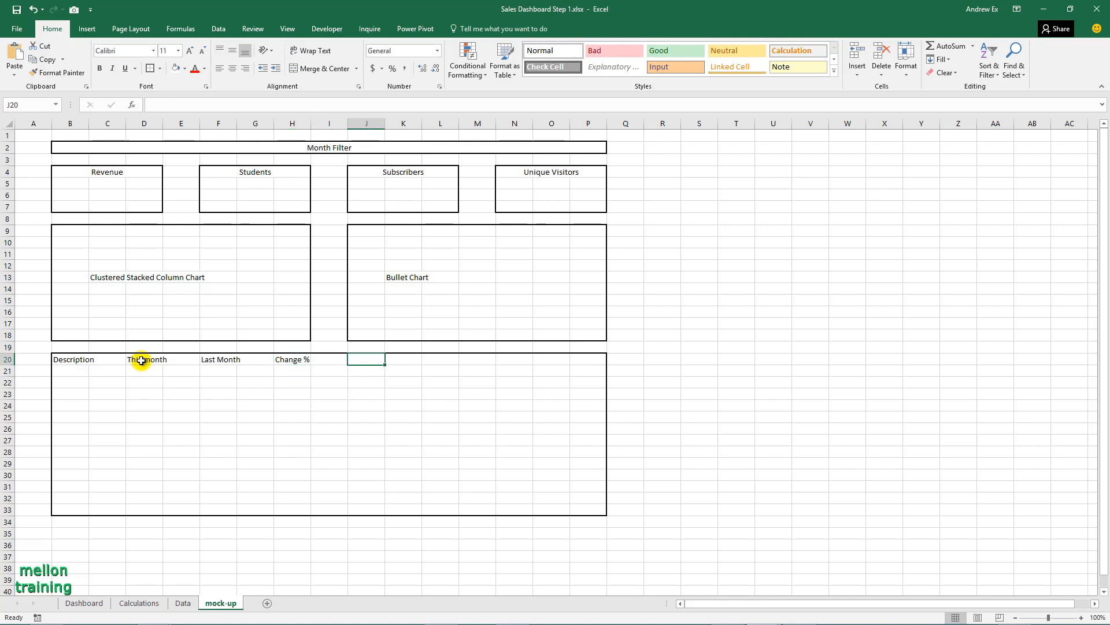
type("This ")
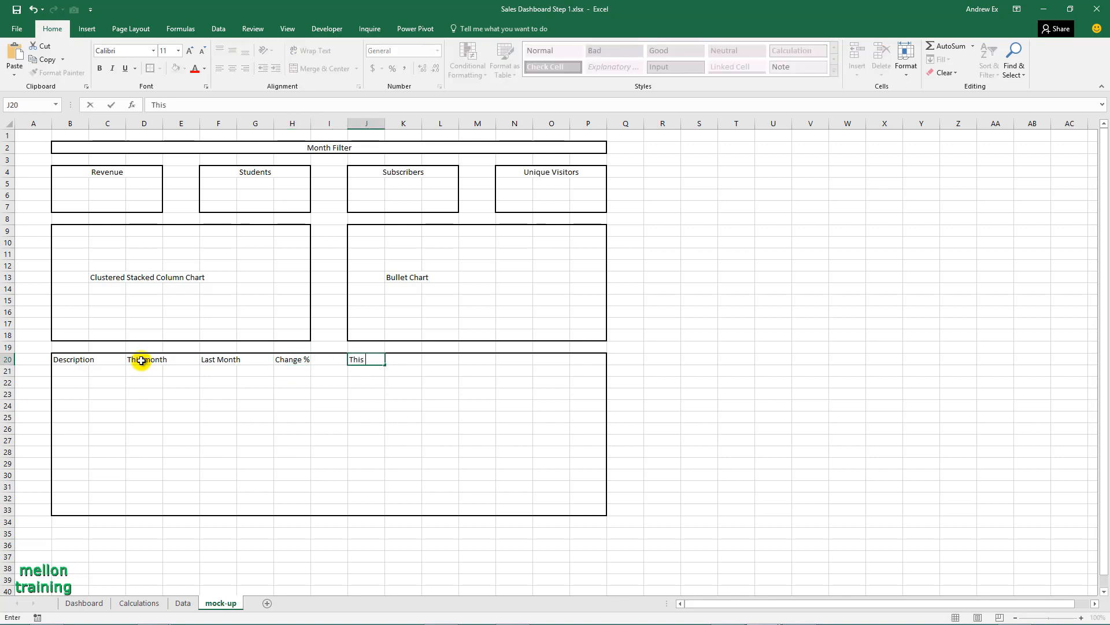
type("month Last Year")
key("Return")
Enter the table heading "Last 12 Months" in M20
key("Up")
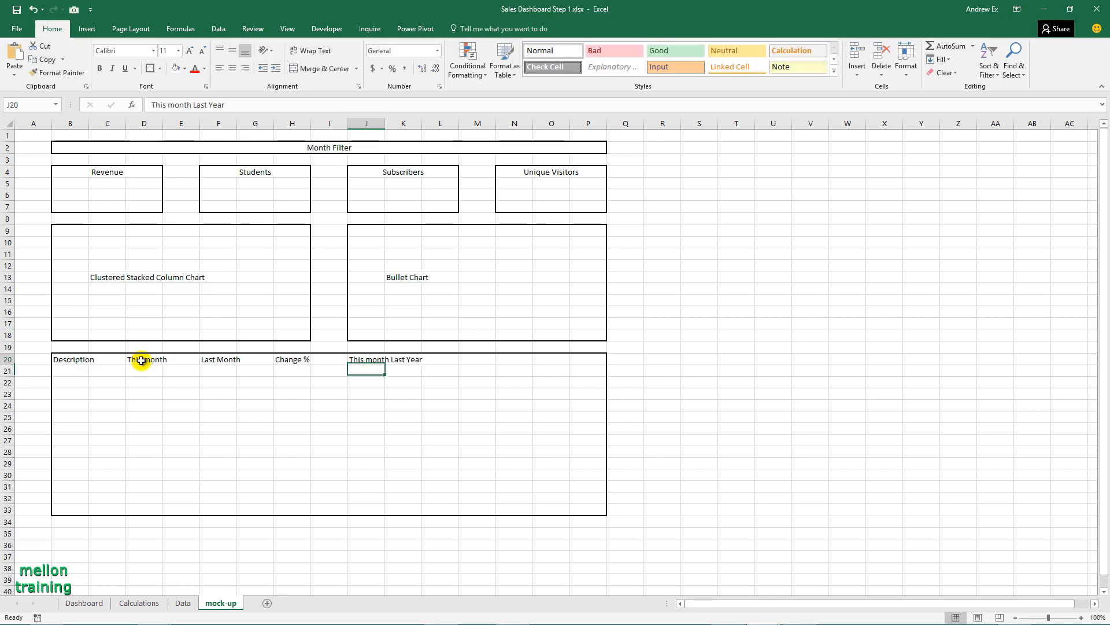
key("Right")
key("Right")
key("Right")
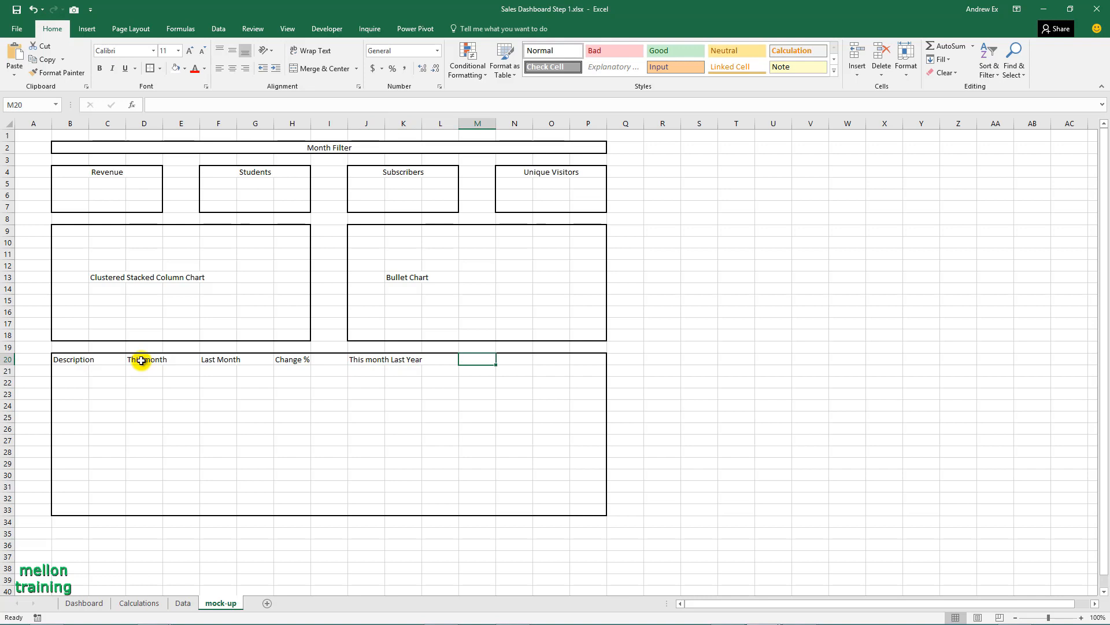
type("Last")
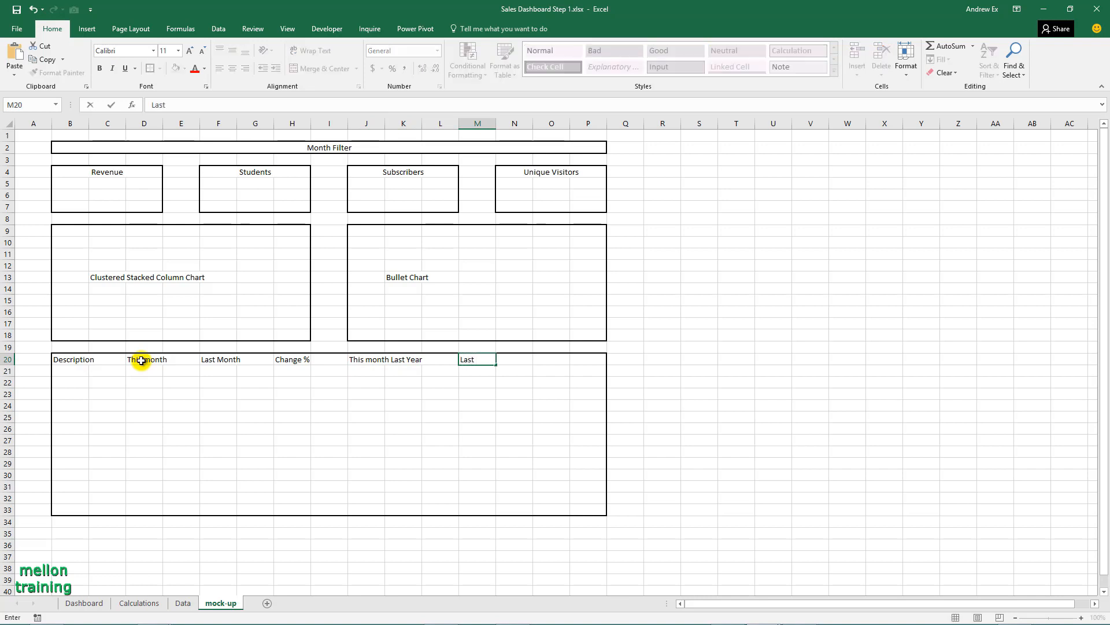
type(" 12 Months")
key("Return")
Enter the table heading "Trend" in O20
key("Up")
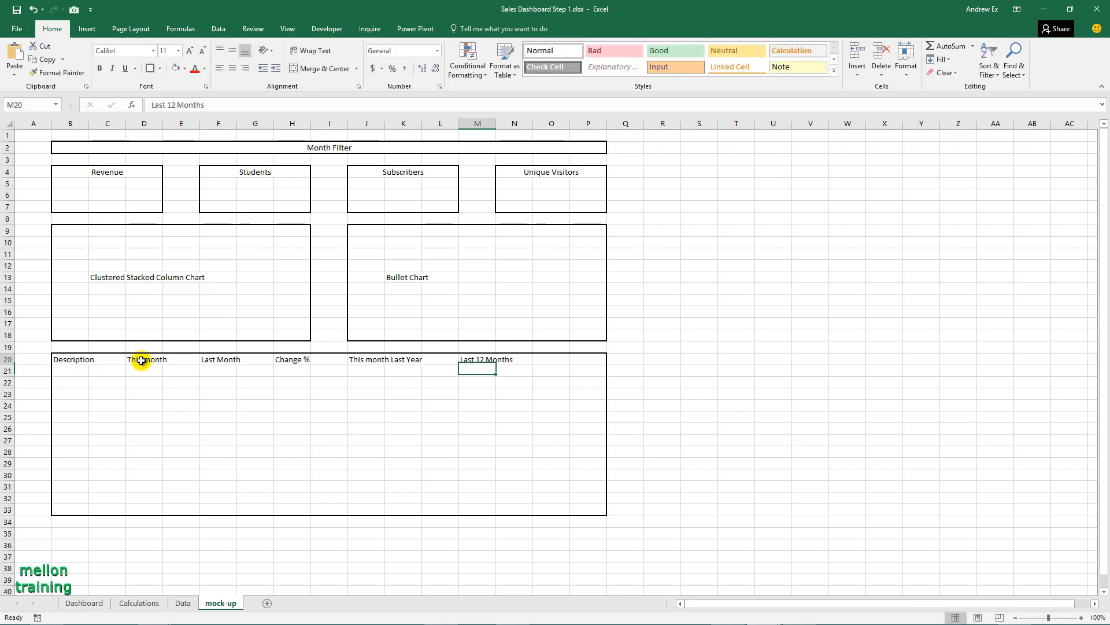
key("Right")
key("Right")
type("Trend")
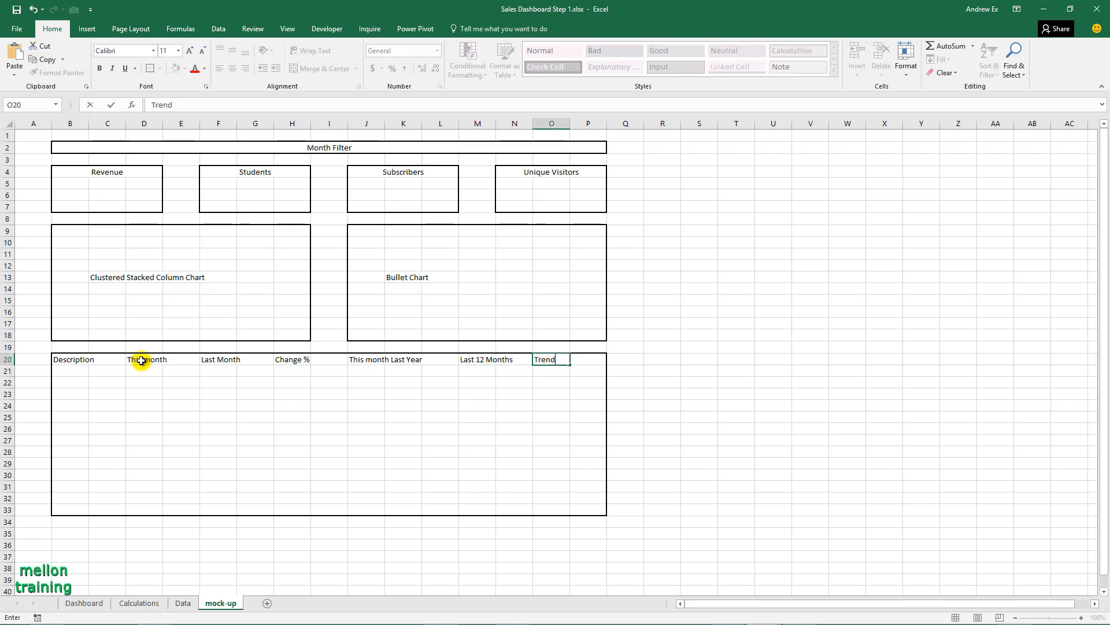
key("Return")
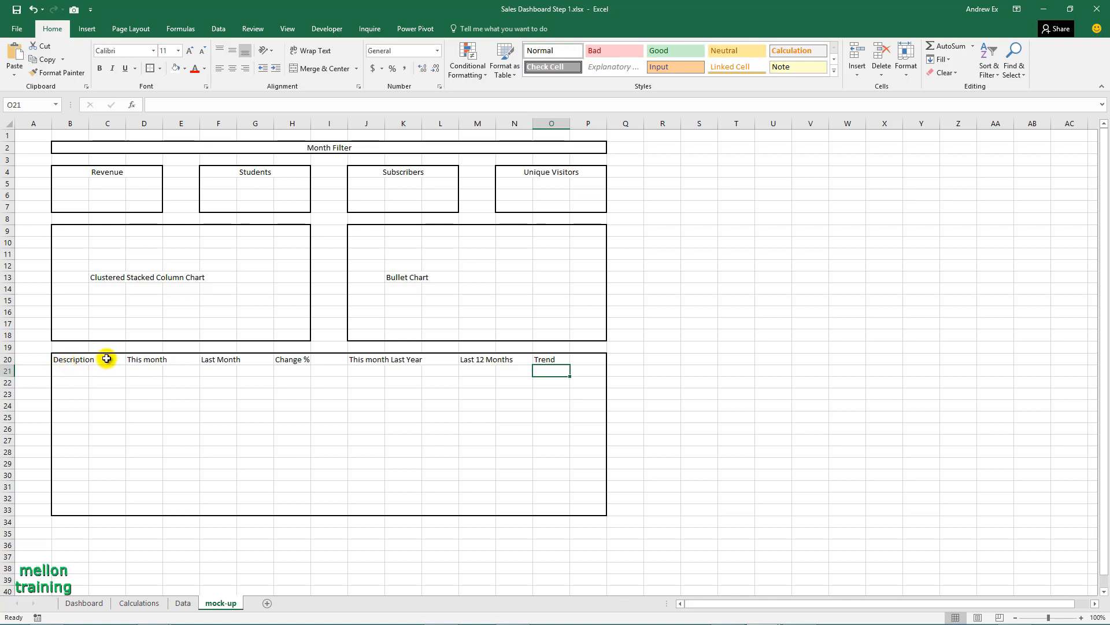
Outline the table columns Description (B20:C33), This month (D20:E33) and Last Month (F20:G33) with a thick outside border
left_click_drag(68, 360, 108, 491)
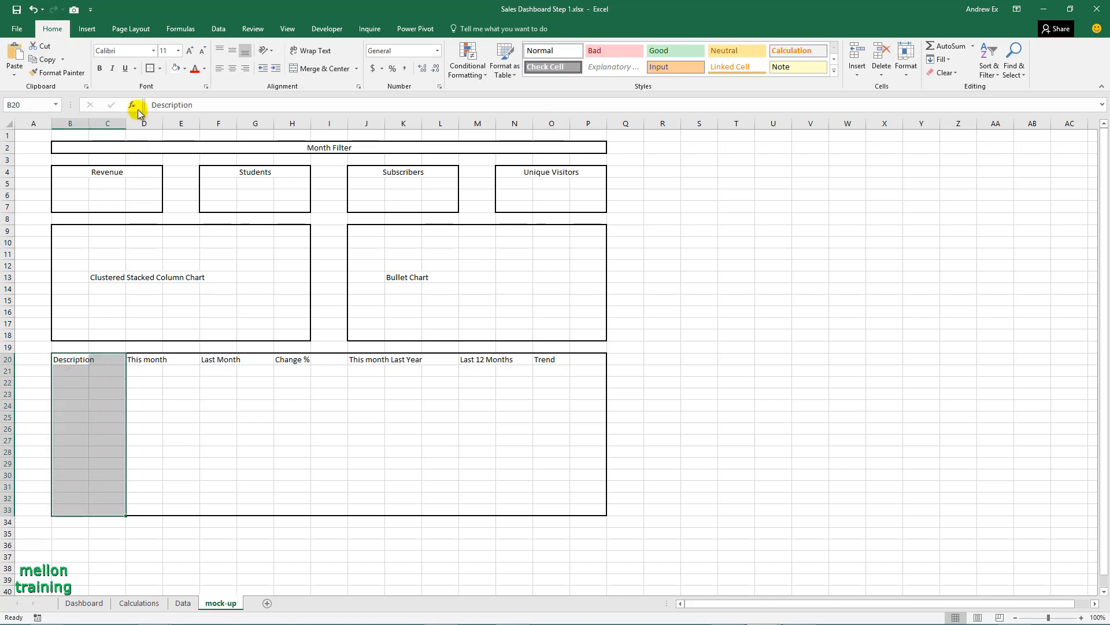
left_click(151, 68)
left_click_drag(144, 360, 186, 507)
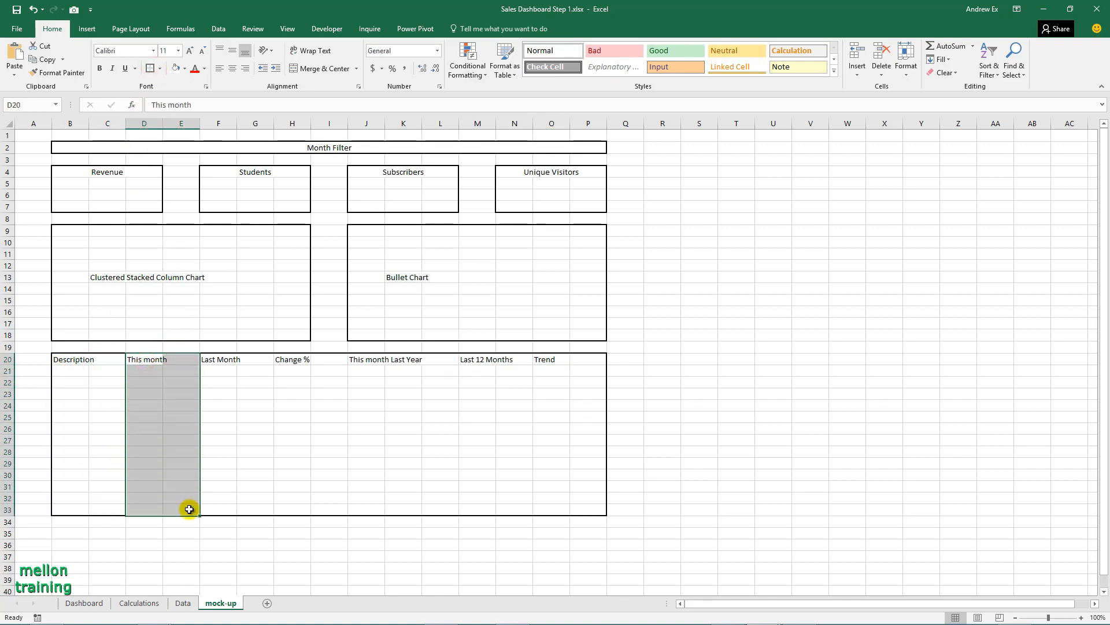
left_click(151, 68)
left_click(224, 359)
left_click_drag(249, 372, 265, 498)
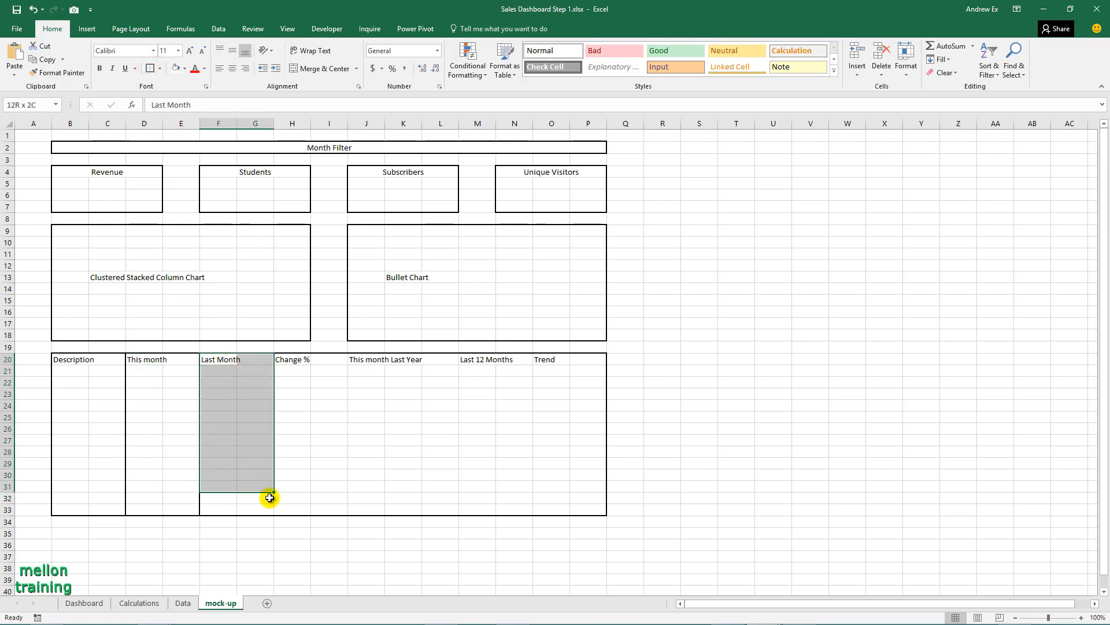
left_click(152, 69)
Outline the table columns Change % (H20:I33), This month Last Year (J20:L33) and Last 12 Months (M20:N33) with a thick outside border
left_click_drag(297, 359, 327, 509)
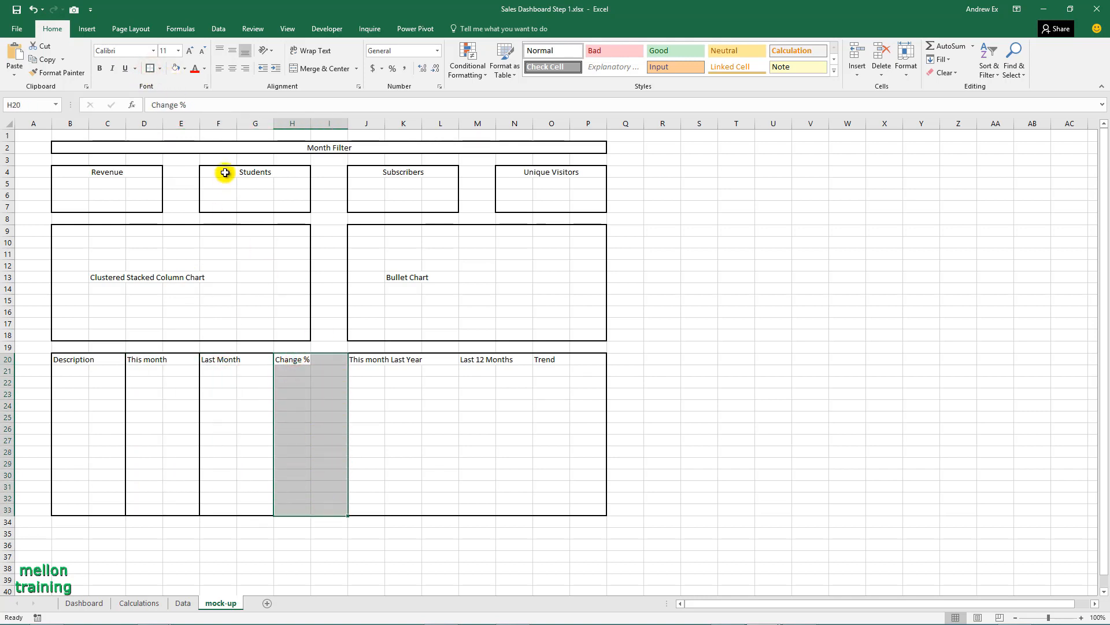
left_click(152, 68)
left_click_drag(379, 359, 429, 509)
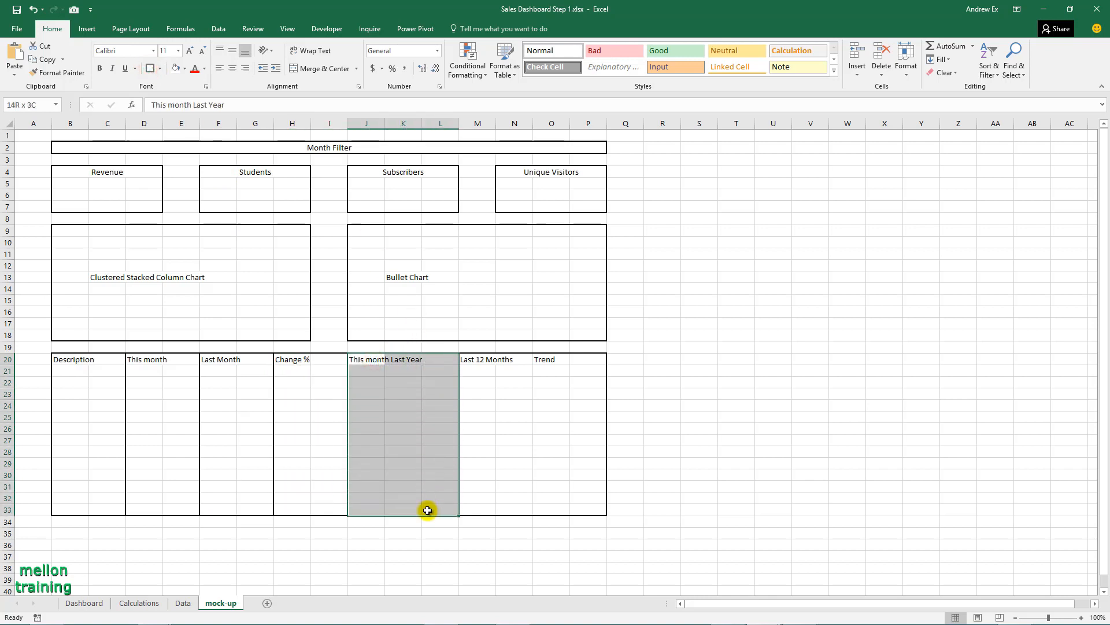
left_click(152, 68)
left_click_drag(481, 360, 506, 503)
left_click(150, 68)
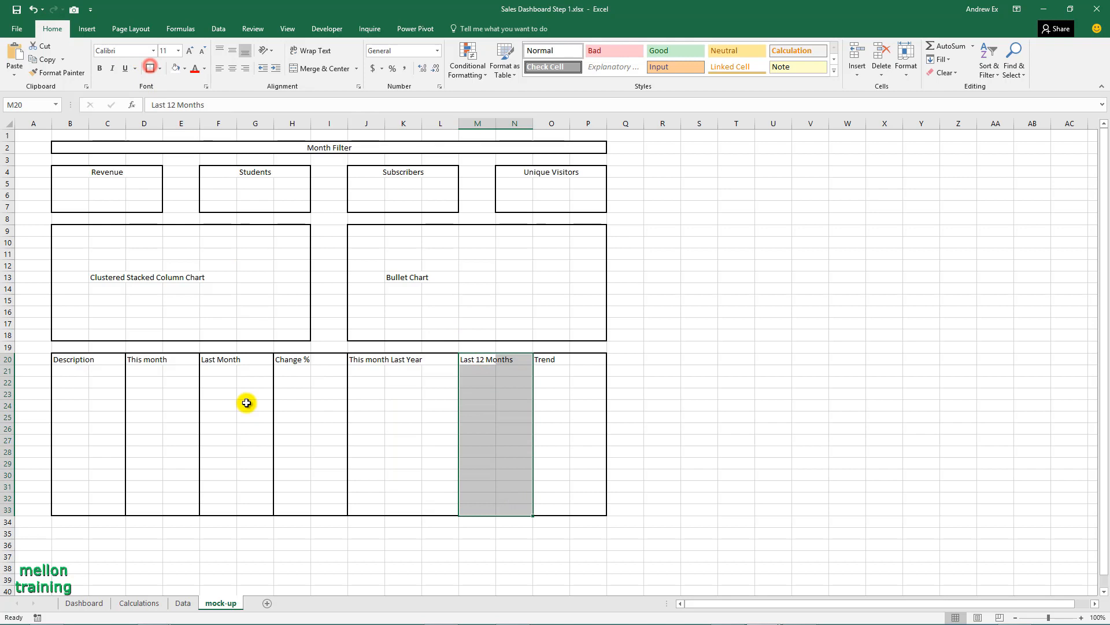
Enter the row descriptions "Student Purchases" in B21 and "Udemy organic" in B22
left_click(74, 370)
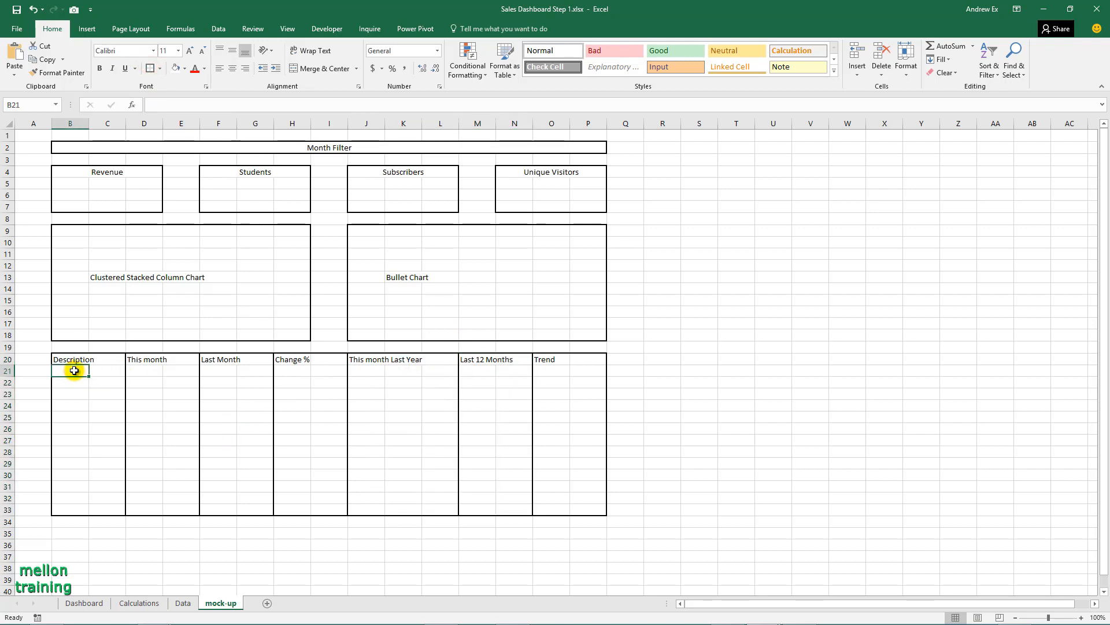
type("Student")
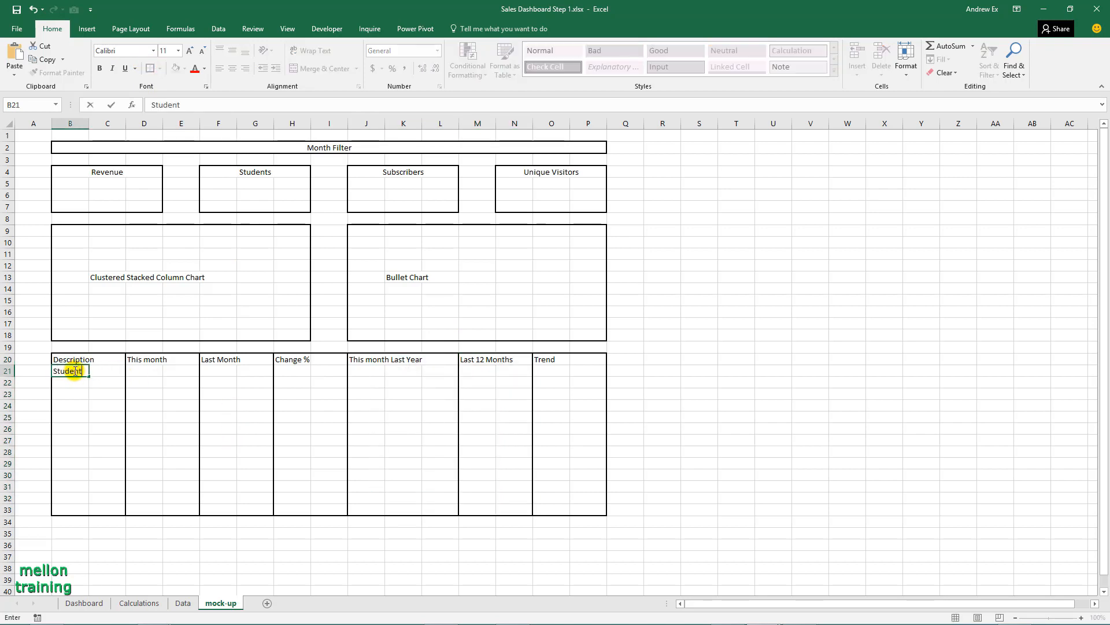
type(" Purchases")
key("Return")
type("Udemy organic")
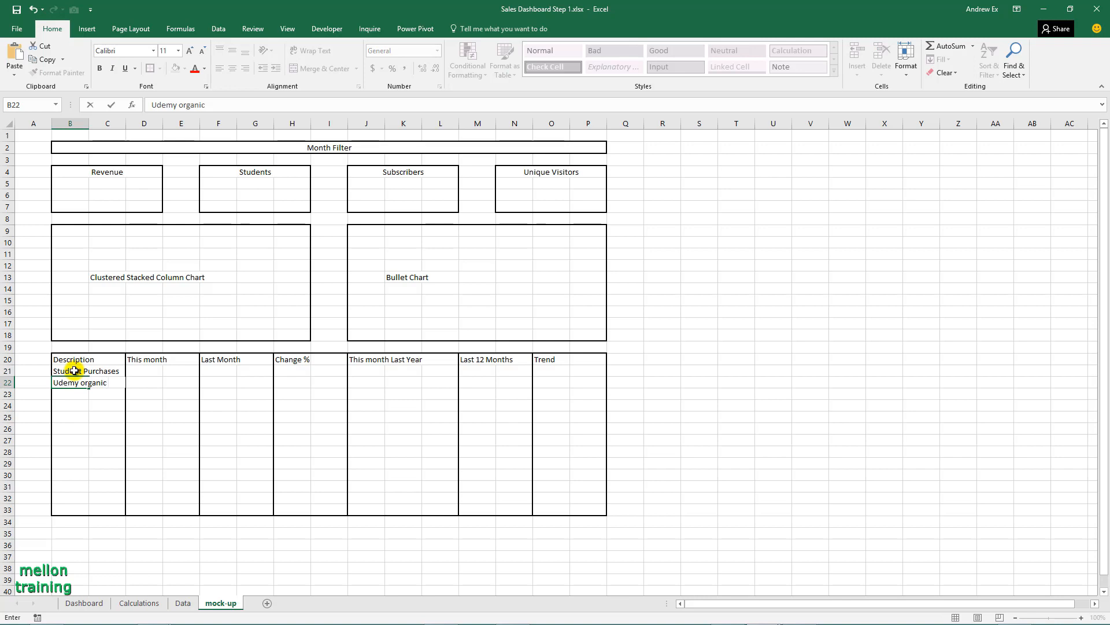
key("Return")
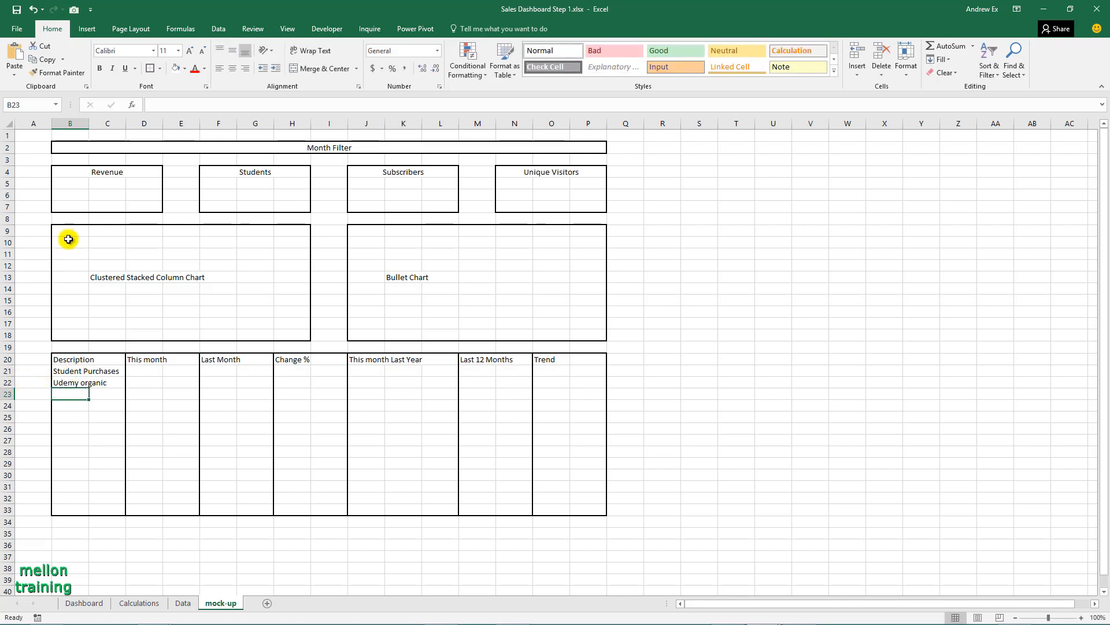
Fill the Month Filter bar in row 2 with light grey
left_click(126, 145)
left_click(184, 68)
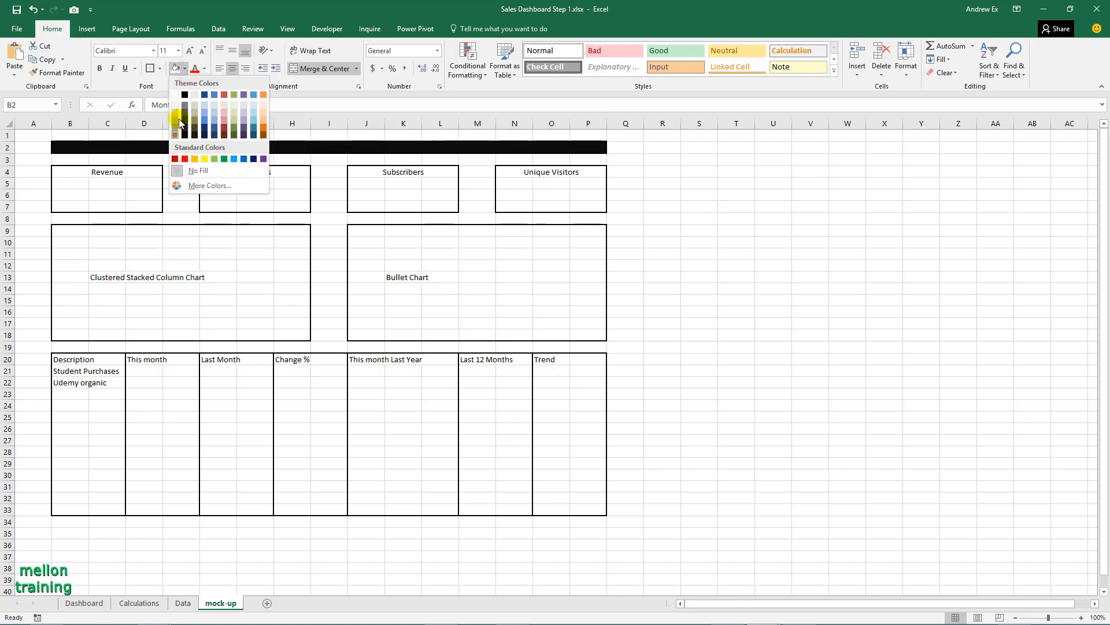
left_click(173, 106)
Fill the Revenue, Students, Subscribers and Unique Visitors boxes in rows 4 to 7 with the same light grey
left_click_drag(75, 173, 119, 203)
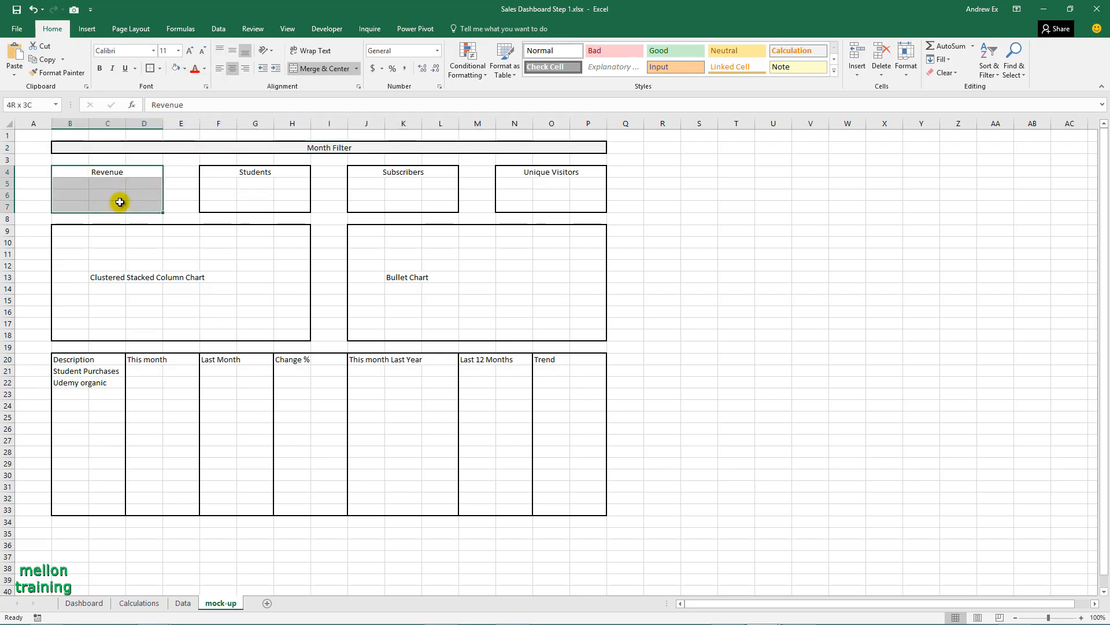
left_click(175, 69)
left_click_drag(228, 175, 260, 203)
left_click(175, 68)
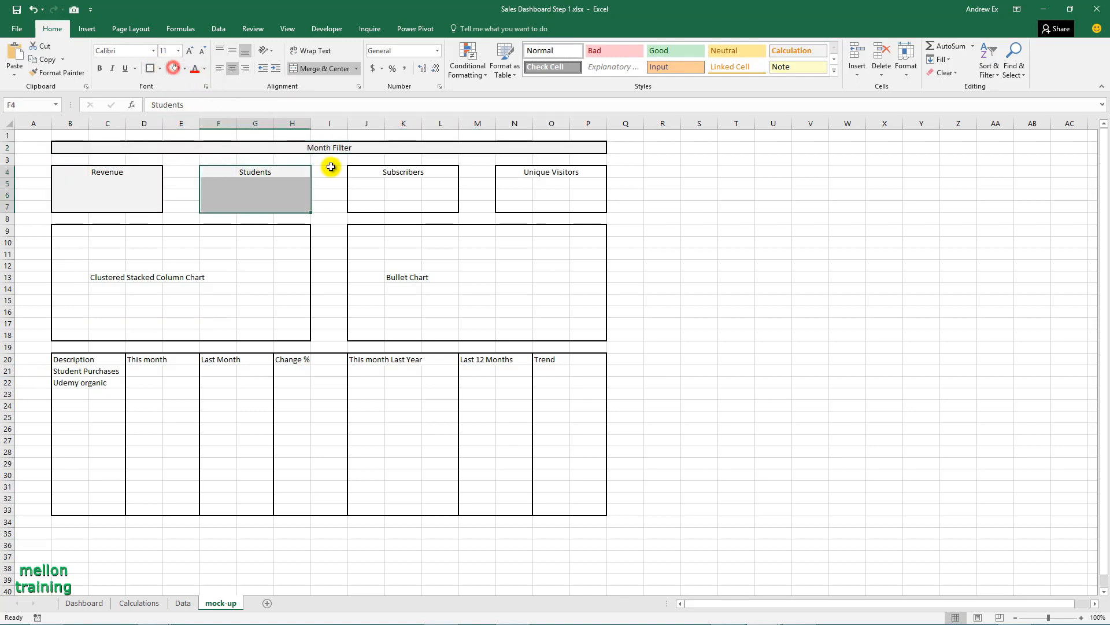
left_click_drag(366, 172, 408, 205)
left_click(175, 69)
left_click_drag(524, 172, 584, 205)
left_click(175, 69)
Fill both chart areas in rows 9 to 18 and the comparison table B20:P33 with the same light grey
left_click_drag(70, 231, 285, 335)
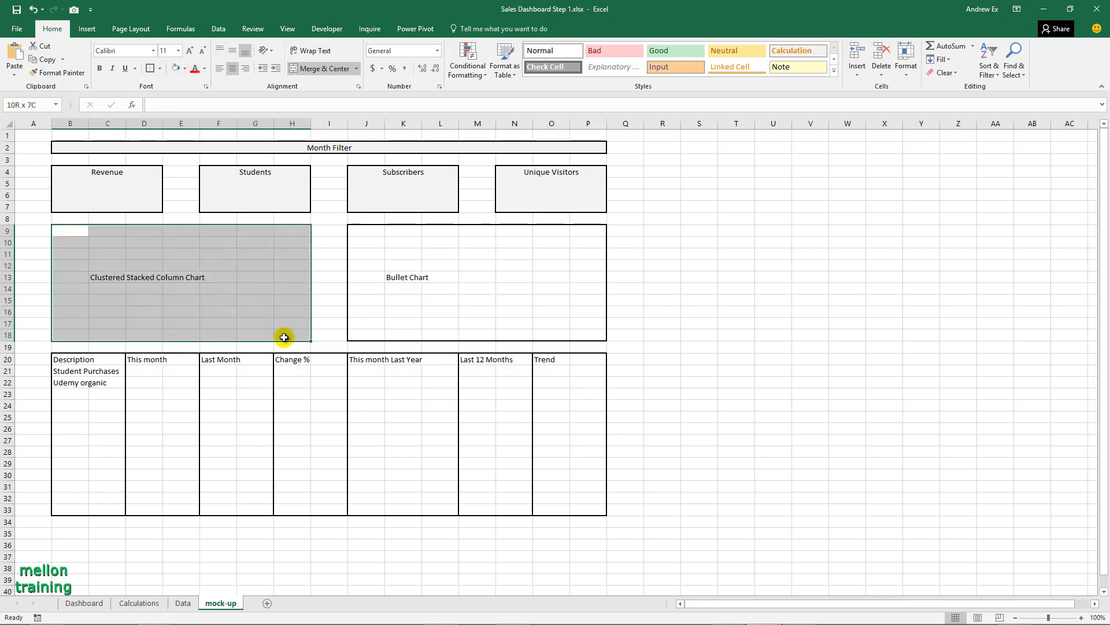
left_click(175, 68)
left_click_drag(376, 234, 601, 335)
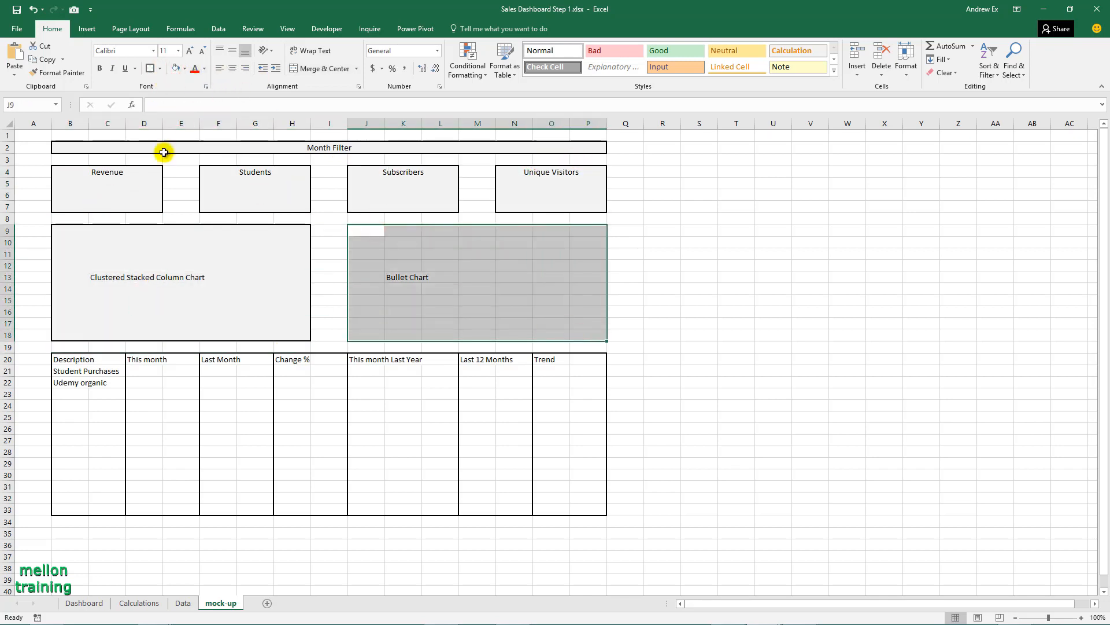
left_click(175, 68)
left_click_drag(76, 361, 602, 510)
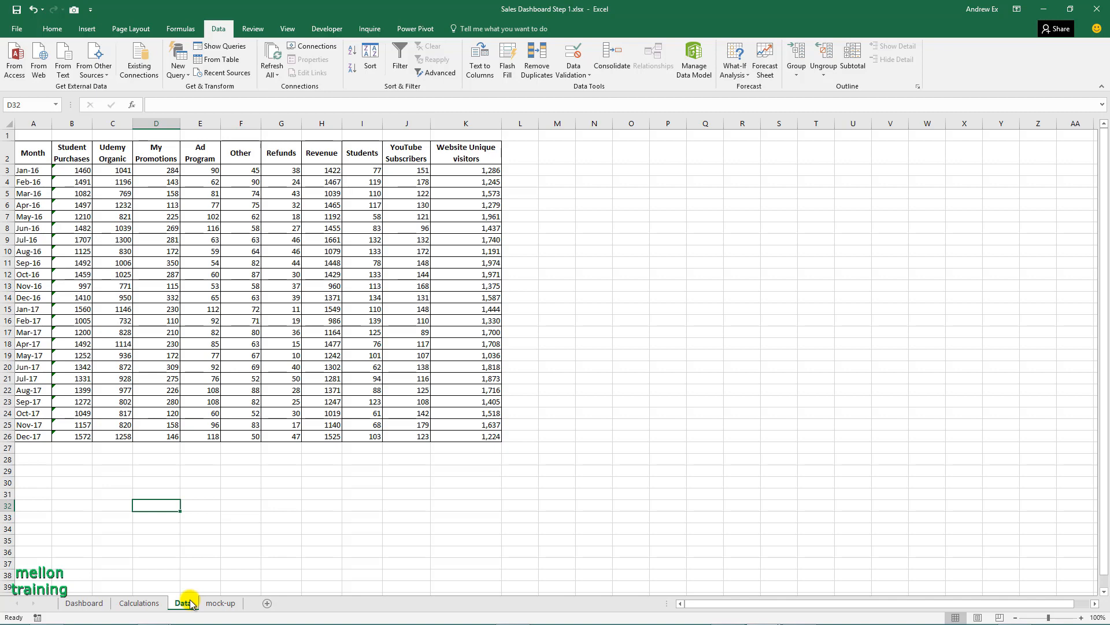
Enter the label "Current Month" in A2 of the Calculations sheet and fit column A to the text
left_click(222, 603)
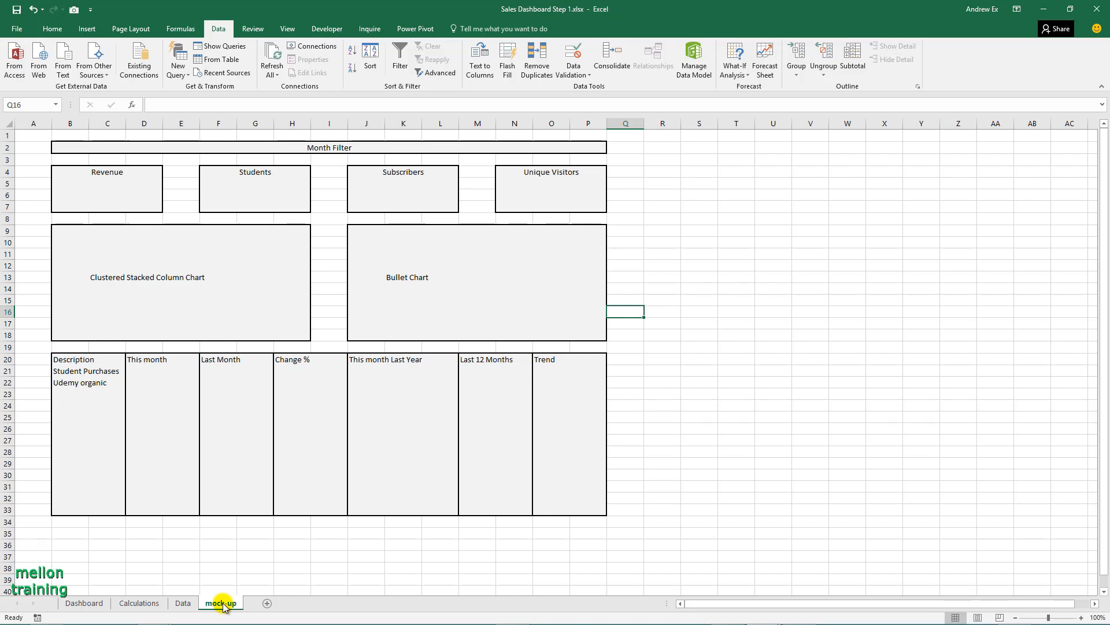
left_click(142, 604)
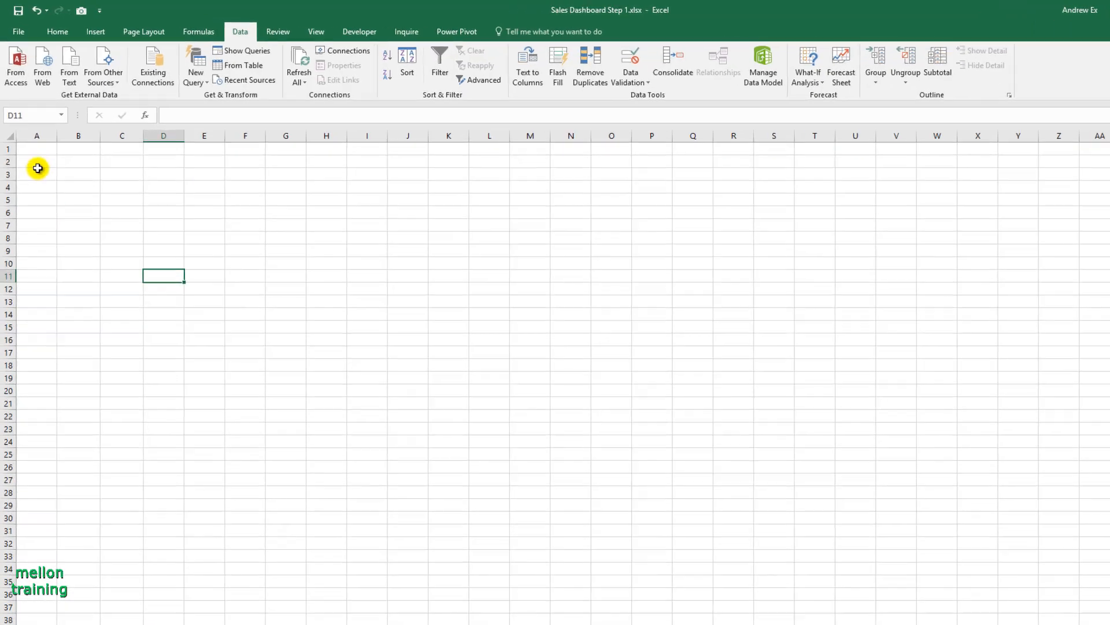
left_click(34, 151)
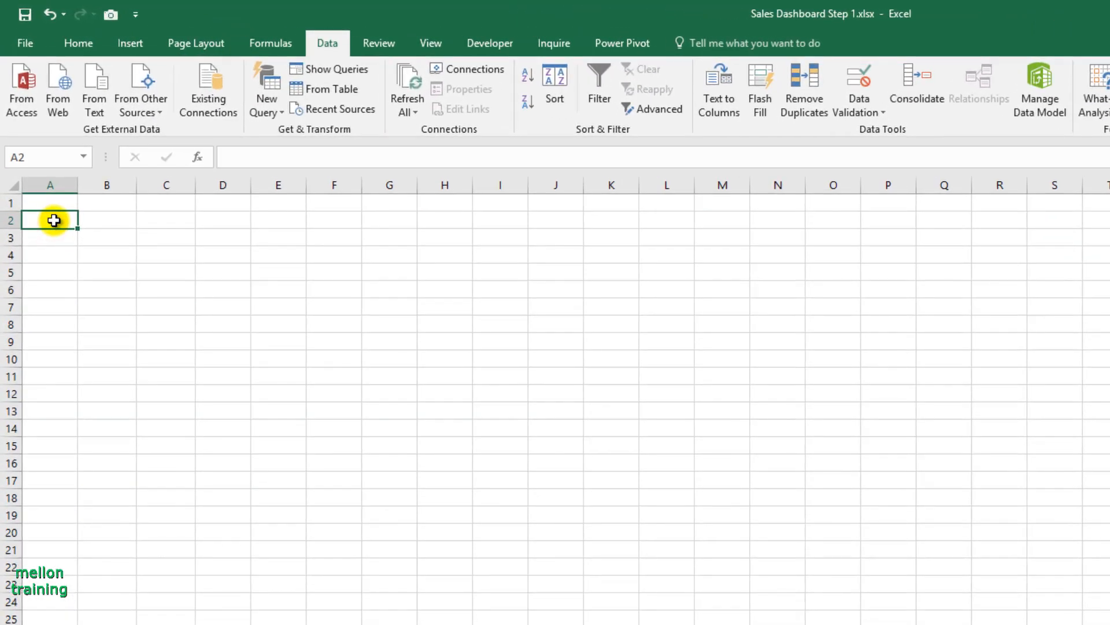
type("C")
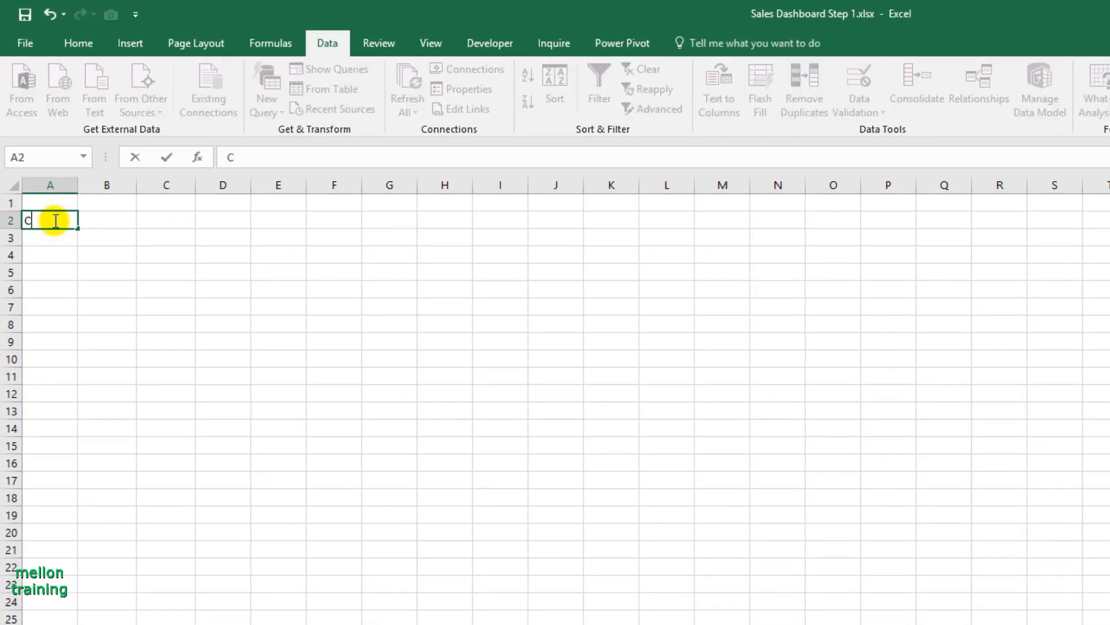
type("urrent Month")
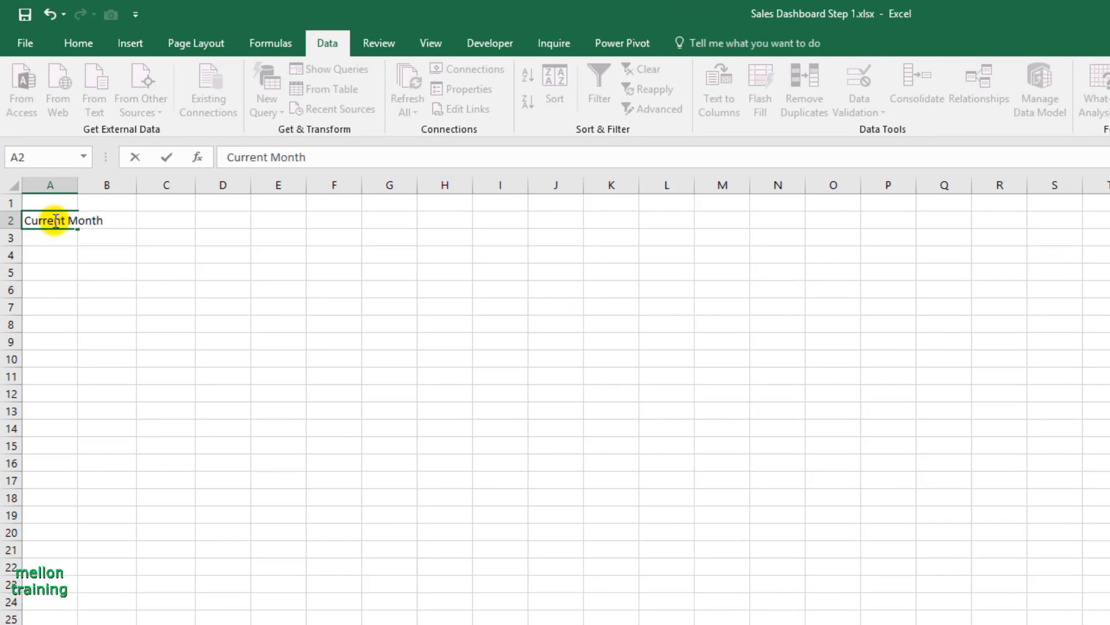
key("Return")
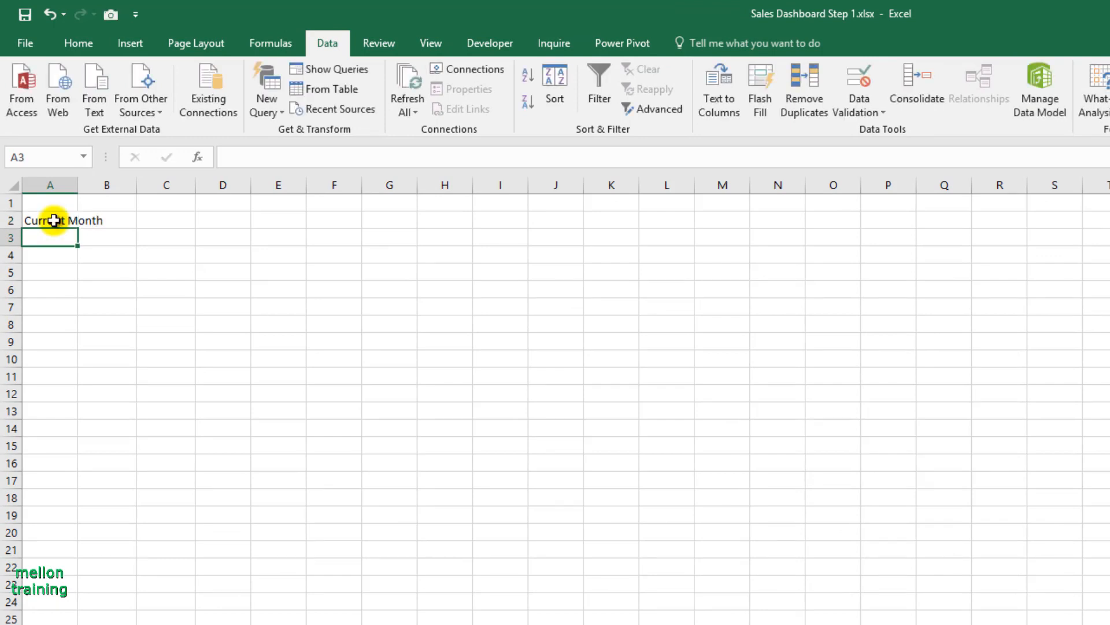
double_click(78, 185)
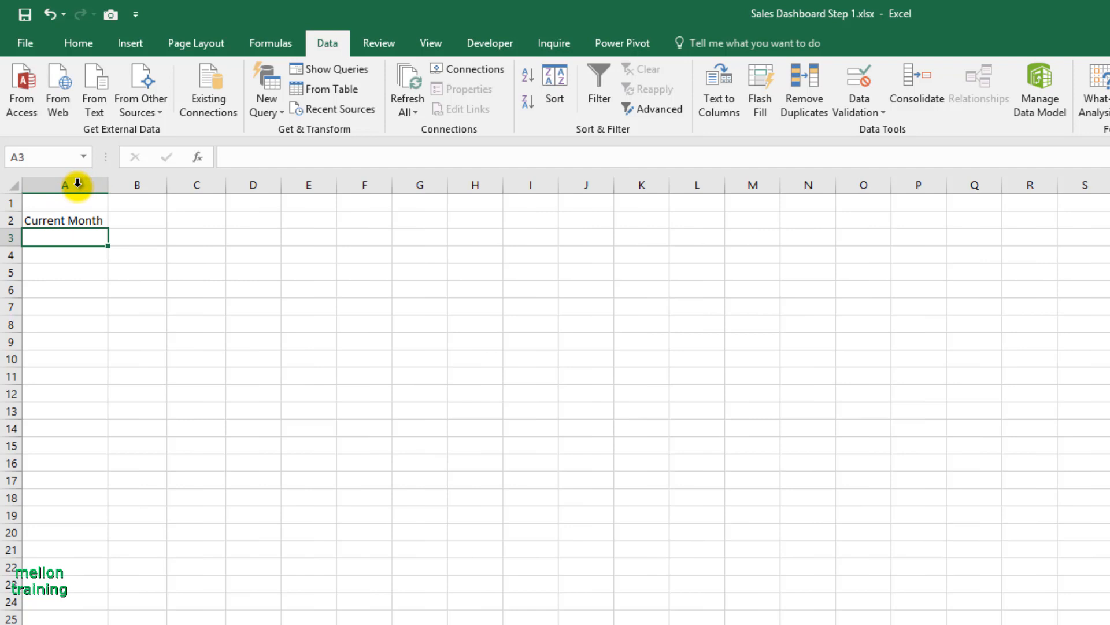
Enter the label "Previous Month" in A3
double_click(69, 238)
type("Prev")
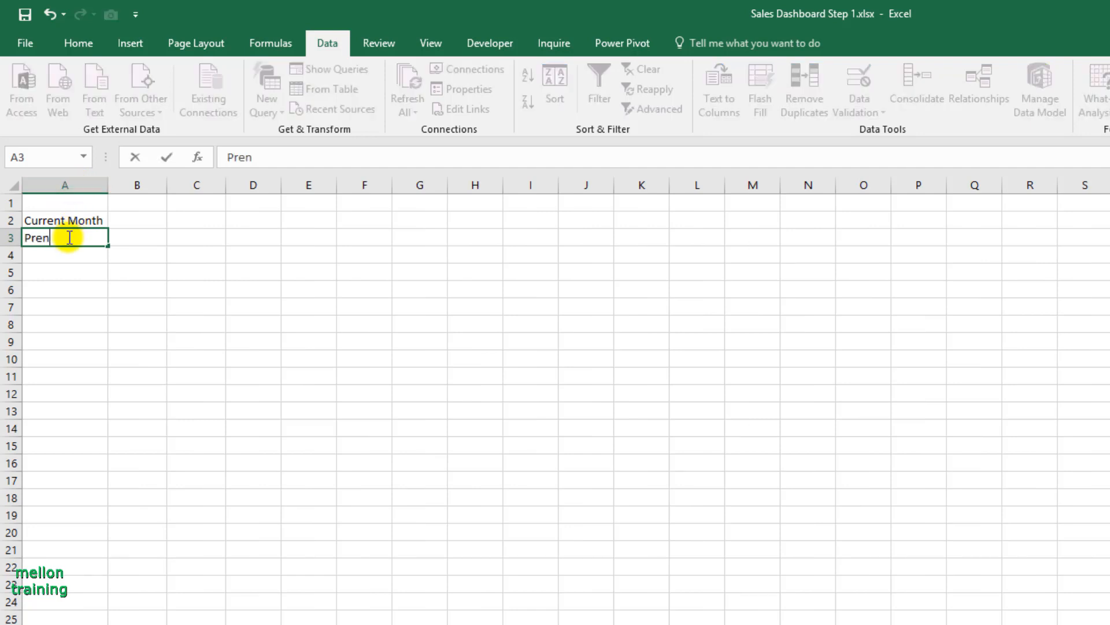
key("BackSpace")
type("vious Month")
key("Return")
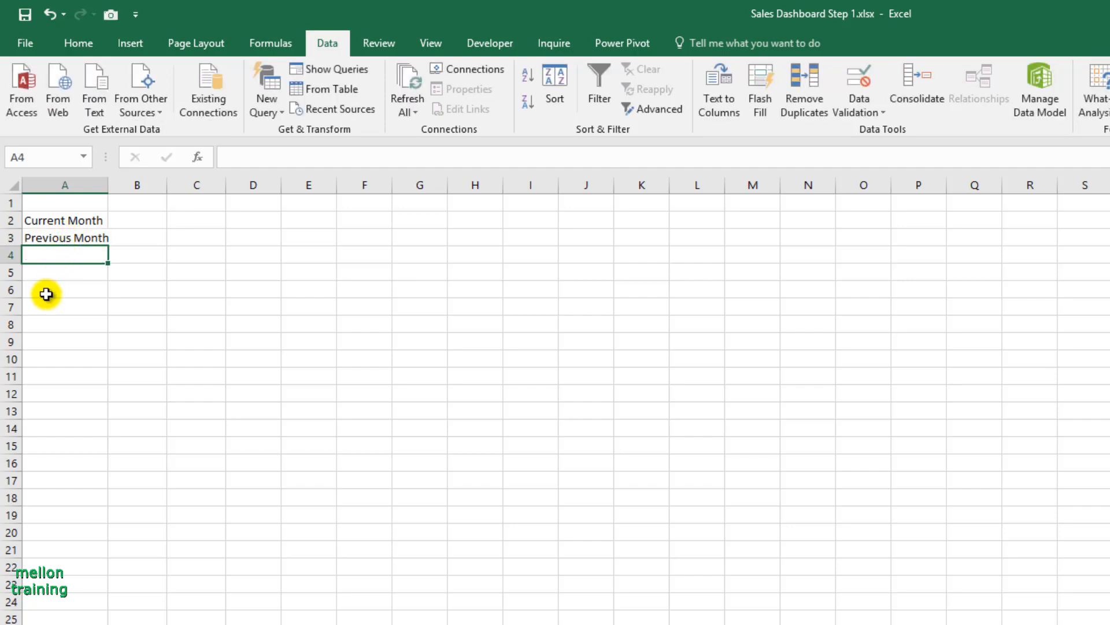
Enter the label "Current Month Last Year" in A4 and widen column A to fit it
type("Current ")
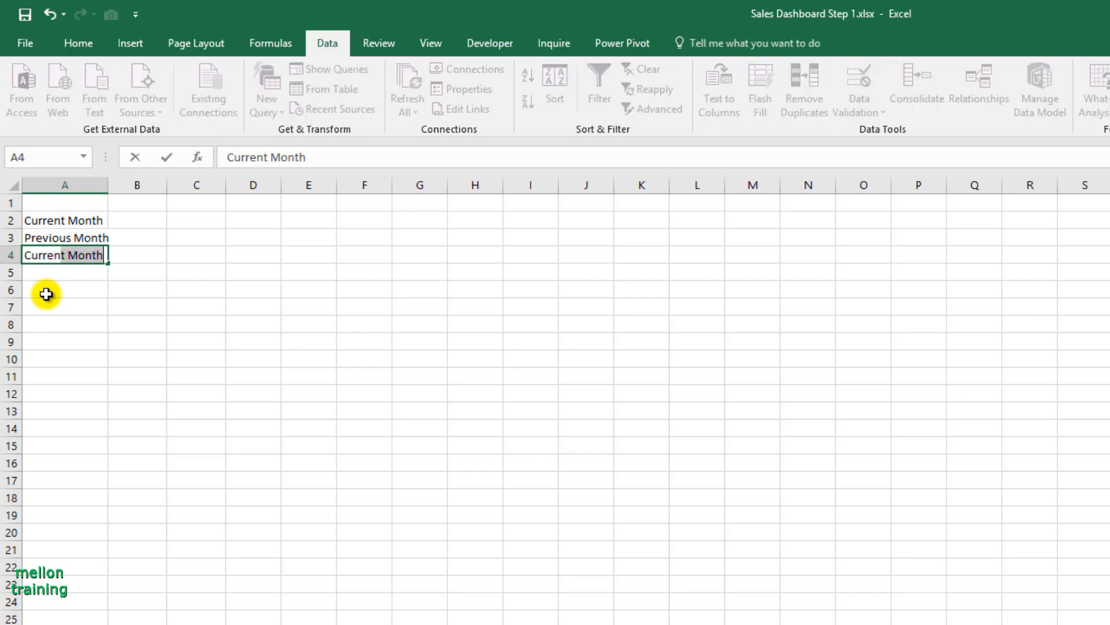
type("Month ")
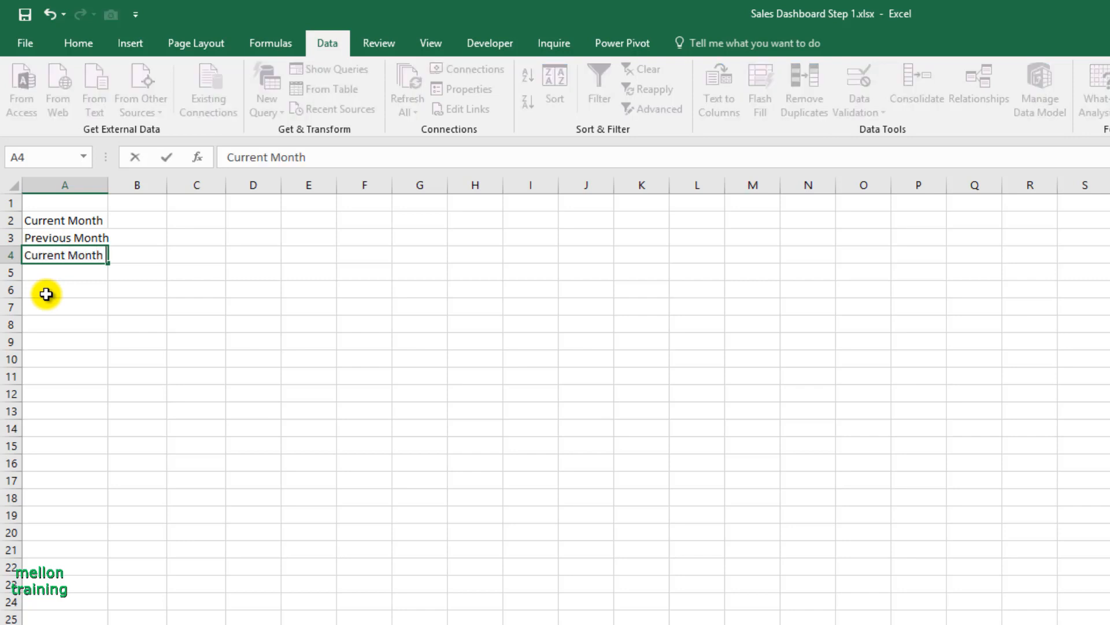
type("Last Year")
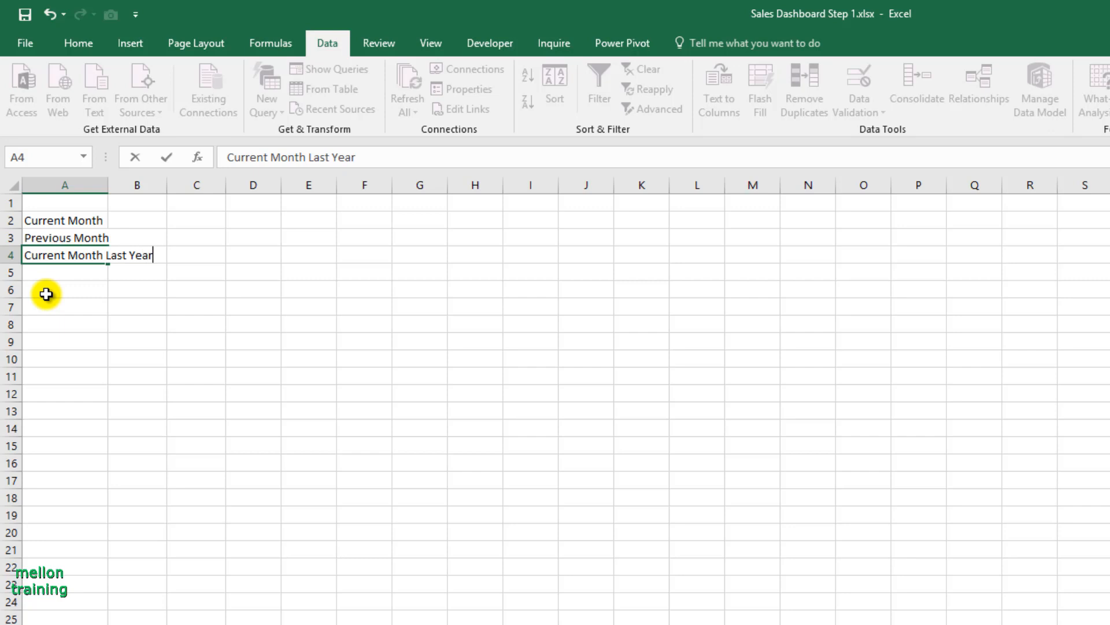
key("Return")
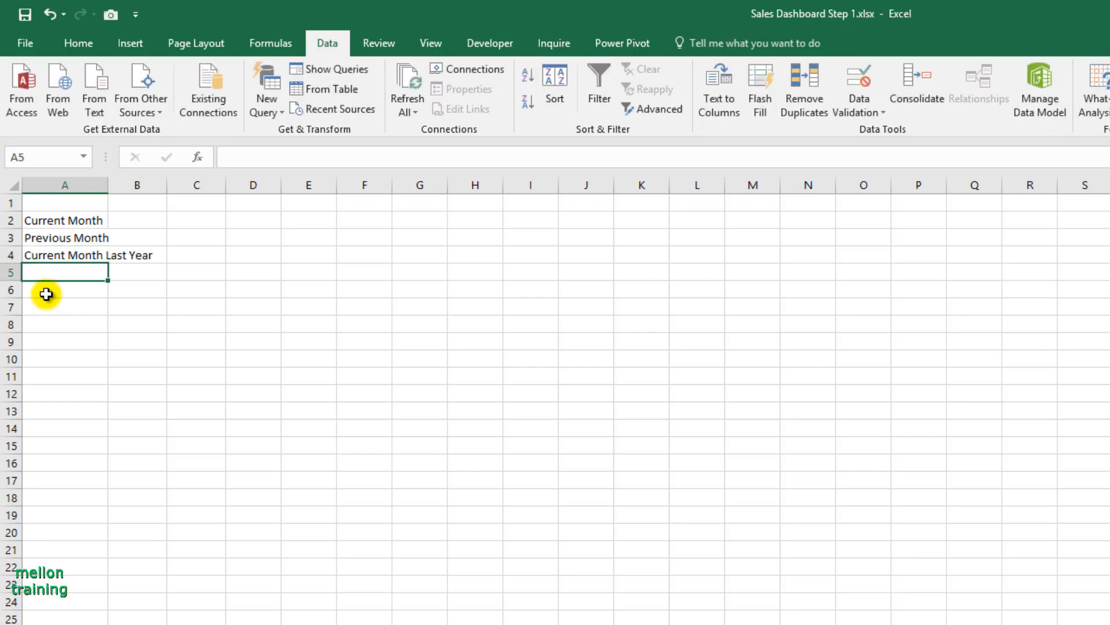
left_click_drag(109, 188, 109, 188)
double_click(109, 189)
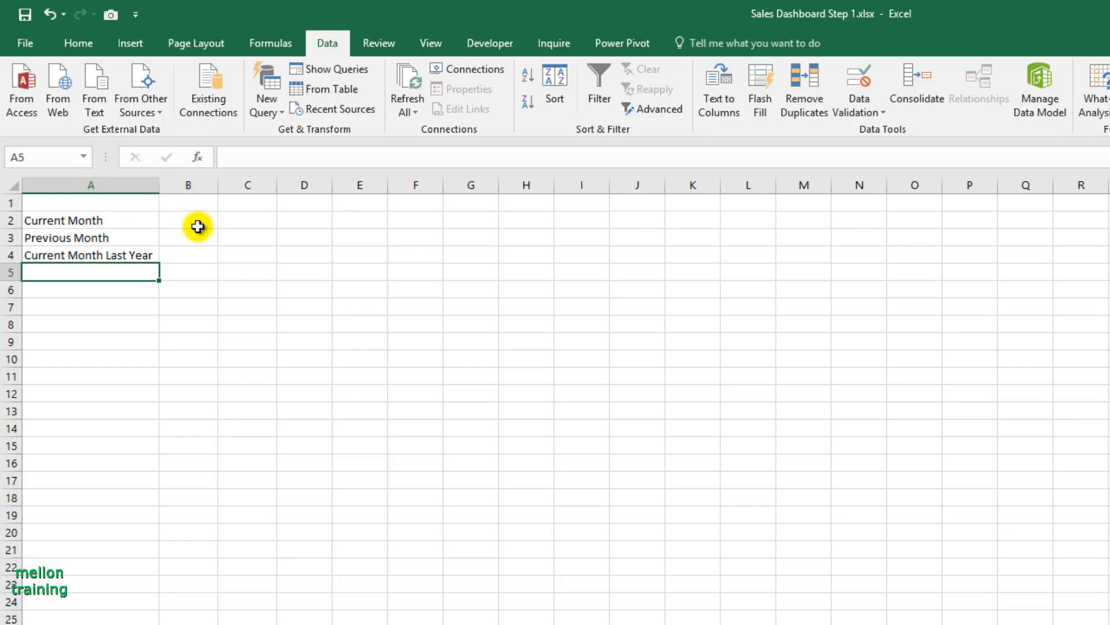
Add a data validation drop-down list to B2, sourced from the 2017 months in A15:A26 of the Data sheet
left_click(198, 223)
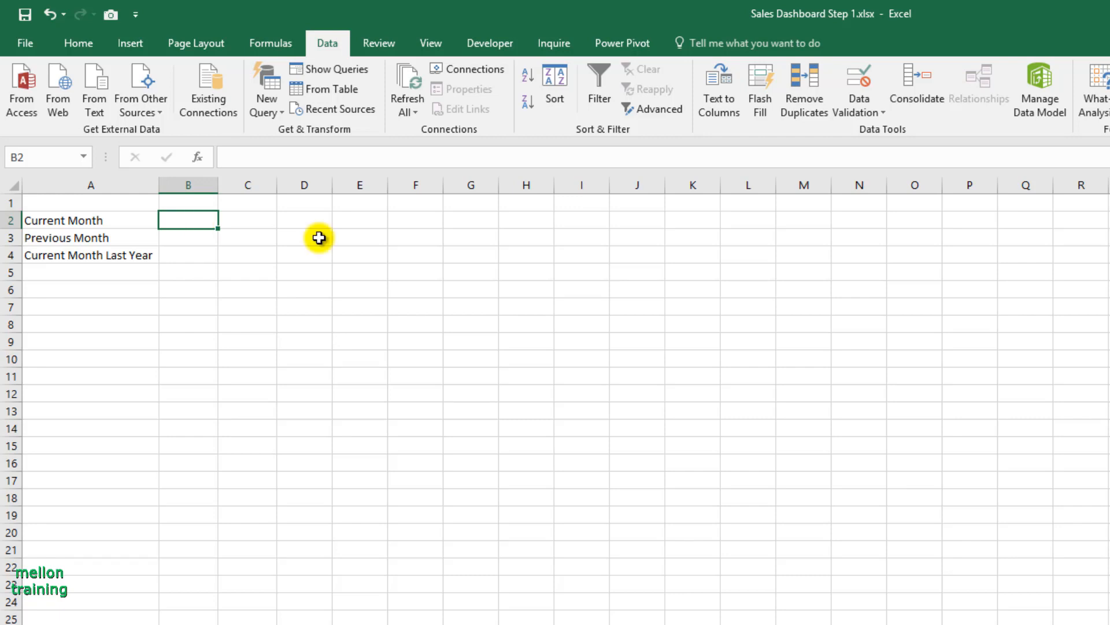
left_click(879, 112)
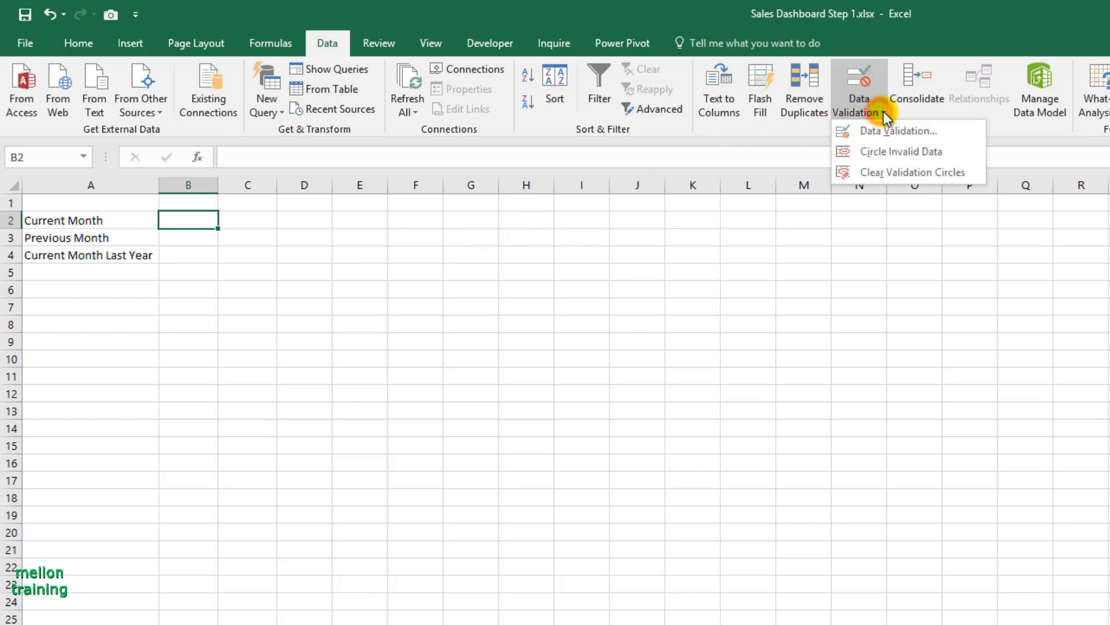
left_click(926, 130)
left_click(630, 229)
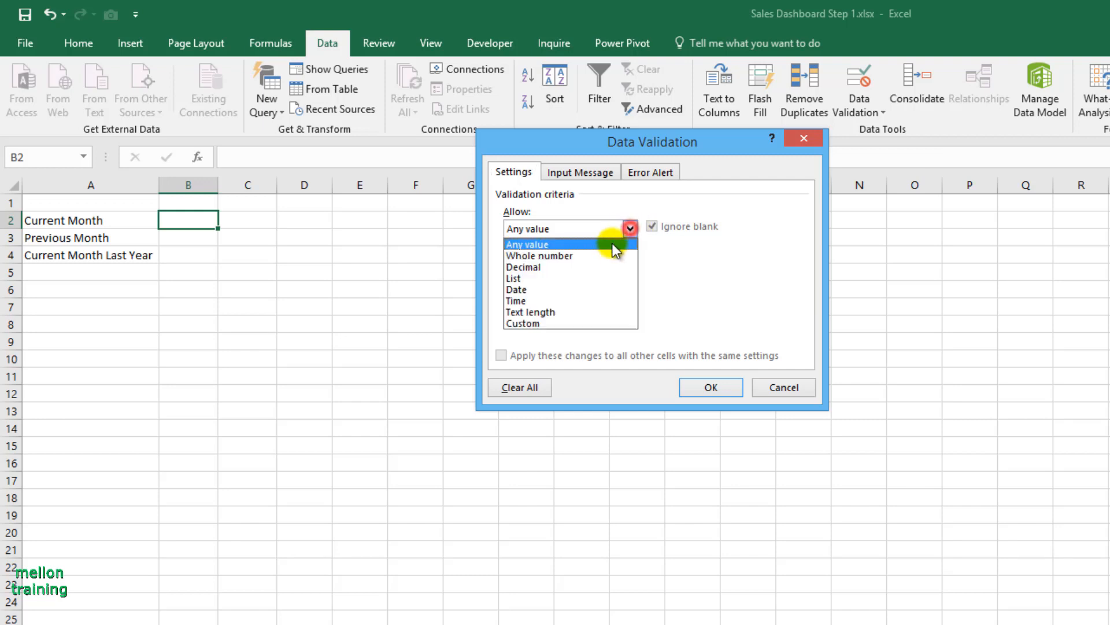
left_click(584, 275)
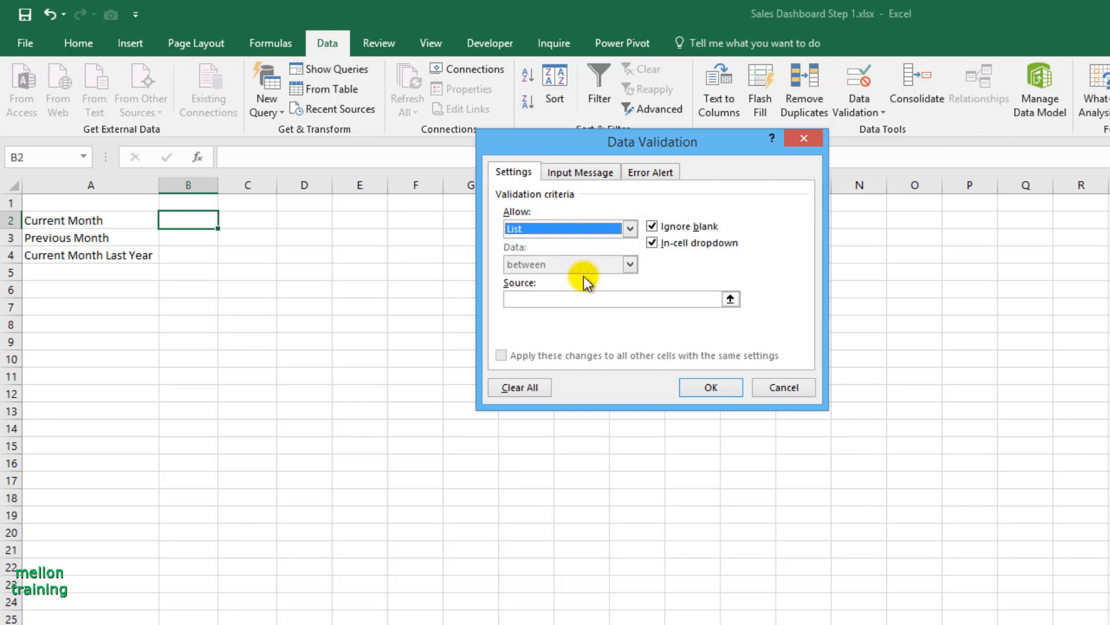
left_click(730, 299)
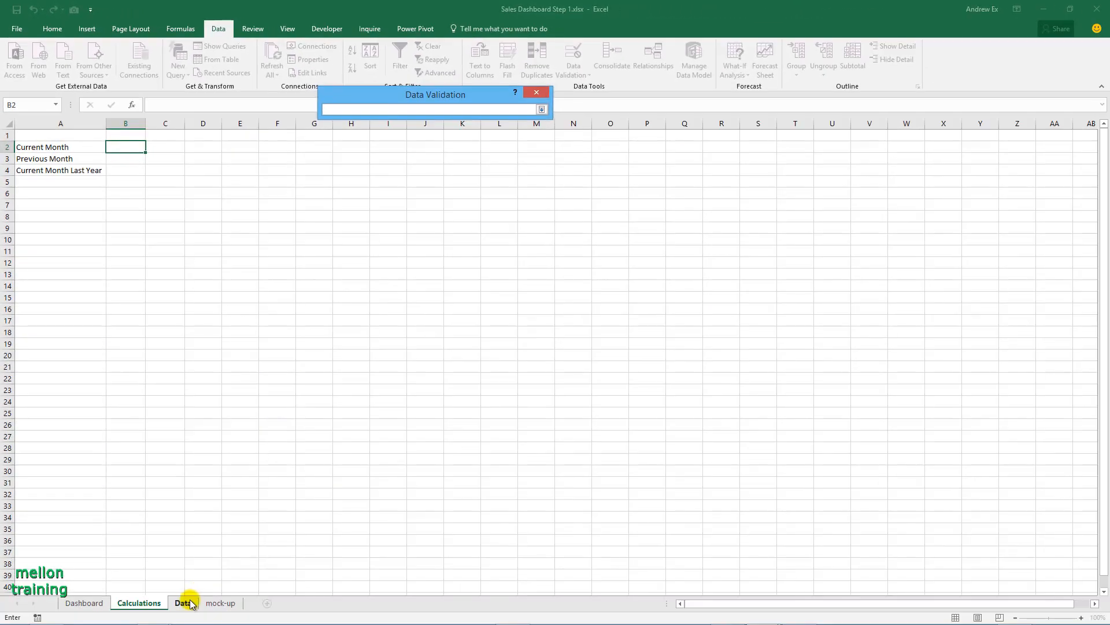
left_click(184, 603)
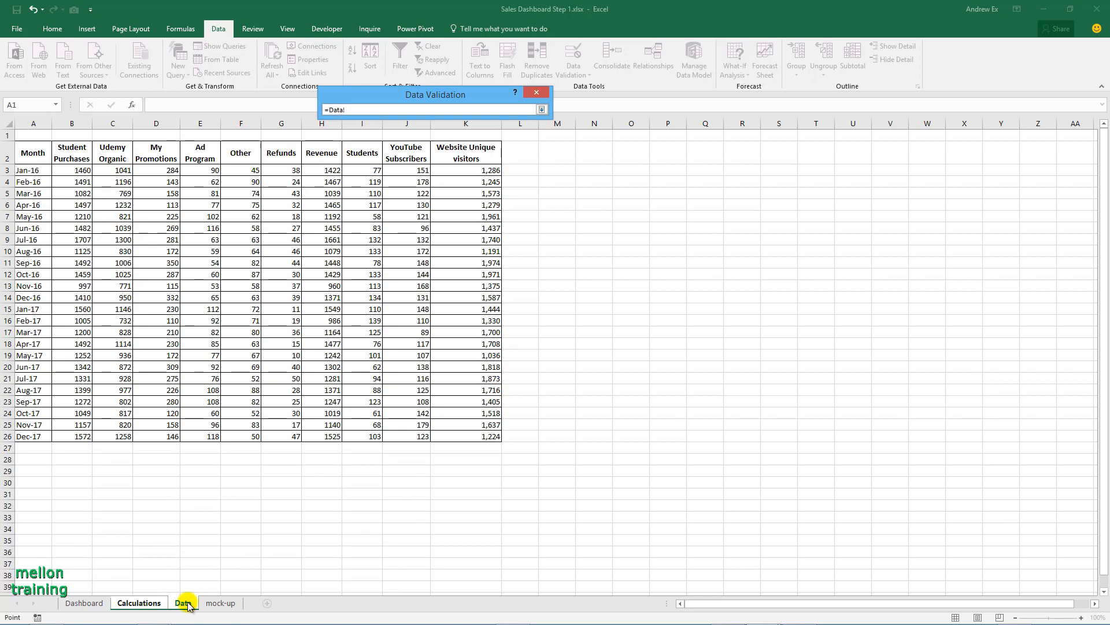
left_click(31, 310)
left_click_drag(31, 311, 34, 438)
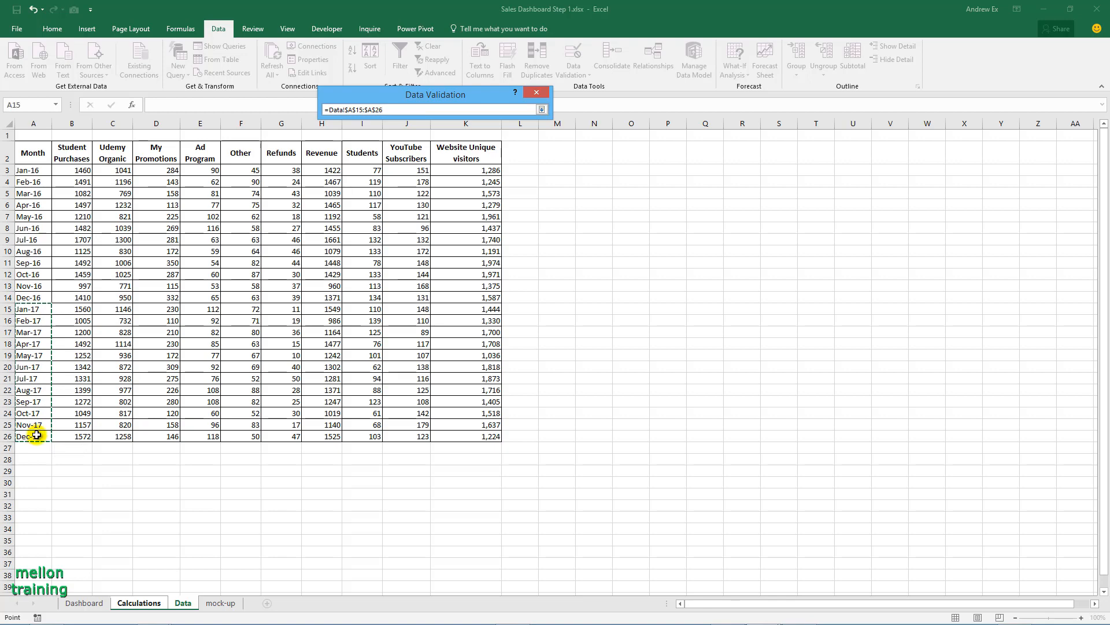
left_click(542, 109)
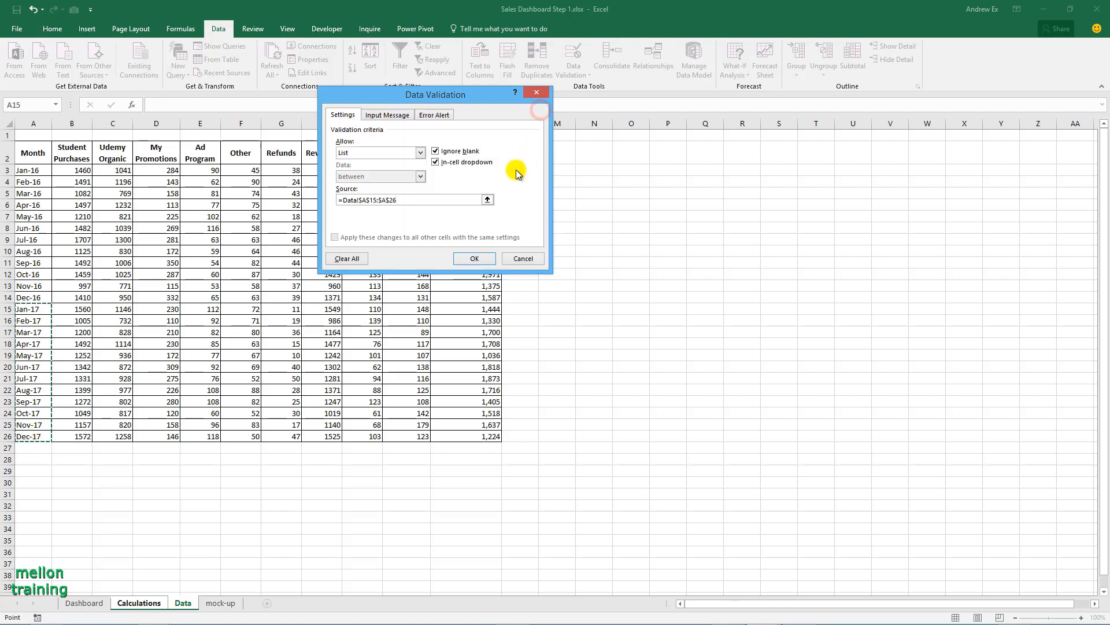
left_click(474, 258)
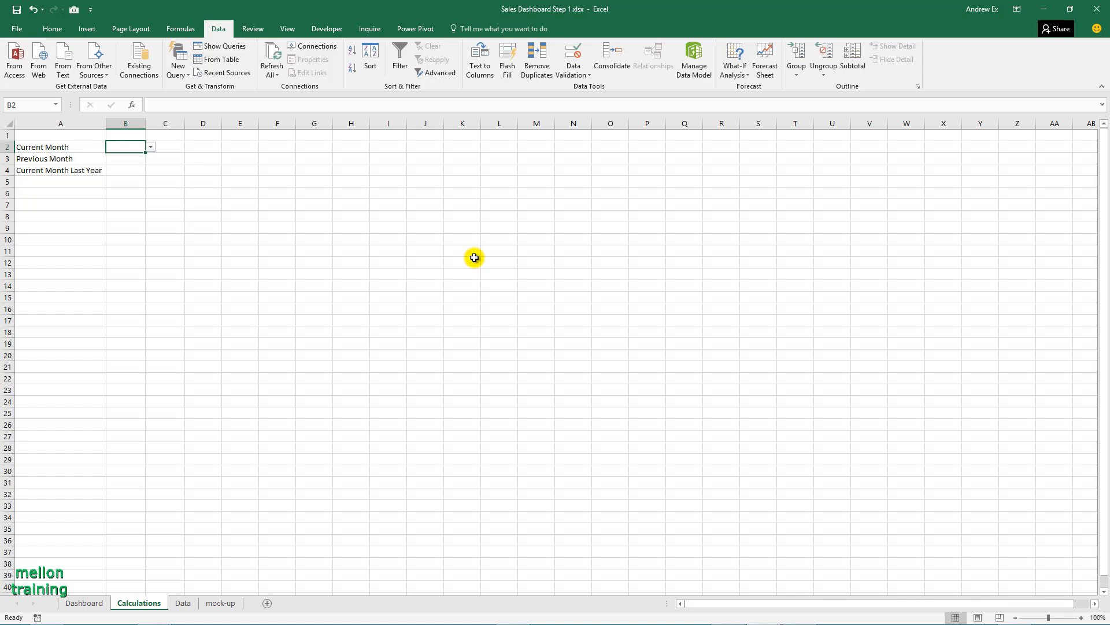
Try the B2 drop-down by picking 42736 and then 42856
left_click(151, 148)
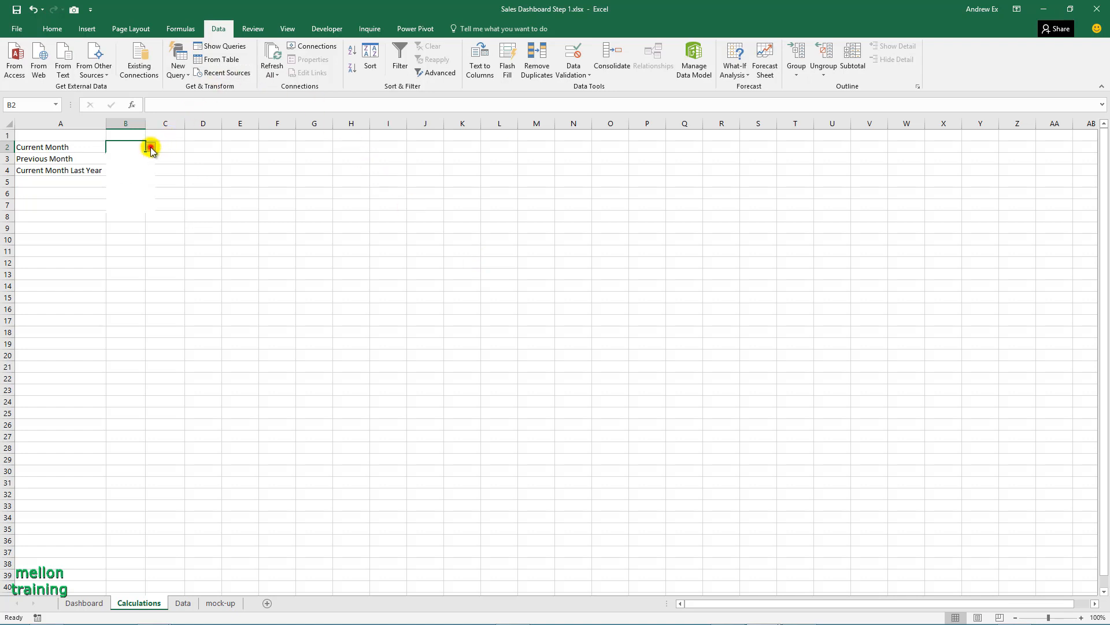
left_click(145, 153)
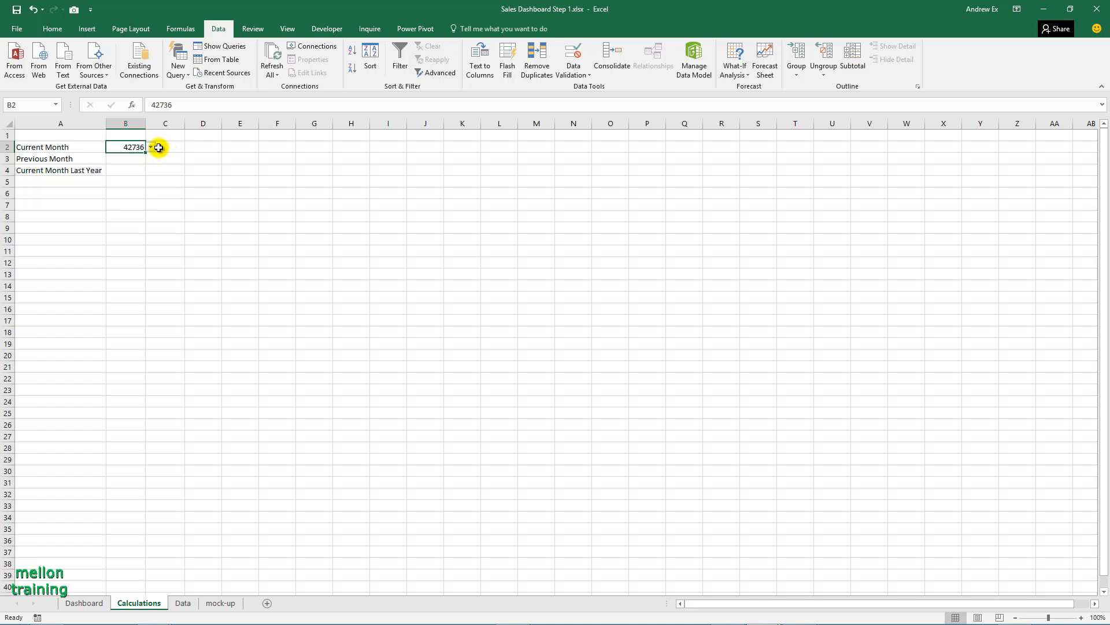
left_click(150, 147)
left_click(133, 186)
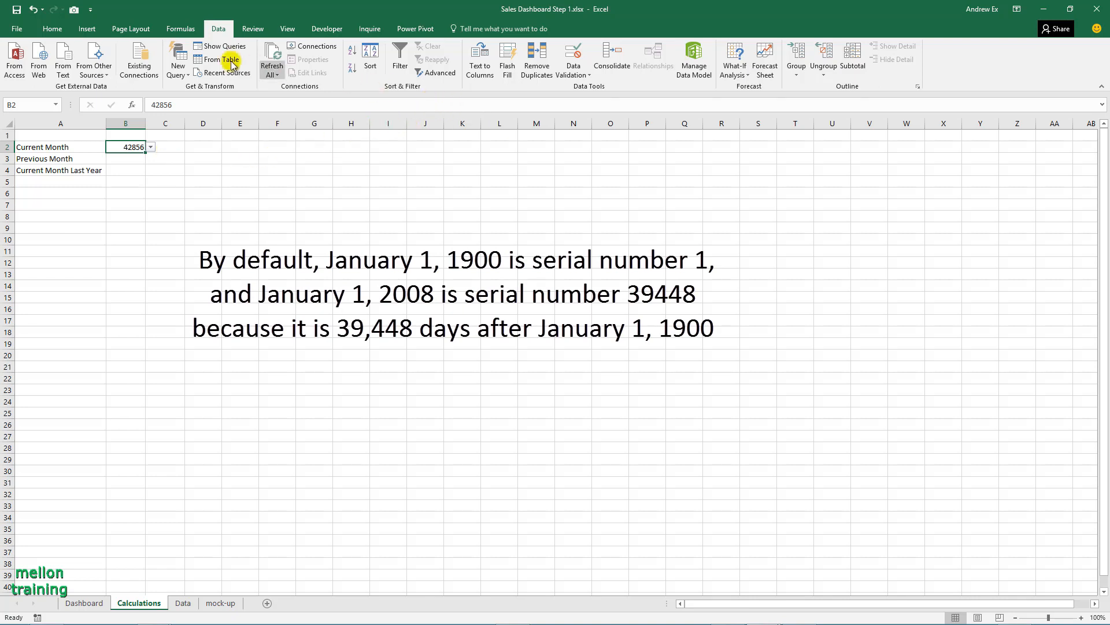
Apply the custom number format mmm-yy to B2 and choose Aug-17 from its drop-down list
left_click(53, 28)
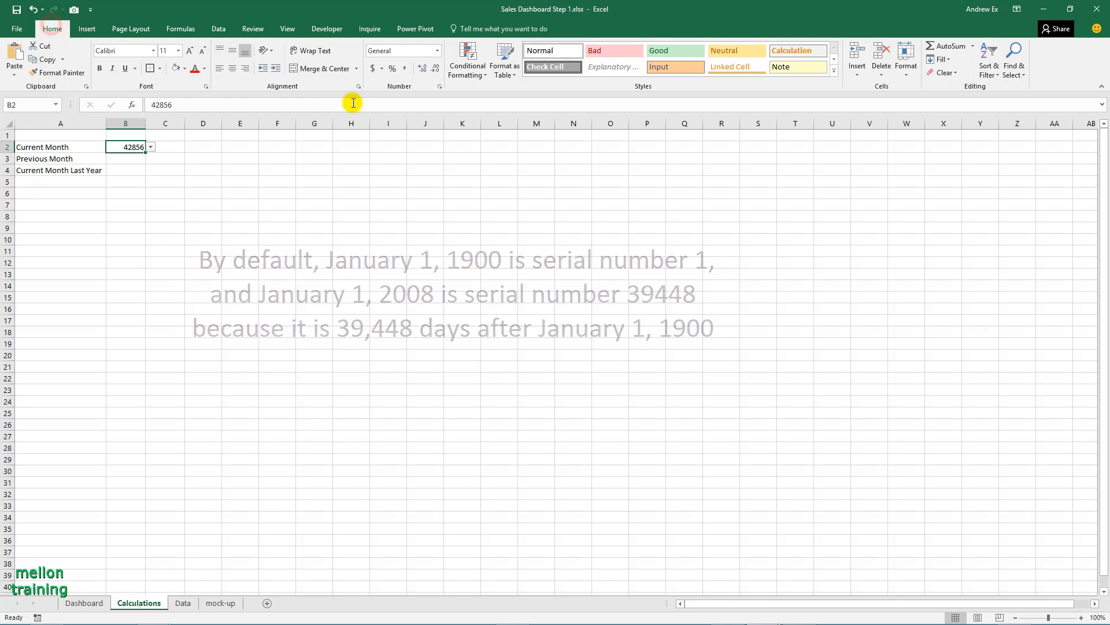
left_click(439, 88)
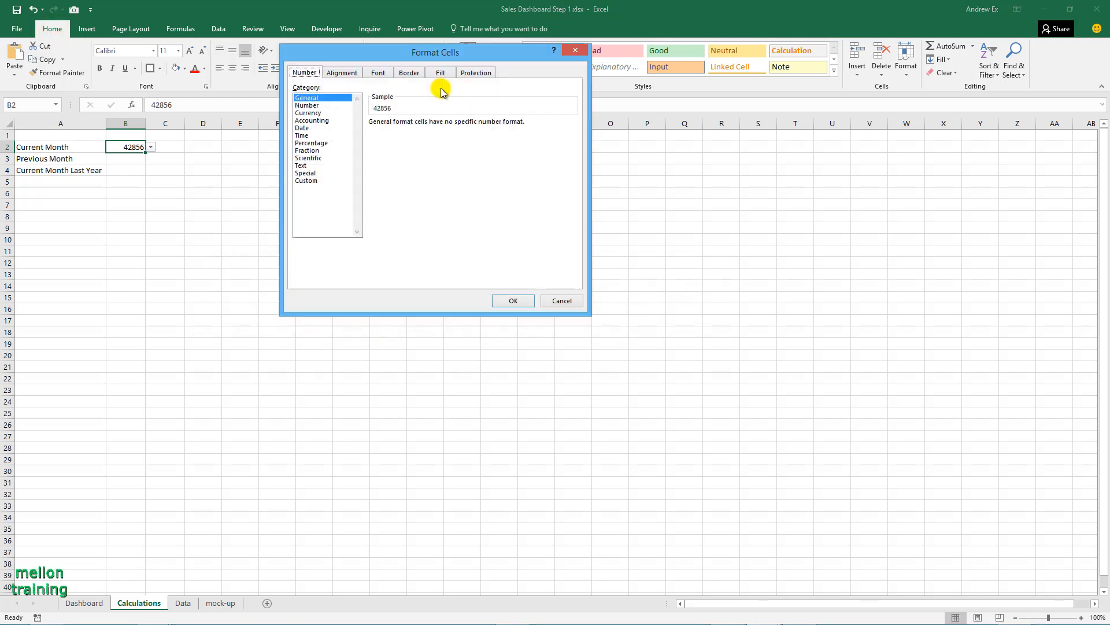
left_click(307, 180)
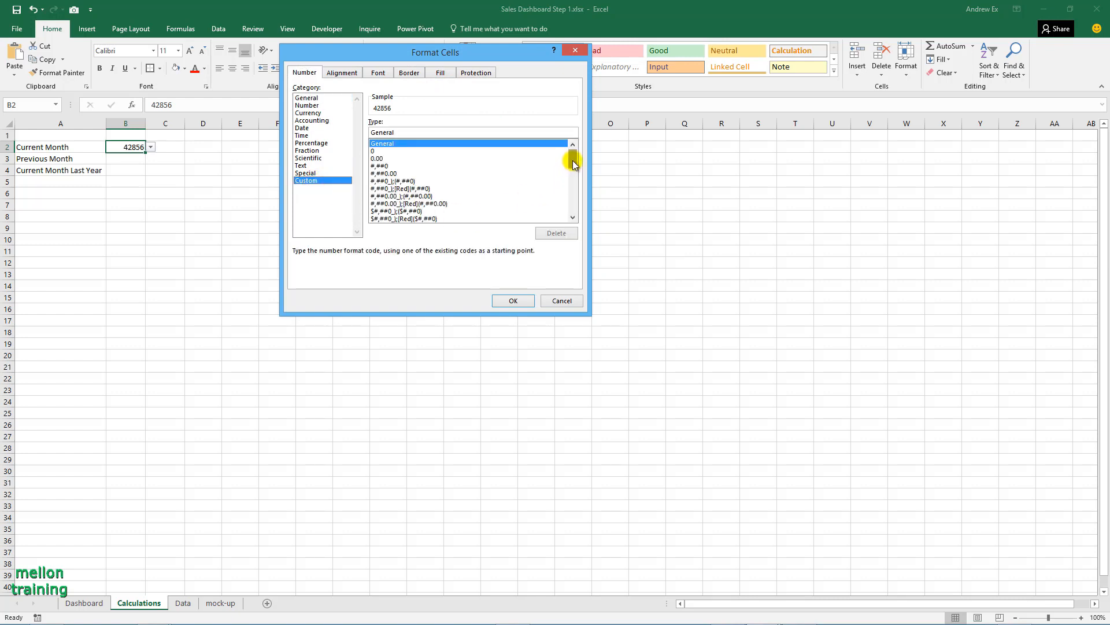
left_click_drag(573, 154, 573, 194)
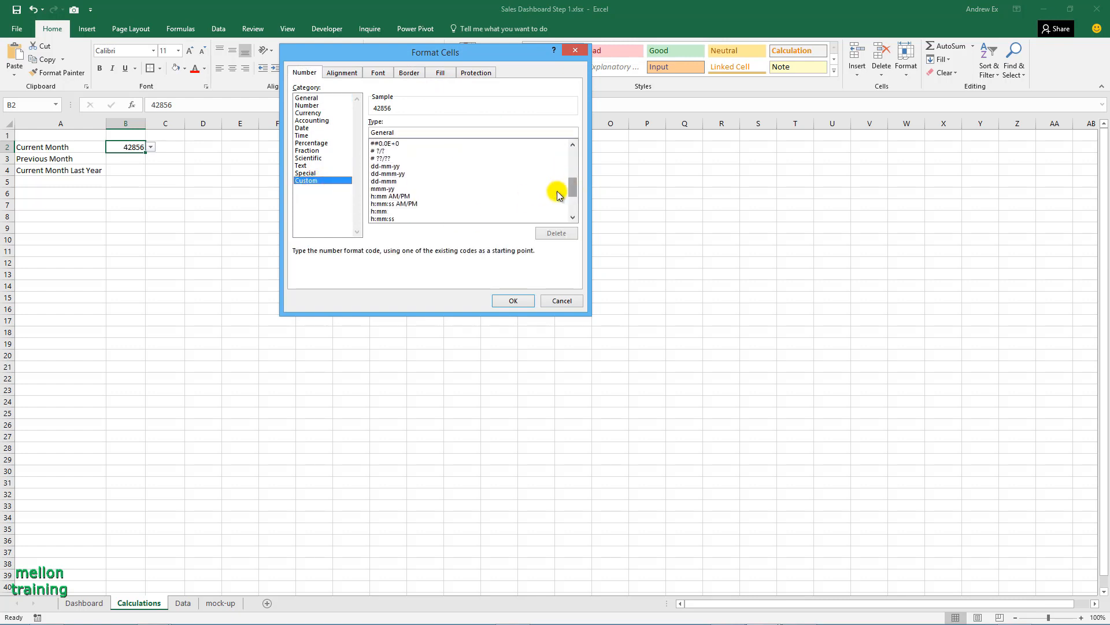
left_click(386, 189)
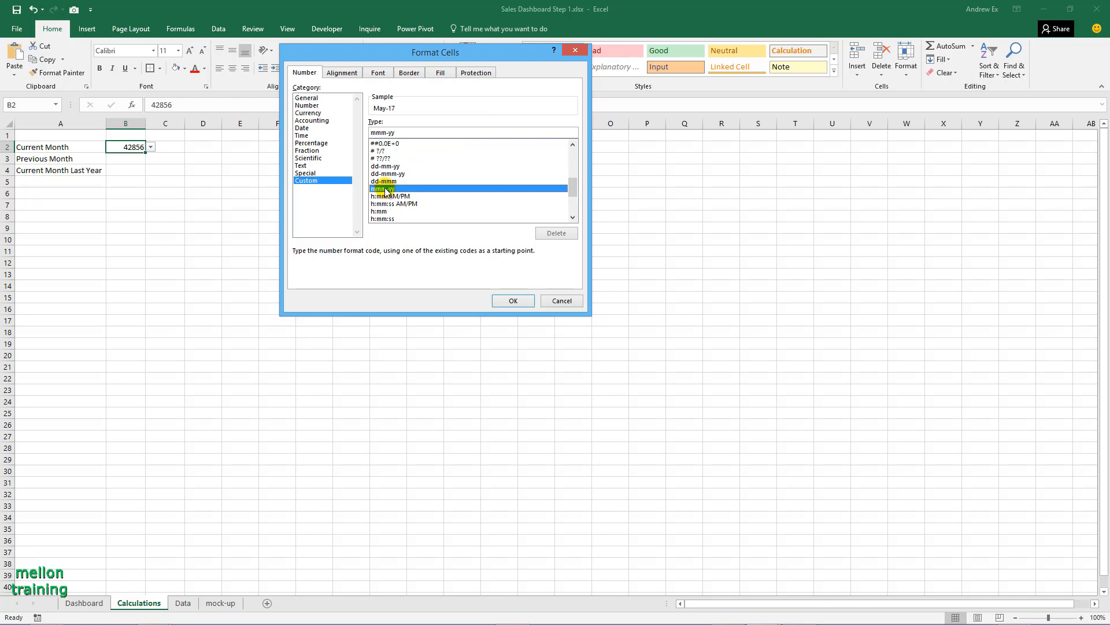
left_click(513, 300)
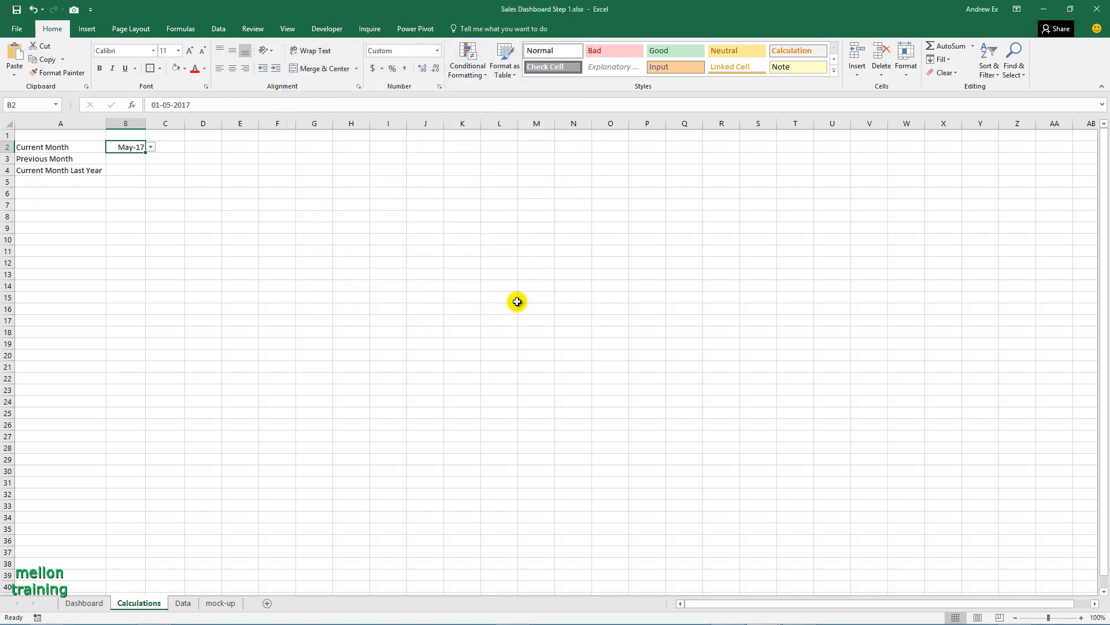
left_click(152, 149)
left_click(134, 175)
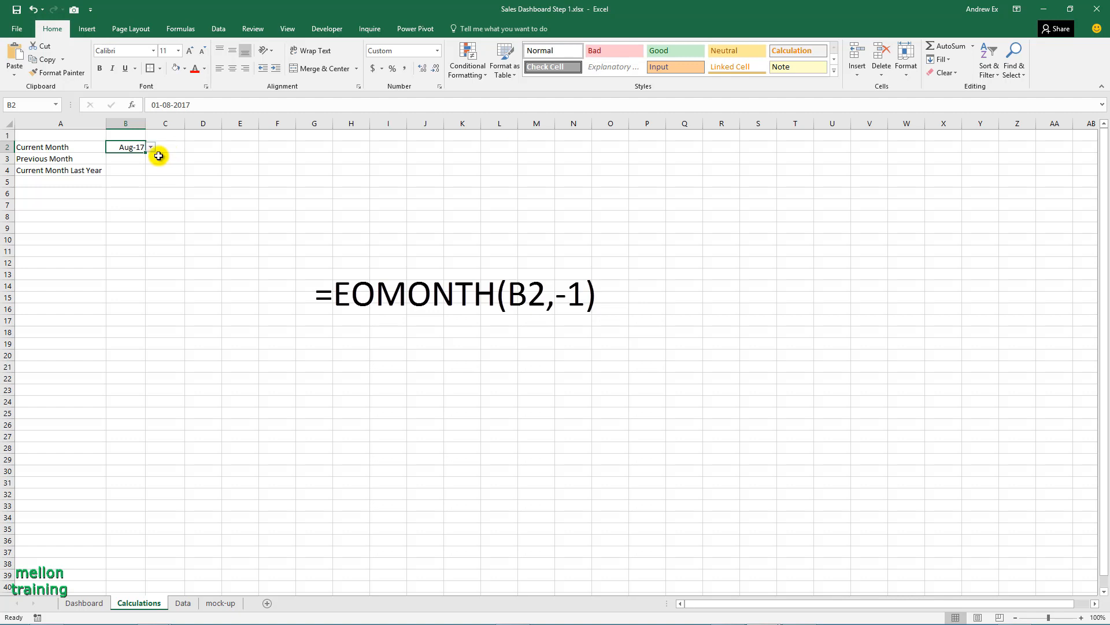
Enter the previous-month formula =EOMONTH(B2,-2)+1 in B3
left_click(133, 159)
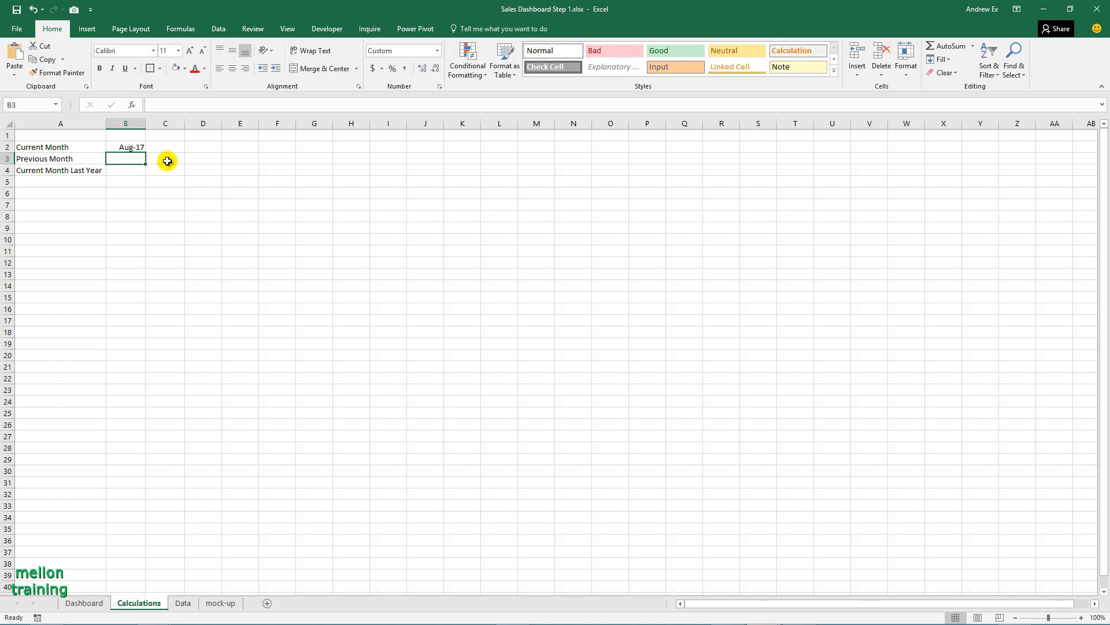
type("=")
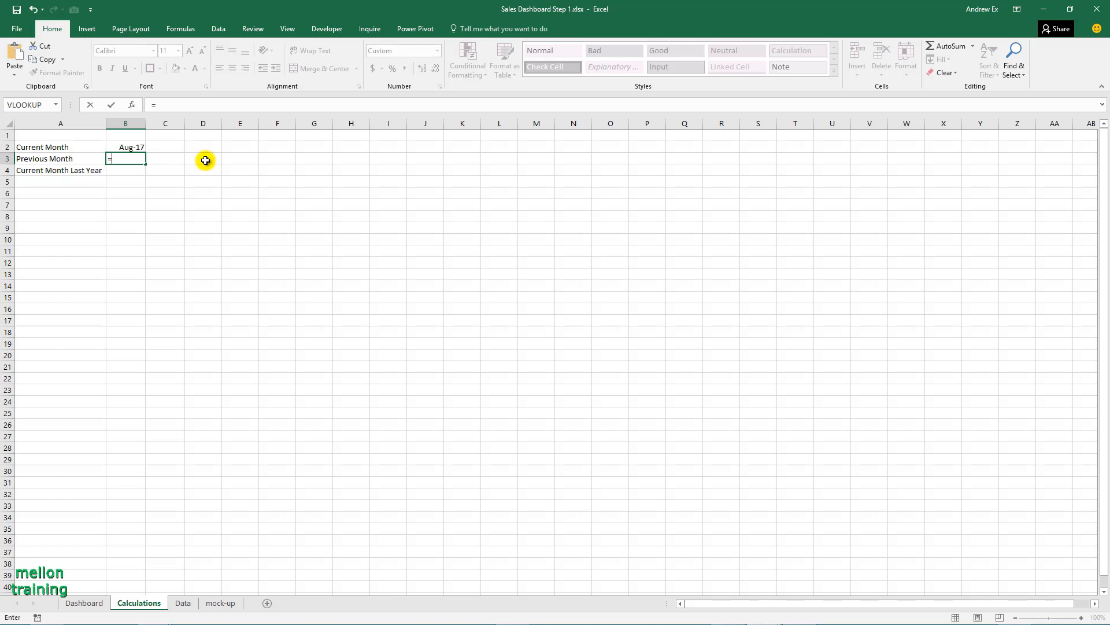
type("EO")
key("Tab")
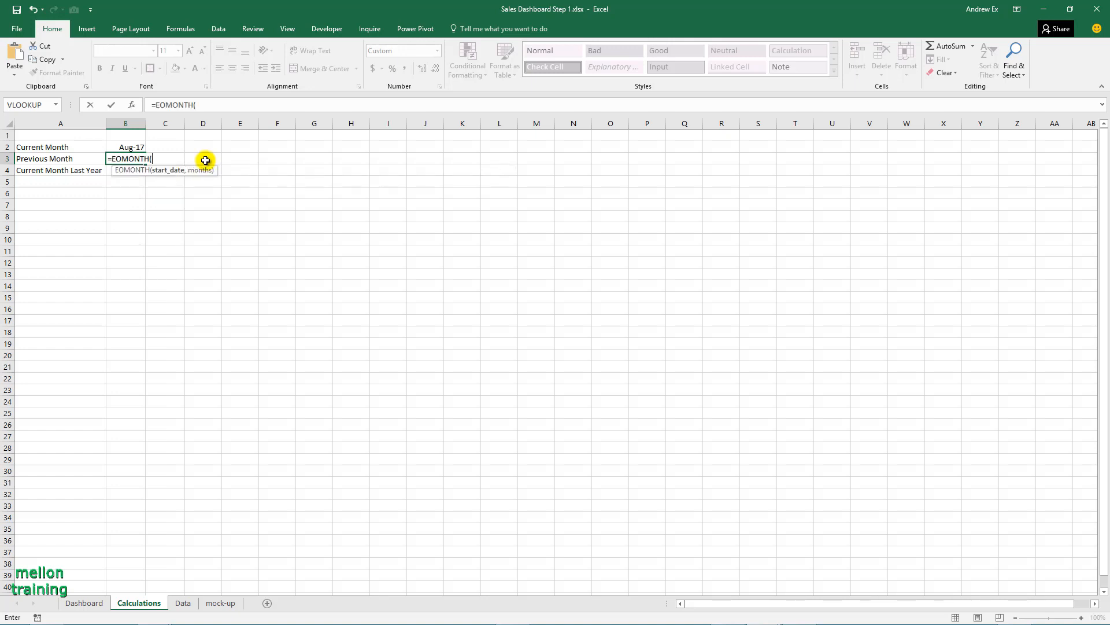
type("B2,-2")
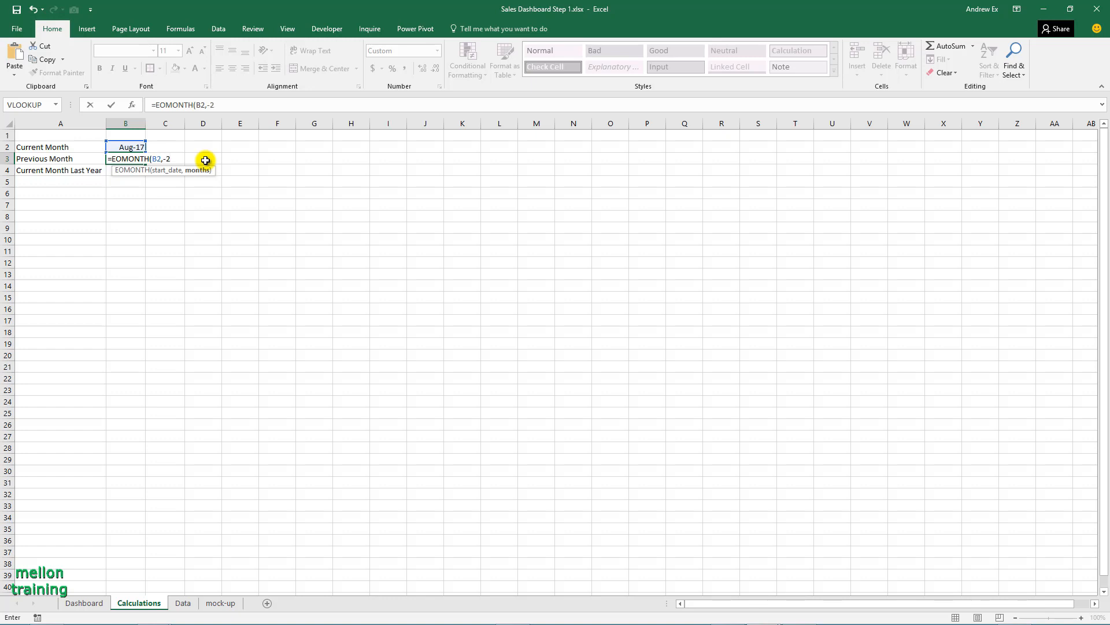
type(")+1")
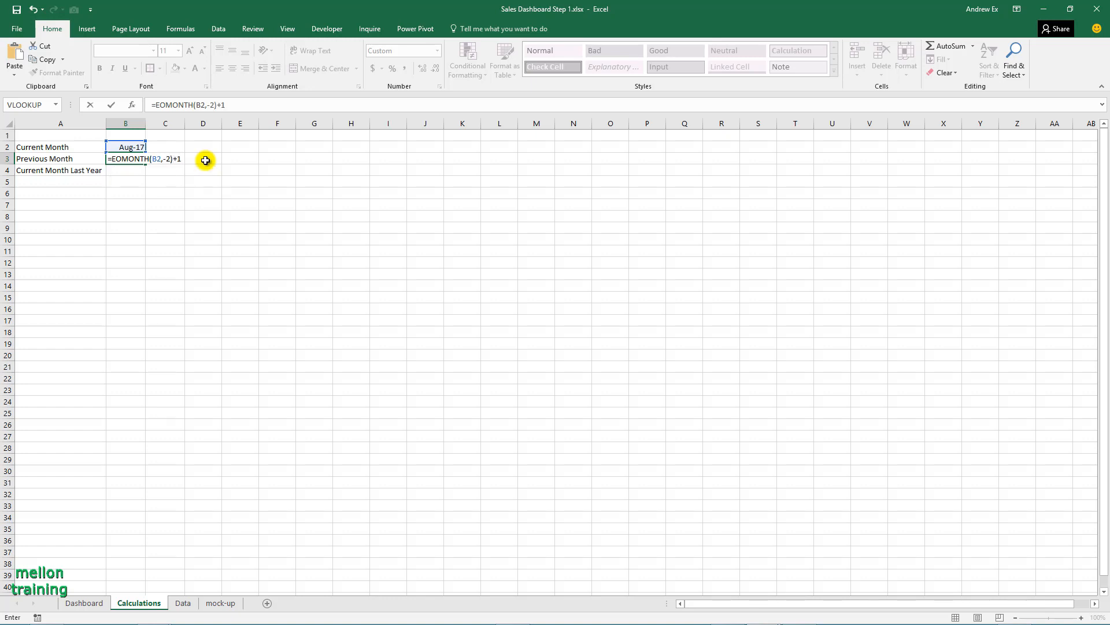
key("Return")
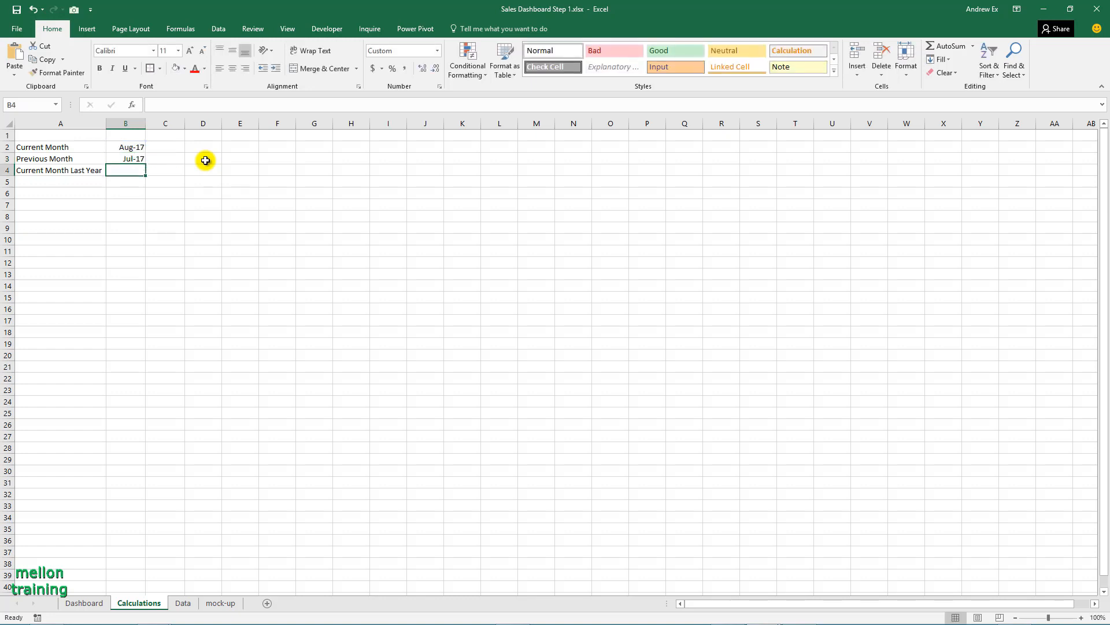
Enter the formula =EOMONTH(B2,-13)+1 in B4 for the same month last year
type("=EOMONTH(")
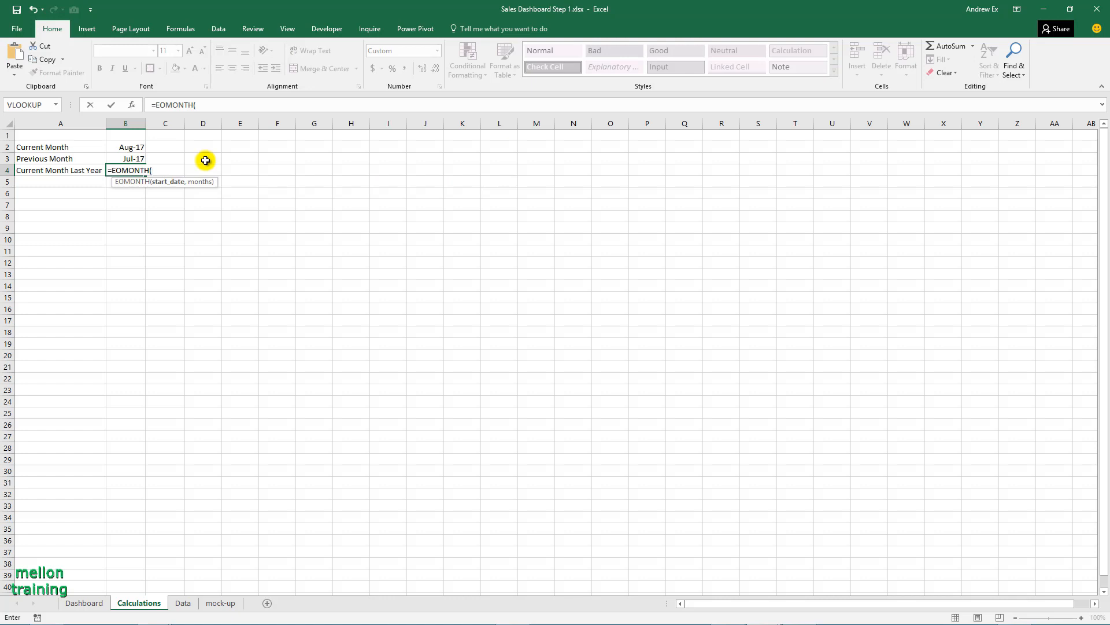
type("B2")
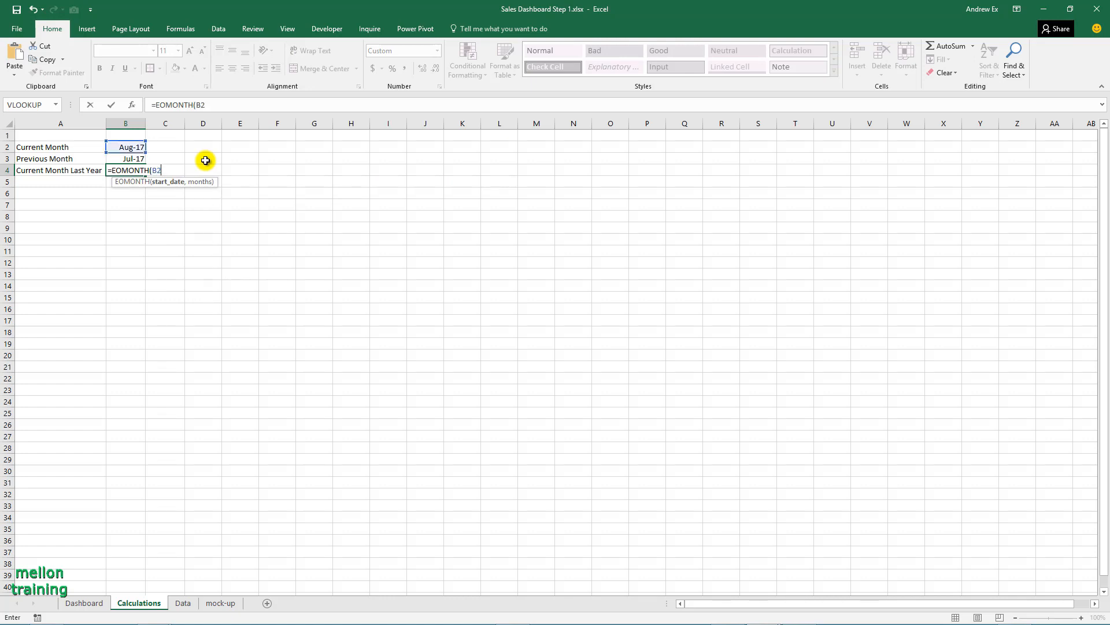
type(",-13)+1")
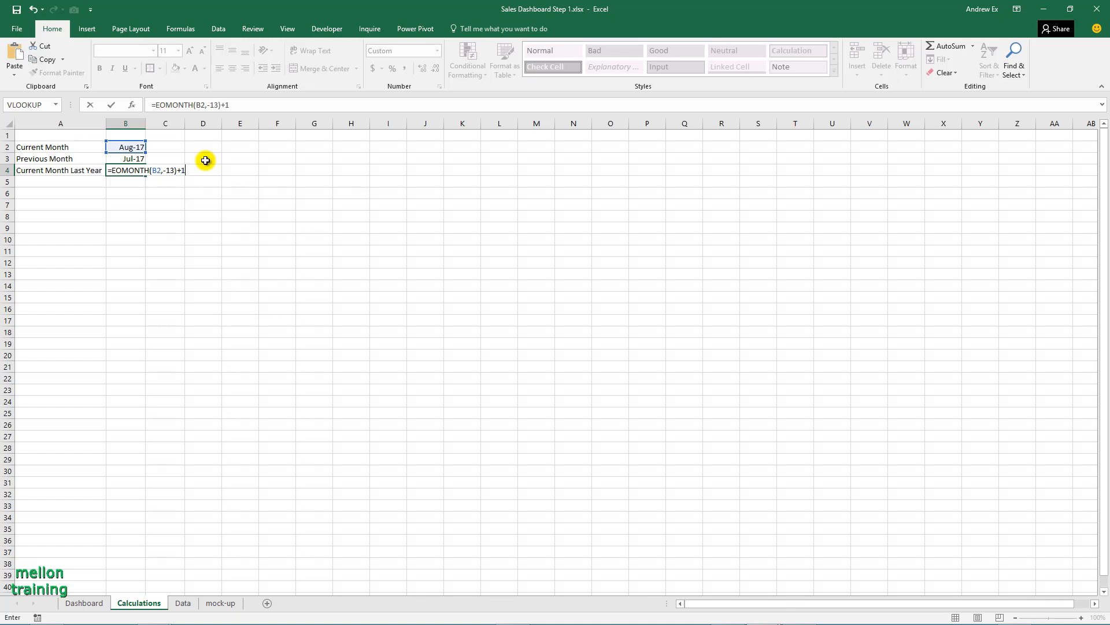
key("Return")
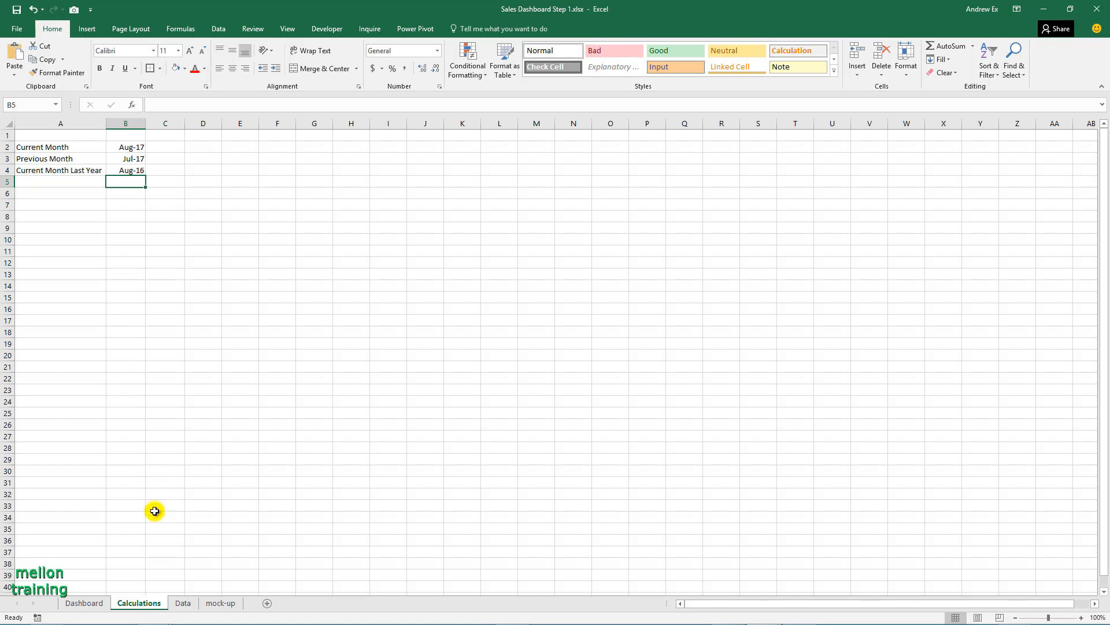
Copy the metric headers B2:K2 from the Data sheet and paste them transposed into the Calculations sheet starting at A8
left_click(183, 603)
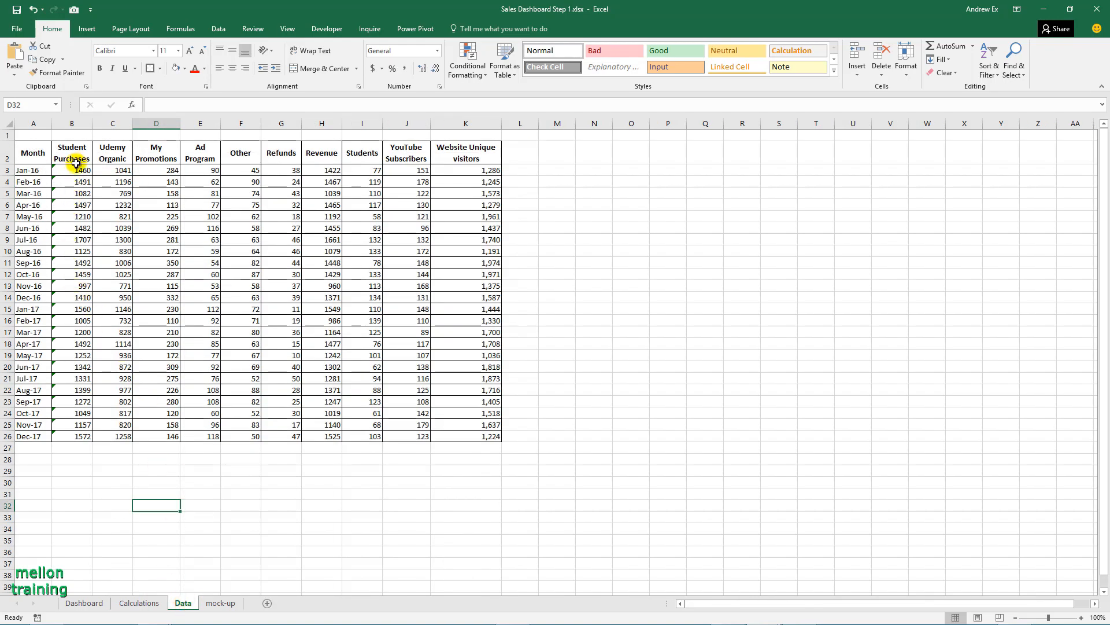
left_click_drag(76, 164, 473, 157)
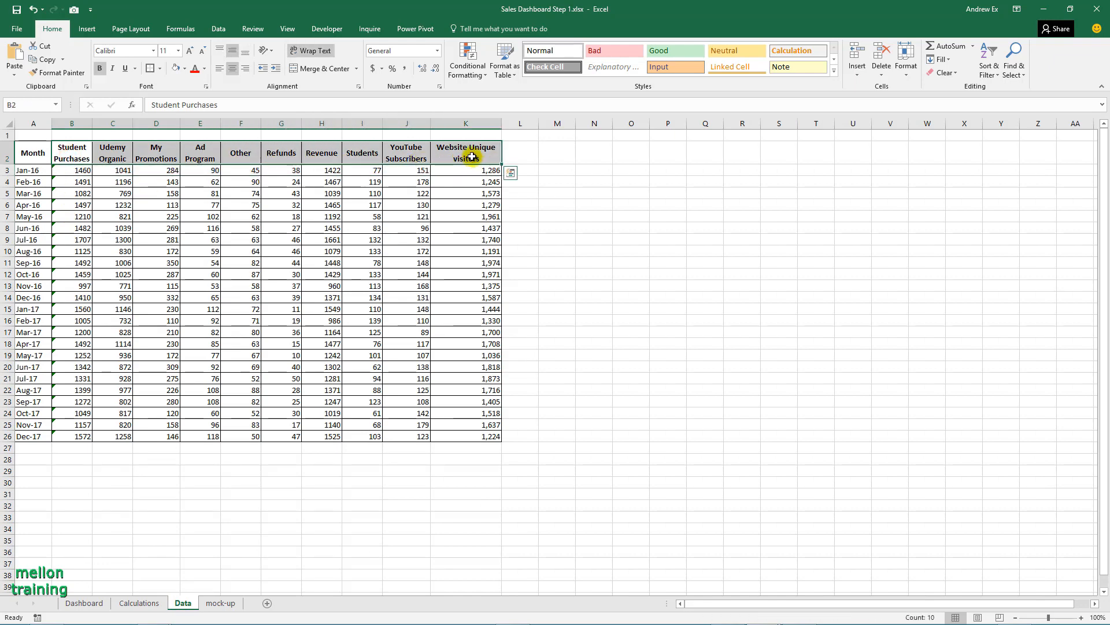
right_click(471, 158)
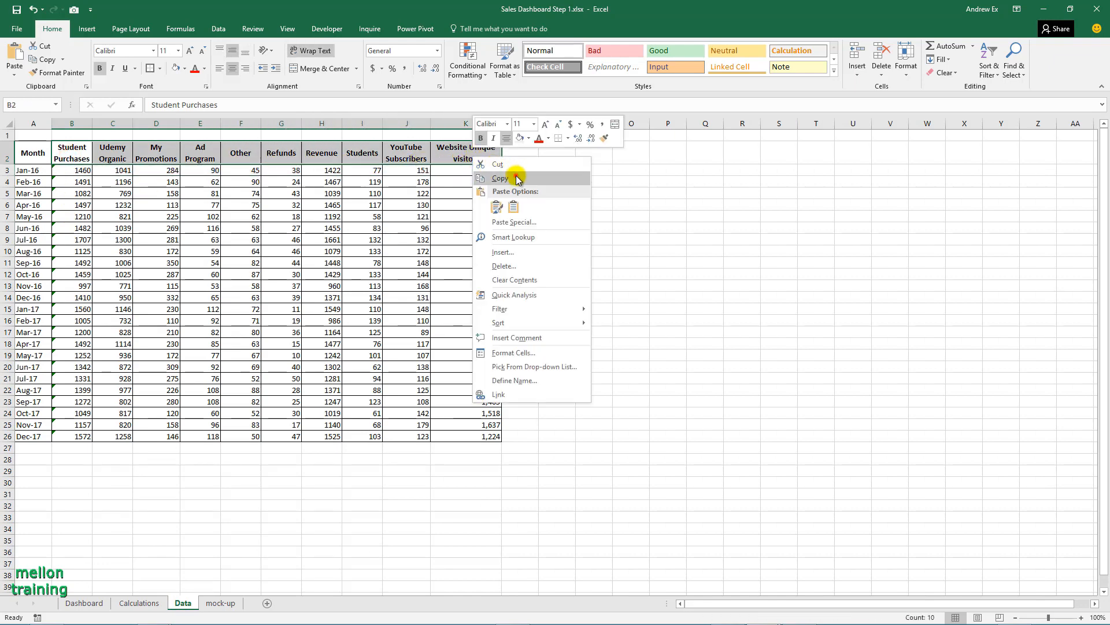
left_click(516, 175)
left_click(152, 603)
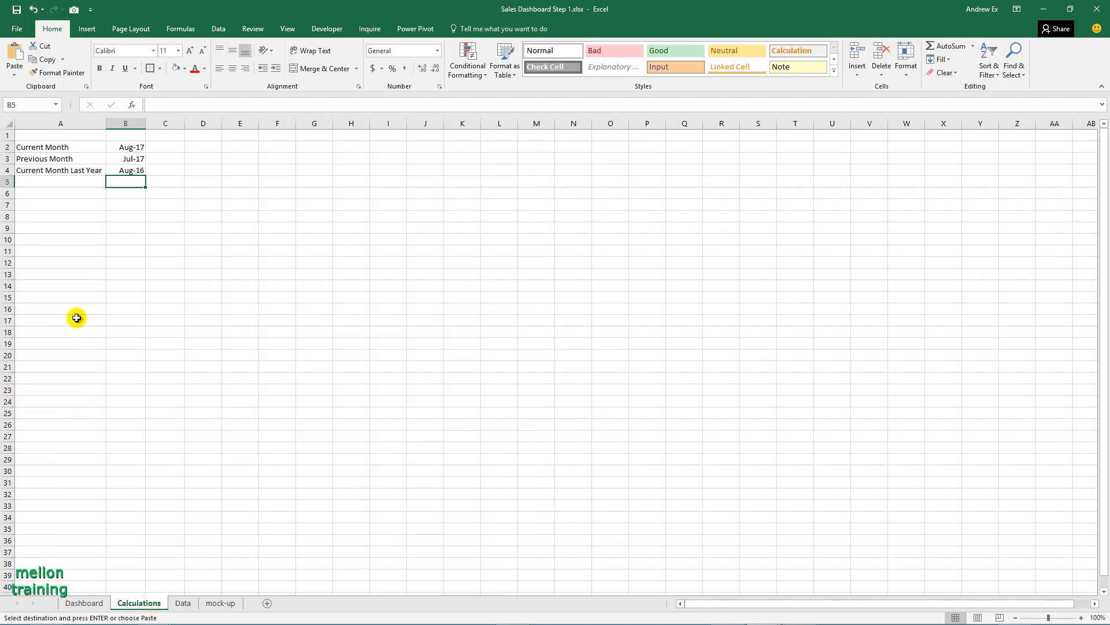
left_click(60, 218)
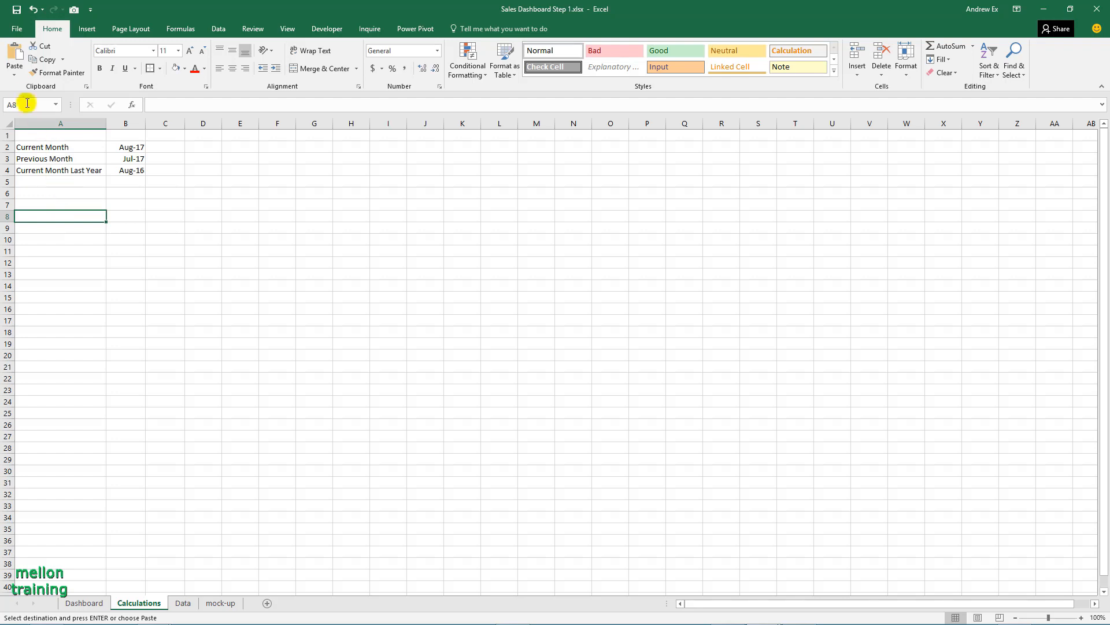
left_click(15, 80)
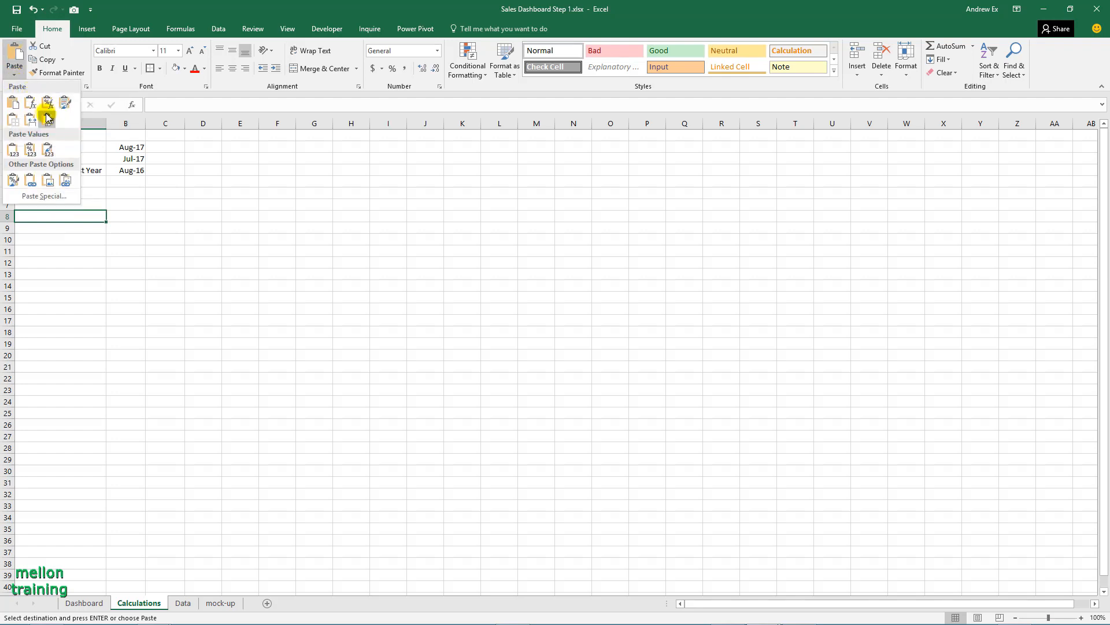
left_click(48, 121)
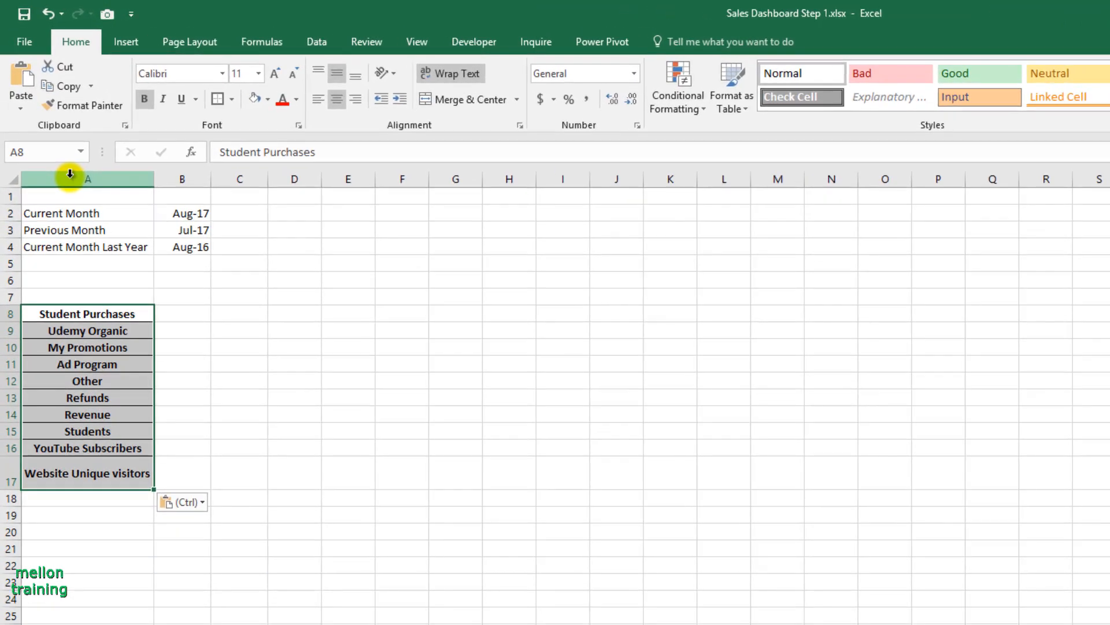
Enter the header Current Month in B6, above the metric list
left_click(188, 280)
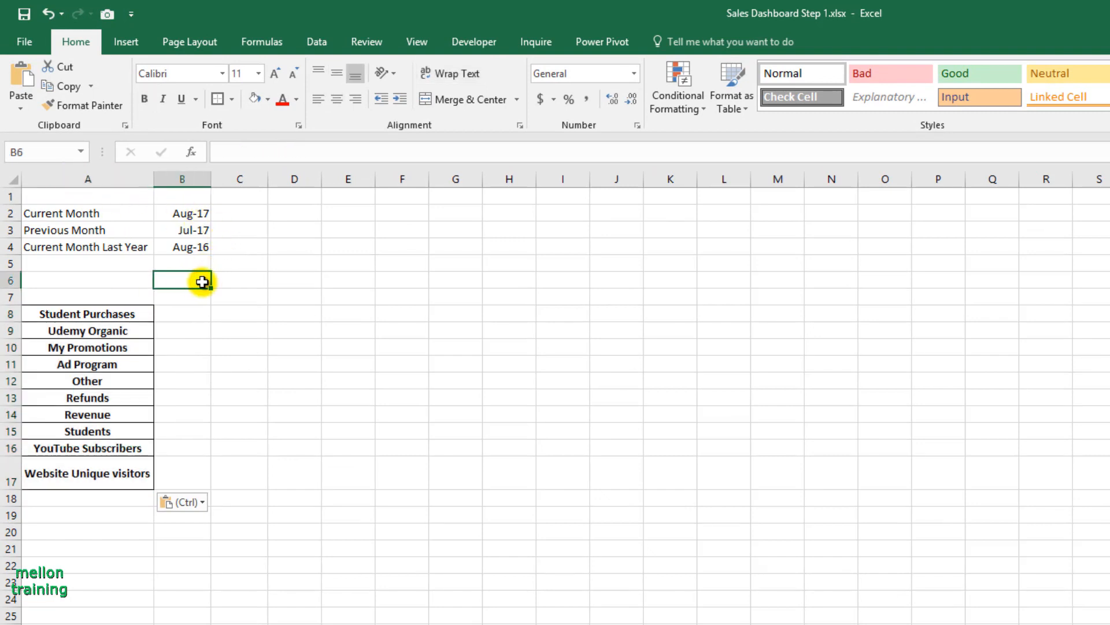
key("Escape")
type("Cur")
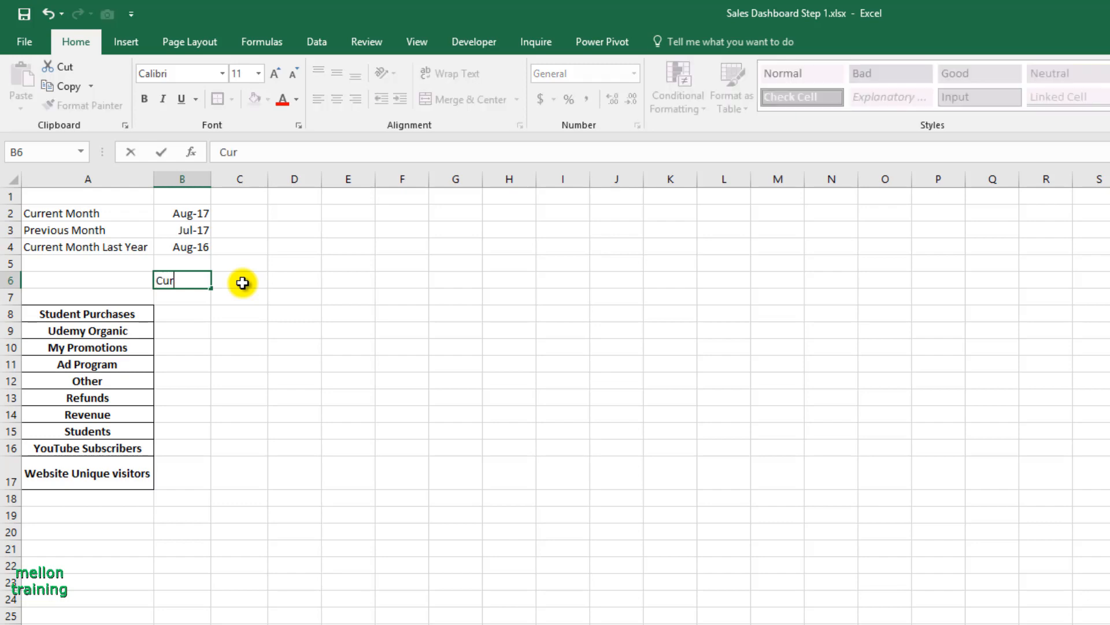
type("rent Month")
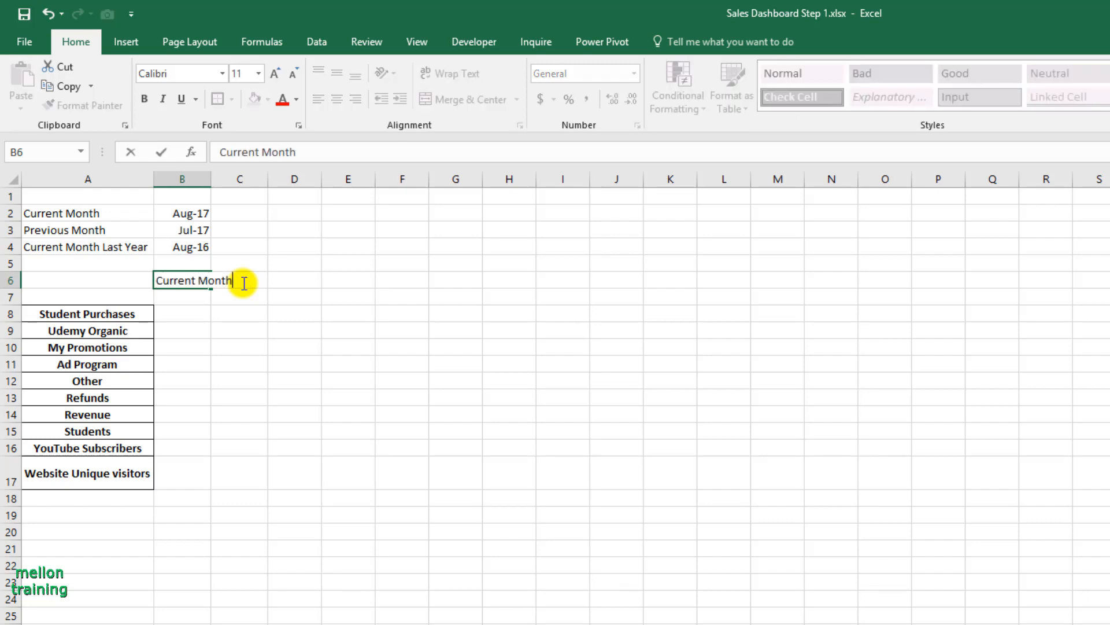
key("Return")
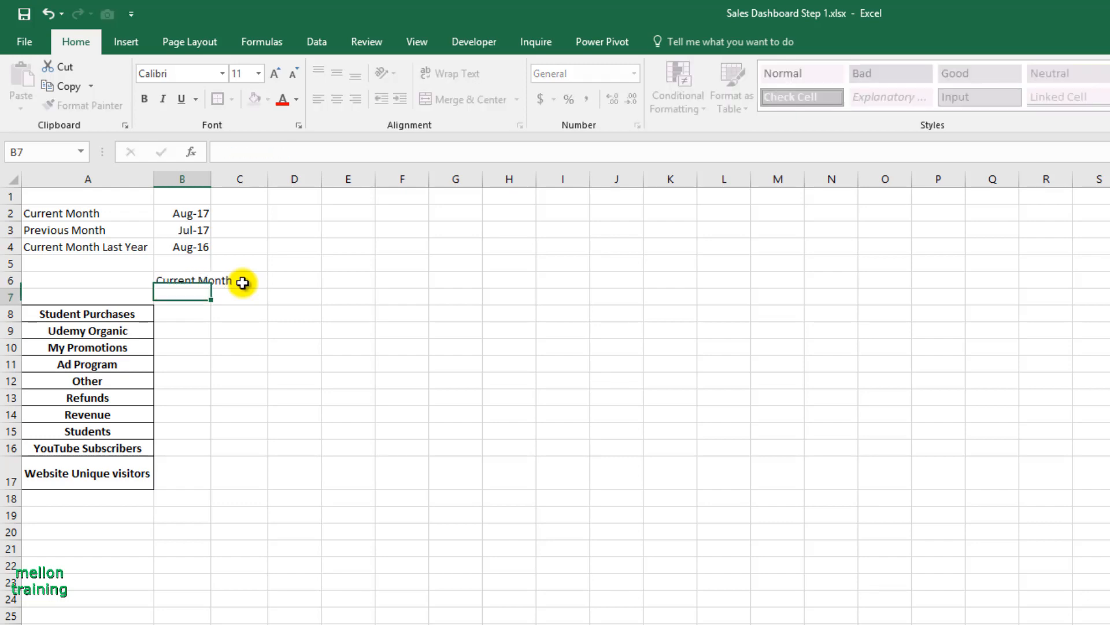
Enter the header Previous Month in C6 and auto-fit the width of column B
key("Up")
key("Right")
type("Previou")
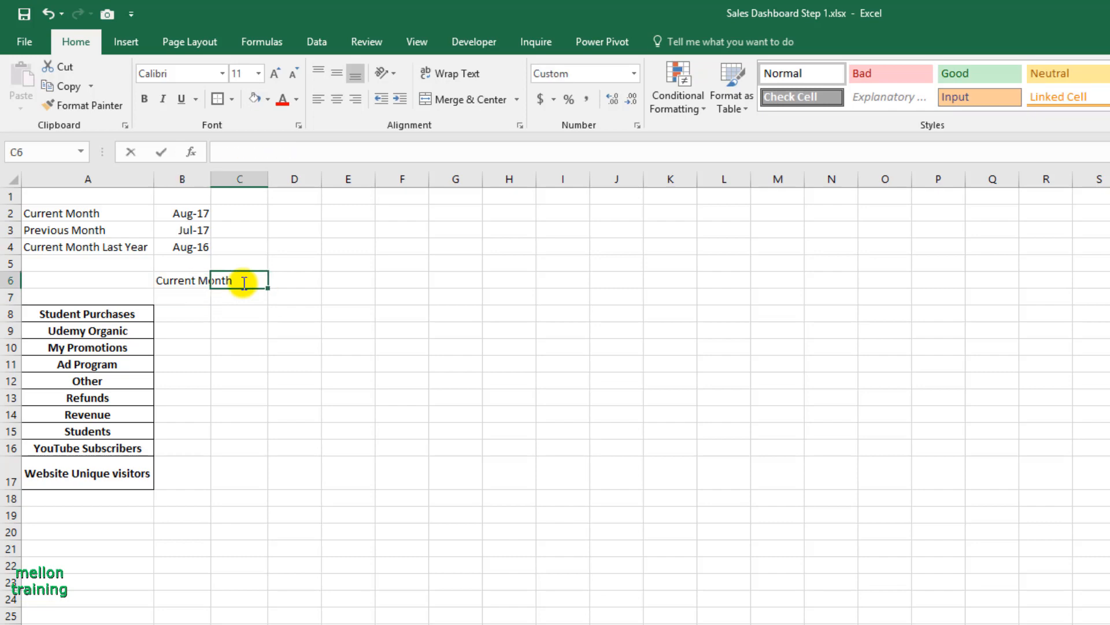
type("s Month")
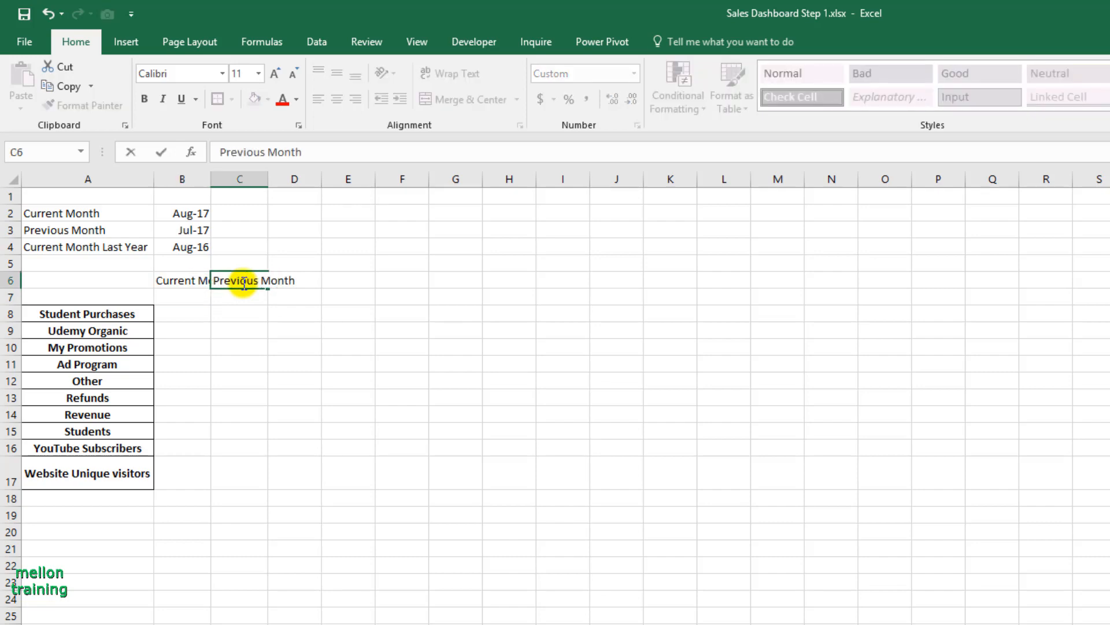
key("Right")
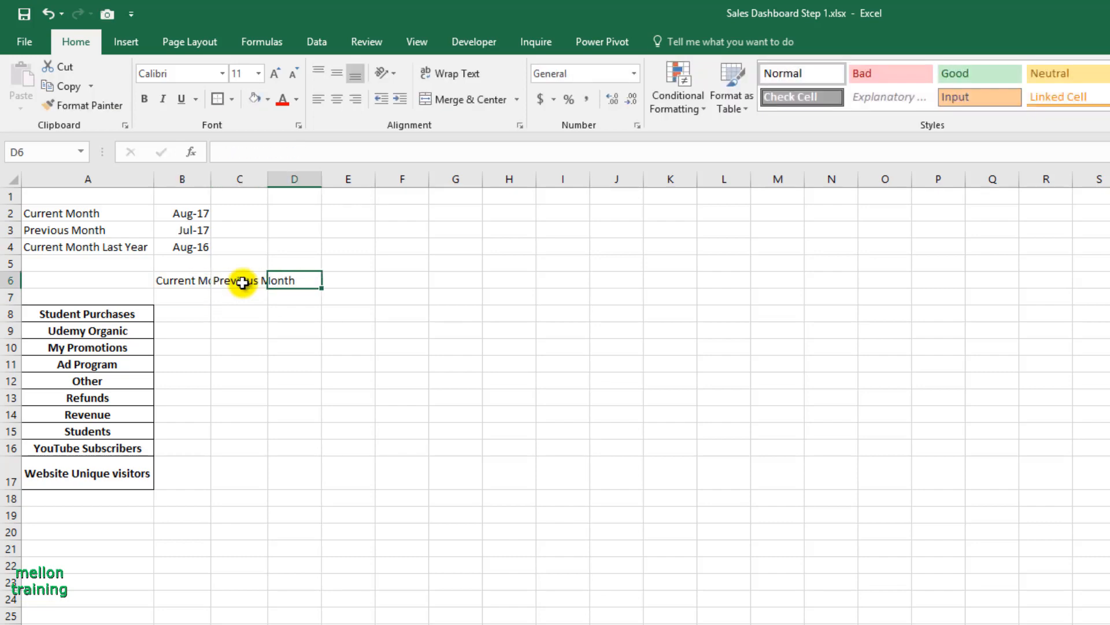
double_click(211, 173)
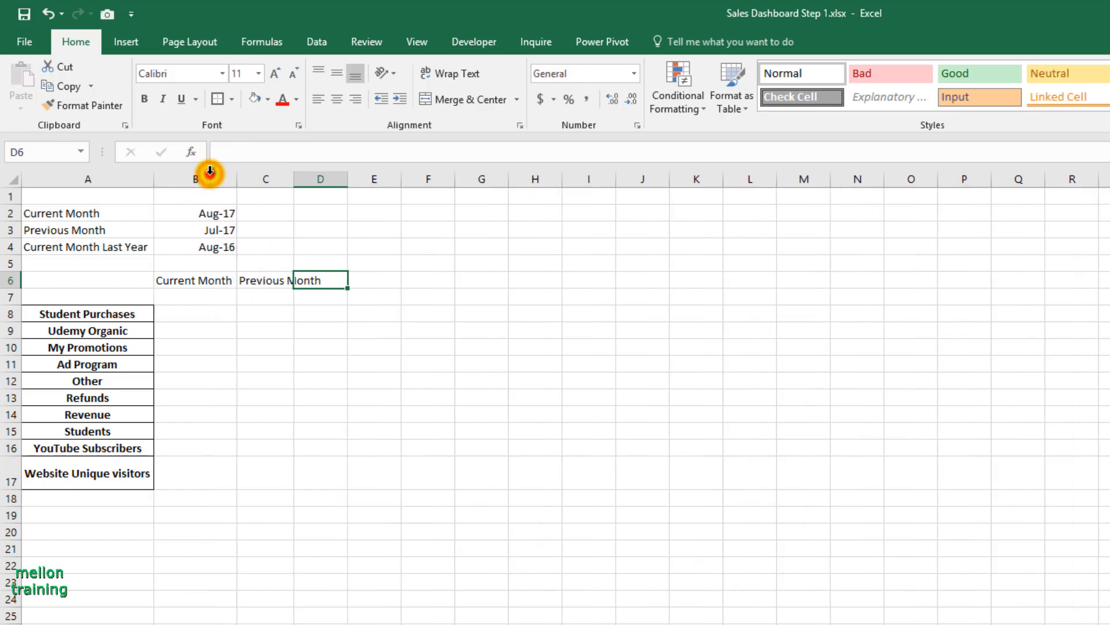
Enter the header Change in D6 with % beneath it in D7
type("Change")
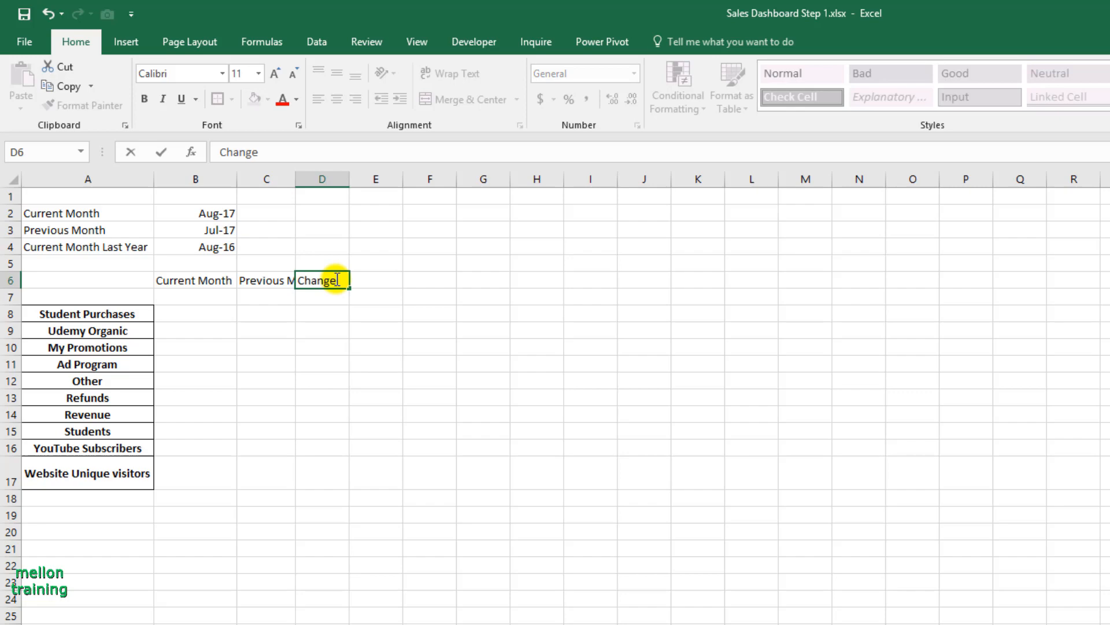
key("Return")
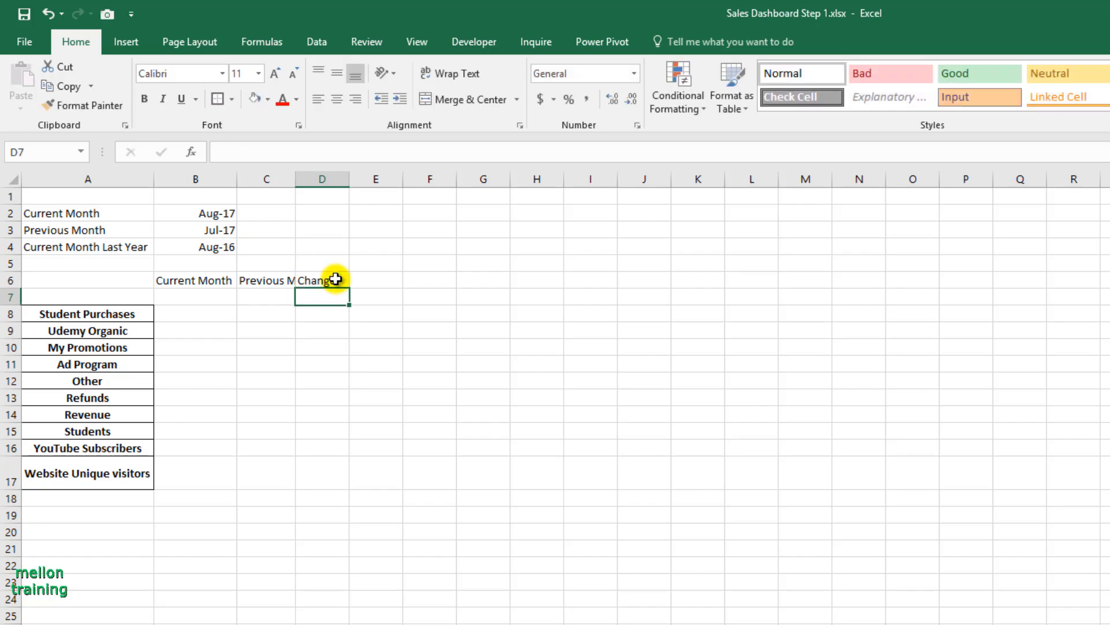
type("%")
key("Return")
Enter the header Last year Current Month in E6
key("Up")
key("Up")
key("Right")
type("Las")
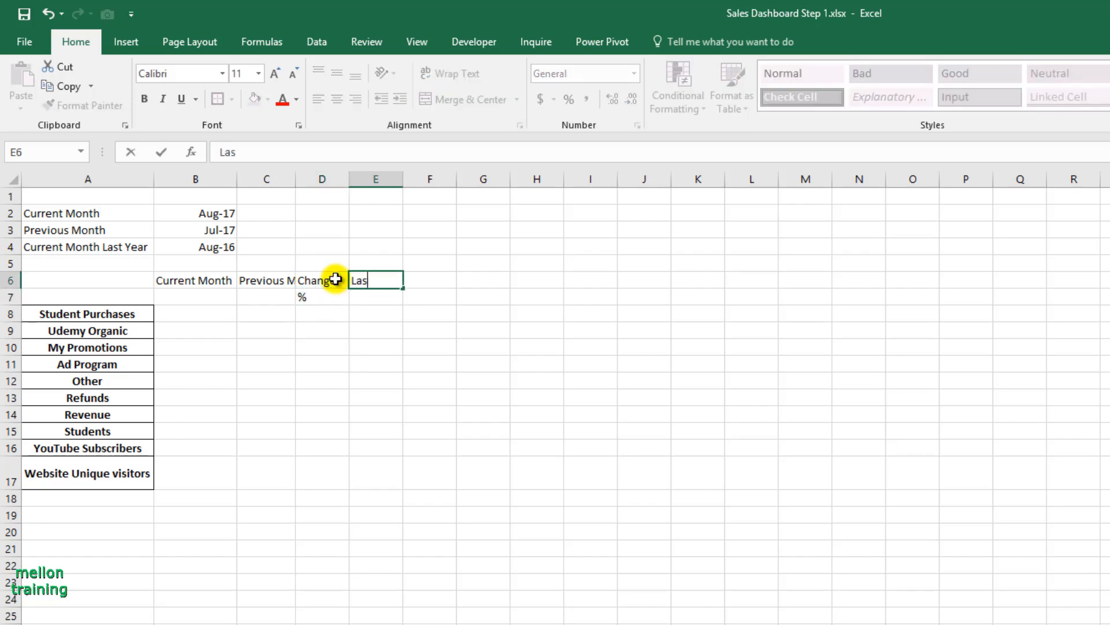
type("t years")
key("BackSpace")
type("Currewnt")
key("BackSpace")
key("BackSpace")
key("BackSpace")
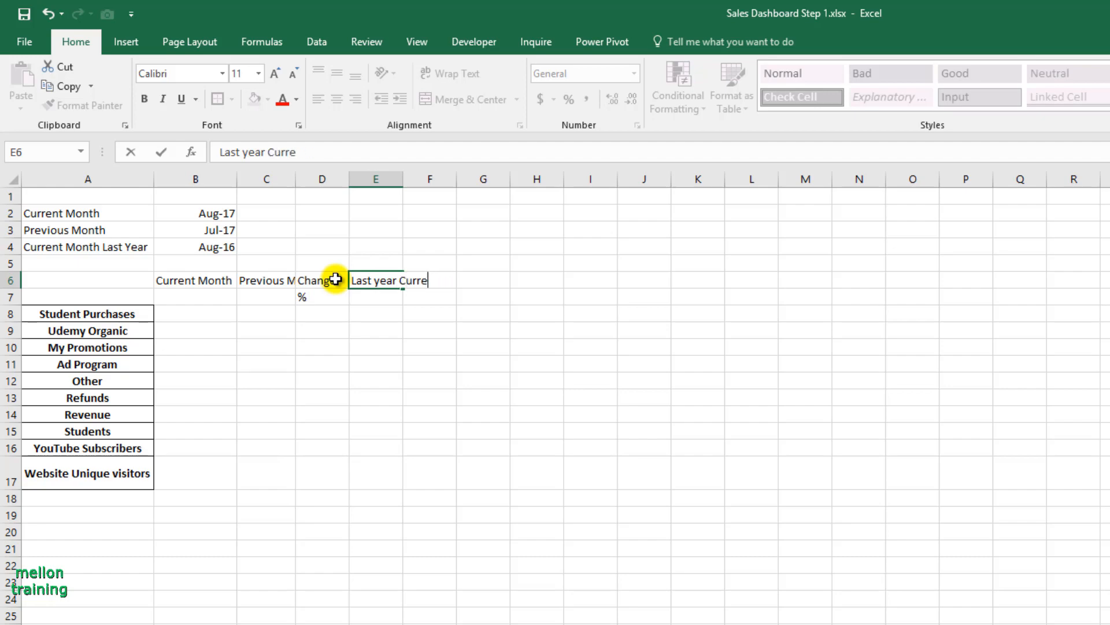
type("nt Month")
Enter the header Last 12 Months in F6
left_click(439, 283)
type("Last 12 M")
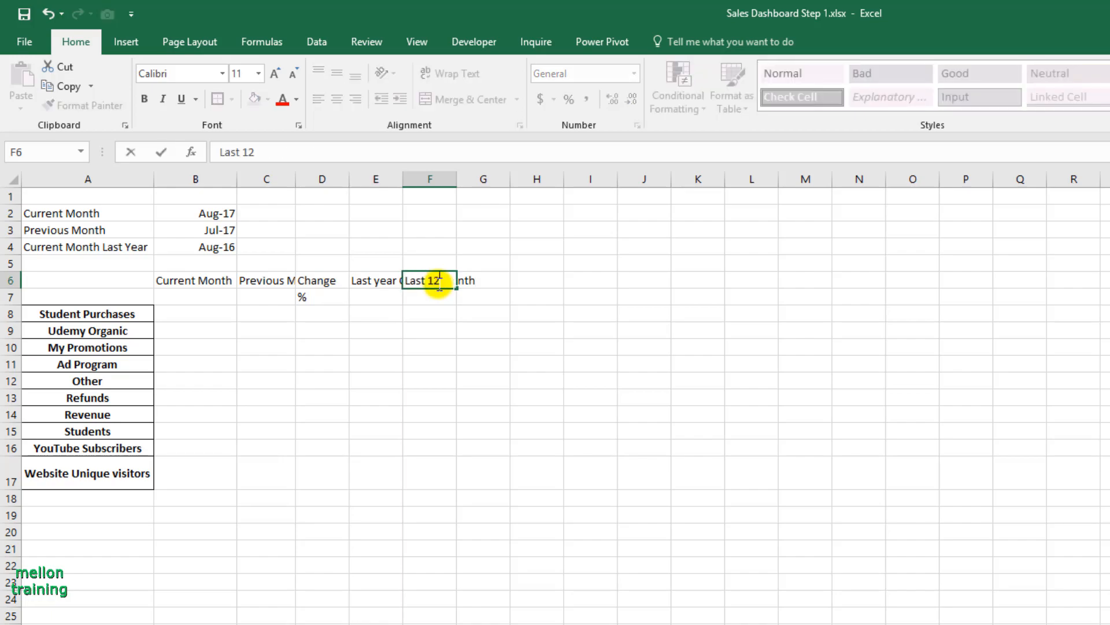
type("onths")
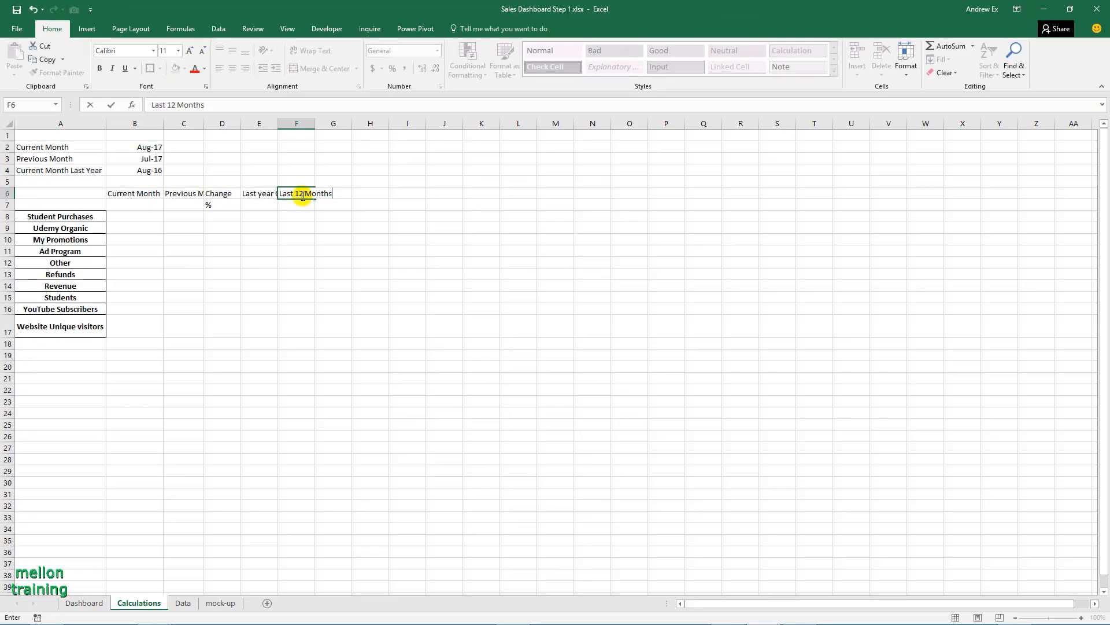
key("Return")
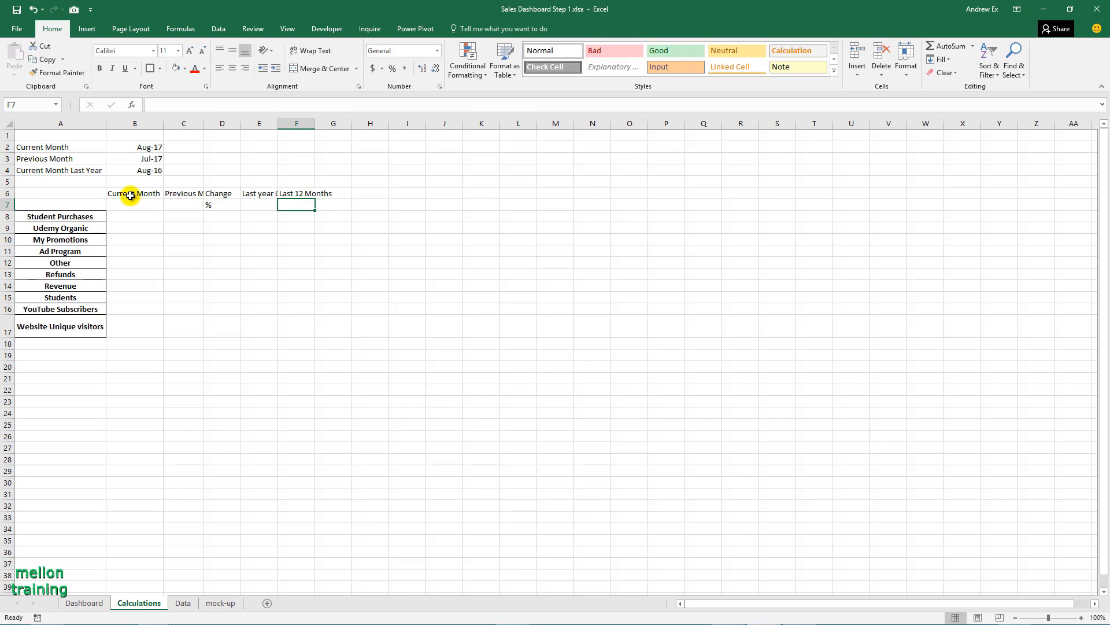
Wrap the header text in B6:G6, widening column E and auto-fitting row 6 so the headers take two lines
left_click_drag(130, 195, 321, 191)
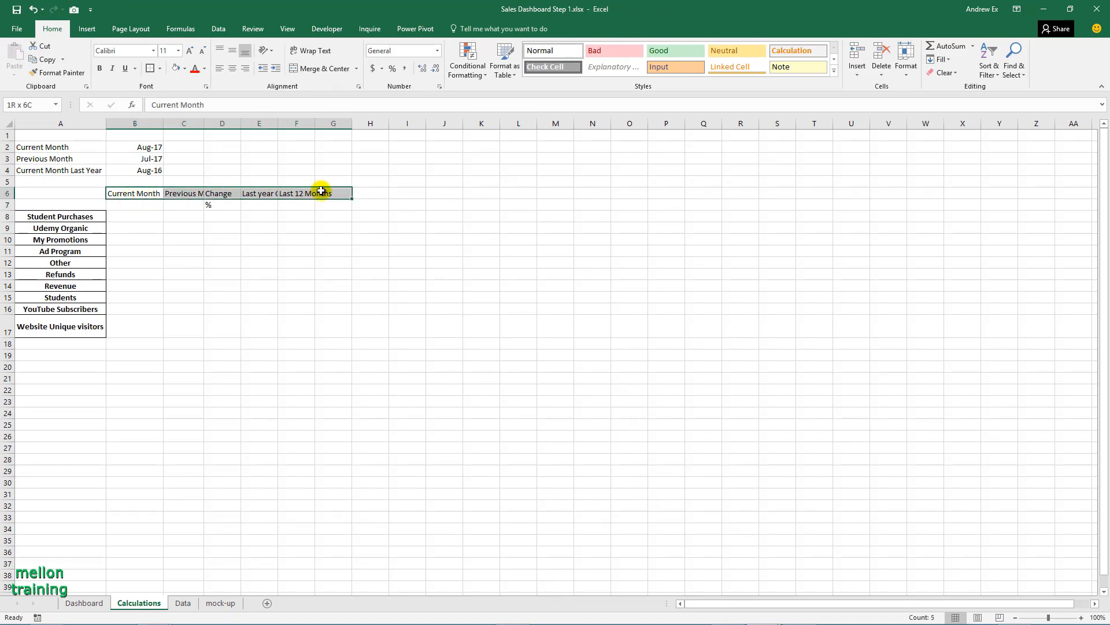
left_click(310, 50)
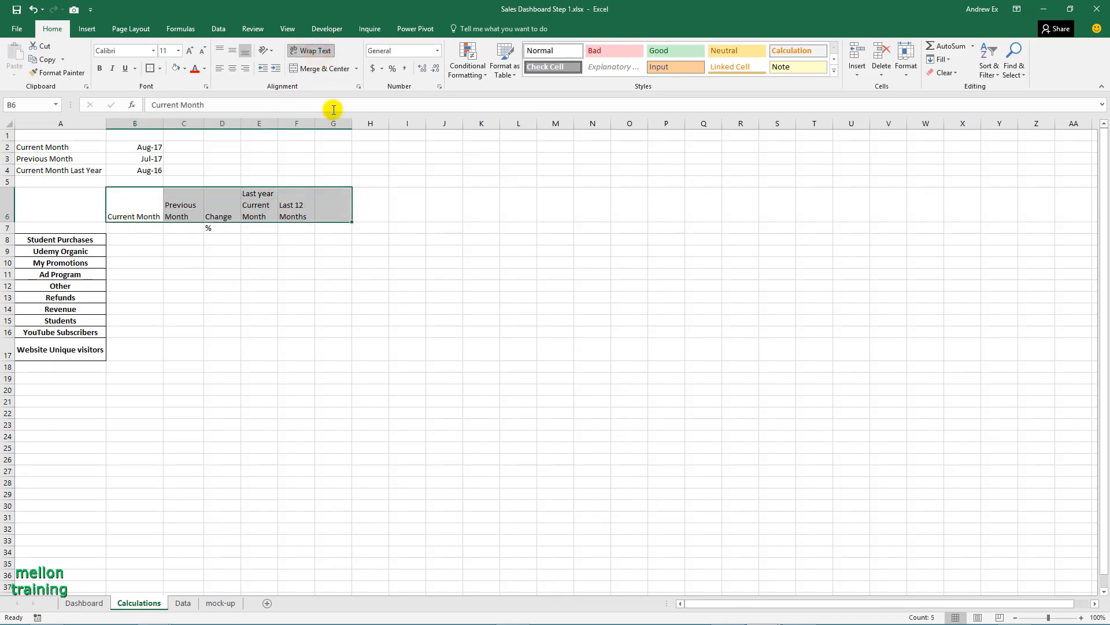
left_click(283, 276)
left_click_drag(278, 123, 303, 123)
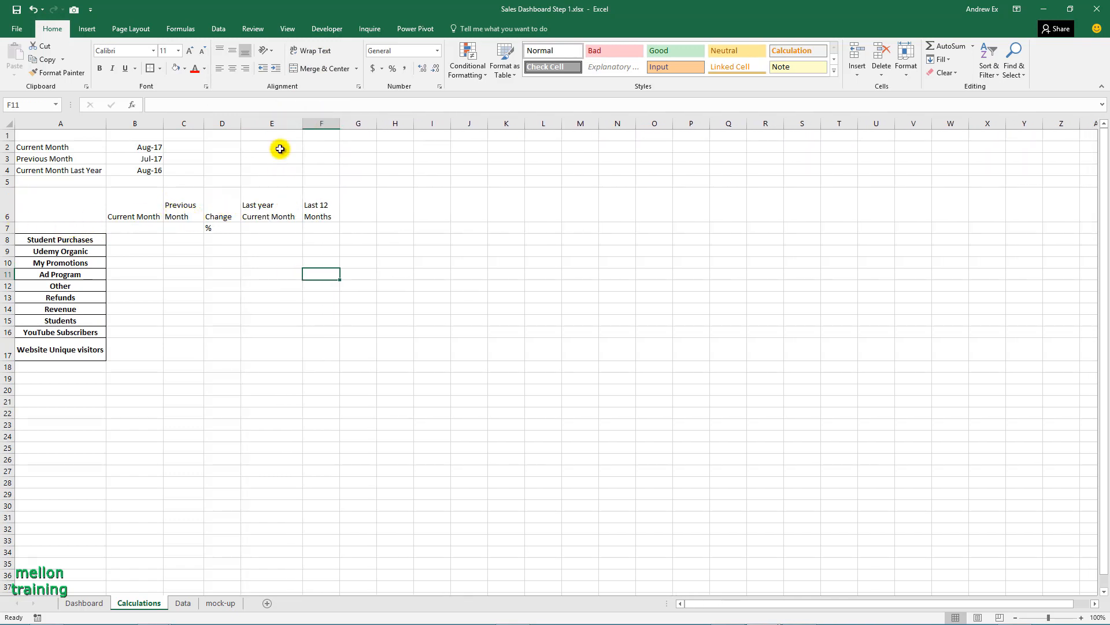
double_click(8, 222)
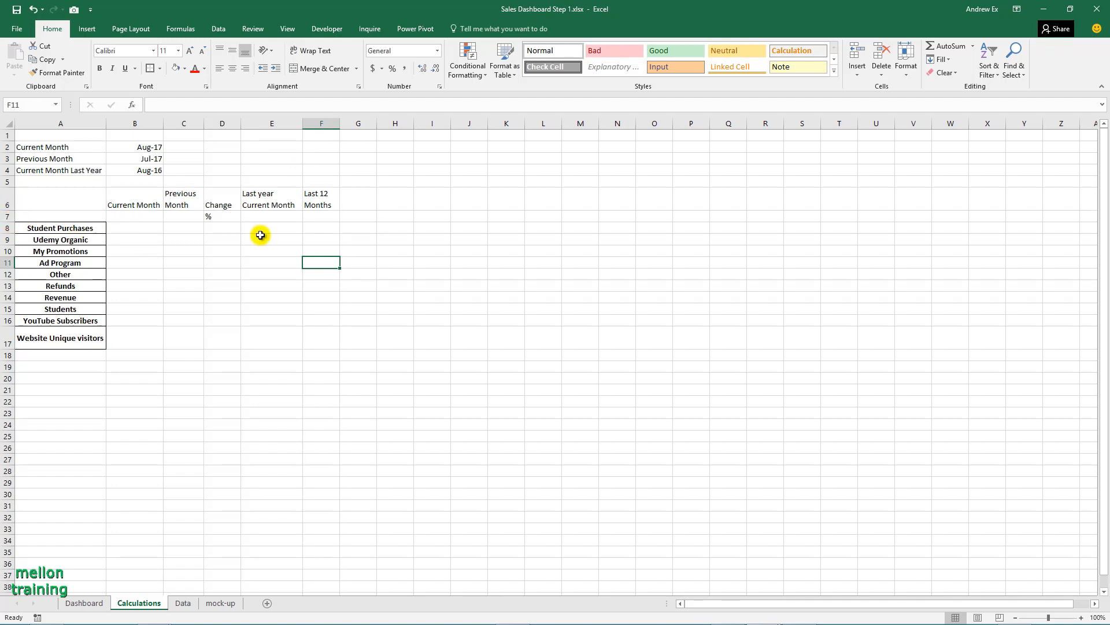
Center the headers in B6:F6 horizontally and vertically and make them bold
left_click_drag(139, 203, 317, 200)
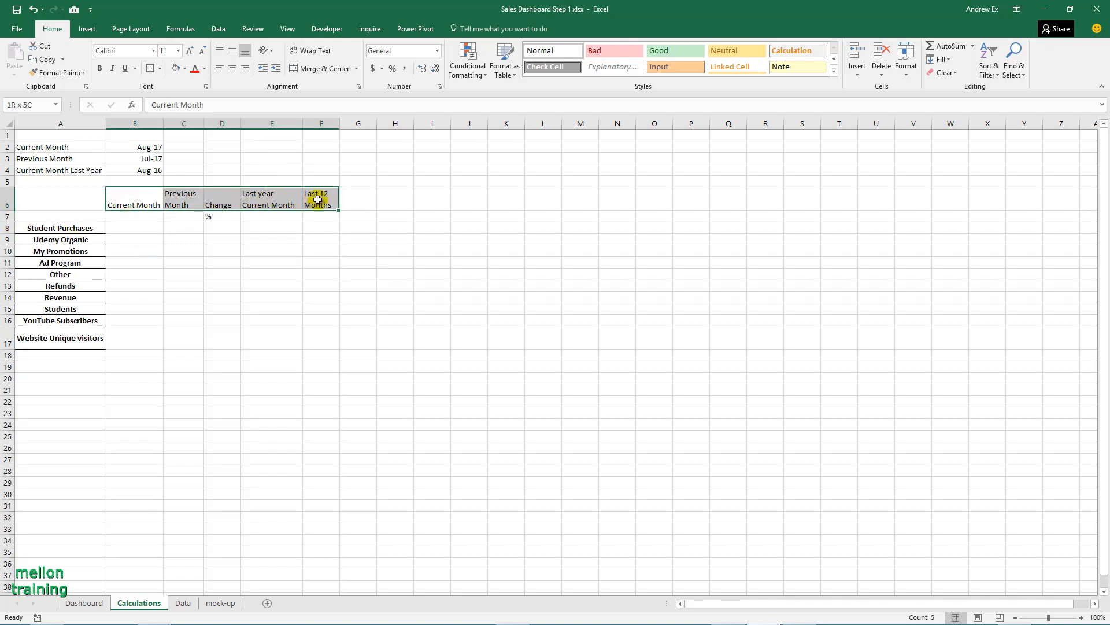
left_click(232, 68)
left_click(234, 52)
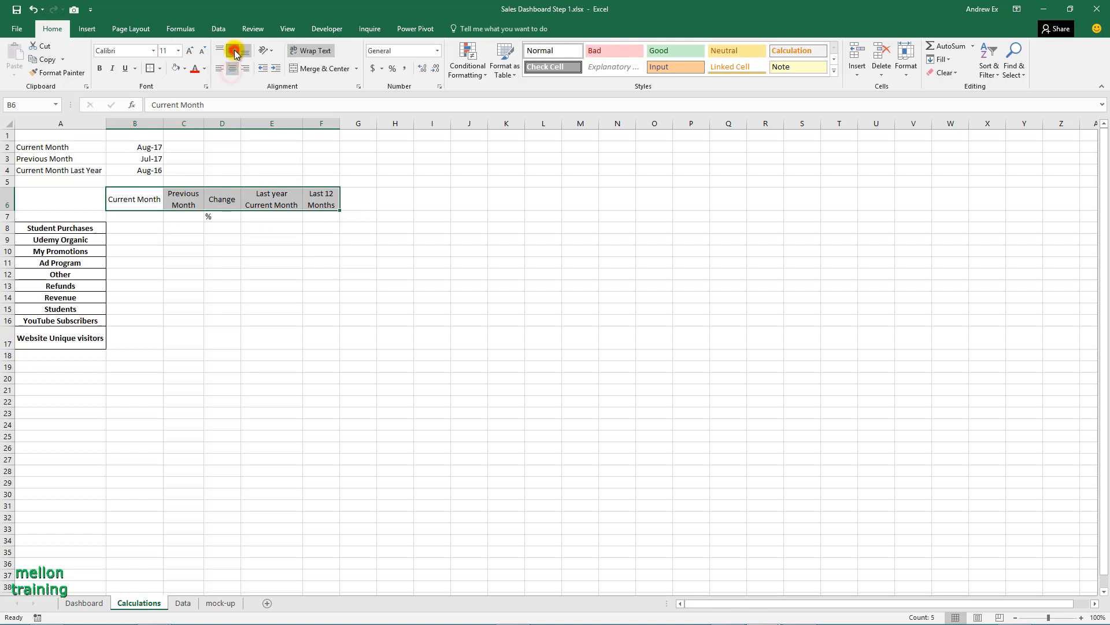
left_click(100, 68)
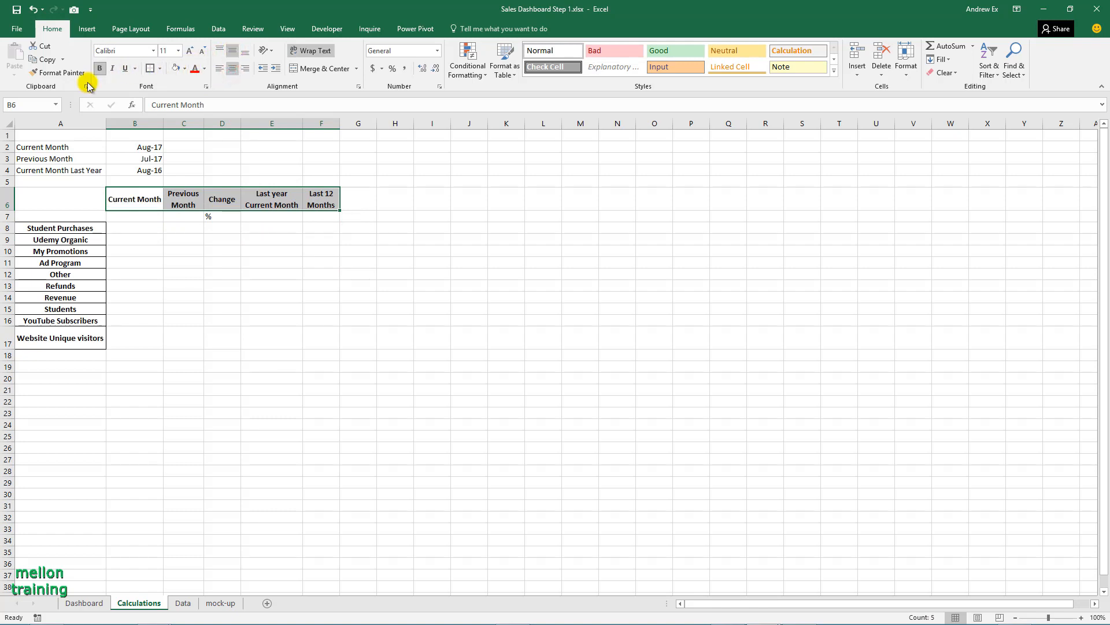
Link B7 to the current month with =B2 and C7 to the previous month with =B3
left_click(134, 216)
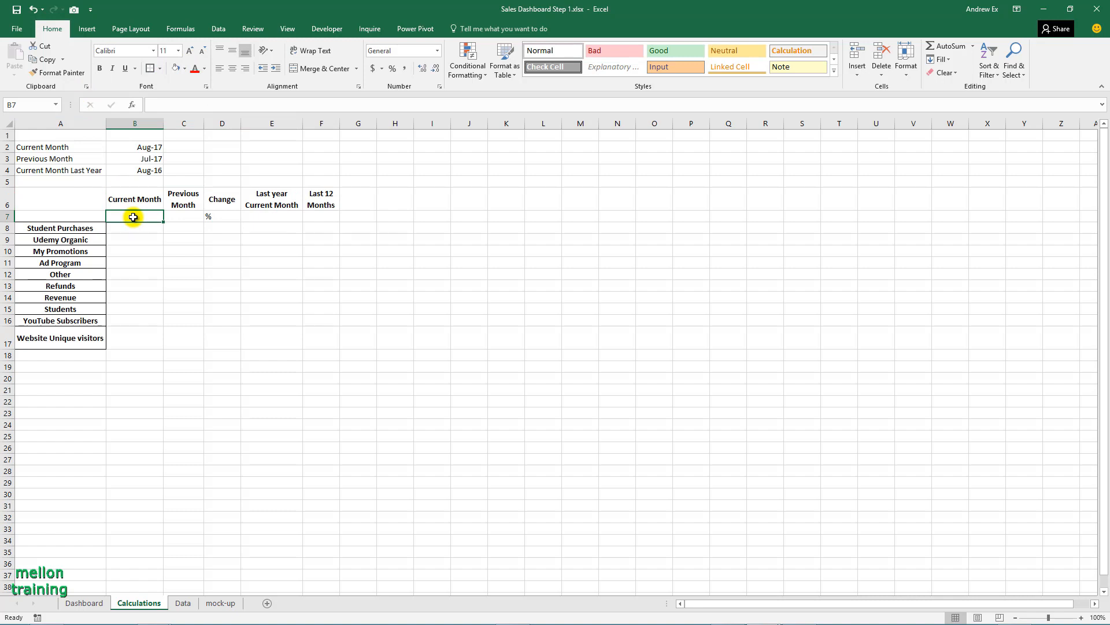
type("=")
left_click(151, 149)
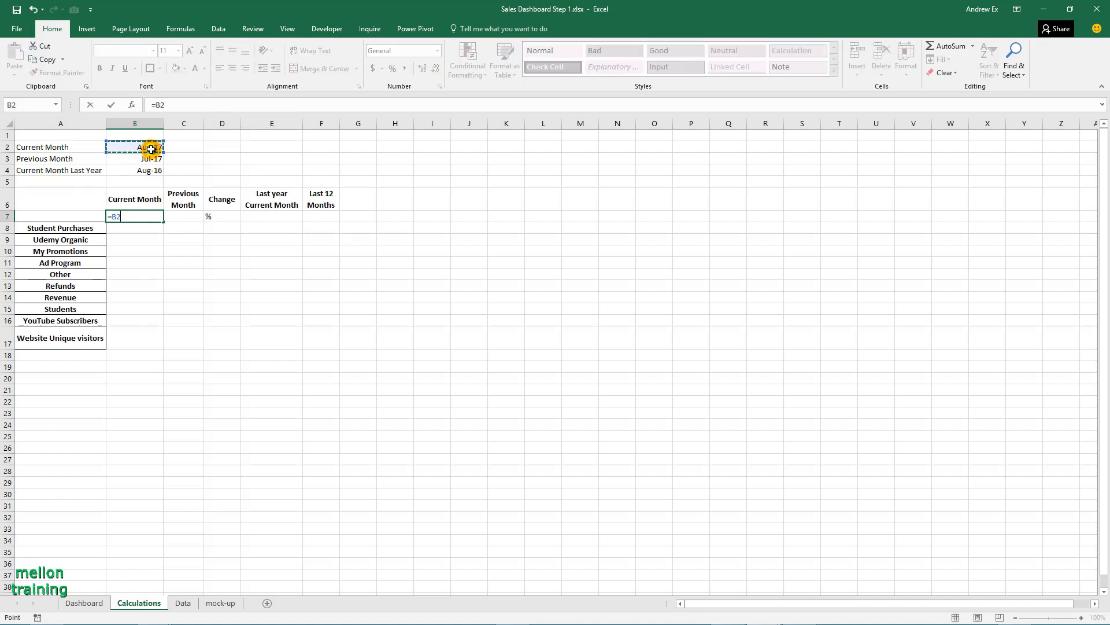
key("Return")
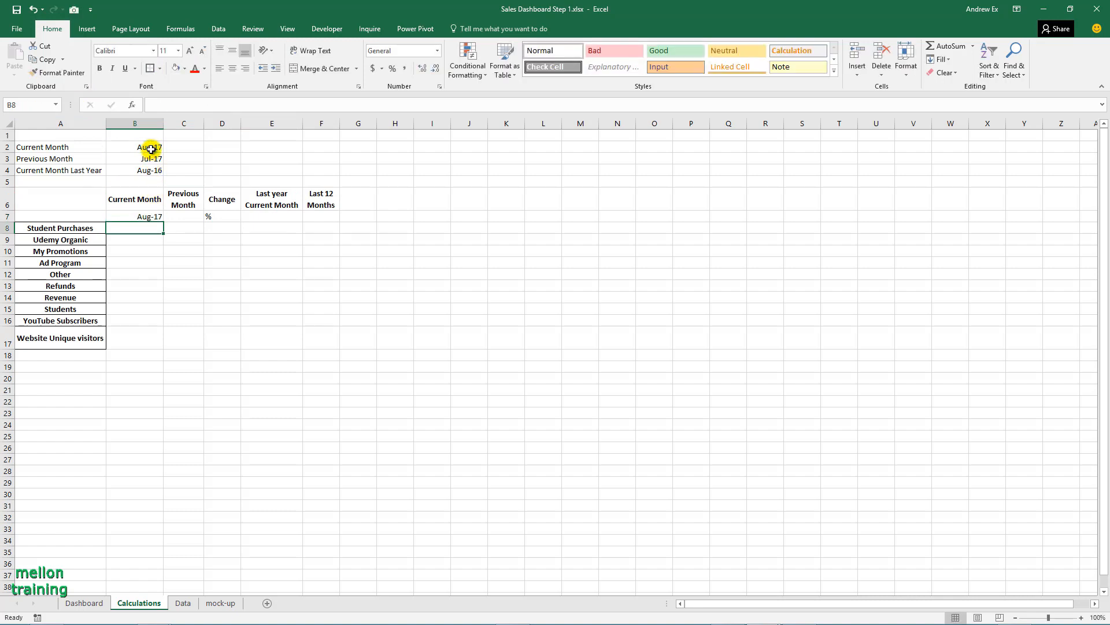
left_click(179, 215)
type("=")
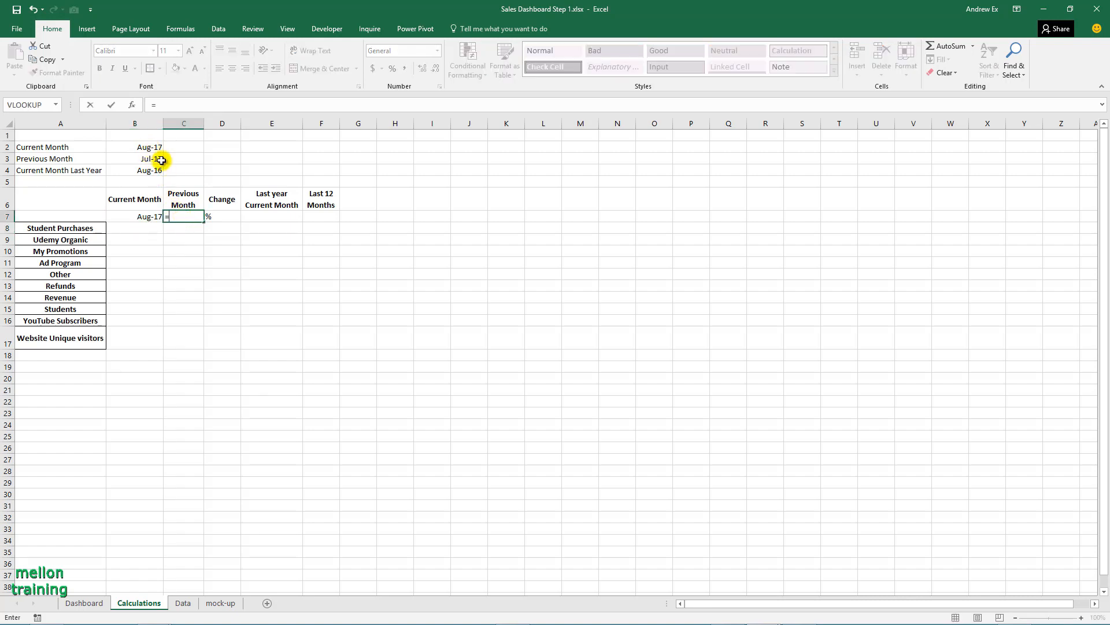
left_click(160, 160)
key("Return")
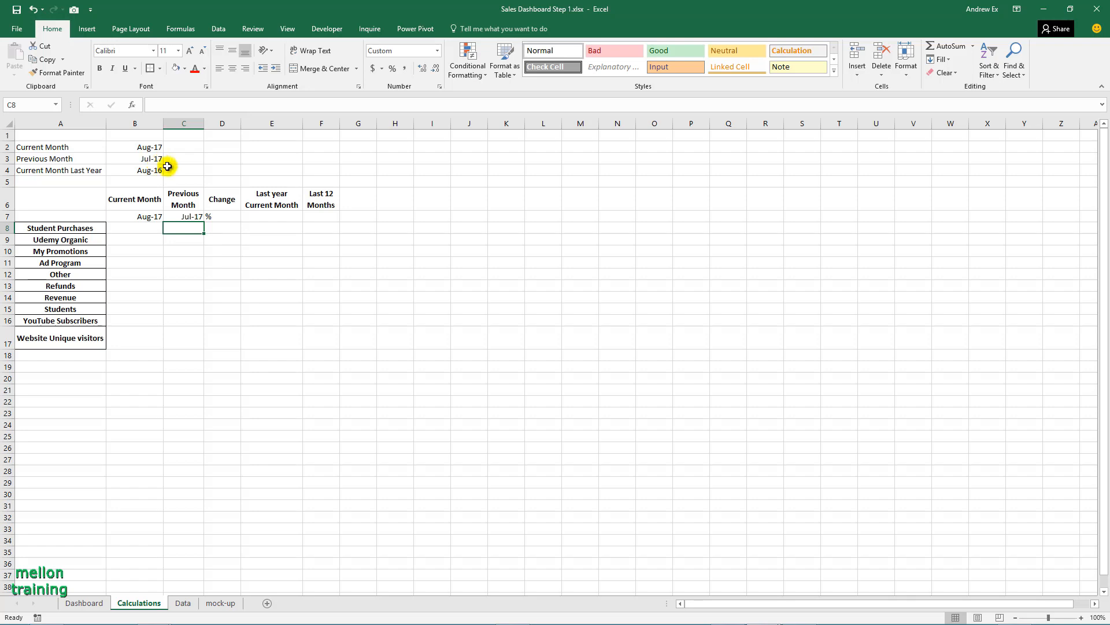
Link E7 under Last year Current Month to the last-year date with =B4
left_click(272, 216)
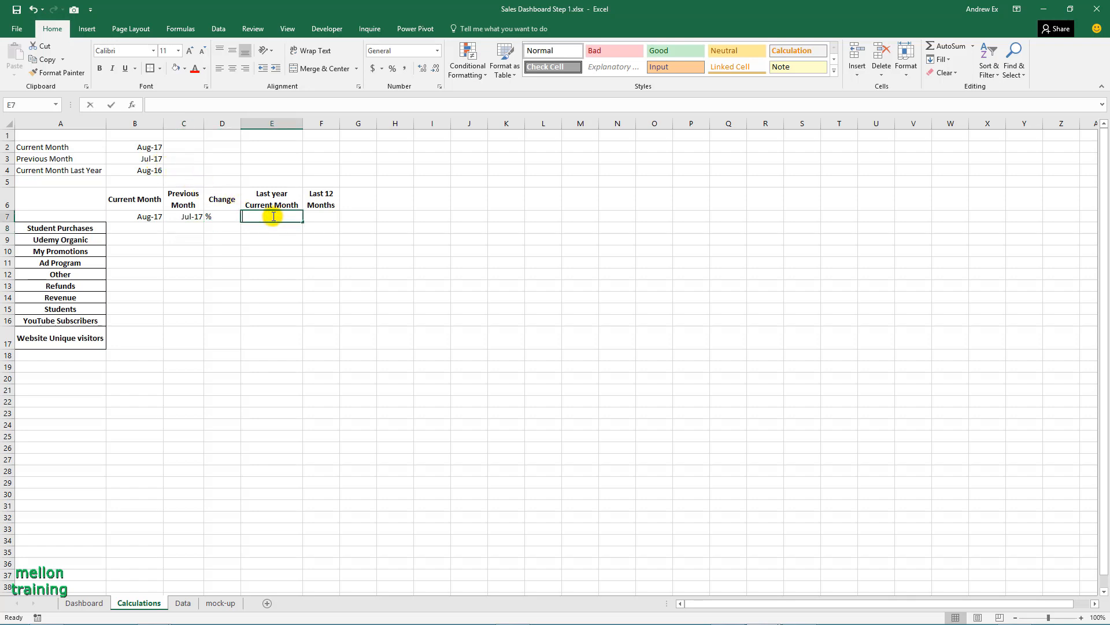
type("=")
left_click(152, 171)
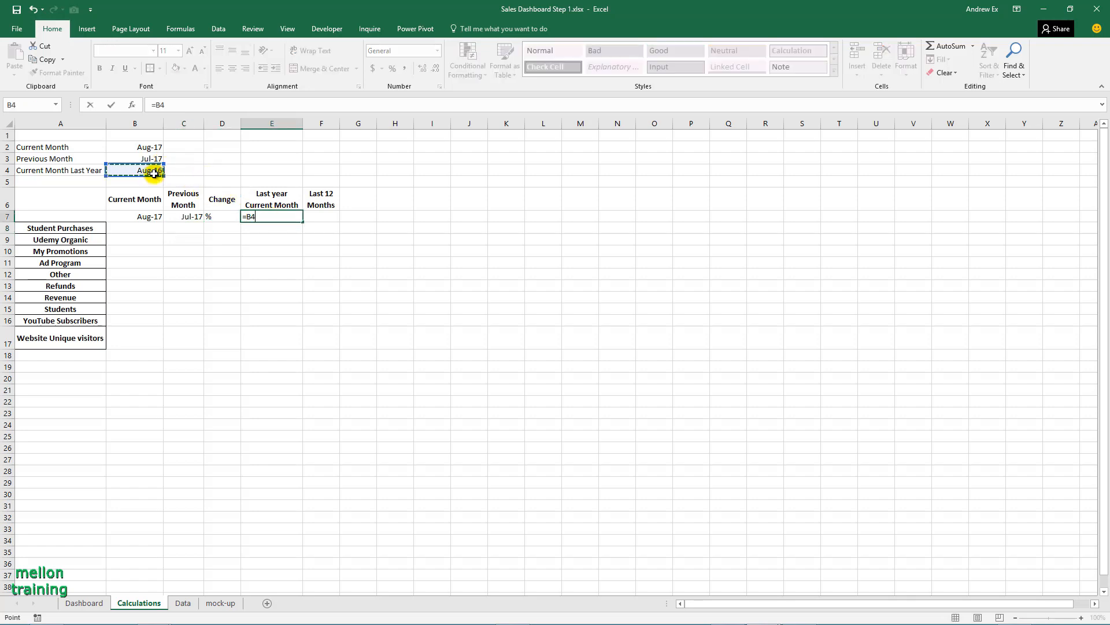
key("Return")
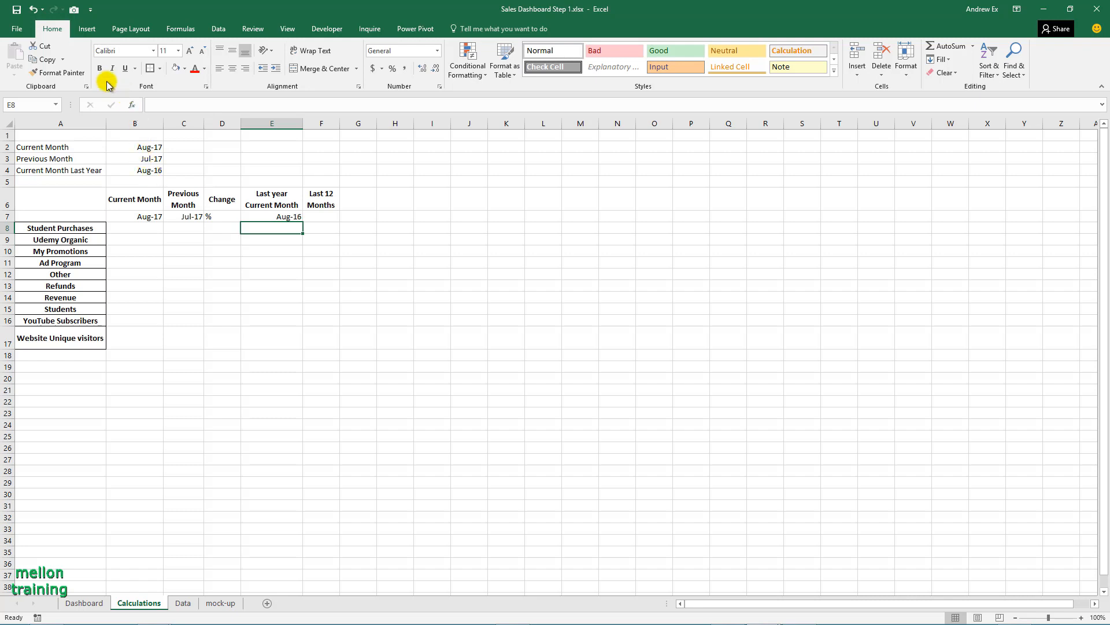
Test the linked month cells by switching the current month in B2 to Sep-17 and after that to Mar-17
left_click(161, 147)
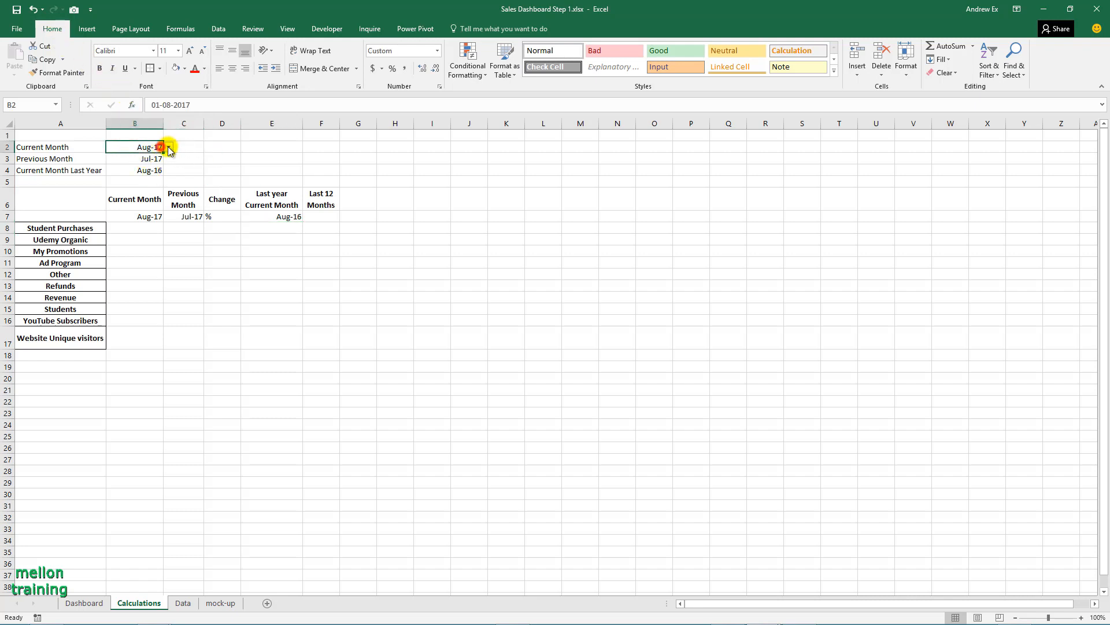
left_click(168, 148)
left_click(147, 179)
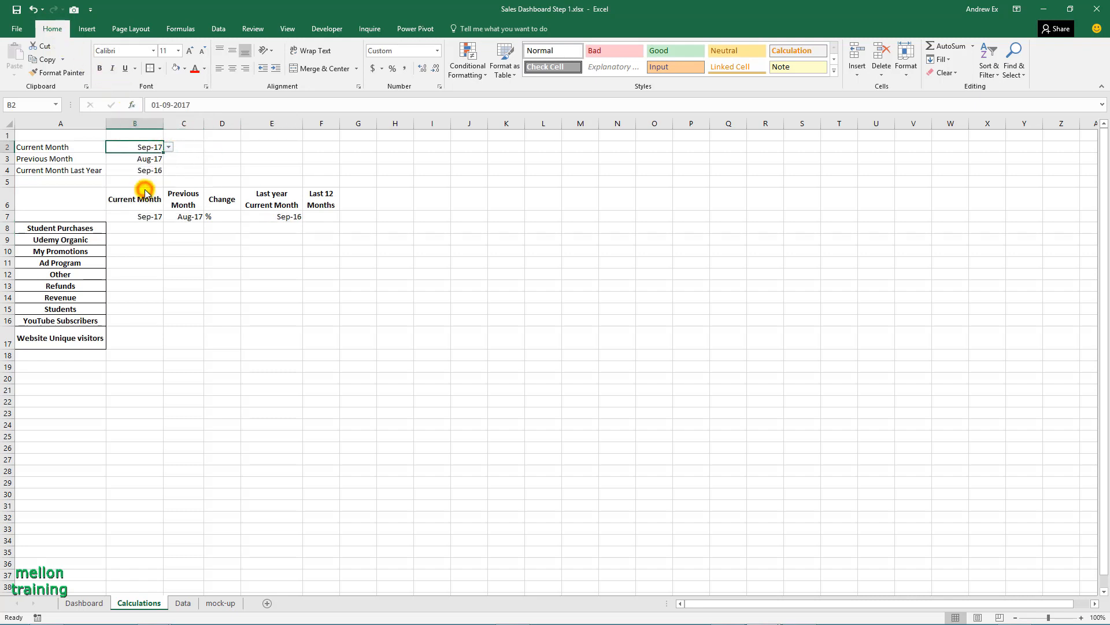
left_click(168, 147)
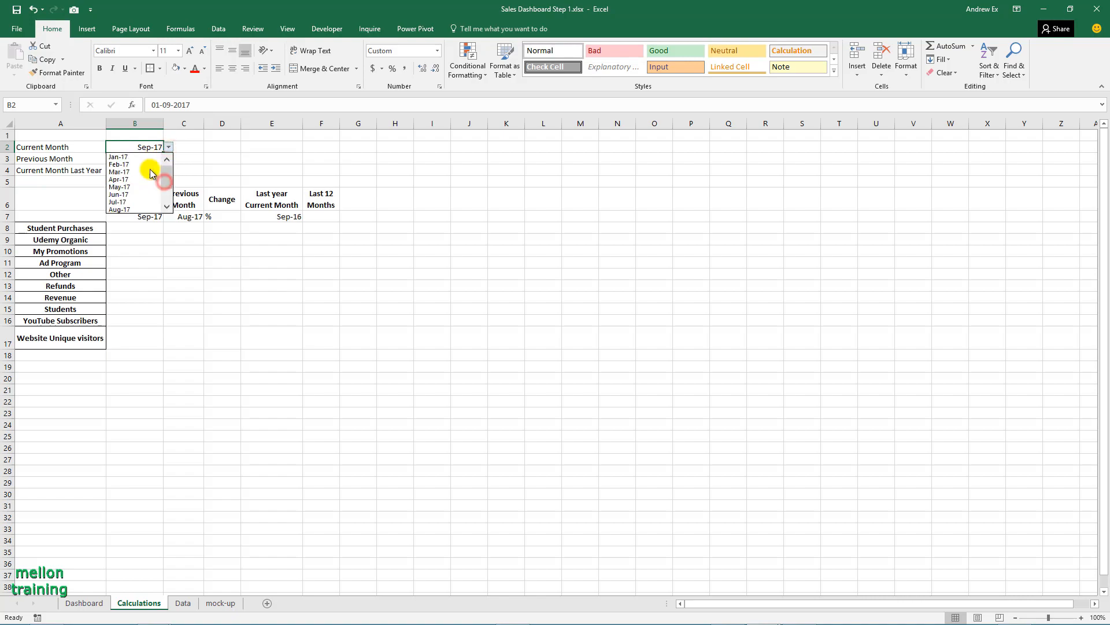
left_click(152, 172)
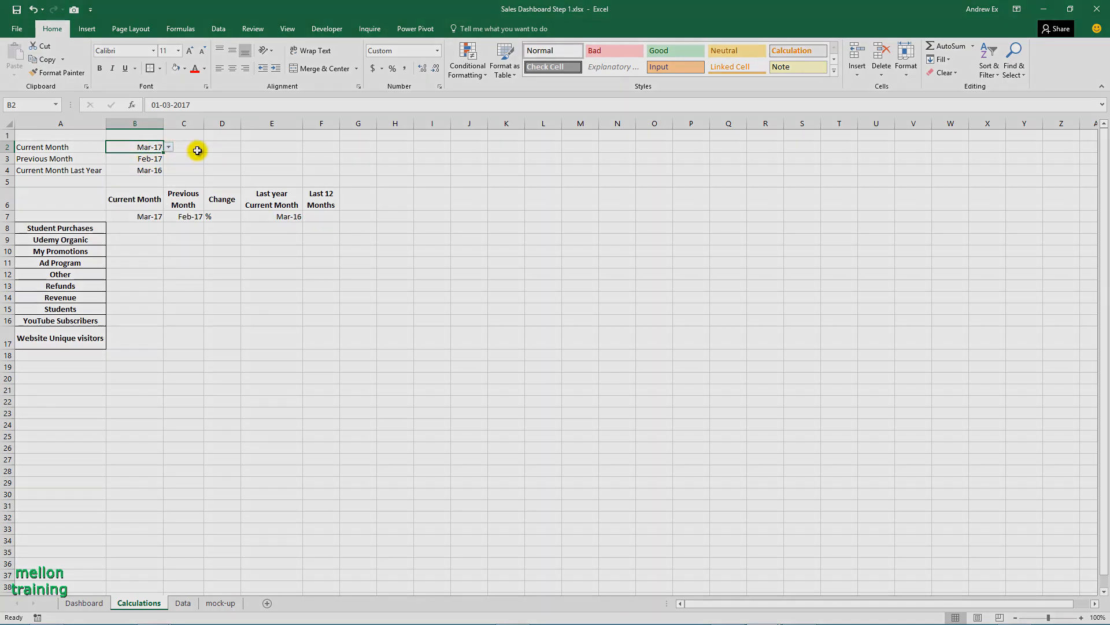
left_click(198, 149)
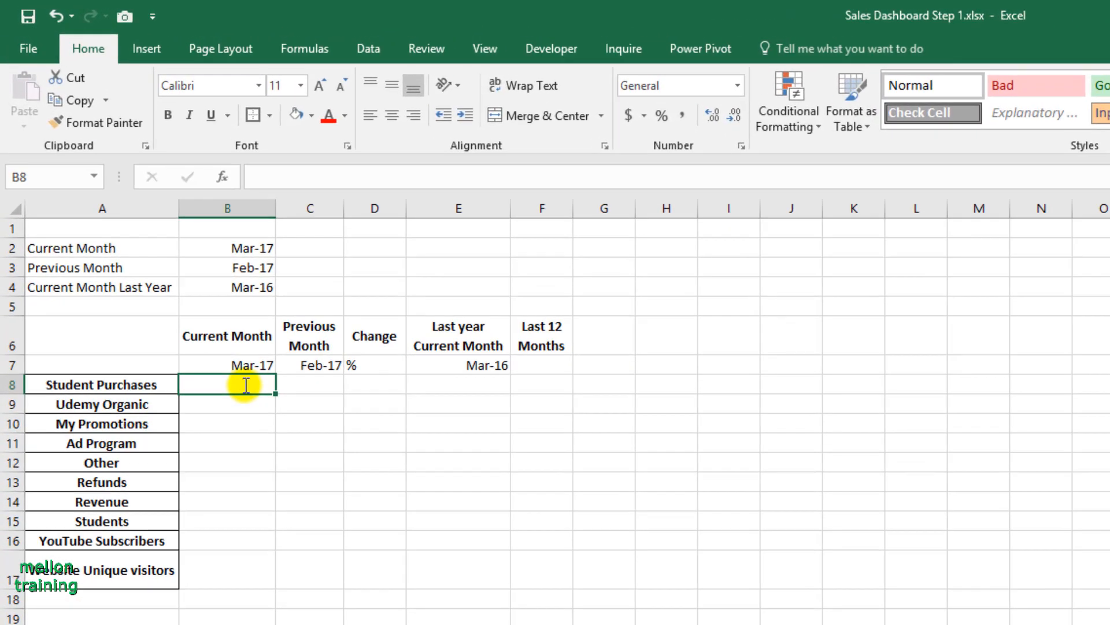
Start a SUMPRODUCT formula in B8 whose first condition matches the months, (Data!A3:A26=Calculations!B7), and multiply it by a further condition
type("=+")
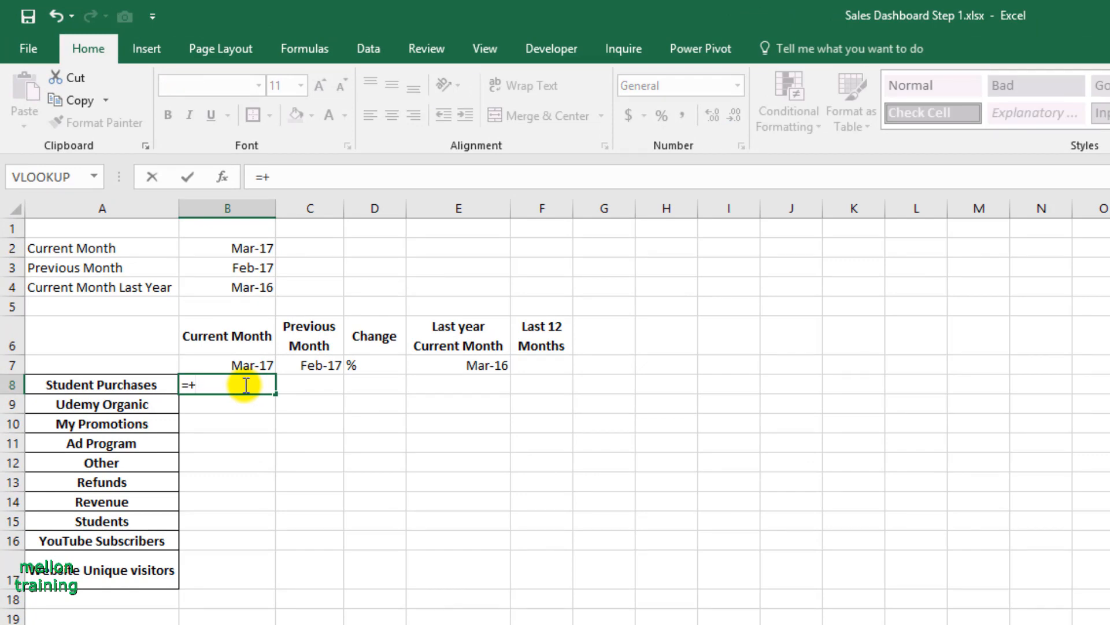
type("SU")
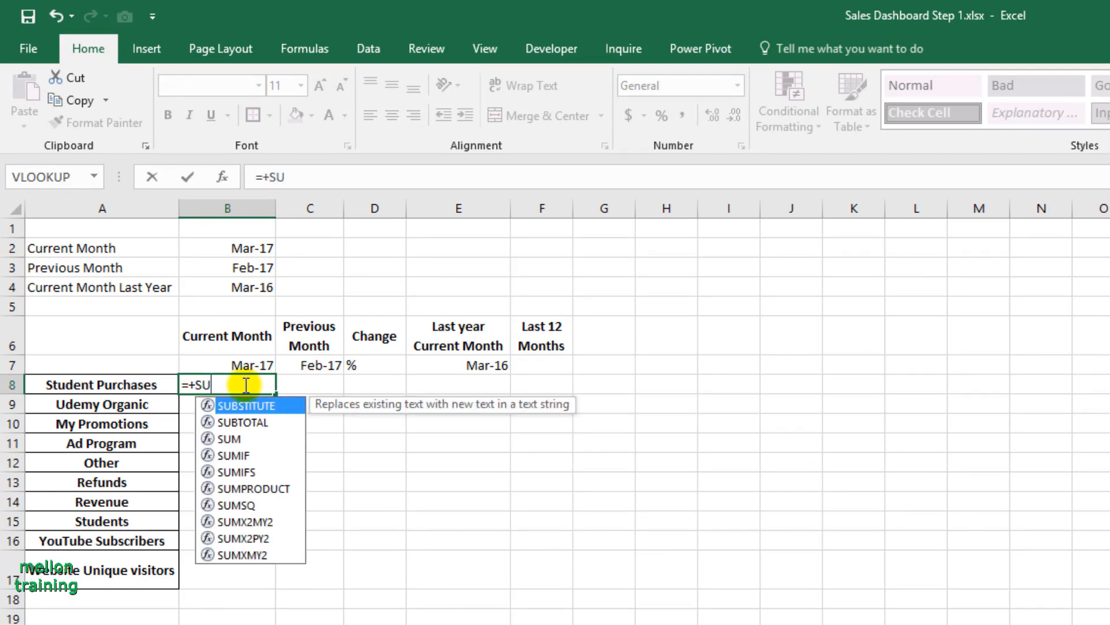
left_click(243, 488)
double_click(242, 488)
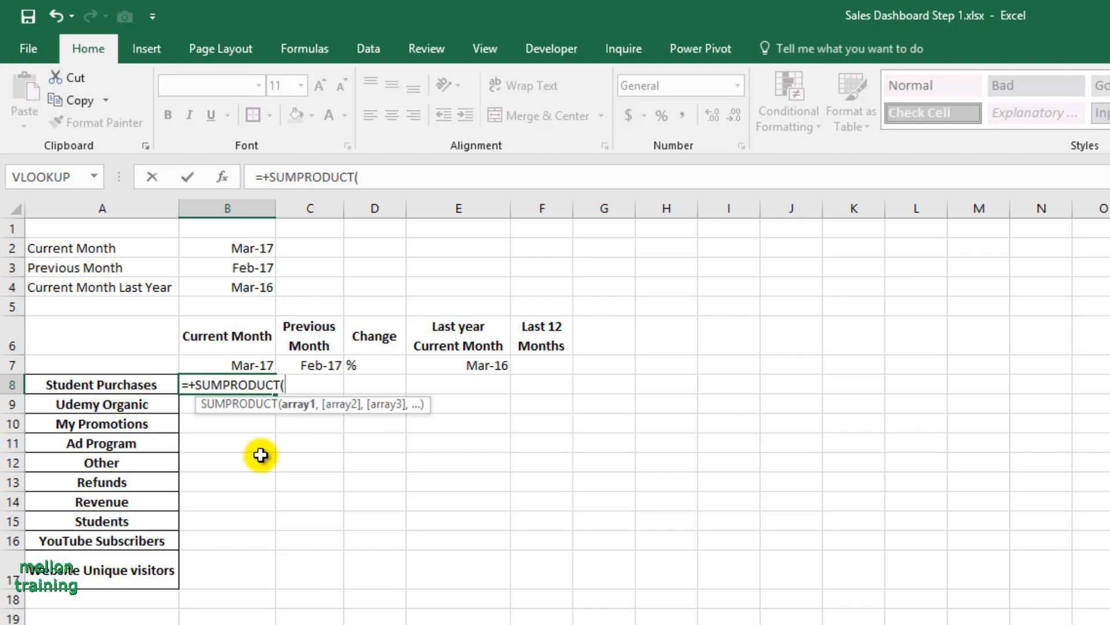
type("(")
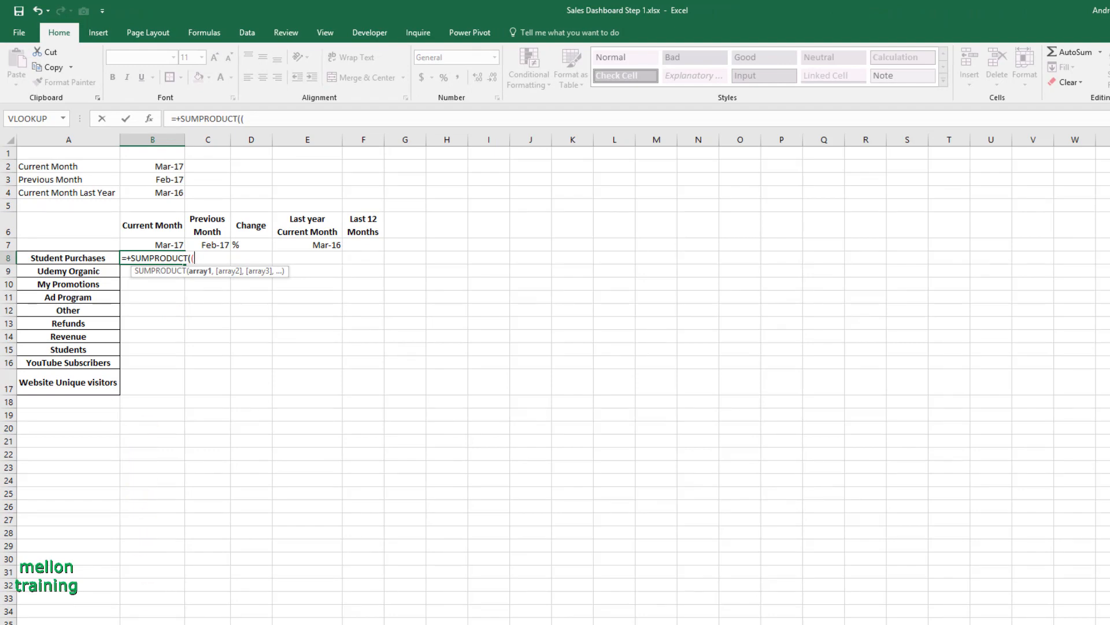
key("ctrl+Page_Down")
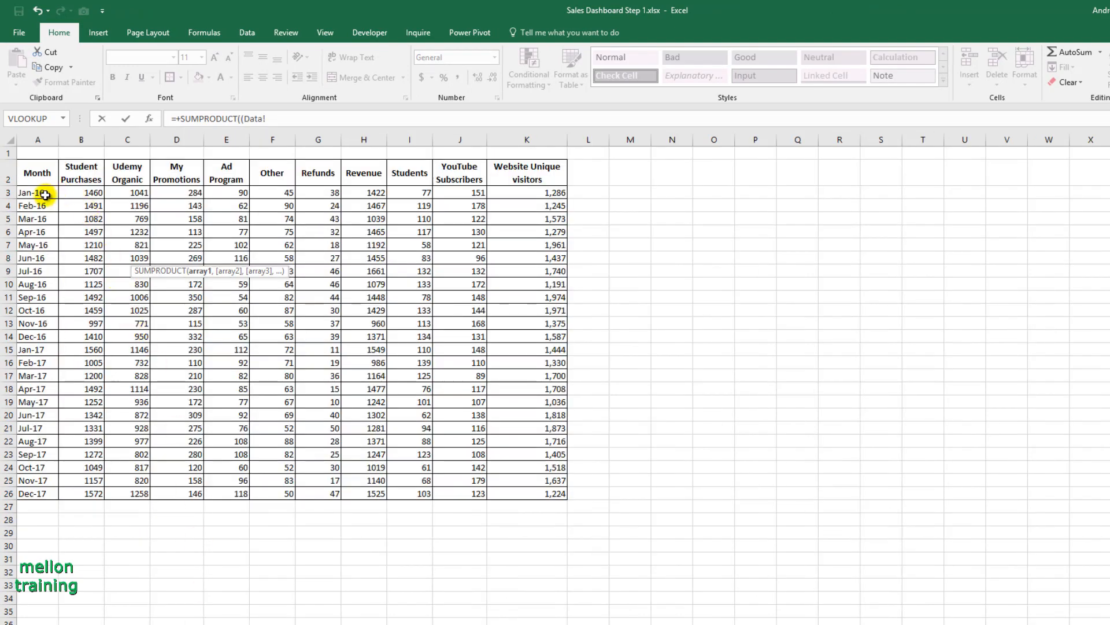
left_click_drag(44, 194, 39, 491)
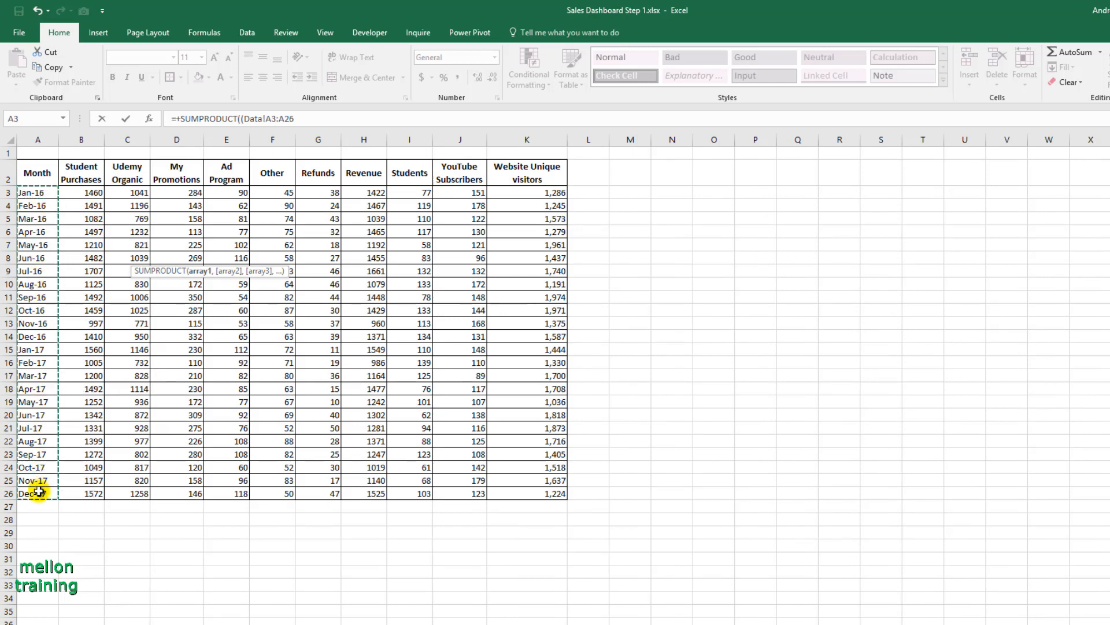
type("=")
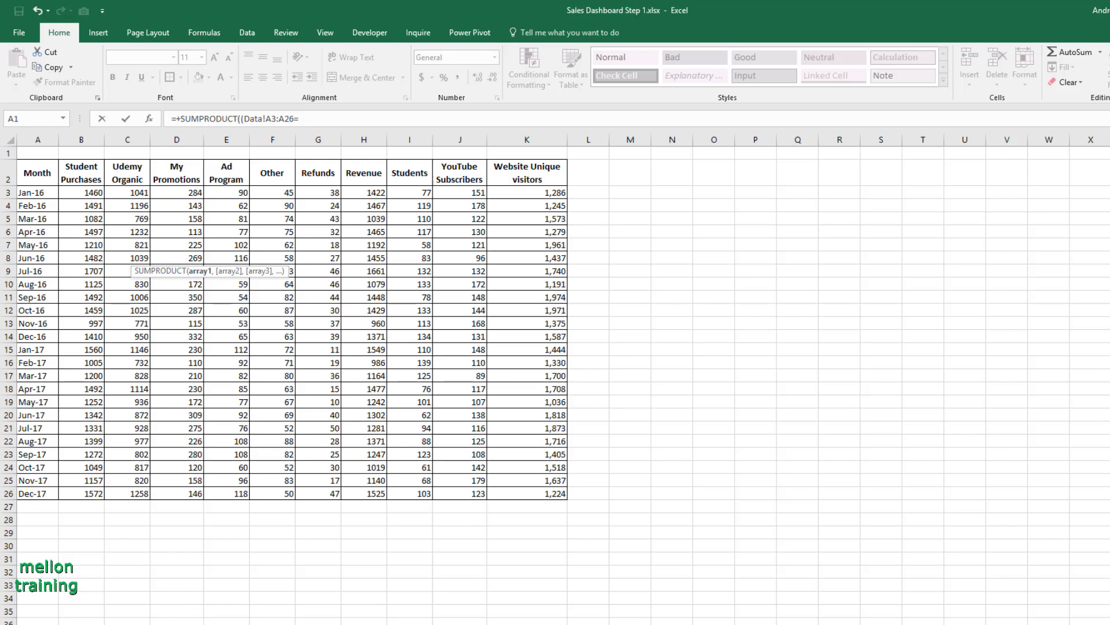
key("ctrl+Page_Down")
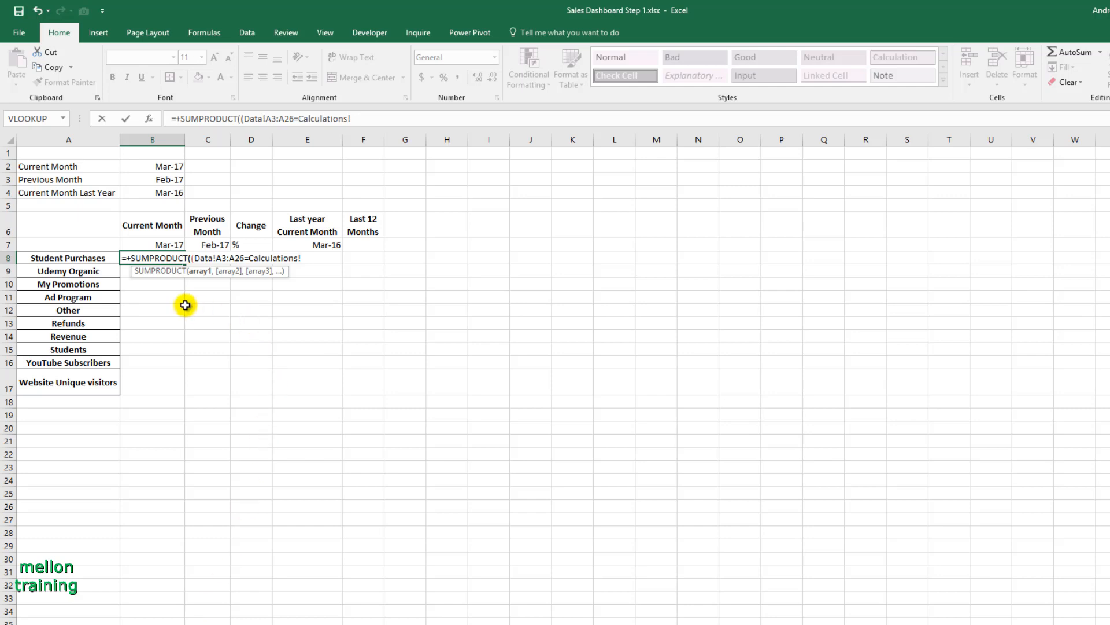
left_click(168, 244)
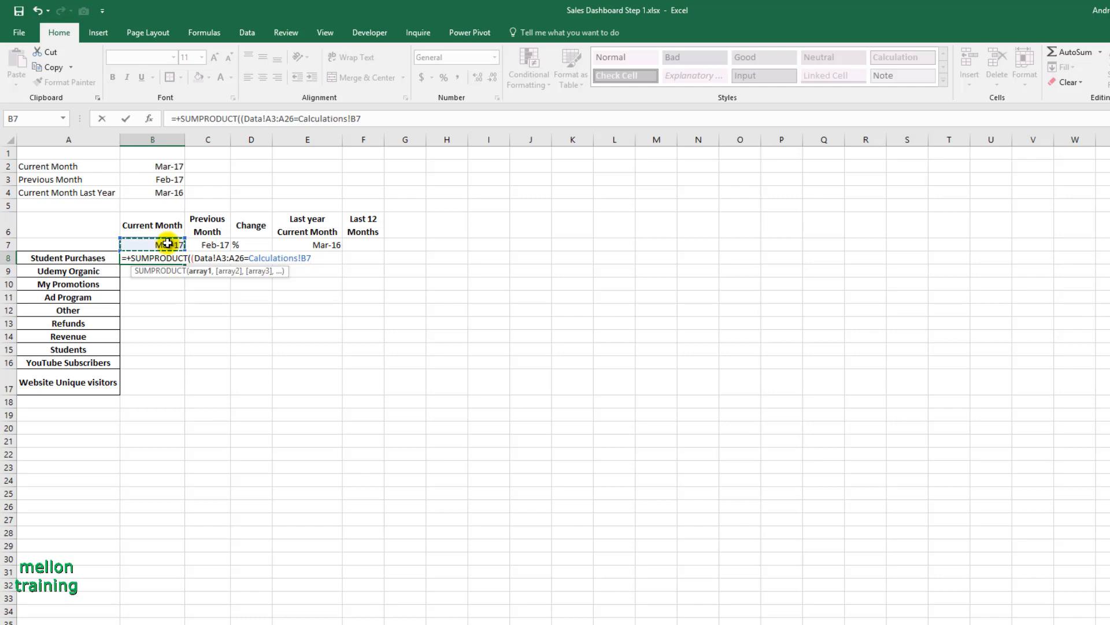
type(")*(")
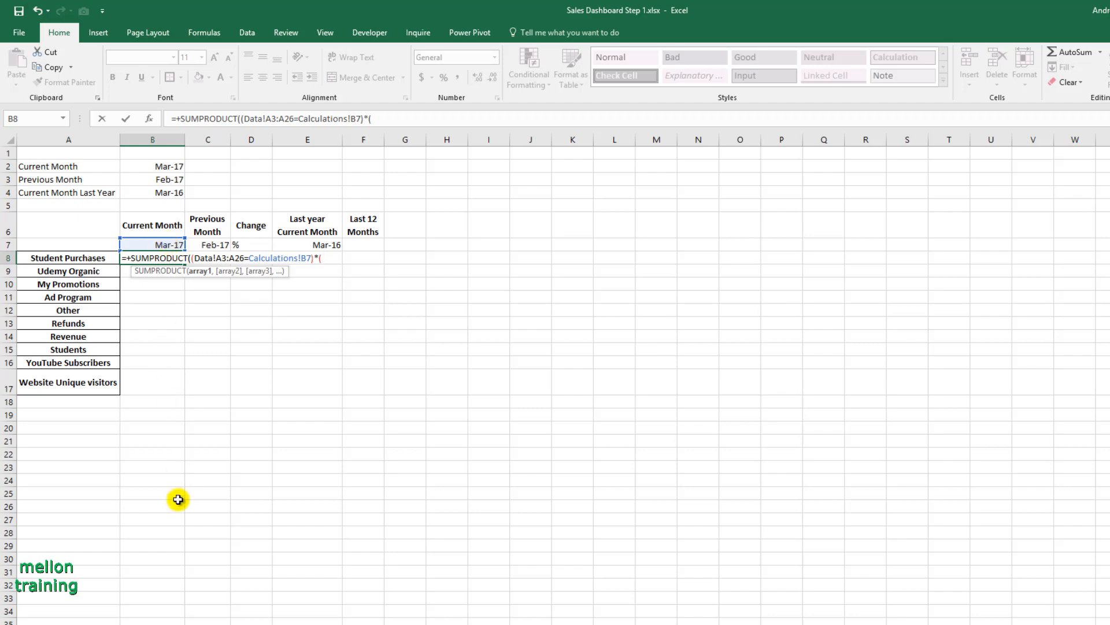
Add the second SUMPRODUCT condition matching the metric headers, (Data!B2:K2=Calculations!A8), and continue with another multiplication
left_click(195, 604)
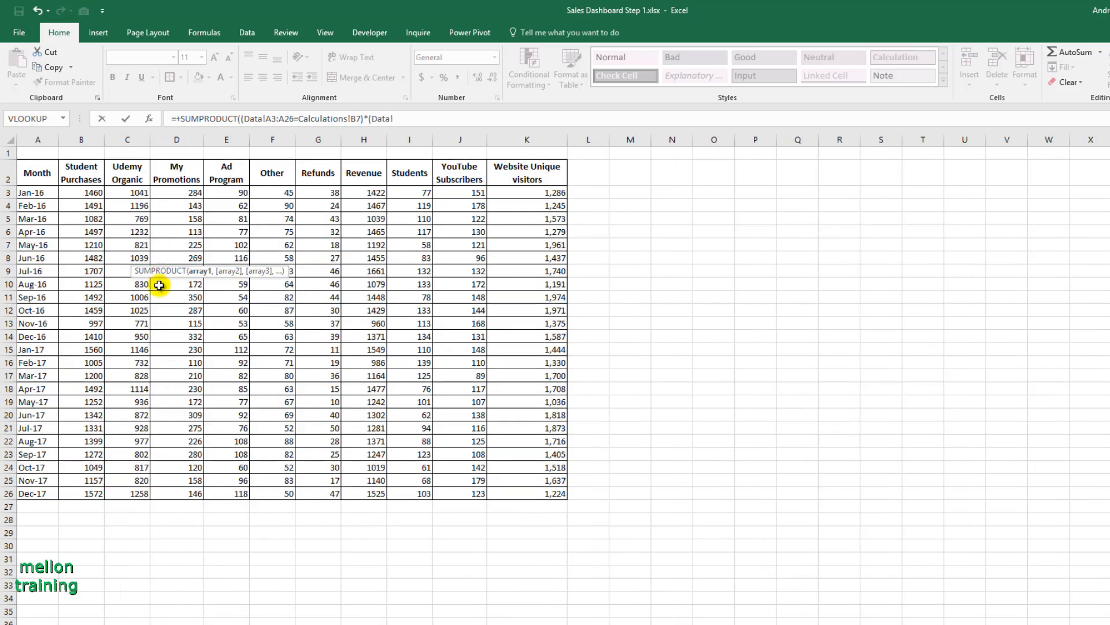
left_click(83, 172)
left_click_drag(83, 172, 523, 183)
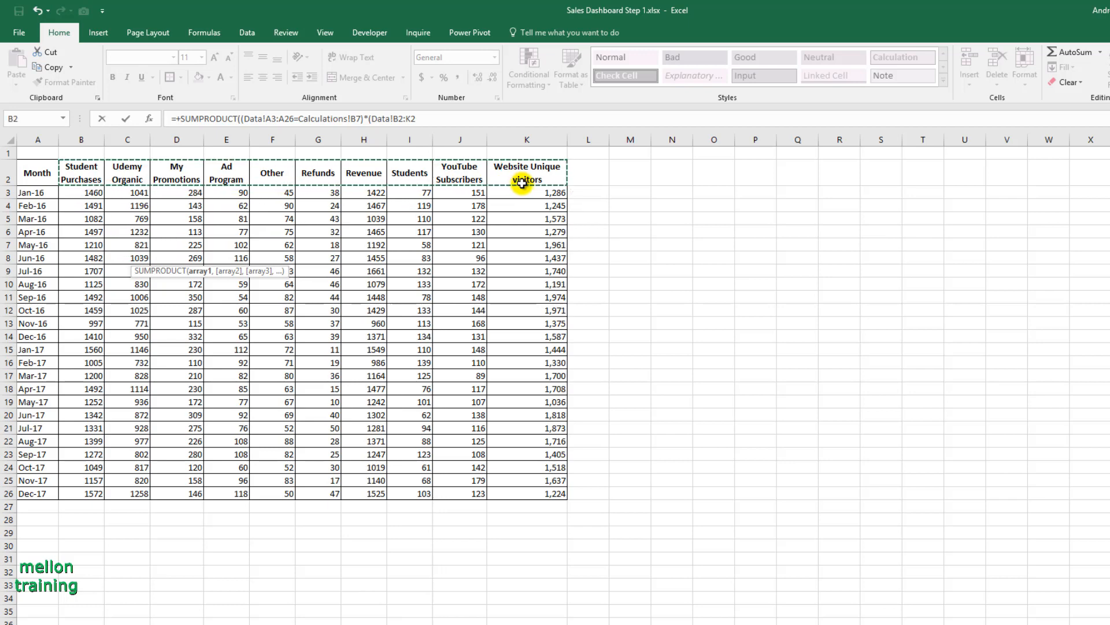
type("=")
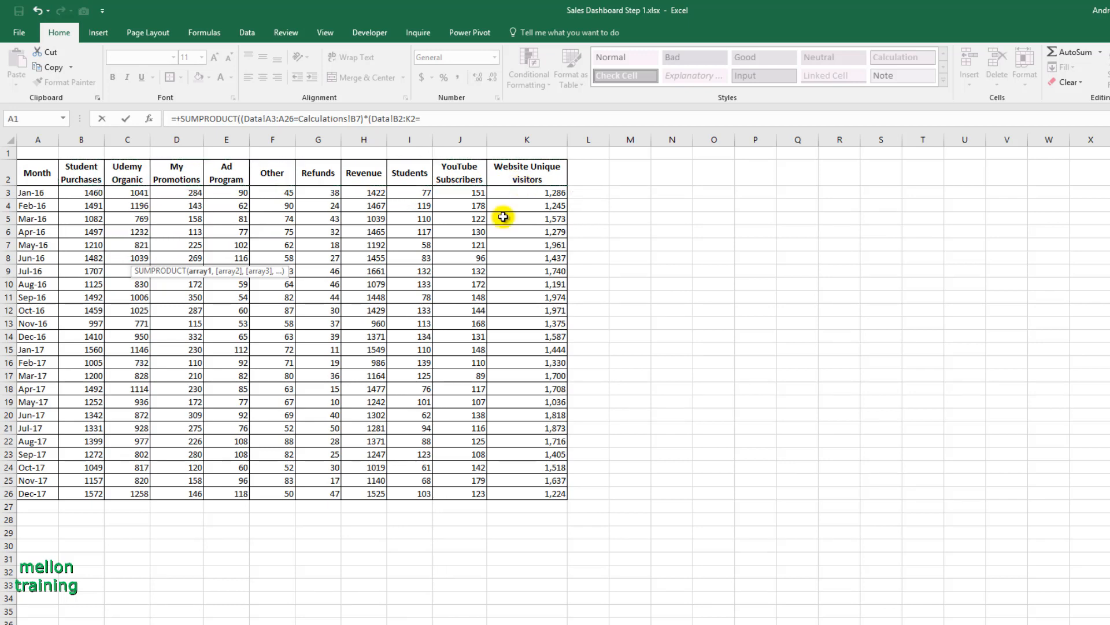
left_click(213, 624)
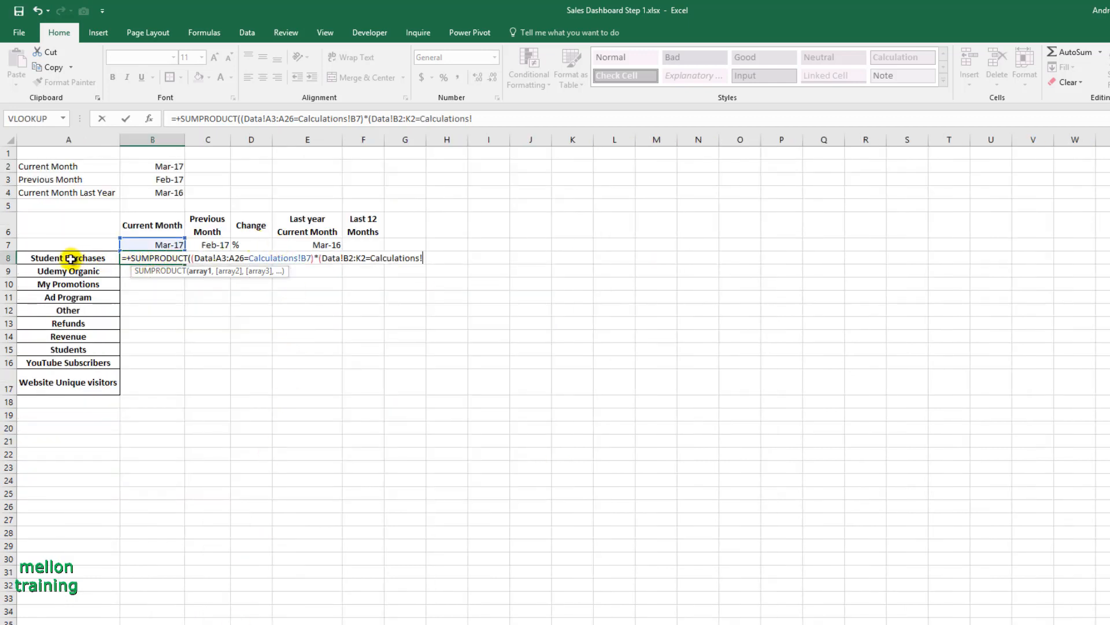
left_click(70, 258)
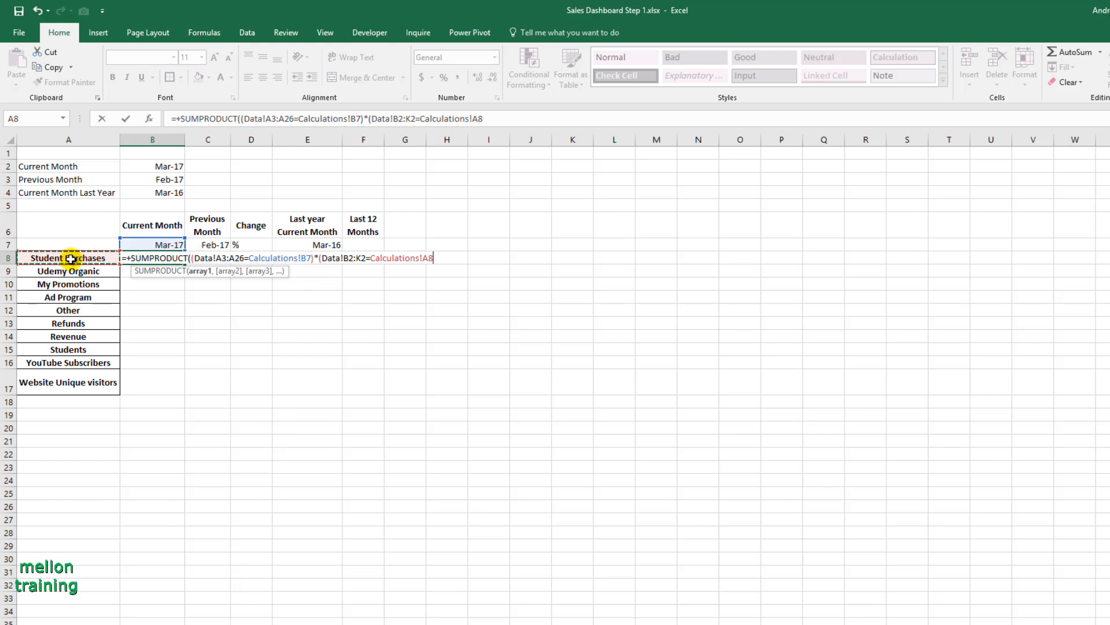
type(")*(")
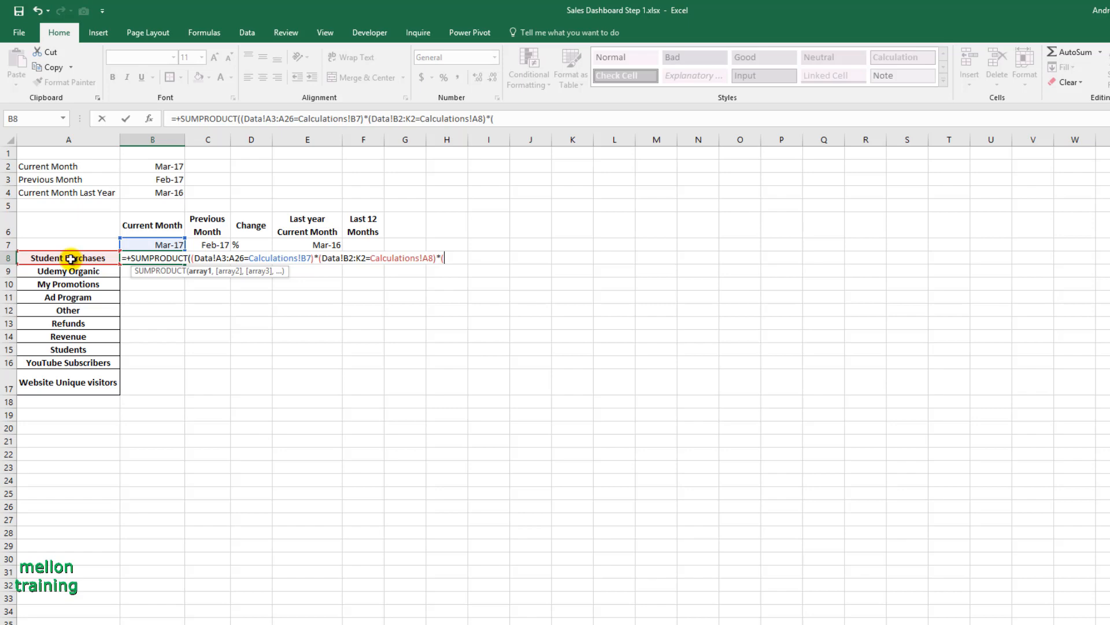
Complete the SUMPRODUCT formula in B8 with the values range (Data!B3:K26) and enter it
left_click(191, 622)
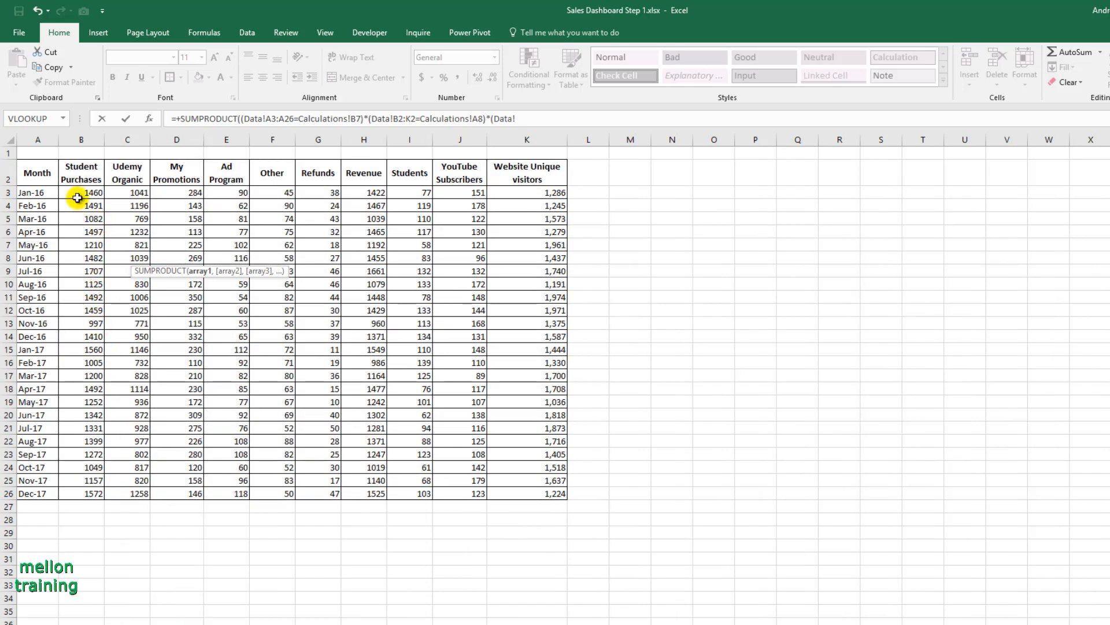
left_click_drag(77, 197, 525, 492)
type(")")
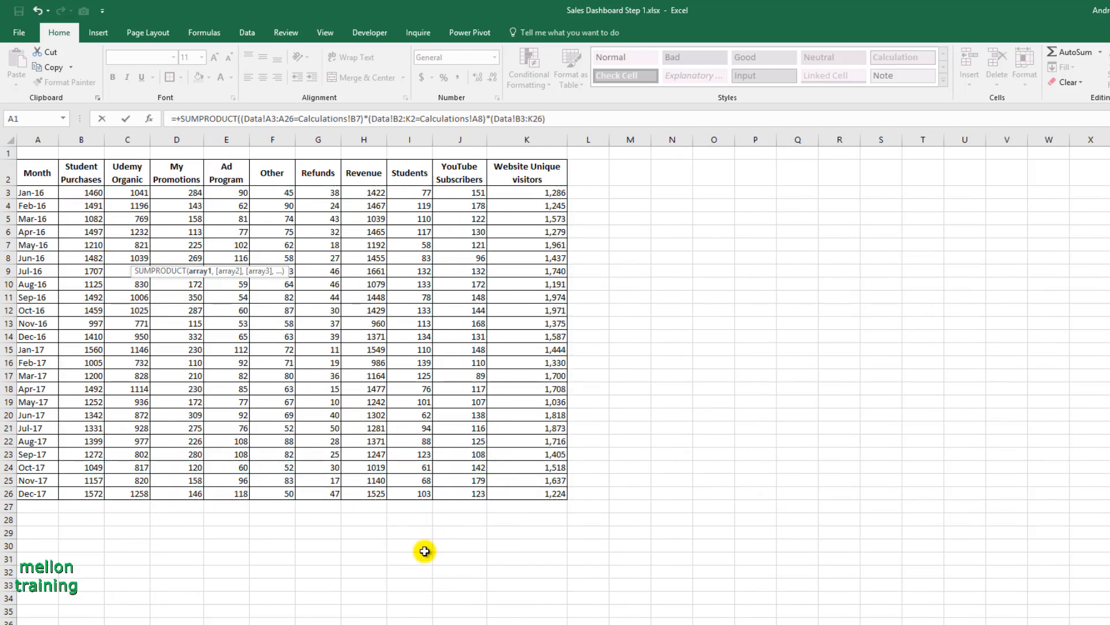
key("Return")
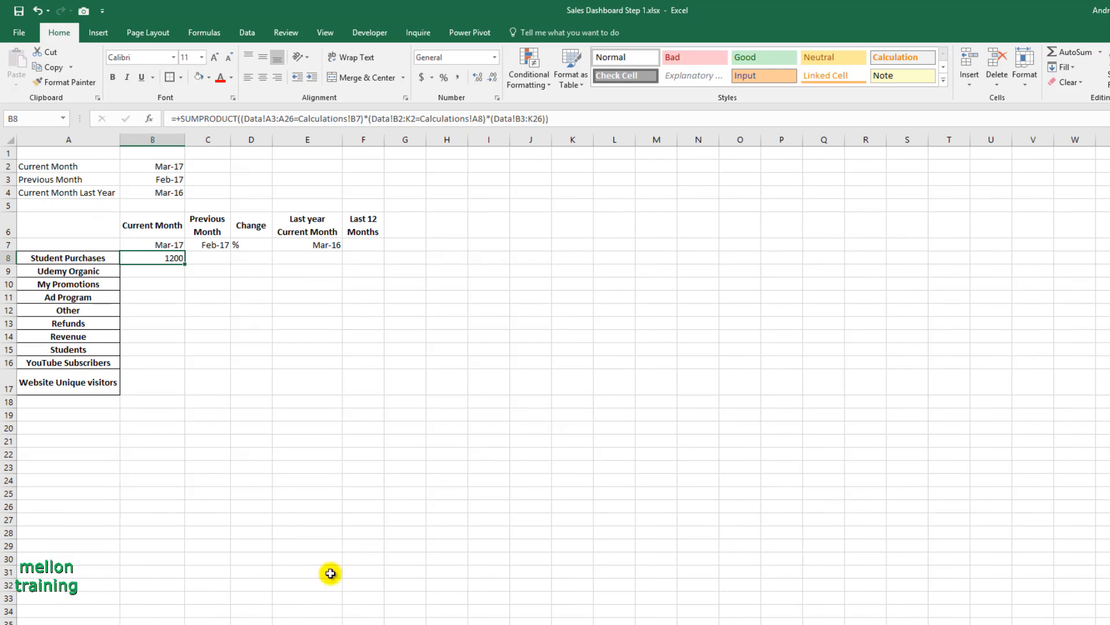
Check the Student Purchases result against the Data sheet and set the current month in B2 to May-17
left_click(180, 624)
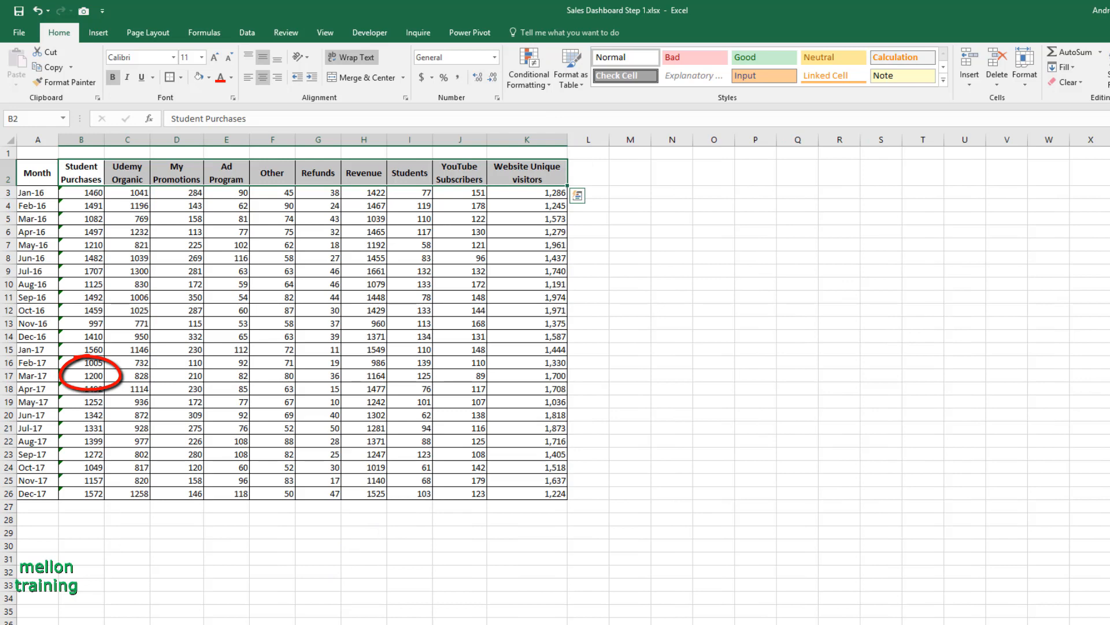
key("ctrl+Page_Up")
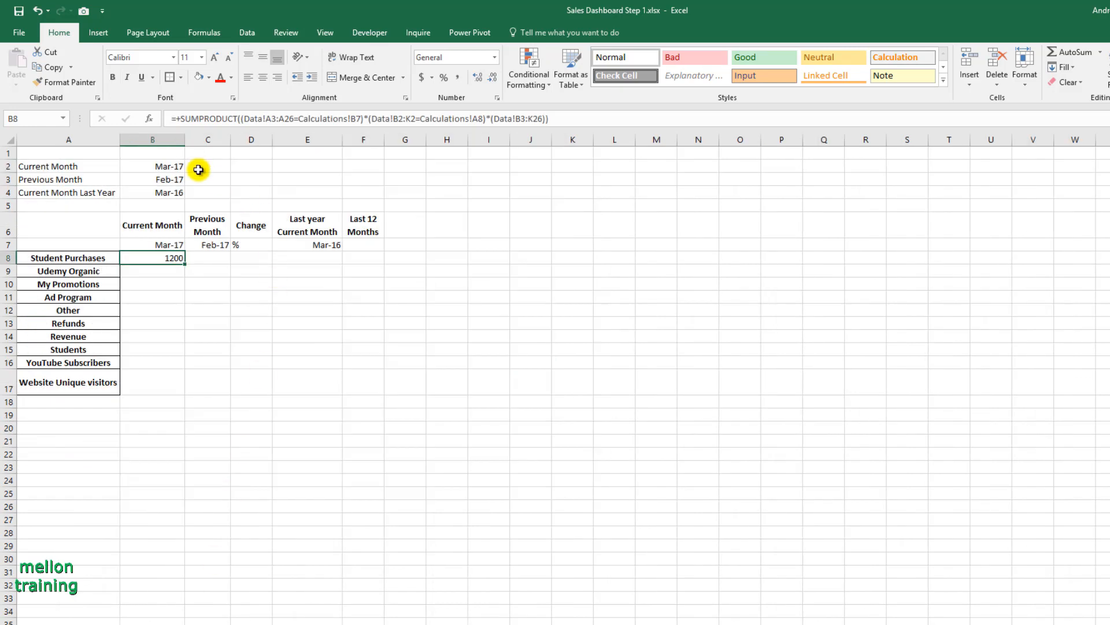
left_click(164, 166)
left_click(191, 166)
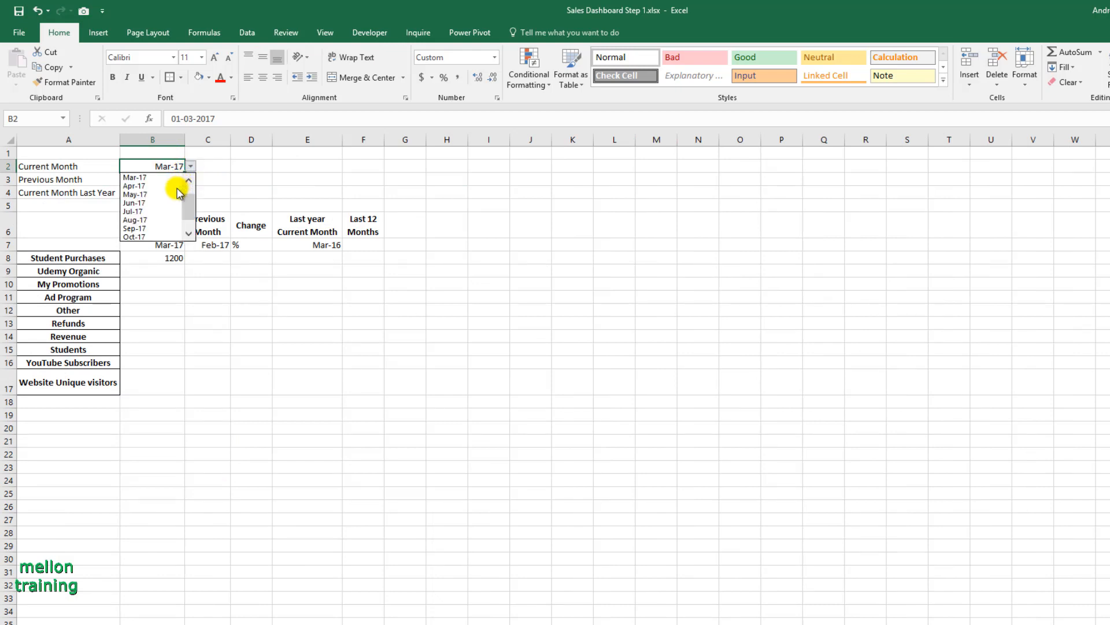
left_click(172, 198)
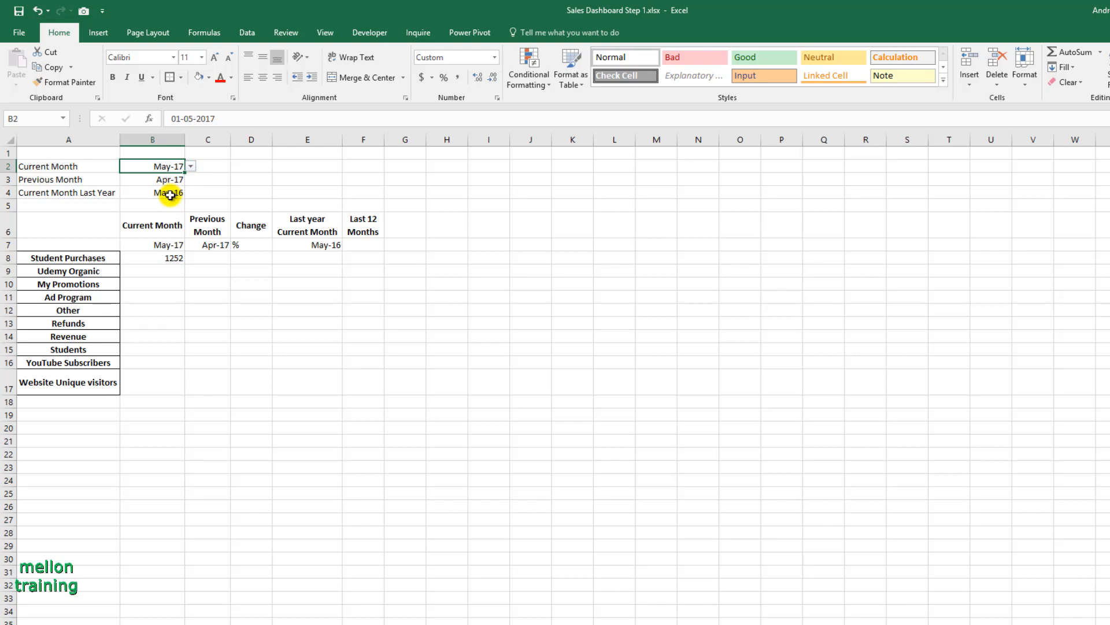
Try to fill the B8 formula down through B17 and undo the fill
left_click(169, 259)
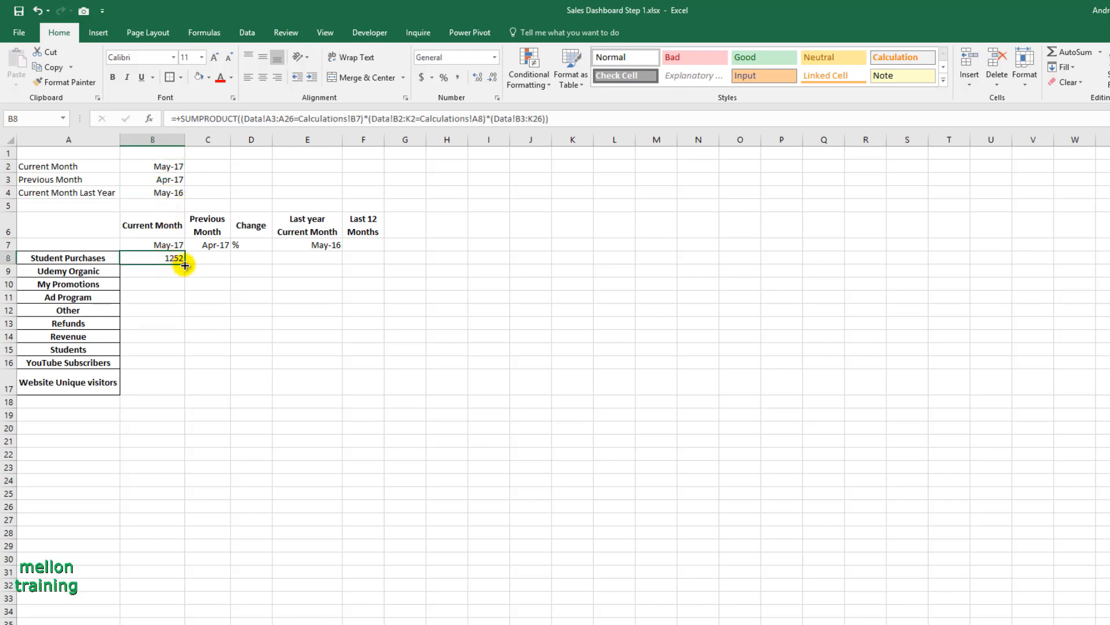
left_click_drag(184, 266, 182, 391)
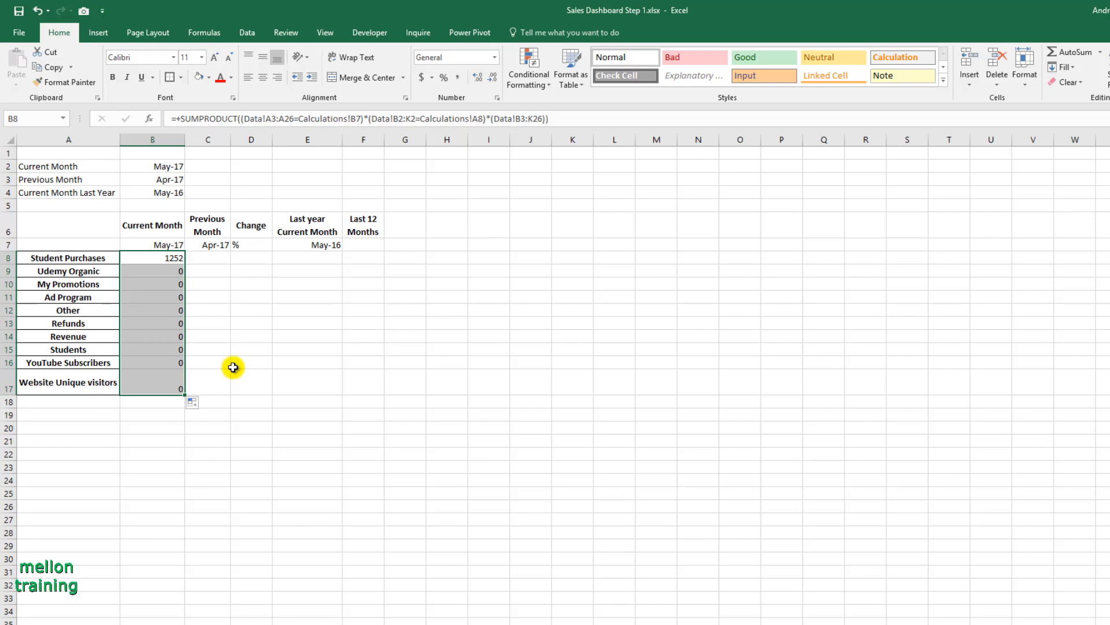
left_click(35, 8)
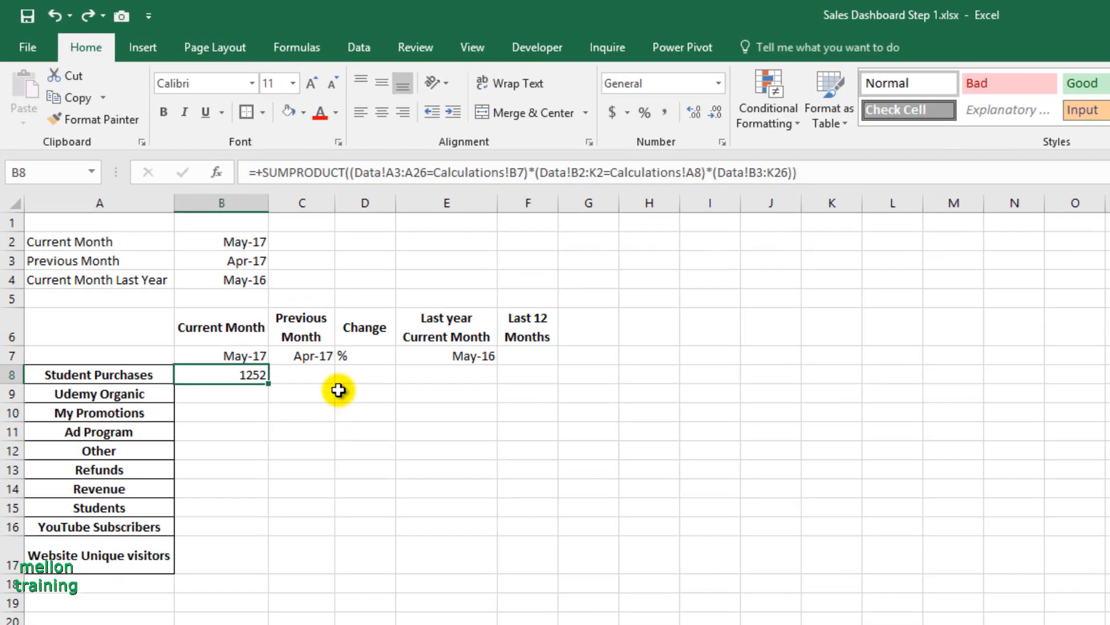
Edit the SUMPRODUCT formula in B8 to make the month cell absolute ($B$7) and the Data date range absolute ($A$3:$A$26)
key("F2")
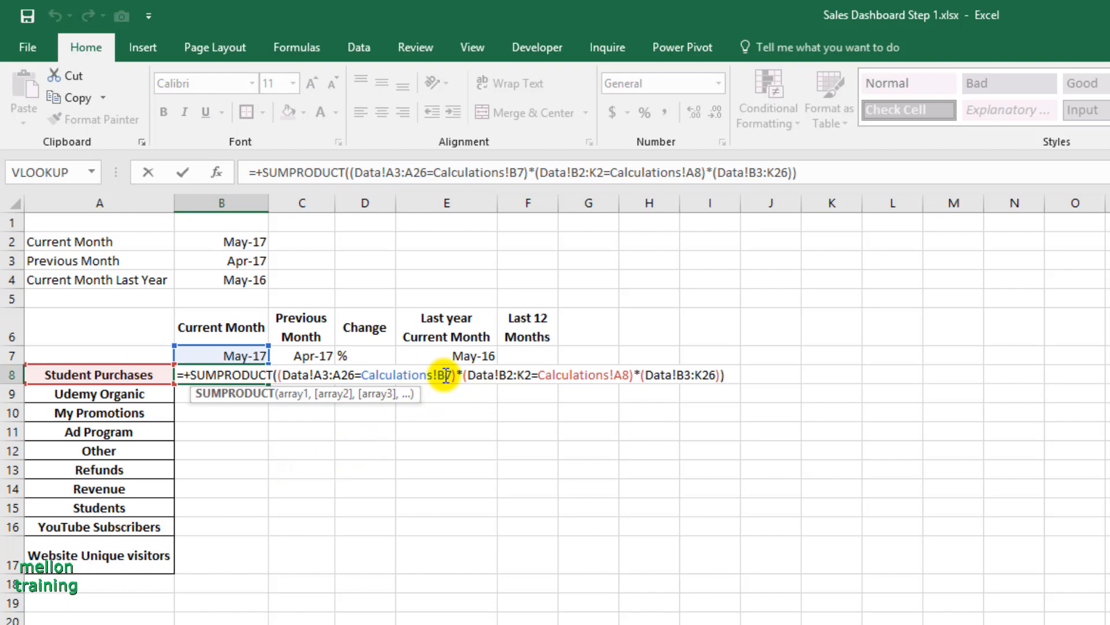
left_click(446, 376)
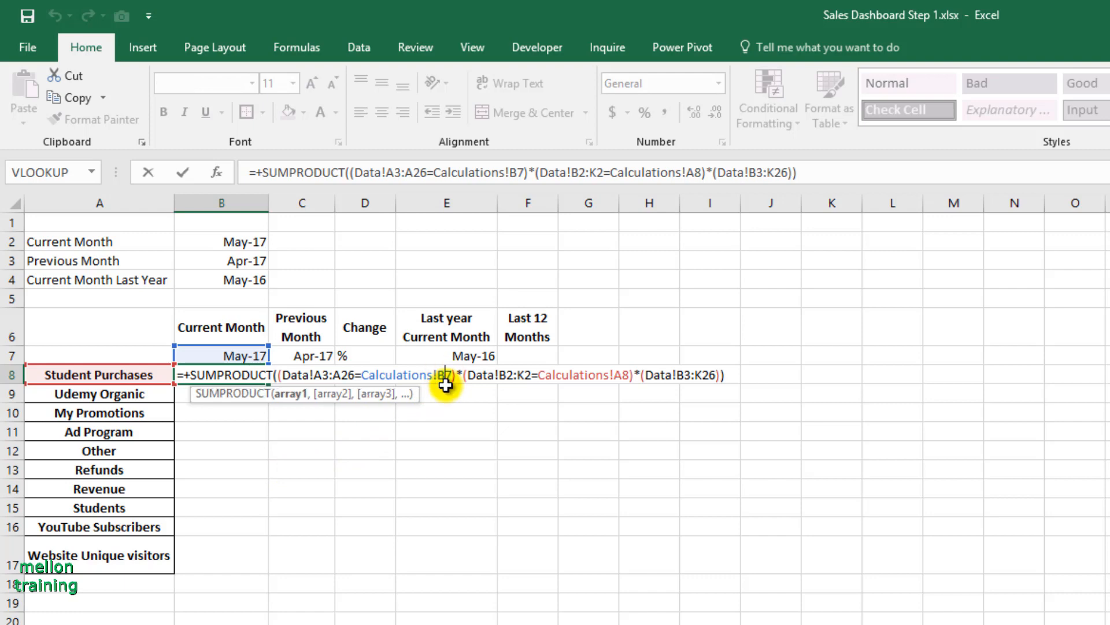
key("F4")
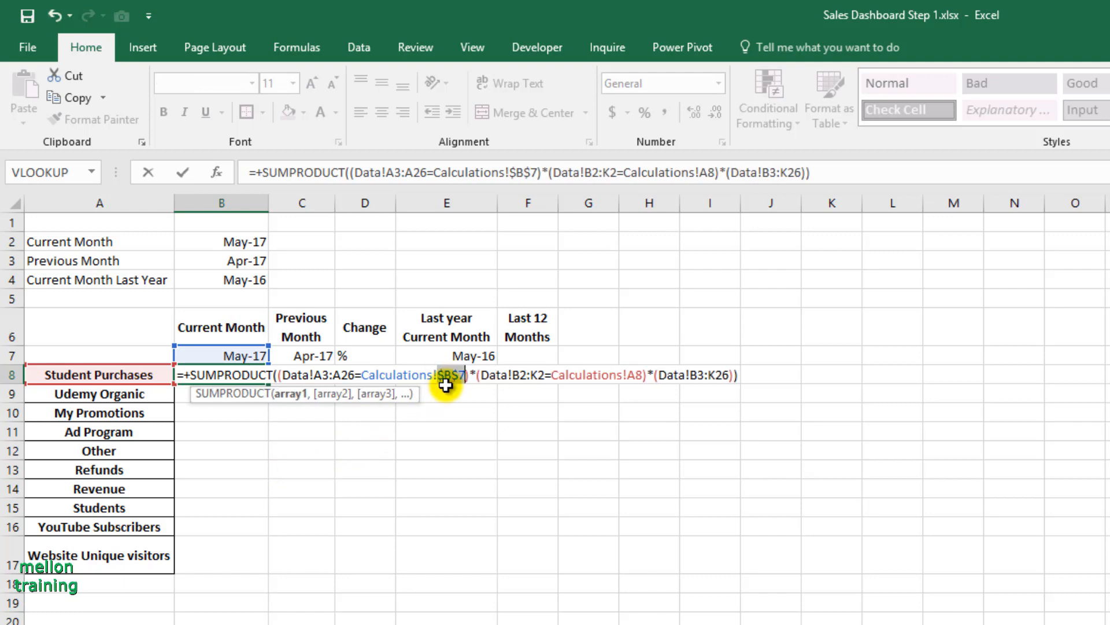
left_click(321, 375)
key("F4")
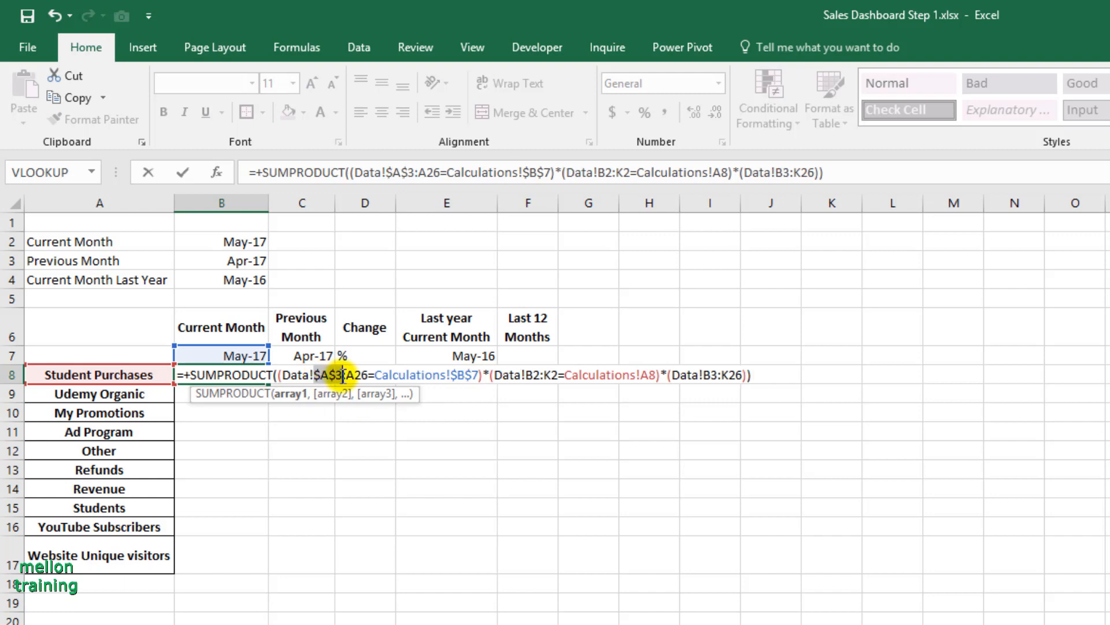
left_click(355, 375)
key("F4")
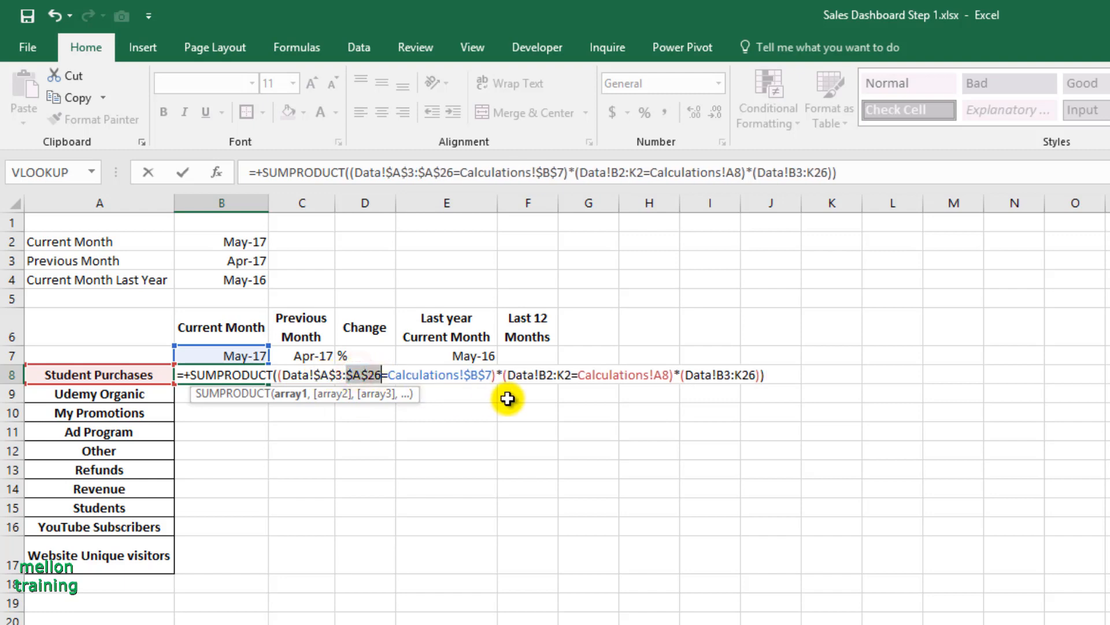
Make the header range $B$2:$K$2 and the values range $B$3:$K$26 absolute in the B8 formula and enter it
left_click(547, 375)
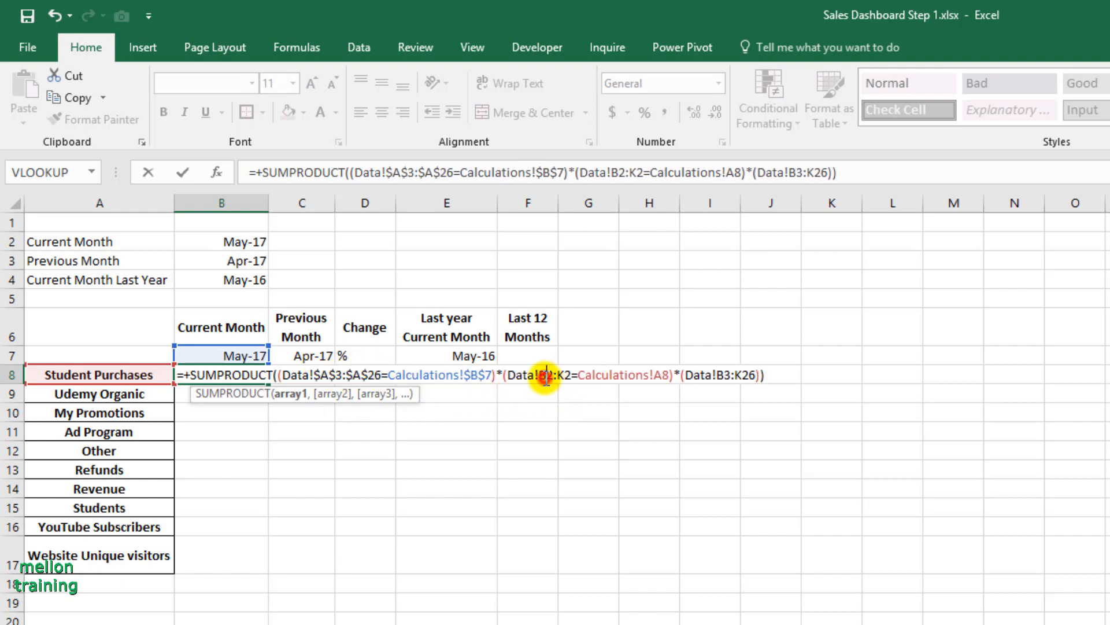
key("F4")
left_click(580, 375)
key("F4")
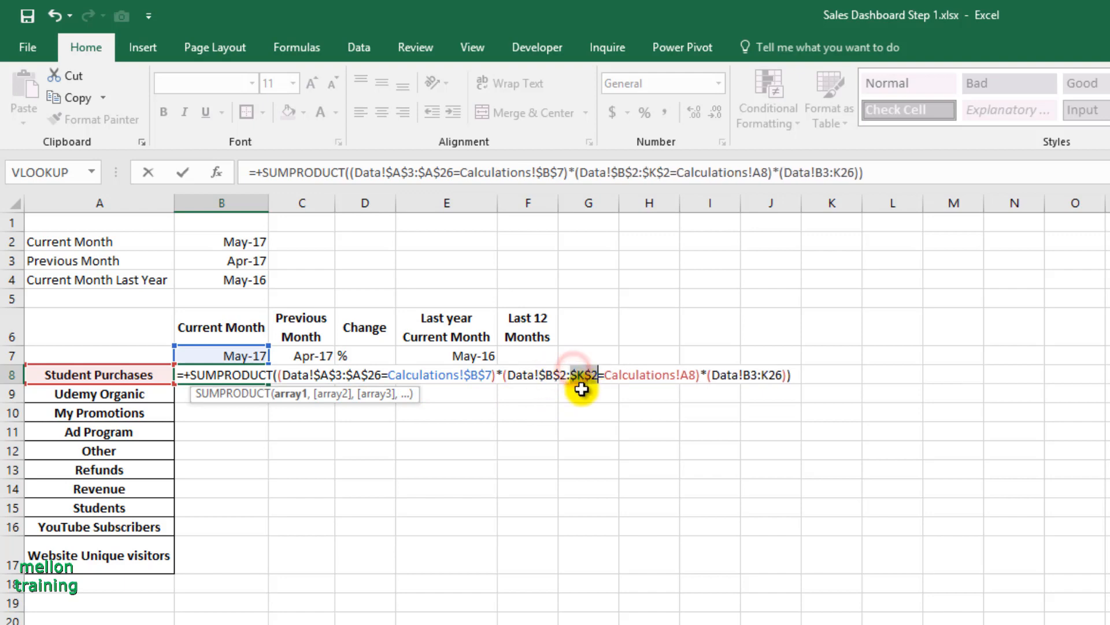
left_click(750, 375)
key("F4")
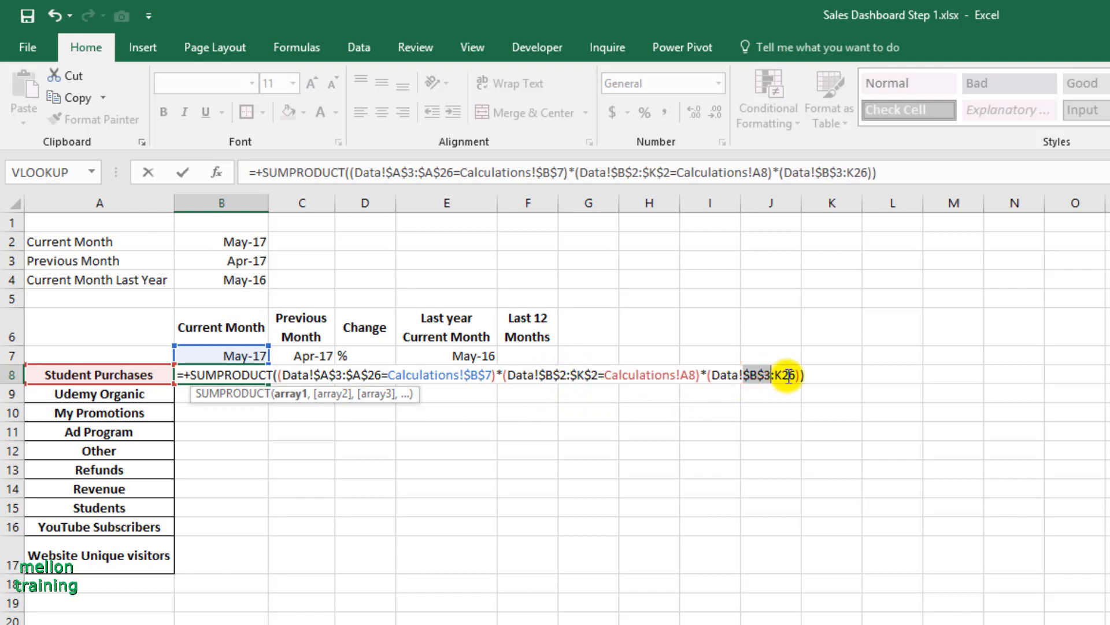
left_click(789, 375)
key("F4")
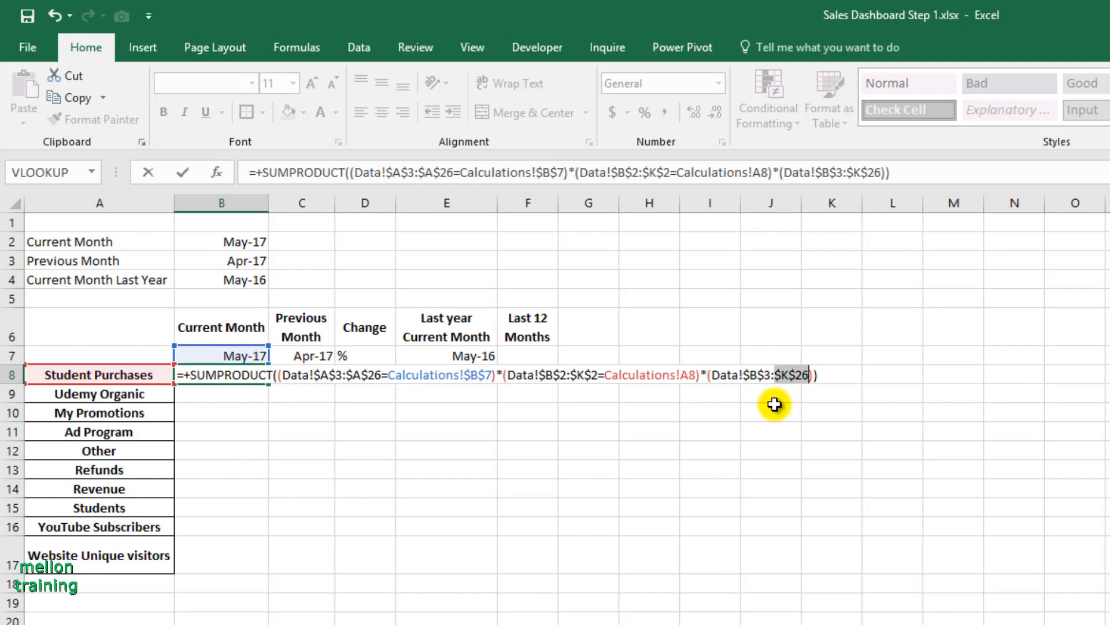
key("Return")
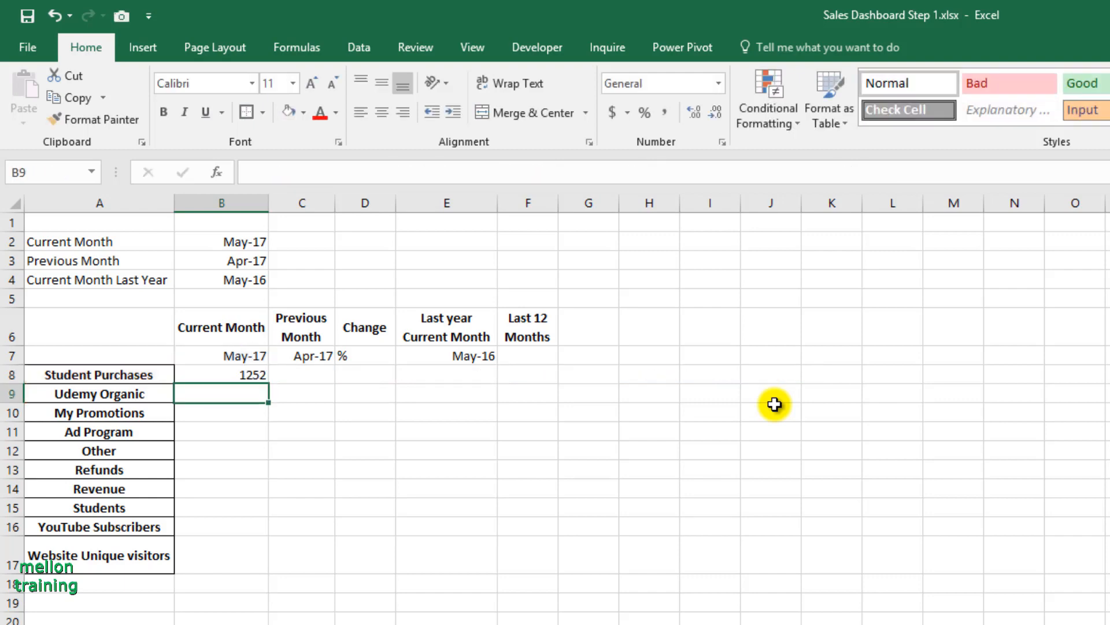
Fill the B8 formula down through B17 and widen column A slightly so the metric names fit on one line
left_click(243, 374)
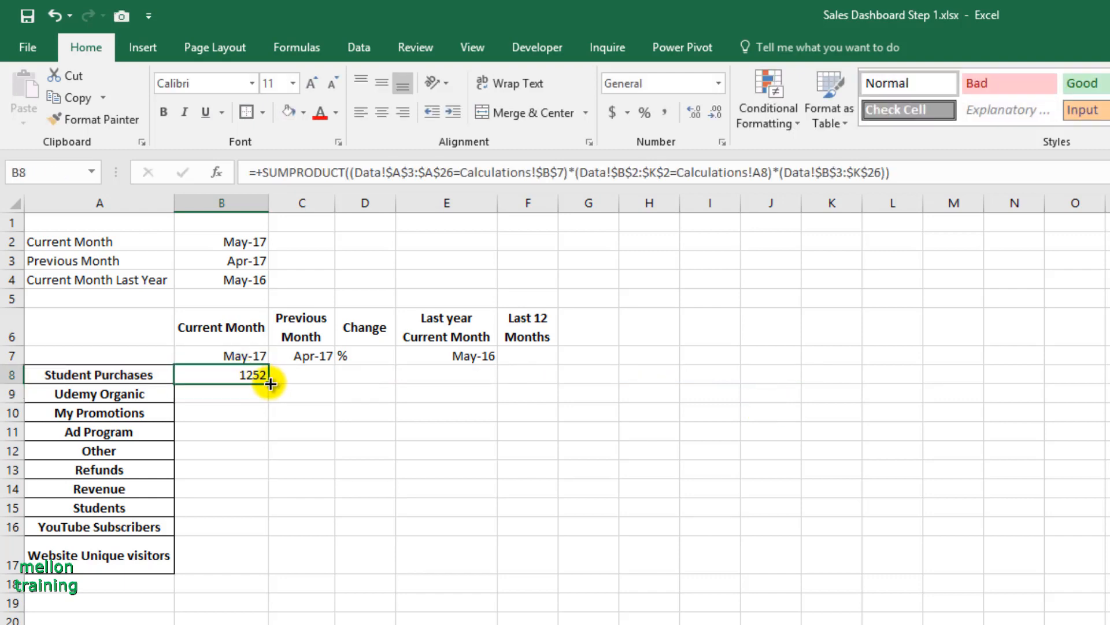
left_click_drag(270, 383, 253, 560)
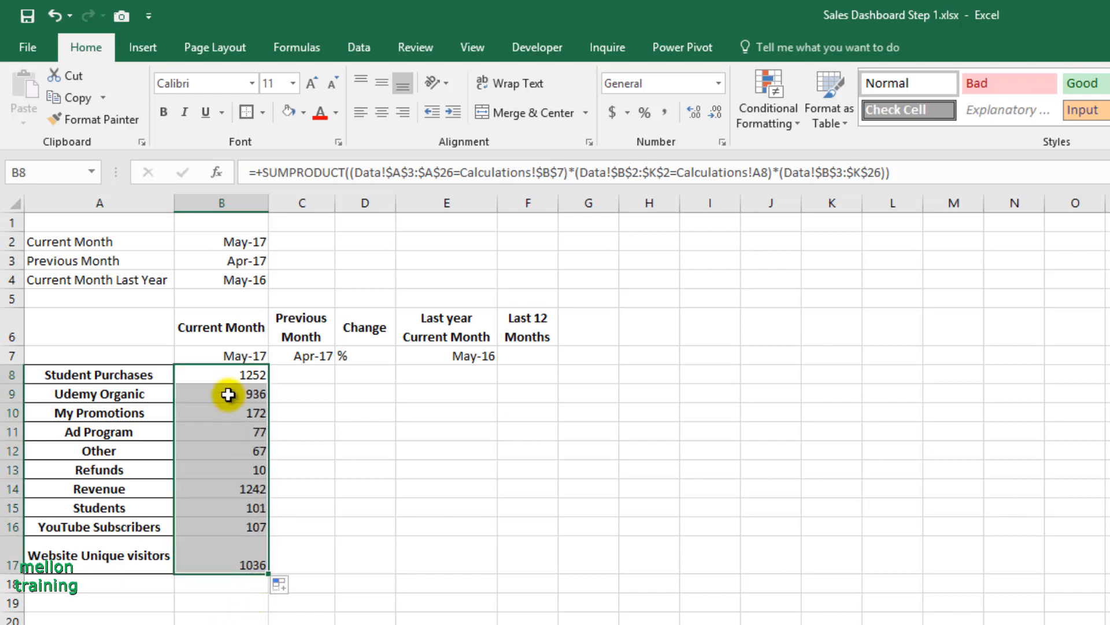
left_click_drag(174, 203, 188, 202)
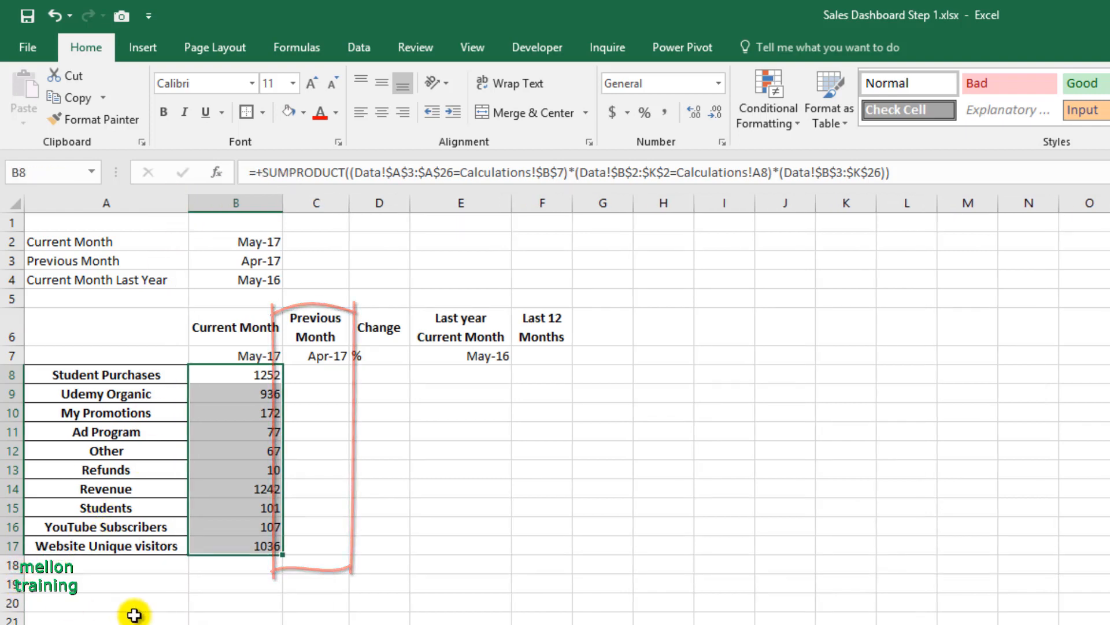
Fill the B8 formula across into C8 and change its month reference to $C$7
left_click(277, 375)
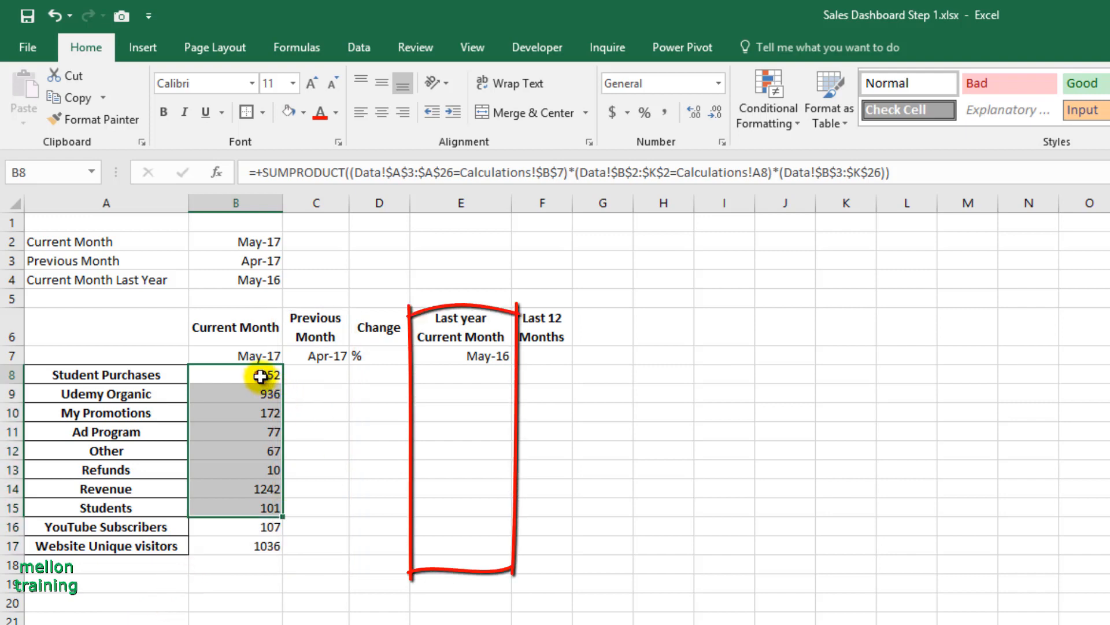
left_click_drag(291, 381, 325, 375)
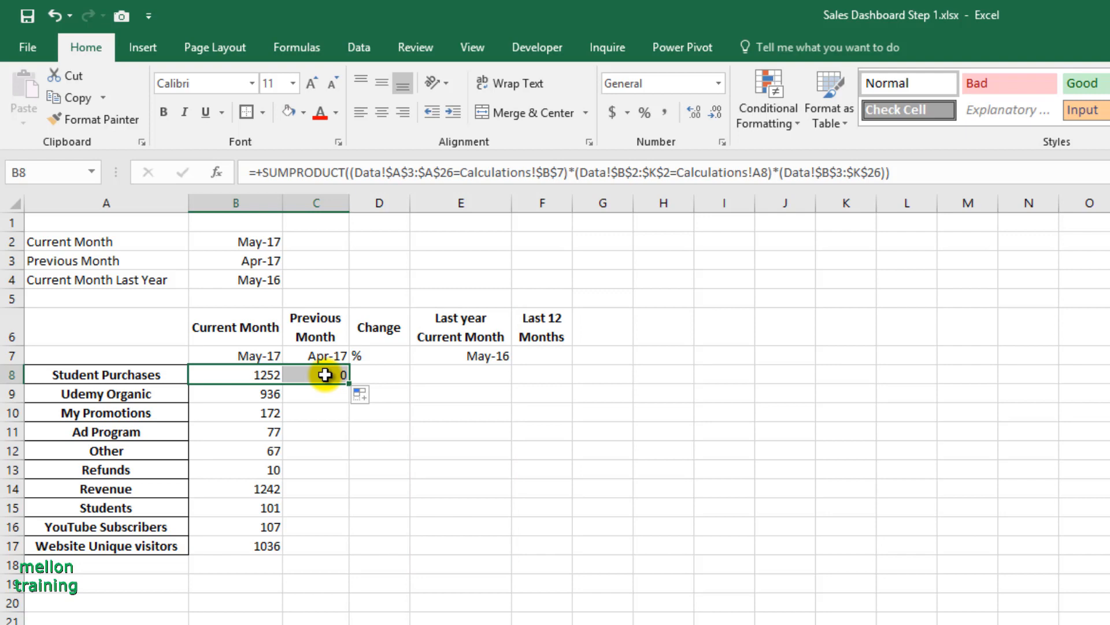
double_click(325, 375)
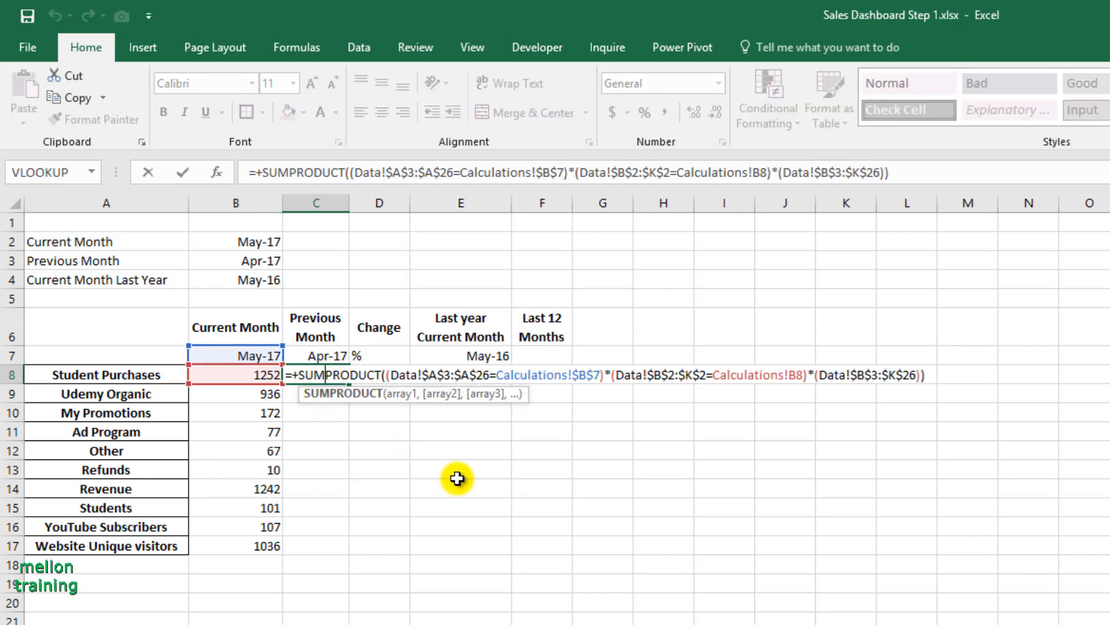
left_click(583, 375)
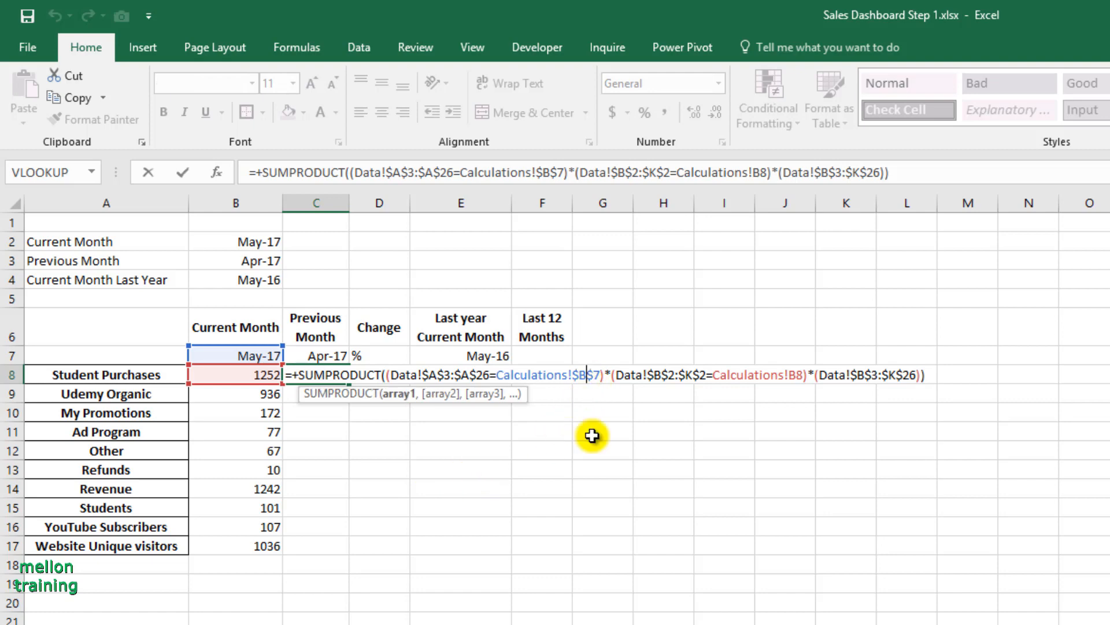
key("BackSpace")
type("c")
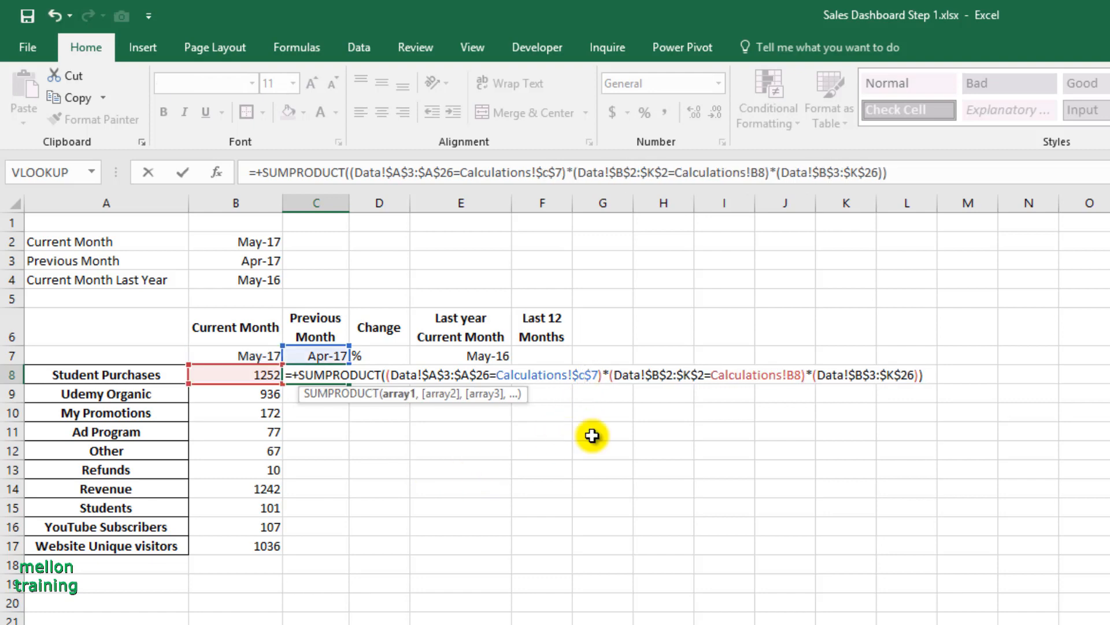
Change the metric reference in the C8 formula to Calculations!A8 and enter the formula
left_click(796, 375)
key("BackSpace")
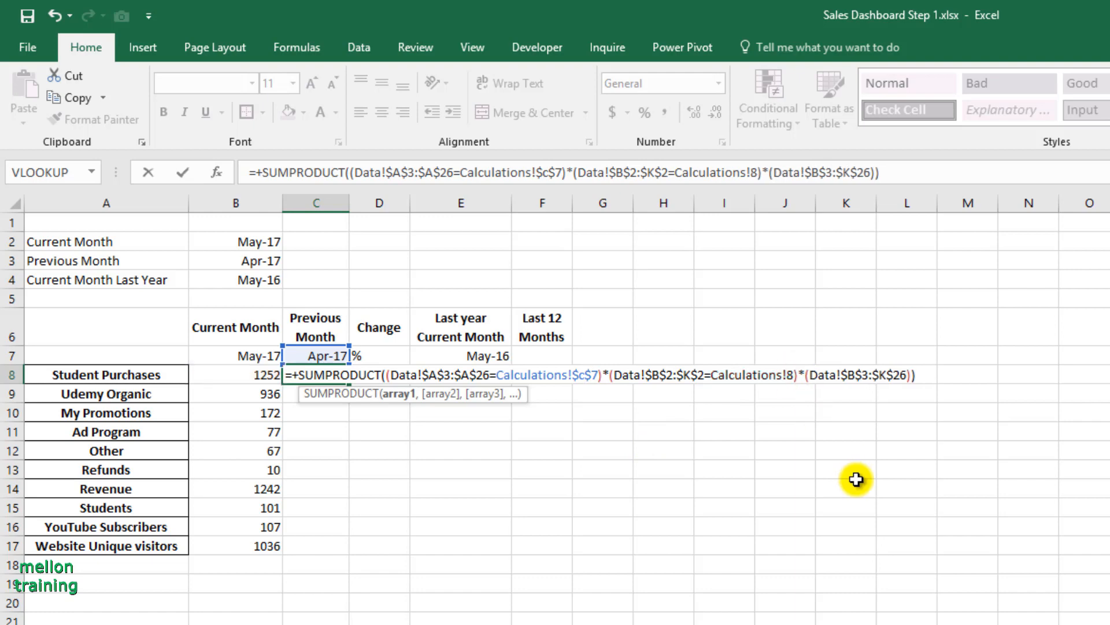
type("$B")
key("Return")
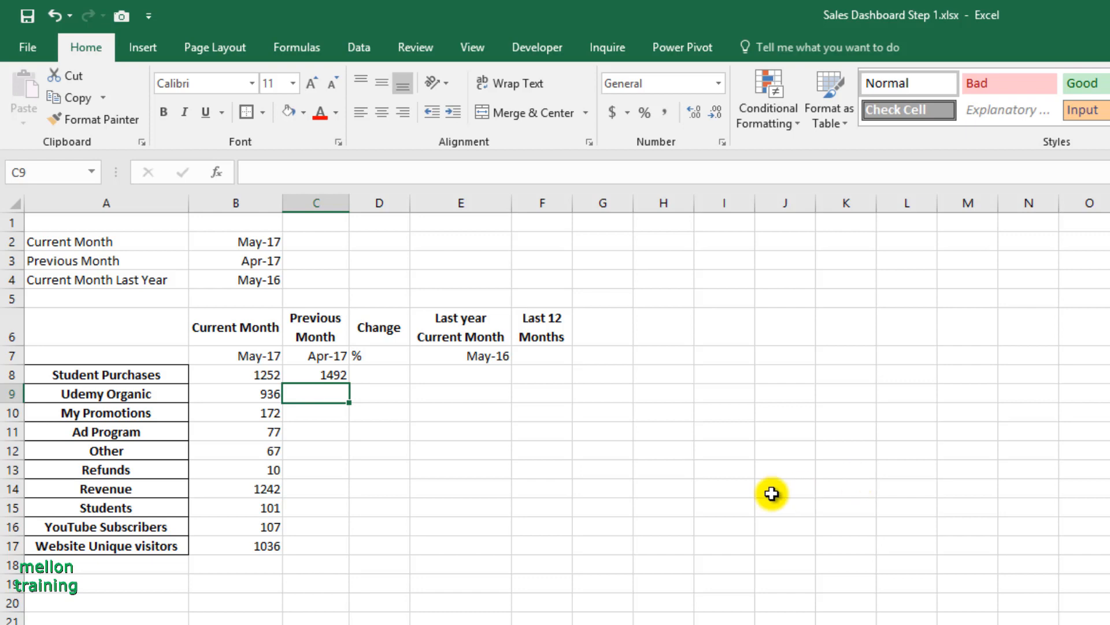
Fill the Previous Month formula from C8 down through C17
left_click(327, 373)
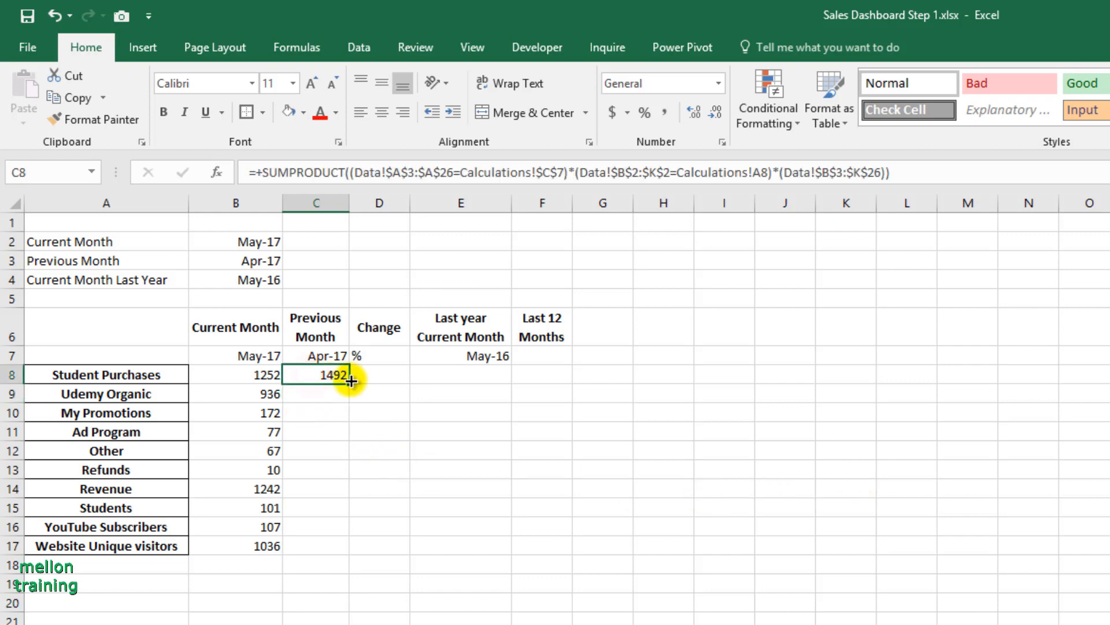
left_click_drag(351, 381, 365, 547)
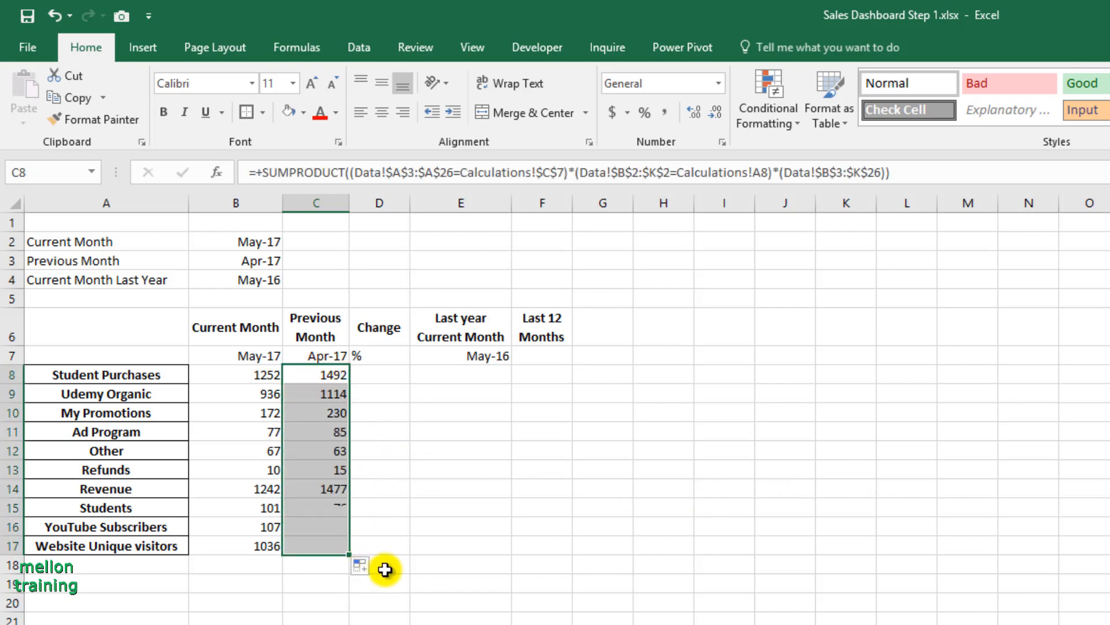
left_click(373, 374)
Copy the C8 formula into E8, changing its month reference to $E$7 and its metric reference to A8
left_click(324, 375)
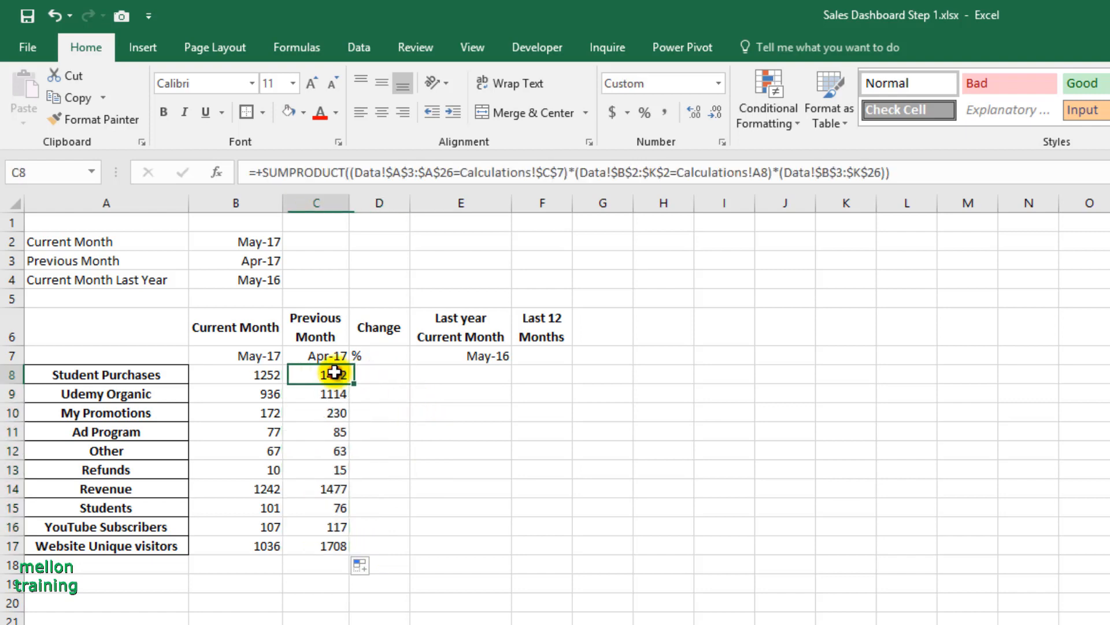
key("ctrl+c")
left_click(466, 374)
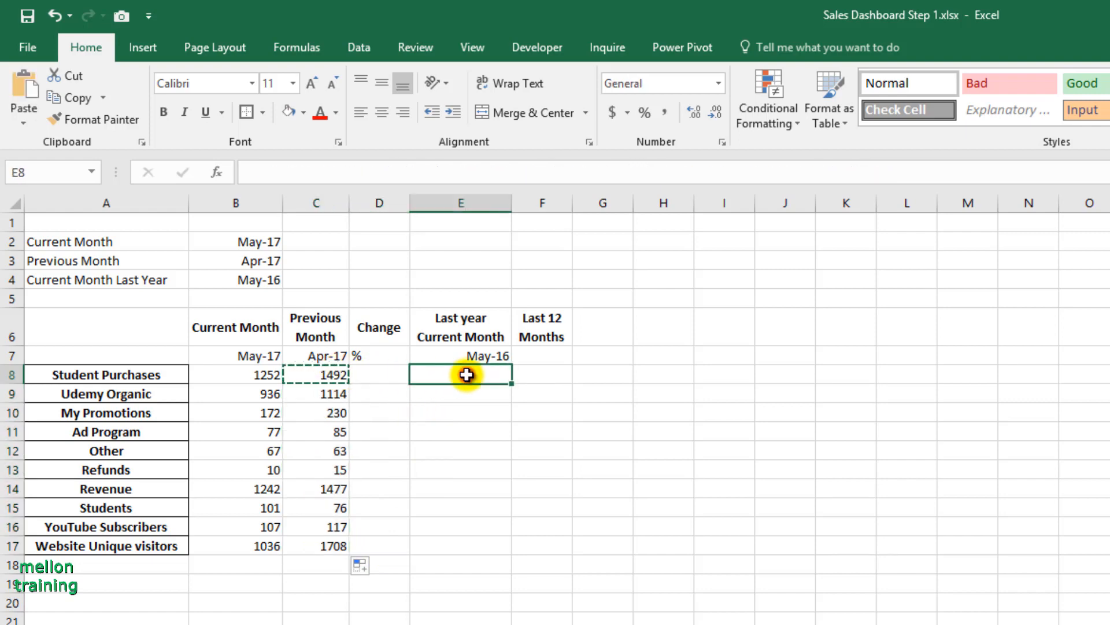
key("ctrl+v")
double_click(489, 375)
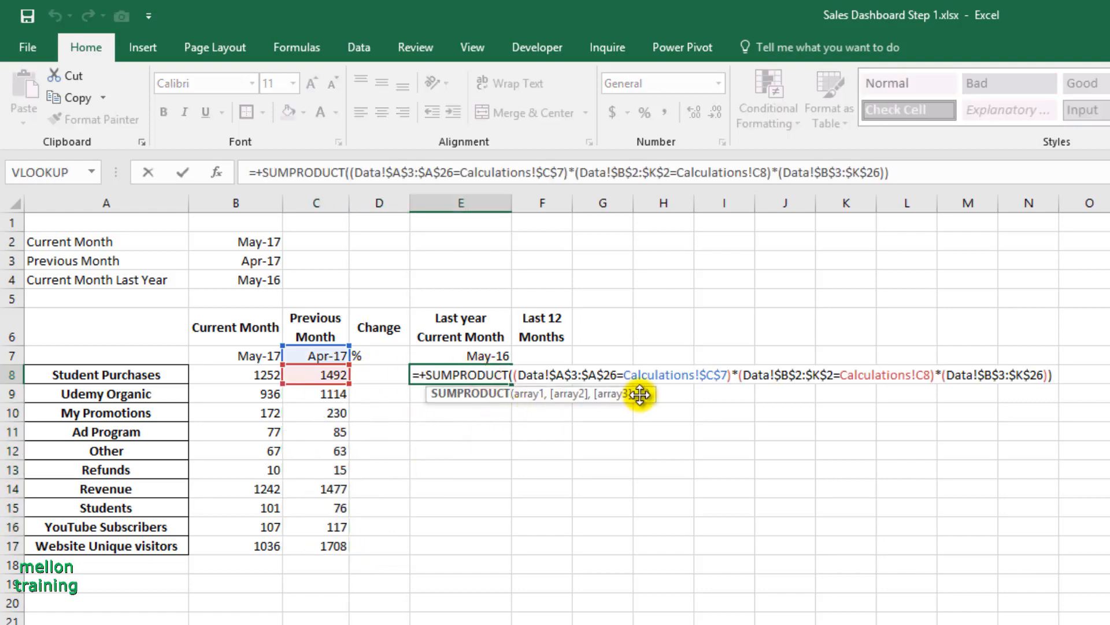
left_click(707, 374)
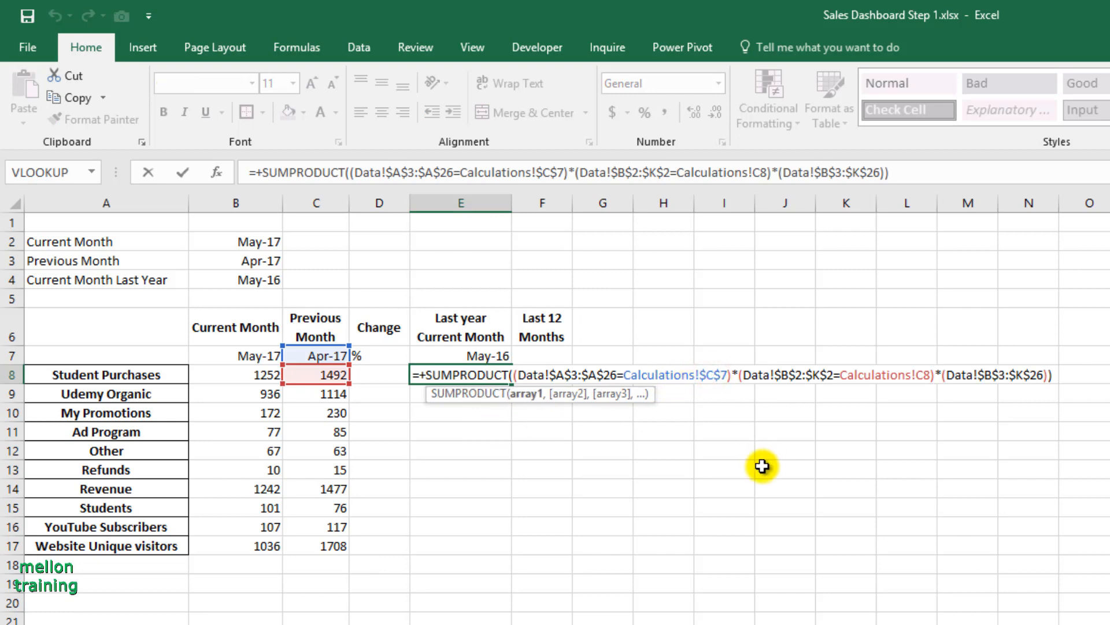
key("BackSpace")
type("E")
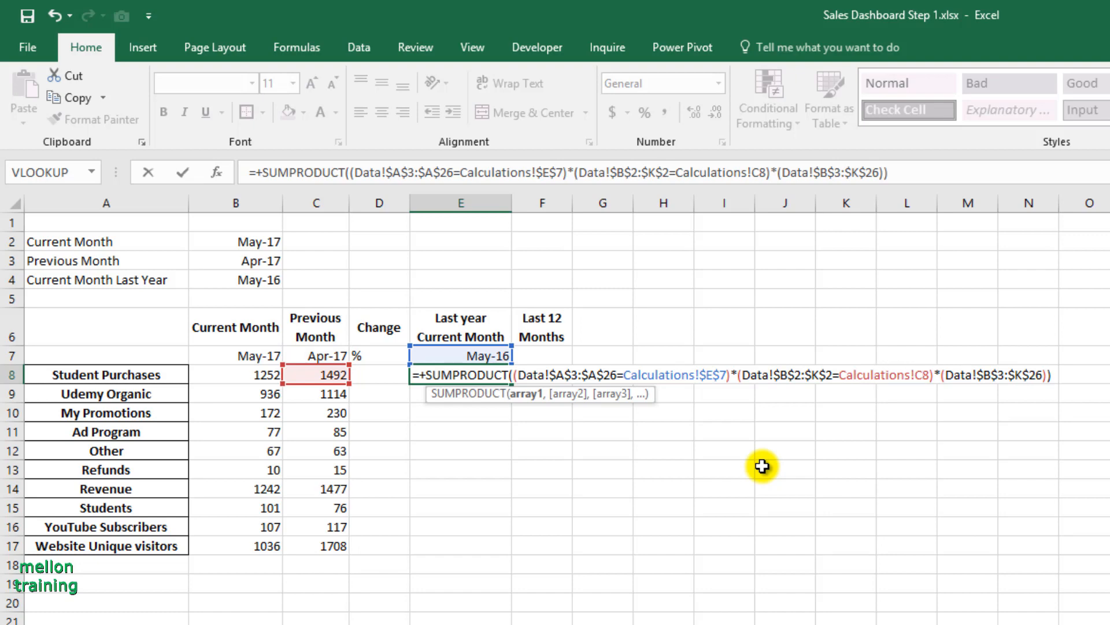
key("Return")
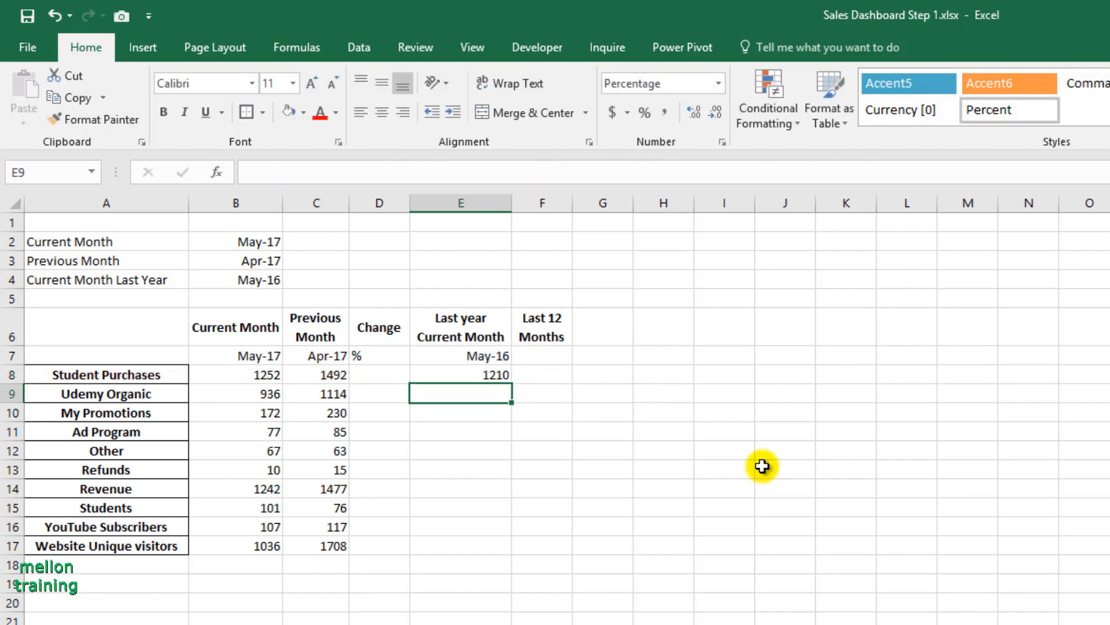
Fill the Last year Current Month formula from E8 down through E17
left_click(424, 378)
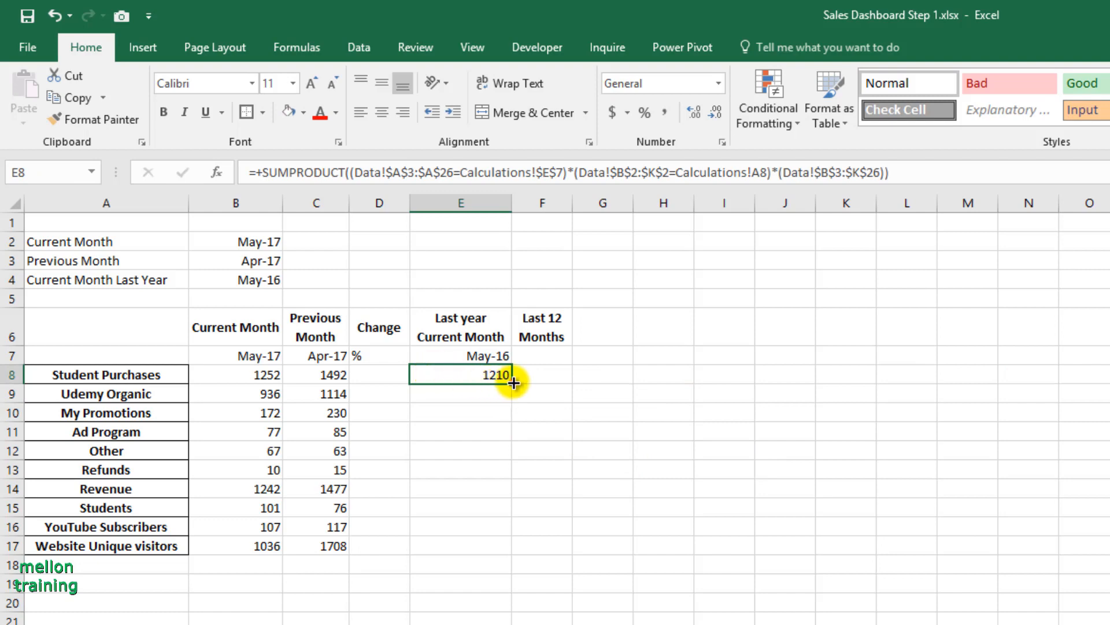
left_click_drag(513, 382, 509, 550)
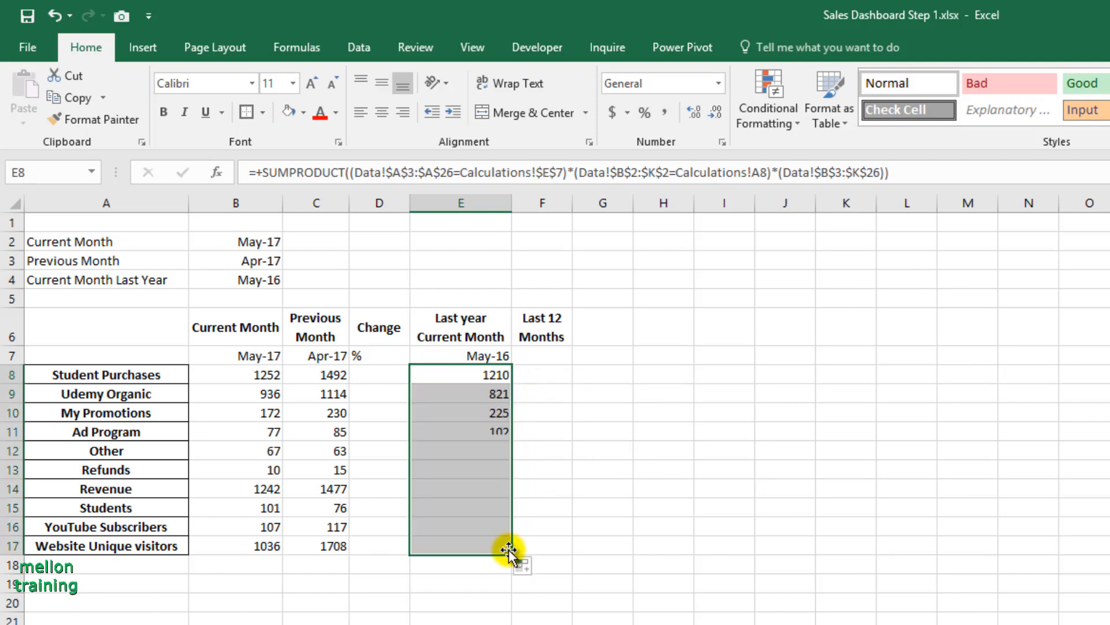
left_click(443, 564)
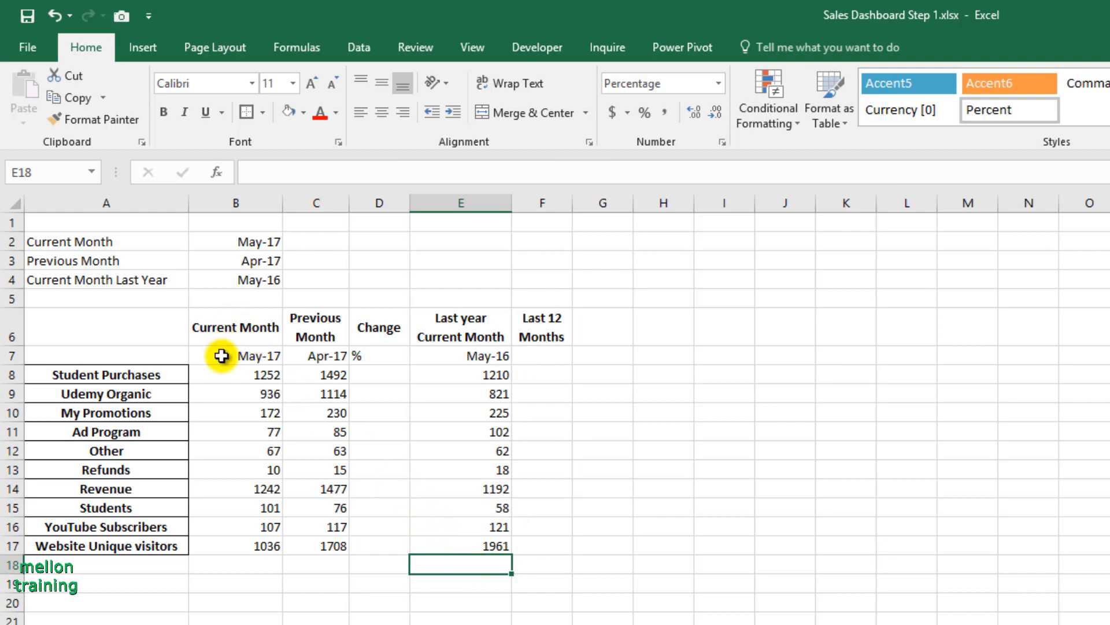
Center the contents of B7:F7 horizontally and align them to the middle vertically
left_click_drag(221, 356, 526, 350)
left_click(382, 111)
left_click(380, 86)
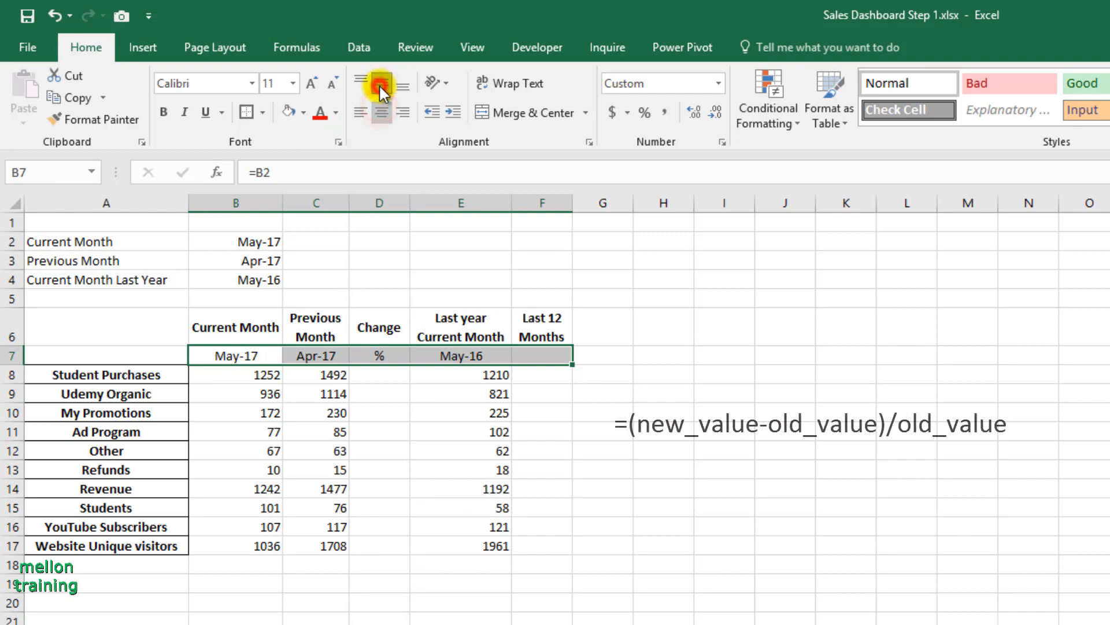
Enter the percentage change formula =(B8-C8)/C8 in D8 for Student Purchases
left_click(380, 373)
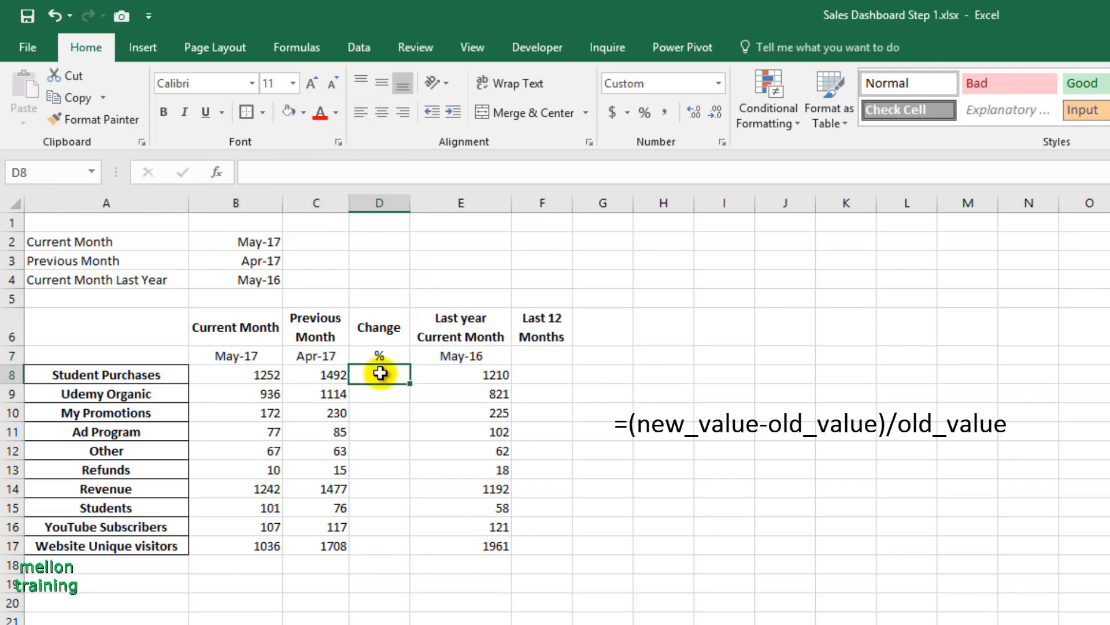
type("=(")
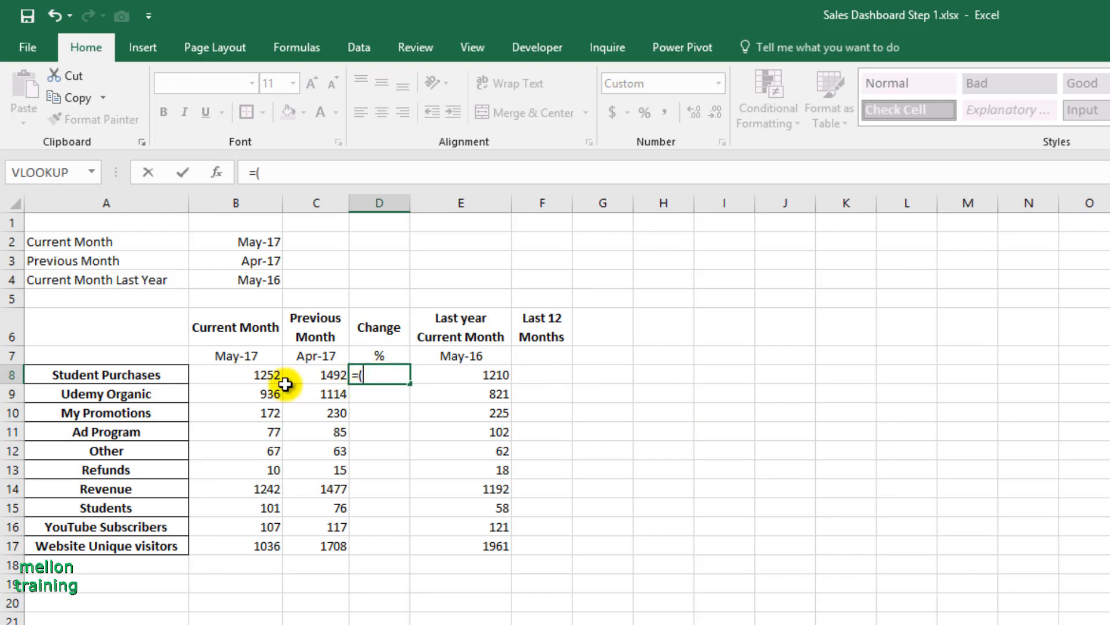
left_click(259, 375)
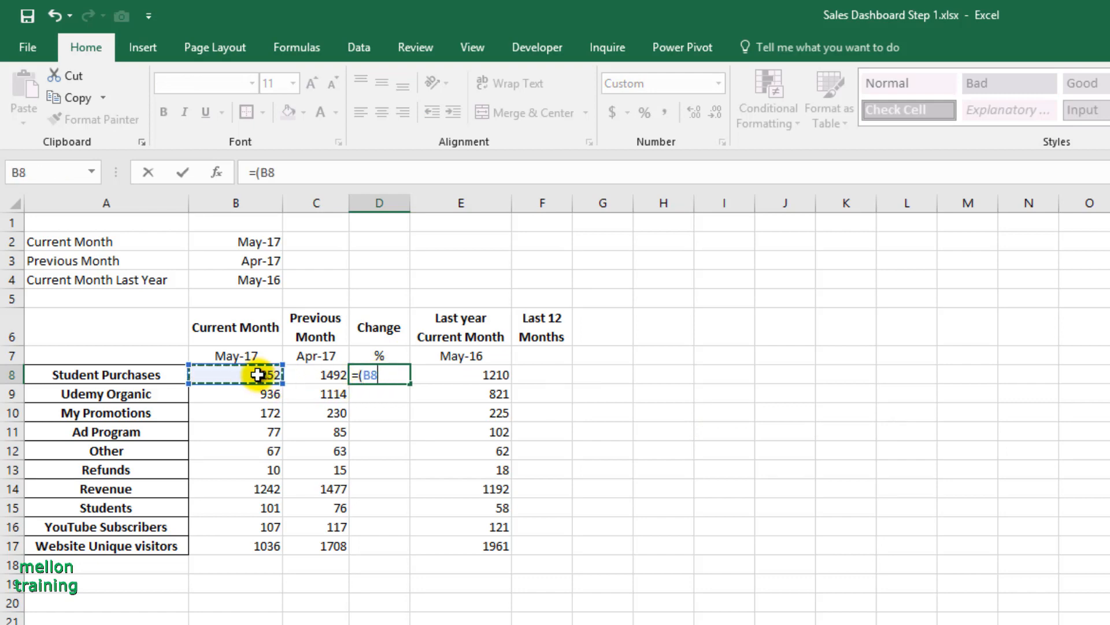
type("-")
left_click(314, 374)
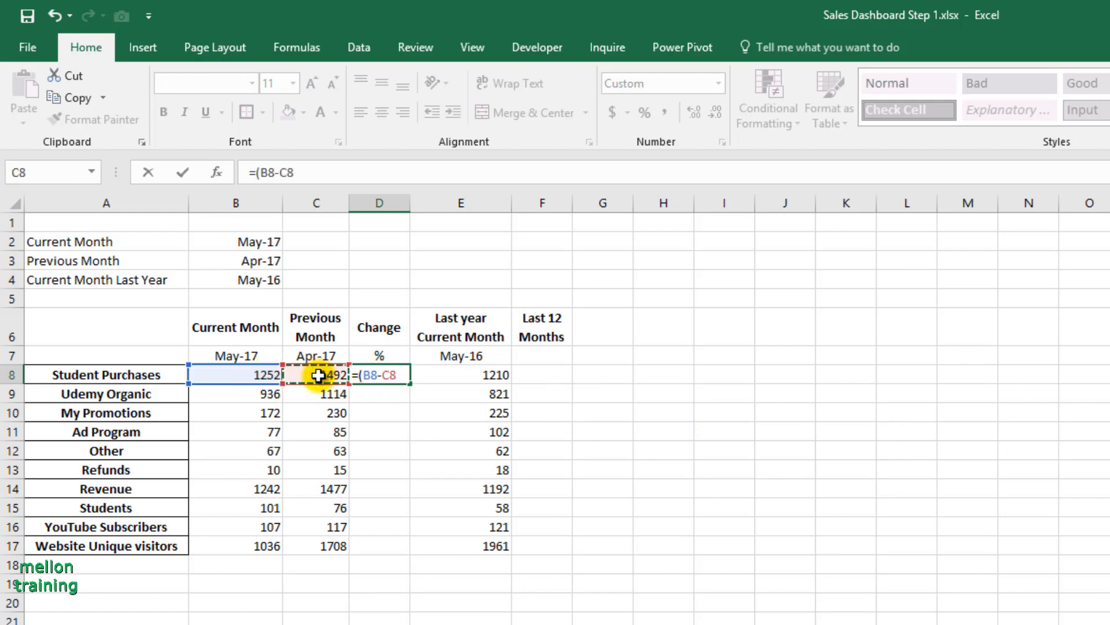
type(")/")
left_click(321, 376)
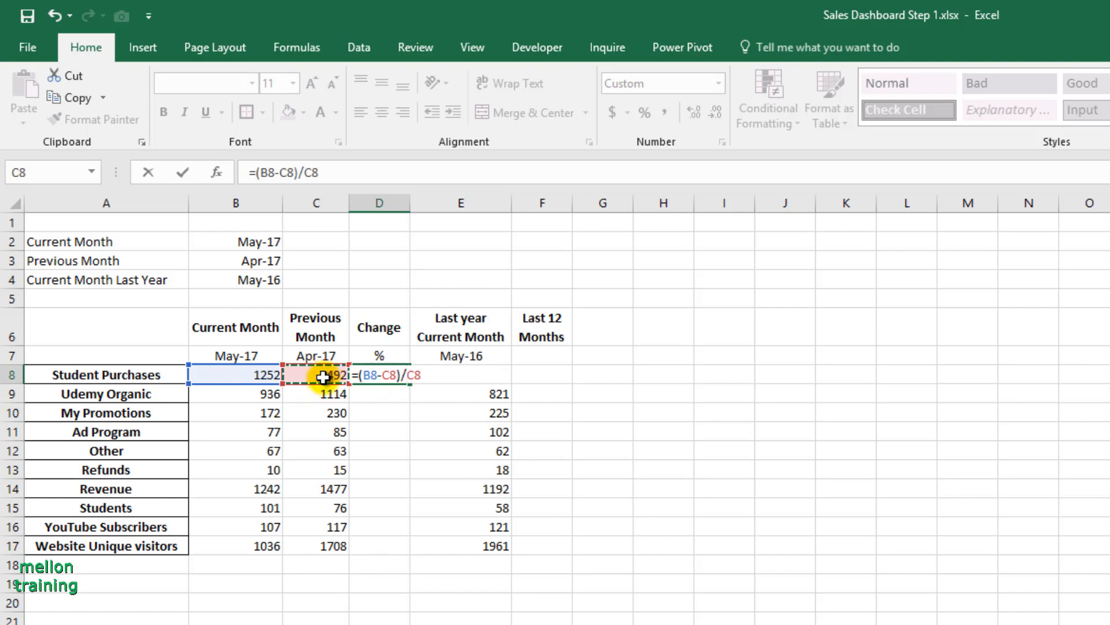
key("Return")
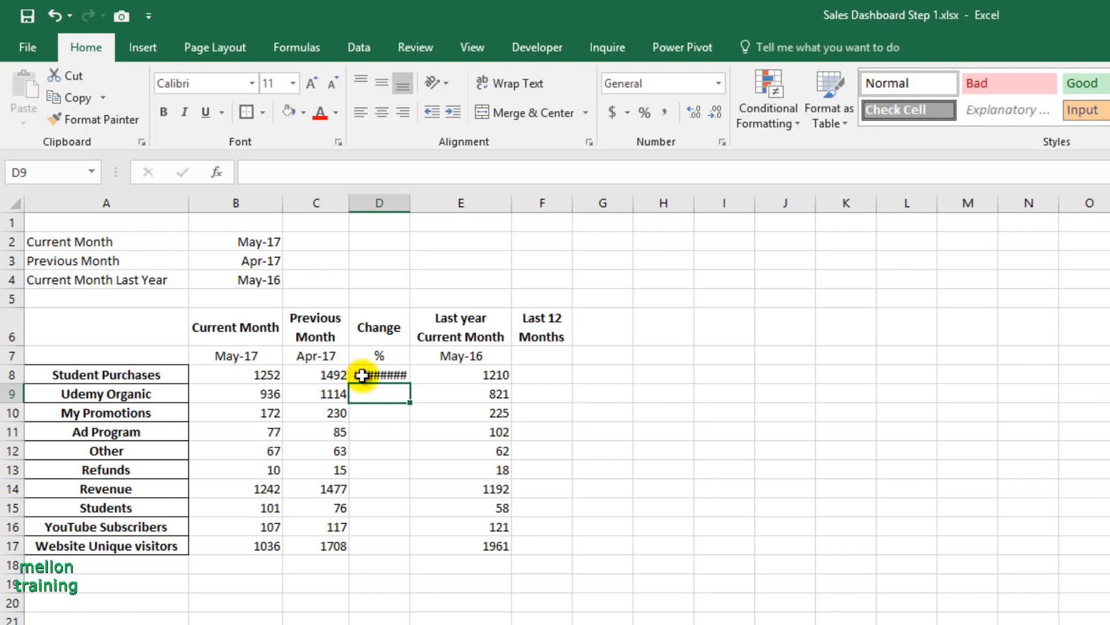
Format D8:D17 as percentages and fill the Change formula from D8 down through D17
left_click(381, 376)
left_click_drag(387, 375, 389, 543)
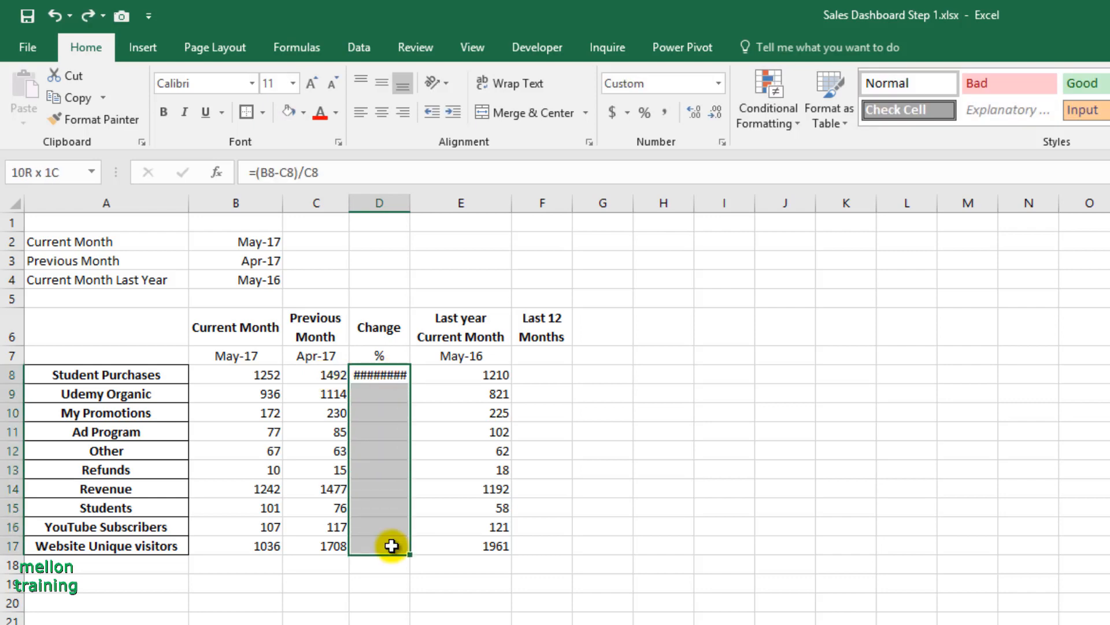
left_click(643, 111)
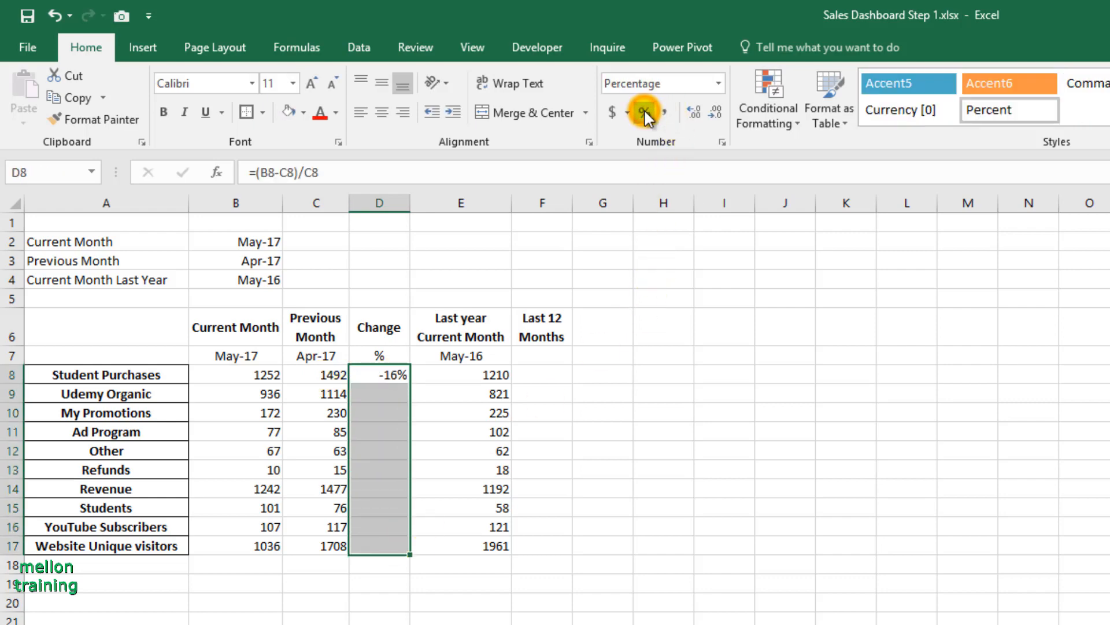
left_click(386, 377)
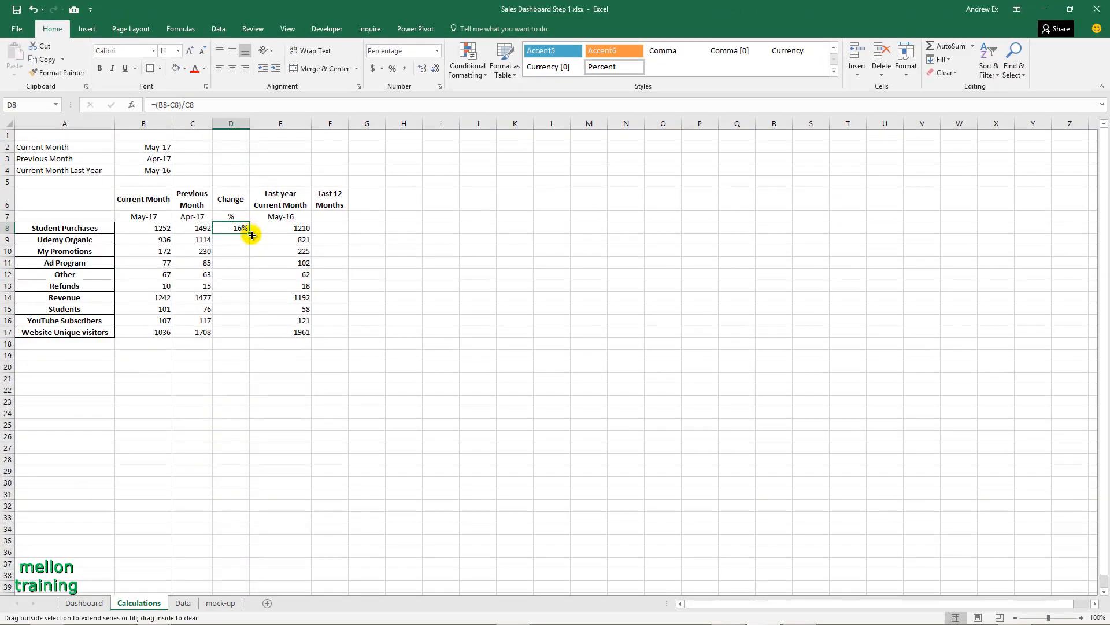
left_click_drag(252, 235, 241, 351)
left_click(227, 382)
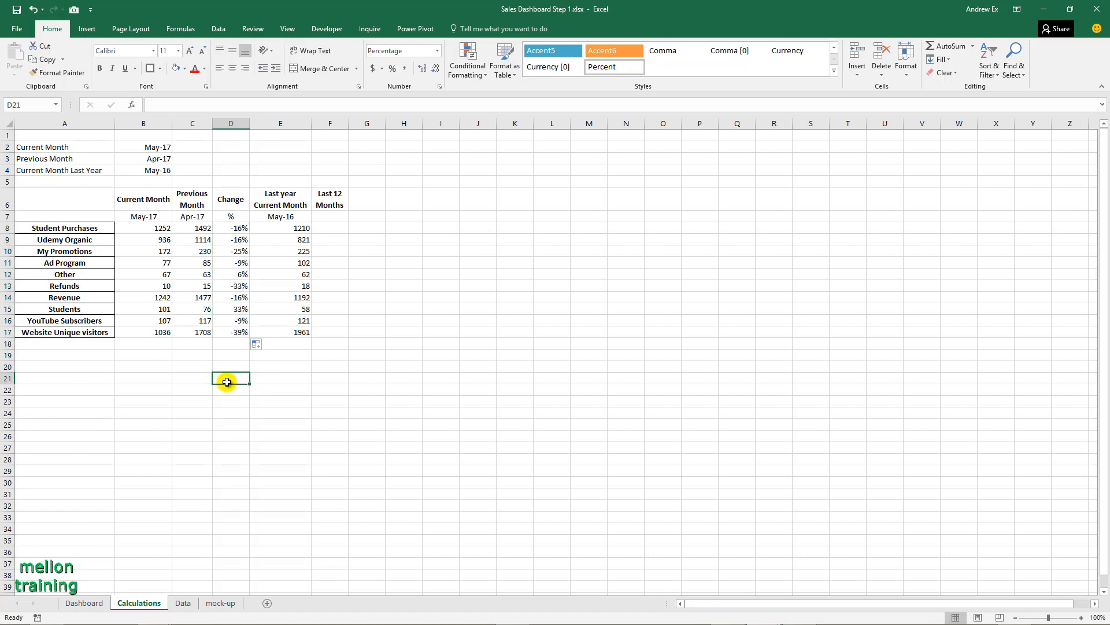
Test the Current Month selector in B2 by switching it to Jun-17 and back to May-17
left_click(163, 146)
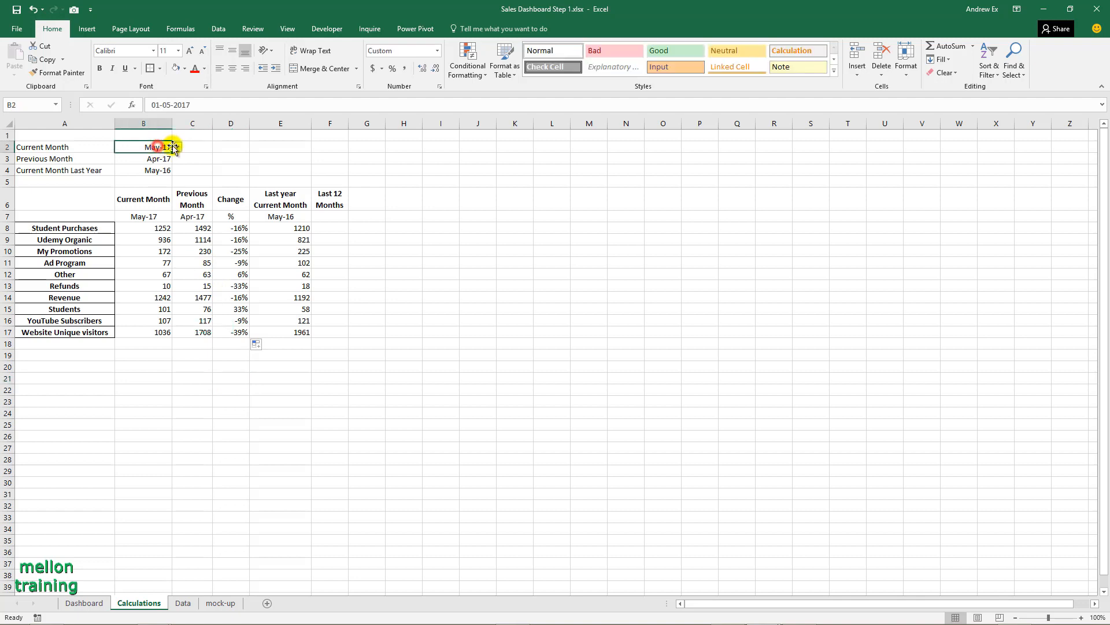
left_click(182, 146)
left_click(167, 146)
left_click(178, 147)
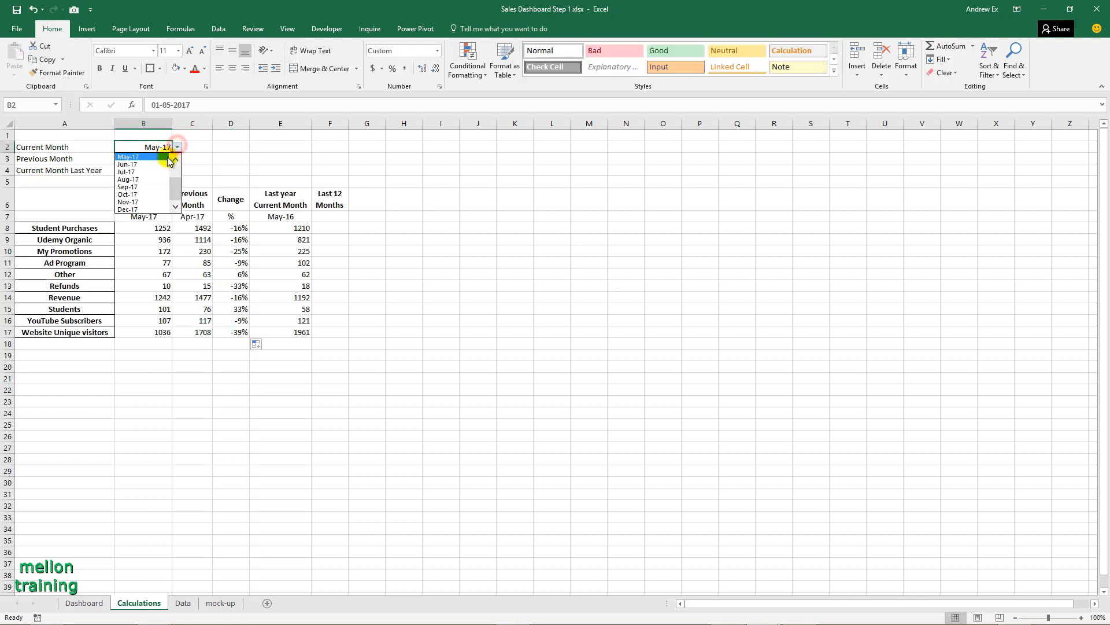
left_click(155, 165)
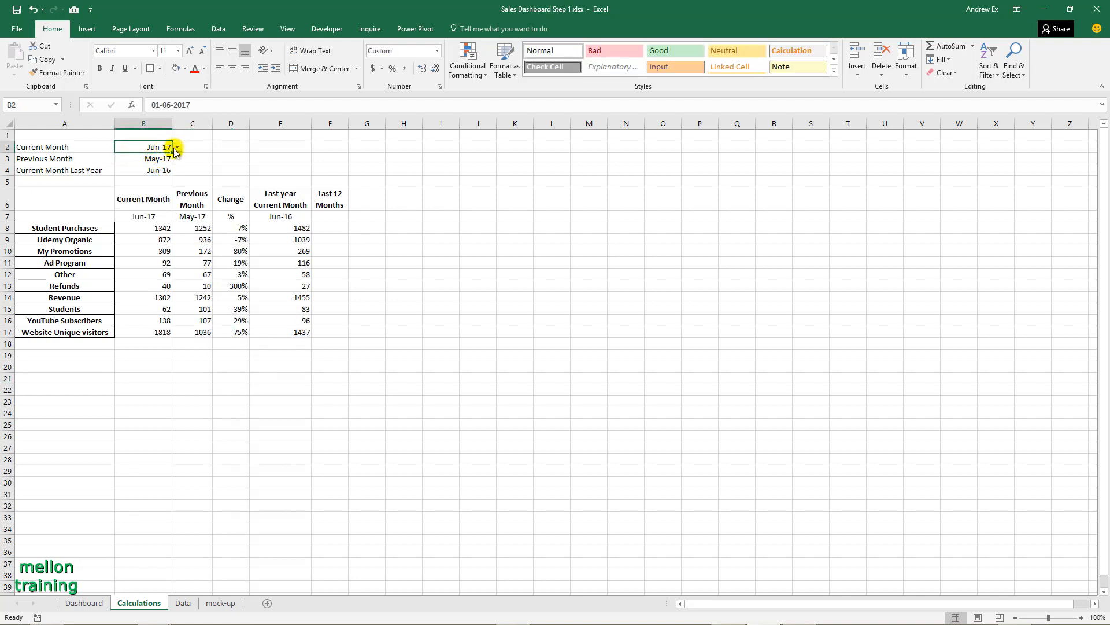
left_click(178, 147)
left_click(164, 159)
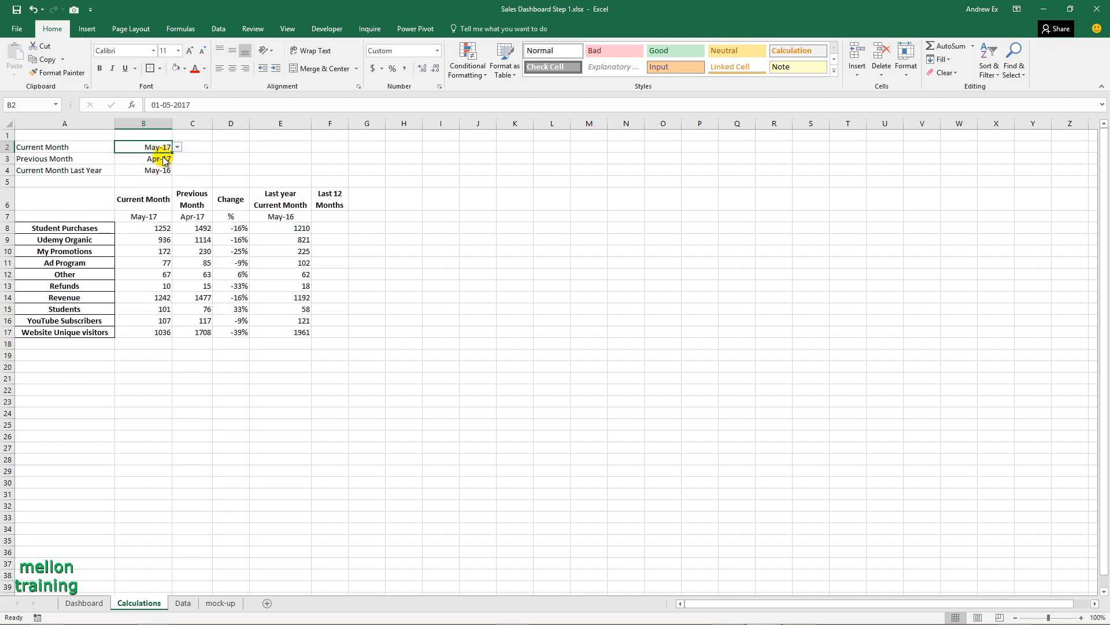
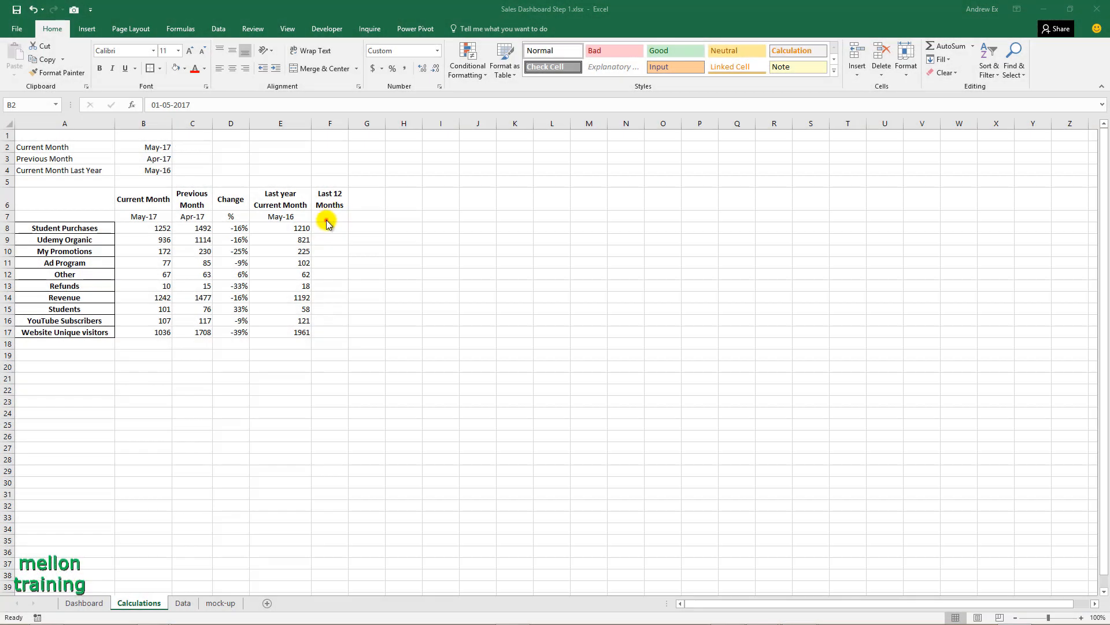
Enter the heading Total in F7 and link G7 to the current month with =B7
left_click(330, 217)
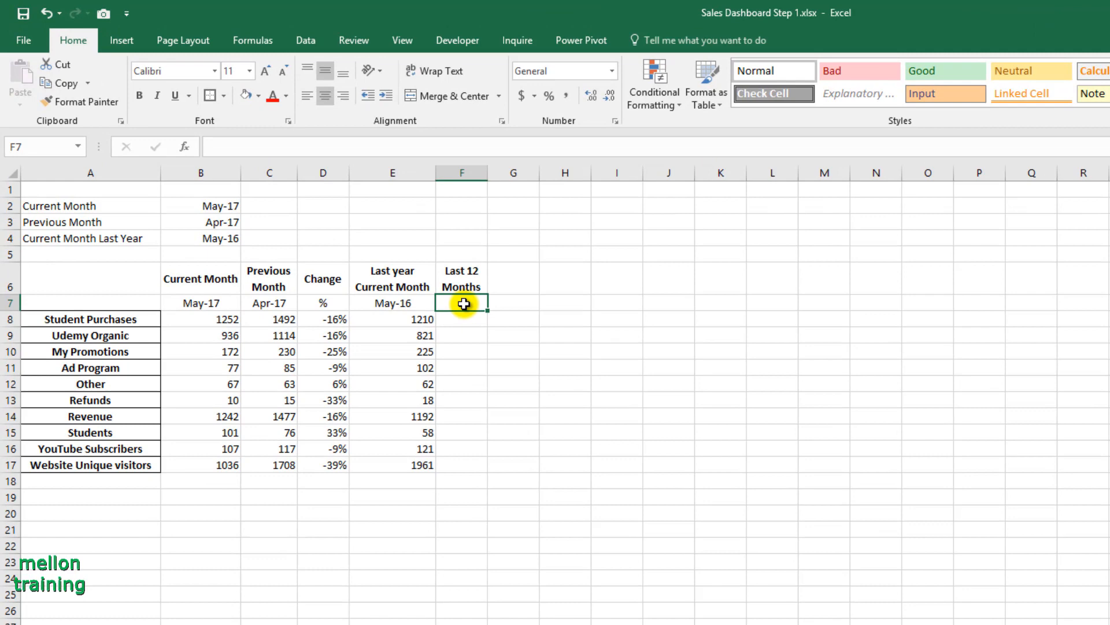
double_click(464, 304)
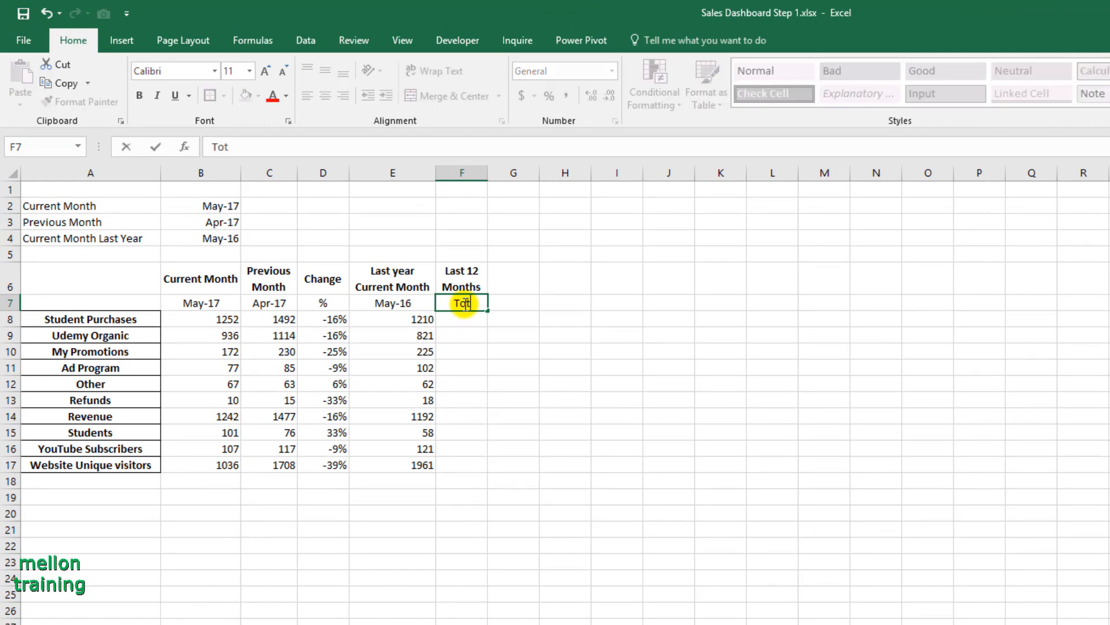
key("ctrl+Return")
left_click(515, 303)
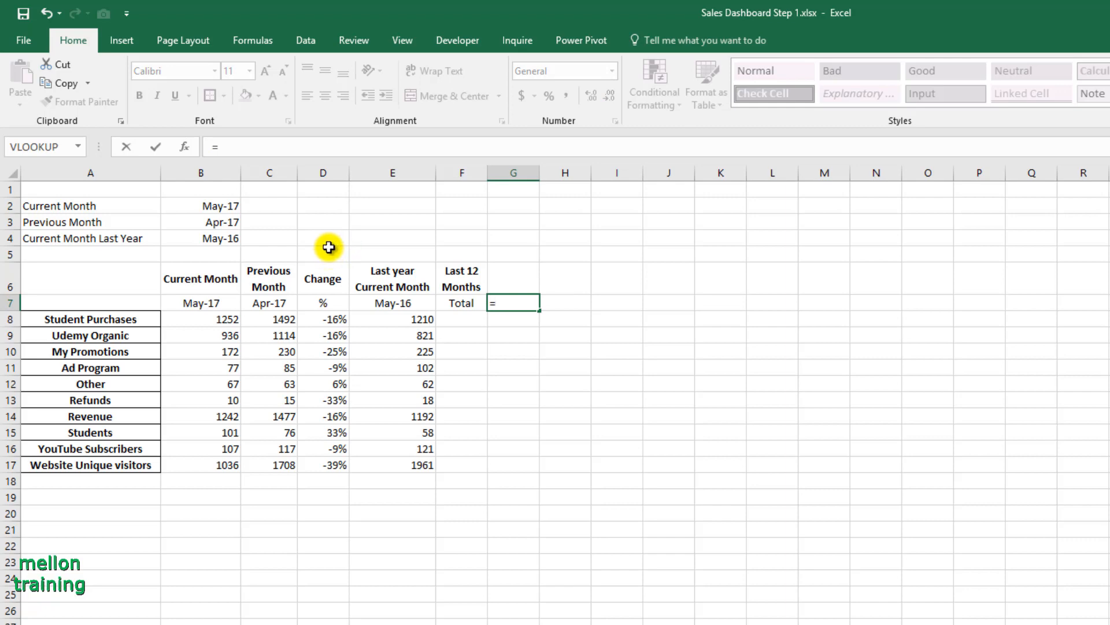
left_click(223, 304)
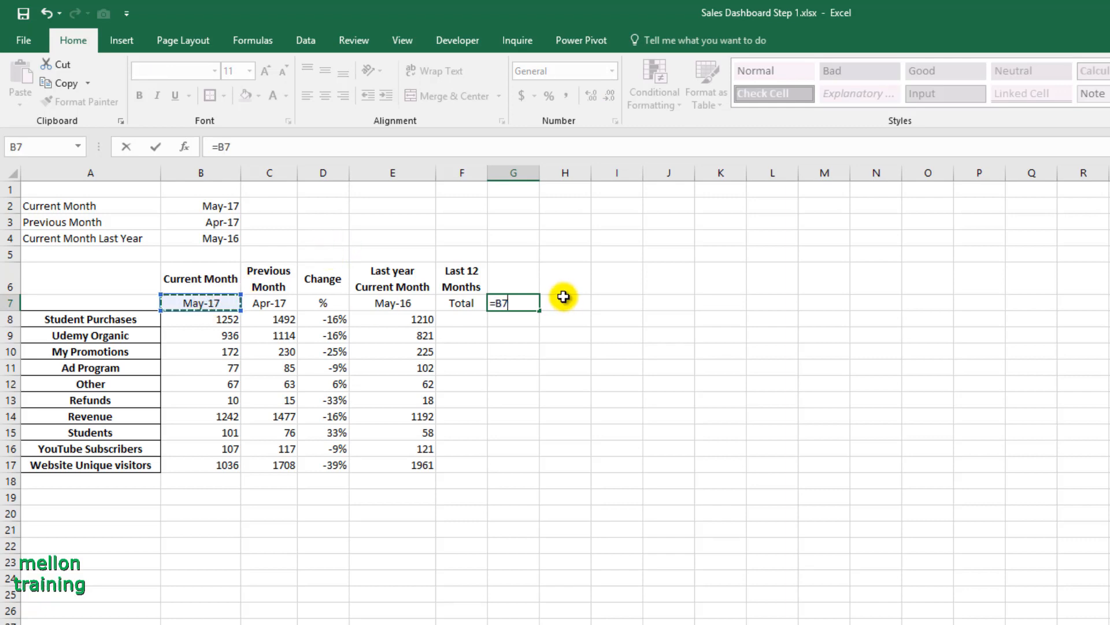
key("Return")
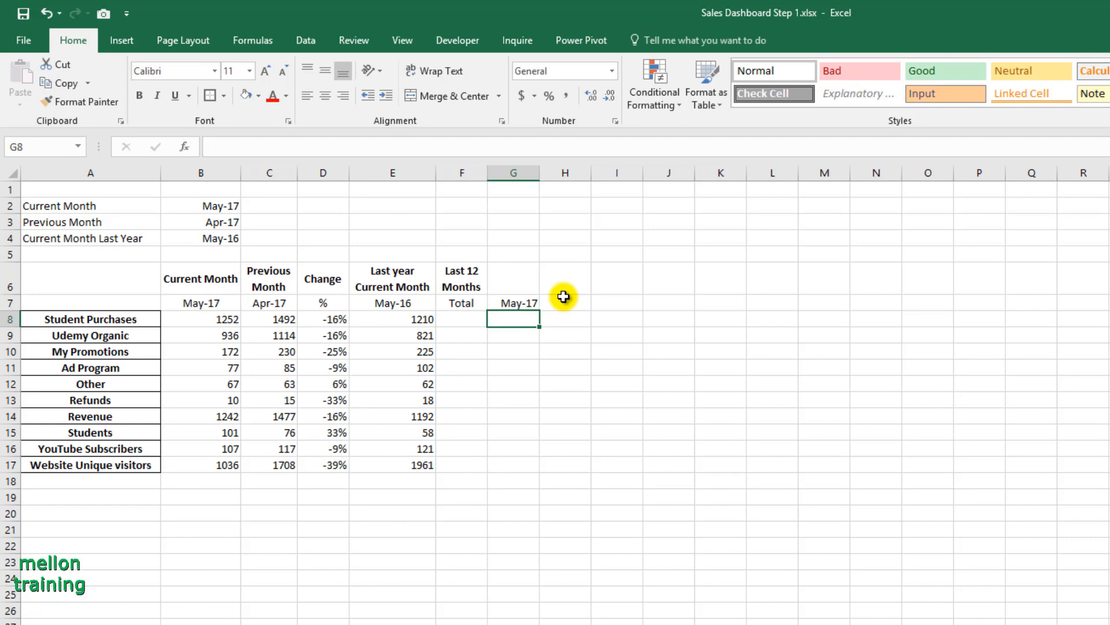
Enter =EOMONTH(G7,-2)+1 in H7 and fill it across through R7 for the preceding months
left_click(567, 303)
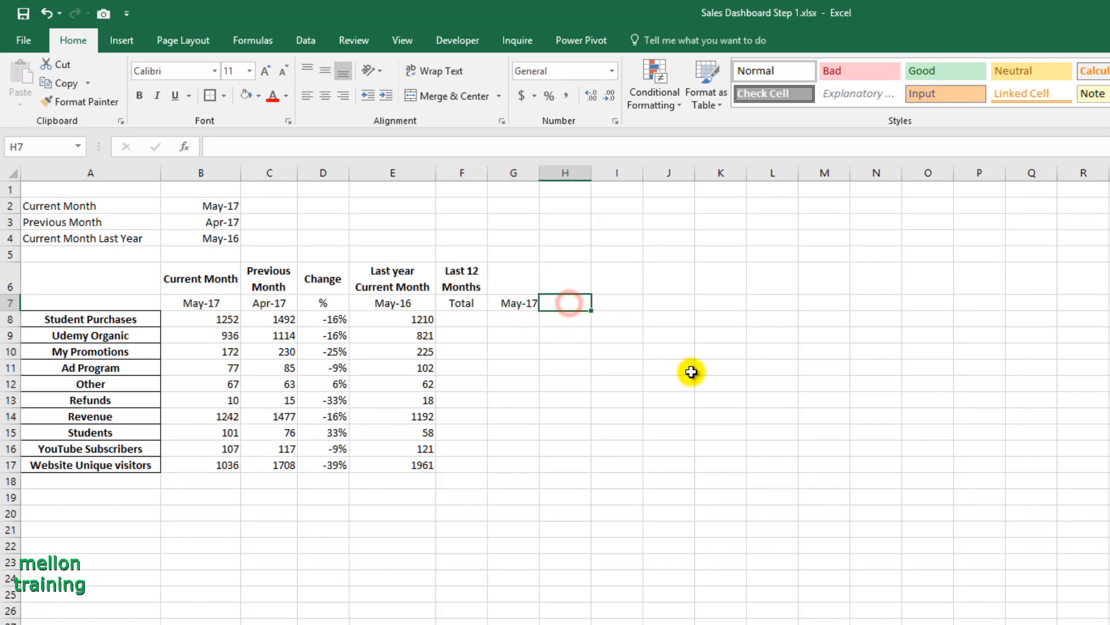
type("=EO")
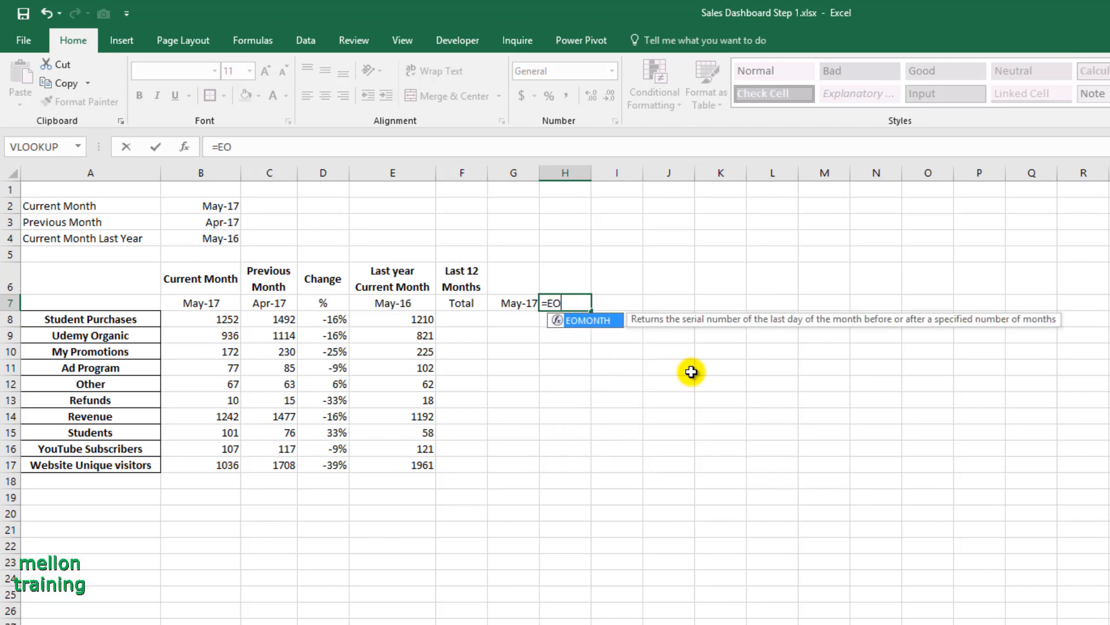
key("Tab")
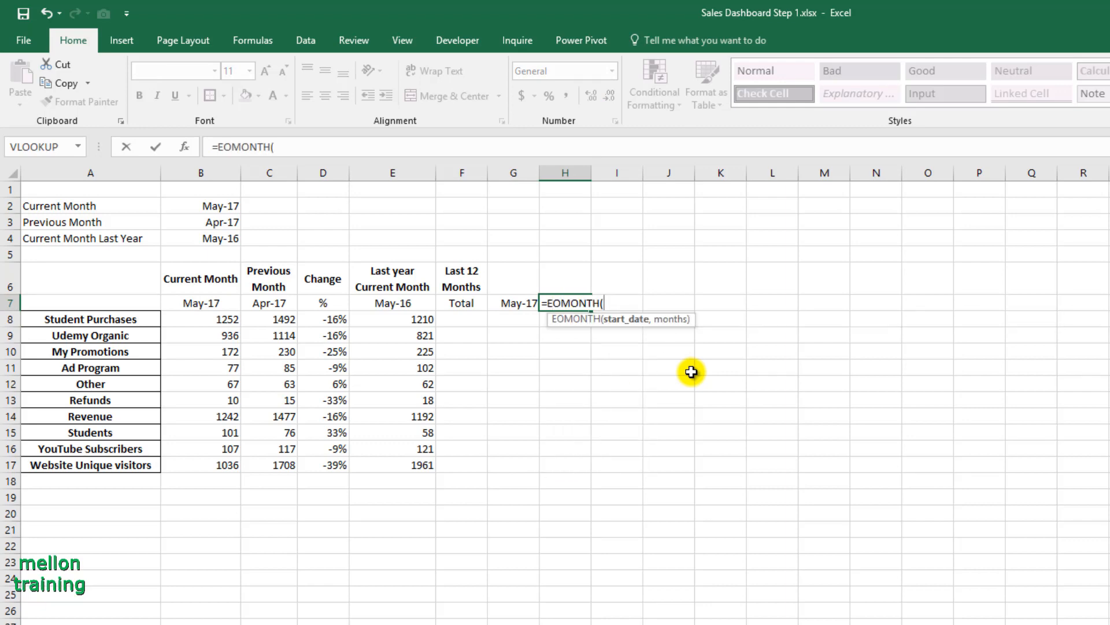
type("g7")
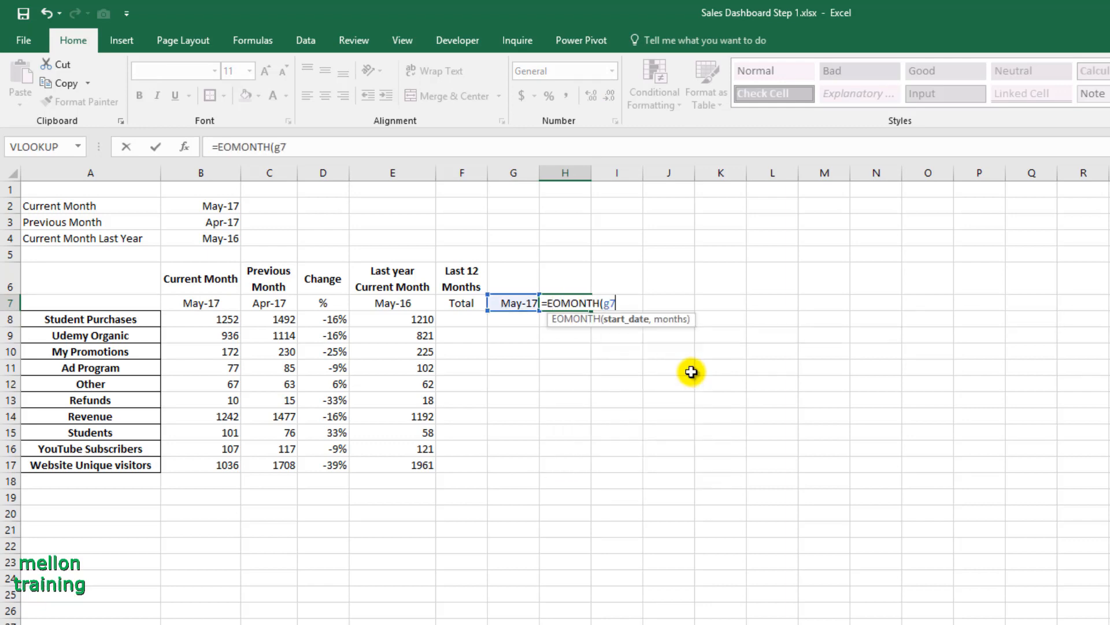
type(",-2)+1")
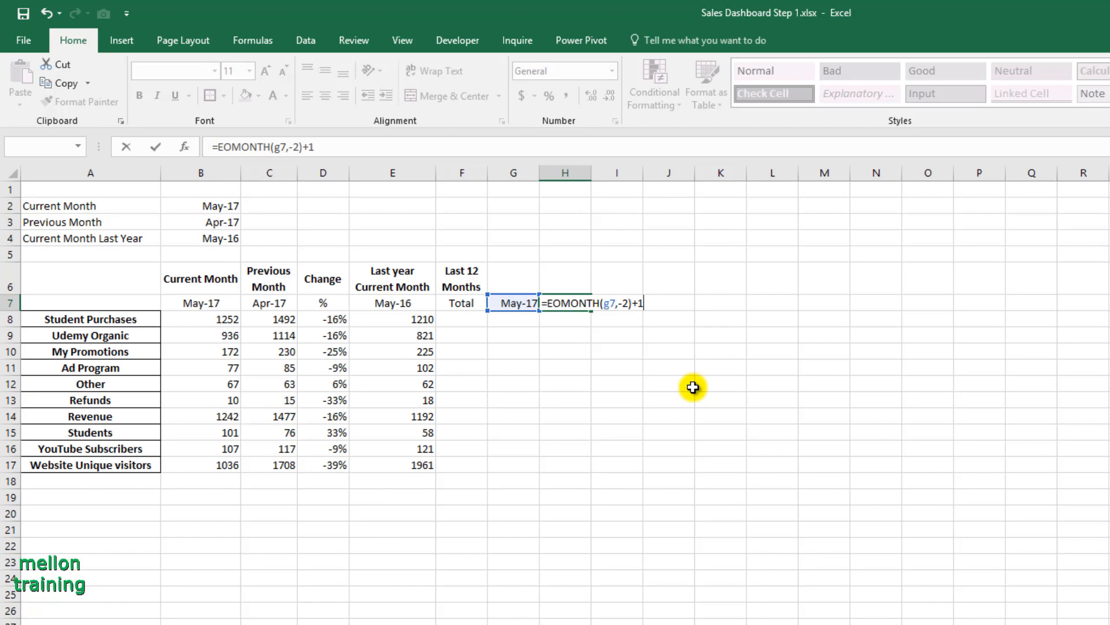
key("Return")
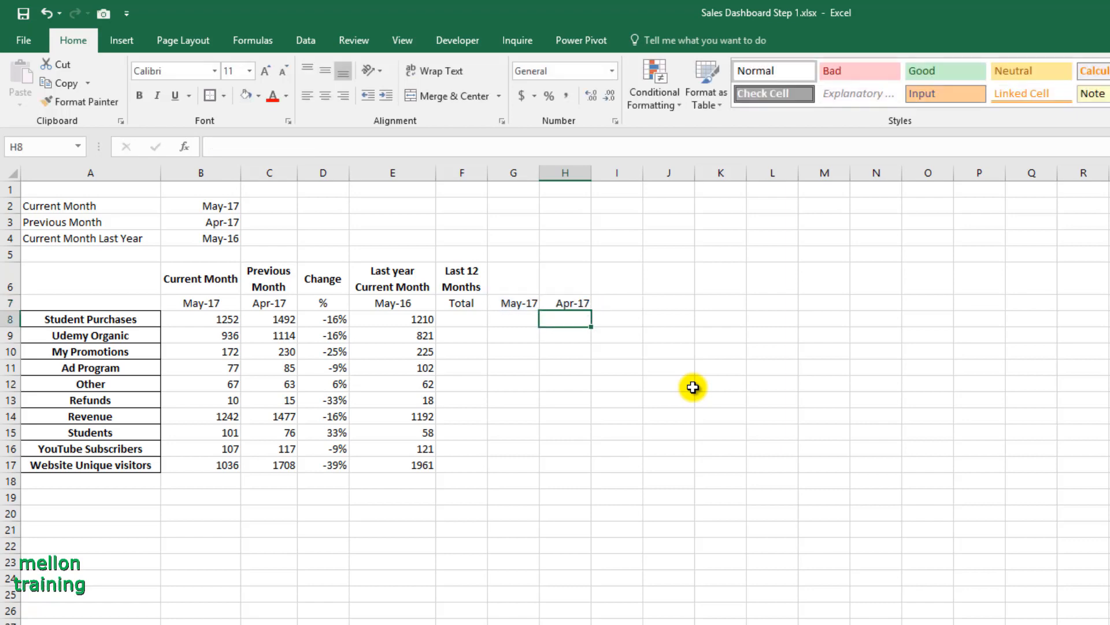
left_click(570, 303)
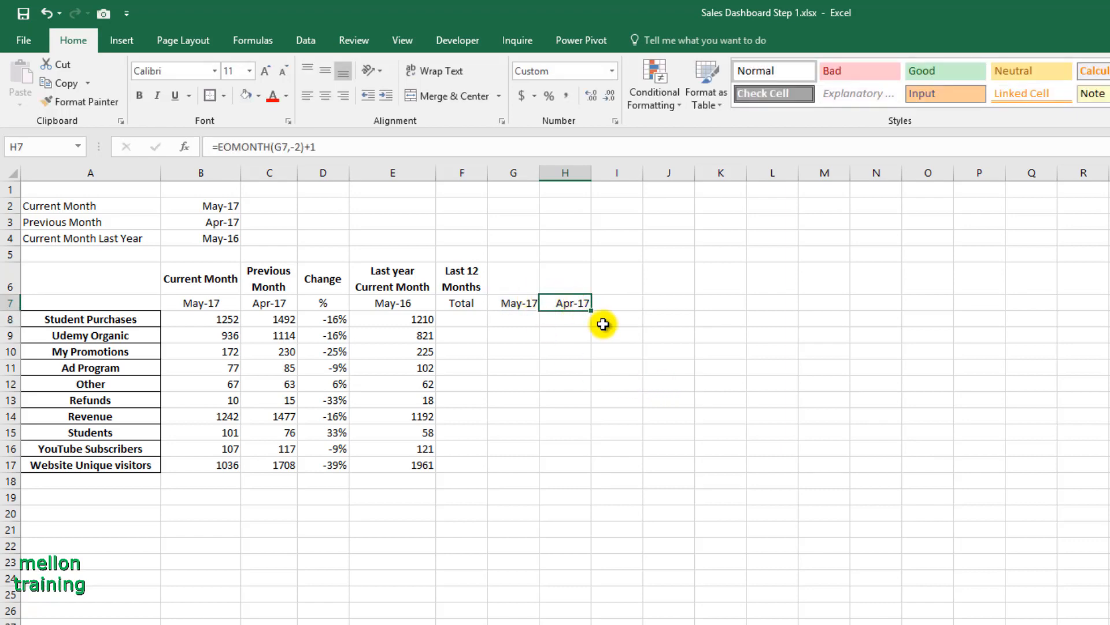
left_click_drag(595, 312, 1083, 303)
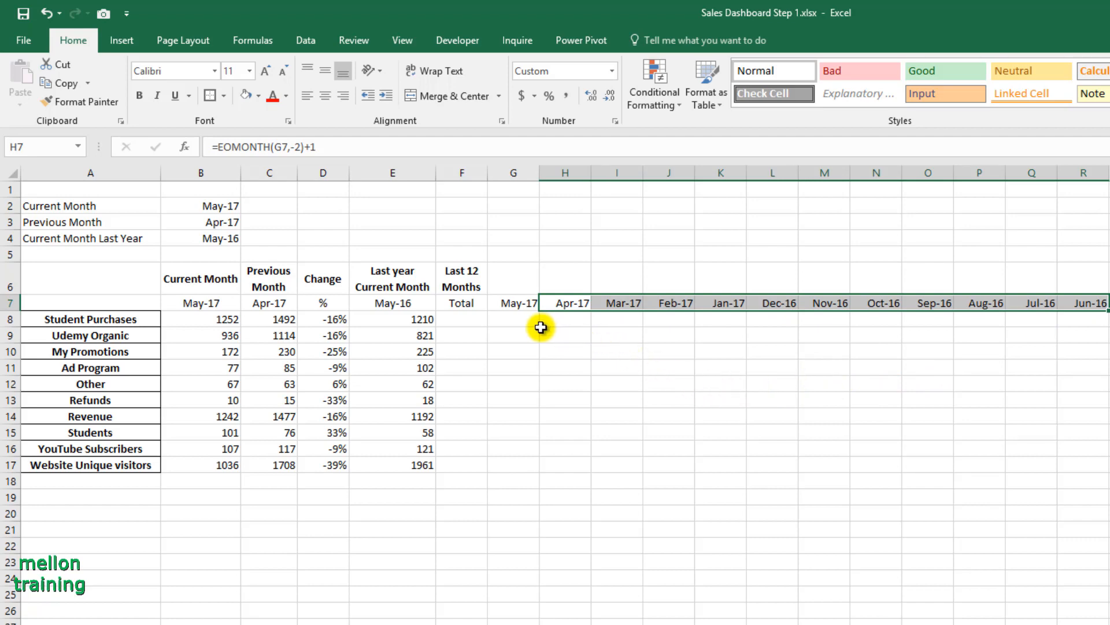
Link G8 to the current month's value with =B8 and fill it down through G17
left_click(519, 322)
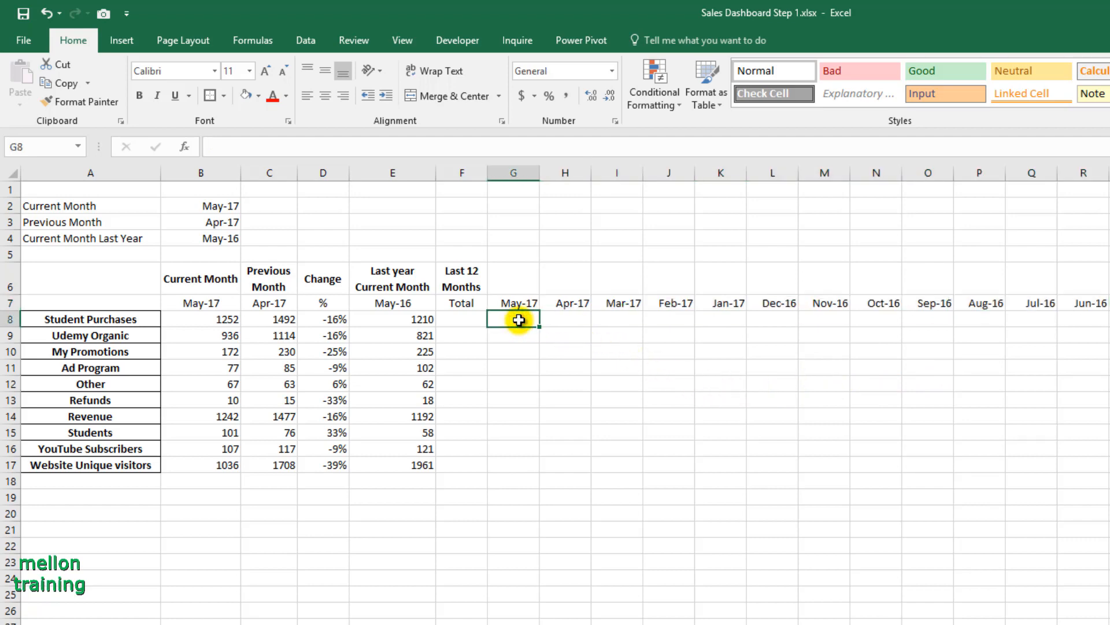
type("=")
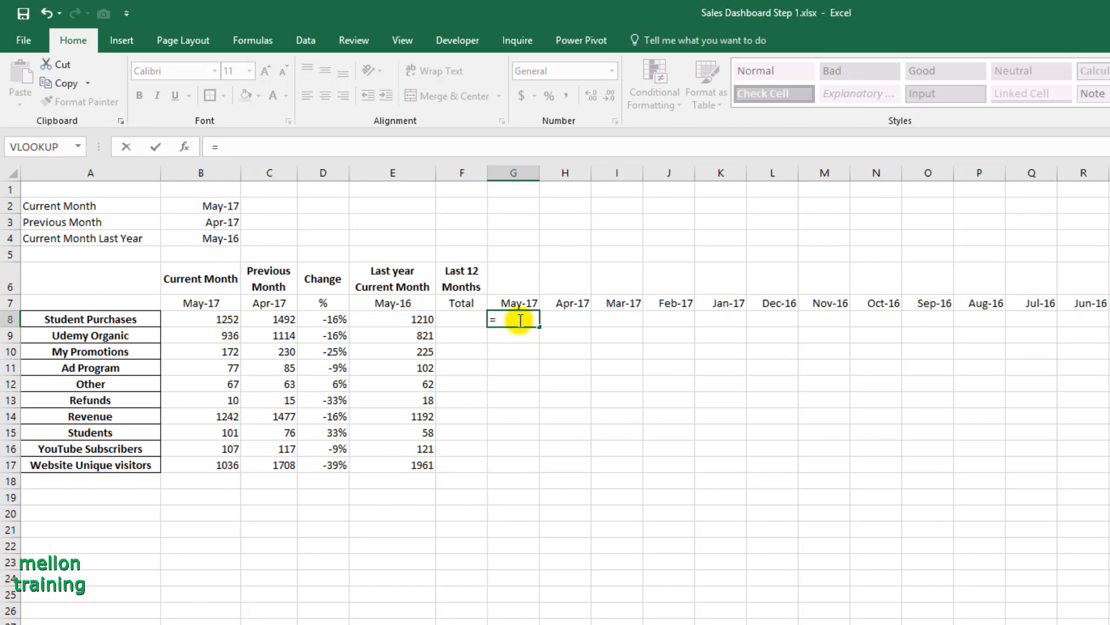
left_click(226, 319)
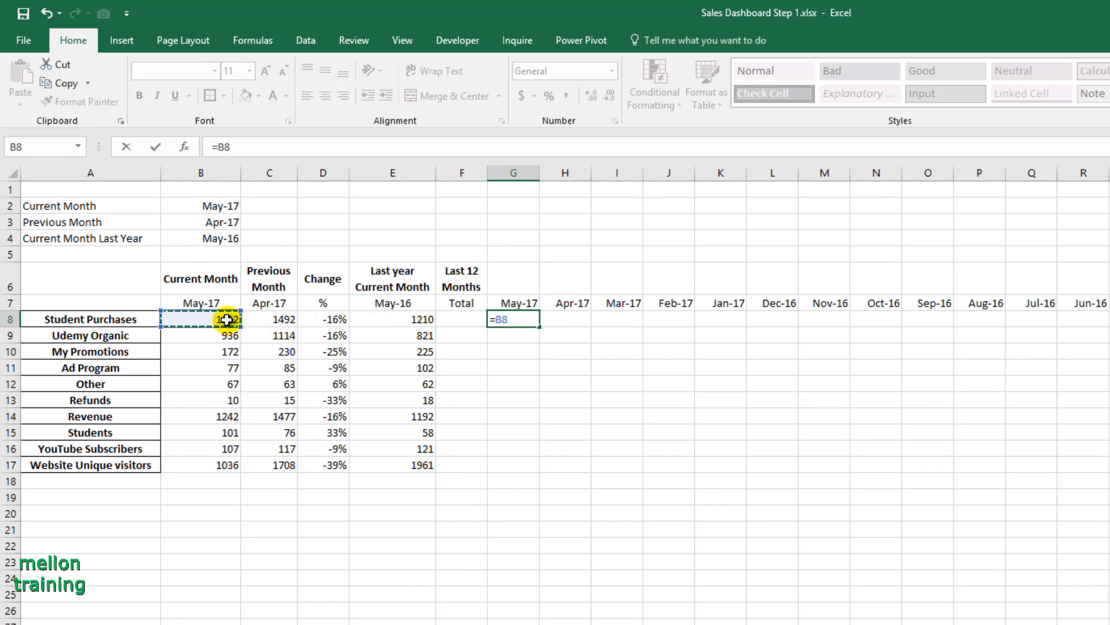
key("Return")
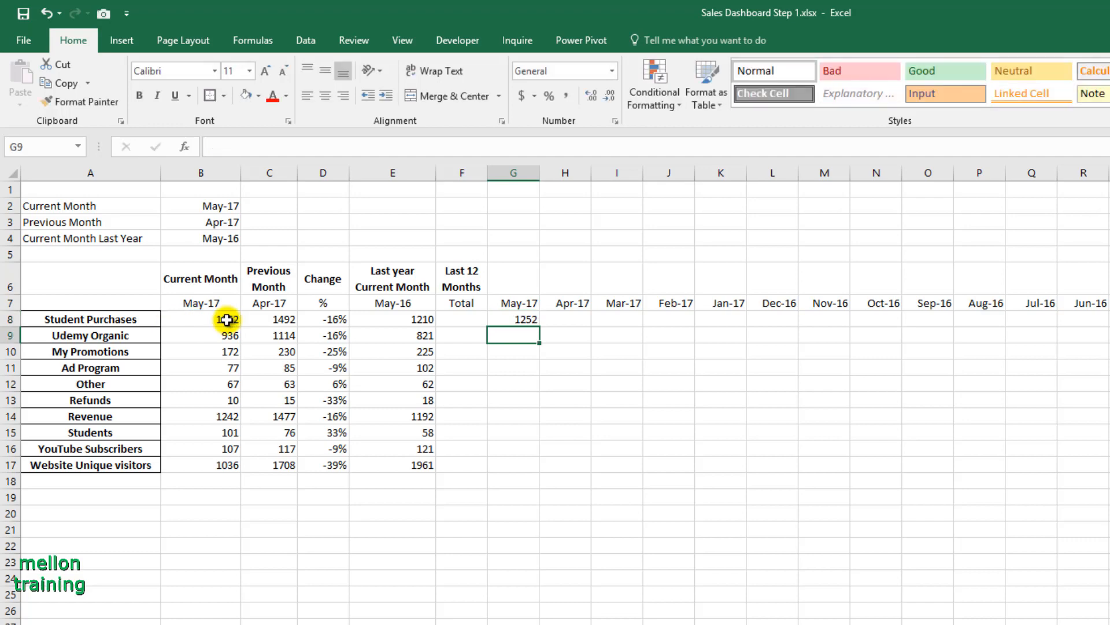
left_click(523, 319)
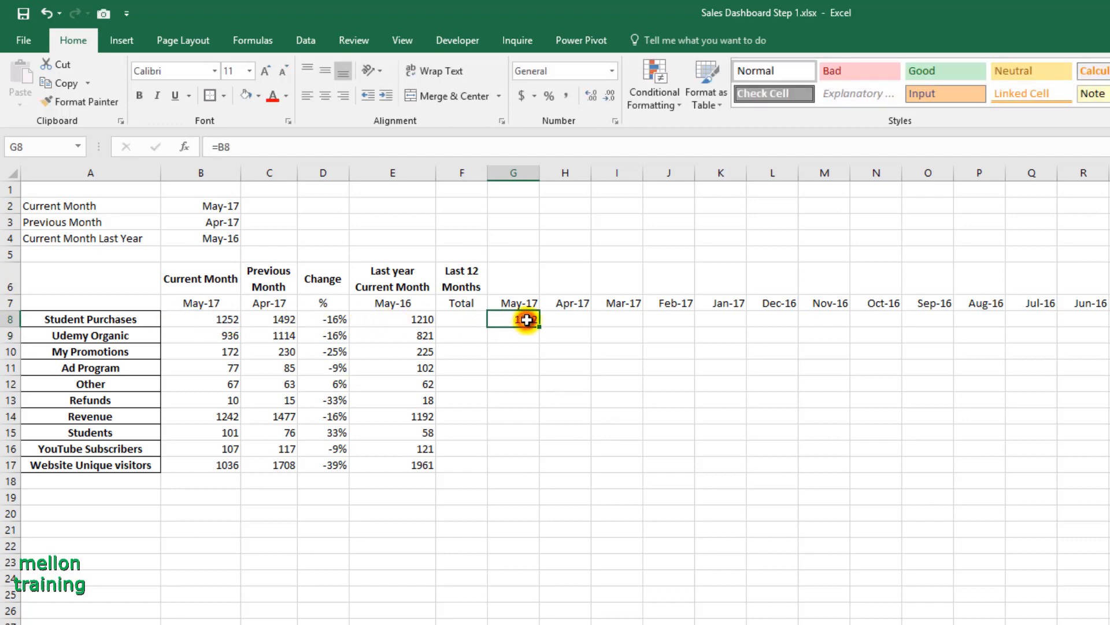
left_click_drag(541, 327, 546, 466)
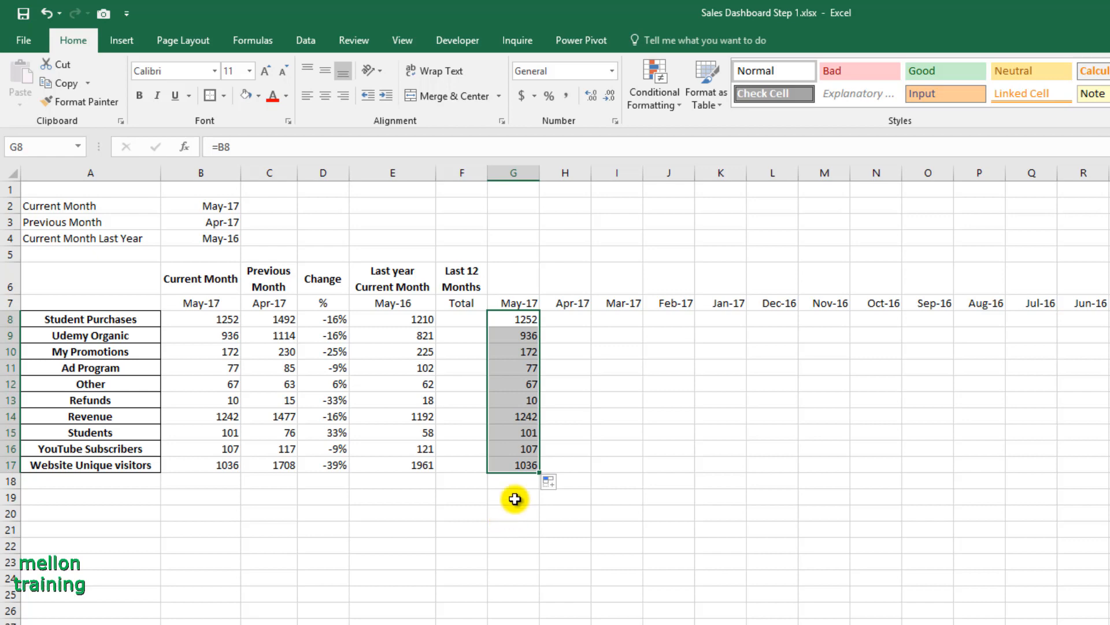
Link H8 to the previous month's value with =C8 and fill it down through H17
left_click(573, 322)
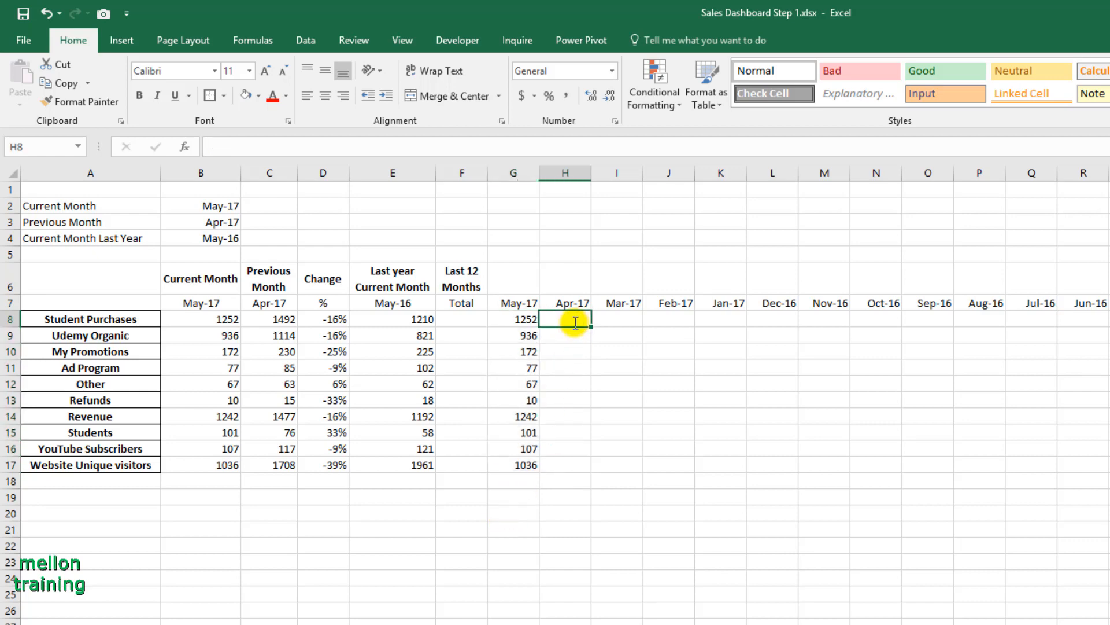
type("=")
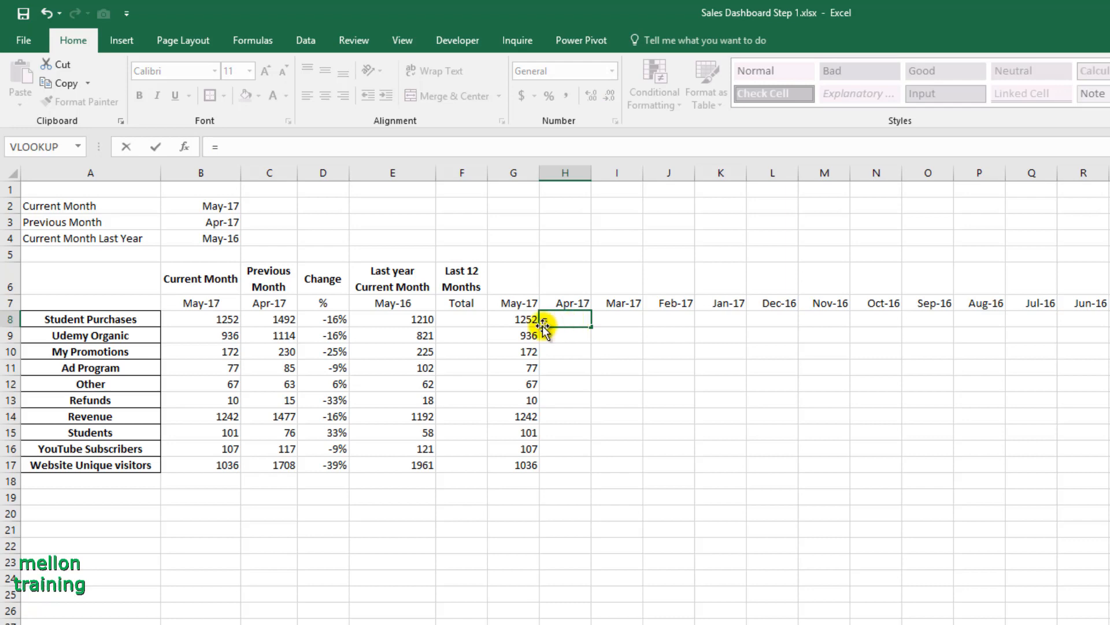
left_click(276, 319)
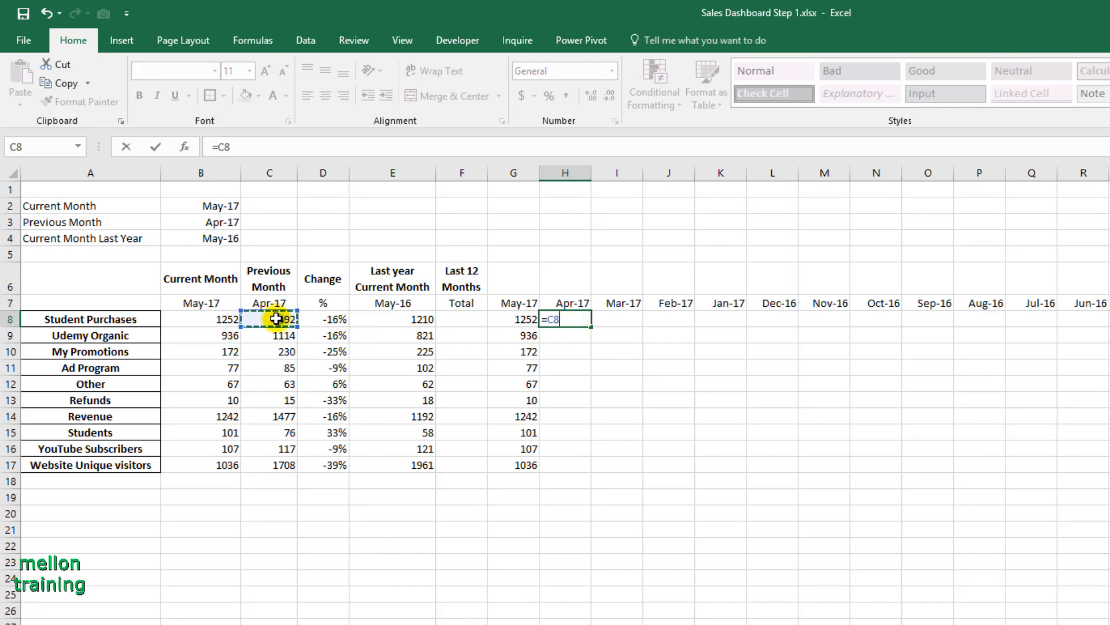
key("Return")
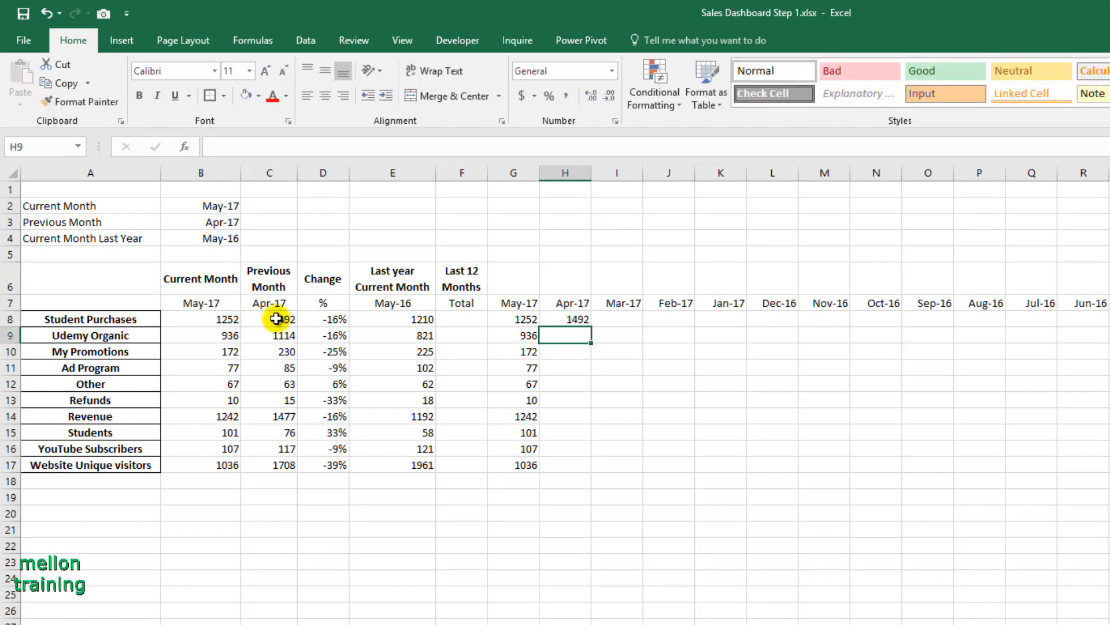
left_click(569, 319)
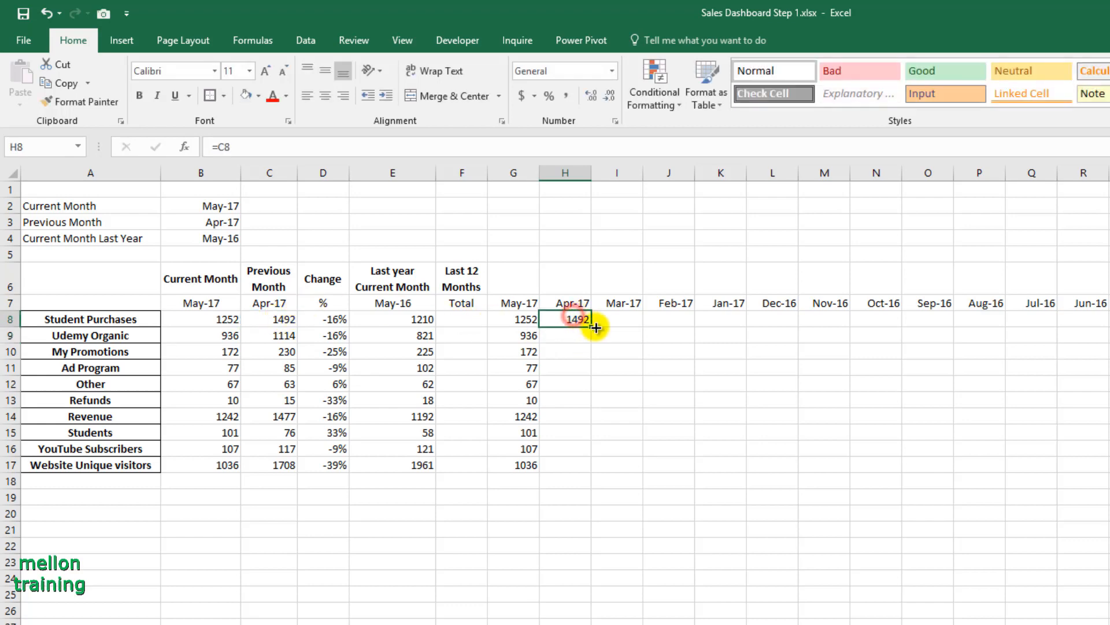
left_click_drag(591, 327, 594, 365)
left_click_drag(595, 459, 586, 466)
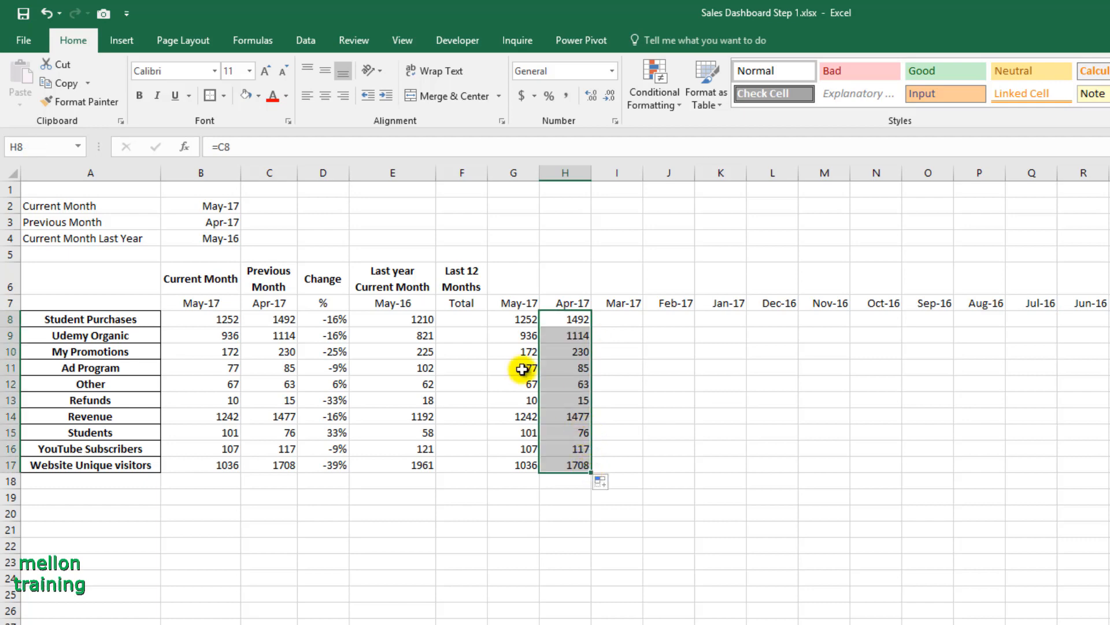
Merge and center the Last 12 Months heading across F6:R6
left_click_drag(489, 278, 1101, 278)
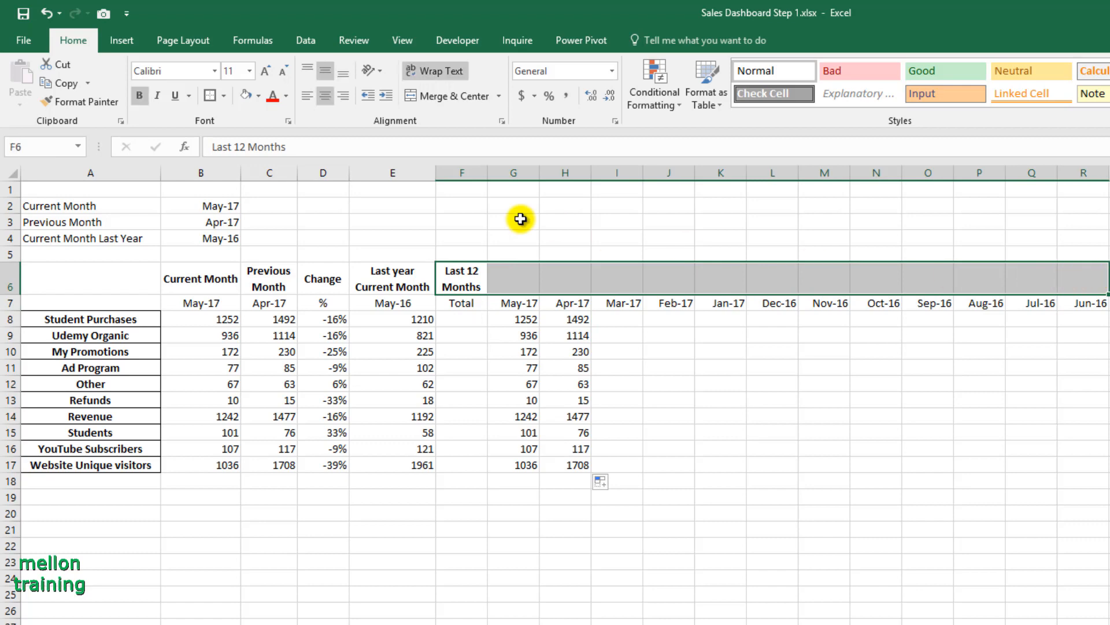
left_click(457, 96)
left_click(608, 323)
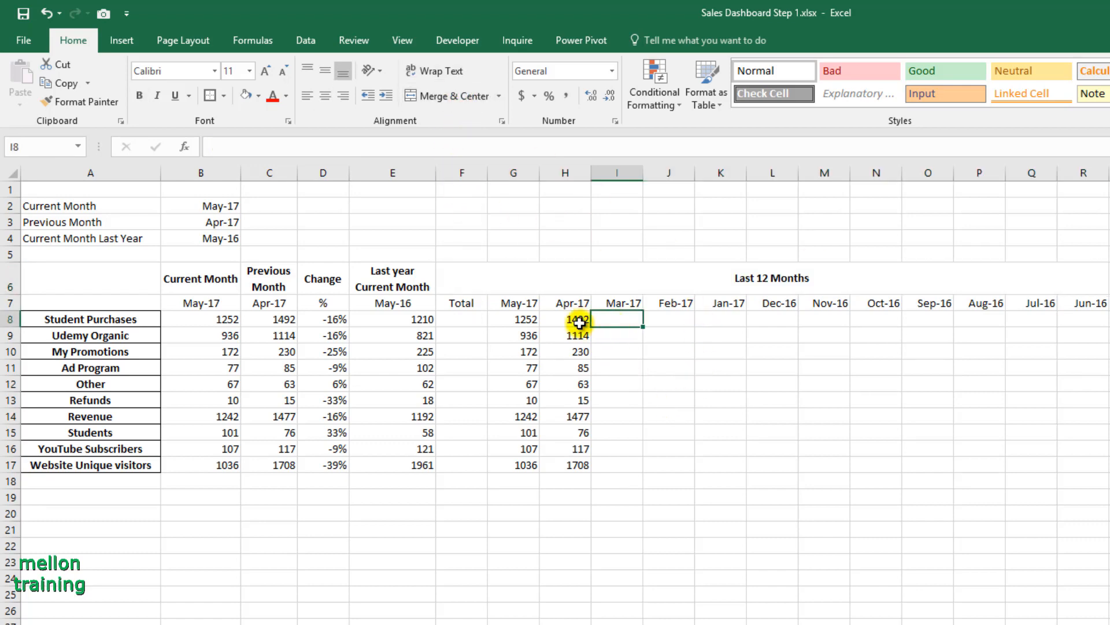
Copy the SUMPRODUCT formula from B8 into I8 under Mar-17
left_click(227, 323)
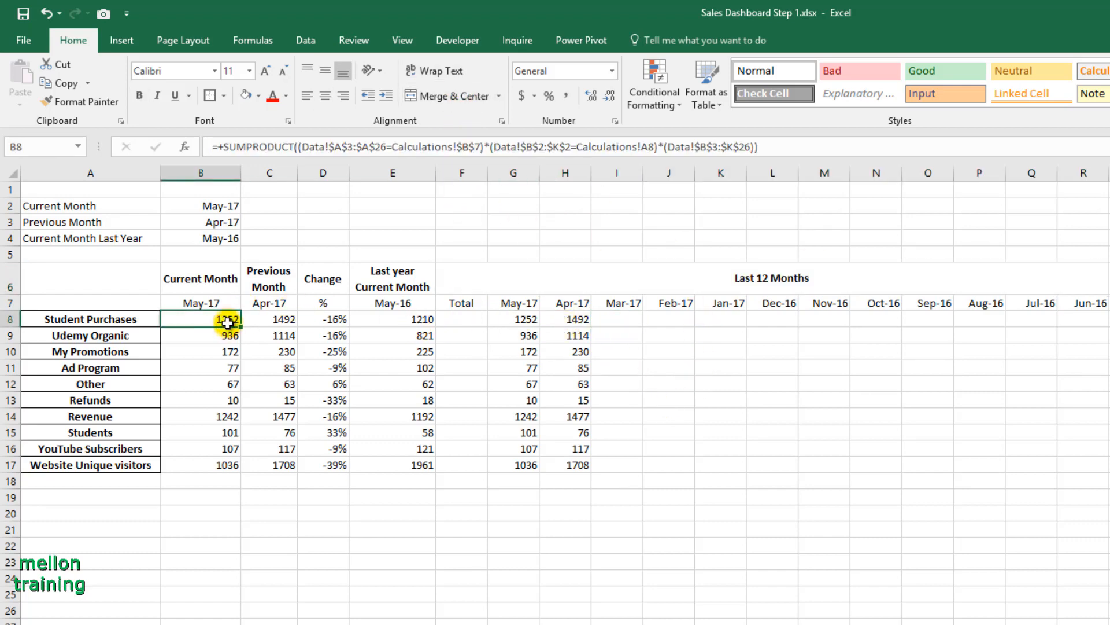
key("ctrl+c")
left_click(617, 318)
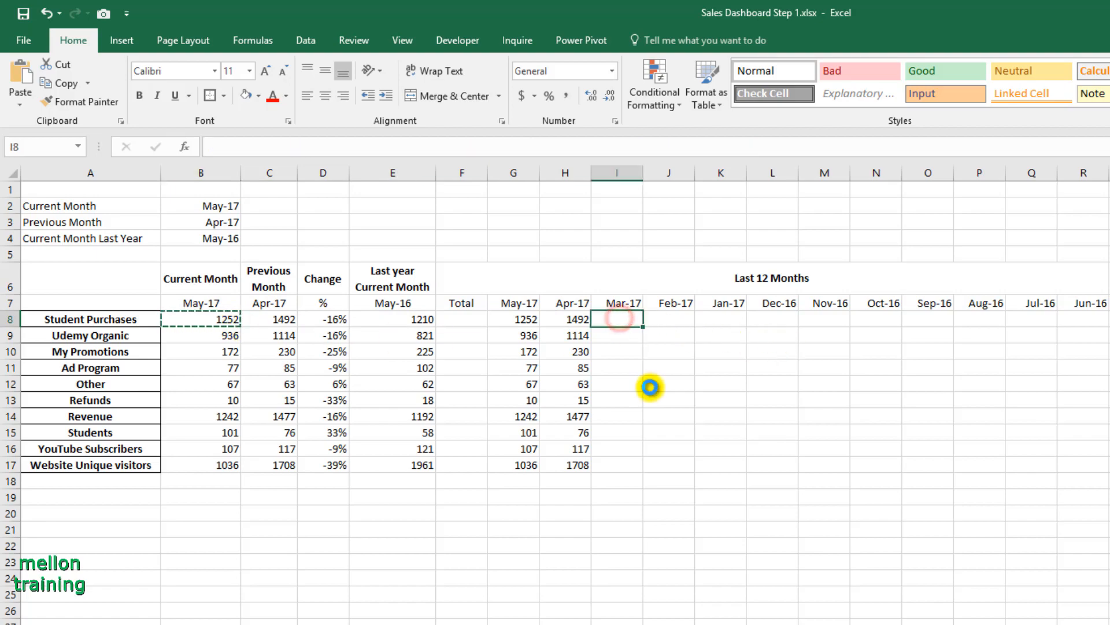
key("ctrl+v")
Change the I8 formula's month reference to $I$7 and its metric reference to A8, and fill it down through I17
key("F2")
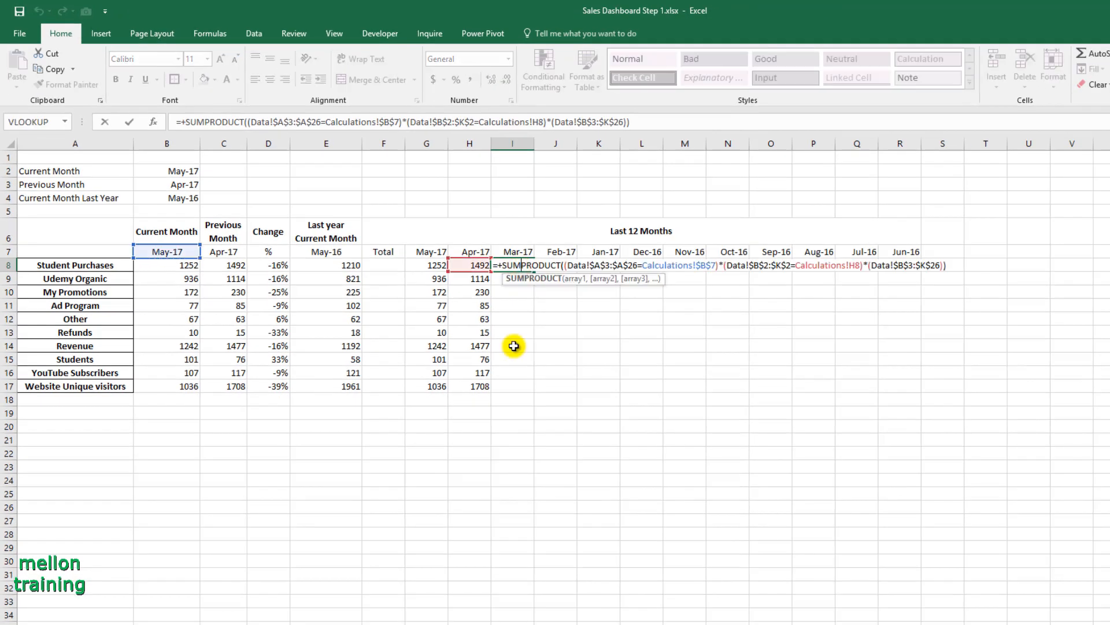
left_click(706, 265)
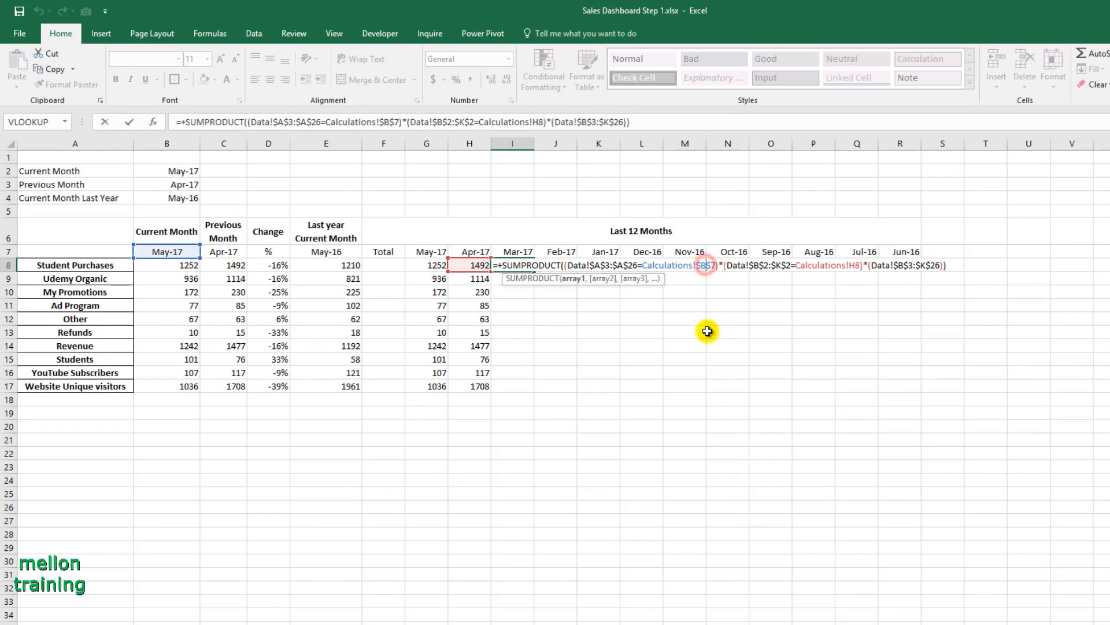
key("BackSpace")
type("I")
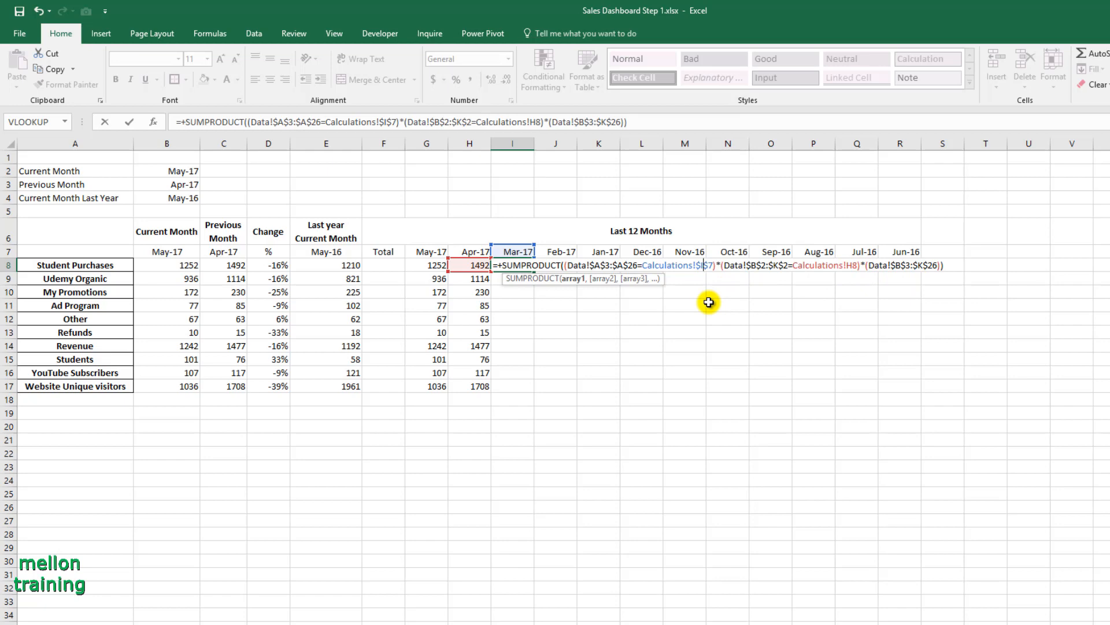
key("BackSpace")
type("A")
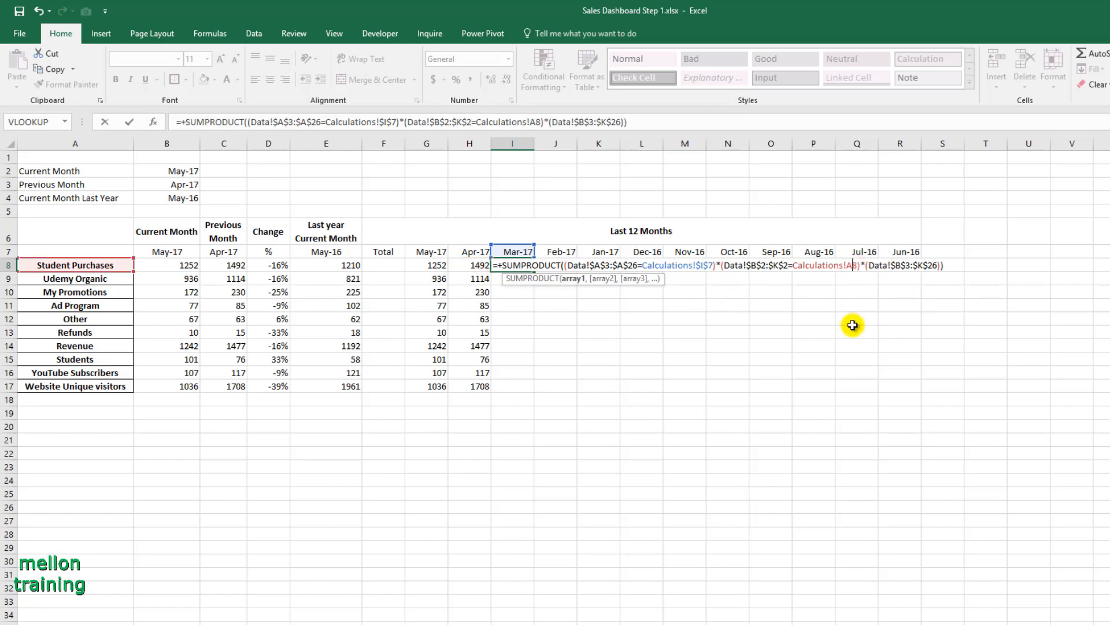
key("Return")
left_click_drag(520, 267, 534, 389)
Copy the SUMPRODUCT formula from I8 into J8 under Feb-17
left_click(561, 265)
left_click(520, 265)
key("ctrl+c")
left_click(560, 266)
key("ctrl+v")
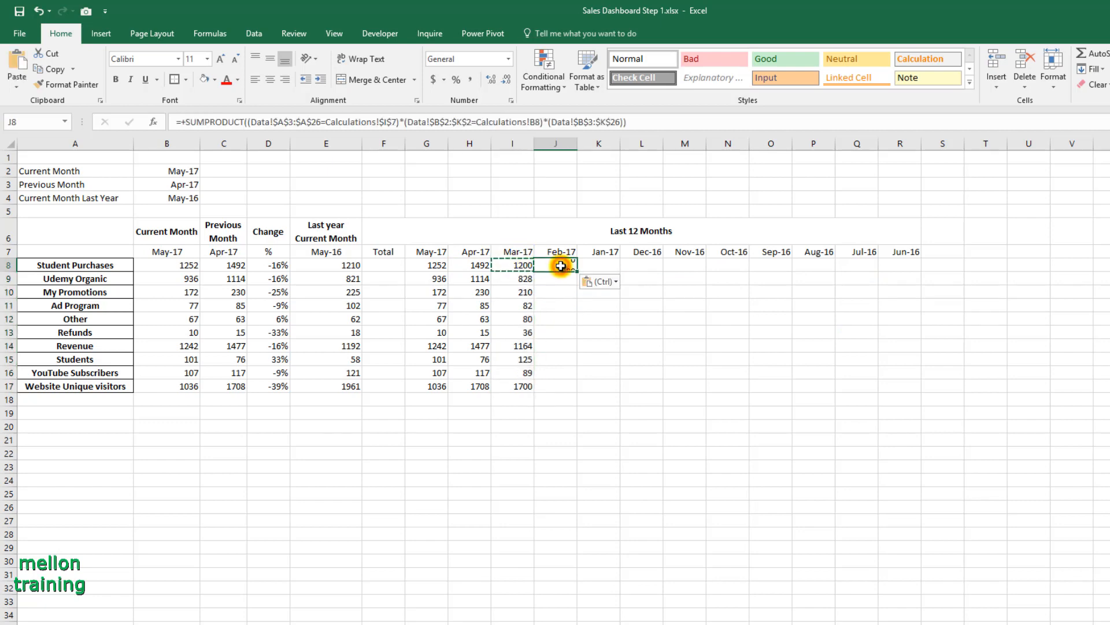
Change the J8 formula's month reference to $J$7 and its metric reference to A8, and fill it down through J17
double_click(560, 266)
left_click(746, 265)
key("BackSpace")
type("J")
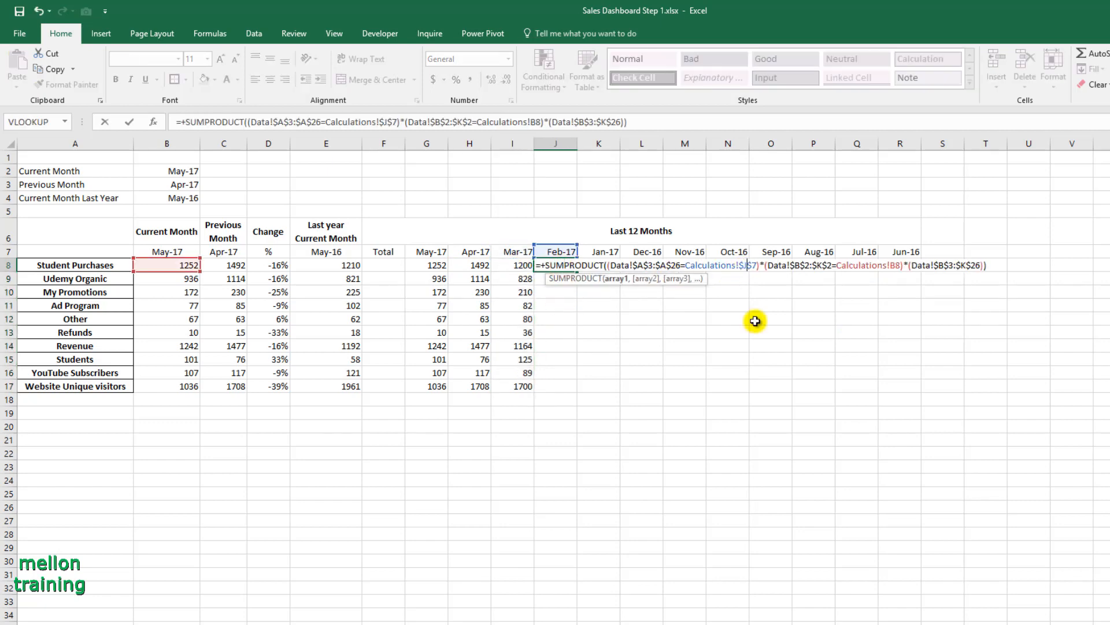
key("BackSpace")
type("A")
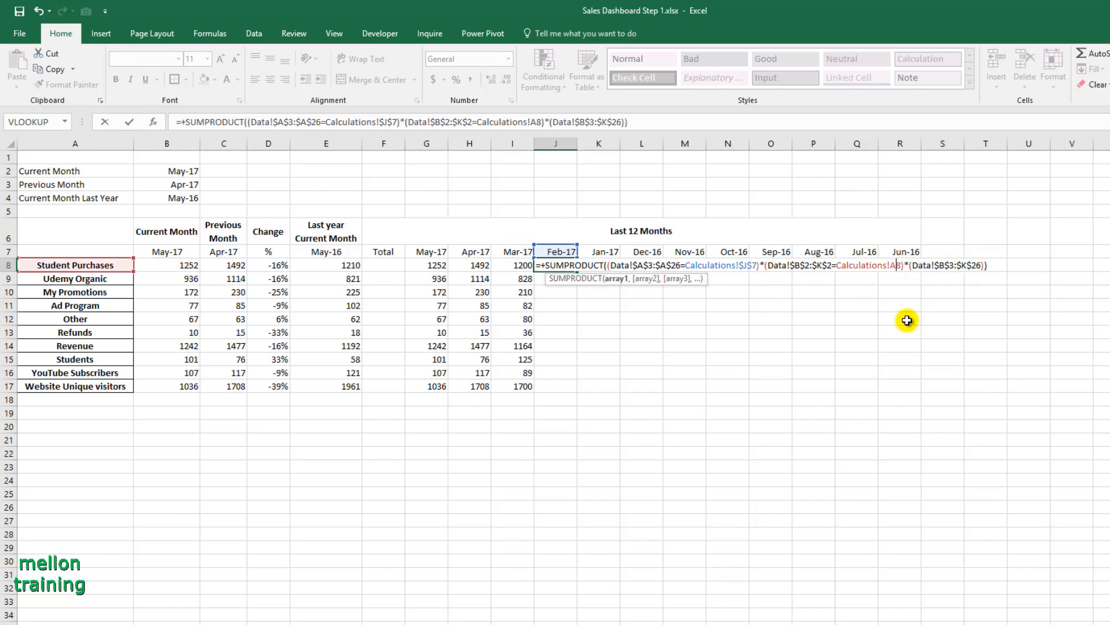
key("Return")
left_click(561, 265)
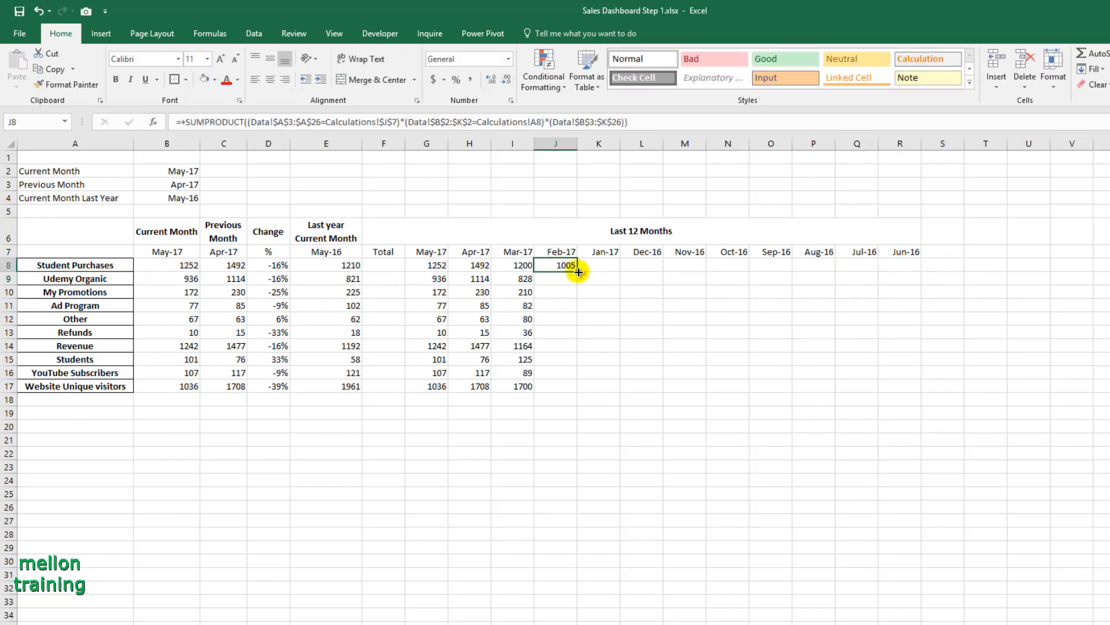
left_click_drag(576, 278, 578, 388)
Copy the SUMPRODUCT formula from J8 into K8 under Jan-17
left_click(601, 266)
left_click(559, 263)
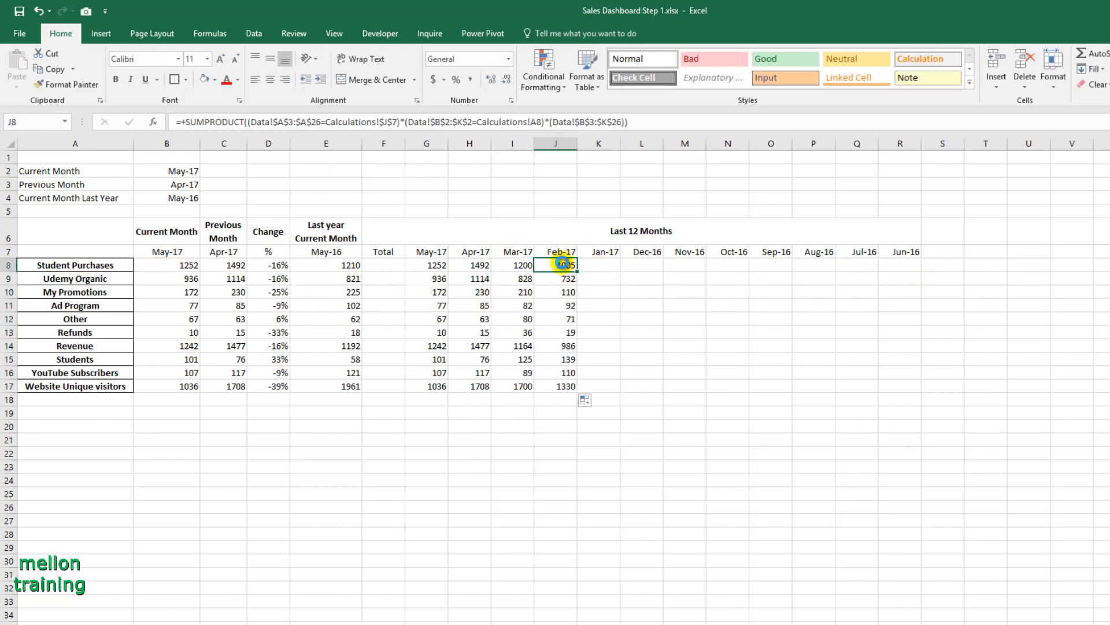
key("ctrl+c")
left_click(603, 266)
key("ctrl+v")
Change the K8 formula's month reference to $K$7 and its metric reference to A8, and fill it down through K17
double_click(605, 265)
left_click(792, 266)
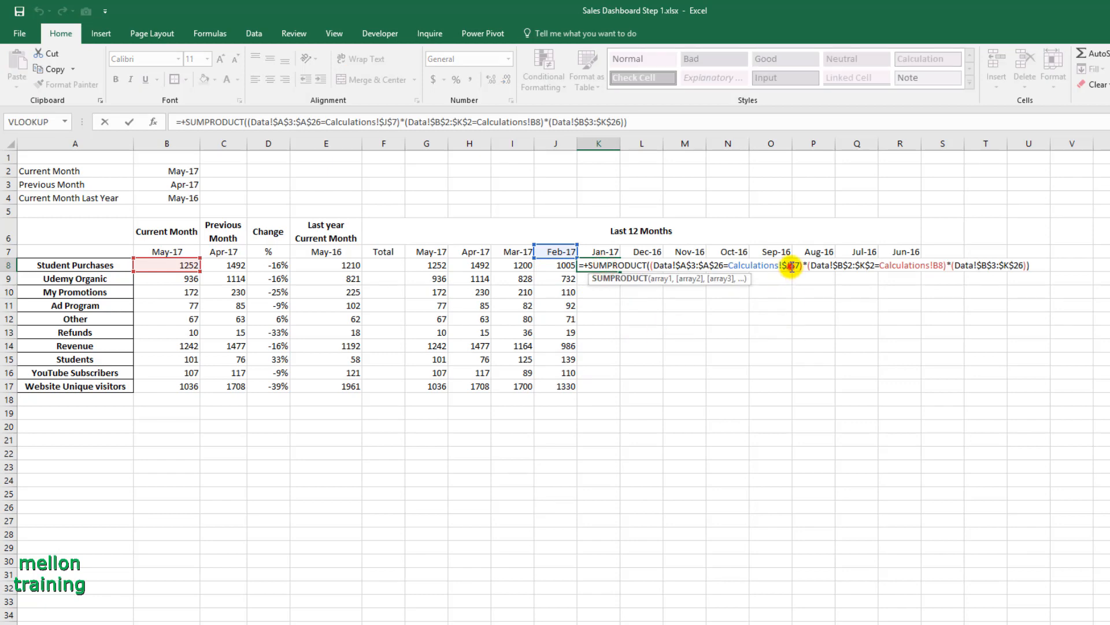
key("BackSpace")
type("K")
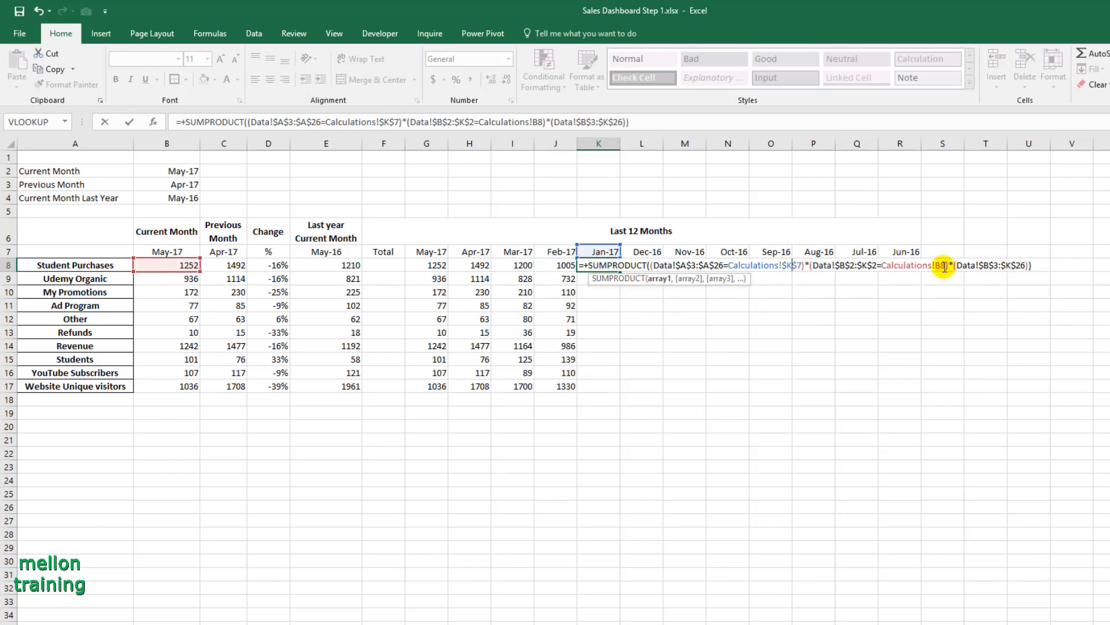
key("BackSpace")
type("A")
key("Return")
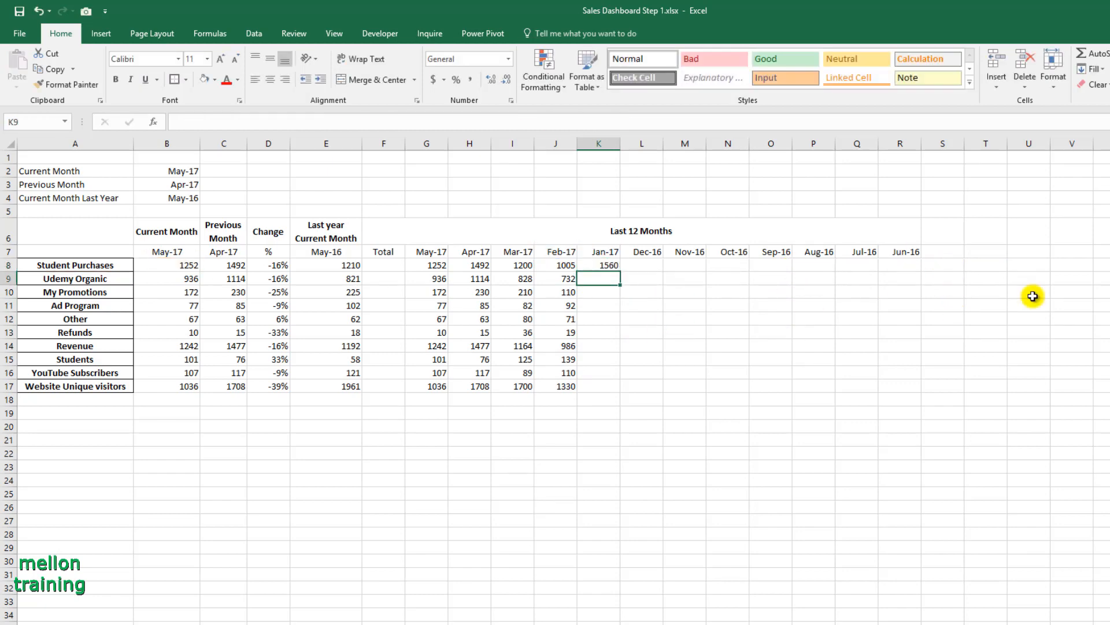
left_click(618, 269)
left_click_drag(621, 273, 627, 389)
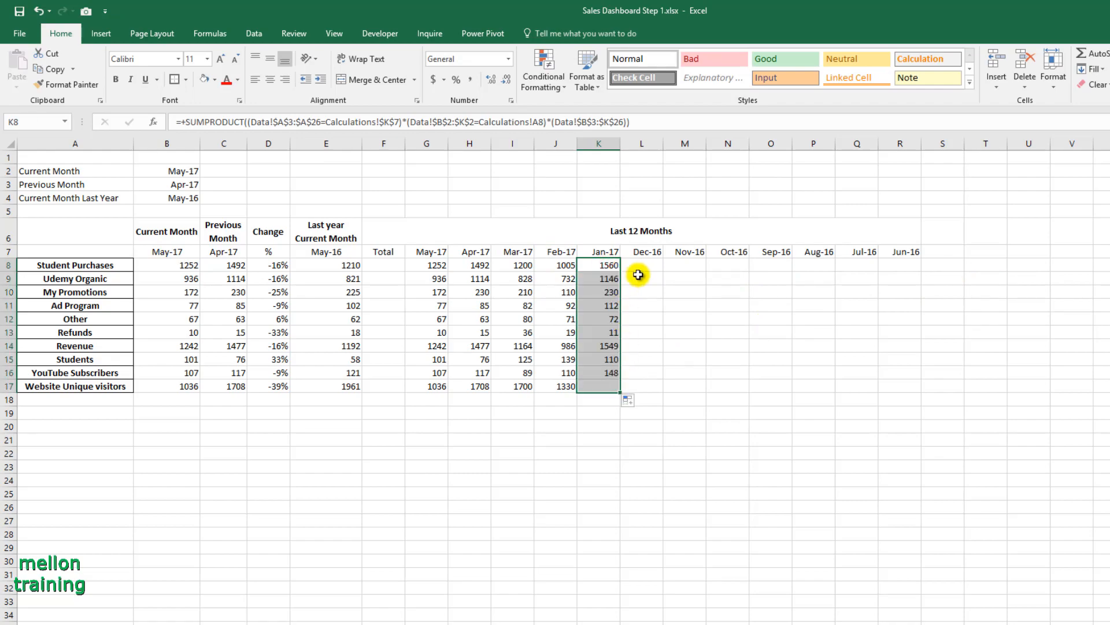
Copy the SUMPRODUCT formula from K8 into L8 under Dec-16
left_click(602, 268)
key("ctrl+c")
left_click(653, 269)
key("ctrl+v")
Change the L8 formula's month reference to $L$7 and its metric reference to A8, and fill it down through L17
double_click(643, 266)
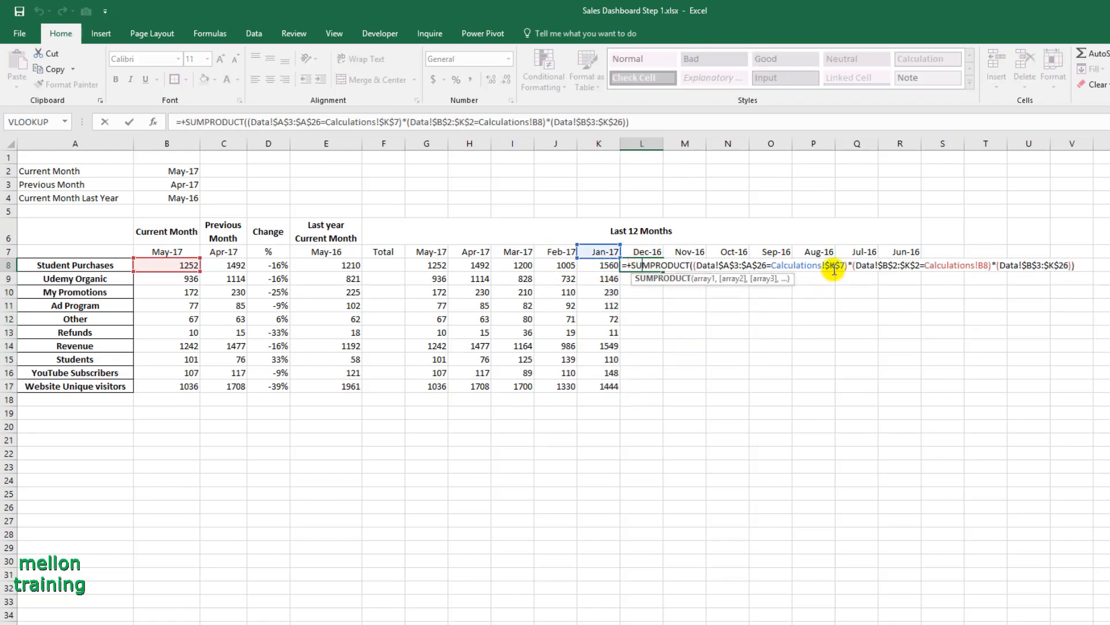
left_click(835, 267)
key("BackSpace")
type("L")
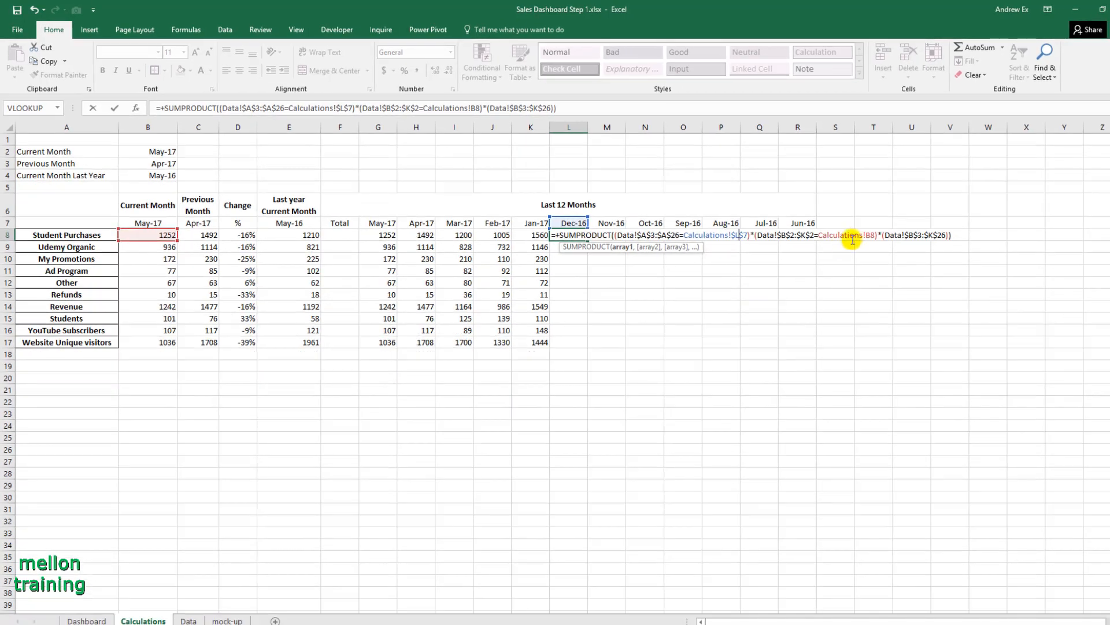
left_click(868, 234)
key("BackSpace")
type("A")
key("Return")
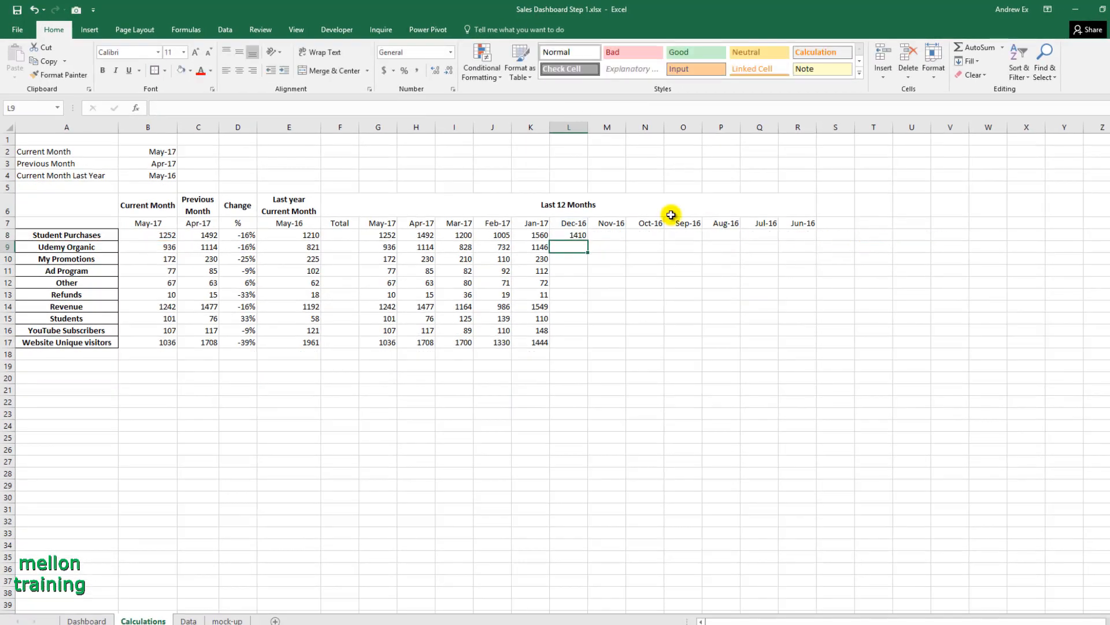
left_click(568, 233)
left_click_drag(588, 241, 592, 346)
Copy the SUMPRODUCT formula from L8 into M8 under Nov-16
left_click(612, 235)
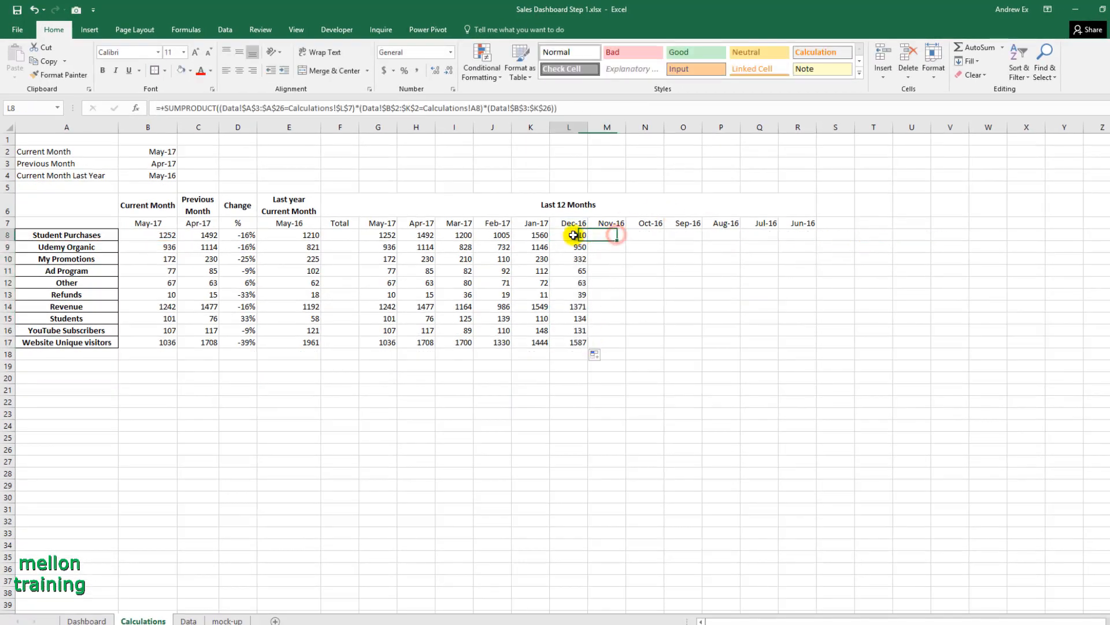
left_click(572, 235)
key("ctrl+c")
left_click(605, 235)
key("ctrl+v")
Change the M8 formula's month reference to $M$7 and its metric reference to A8, and fill it down through M17
double_click(616, 236)
left_click(776, 235)
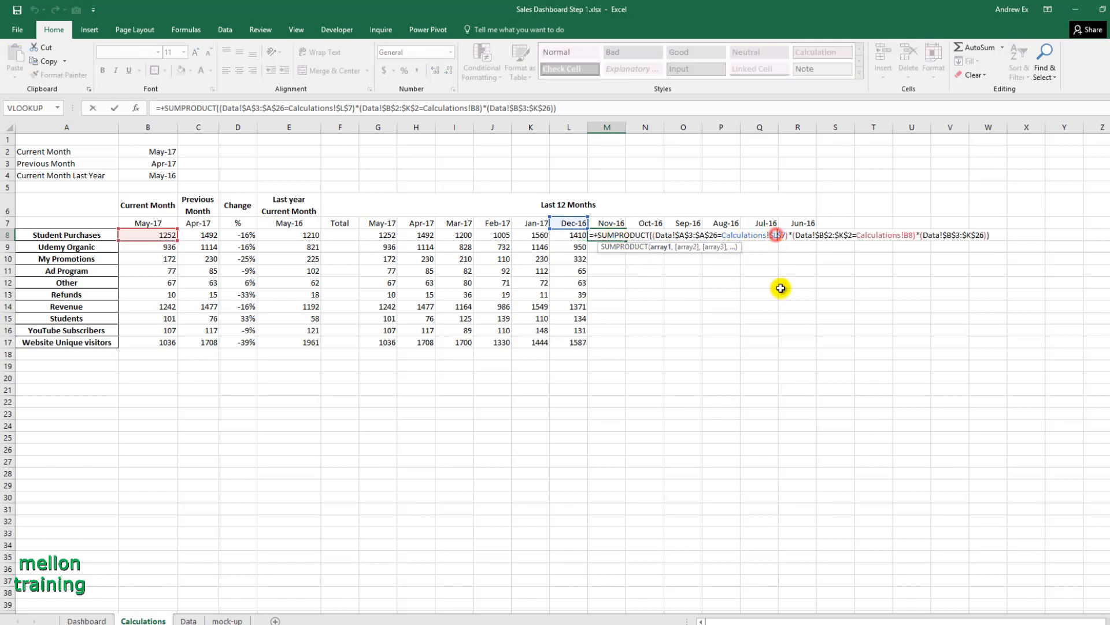
key("BackSpace")
type("M")
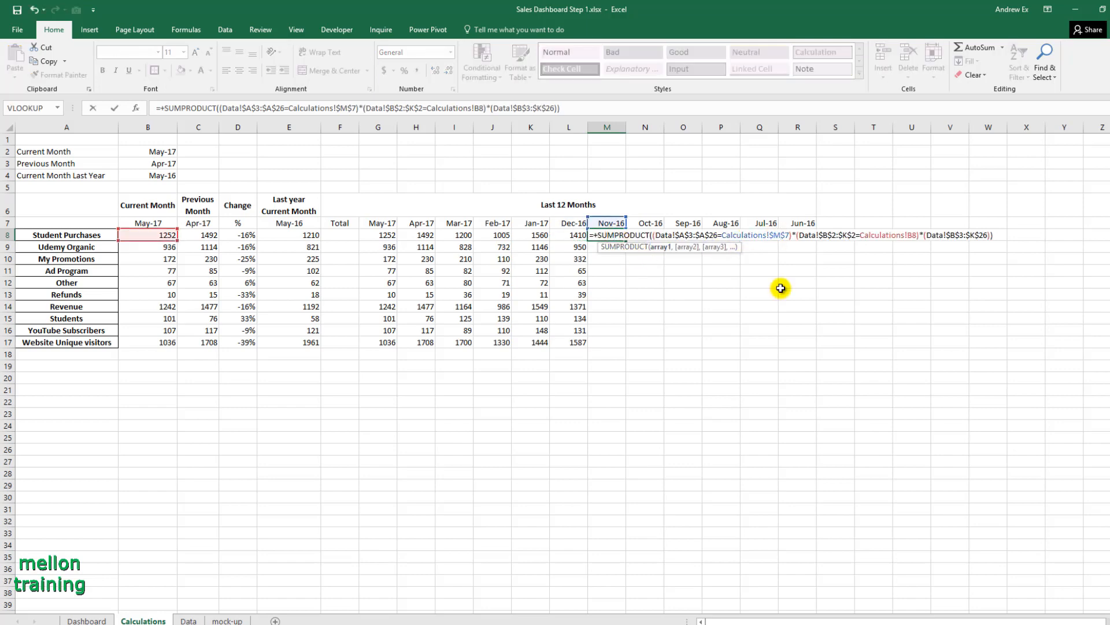
key("BackSpace")
type("A")
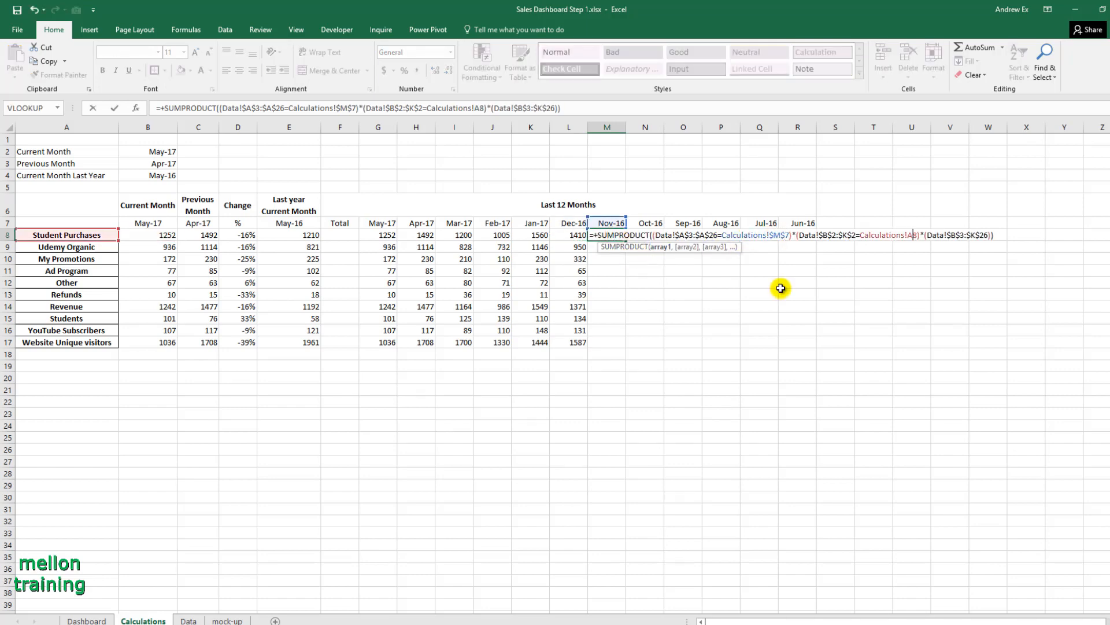
key("Return")
left_click(613, 236)
left_click_drag(630, 275, 626, 345)
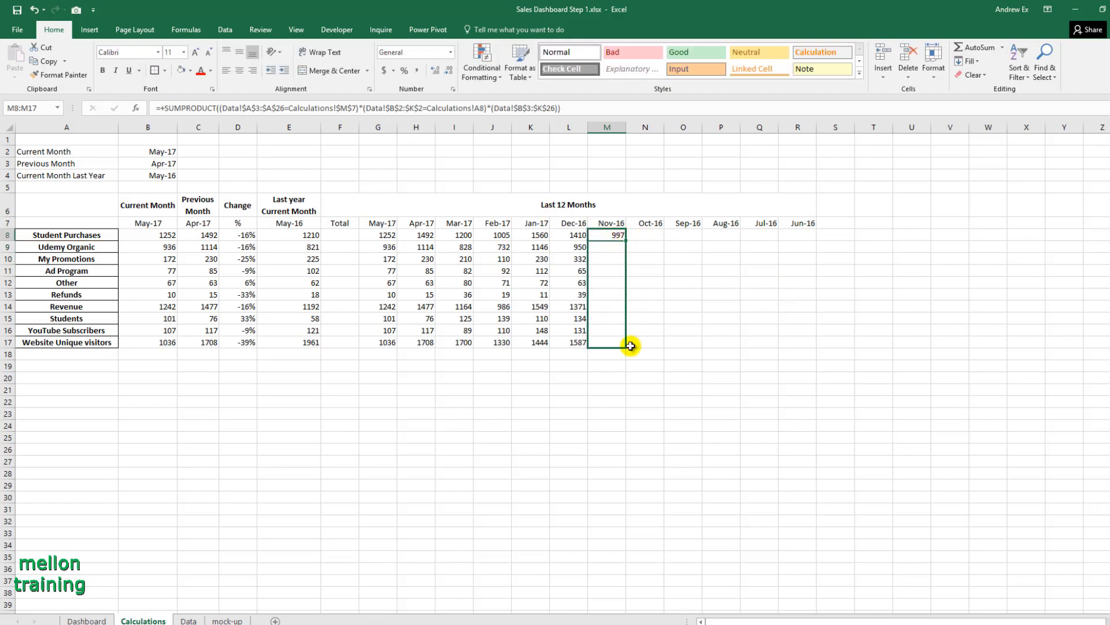
Copy the SUMPRODUCT formula from M8 into N8 under Oct-16
left_click(613, 235)
key("ctrl+c")
left_click(643, 234)
key("ctrl+v")
Change the N8 formula's month reference to $N$7 and its metric reference to A8, and fill it down through N17
double_click(643, 234)
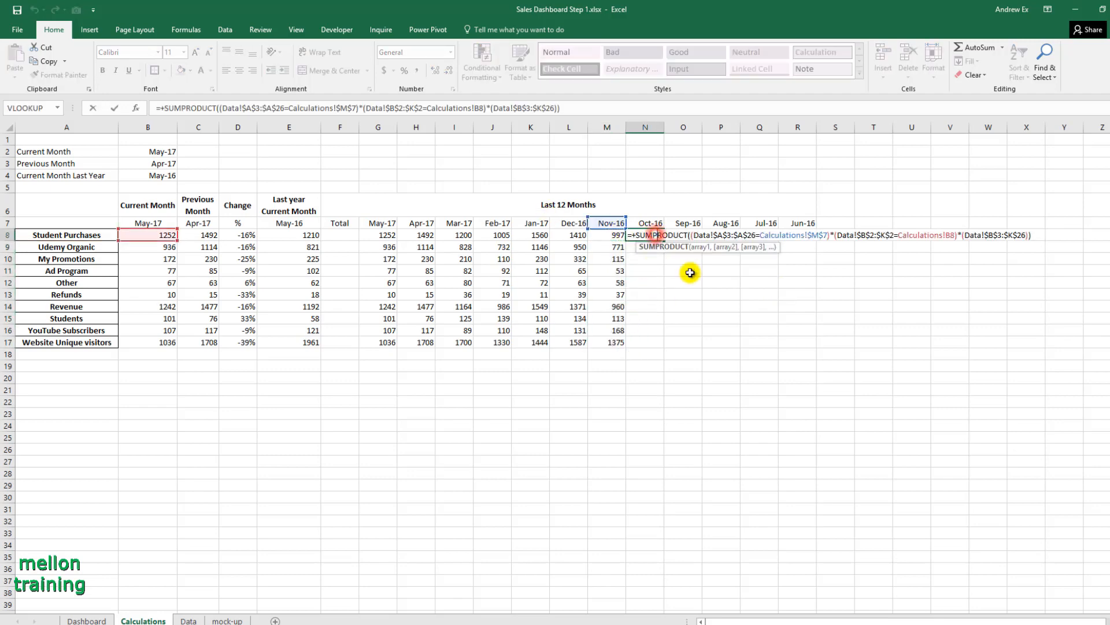
left_click(816, 236)
key("BackSpace")
type("N")
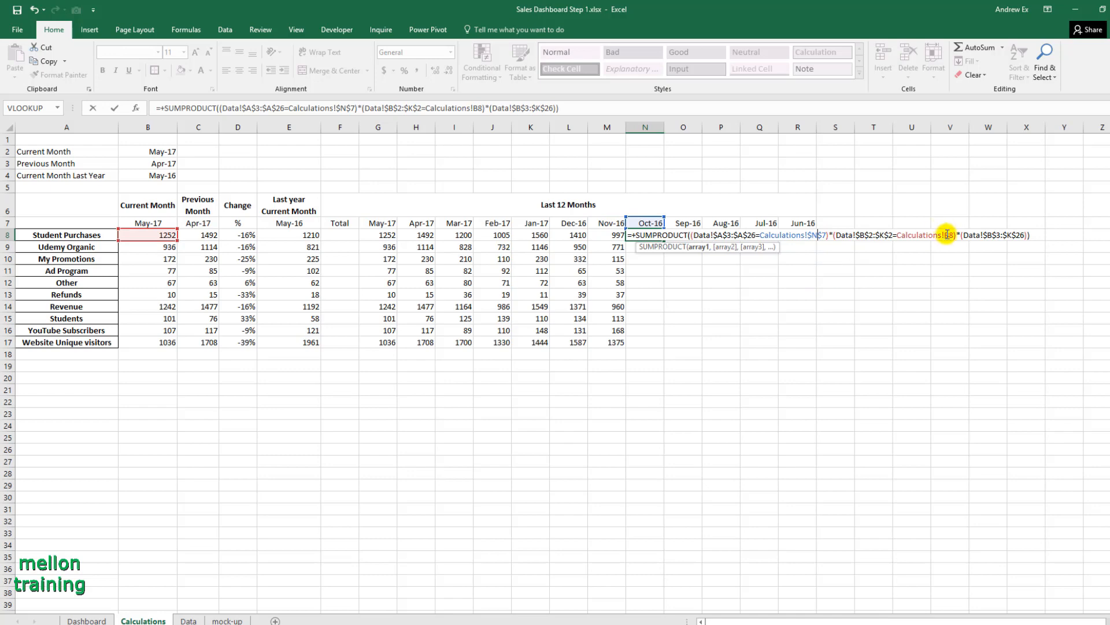
key("BackSpace")
type("A")
key("Return")
left_click(654, 233)
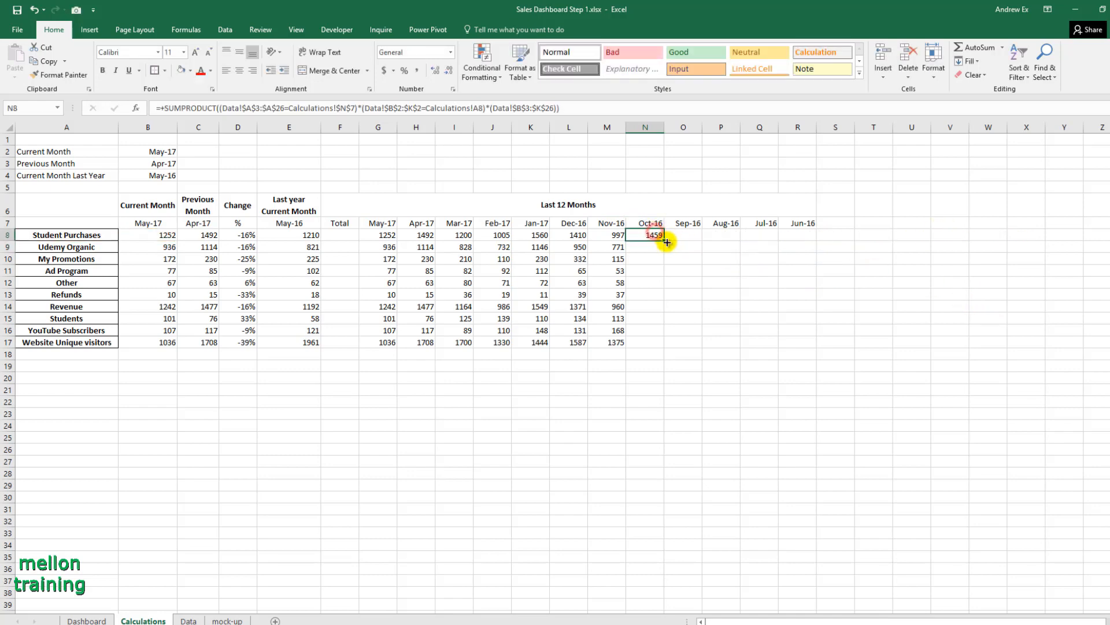
left_click_drag(664, 241, 665, 345)
Copy the SUMPRODUCT formula from N8 into O8 under Sep-16
left_click(646, 235)
key("ctrl+c")
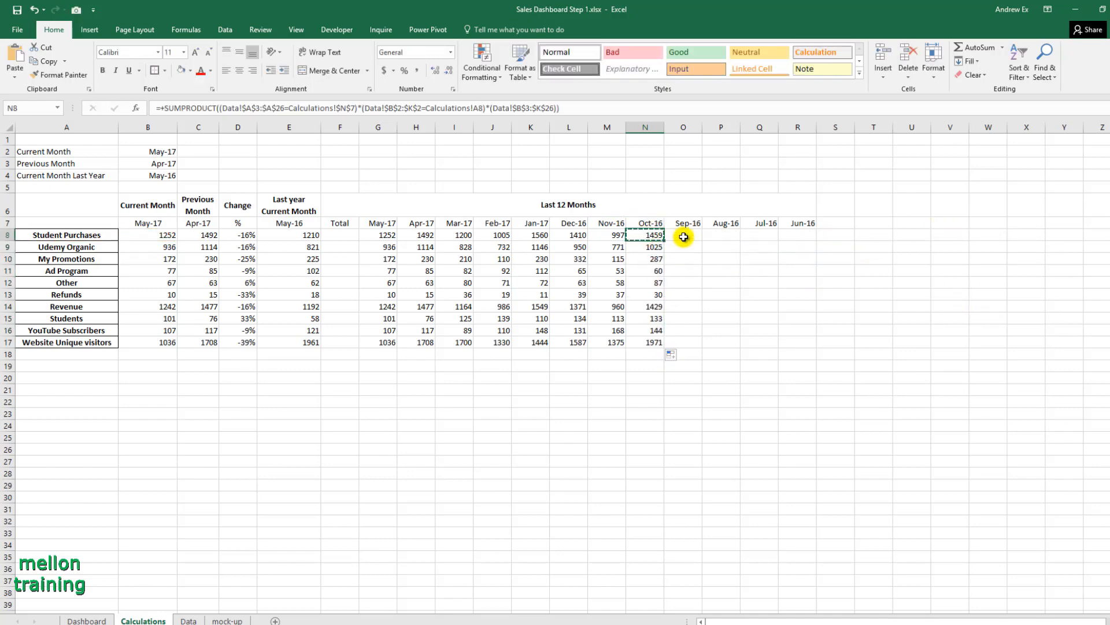
left_click(688, 236)
key("ctrl+v")
Change the O8 formula's month reference to $O$7 and its metric reference to A8, and fill it down through O17
double_click(693, 235)
left_click(853, 236)
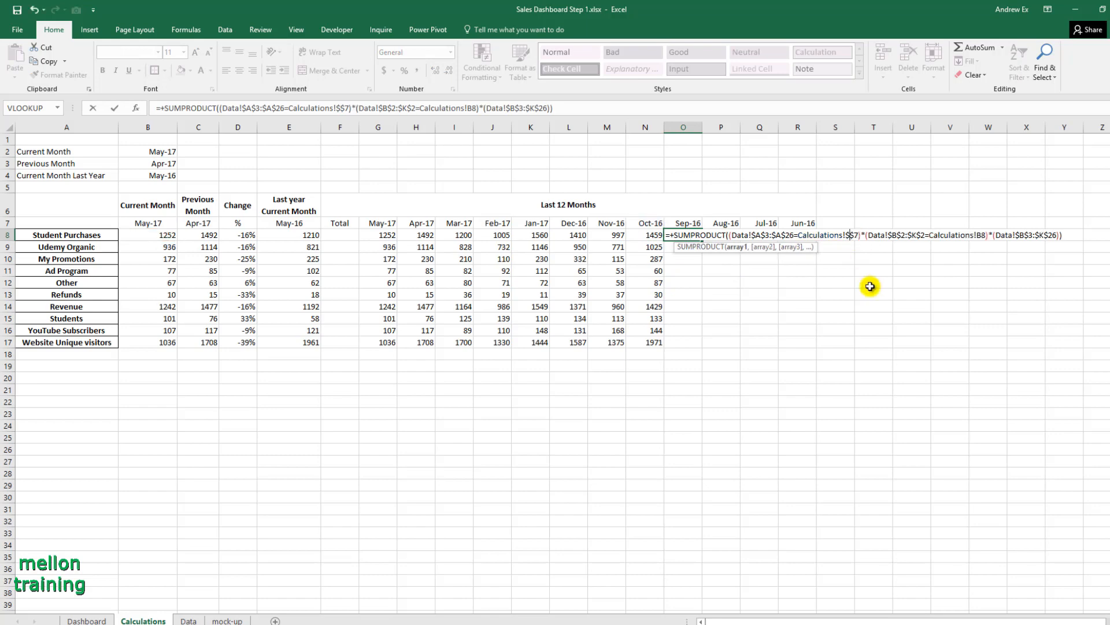
key("BackSpace")
type("O")
key("BackSpace")
type("A")
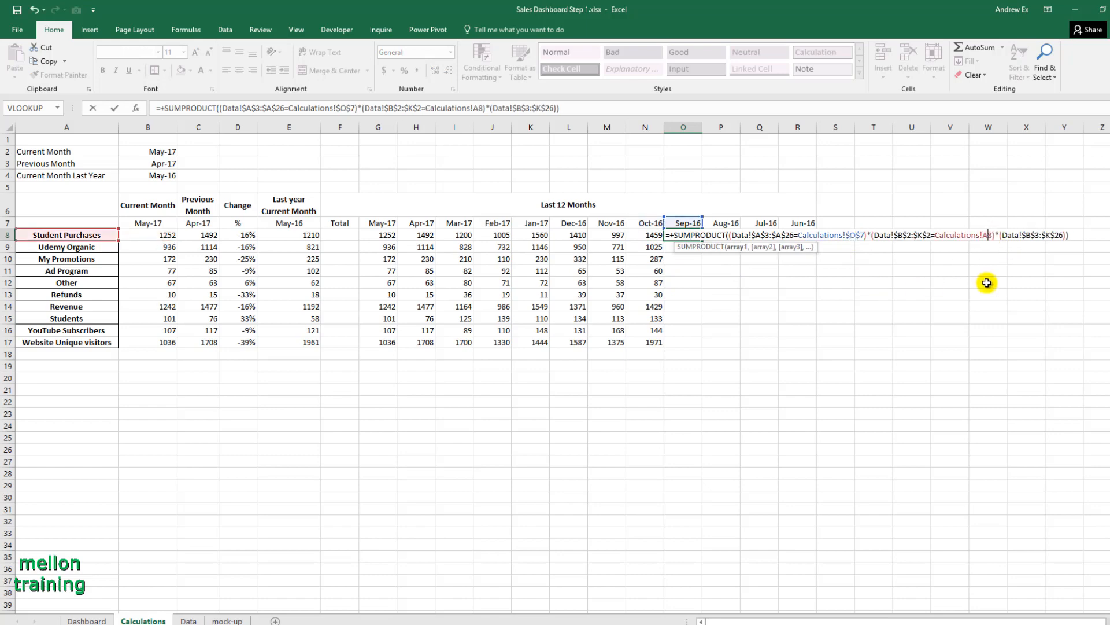
key("Return")
left_click(683, 232)
left_click_drag(702, 241, 701, 345)
Fill the Aug-16 column P8:P17 with the O8 formula, using month reference $P$7 and starting metric reference A8
left_click(684, 234)
left_click_drag(702, 241, 723, 235)
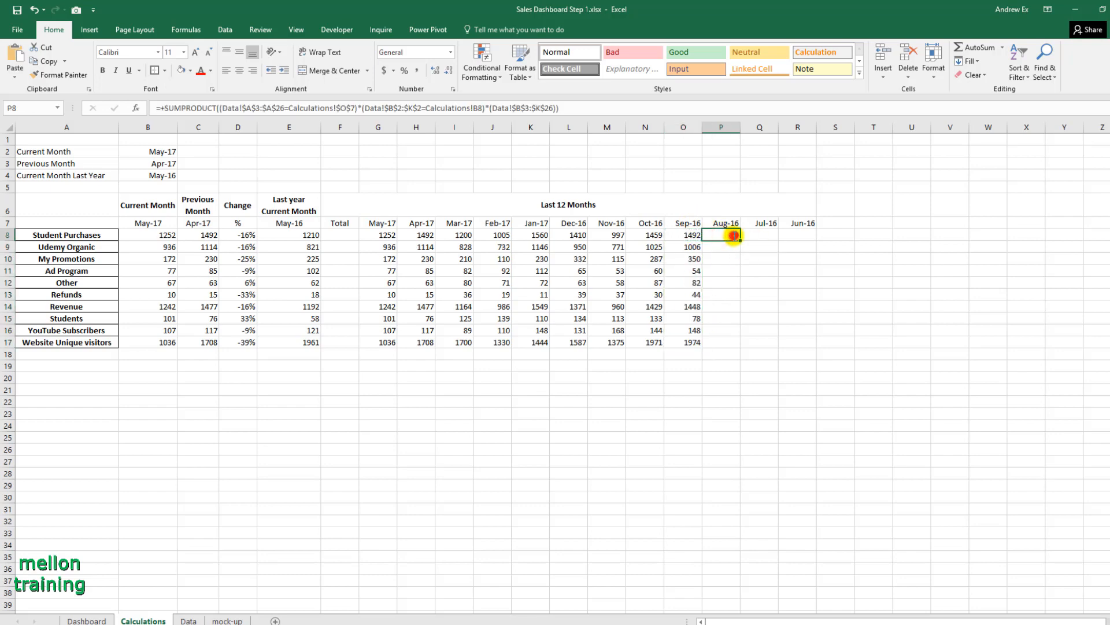
double_click(723, 234)
left_click(893, 235)
key("BackSpace")
type("P")
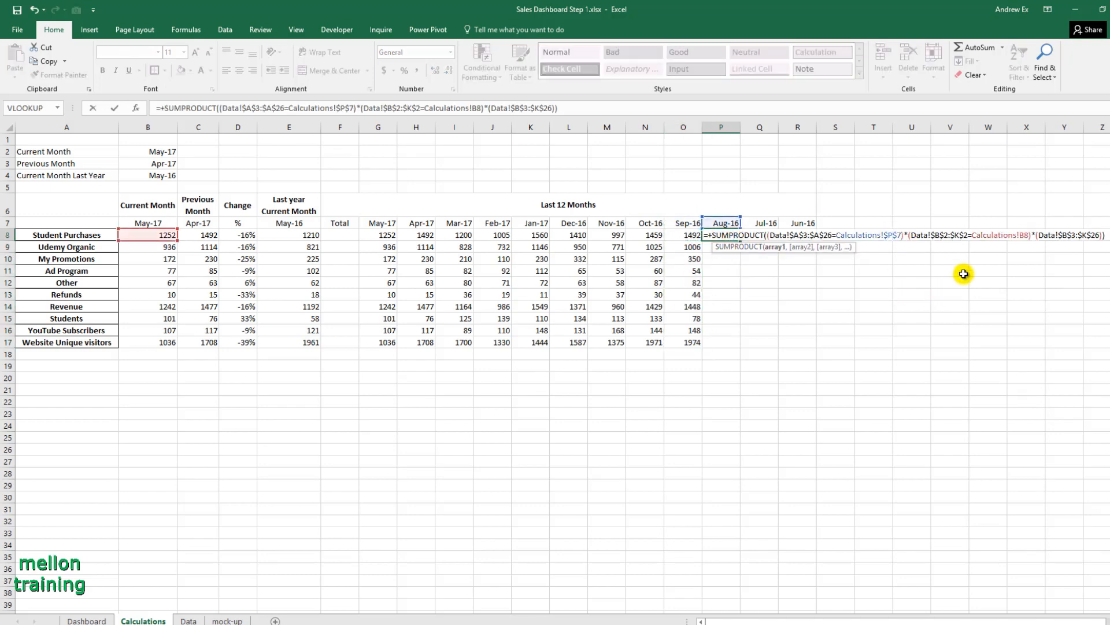
key("BackSpace")
type("A")
key("Return")
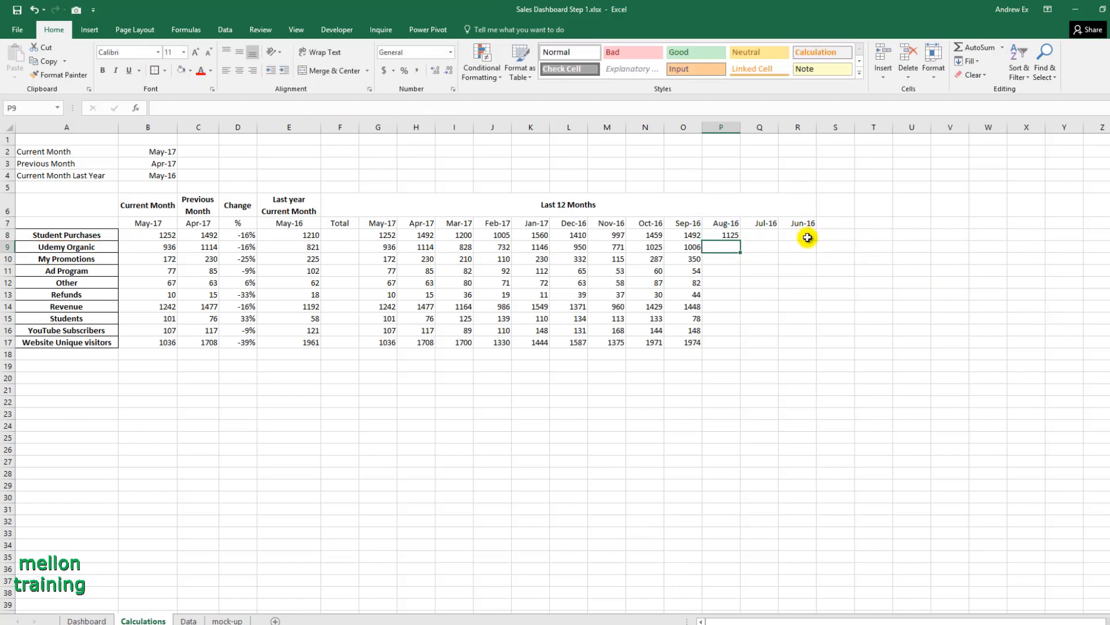
left_click(730, 235)
left_click_drag(737, 237, 741, 343)
Copy the SUMPRODUCT formula from P8 into Q8 under Jul-16
left_click(724, 235)
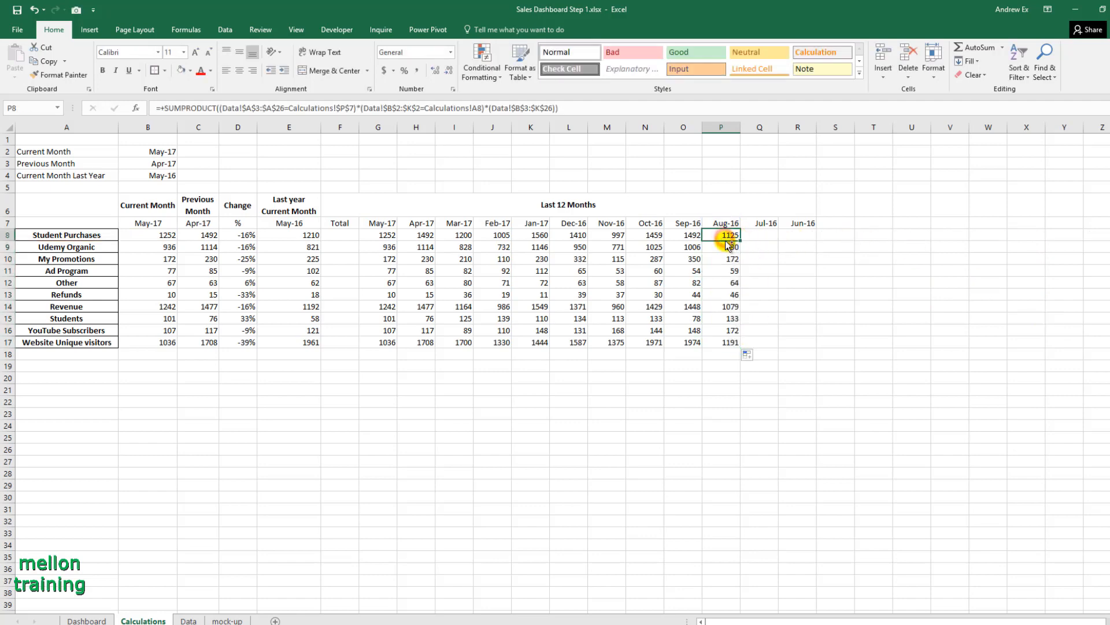
key("ctrl+c")
left_click(755, 233)
key("ctrl+v")
Change the Q8 formula's month reference to $Q$7 and its metric reference to A8, and fill it down through Q17
key("F2")
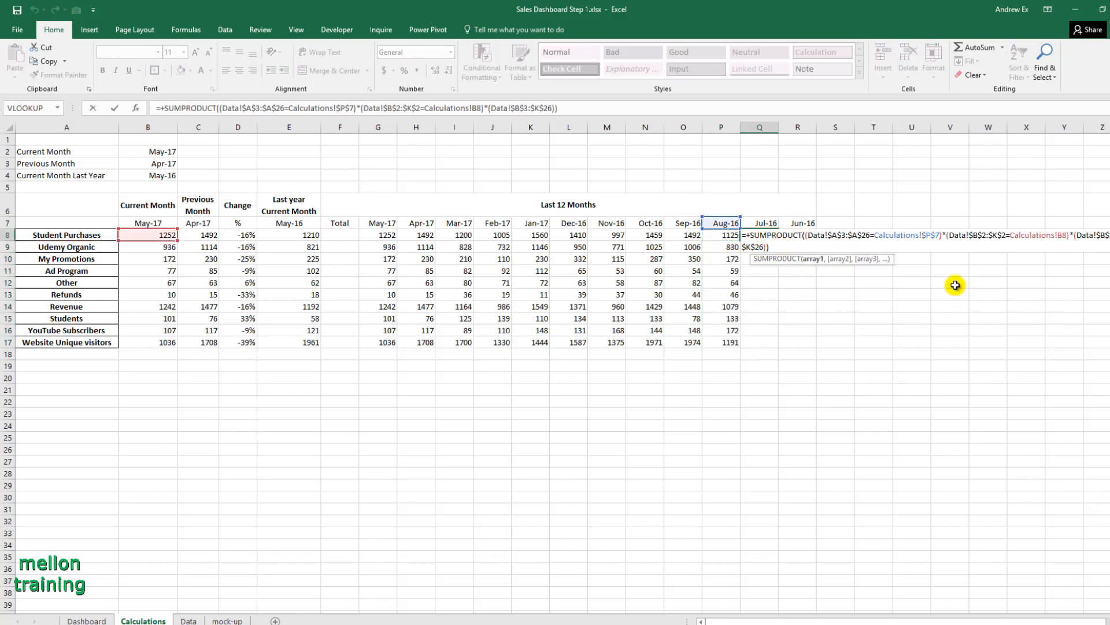
key("BackSpace")
type("Q")
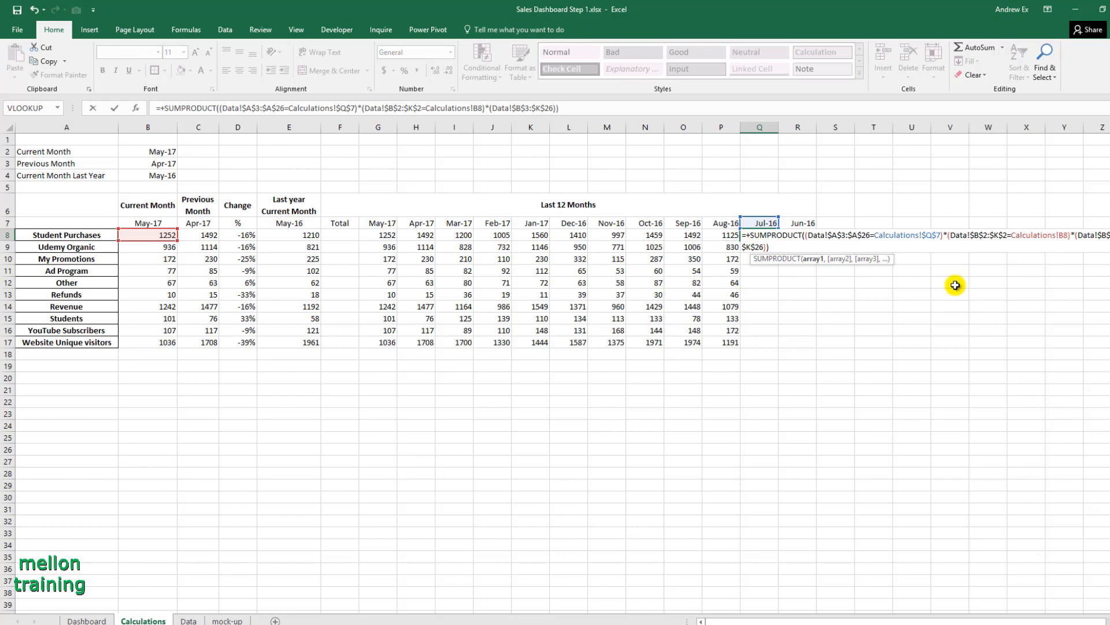
left_click(1065, 236)
key("BackSpace")
type("A")
key("Return")
type(".")
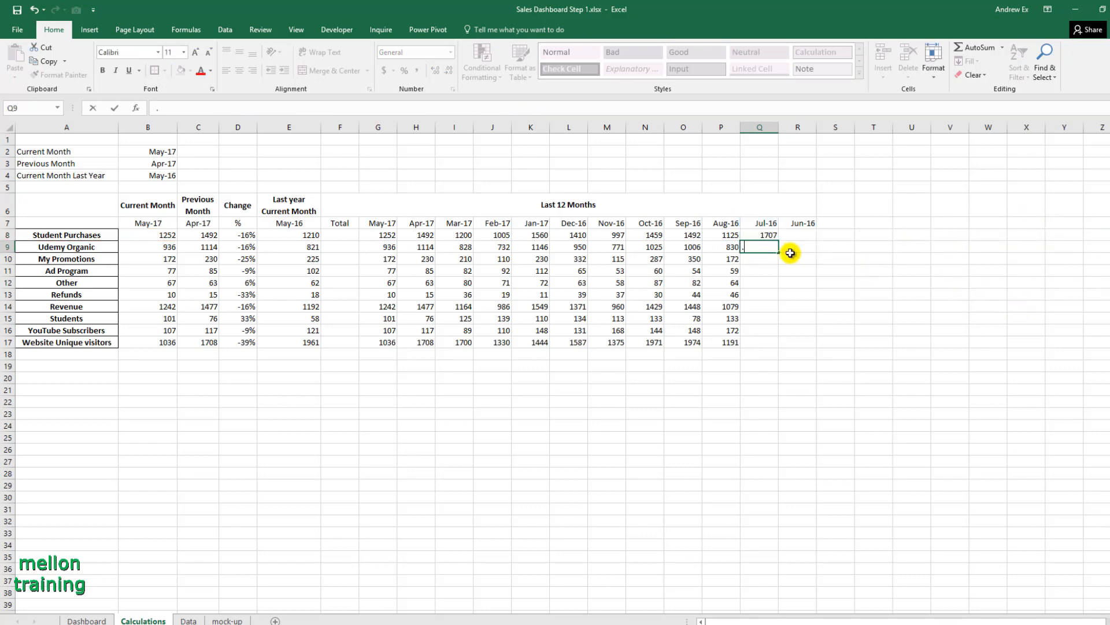
key("Escape")
left_click(769, 236)
left_click_drag(778, 241, 778, 343)
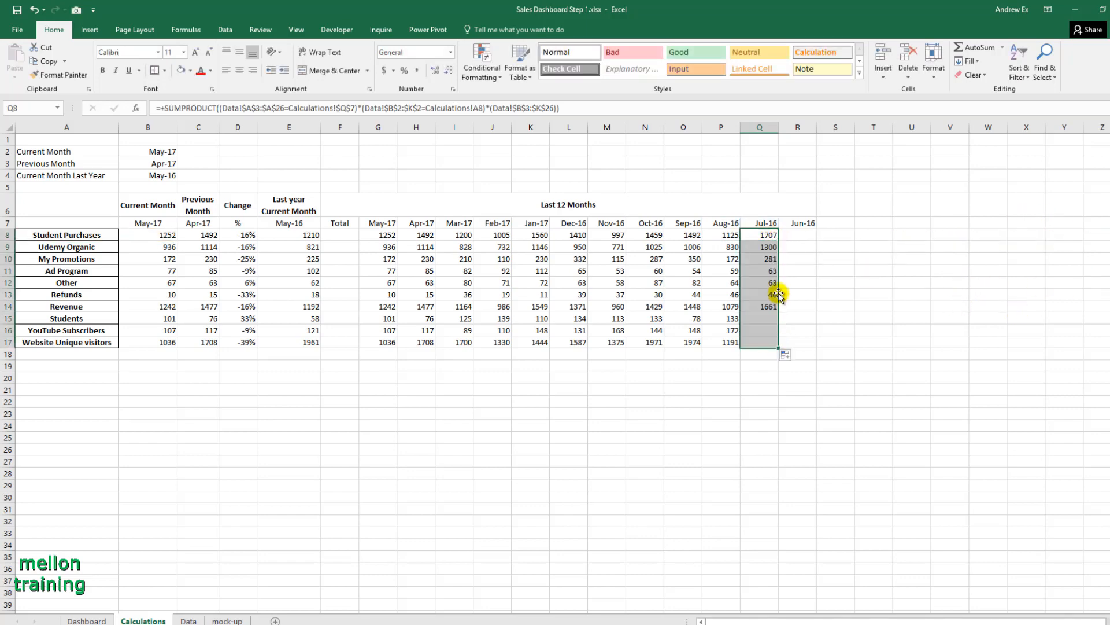
Copy the SUMPRODUCT formula from Q8 into R8 under Jun-16
left_click(766, 235)
key("ctrl+c")
left_click(798, 235)
key("ctrl+v")
Change the R8 formula's month reference to $R$7 and its metric reference to A8, and fill it down through R17
double_click(809, 236)
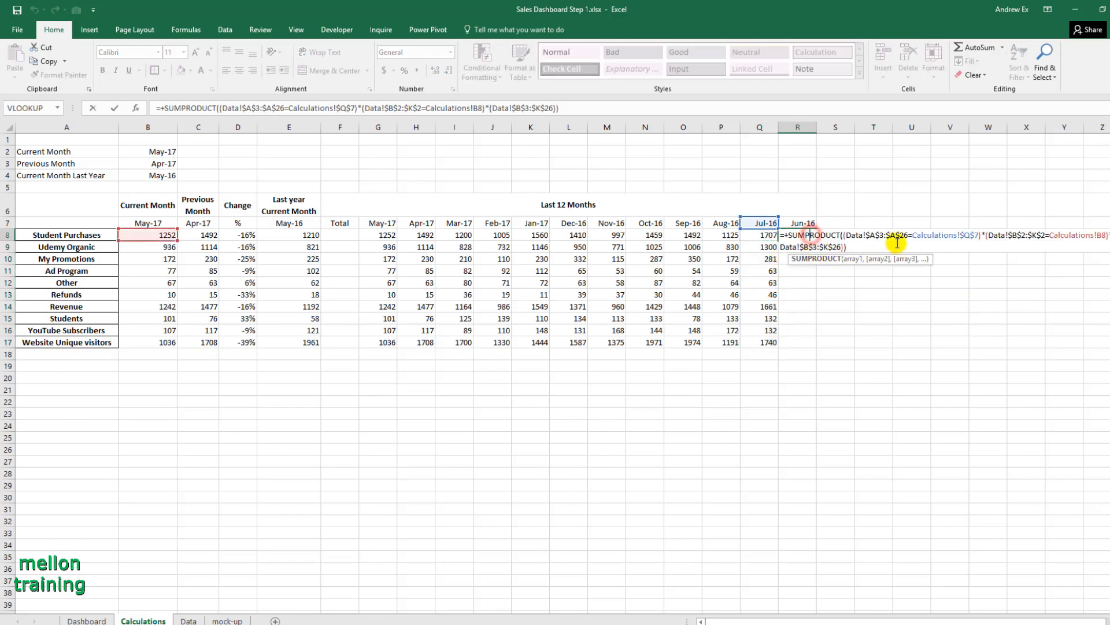
left_click(968, 236)
key("BackSpace")
type("R")
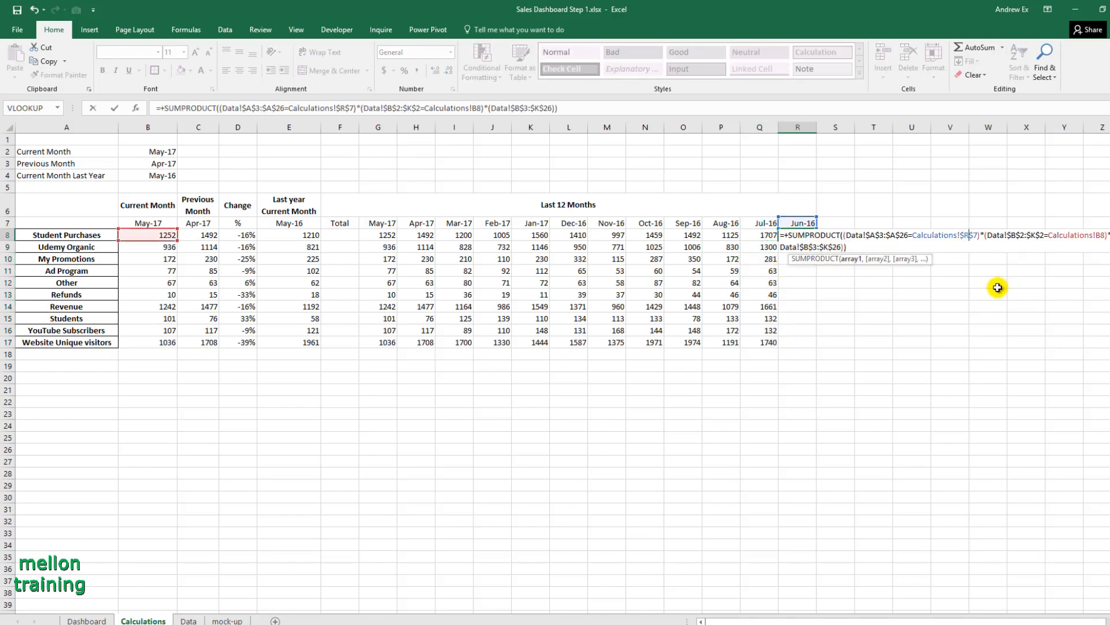
left_click(1102, 235)
key("BackSpace")
type("A")
key("Return")
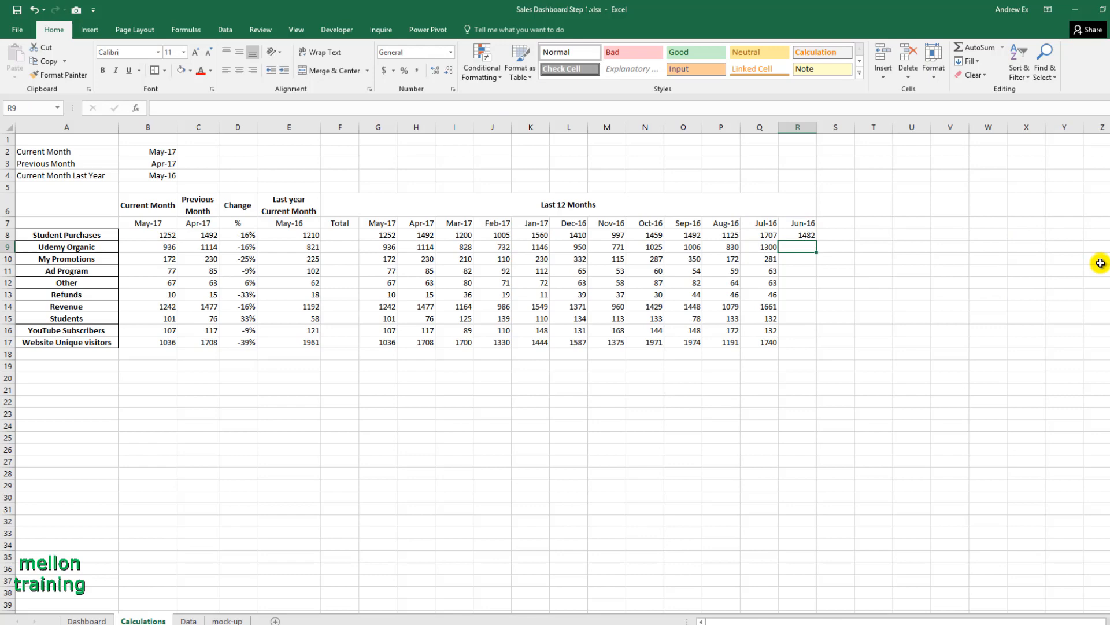
left_click(801, 237)
left_click_drag(816, 241, 813, 347)
left_click(702, 359)
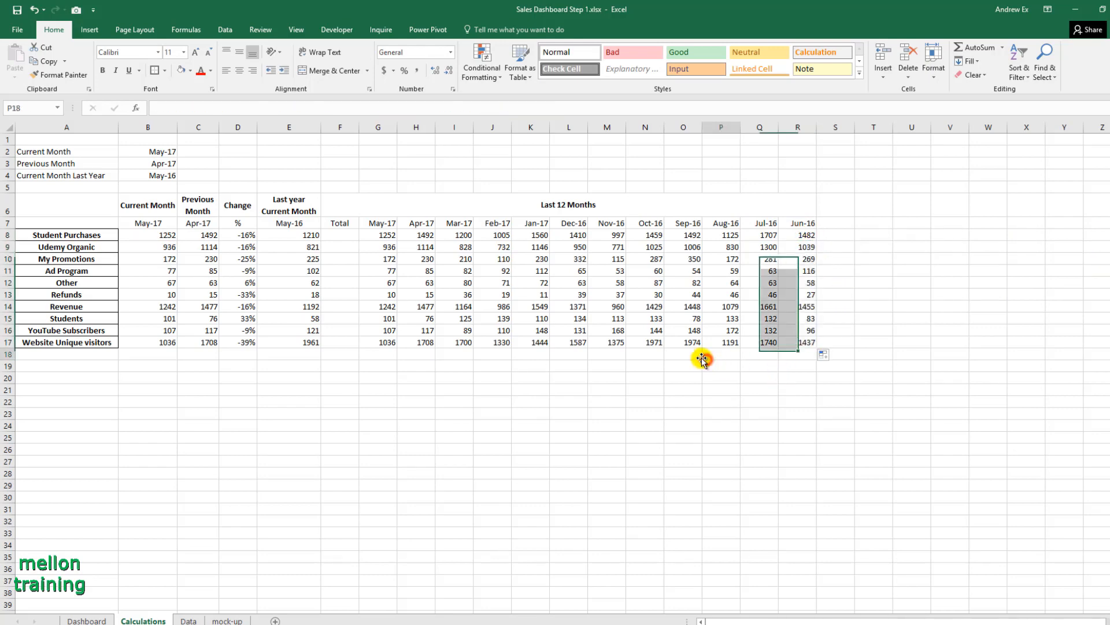
Set the Current Month in B2 to Jun-17
left_click(174, 152)
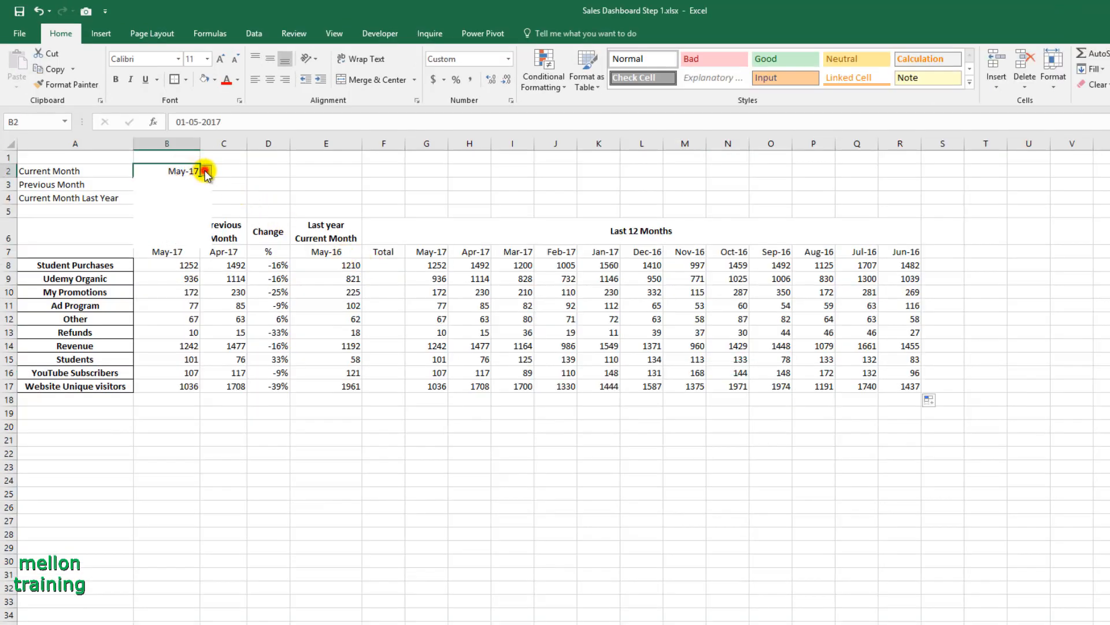
left_click(206, 171)
left_click(179, 184)
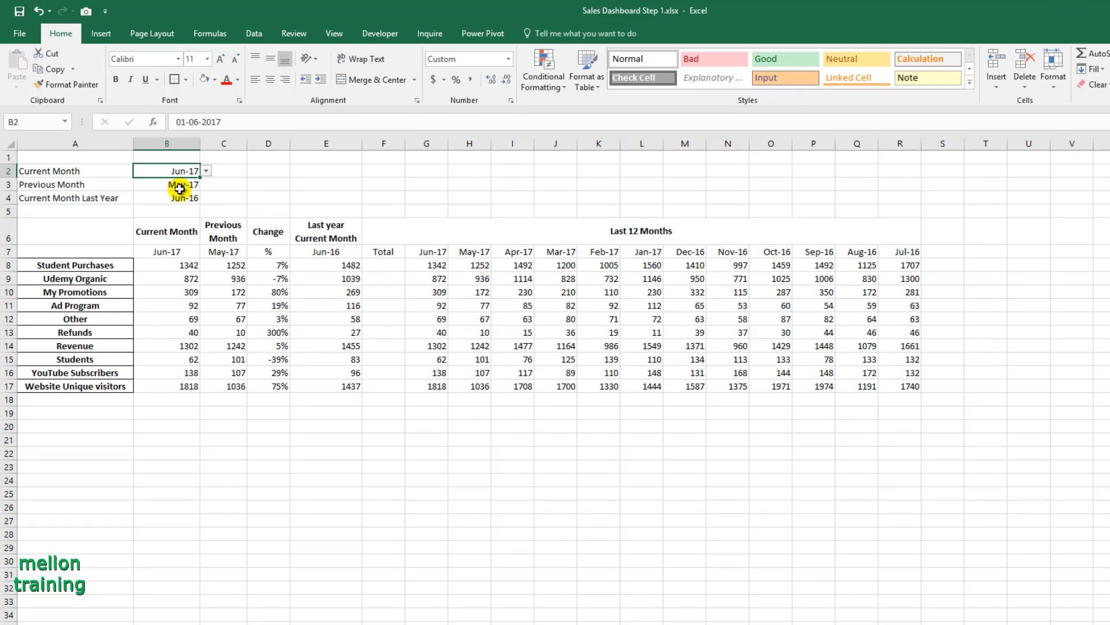
Enter =SUM(G8:R8) in F8 as the Student Purchases total for the last 12 months
left_click(385, 264)
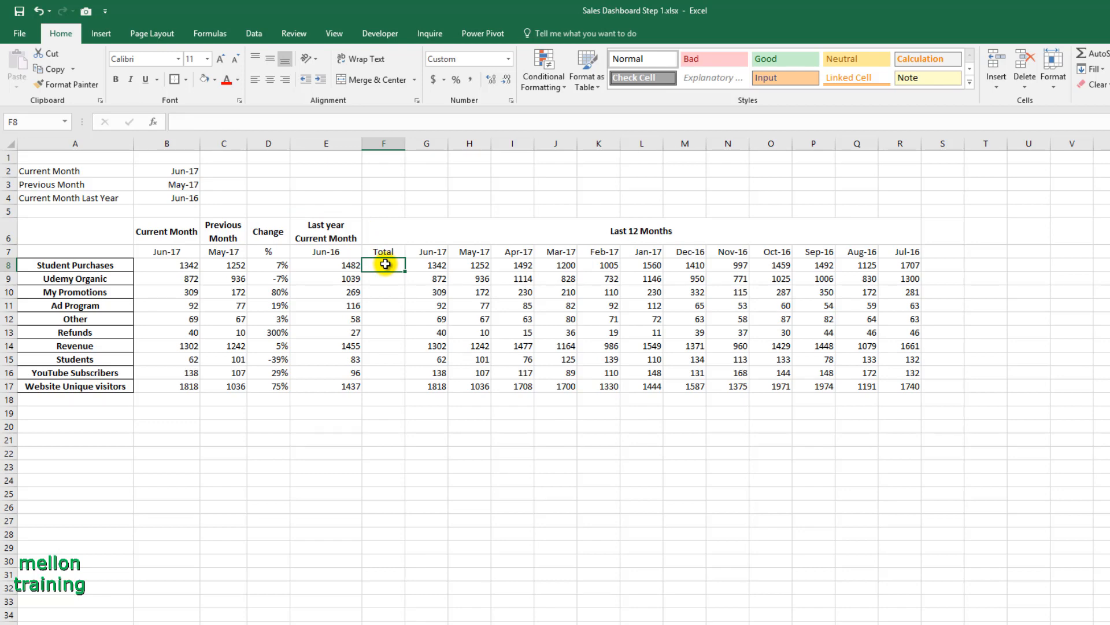
type("=sum(")
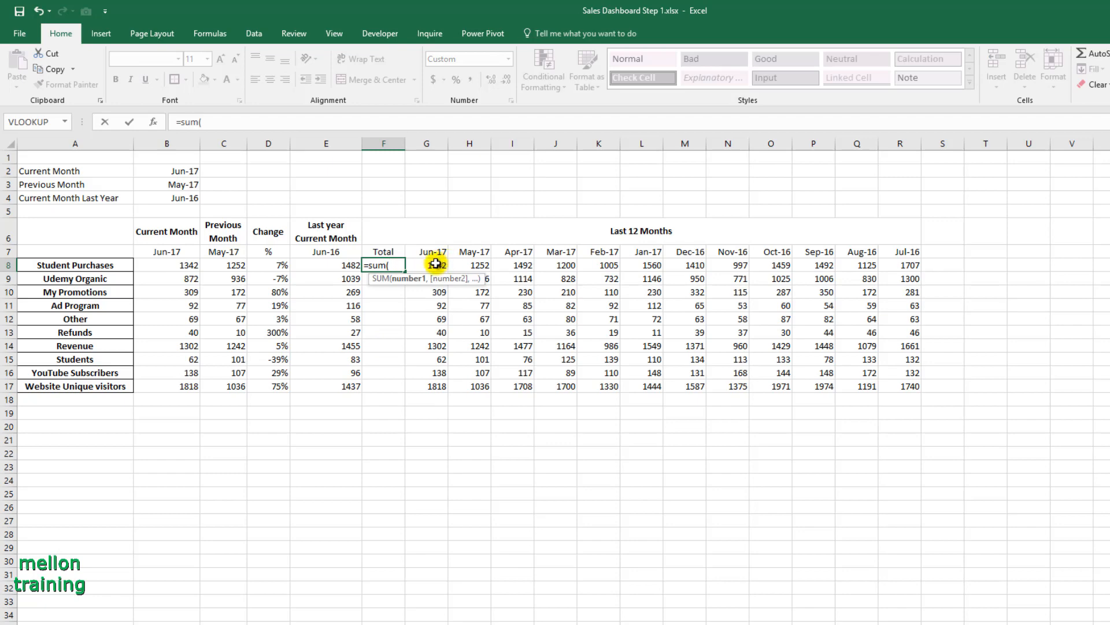
left_click_drag(435, 264, 902, 269)
type(")")
key("Return")
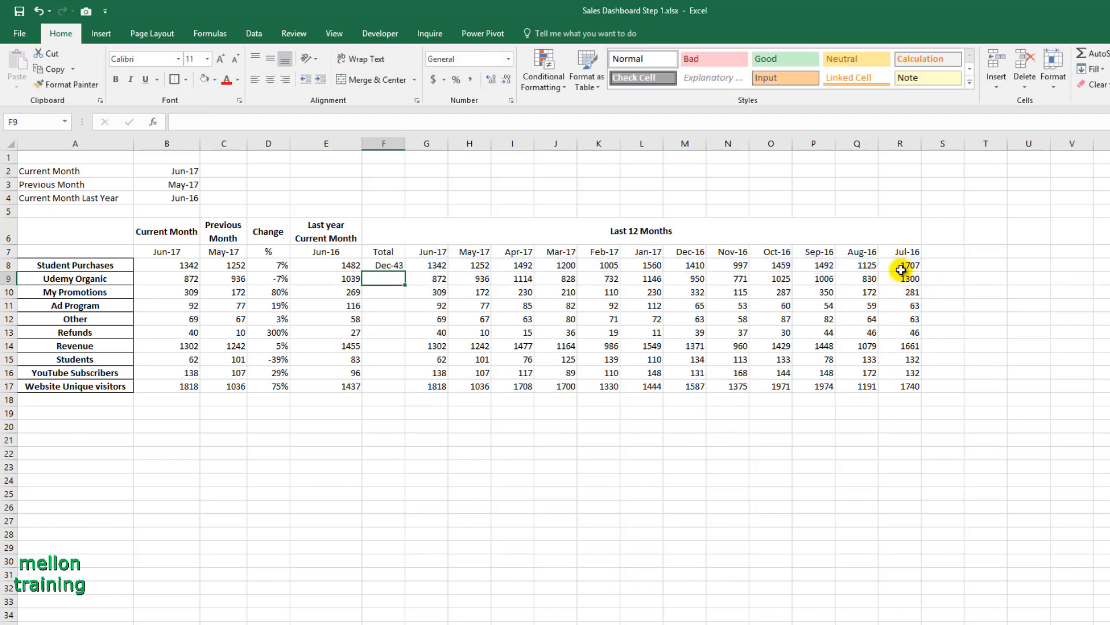
Fill the total formula from F8 down through F17 and set those cells to the General number format
left_click_drag(391, 266, 396, 383)
left_click(385, 270)
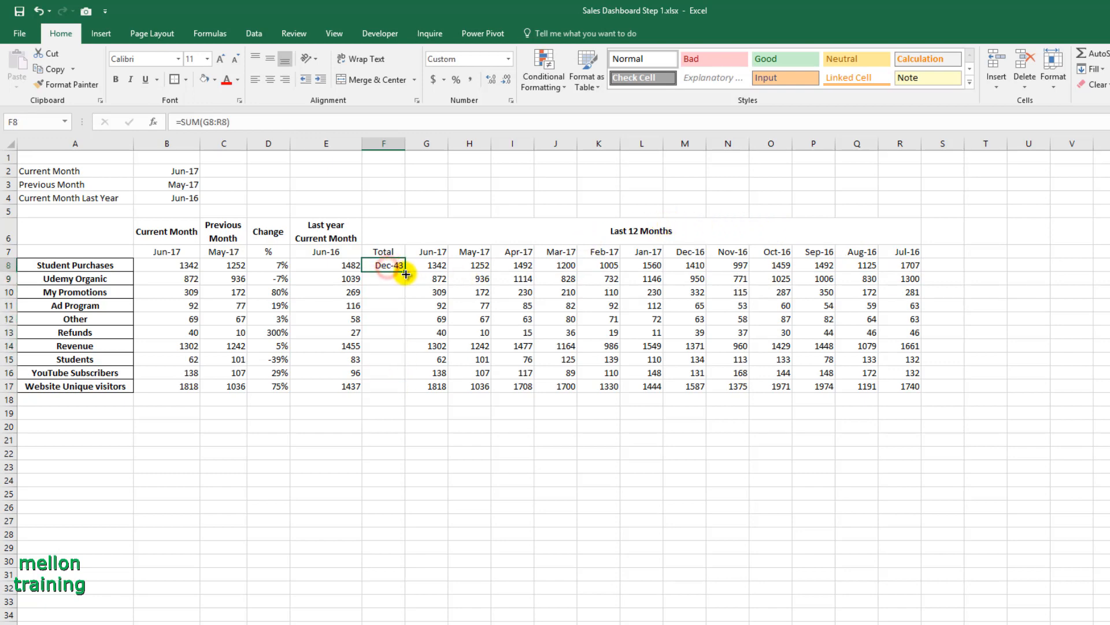
left_click_drag(407, 311, 415, 387)
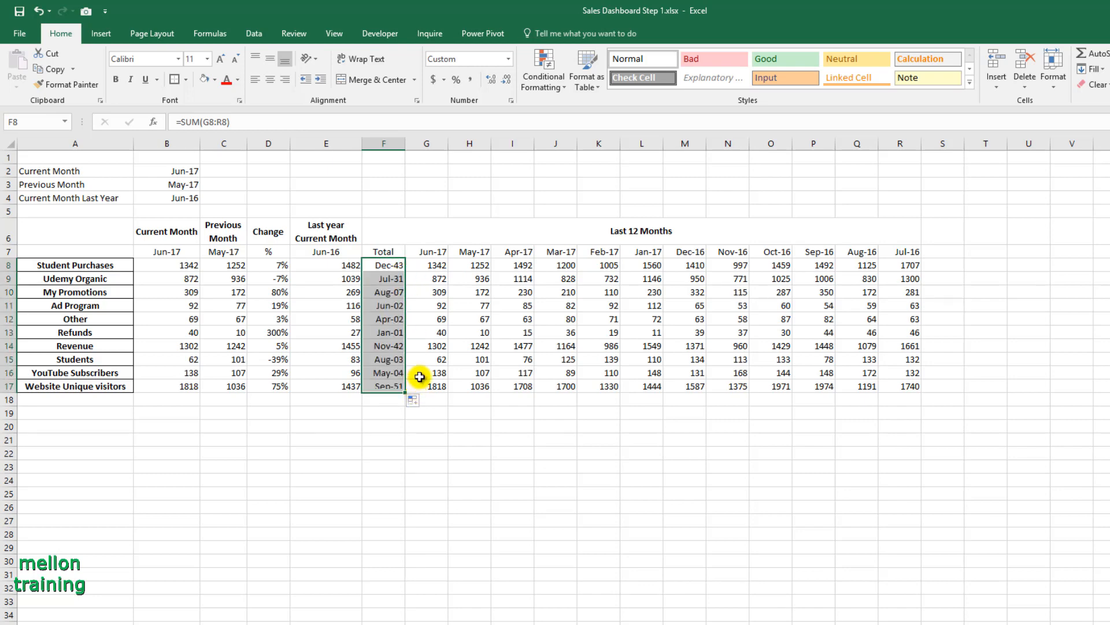
left_click(508, 61)
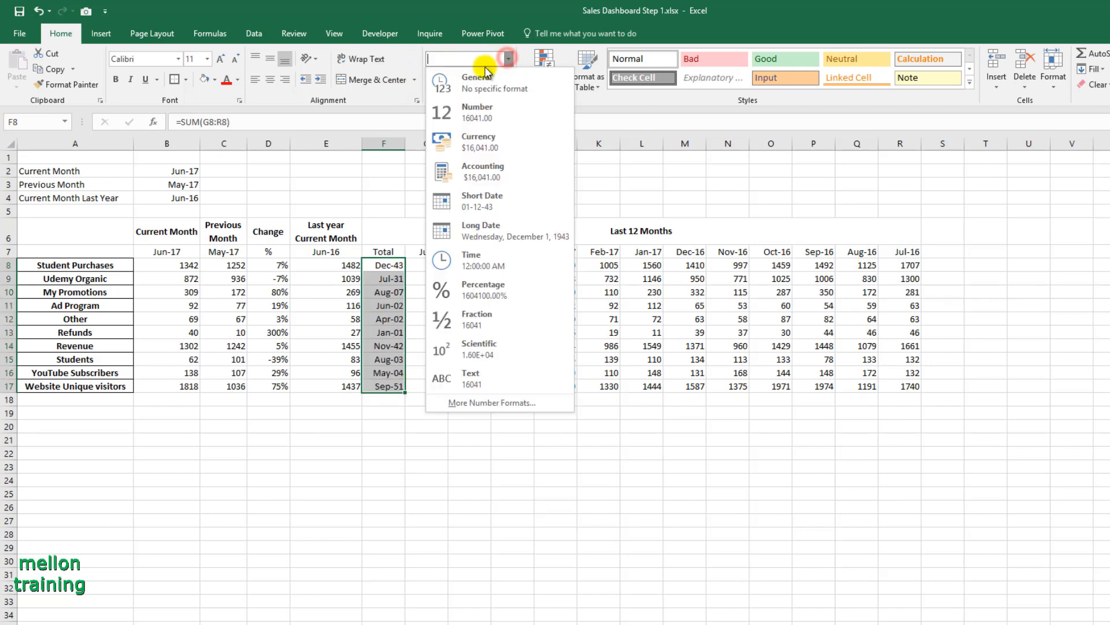
left_click(471, 75)
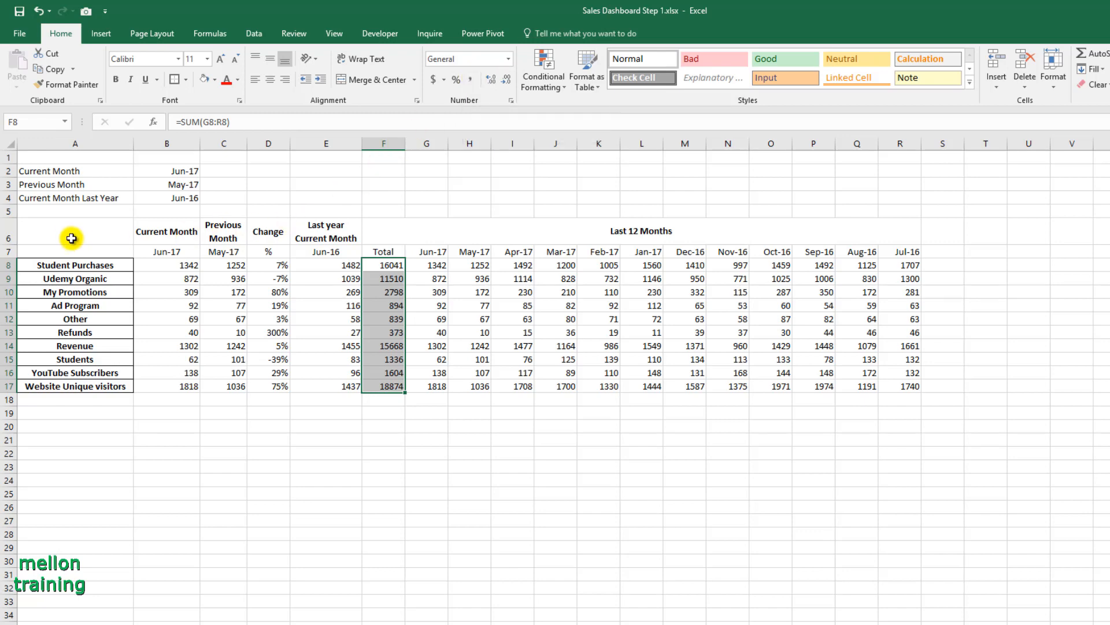
Apply All Borders and Thick Outside Borders to the calculations table A6:R17
left_click_drag(55, 233, 697, 385)
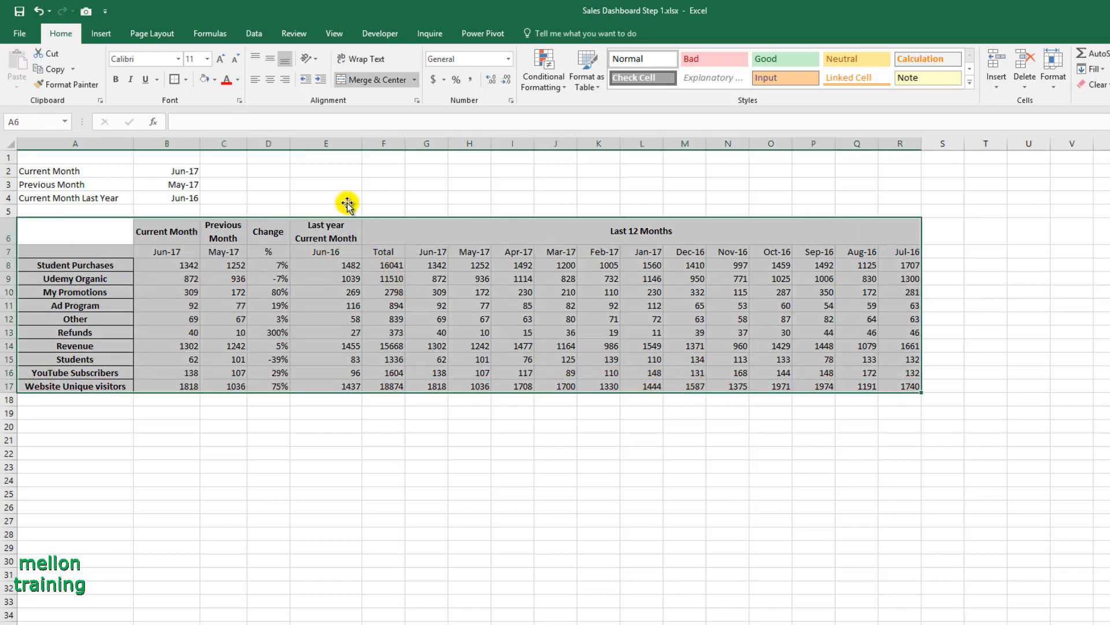
left_click(187, 79)
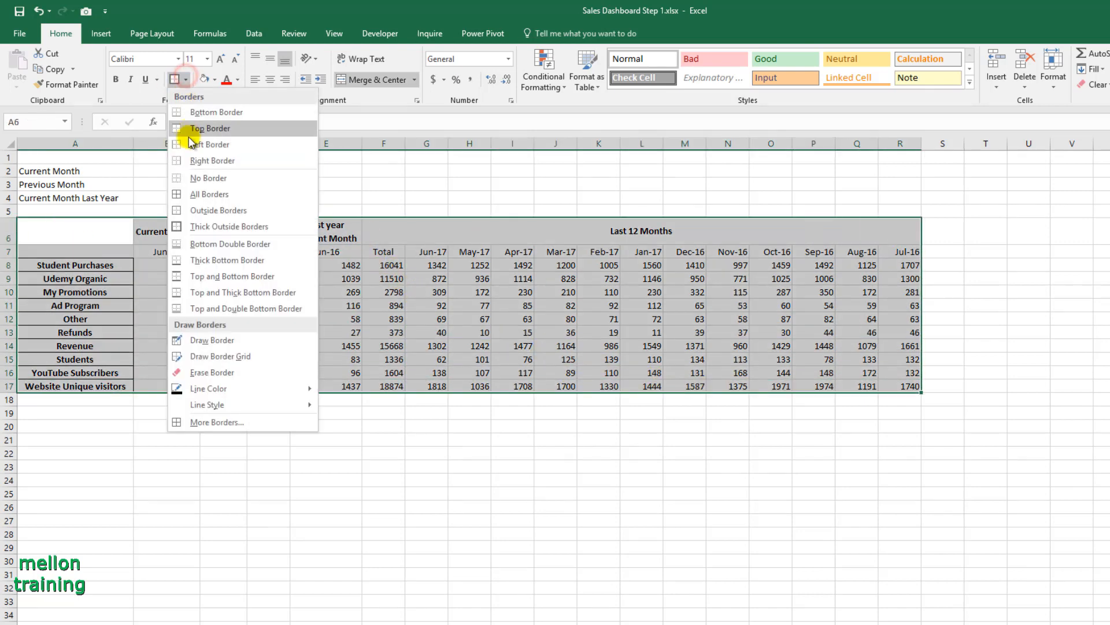
left_click(203, 195)
left_click(185, 79)
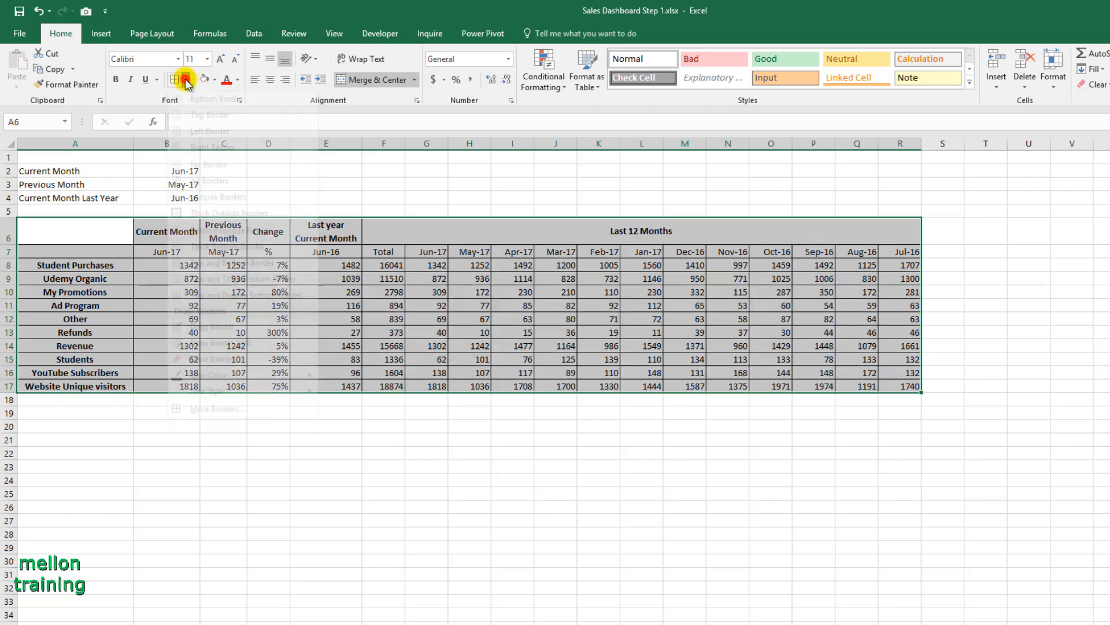
left_click(206, 225)
left_click(147, 438)
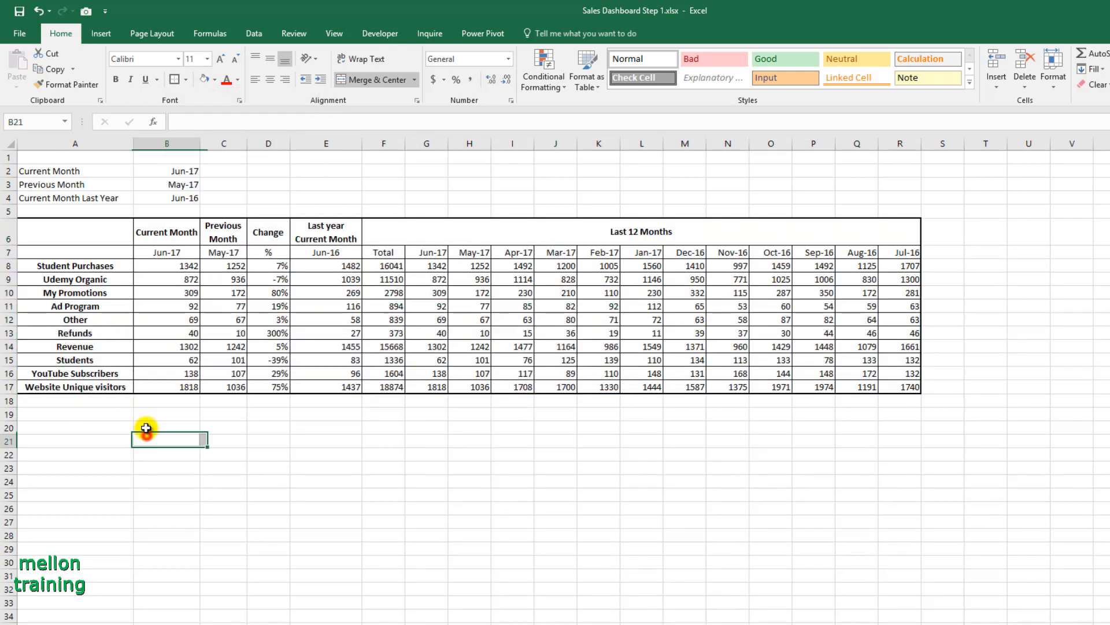
Apply All Borders and Thick Outside Borders to the month block A2:B4
left_click_drag(70, 170, 153, 198)
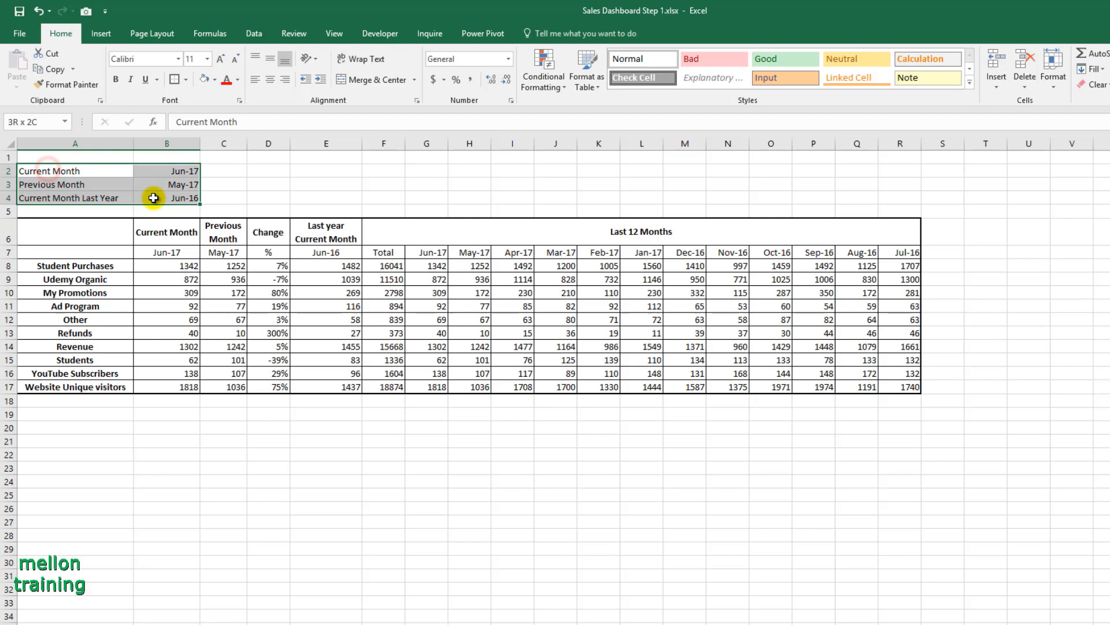
left_click(185, 79)
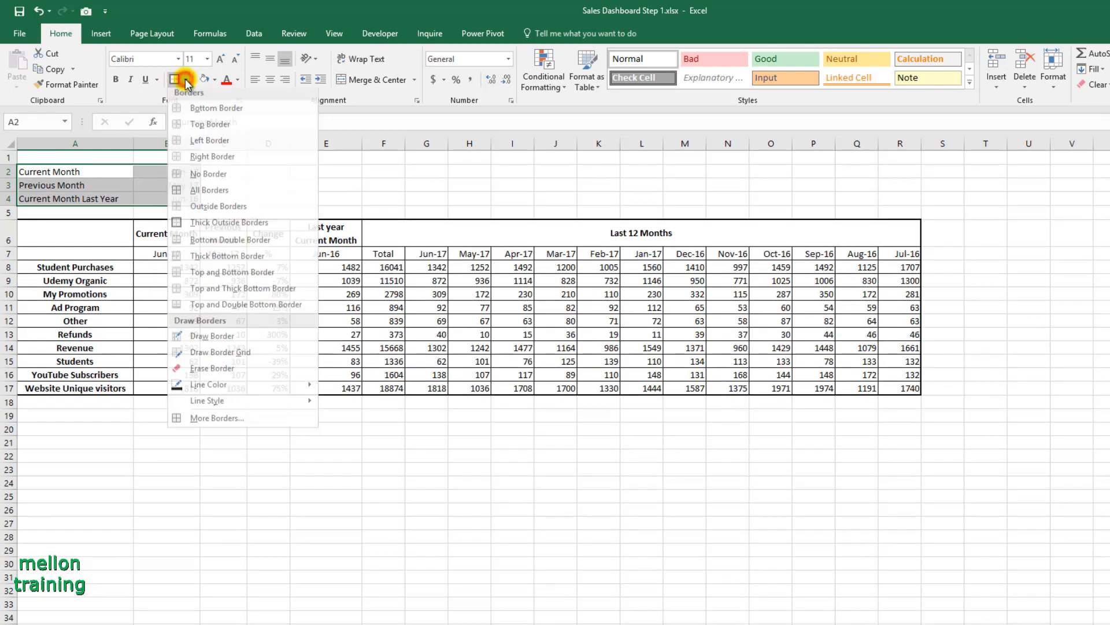
left_click(203, 189)
left_click(185, 79)
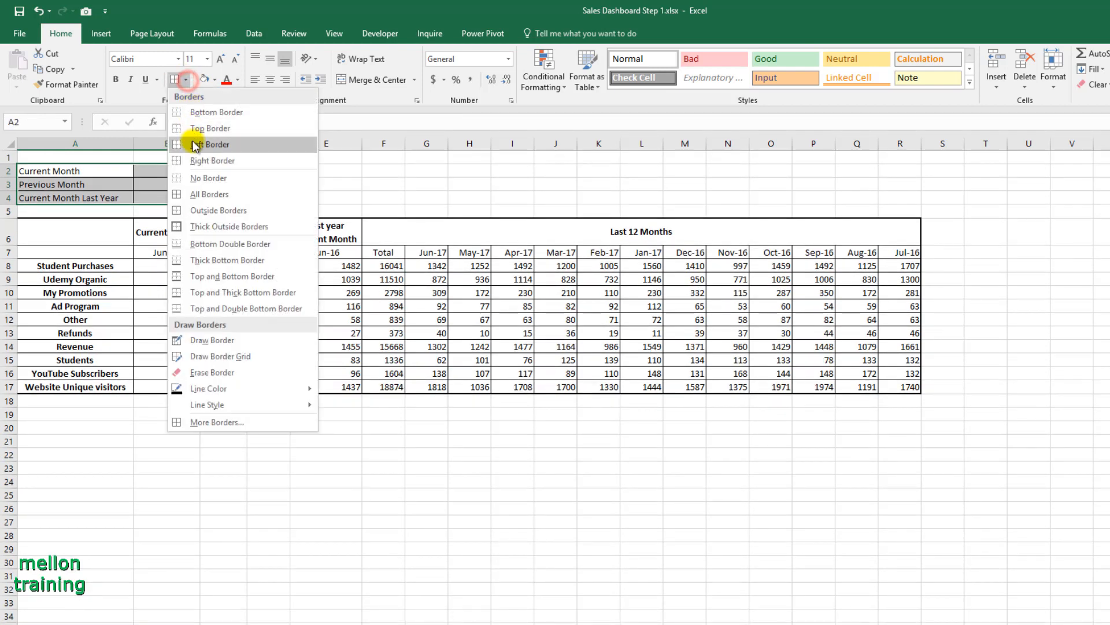
left_click(197, 226)
left_click(226, 184)
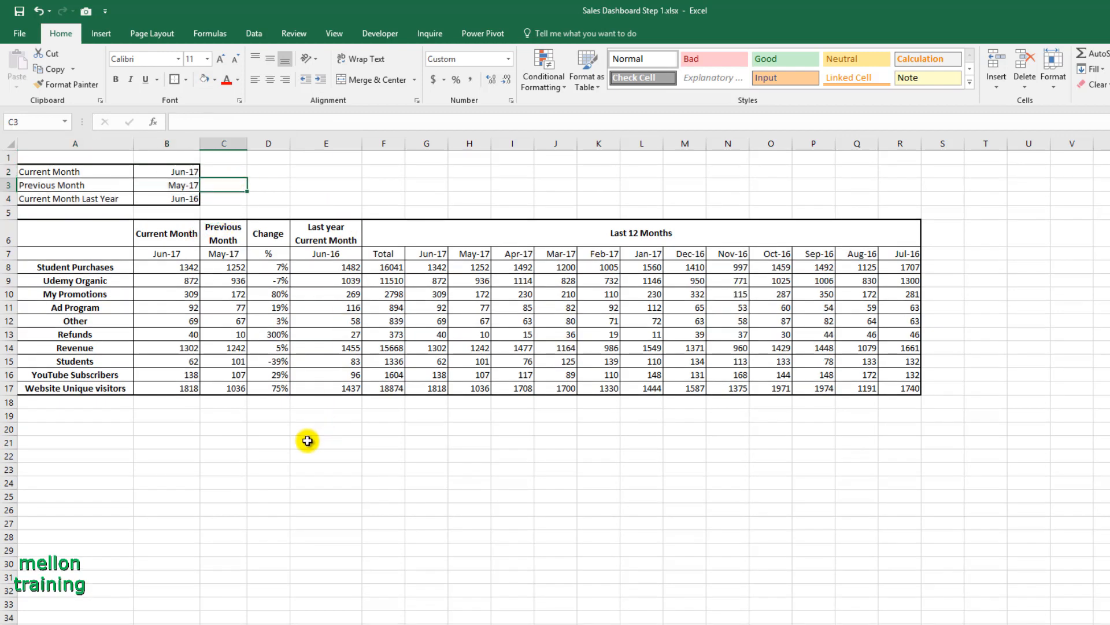
Make the month and subheading row B7:R7 of the calculations table bold
left_click_drag(156, 253, 905, 255)
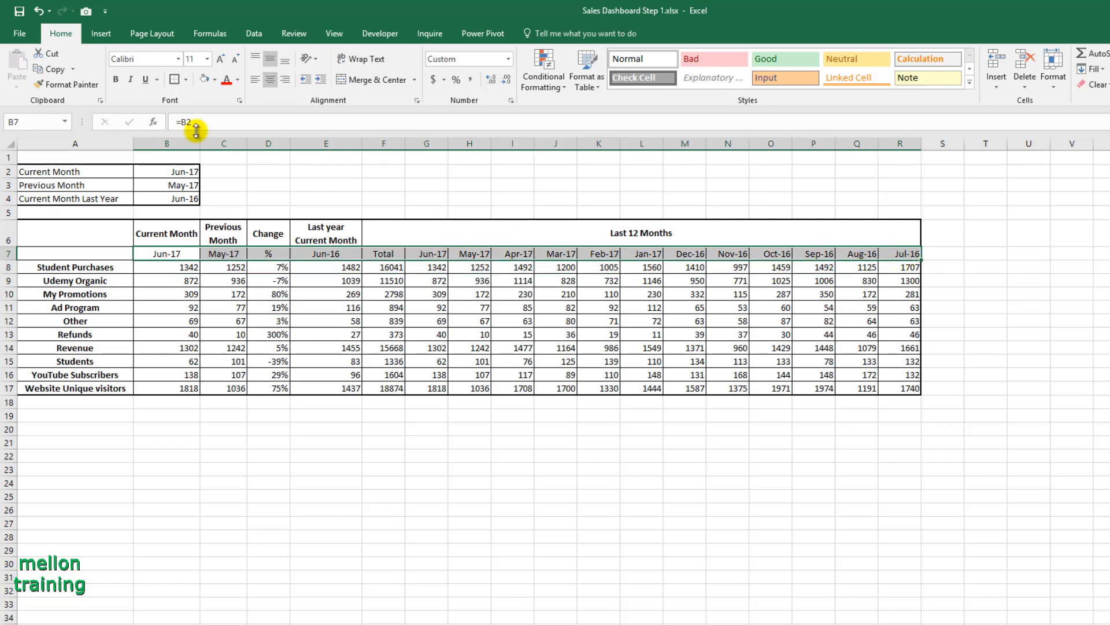
left_click(116, 79)
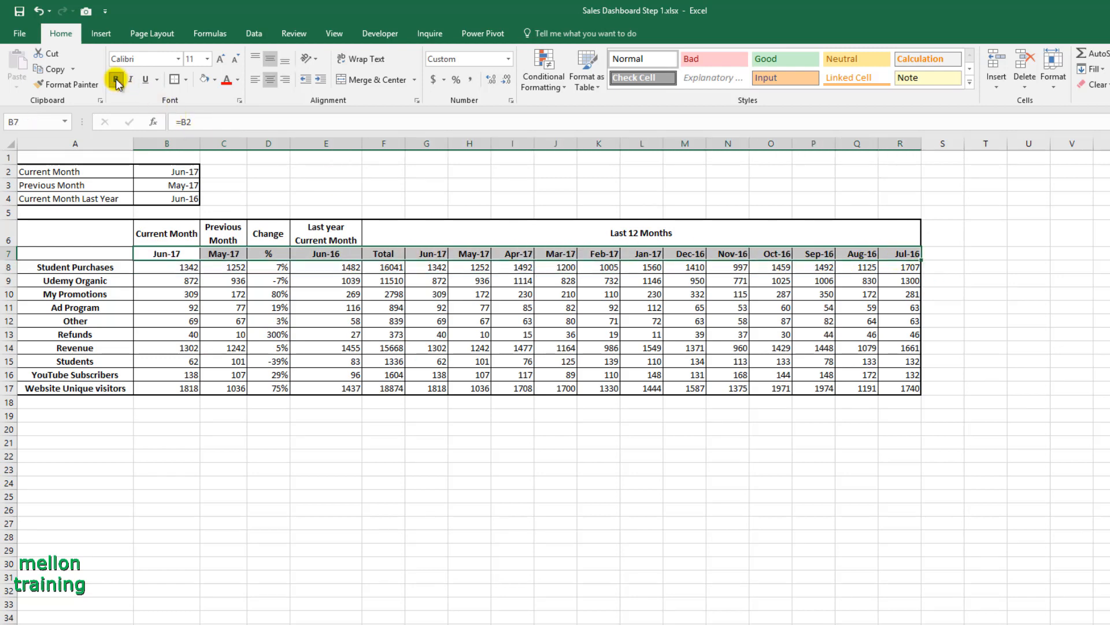
left_click(58, 429)
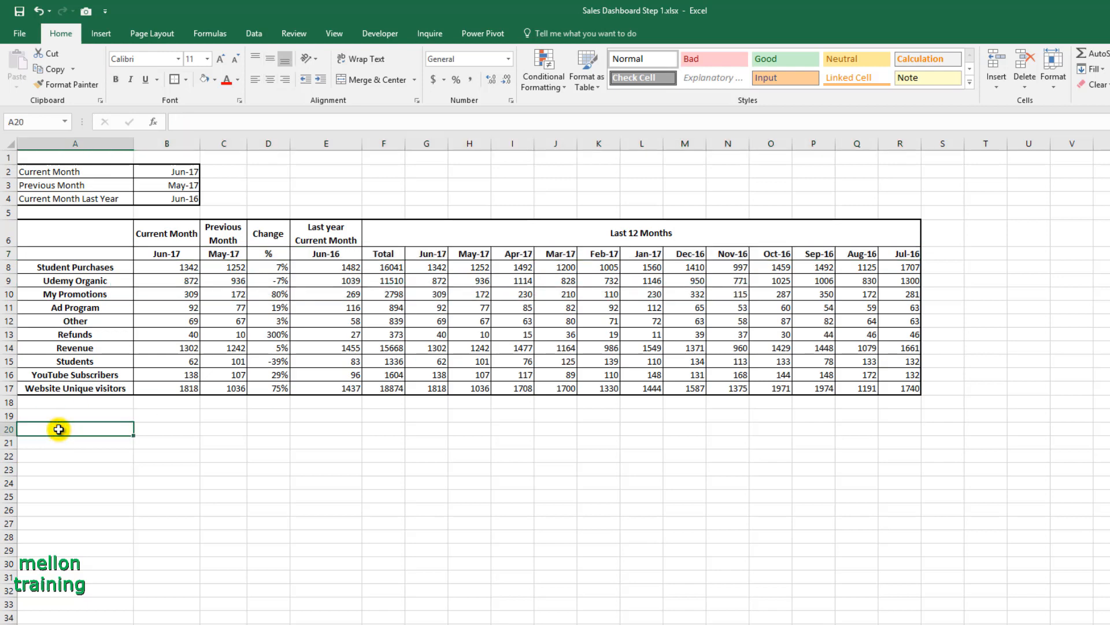
Link A20 to the current month in B2 and A21 to the previous month in B3
type("=")
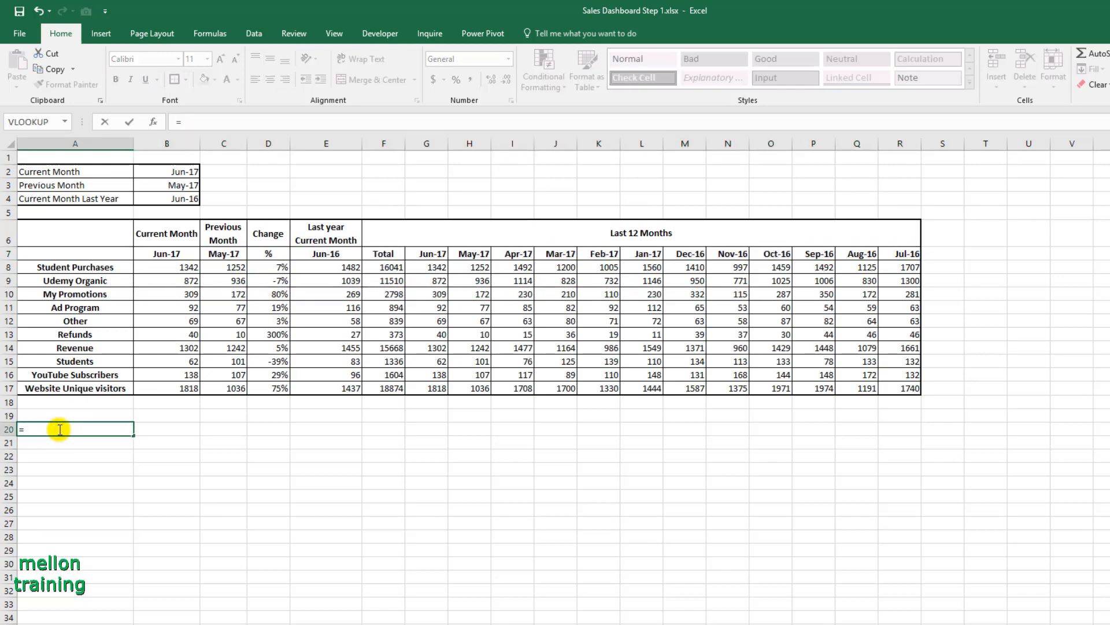
left_click(181, 173)
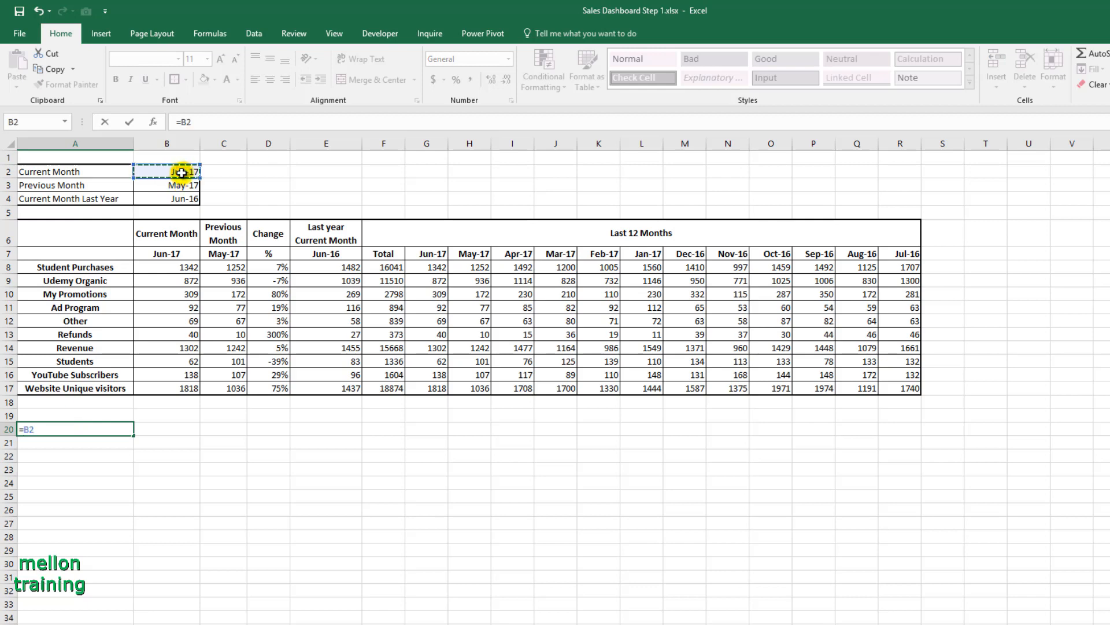
key("Return")
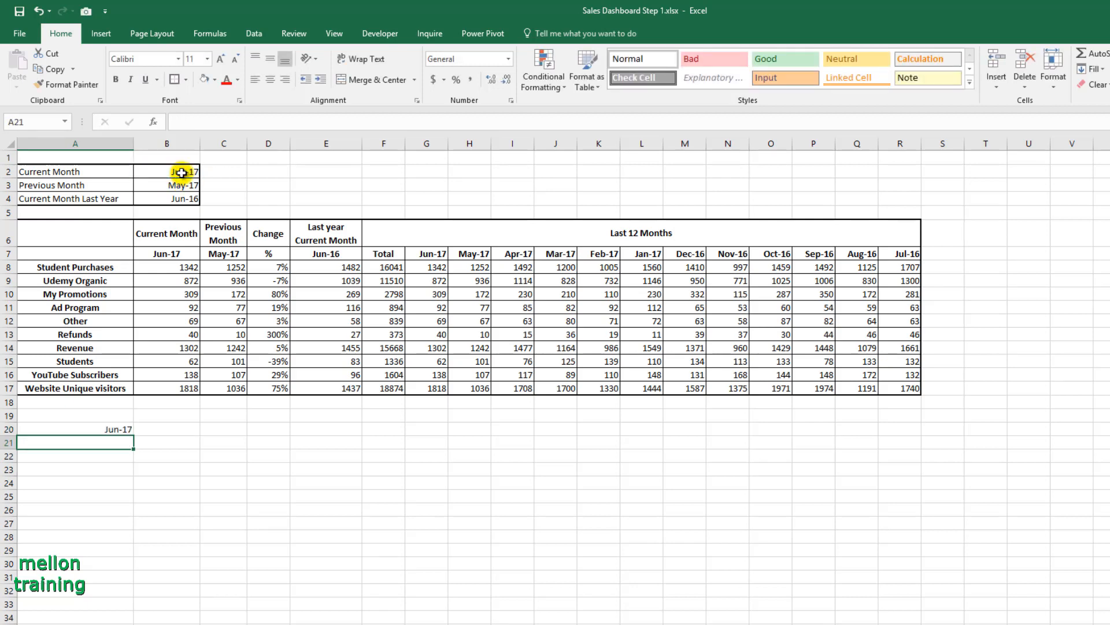
type("=")
left_click(191, 187)
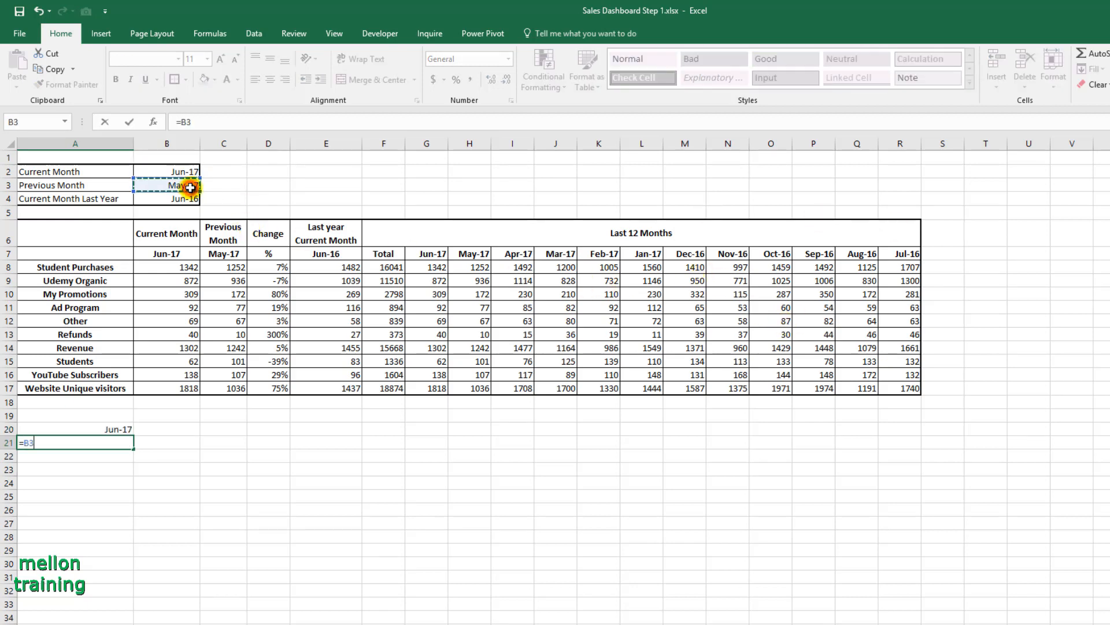
key("Return")
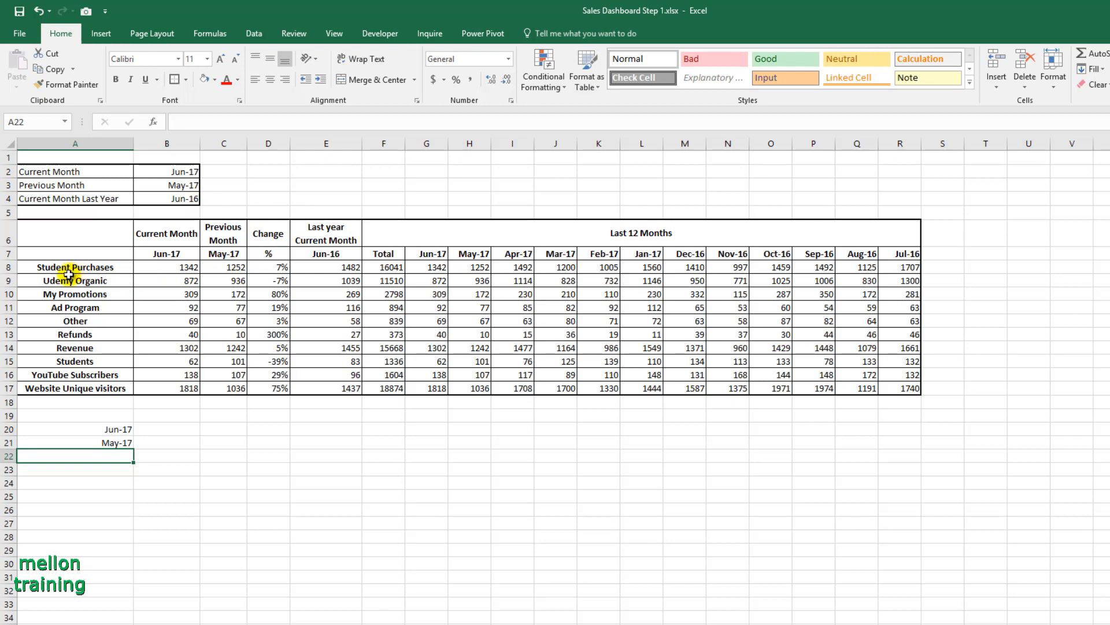
Copy the category labels in A9:A12 and paste them transposed as headings starting at B19
left_click_drag(65, 282, 70, 318)
left_click(53, 71)
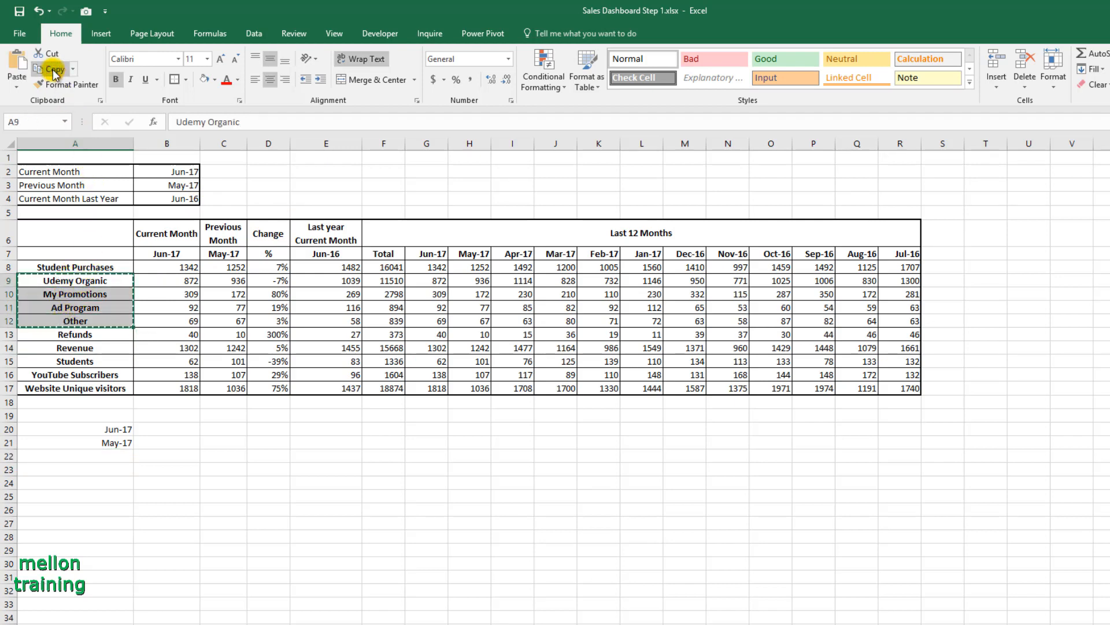
left_click(165, 416)
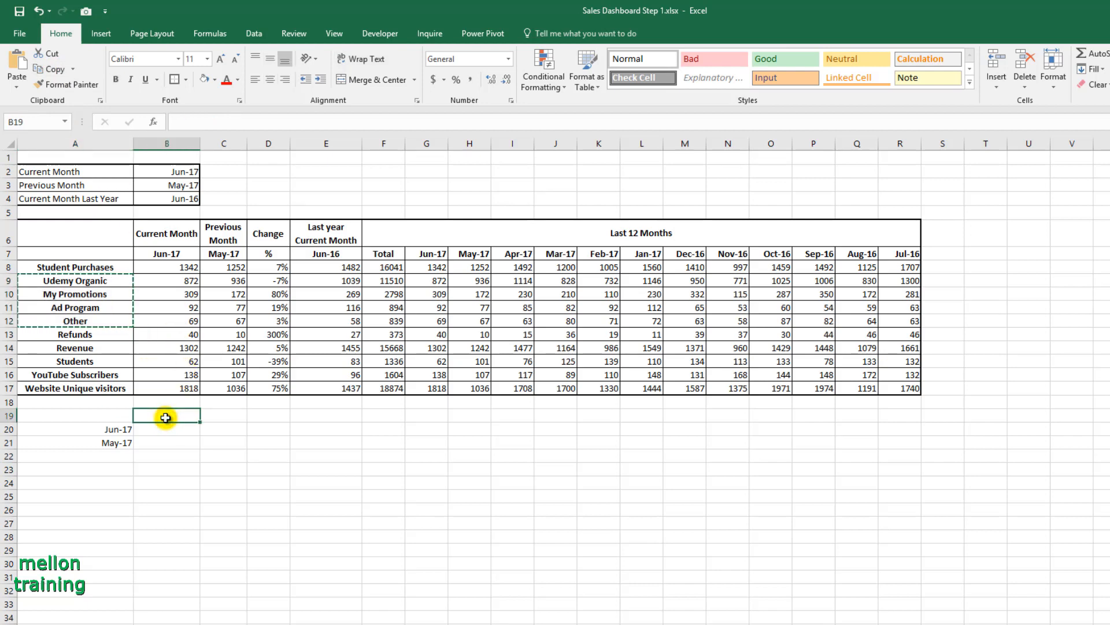
left_click(17, 87)
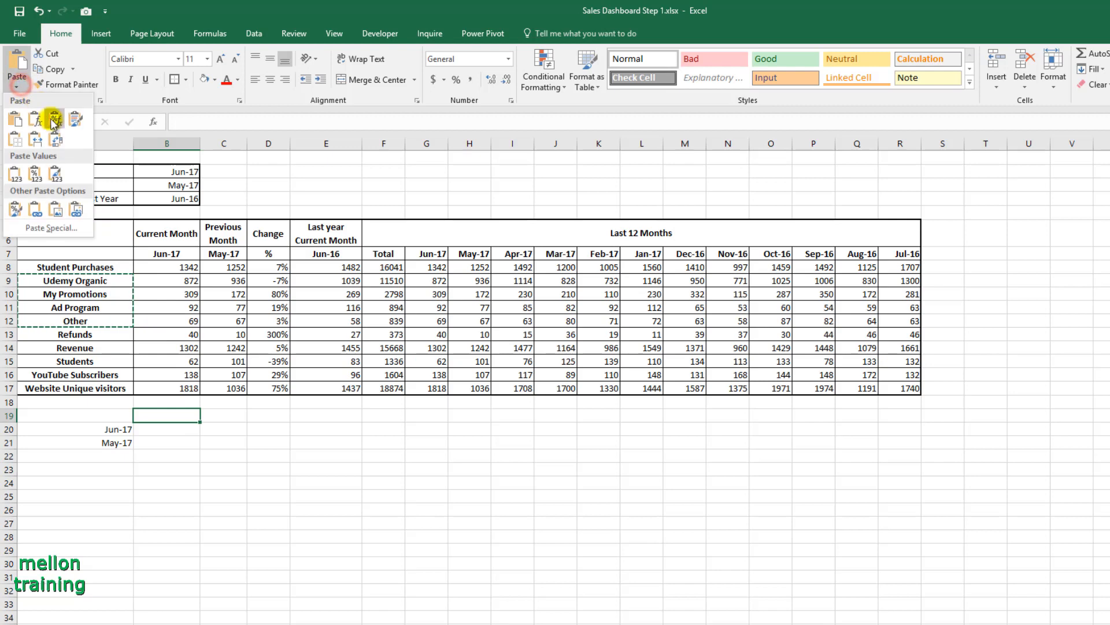
left_click(62, 148)
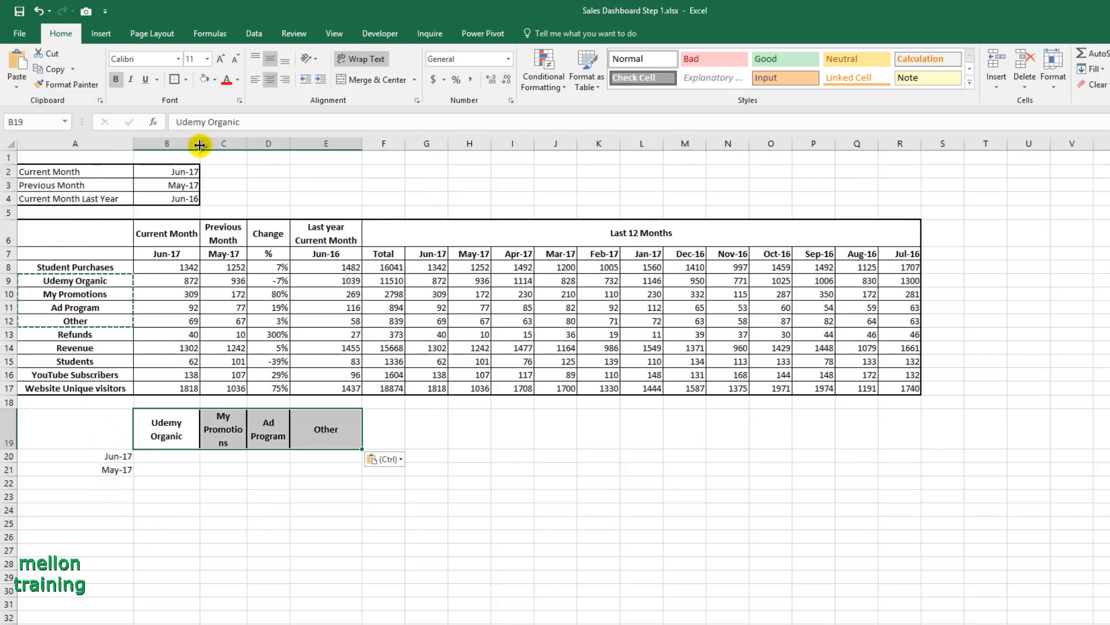
Adjust the widths of columns B to D so the pasted headings fit on one line, and autofit row 19's height
left_click_drag(199, 145, 393, 145)
left_click_drag(233, 142, 217, 142)
left_click_drag(307, 145, 299, 144)
double_click(12, 449)
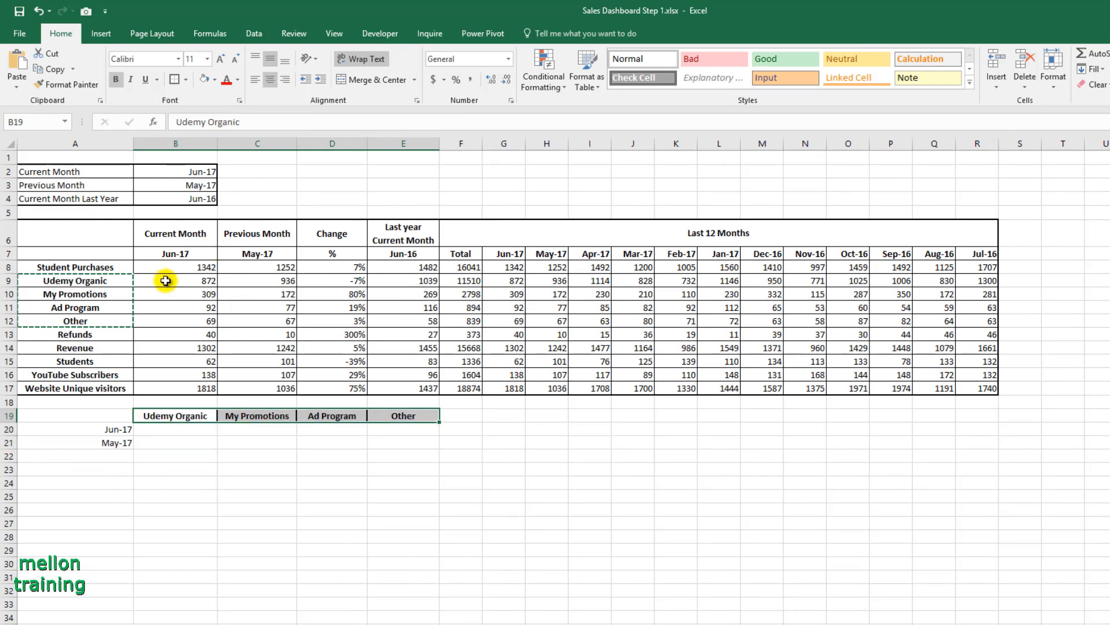
Copy the current-month figures in B9:B12 and paste them transposed into the Jun-17 row starting at B20
left_click_drag(167, 280, 166, 319)
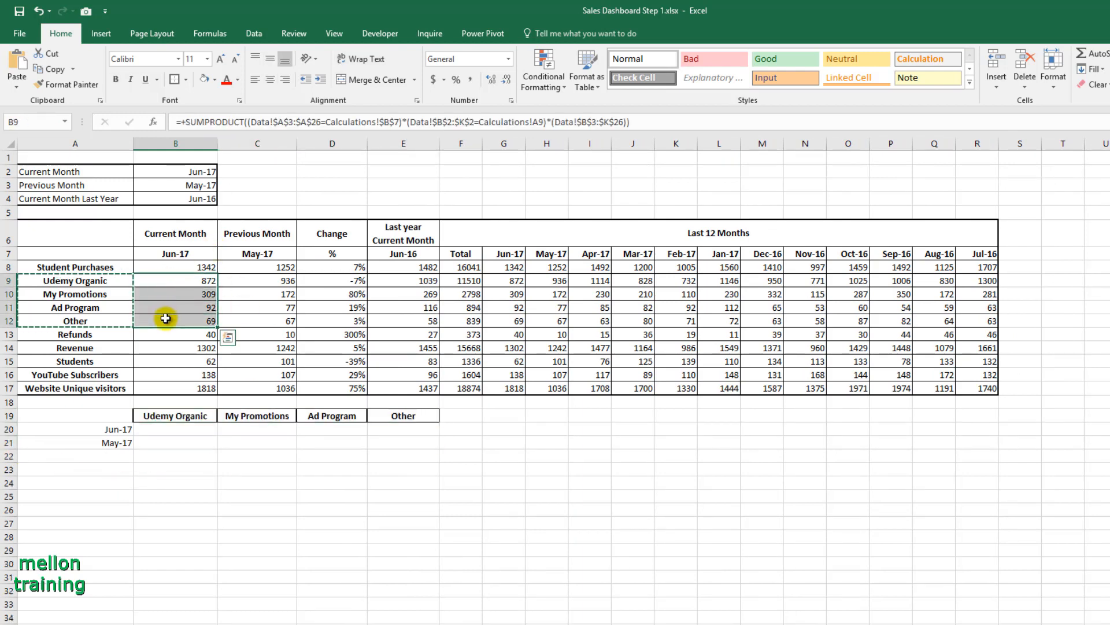
left_click(54, 69)
left_click(172, 433)
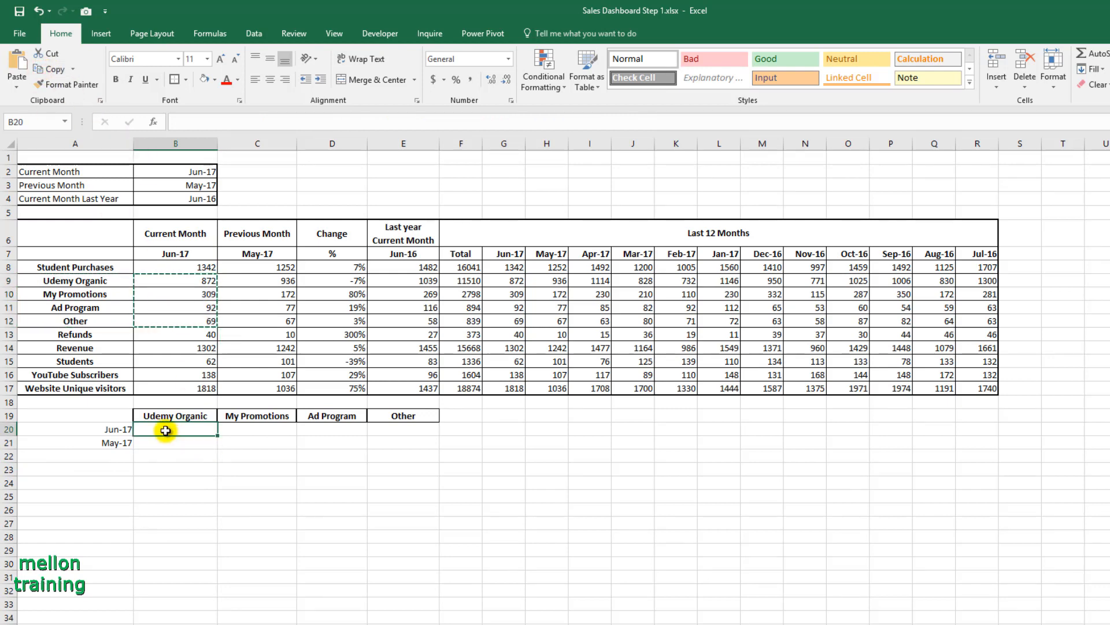
left_click(14, 88)
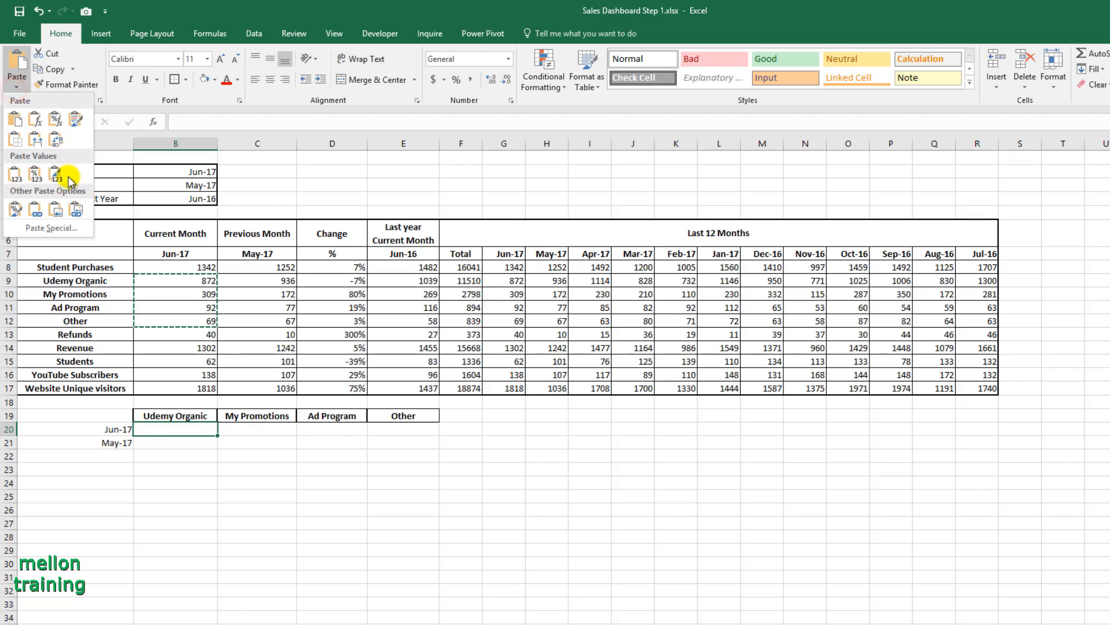
left_click(60, 140)
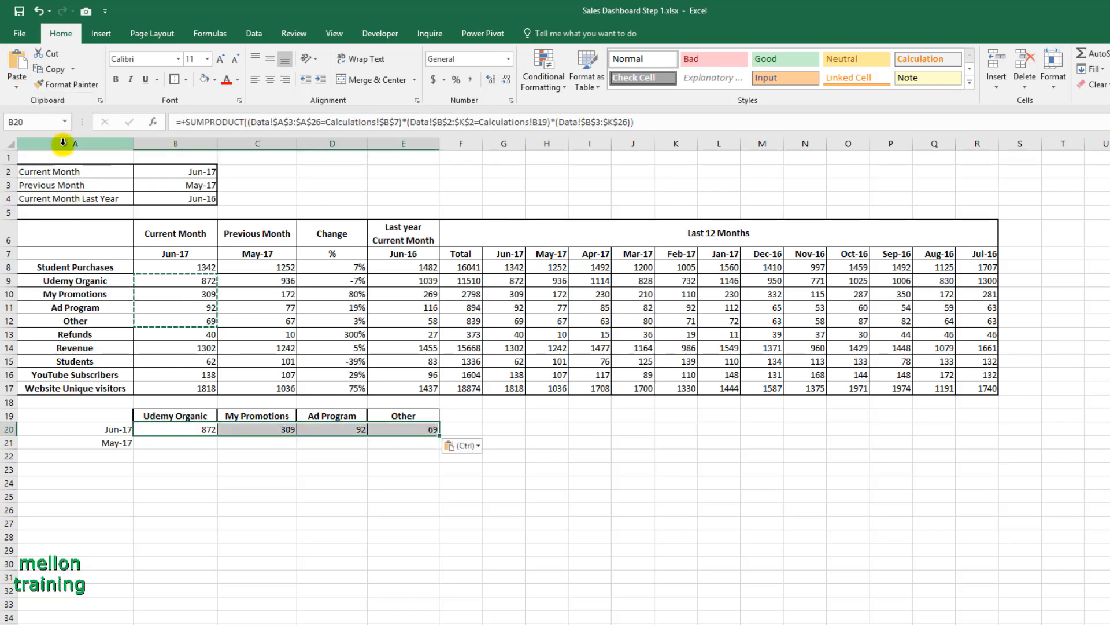
Copy the previous-month figures in C9:C12 and paste them transposed into the May-17 row starting at B21
left_click(261, 280)
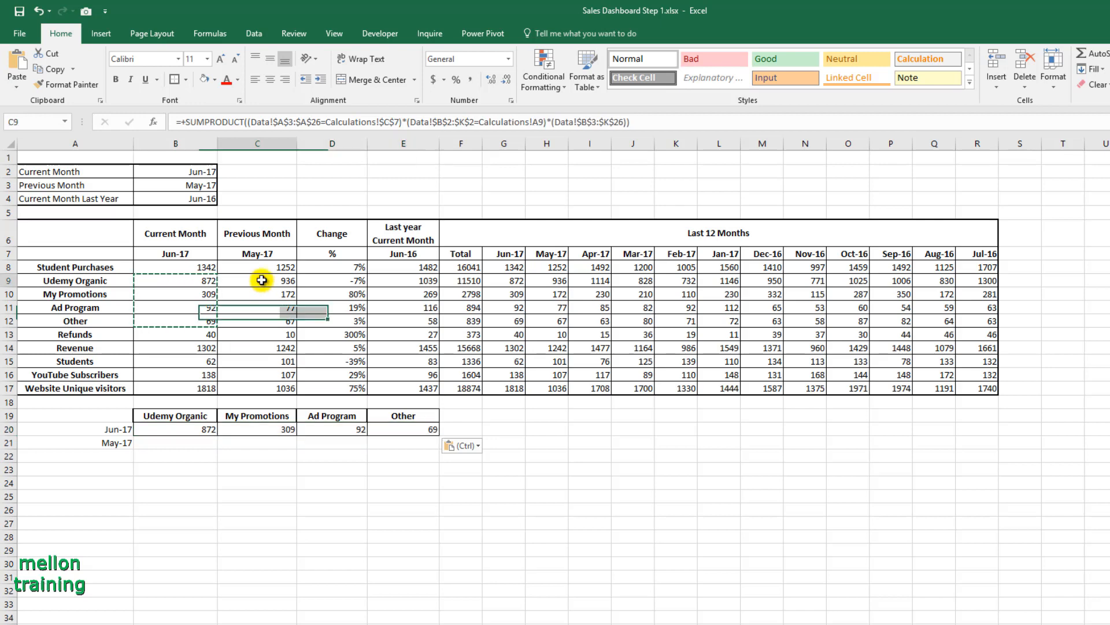
left_click_drag(262, 280, 260, 321)
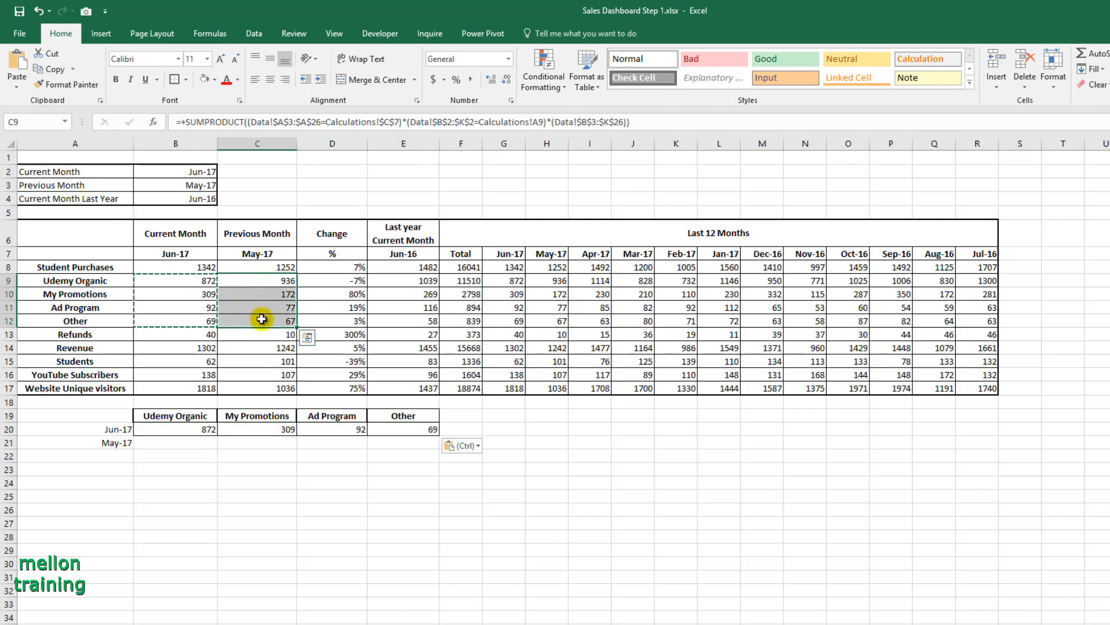
left_click(48, 69)
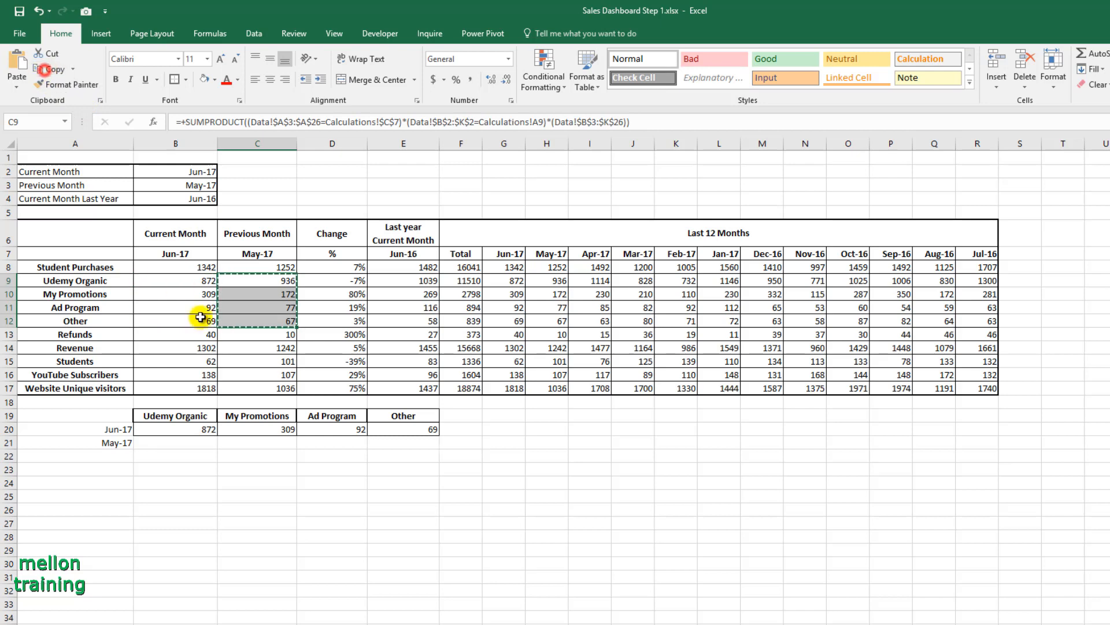
left_click(171, 442)
left_click(16, 88)
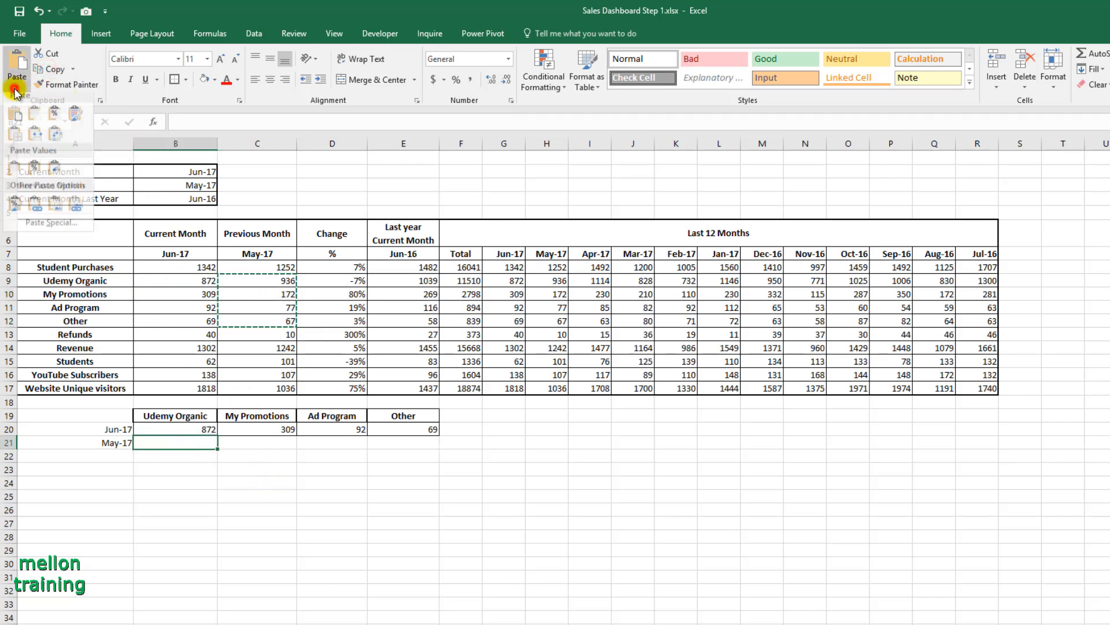
left_click(56, 142)
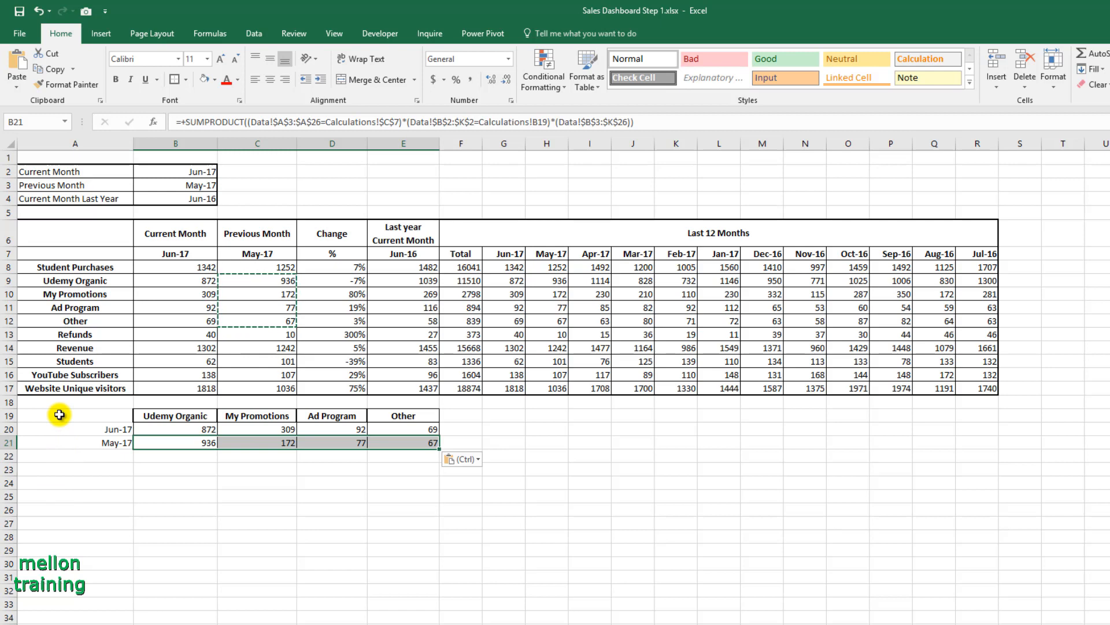
Apply All Borders and Thick Outside Borders to the category comparison table A19:E21
left_click_drag(60, 415, 399, 444)
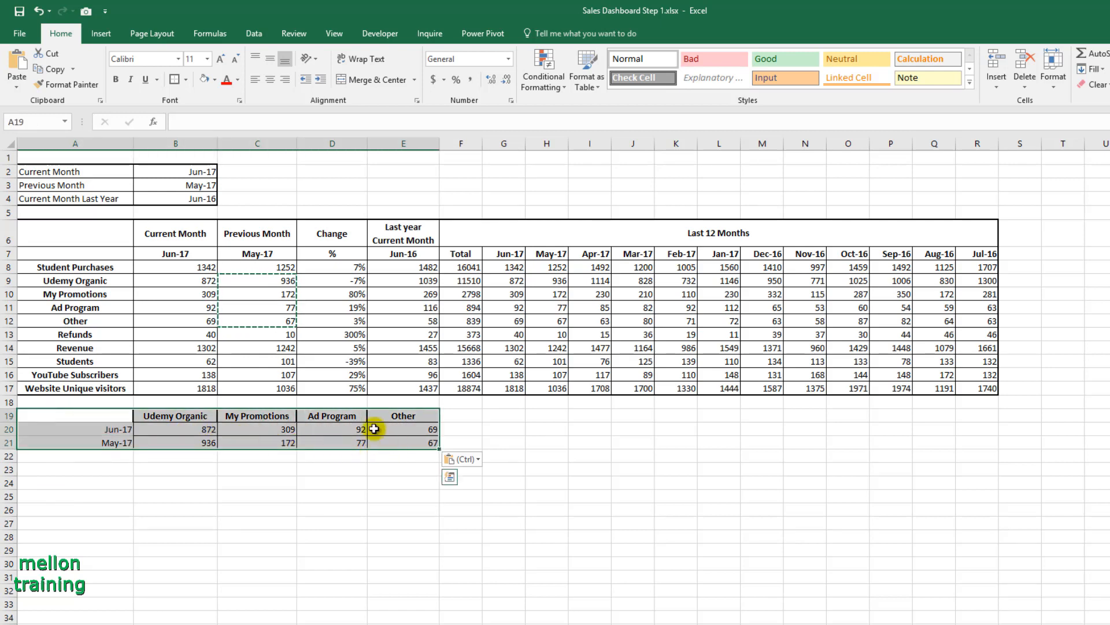
left_click(186, 80)
left_click(207, 195)
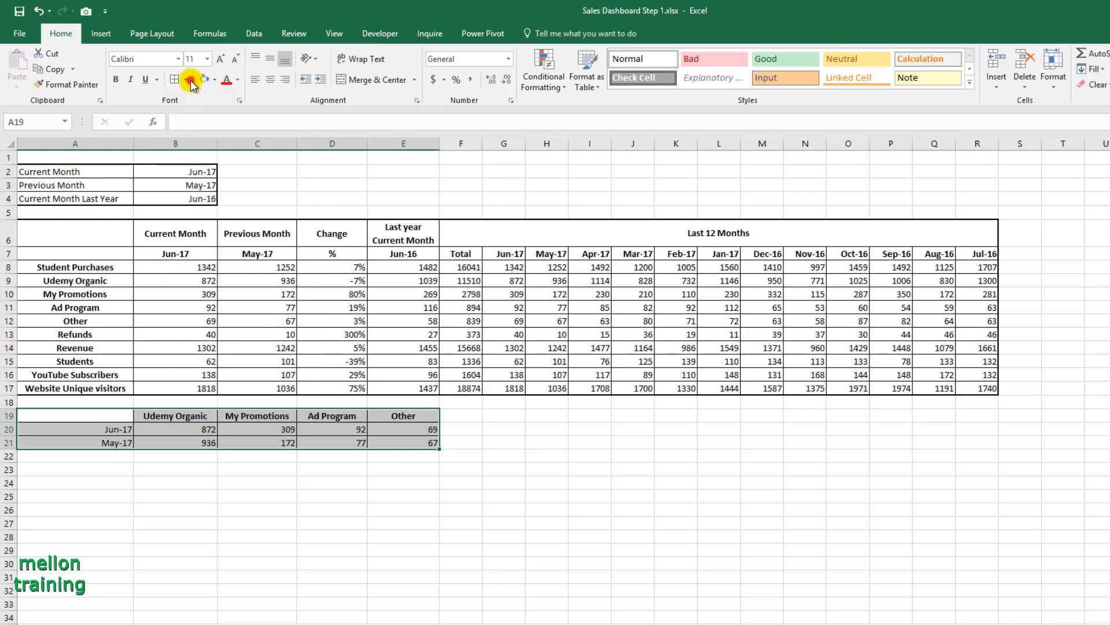
left_click(186, 79)
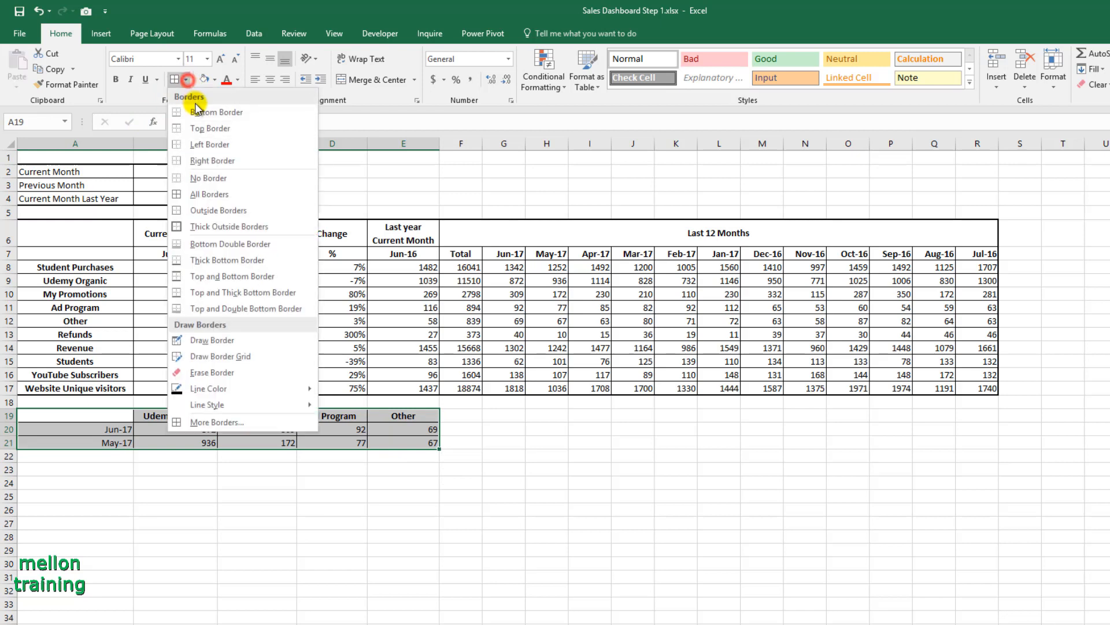
left_click(226, 226)
Link B24 to the first Last 12 Months heading with =G7 and fill the formula across to E24
left_click(196, 484)
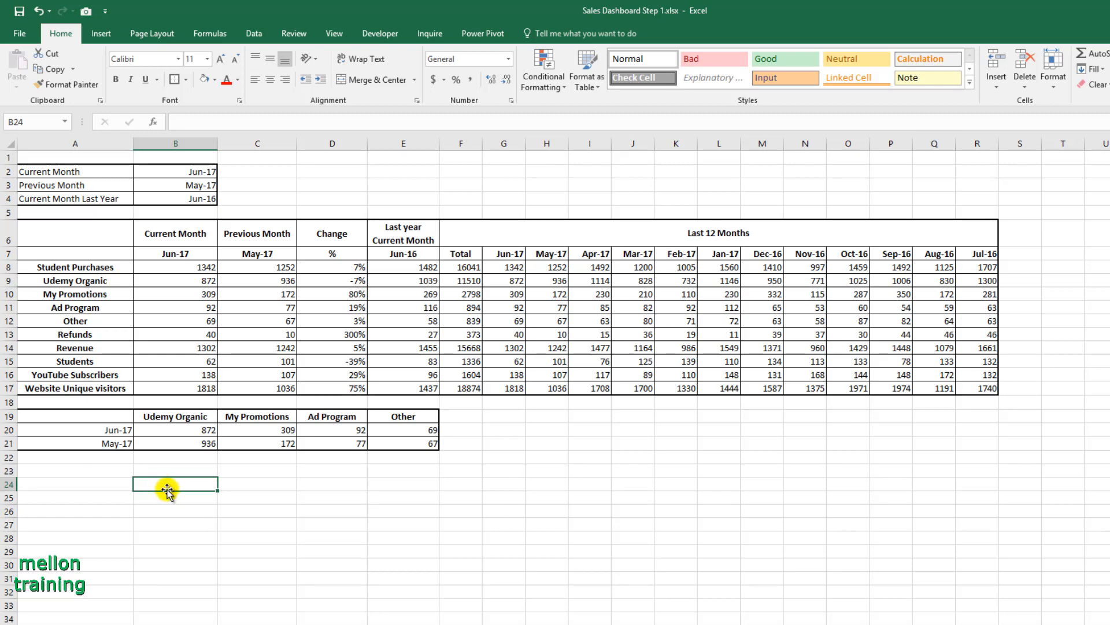
type("=")
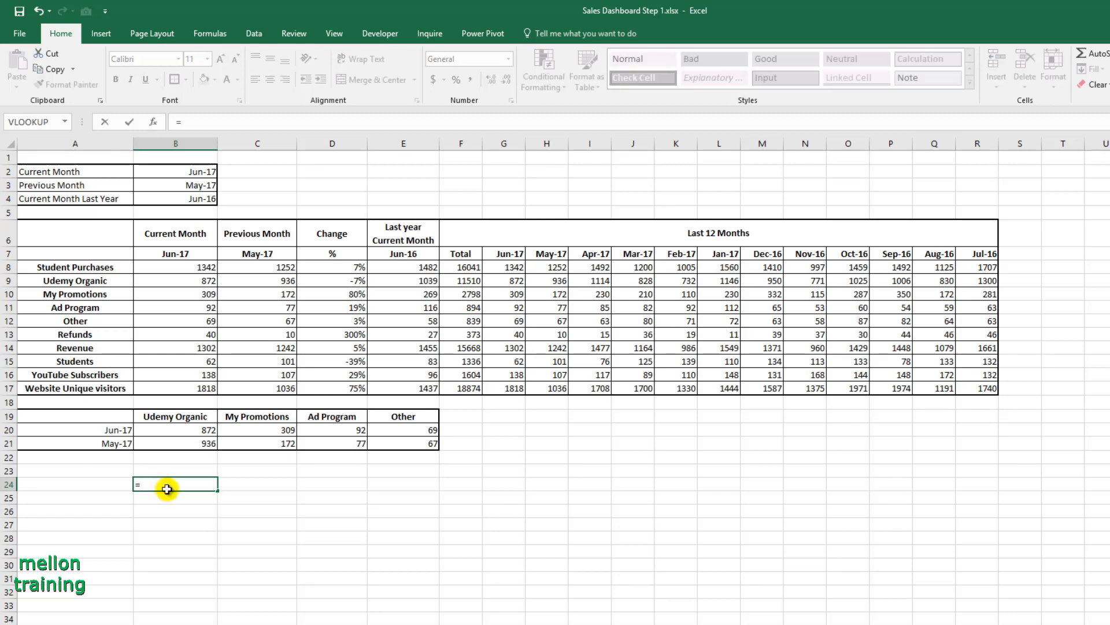
left_click(511, 254)
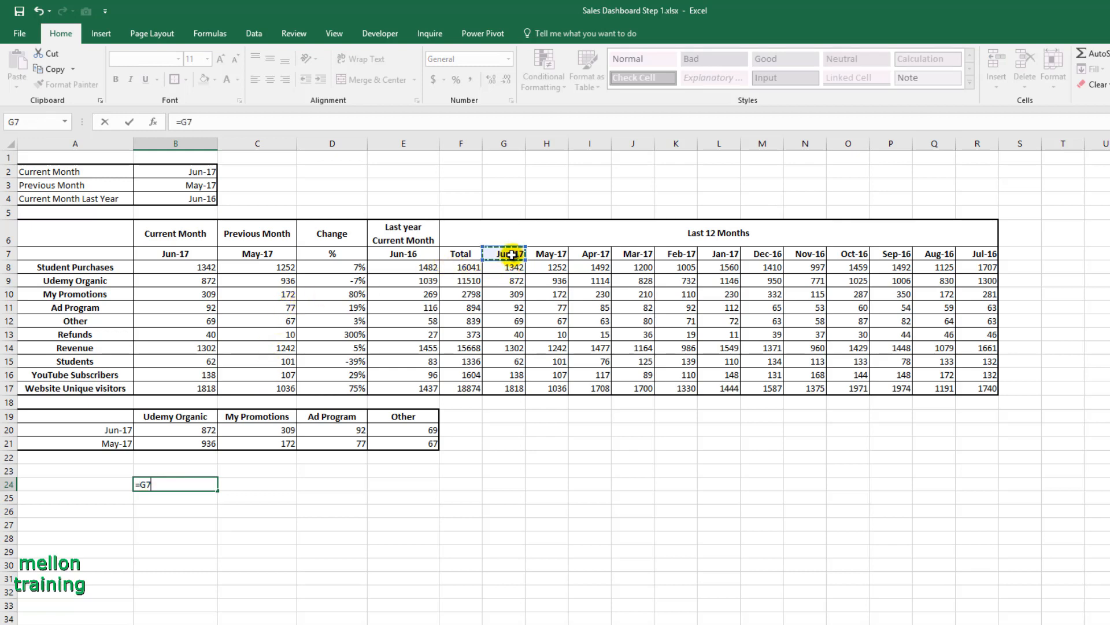
key("Return")
left_click(190, 485)
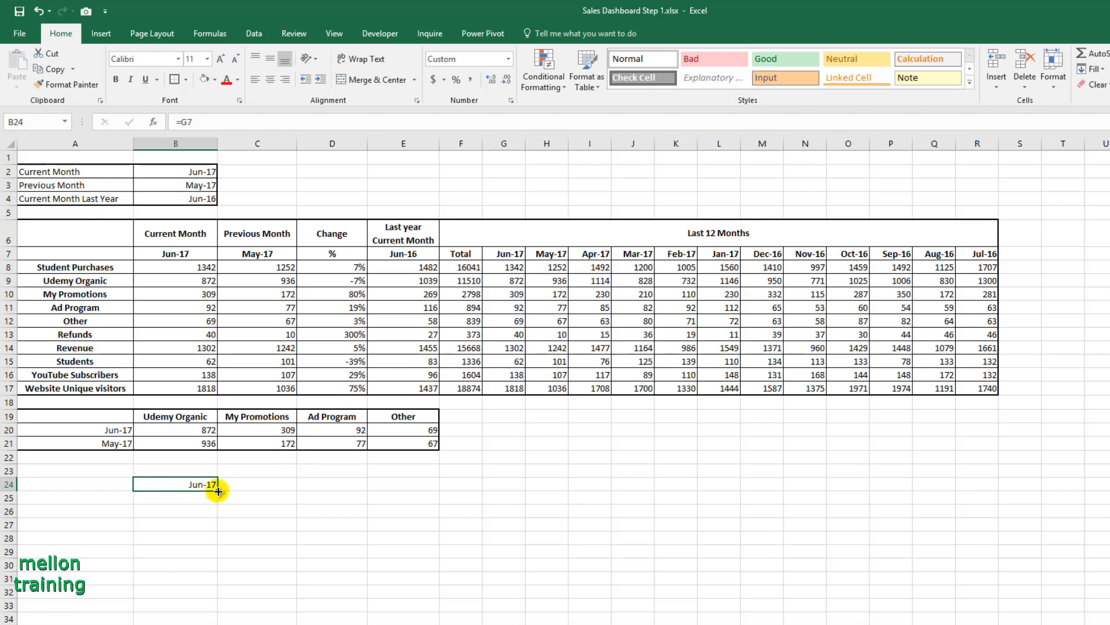
left_click_drag(217, 491, 408, 488)
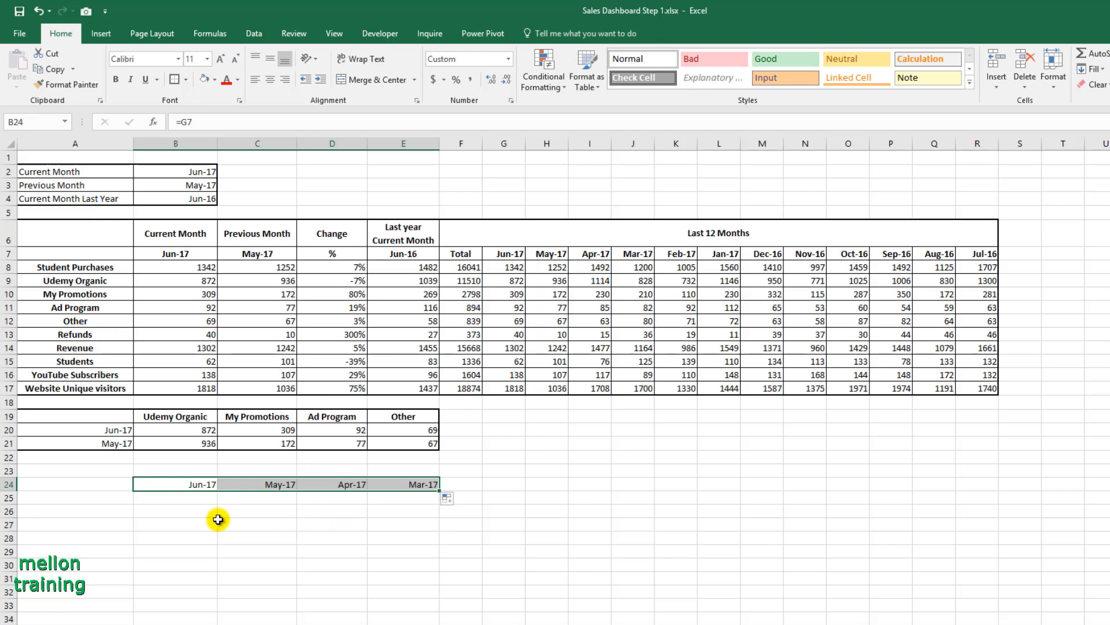
Enter the performance labels Poor, Good and Excellent in cells A25 to A27
left_click(100, 502)
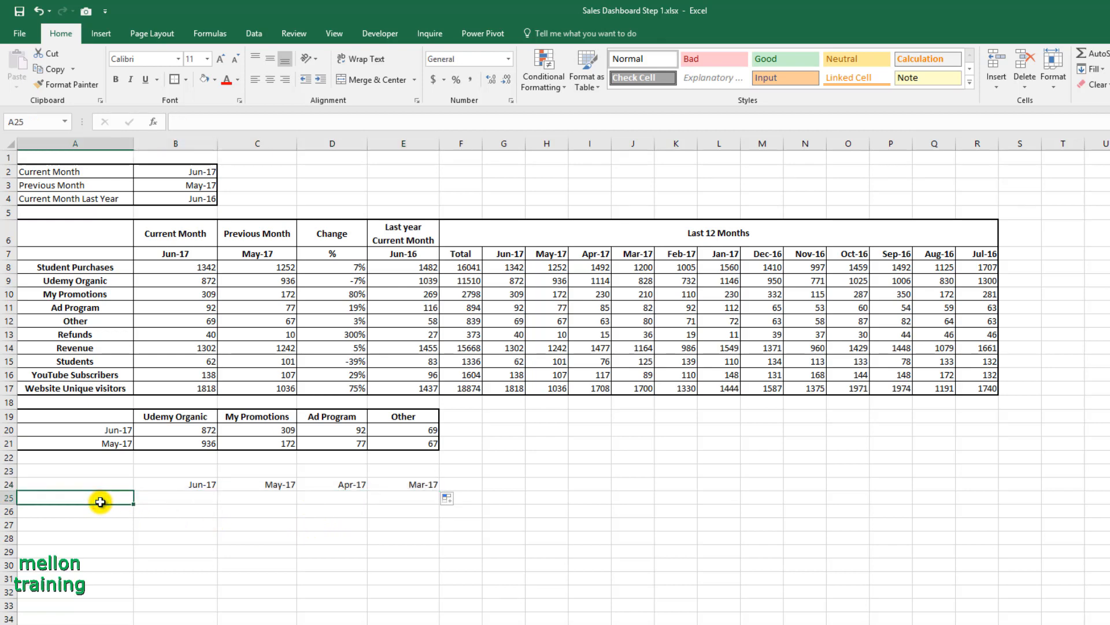
type("Poor")
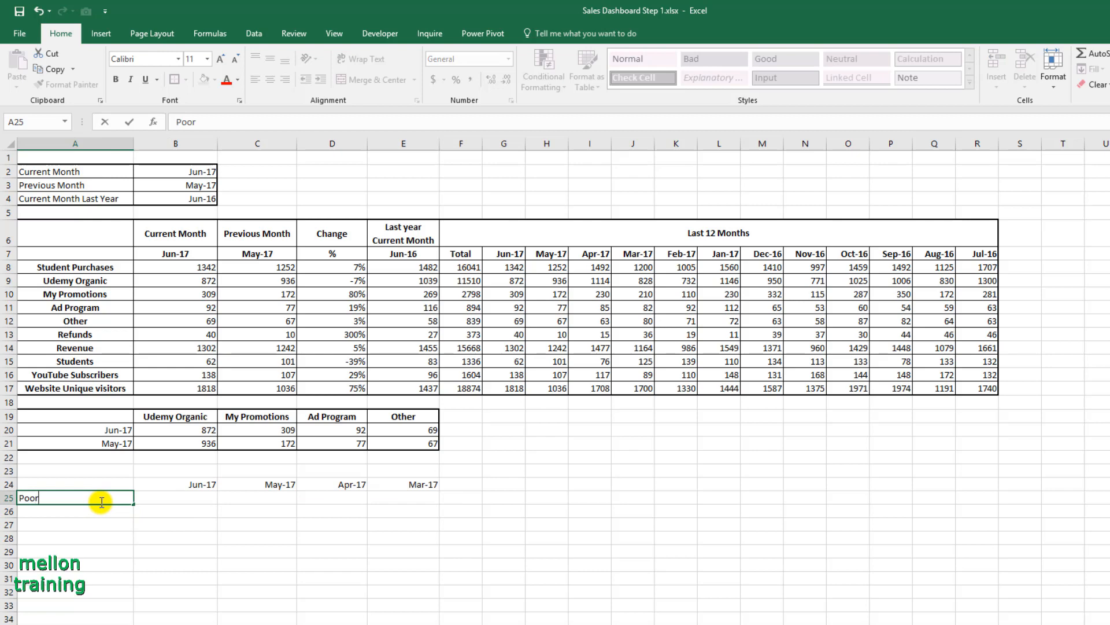
key("Return")
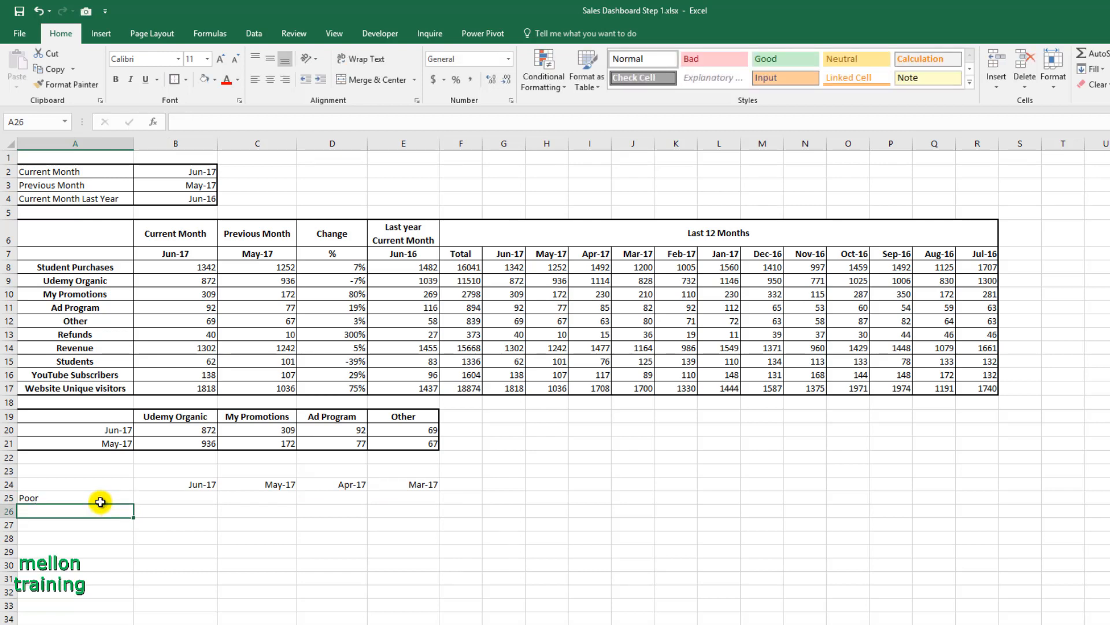
type("Good")
key("Return")
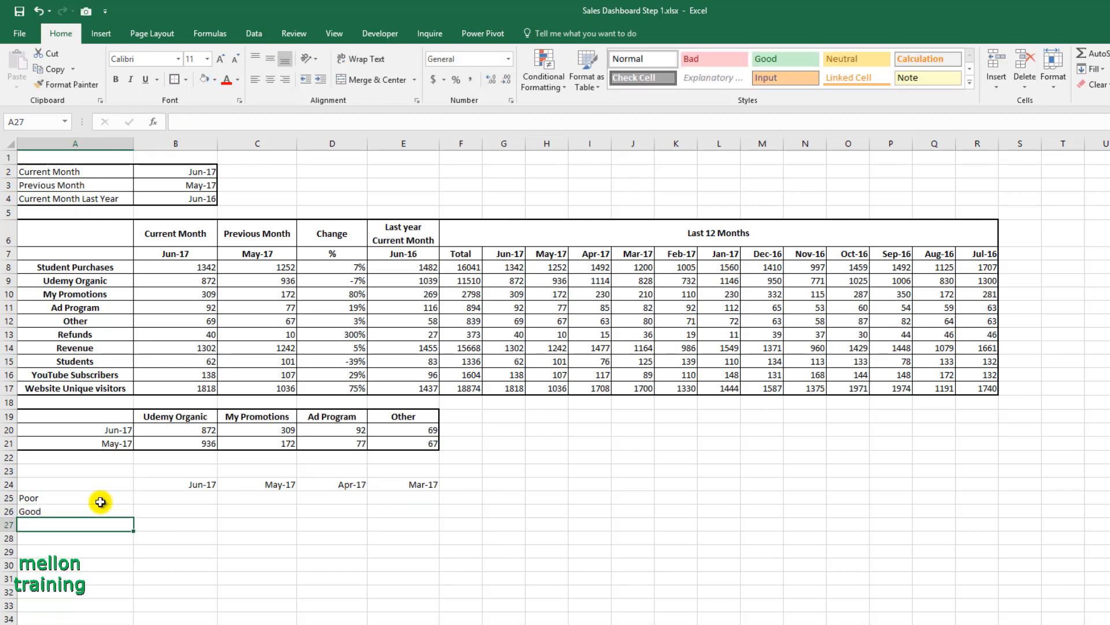
type("Excellent")
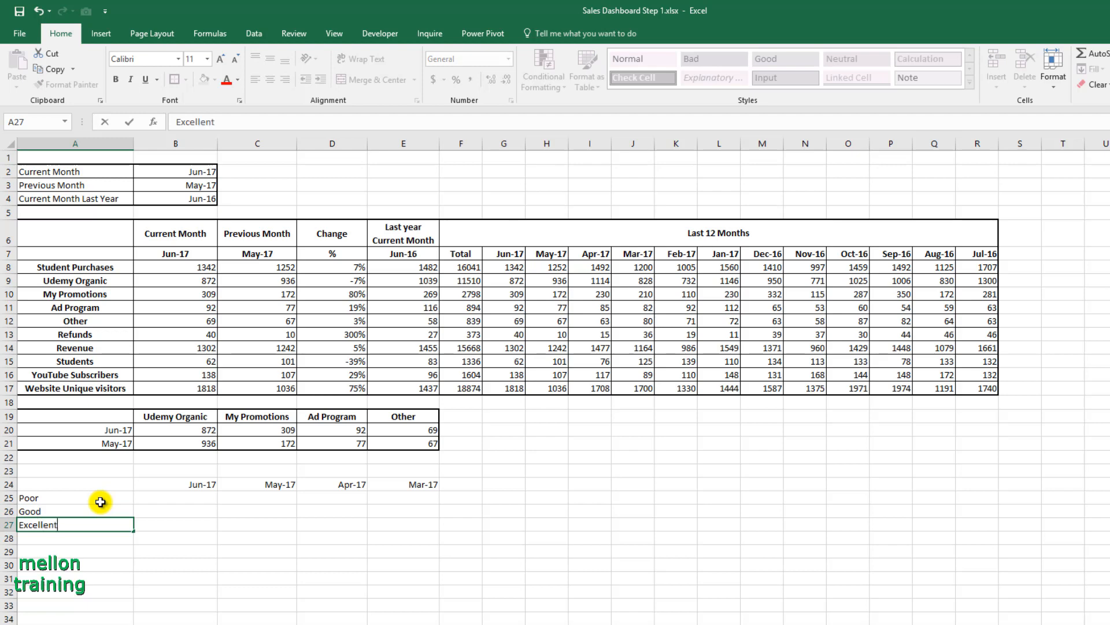
key("Return")
Add the row labels Target Revenue in A28 and Net Revenue in A29
type("Tar")
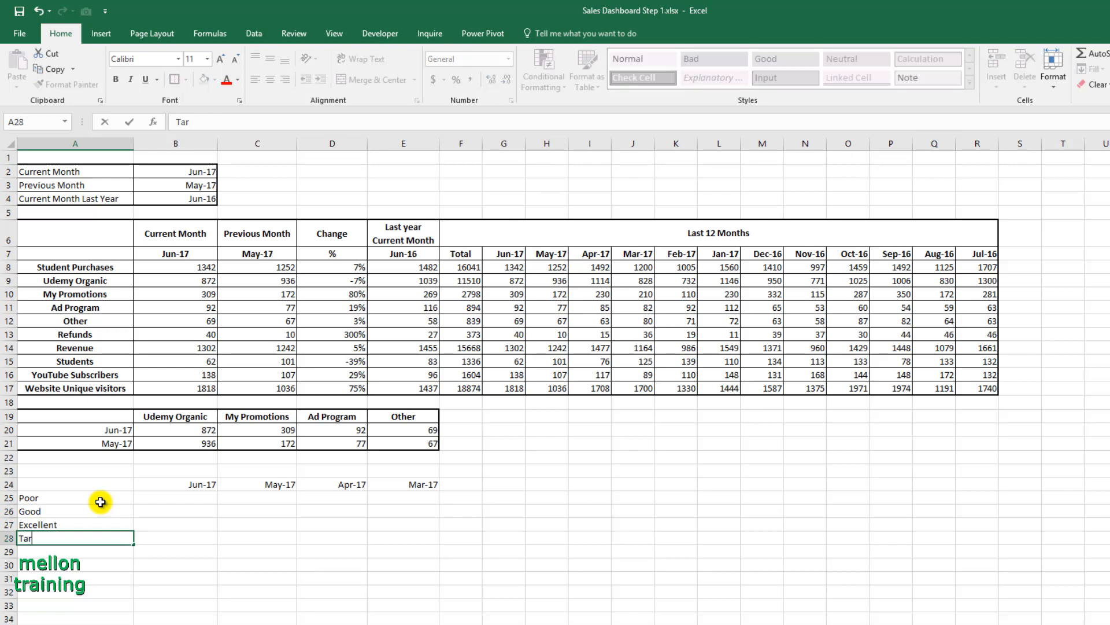
type("get Revenue")
key("Return")
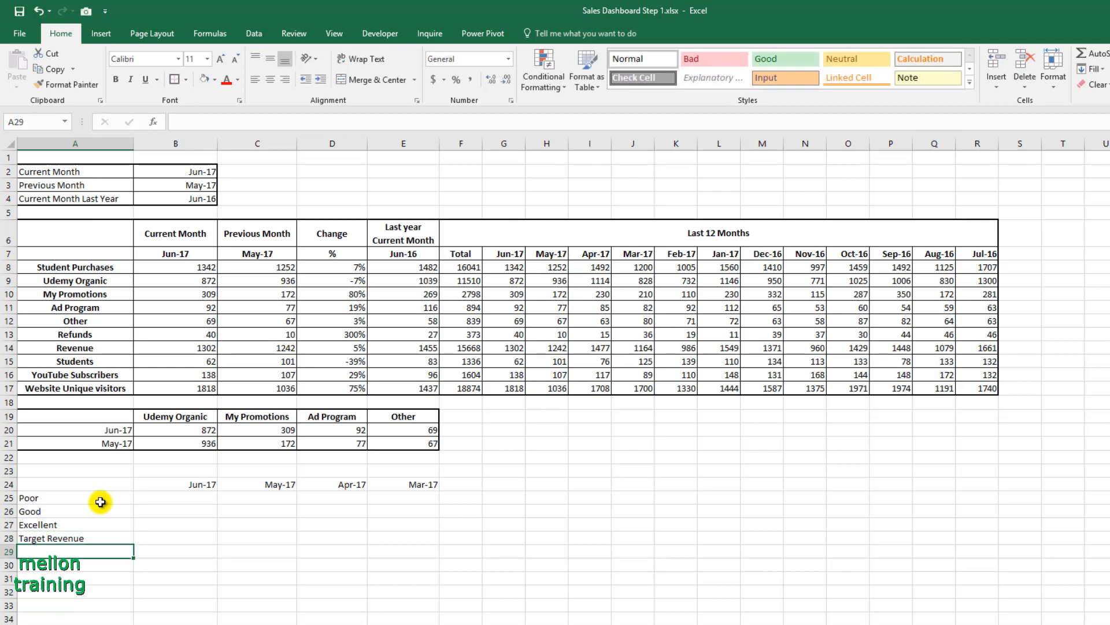
type("Net Reve")
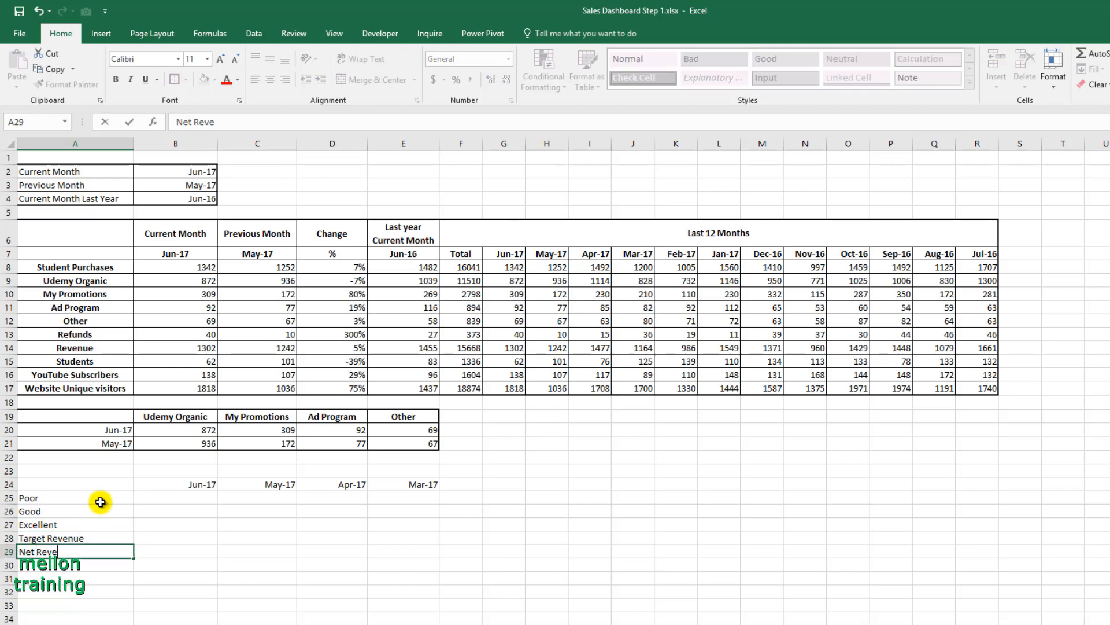
type("nue")
key("Return")
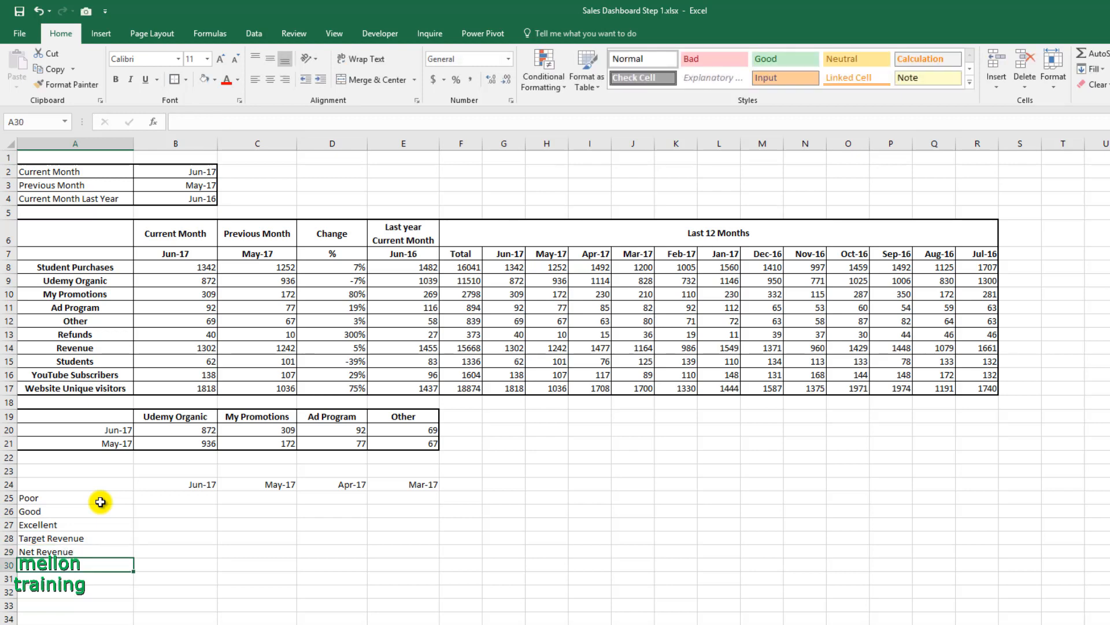
Apply All Borders and Thick Outside Borders to the target versus net revenue table A24:E29
left_click(53, 483)
left_click_drag(58, 490, 399, 552)
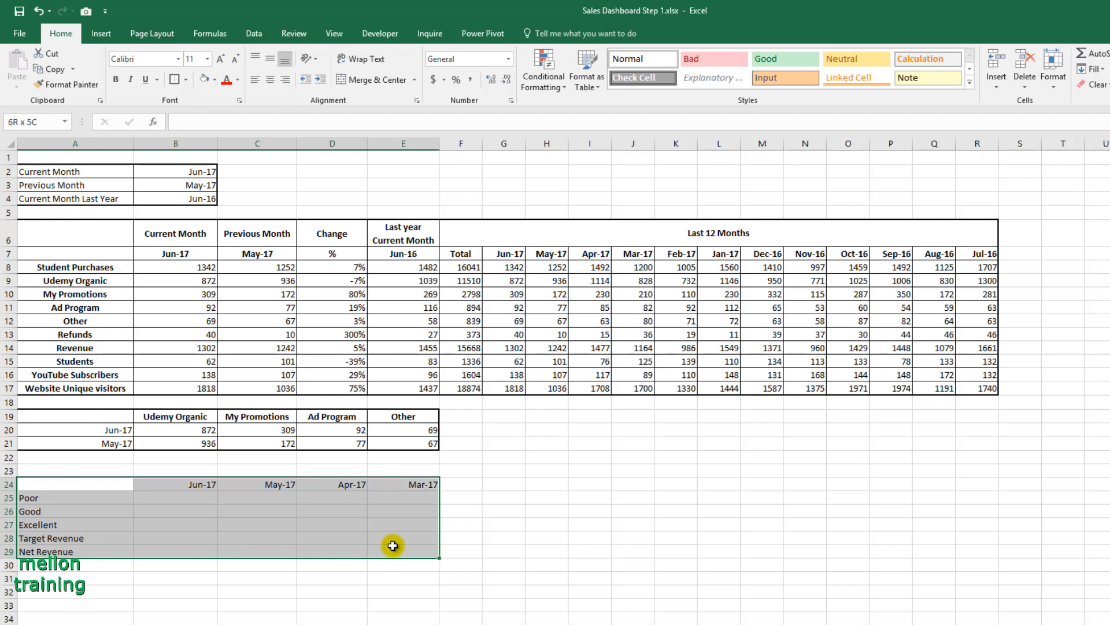
left_click(185, 80)
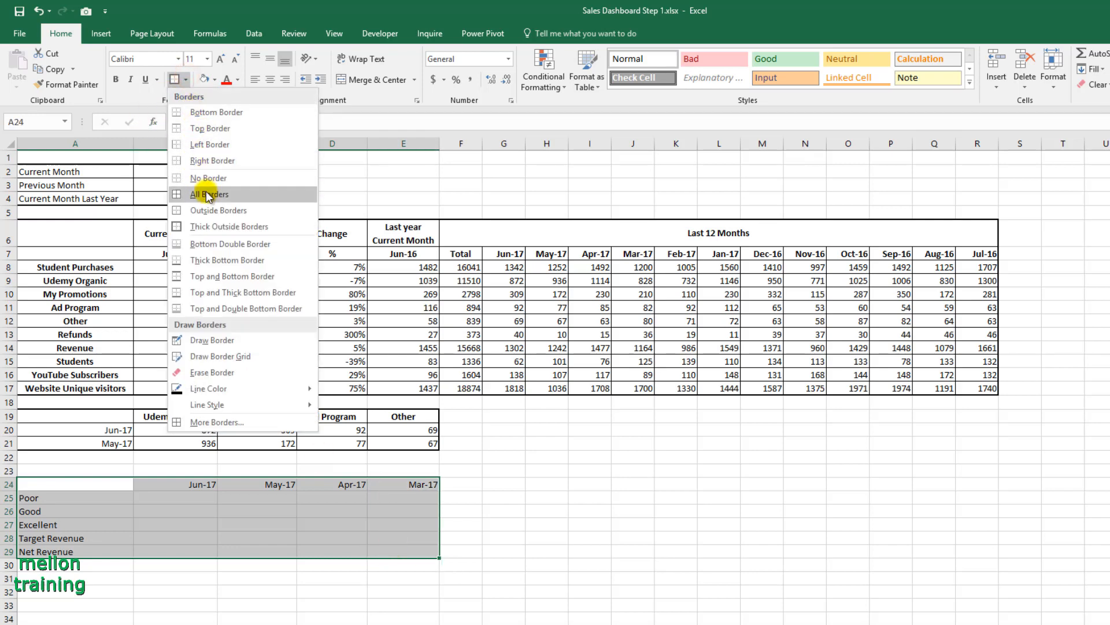
left_click(206, 193)
left_click(186, 79)
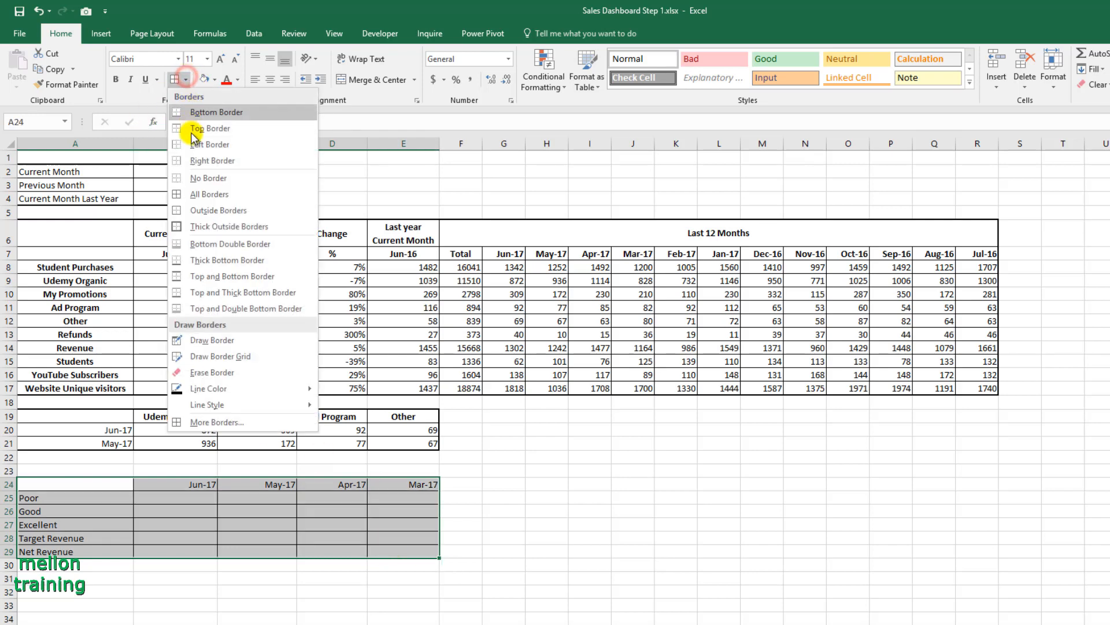
left_click(204, 228)
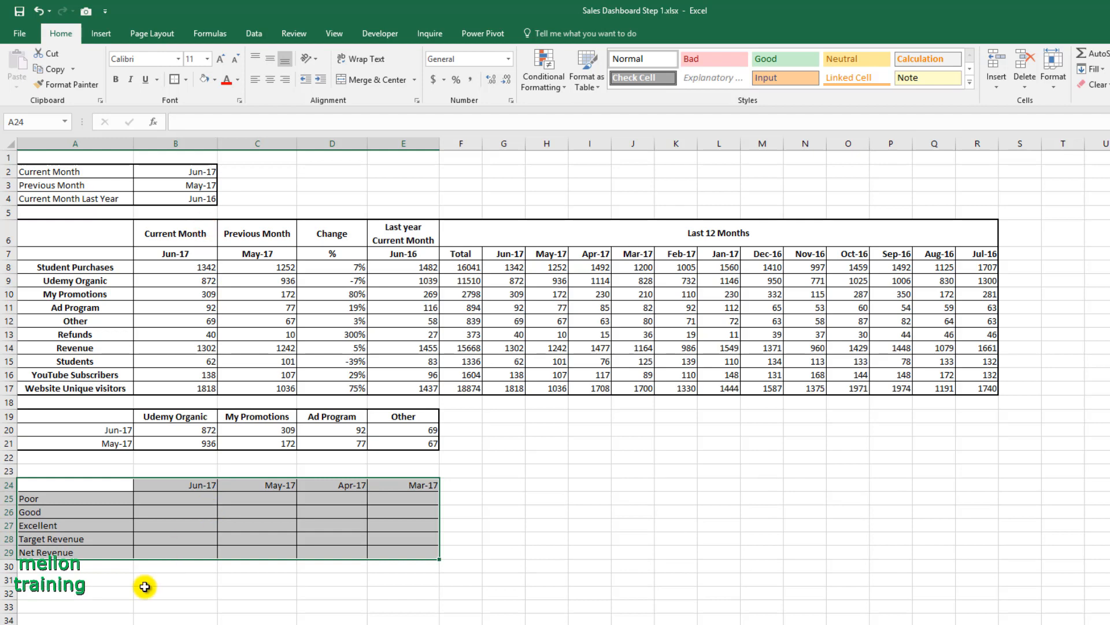
Link Net Revenue in B29 to the first month's revenue with =G14 and fill the formula across to E29
left_click(165, 554)
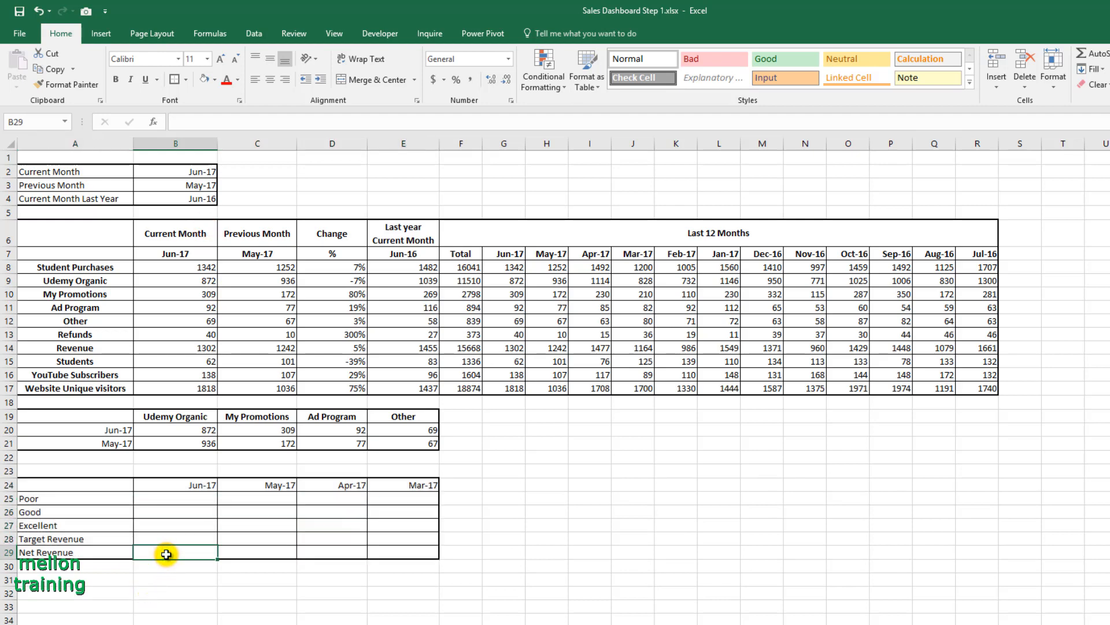
type("=")
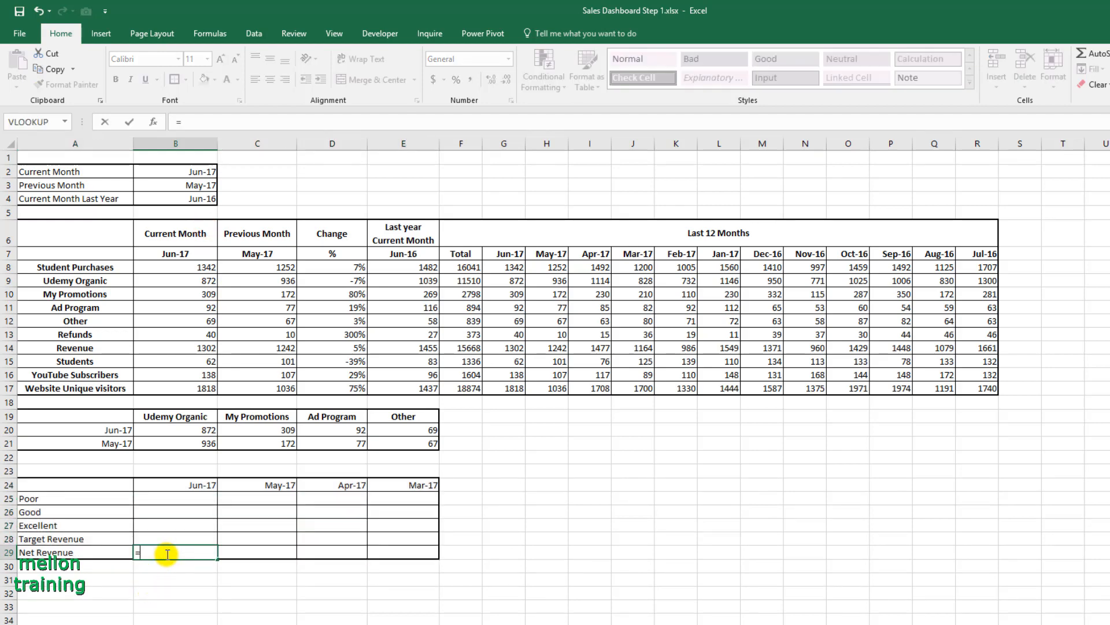
left_click(506, 348)
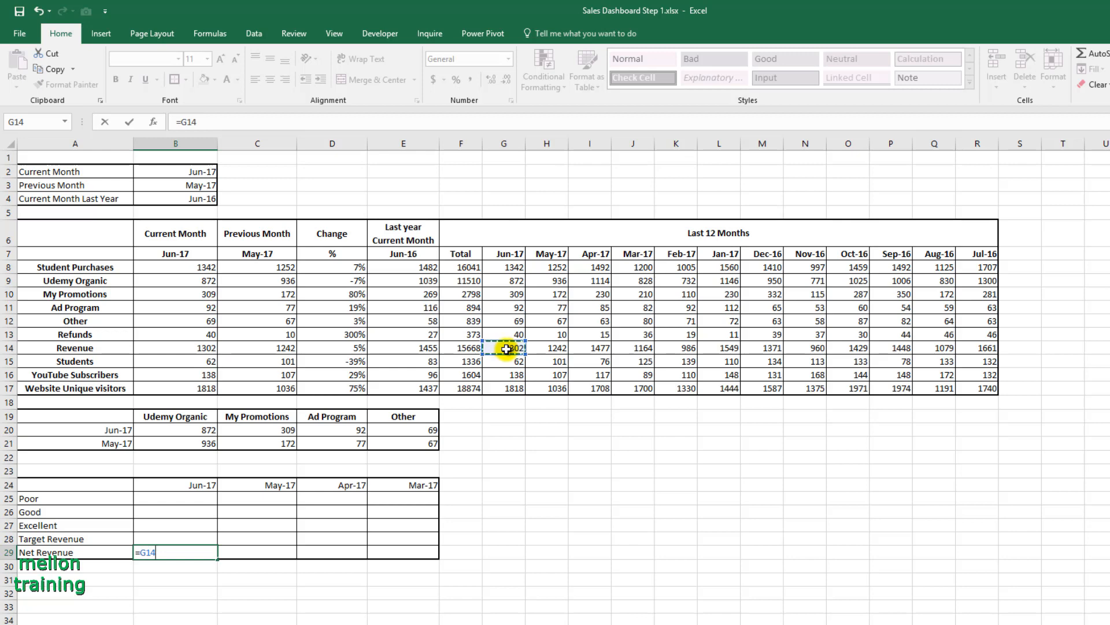
key("Return")
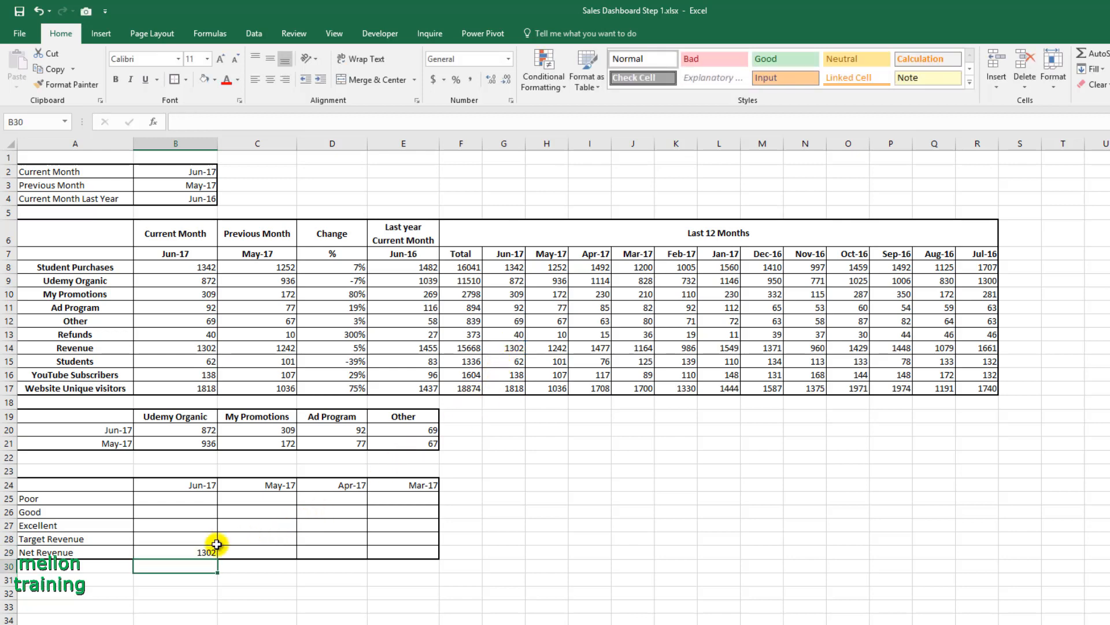
left_click(179, 551)
left_click_drag(217, 558, 413, 554)
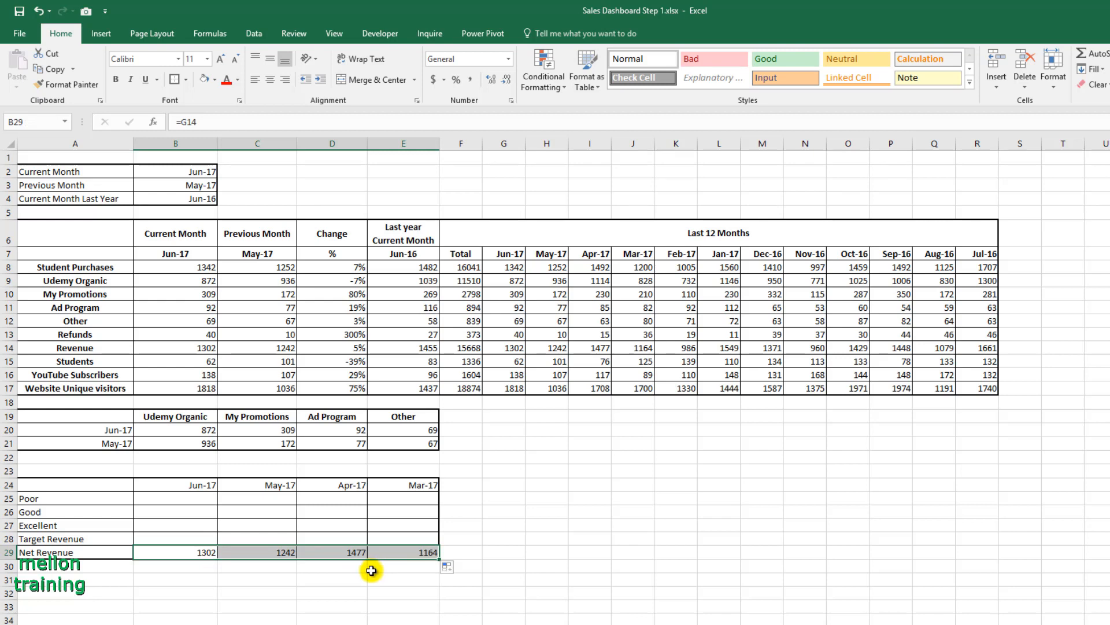
left_click(53, 569)
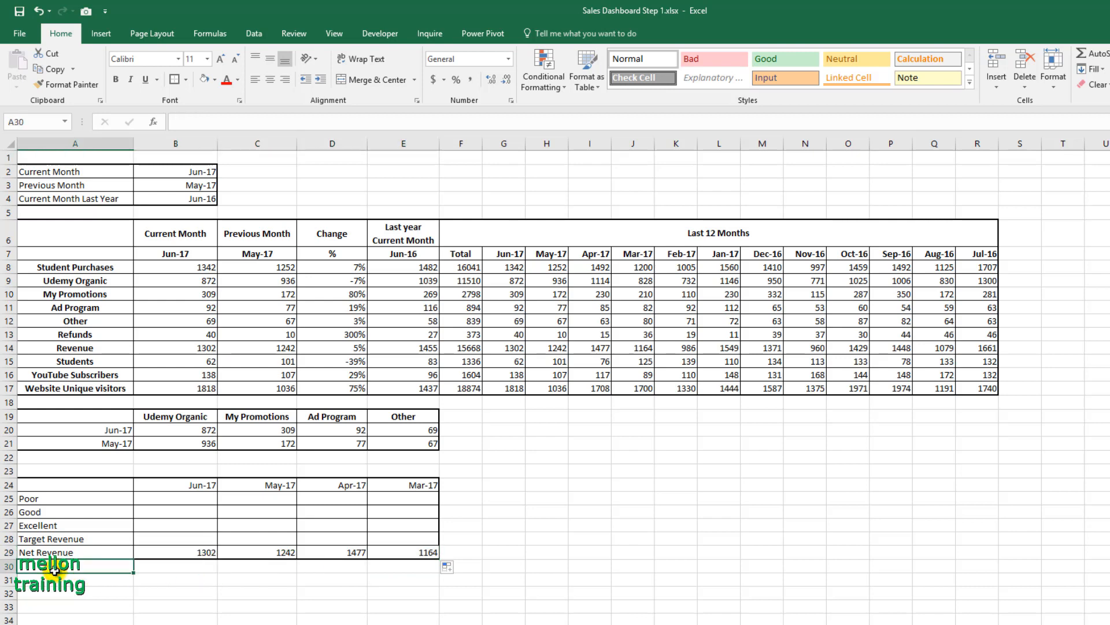
Set Target Revenue in B28 to 1500 and fill the value across to E28
left_click(174, 537)
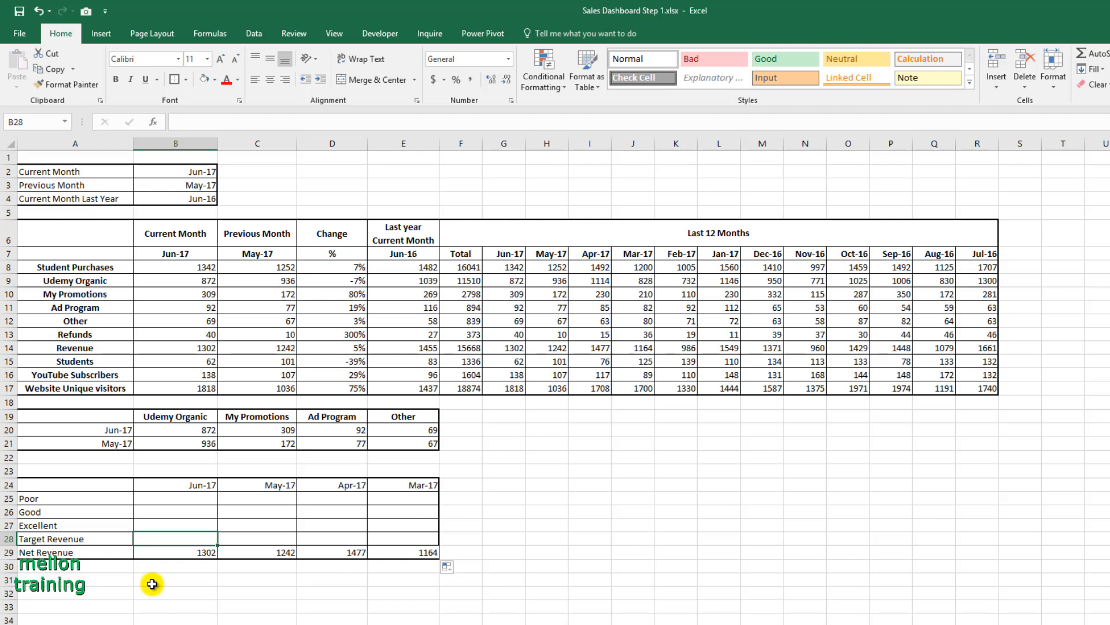
type("1500")
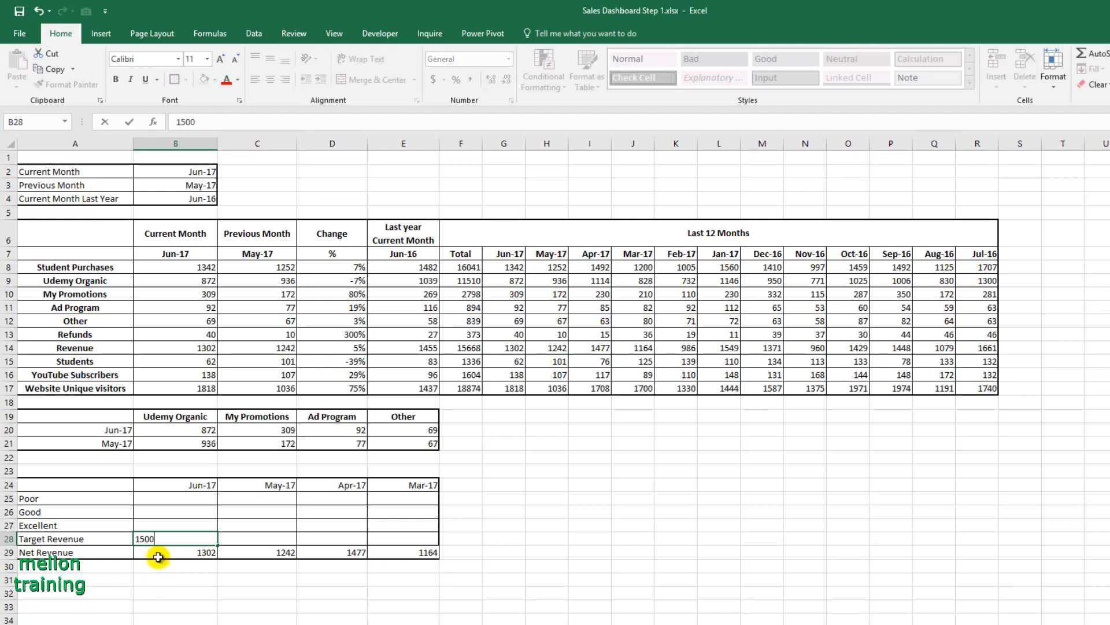
left_click(177, 516)
left_click(186, 538)
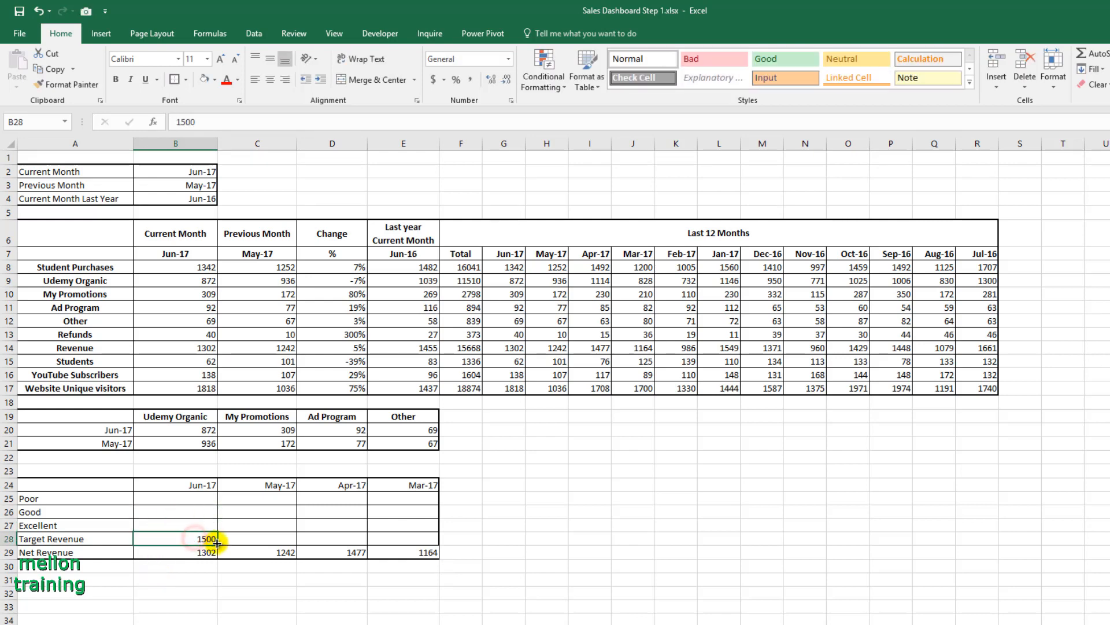
left_click_drag(218, 544, 416, 541)
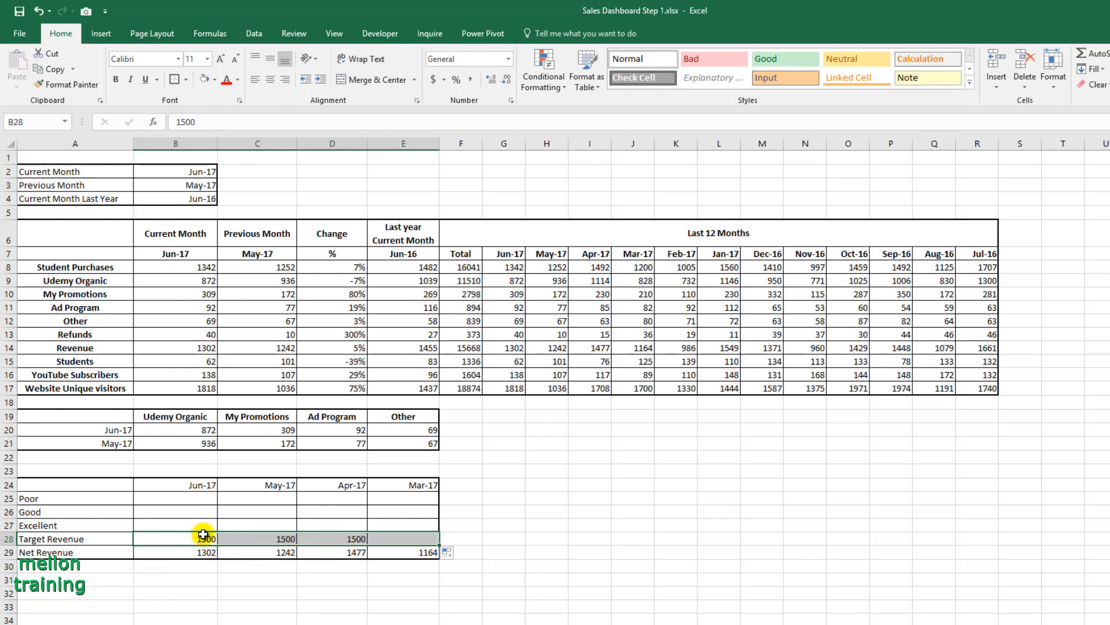
Enter 600 in B25 and fill the value through E27 for the Poor, Good and Excellent rows
left_click(170, 496)
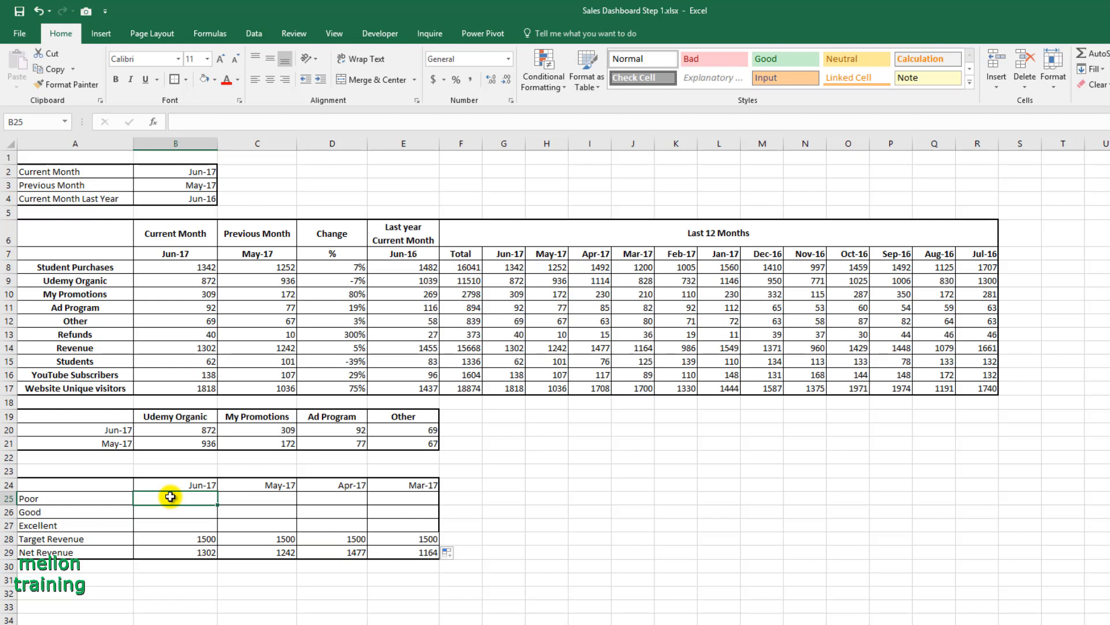
type("600")
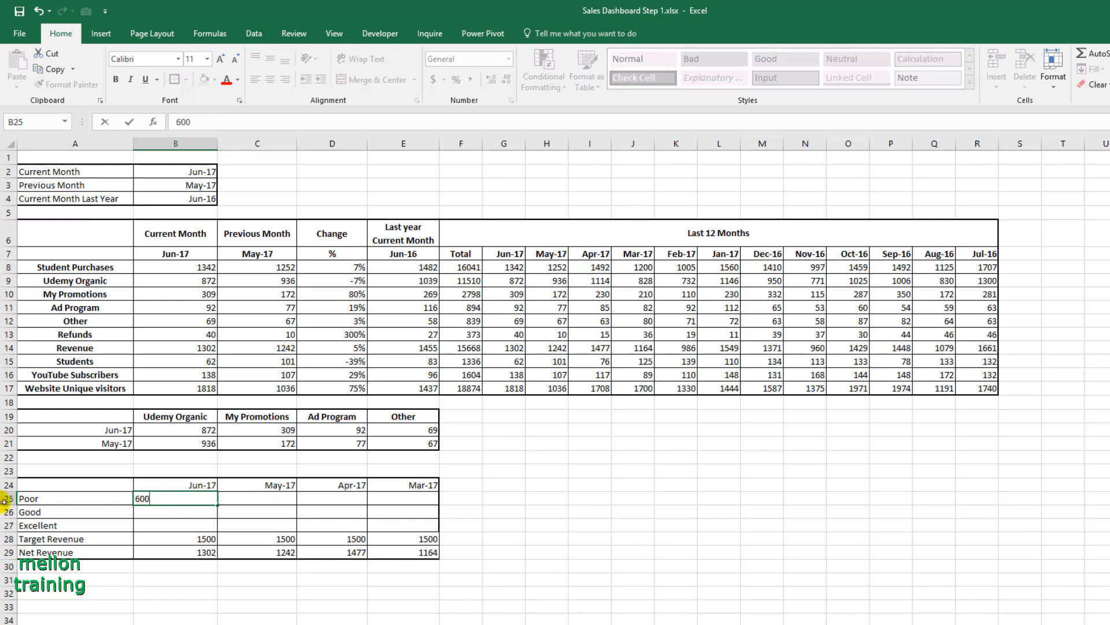
key("Return")
left_click(201, 497)
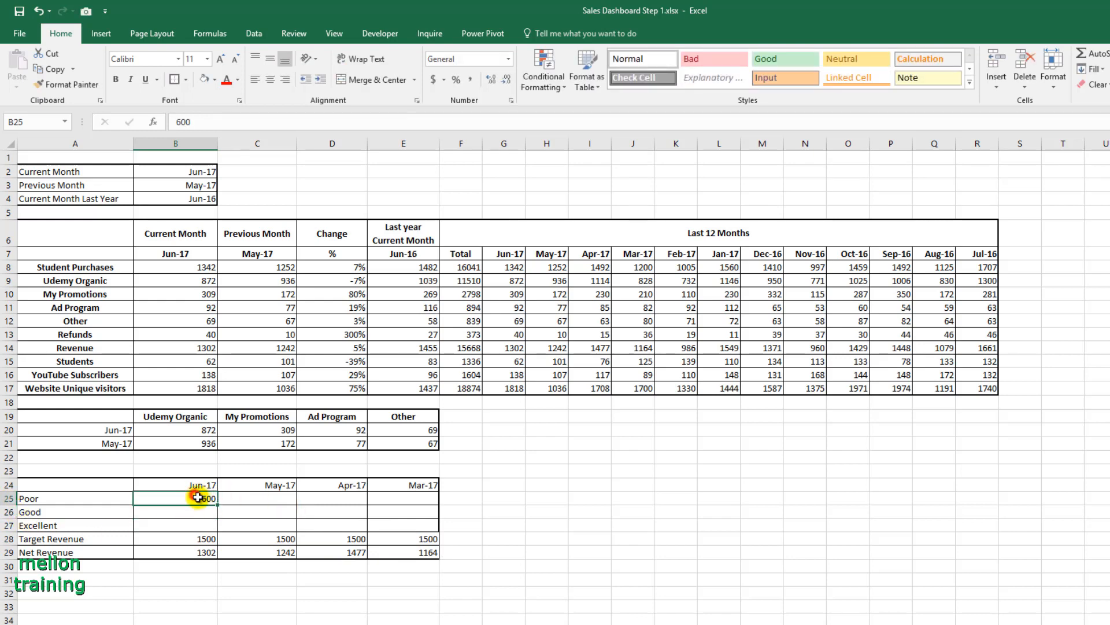
left_click_drag(217, 504, 437, 529)
left_click(339, 496)
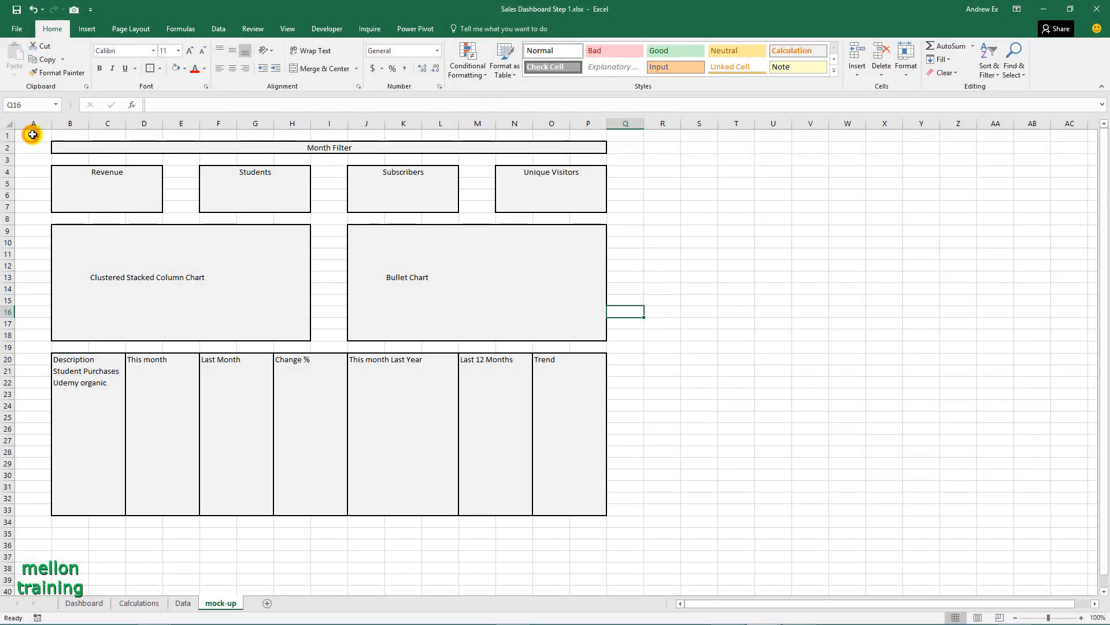
On the Calculations sheet, link B32 to the Revenue label in A14 and B33 to its current month value in B14
left_click(32, 134)
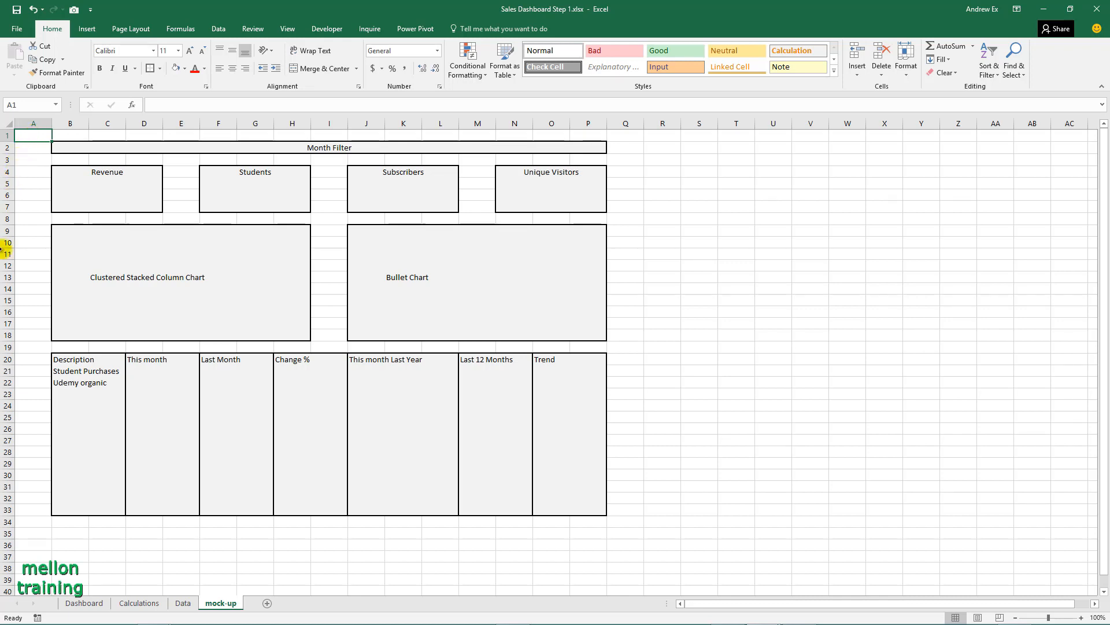
left_click(141, 603)
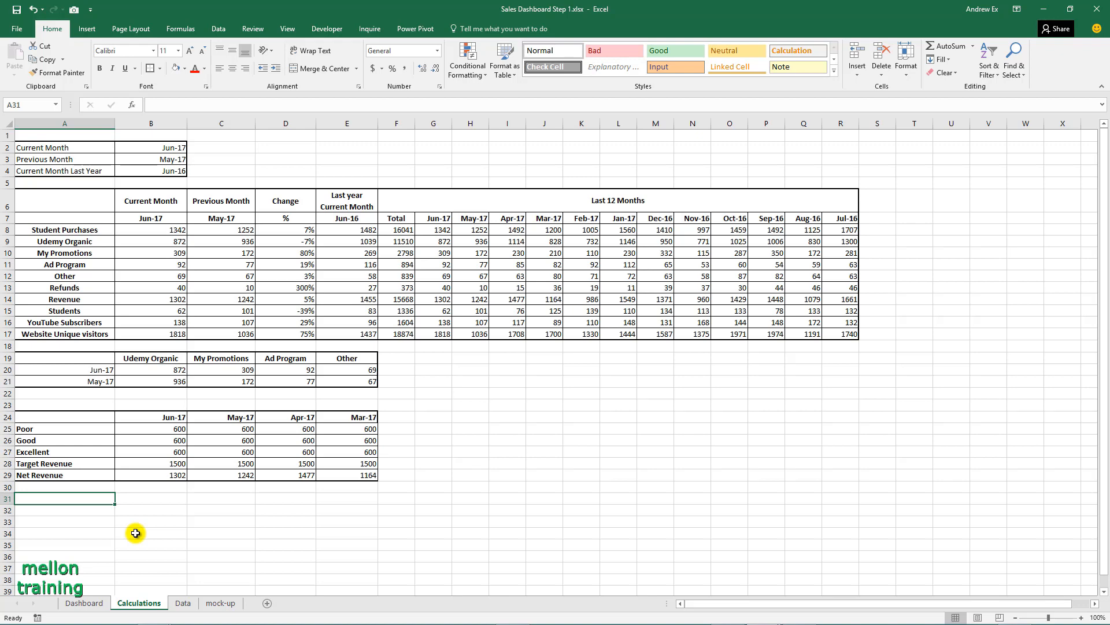
left_click(154, 510)
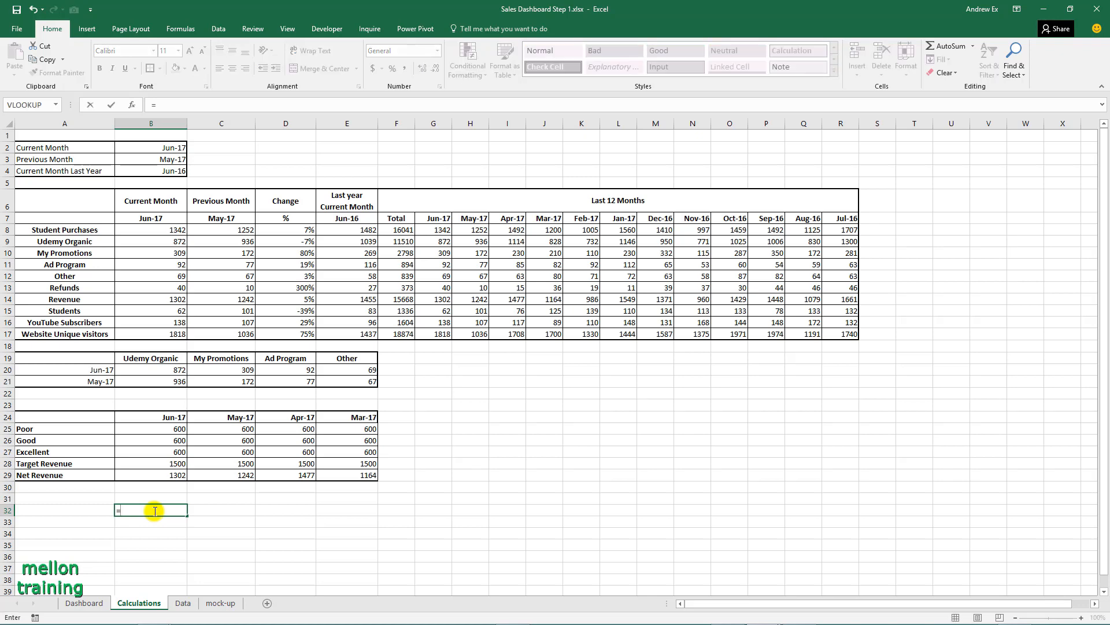
left_click(63, 301)
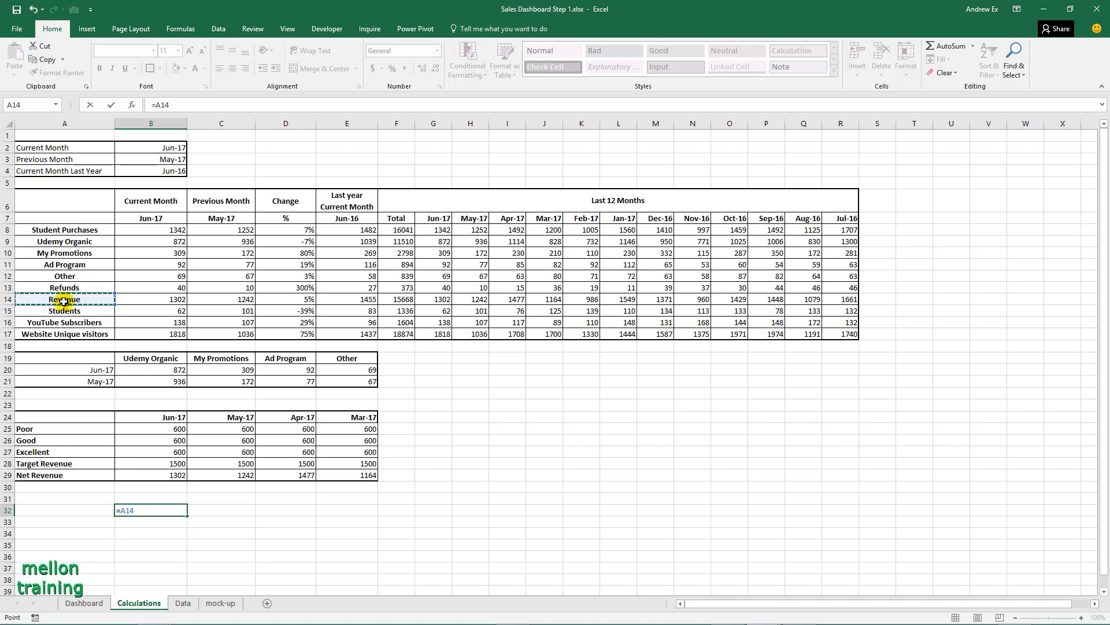
key("Return")
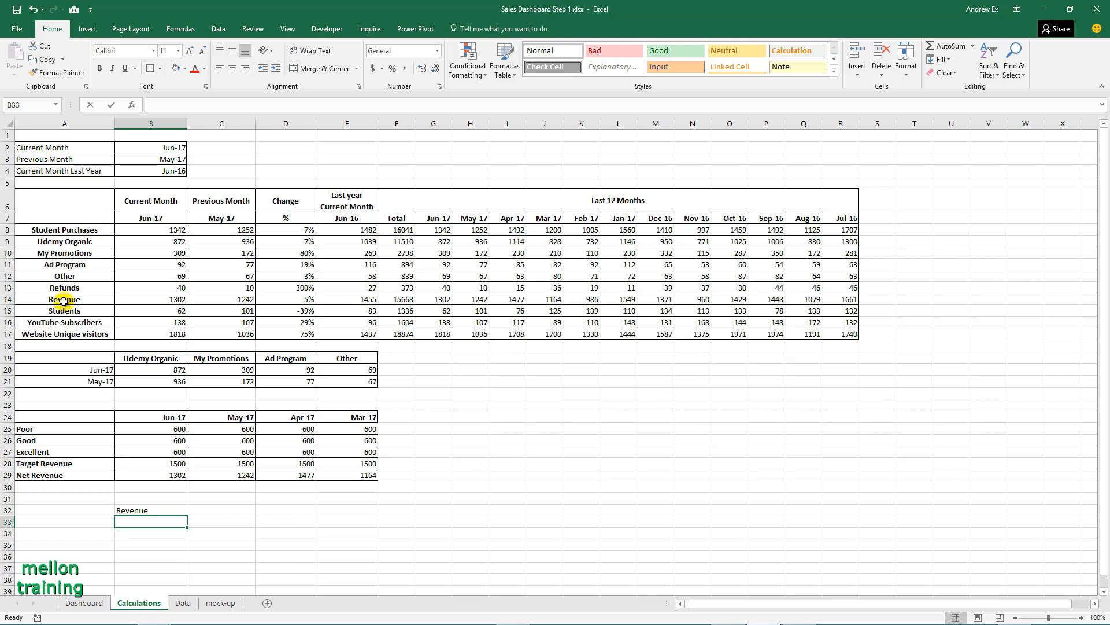
type("=")
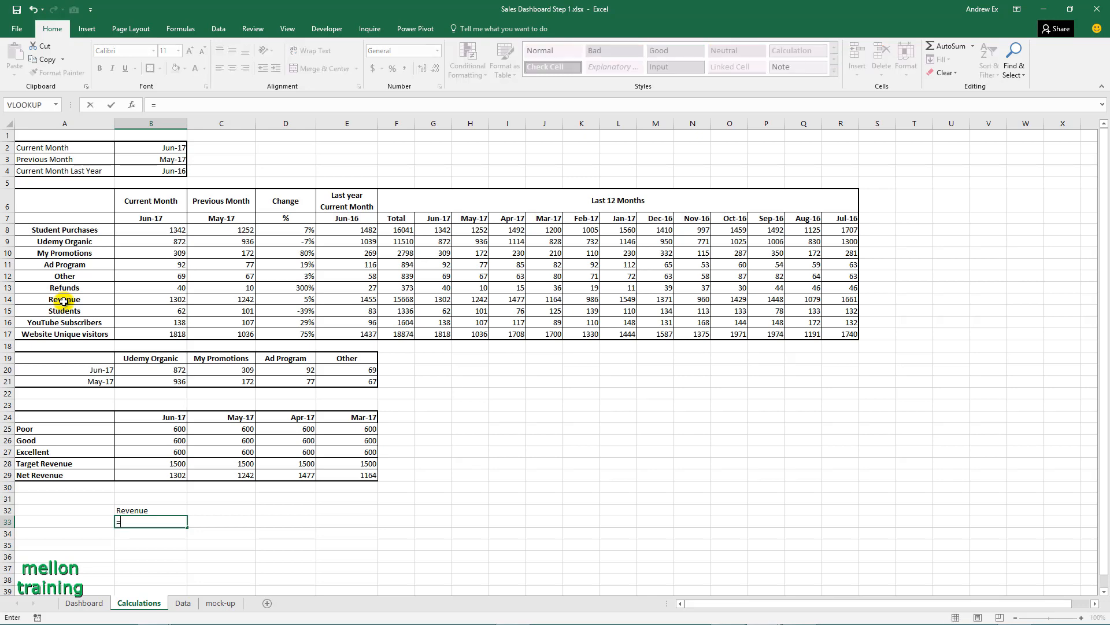
left_click(132, 298)
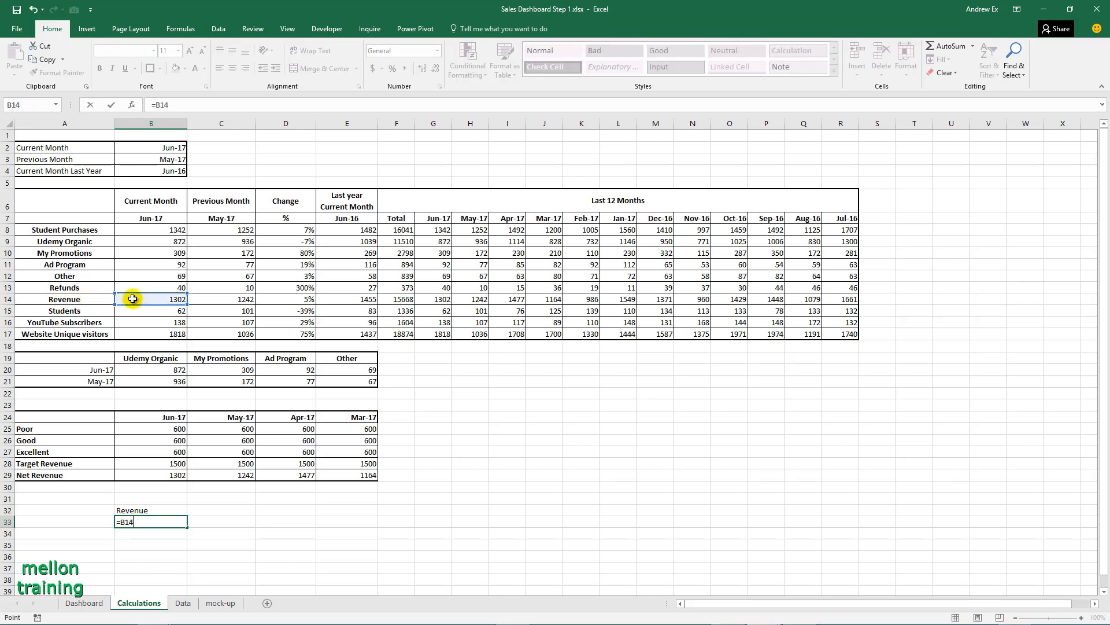
key("Return")
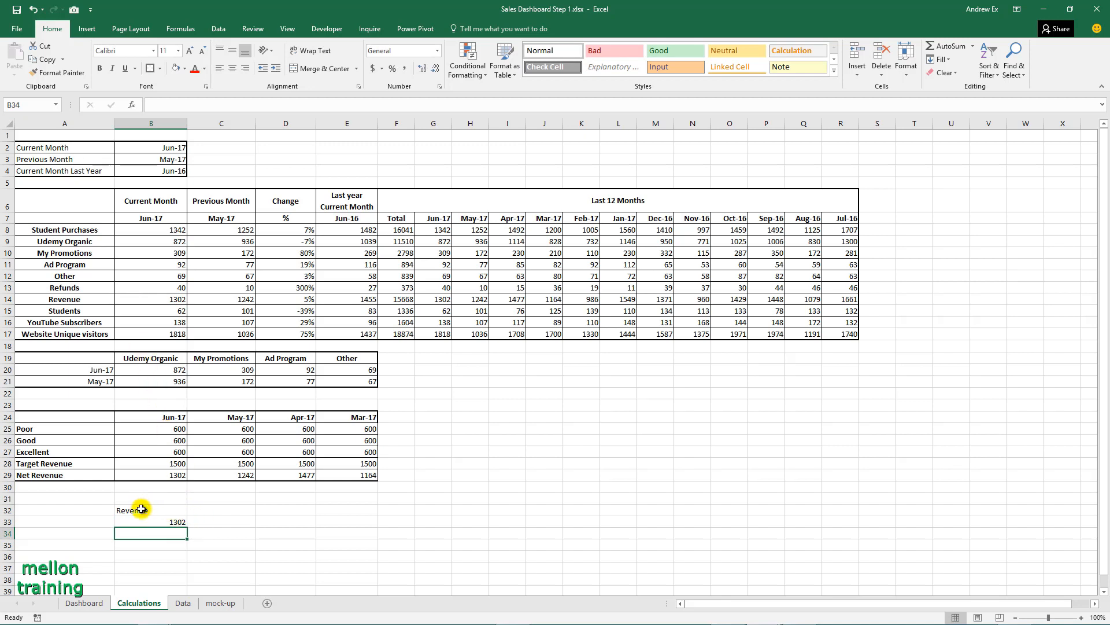
Center and bold the Revenue label in B32, and format the value in B33 as bold 16-point Accounting with a dollar sign
left_click(145, 507)
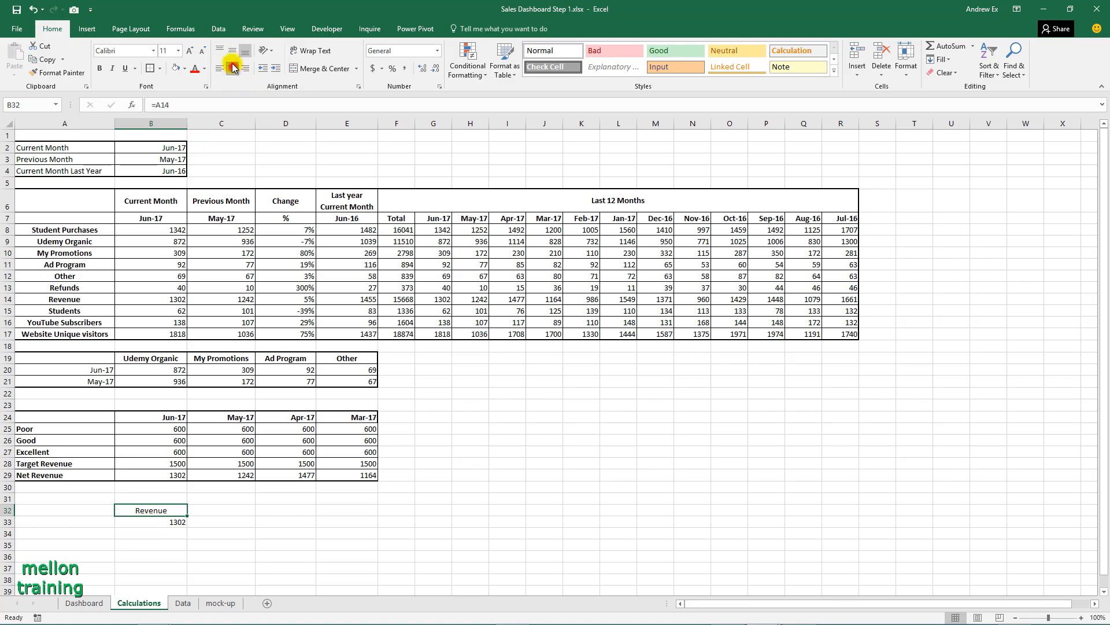
left_click(99, 68)
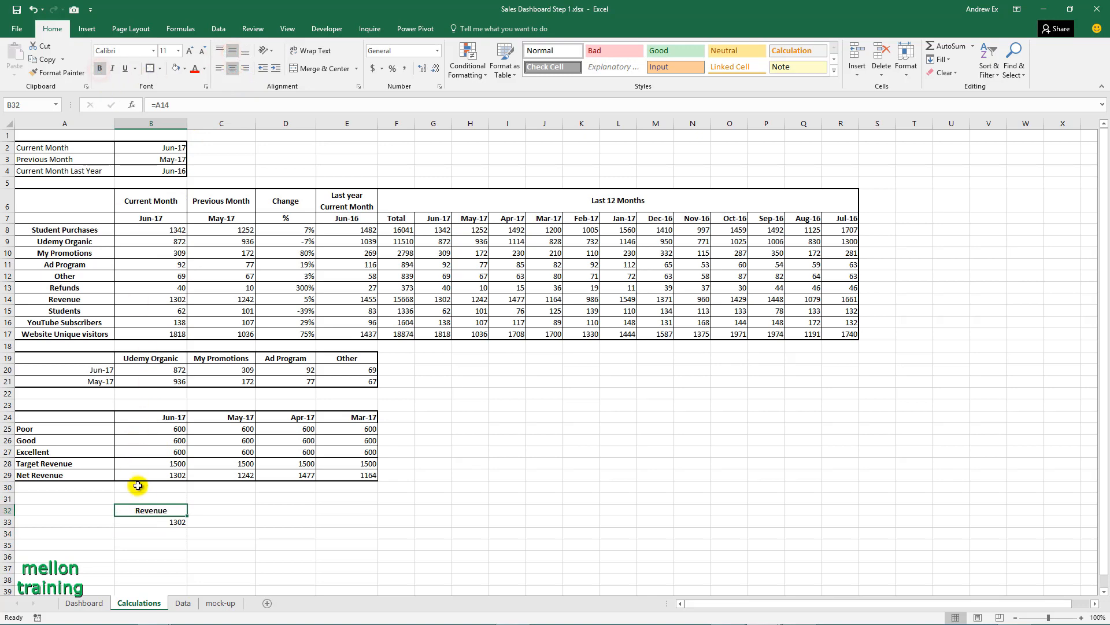
left_click(140, 523)
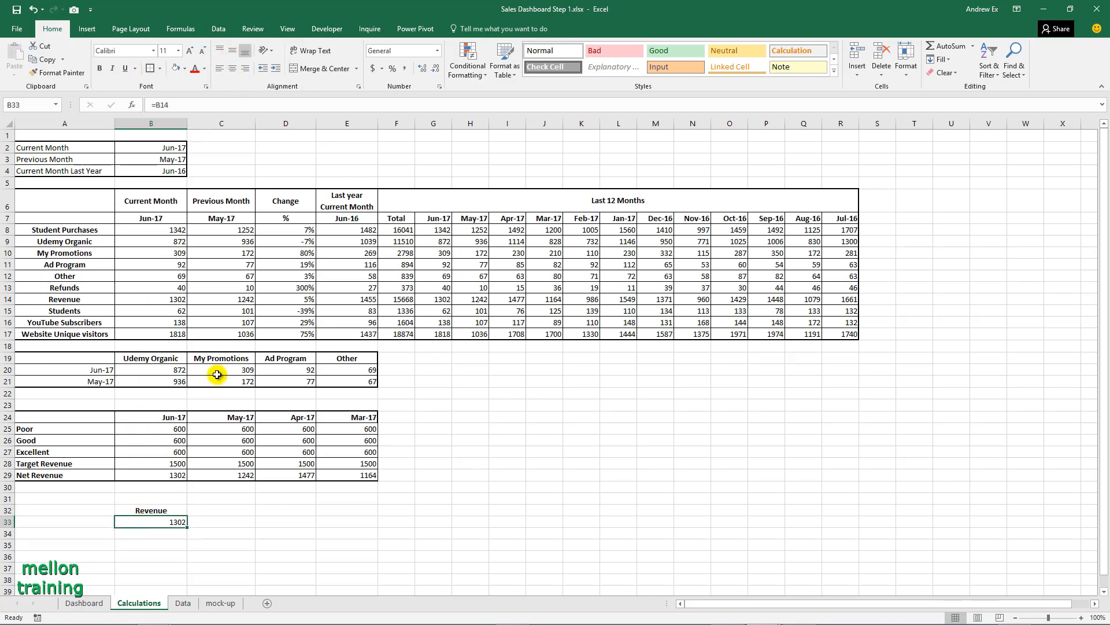
left_click(368, 68)
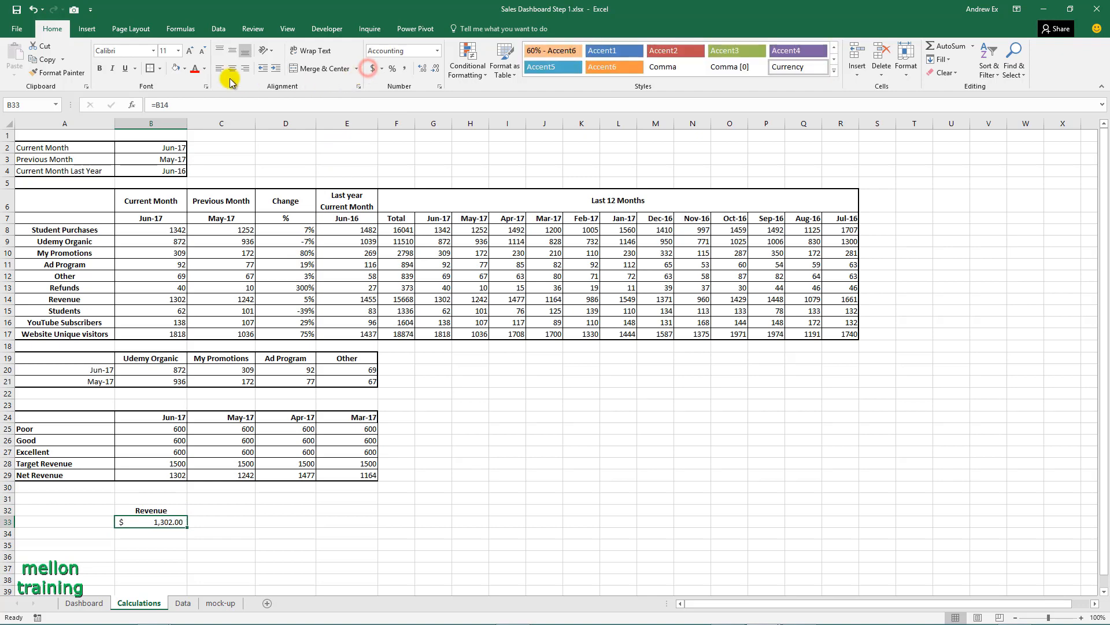
left_click(190, 52)
left_click(190, 52)
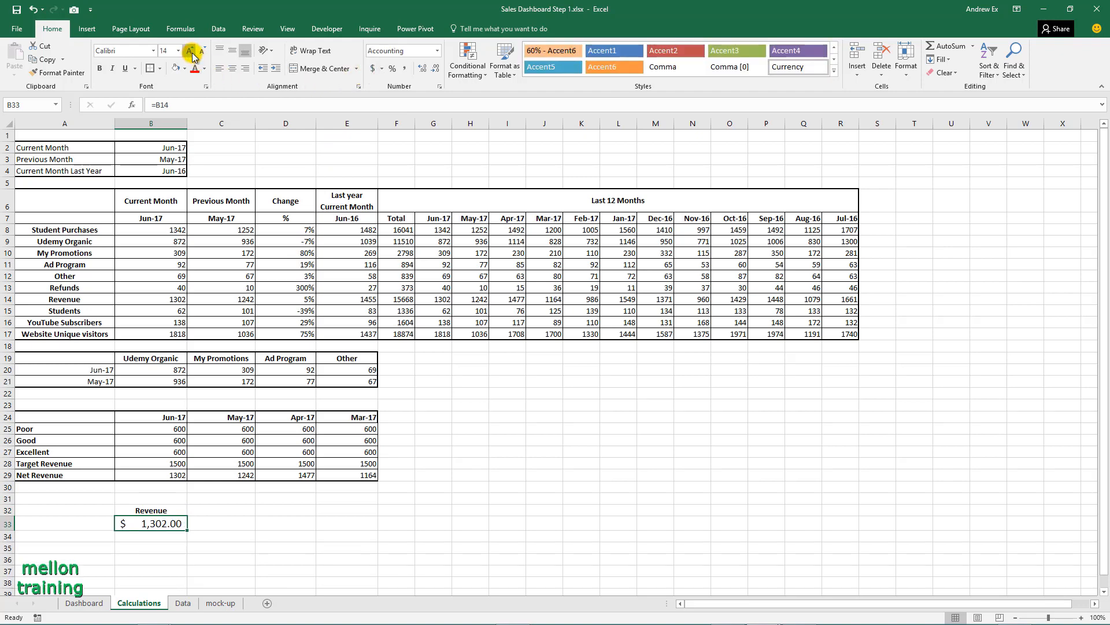
left_click(191, 52)
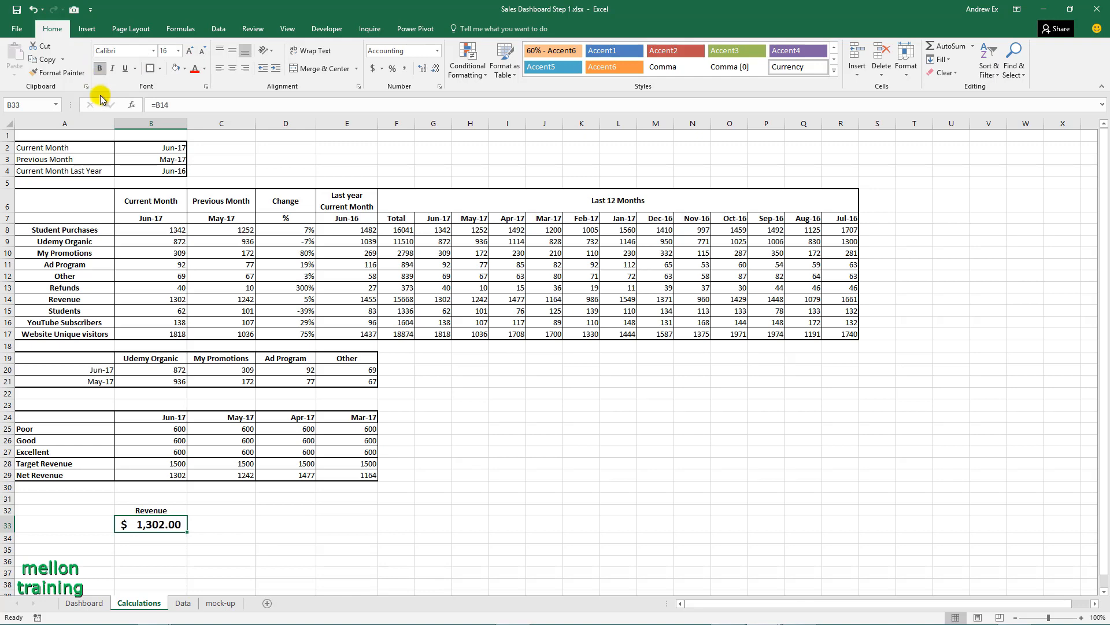
Link B34 to the Revenue change percentage in D14
left_click(151, 540)
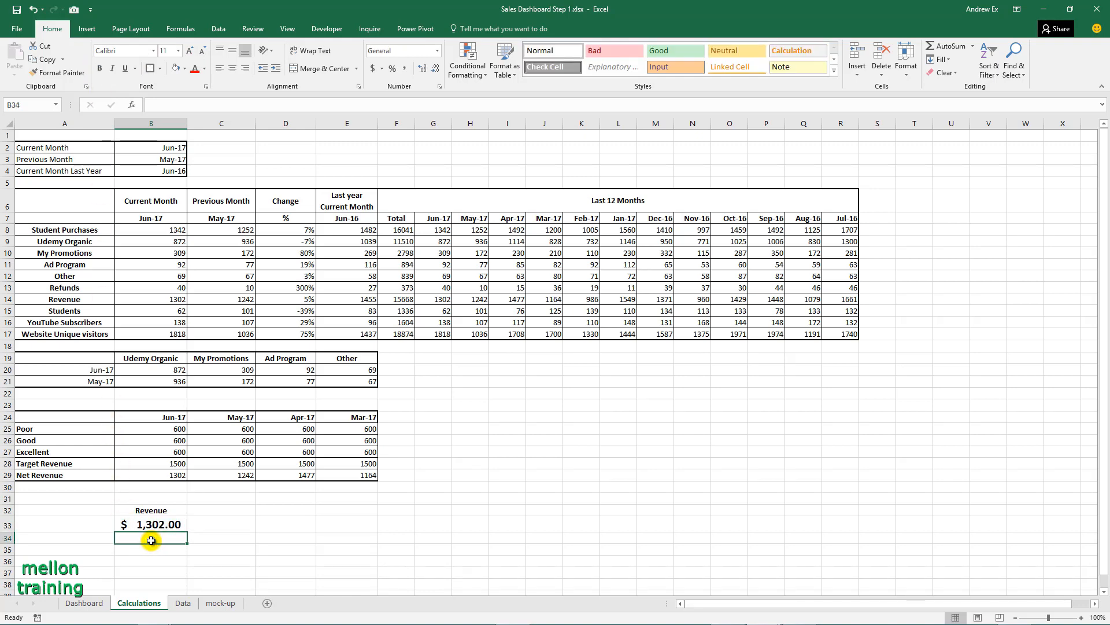
type("=")
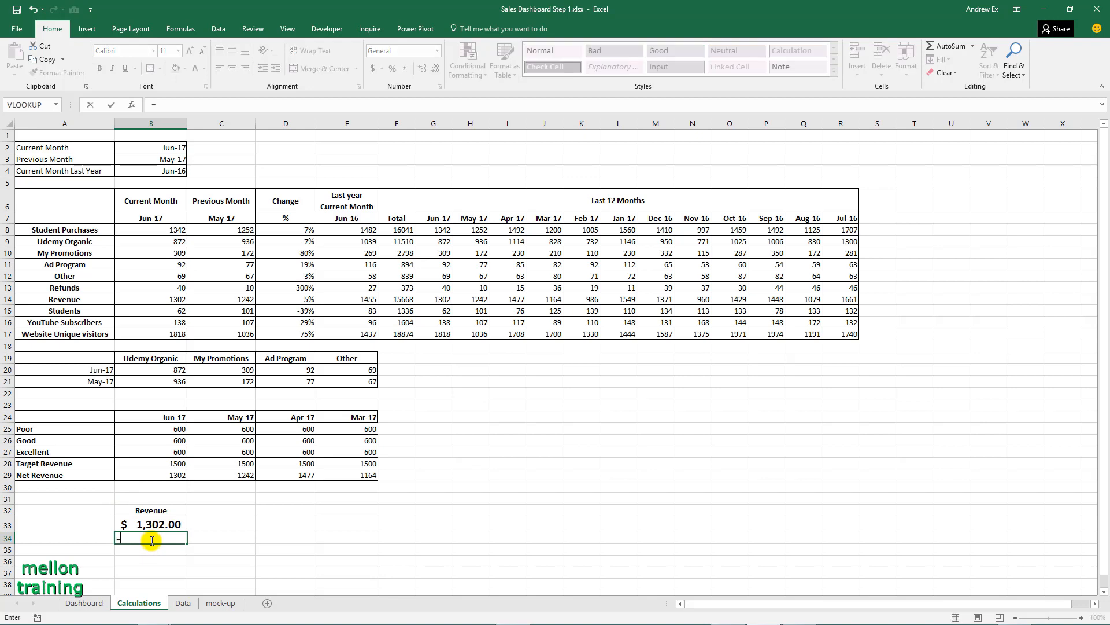
left_click(301, 300)
key("Return")
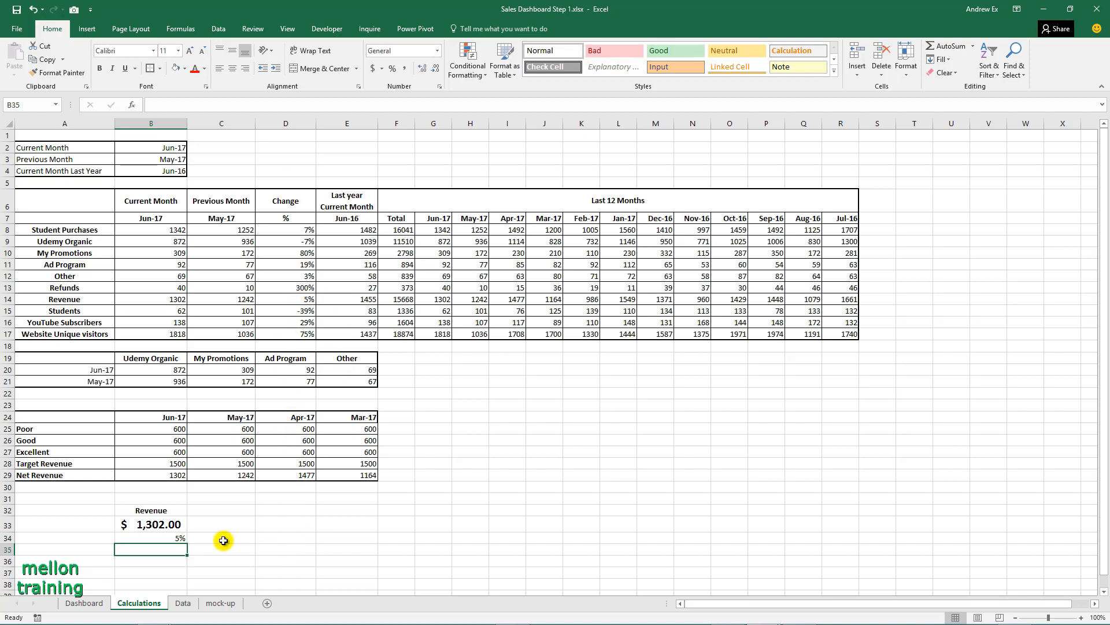
Start a new conditional formatting rule for B34 using Icon Sets with the colored down, sideways and up arrows
left_click(164, 537)
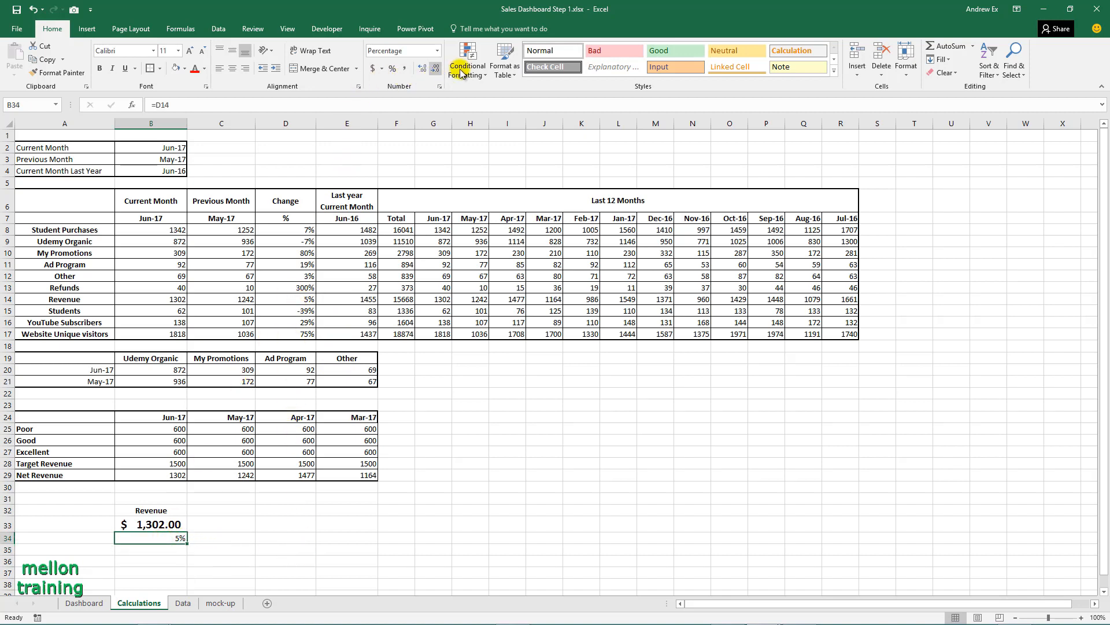
left_click(483, 72)
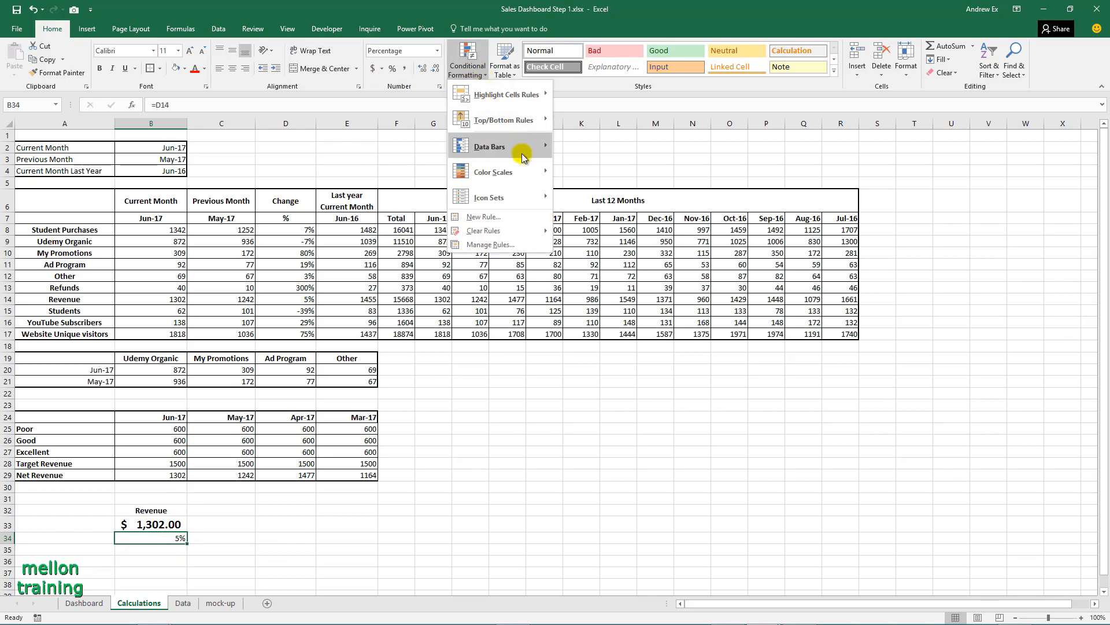
mouse_move(522, 161)
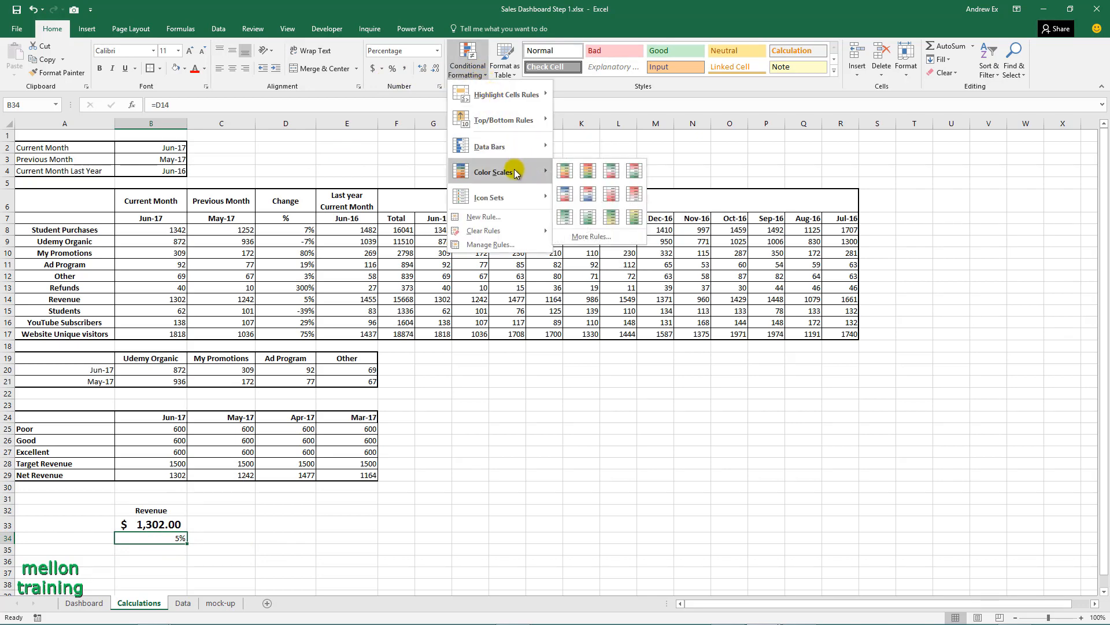
left_click(495, 219)
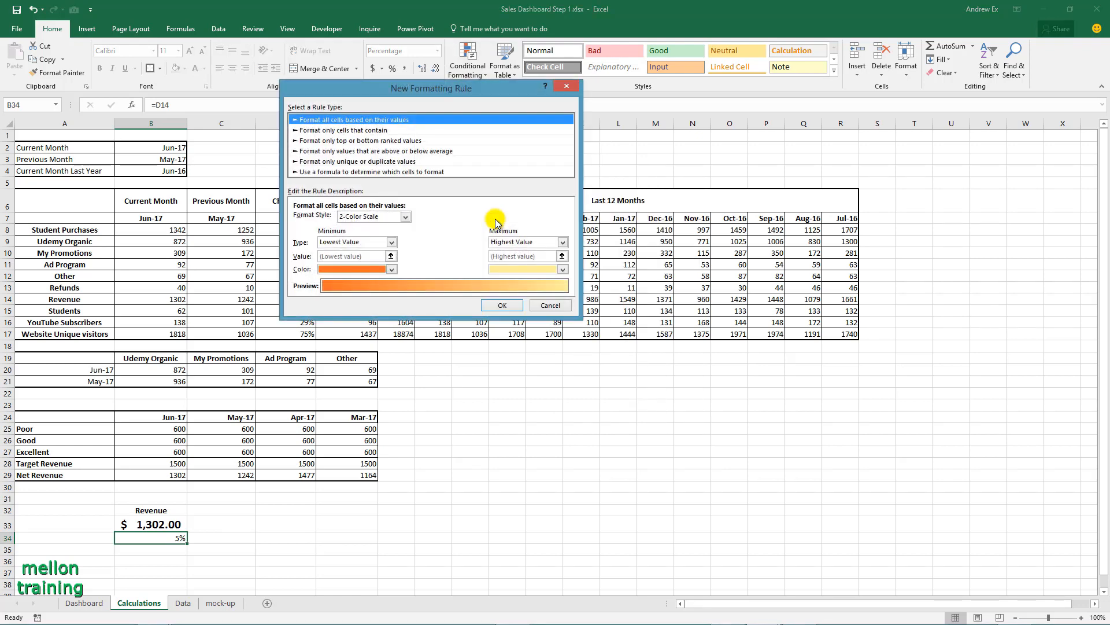
left_click(405, 217)
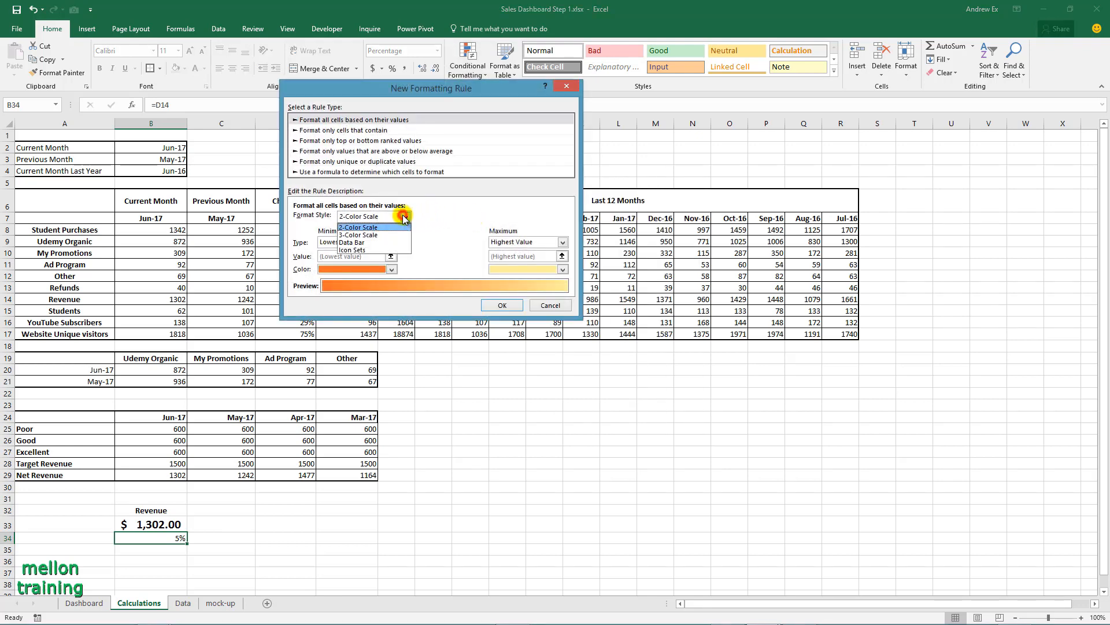
left_click(370, 250)
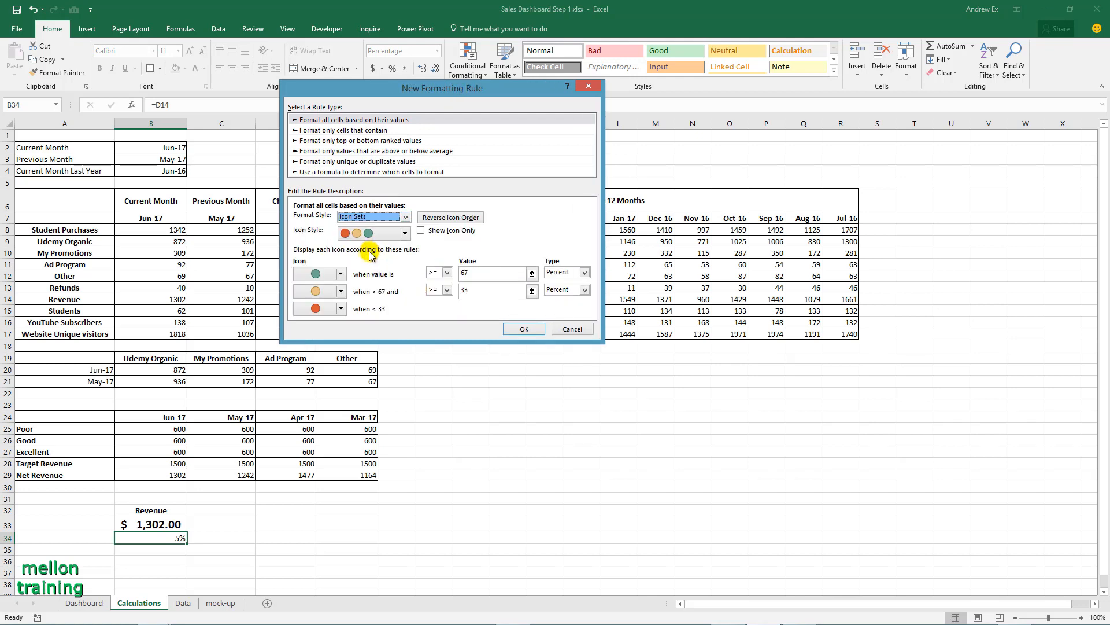
left_click(405, 233)
left_click_drag(407, 261, 406, 250)
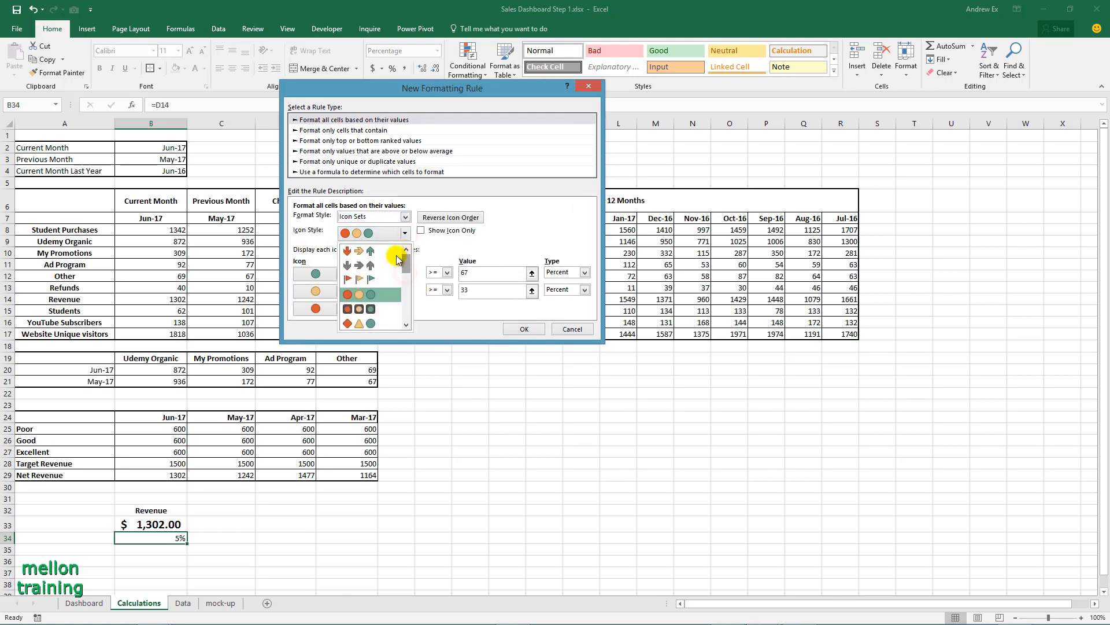
left_click(366, 248)
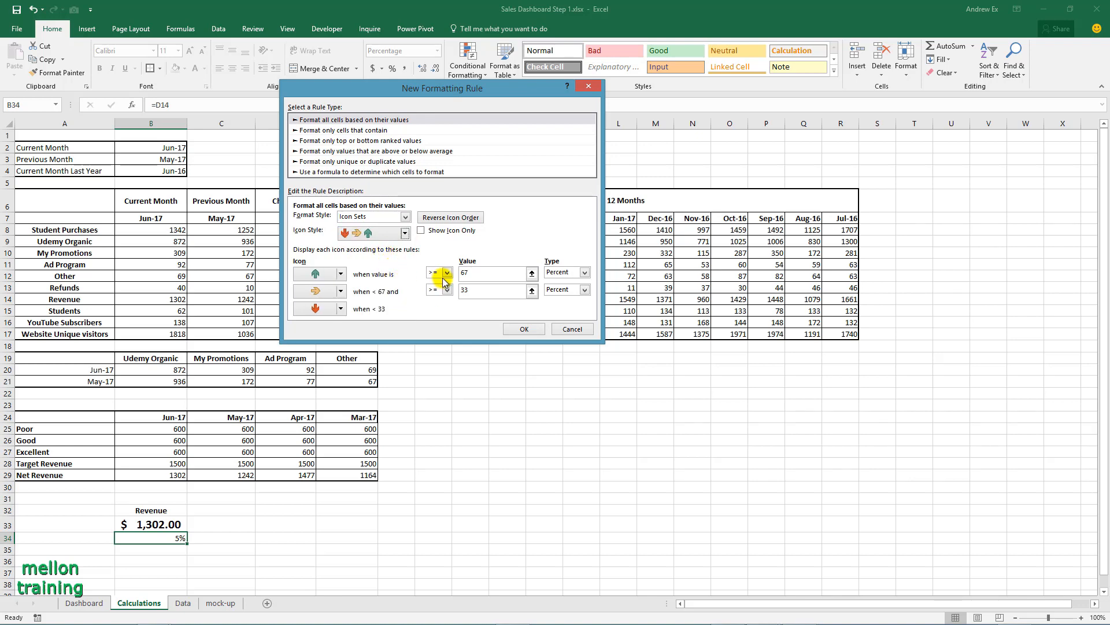
Set both icon thresholds to 0 with type Number, make the green arrow's condition greater than 0, and apply the rule
left_click(489, 273)
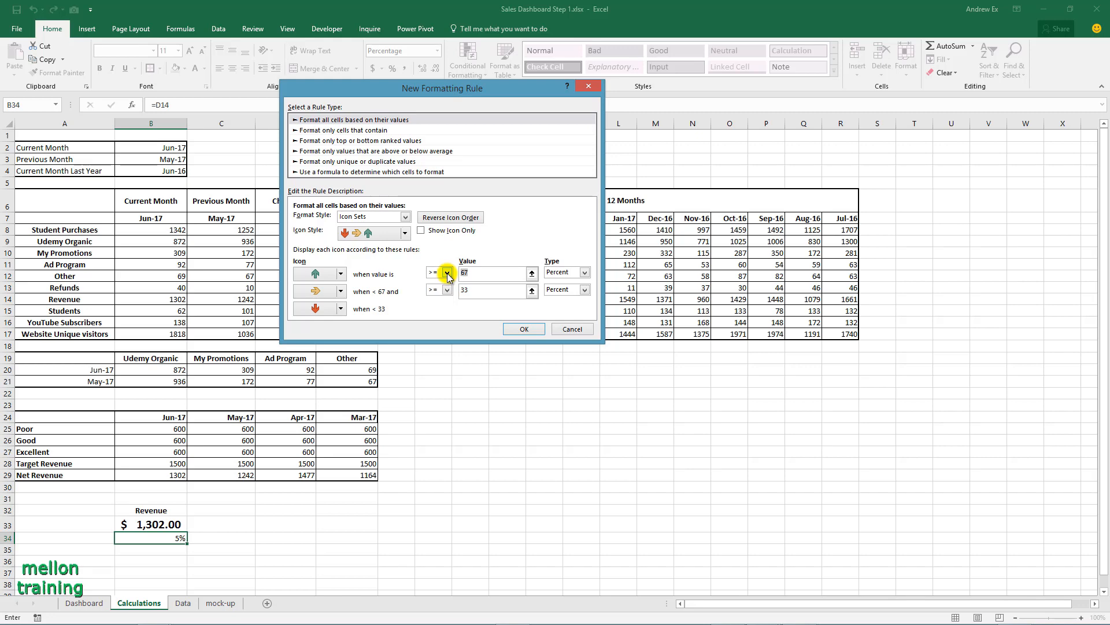
type("0")
left_click(584, 272)
left_click(574, 282)
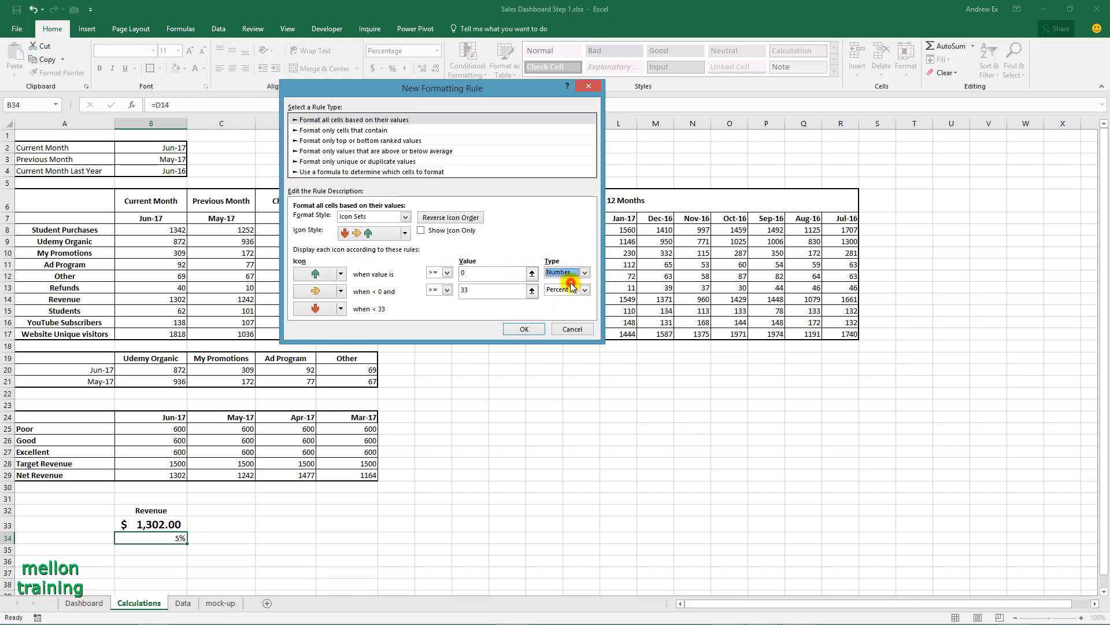
double_click(482, 291)
type("0")
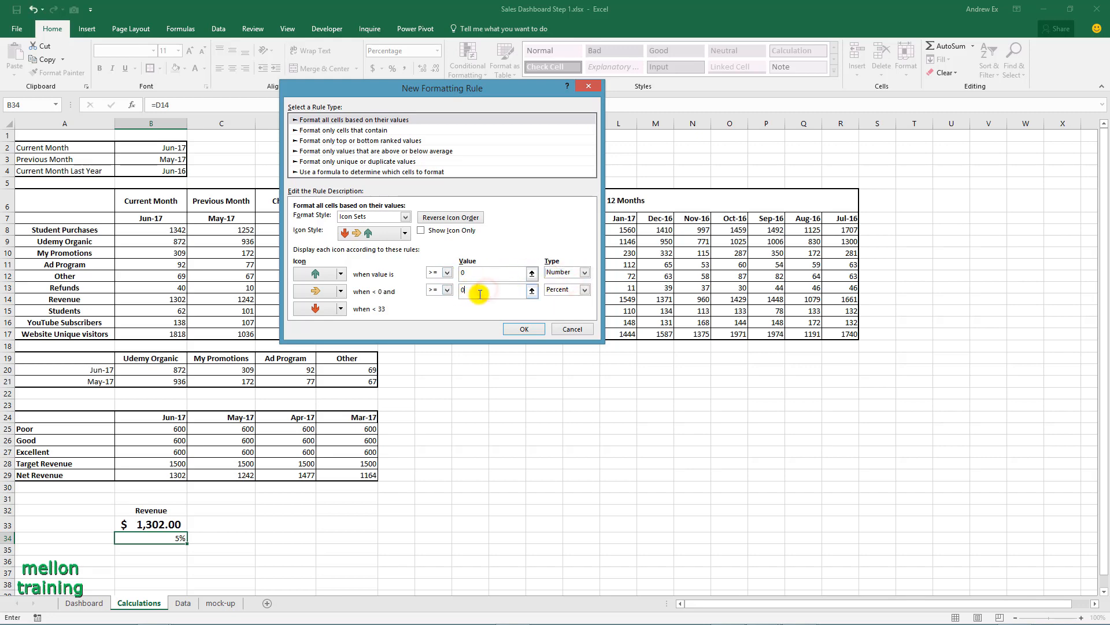
left_click(584, 290)
left_click(560, 300)
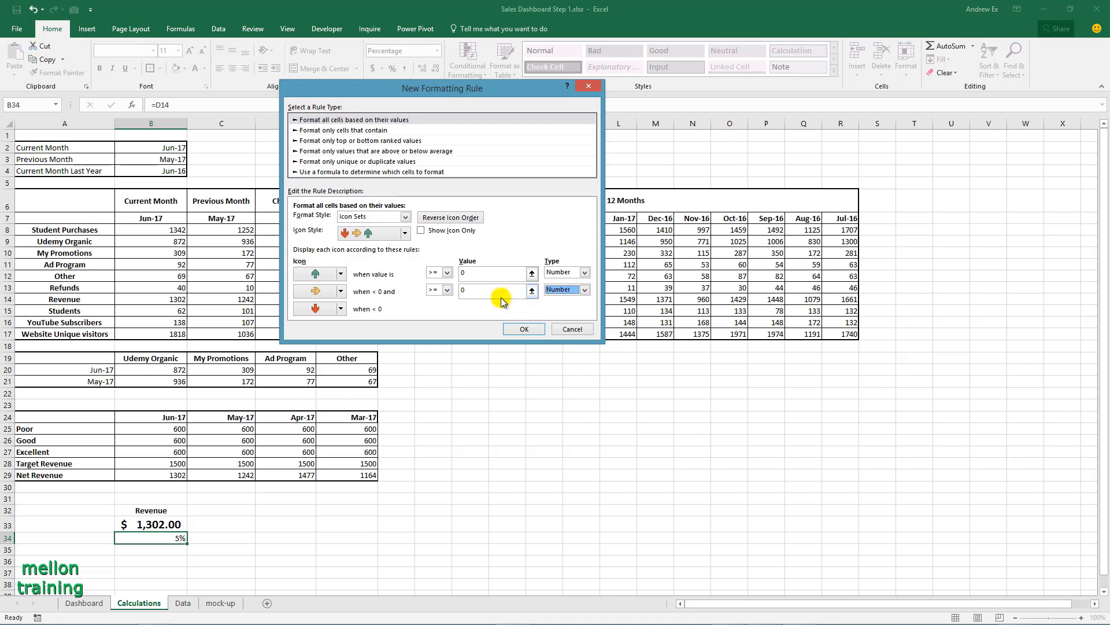
left_click(448, 273)
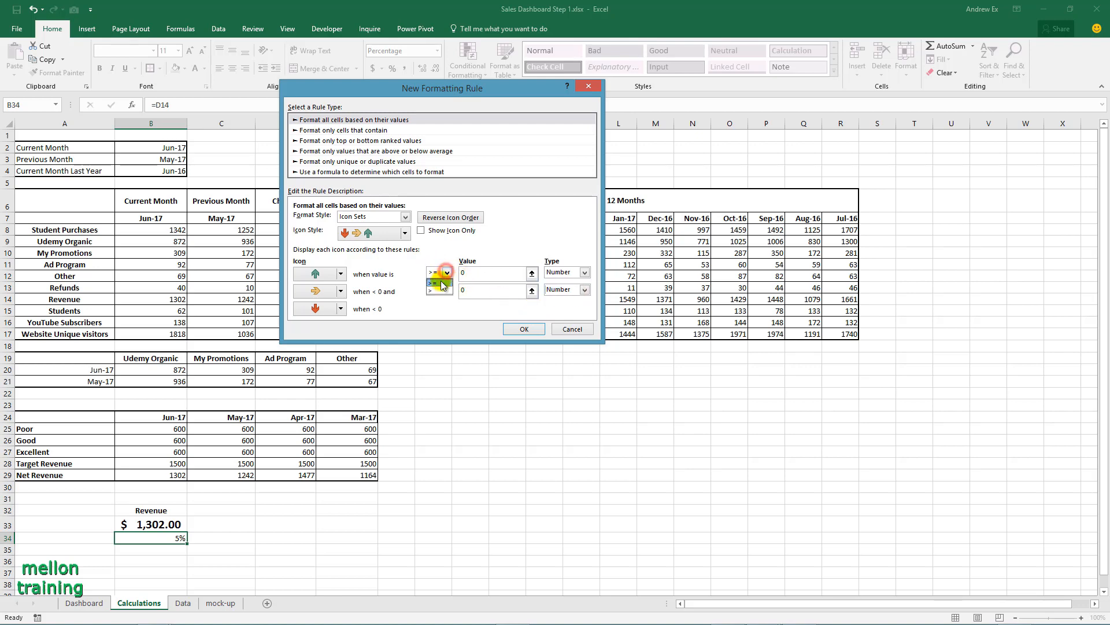
left_click(436, 290)
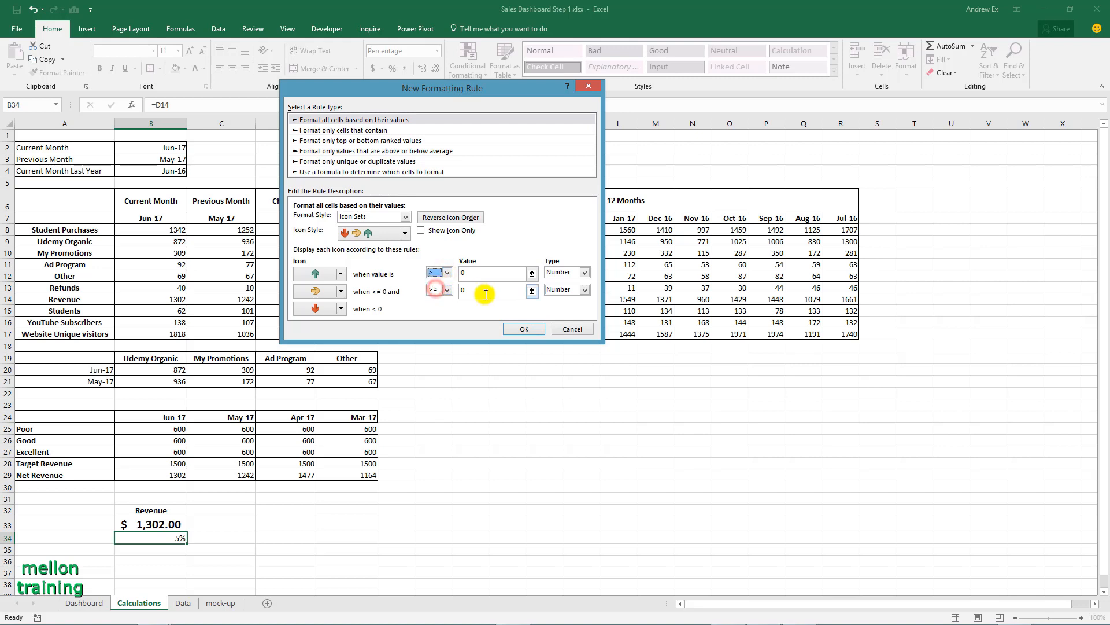
left_click(517, 328)
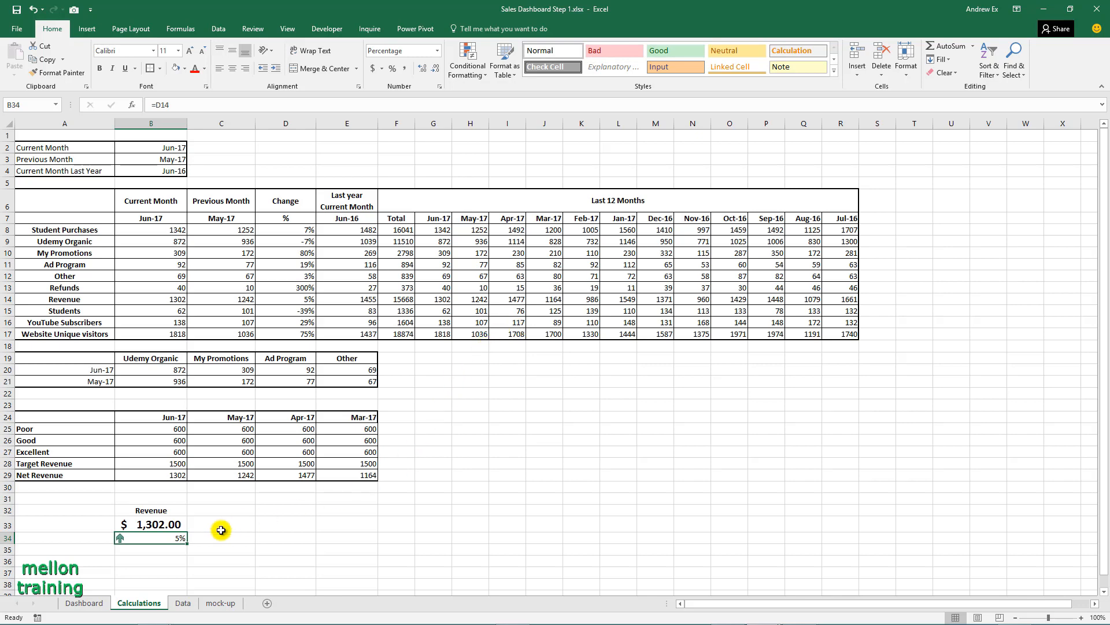
Insert a line sparkline in B35 using the Revenue row's last 12 months, G14:R14, as its data range
left_click(163, 551)
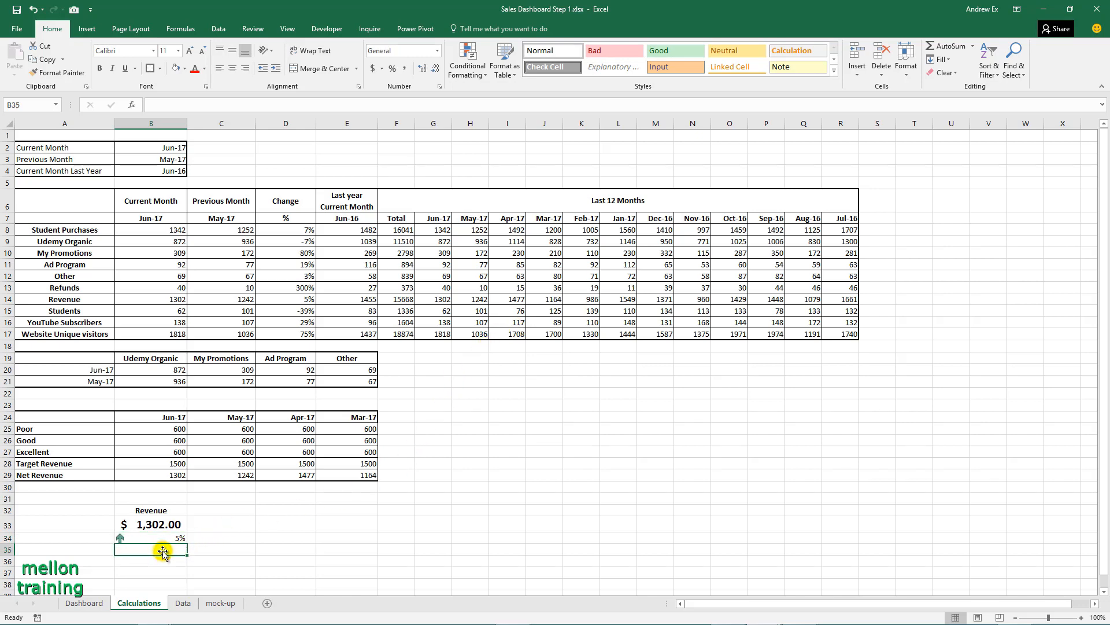
left_click(87, 29)
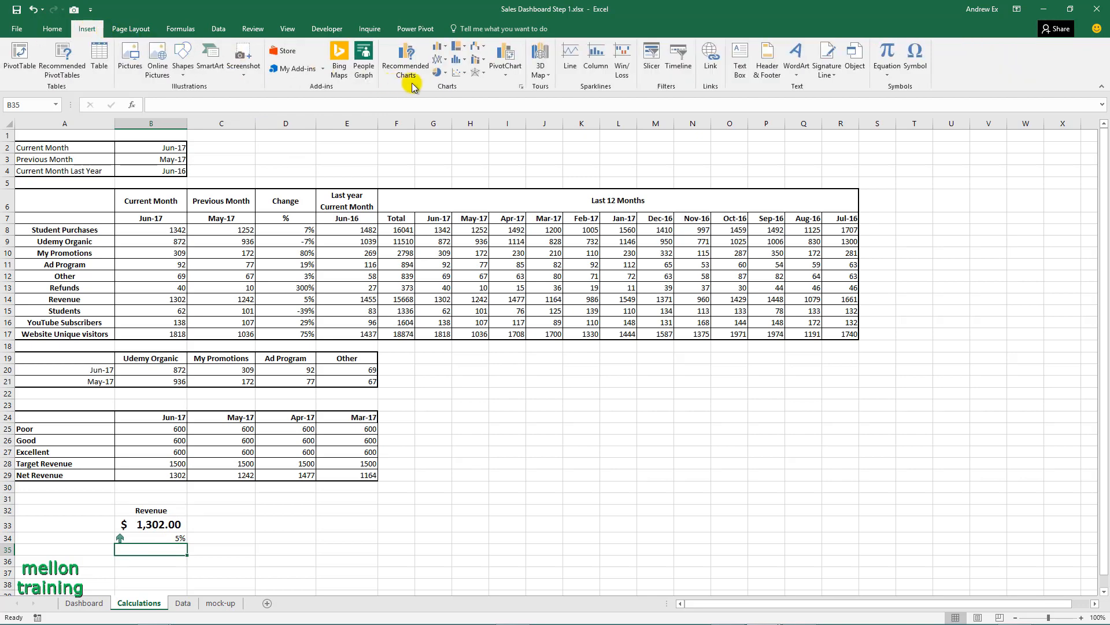
left_click(571, 68)
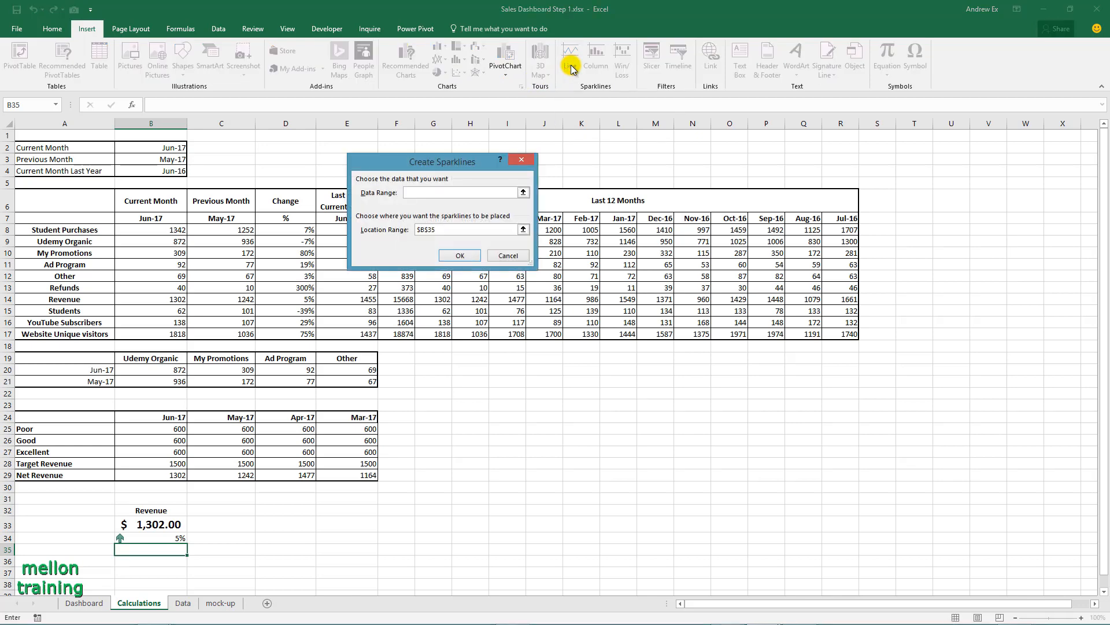
left_click(522, 192)
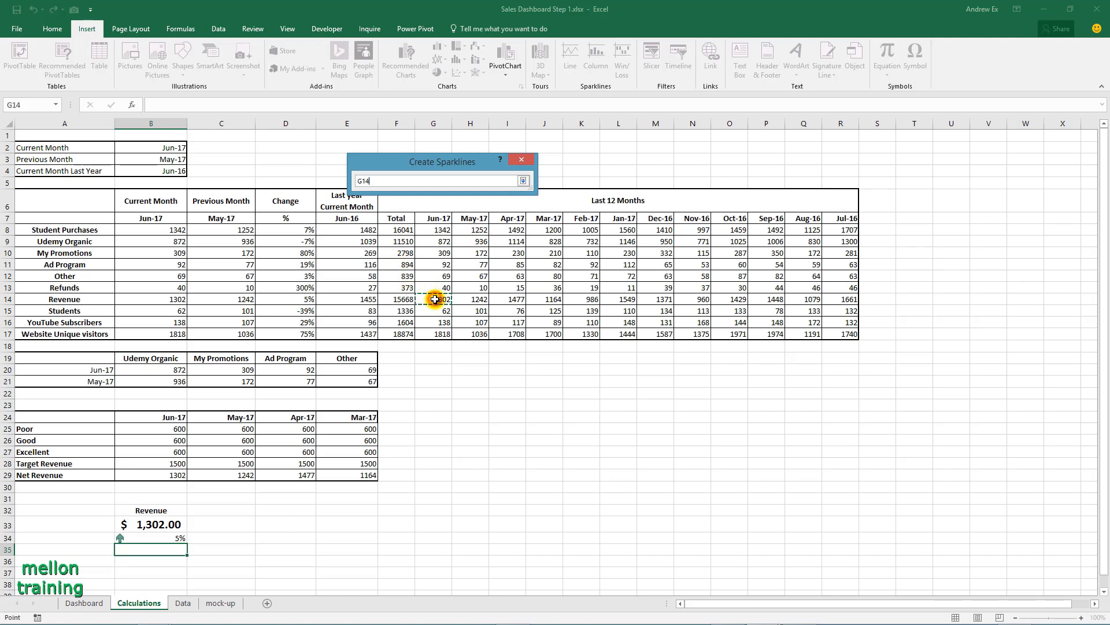
left_click_drag(439, 299, 839, 302)
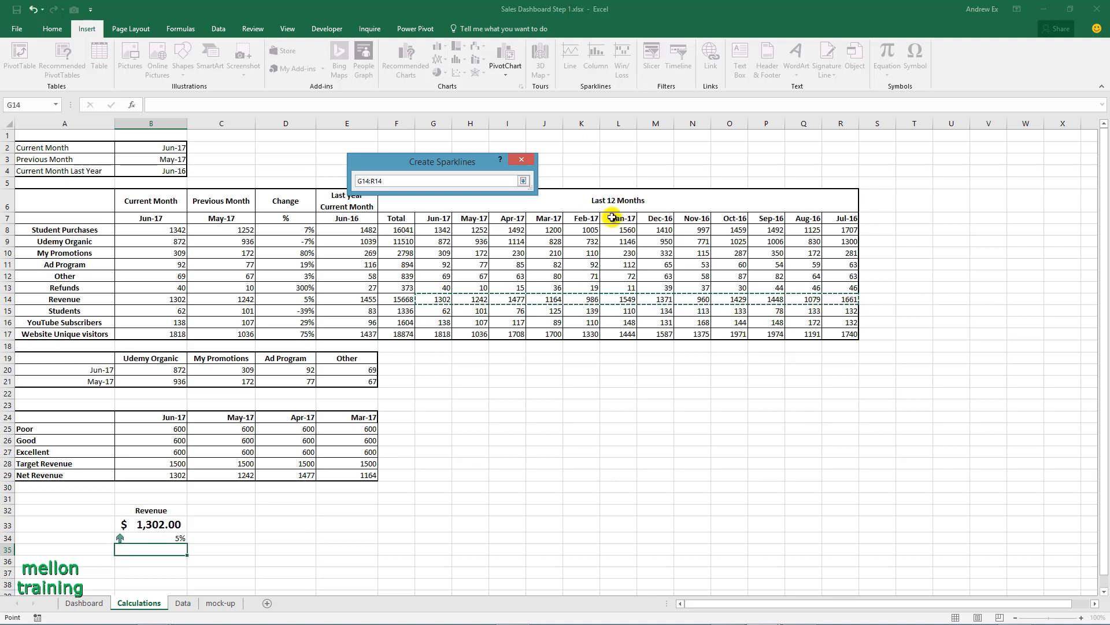
left_click(523, 181)
left_click(459, 255)
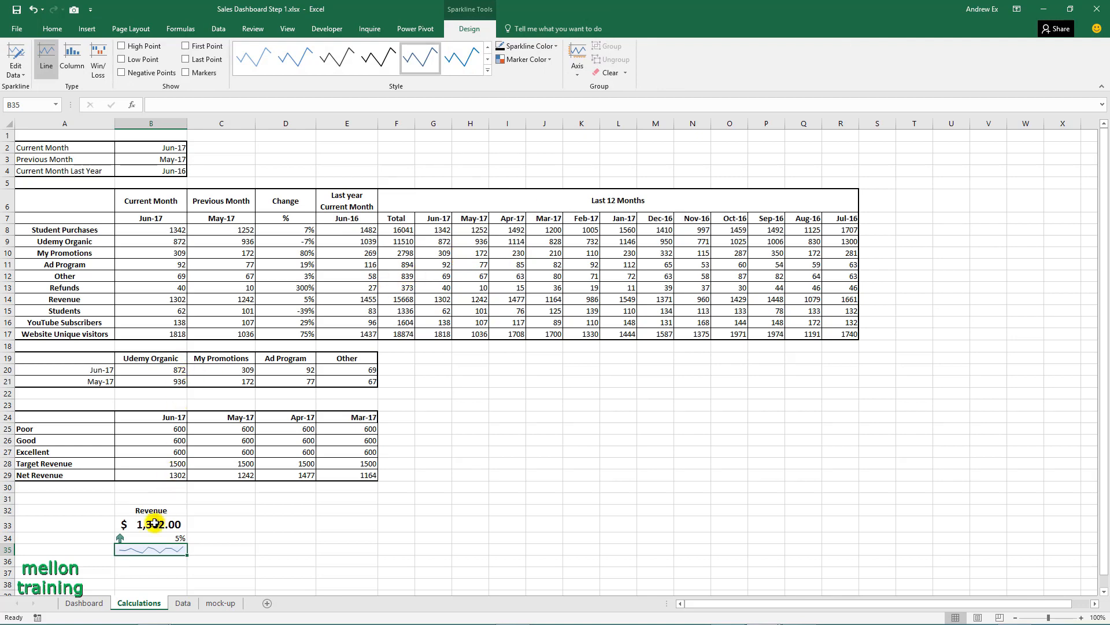
Center and bold the percentage in B34, and enlarge the sparkline's cell by making row 35 taller and column B wider
left_click(146, 538)
left_click(233, 69)
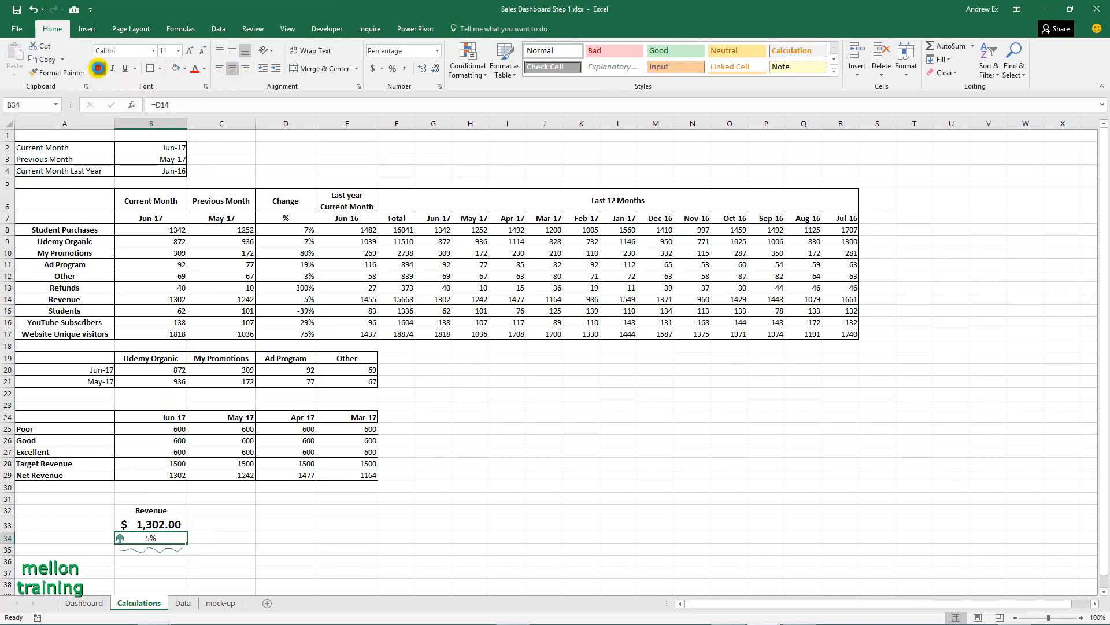
left_click(99, 68)
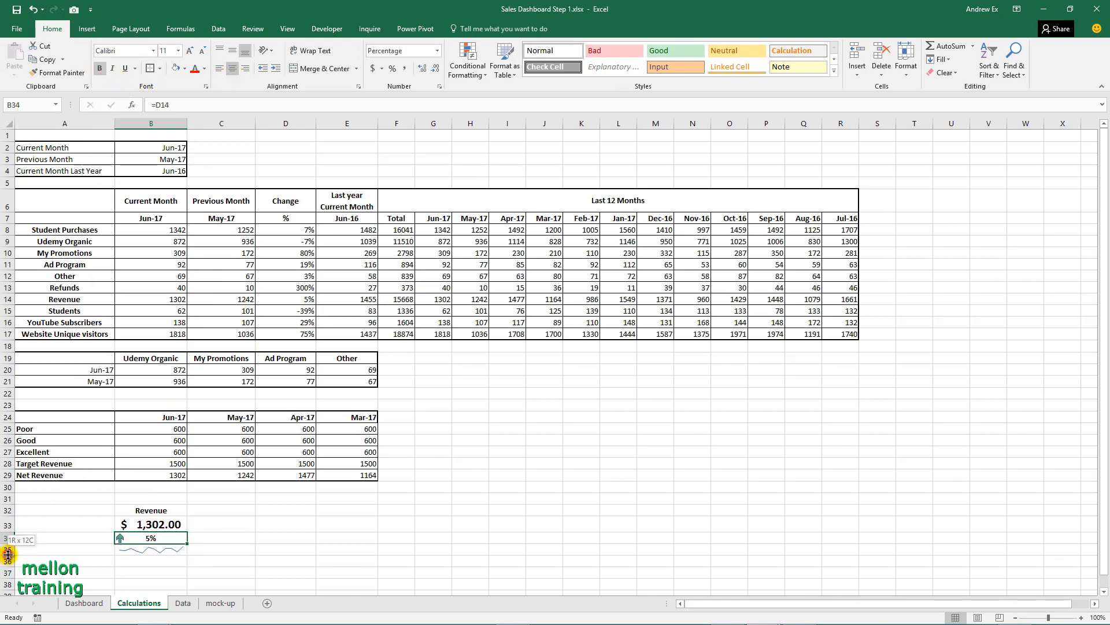
left_click_drag(8, 554, 8, 574)
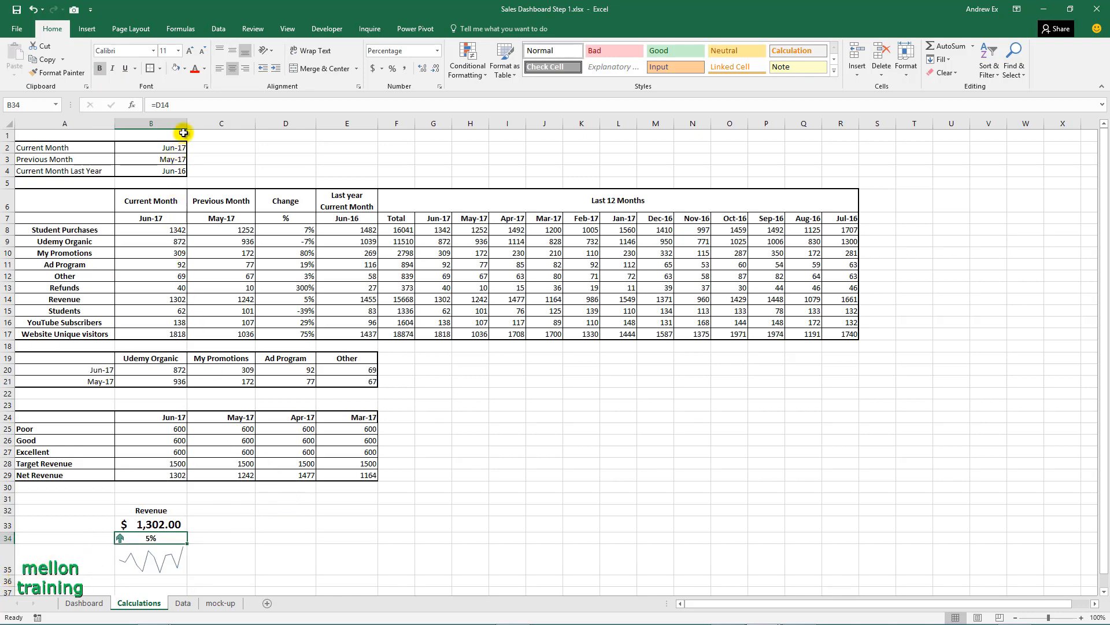
left_click_drag(189, 124, 202, 124)
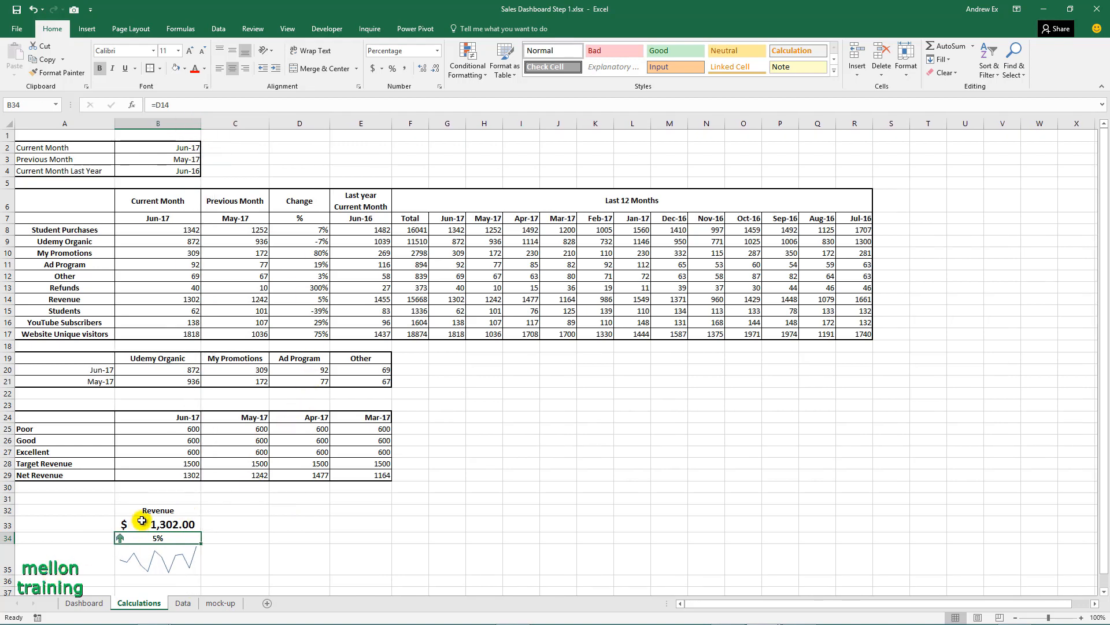
Copy the Revenue block B32:B35 to D32 and widen column D to fit the pasted value
left_click_drag(144, 509, 150, 555)
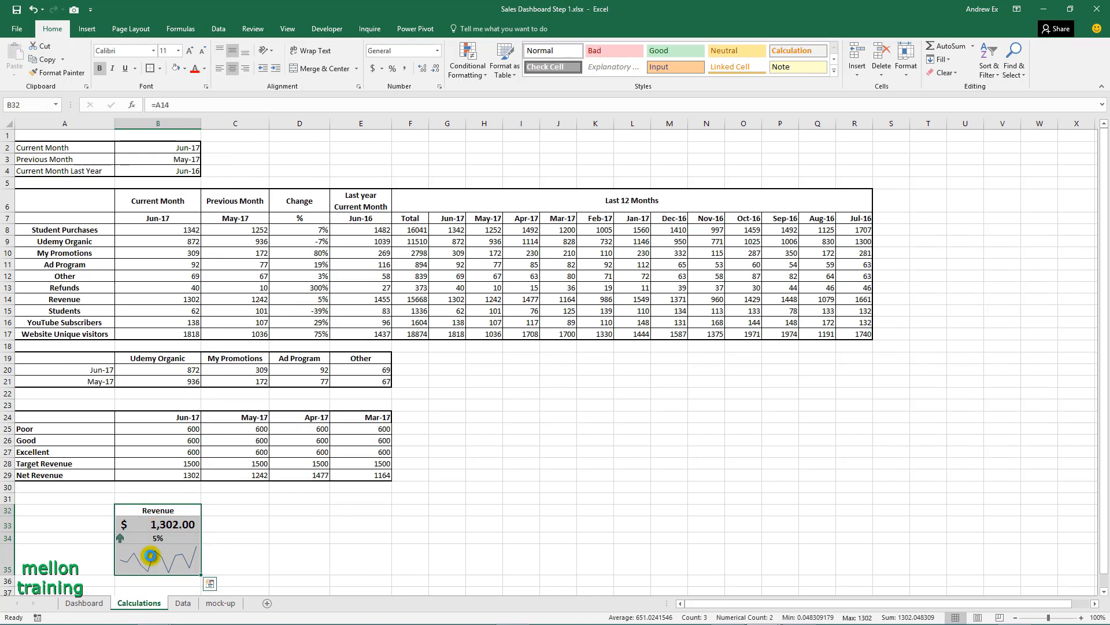
key("ctrl+c")
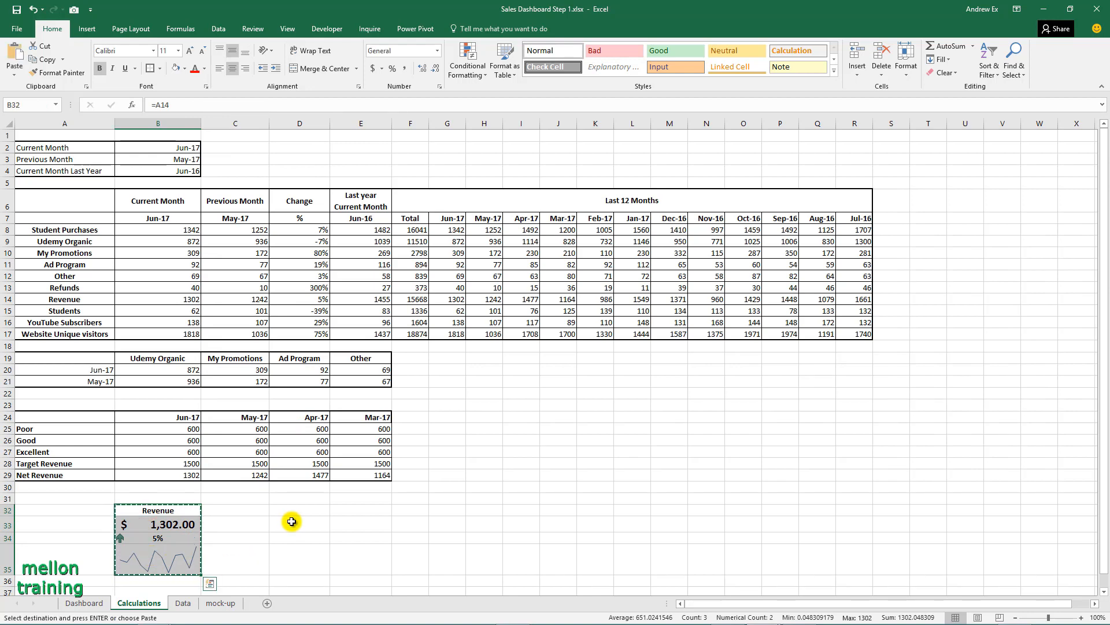
left_click(293, 508)
key("ctrl+v")
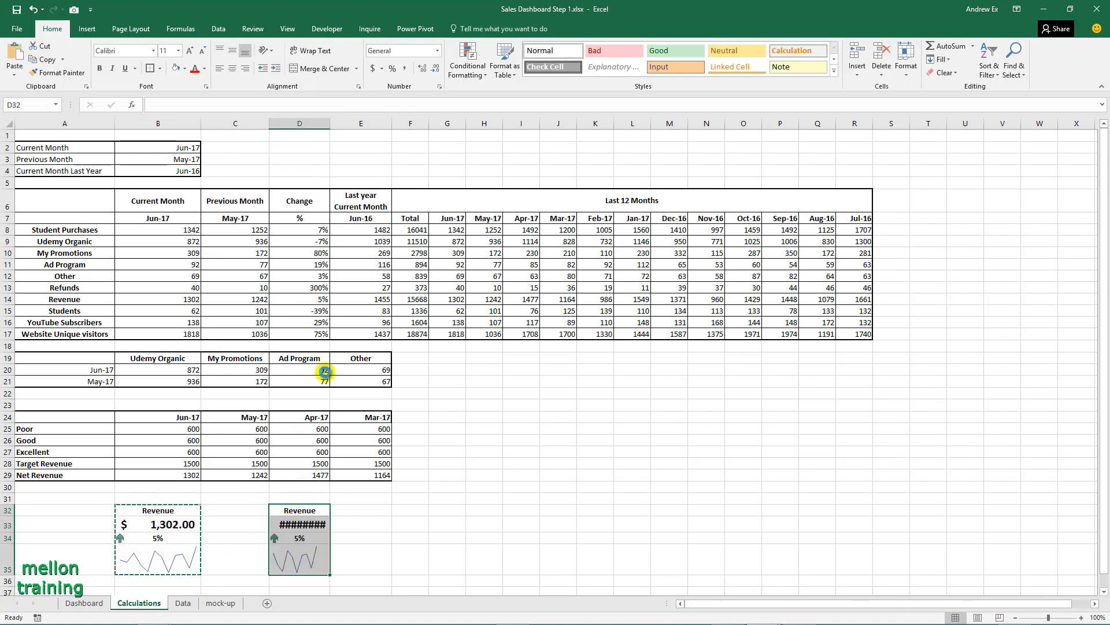
left_click_drag(331, 124, 362, 123)
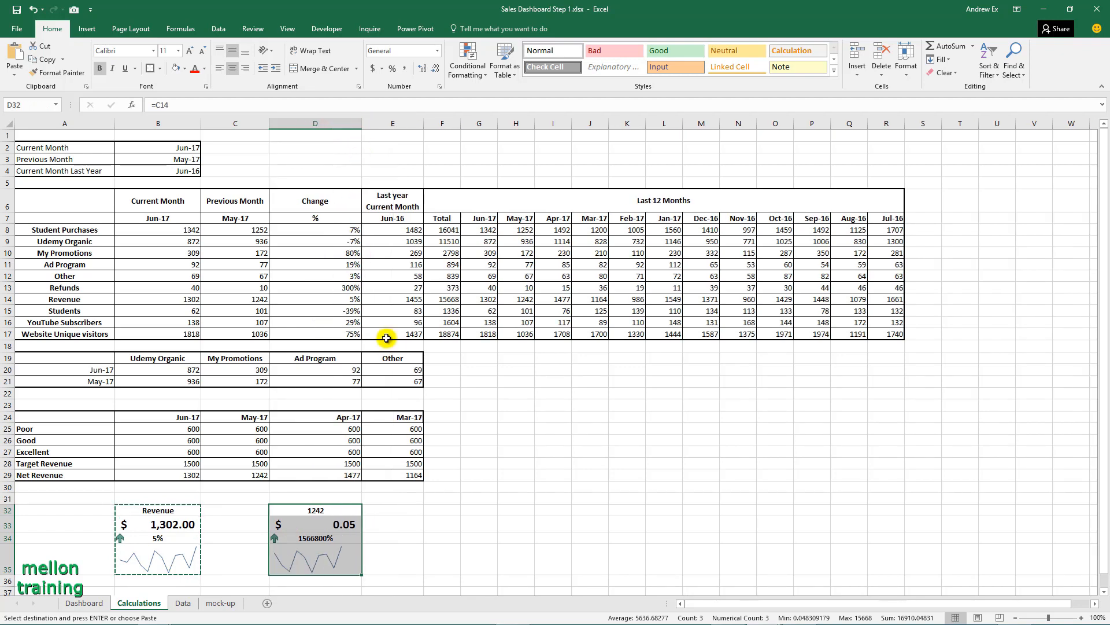
Link the copied block's heading in D32 to the Students label with =A15
left_click(333, 511)
double_click(334, 511)
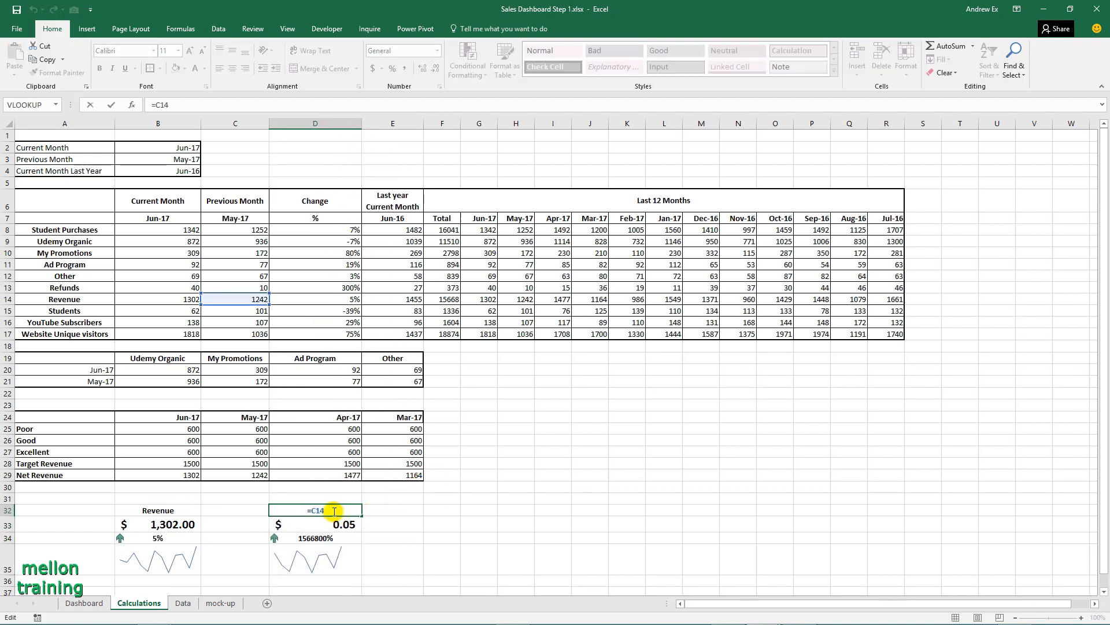
key("BackSpace")
key("BackSpace")
key("BackSpace")
type("a")
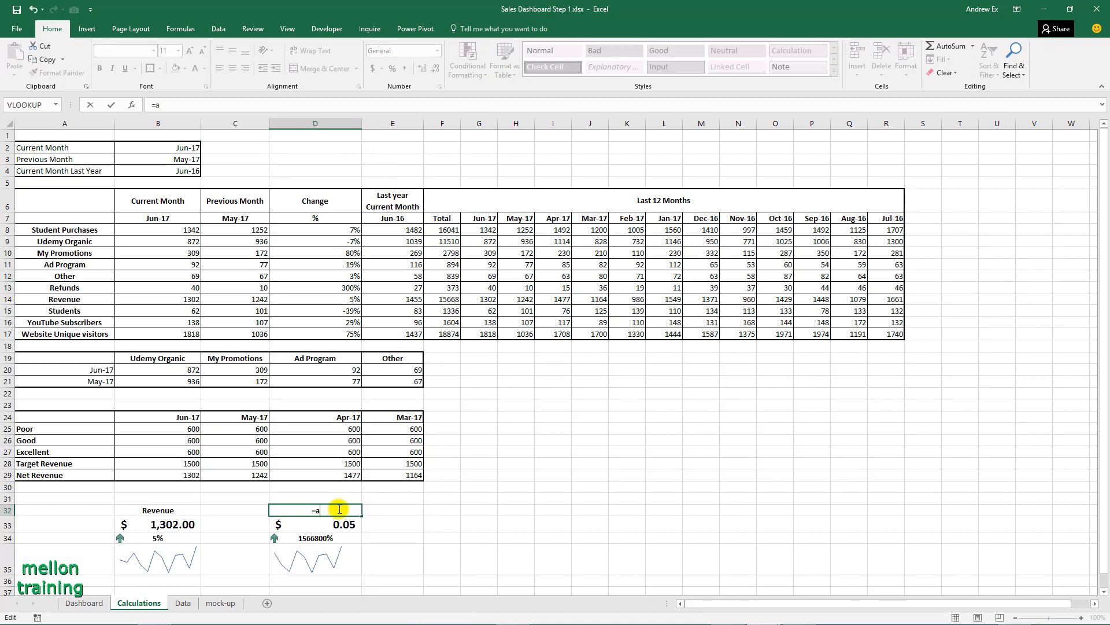
type("15")
key("Return")
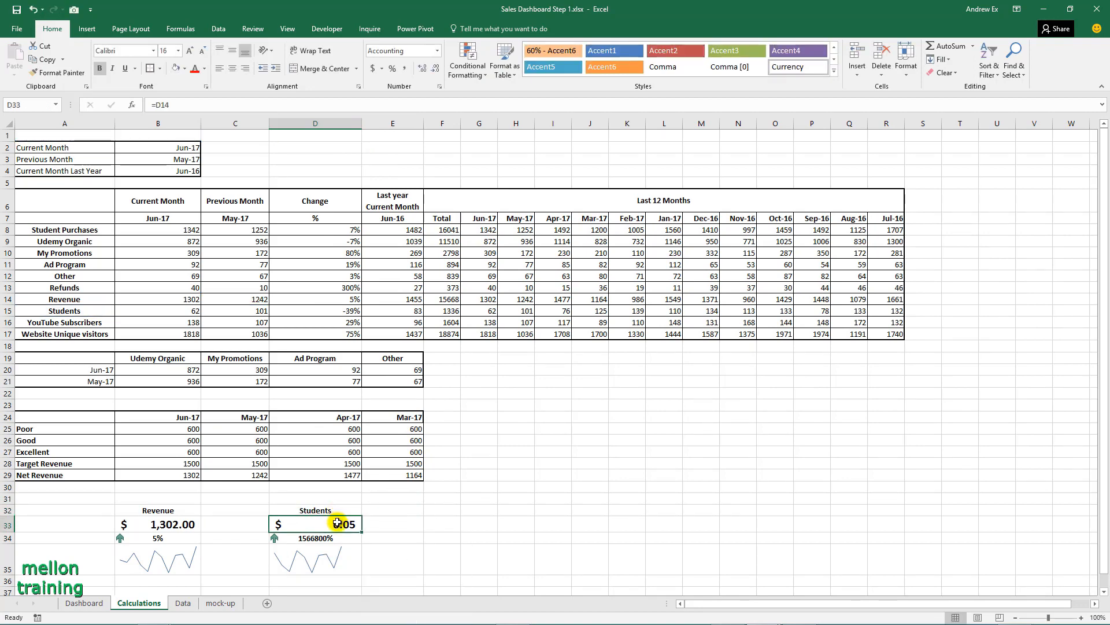
Link the Students block's value in D33 to the current month figure with =B15
double_click(342, 524)
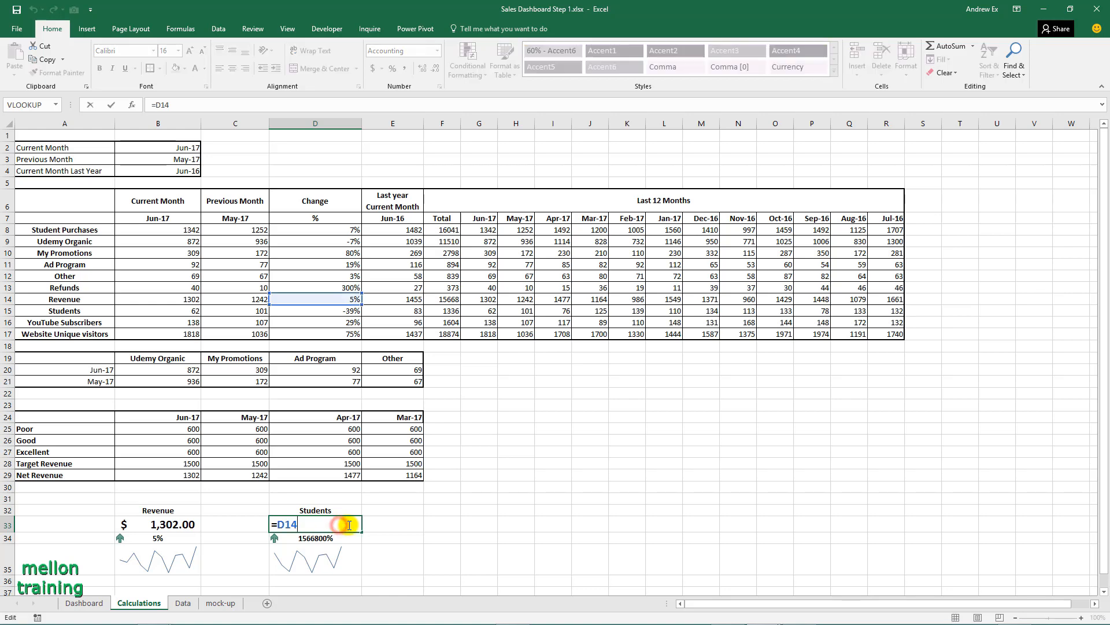
key("BackSpace")
key("BackSpace")
key("BackSpace")
type("b15")
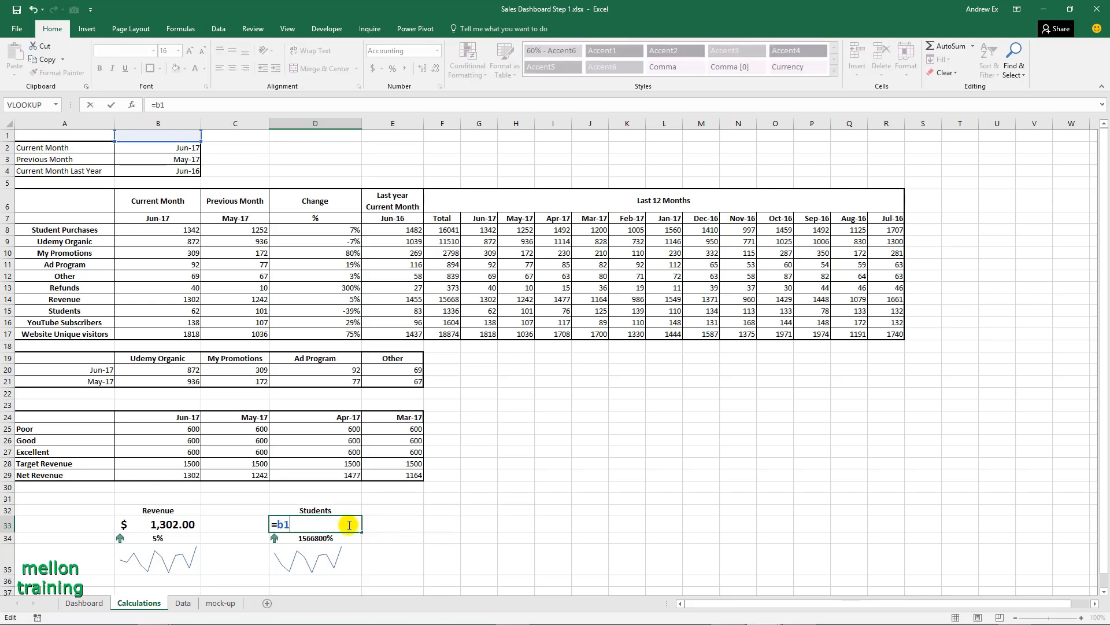
key("Return")
Link the Students block's percentage in D34 to the Students change with =D15
double_click(343, 538)
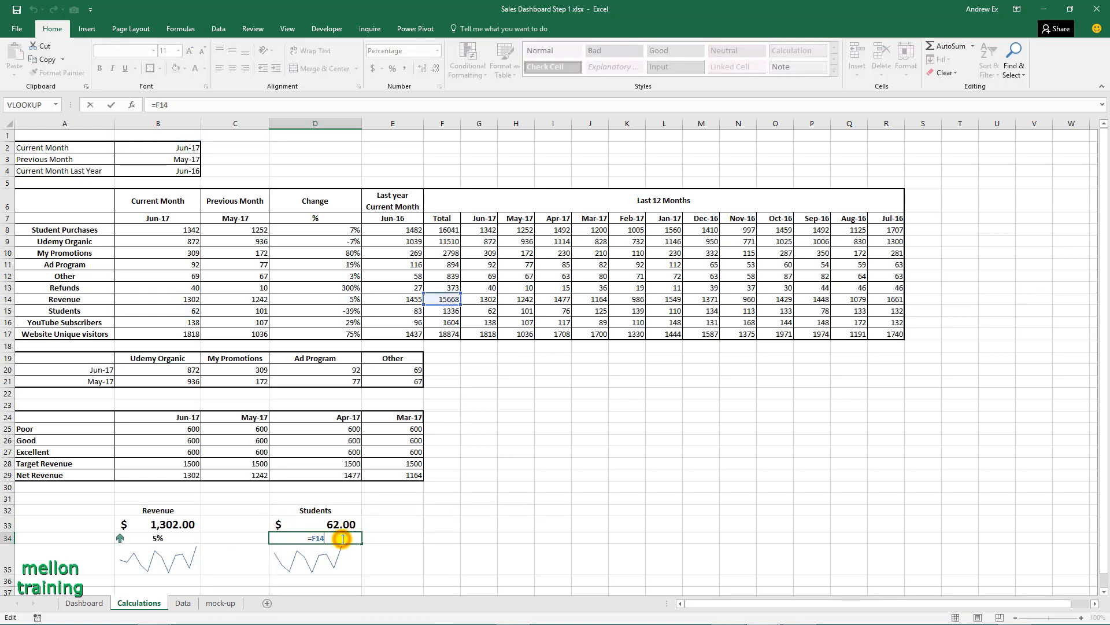
key("BackSpace")
key("BackSpace")
key("BackSpace")
type("d15")
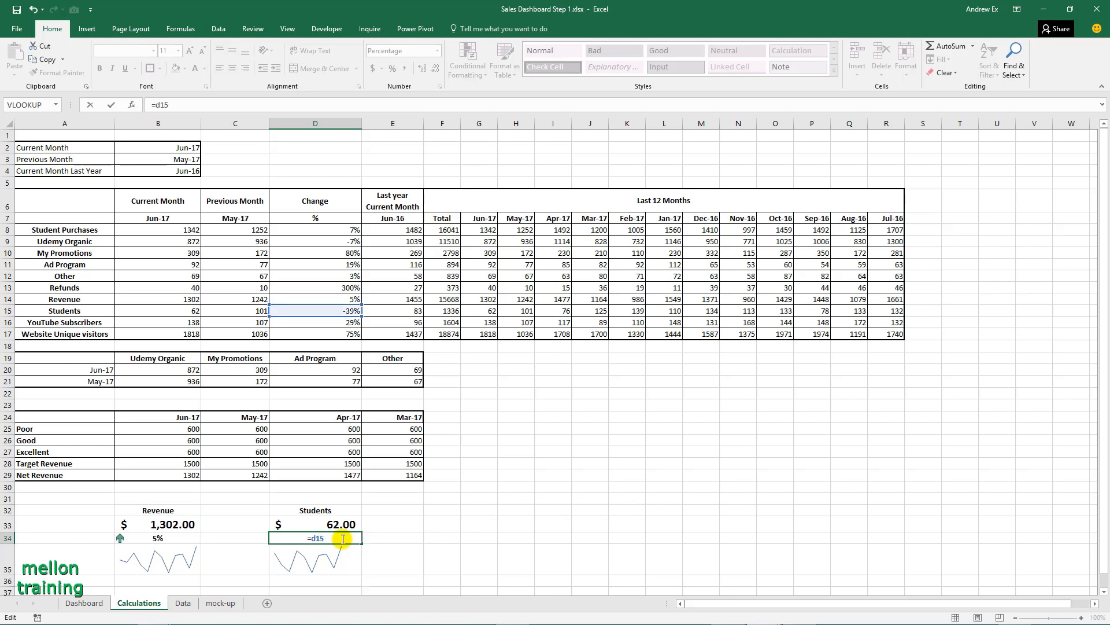
key("Return")
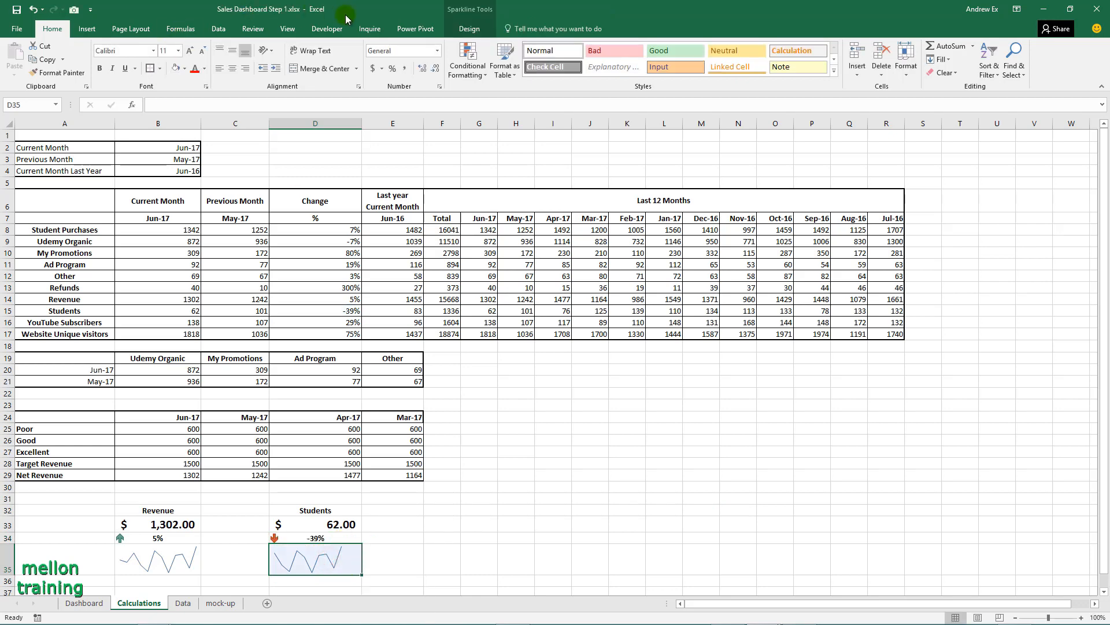
Change the data range of the sparkline in D35 to the Students row, G15:R15
left_click(470, 29)
left_click(19, 51)
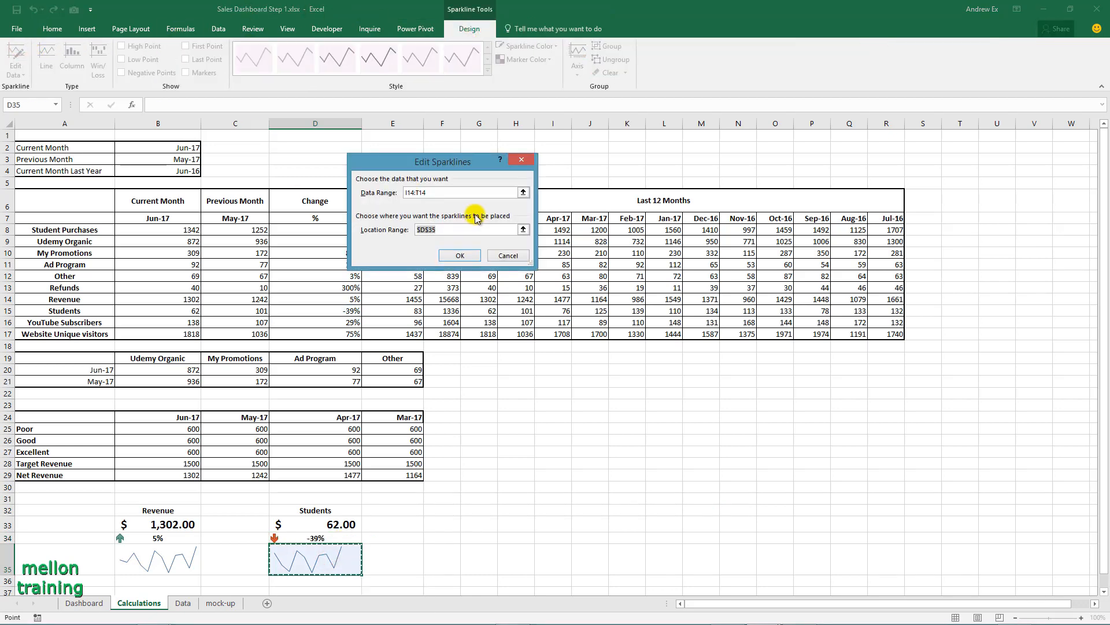
left_click(518, 186)
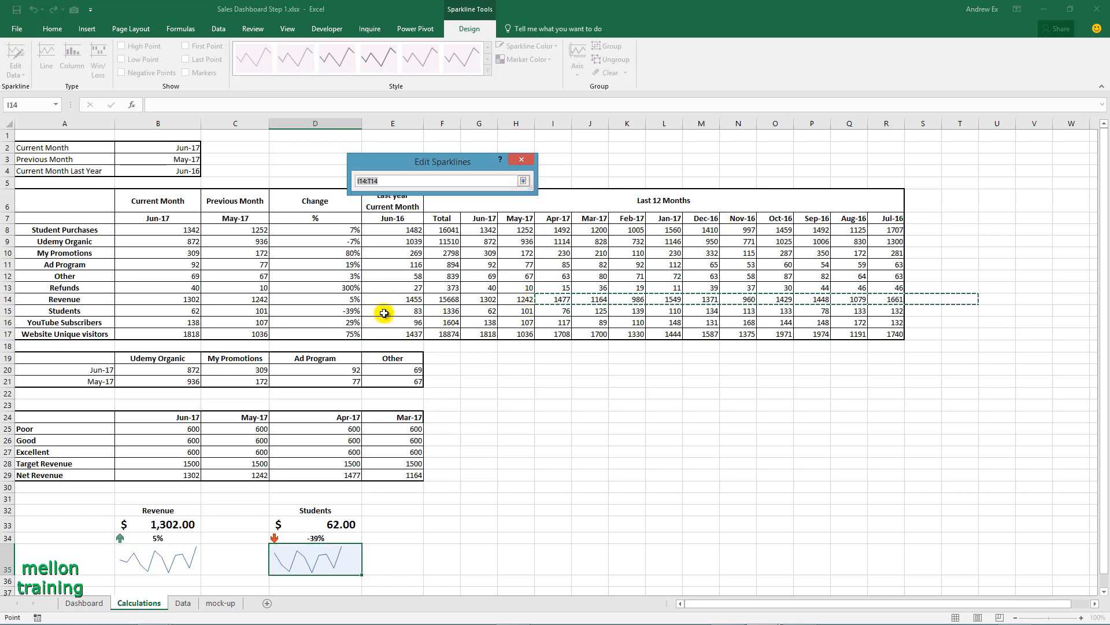
left_click(481, 311)
left_click_drag(480, 310, 884, 312)
left_click(524, 181)
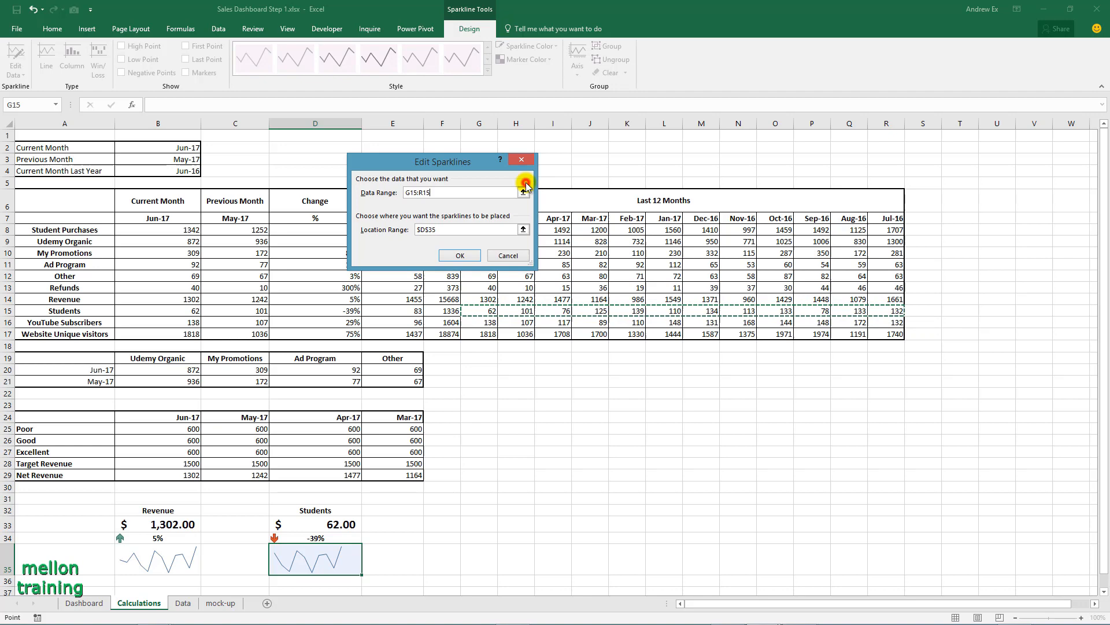
left_click(460, 255)
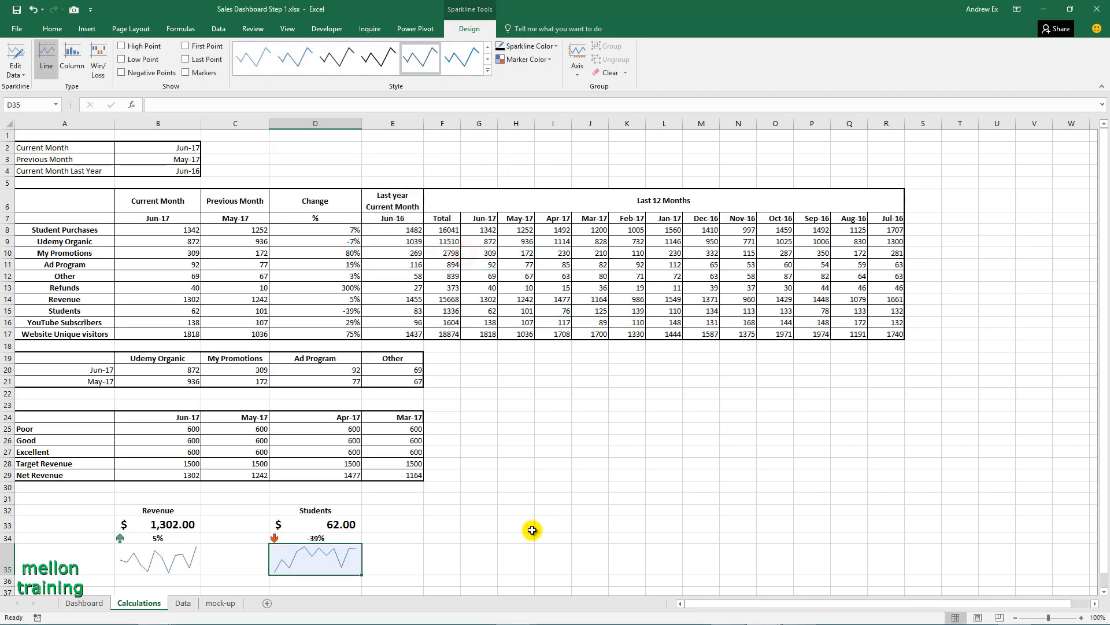
Copy the Students block D32:D35 to F32 and widen column F to fit the pasted value
left_click(441, 511)
left_click_drag(332, 509, 310, 550)
key("ctrl+c")
key("ctrl+v")
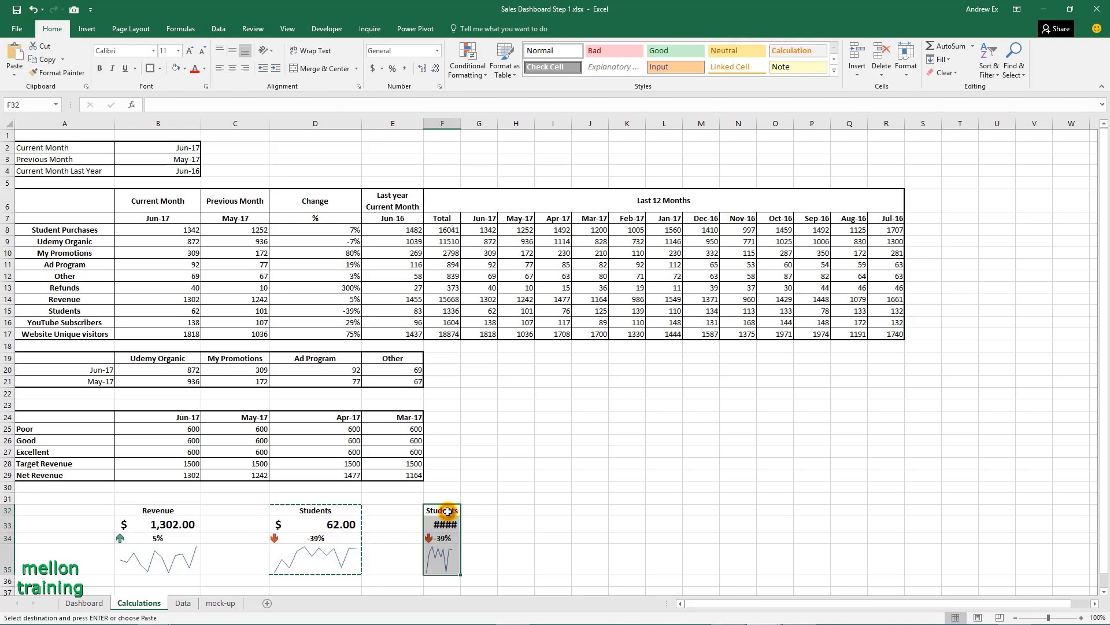
left_click_drag(498, 123, 512, 122)
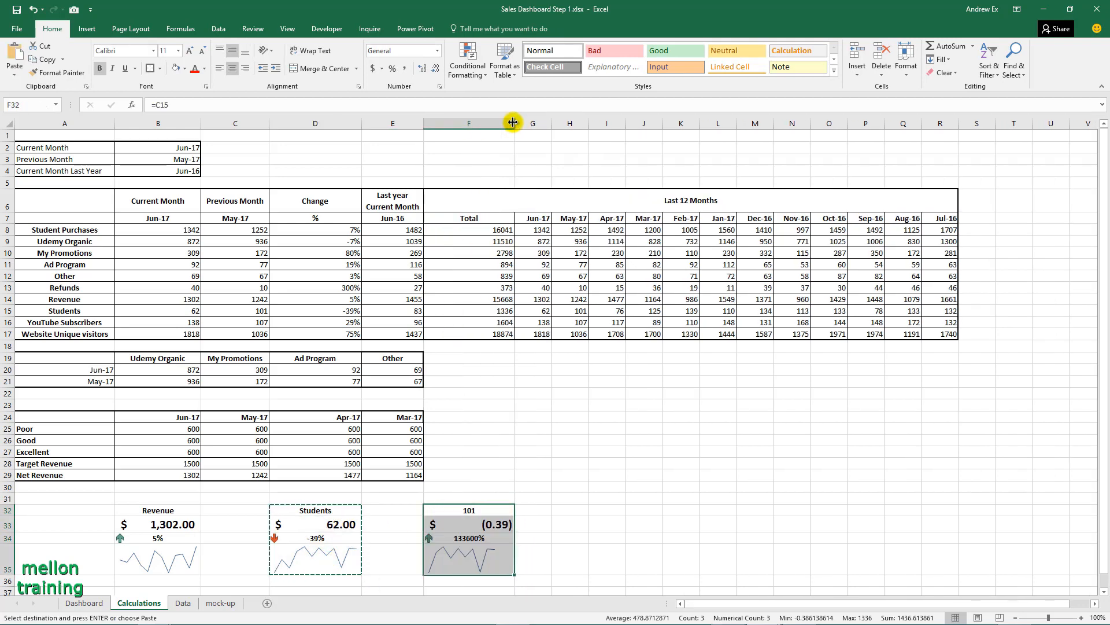
Link the third block's heading in F32 to the YouTube Subscribers label with =A16
double_click(490, 510)
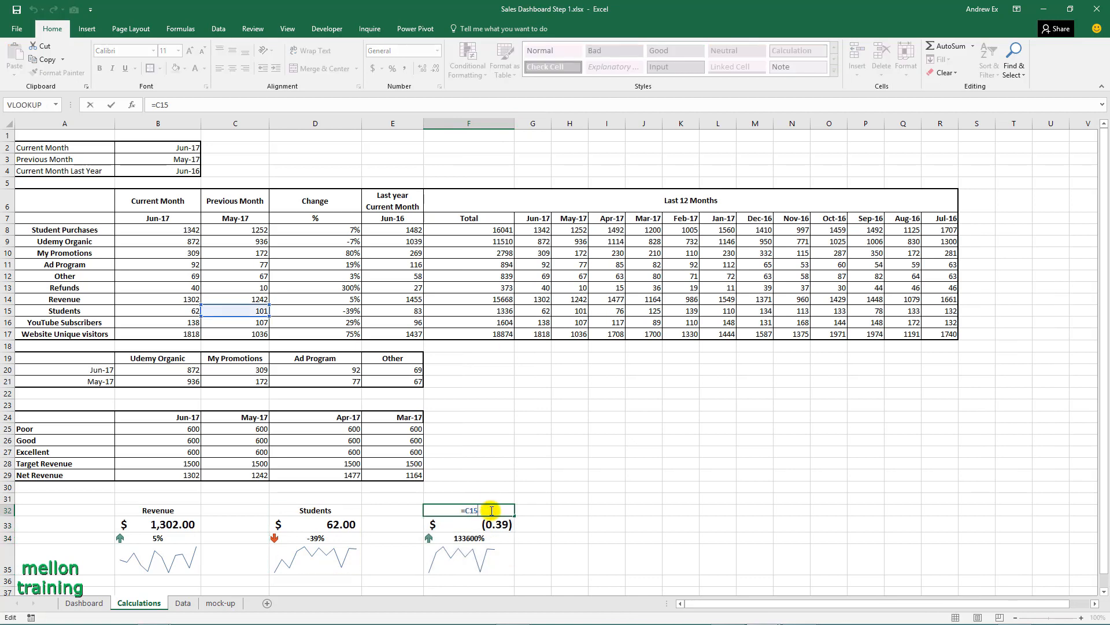
key("BackSpace")
key("BackSpace")
key("BackSpace")
type("A16")
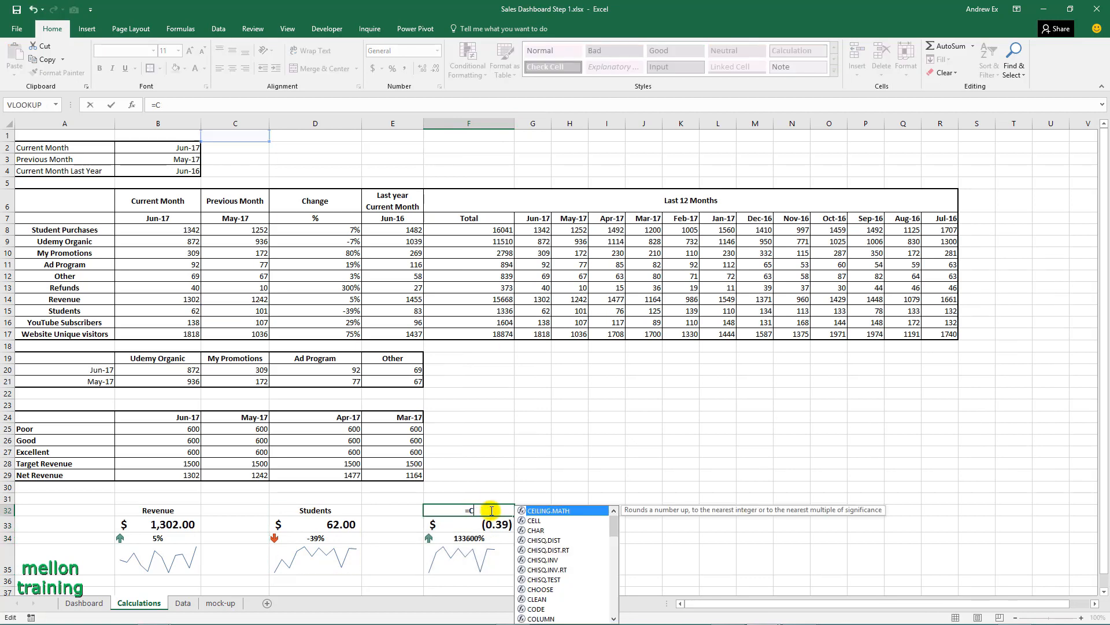
key("Return")
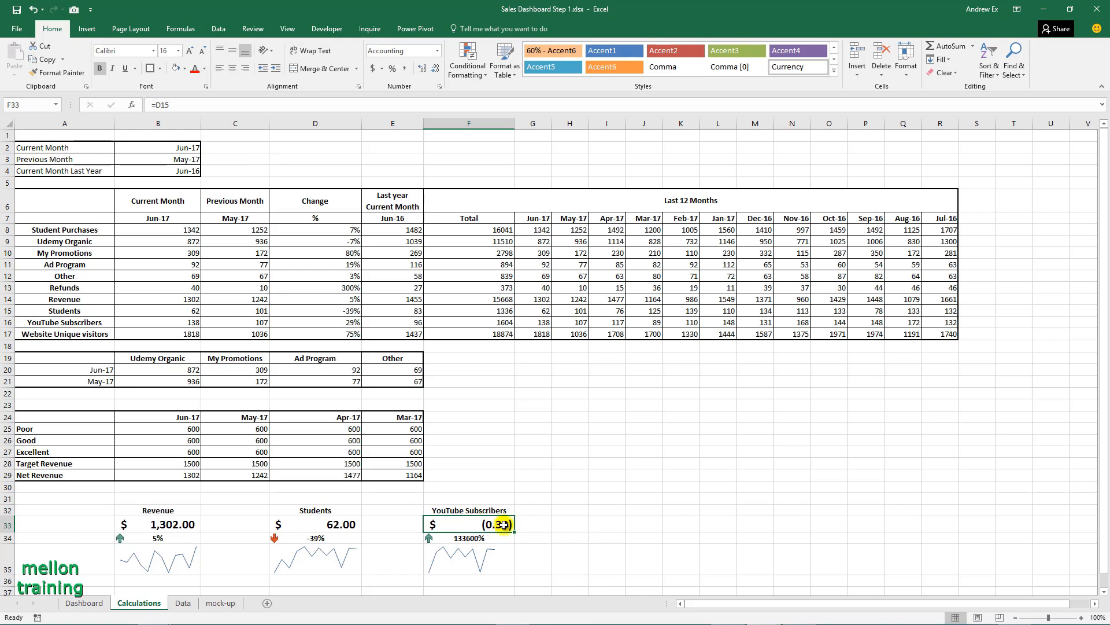
Link the YouTube Subscribers block's value in F33 to the current month figure with =B16
double_click(494, 529)
key("BackSpace")
key("BackSpace")
key("BackSpace")
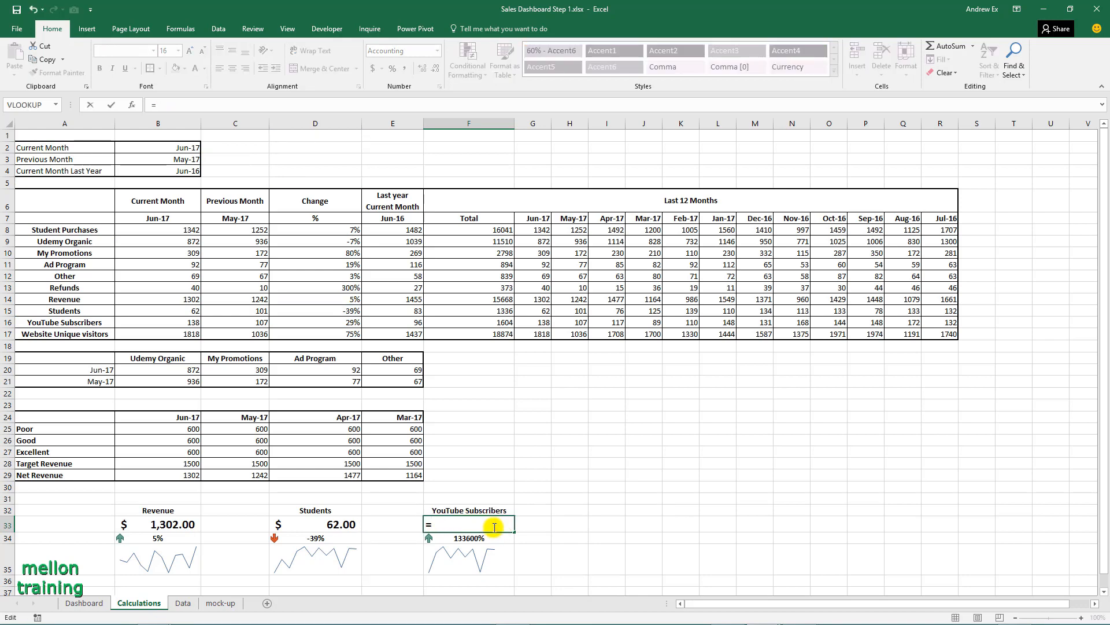
type("b16")
key("Return")
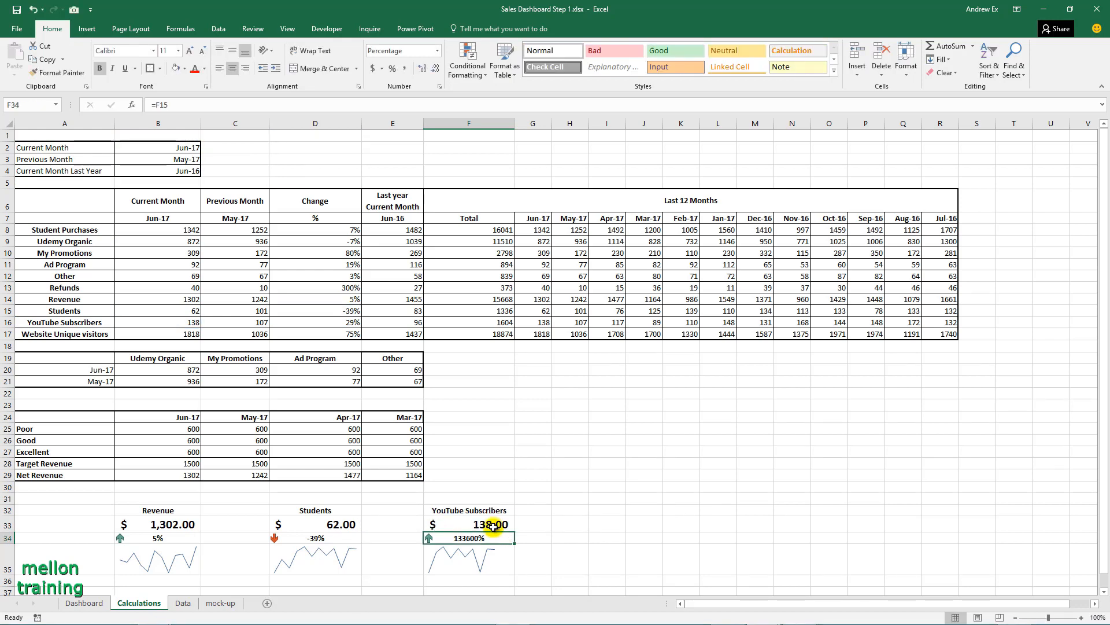
Link the YouTube Subscribers block's percentage in F34 to its change figure with =D16
double_click(494, 536)
key("BackSpace")
key("BackSpace")
key("BackSpace")
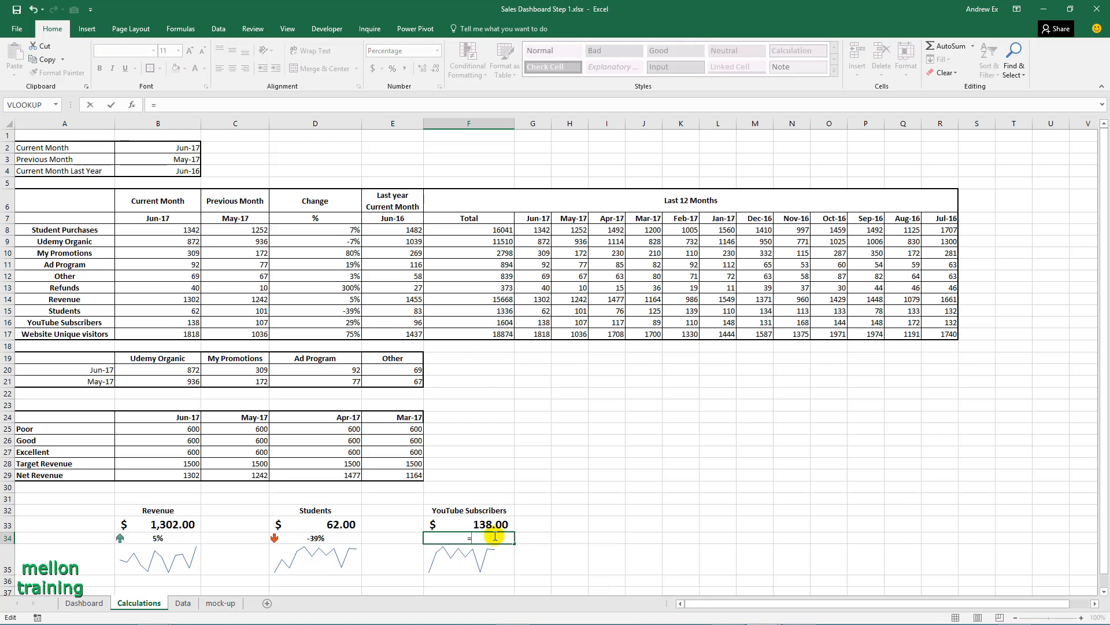
type("d16")
key("Return")
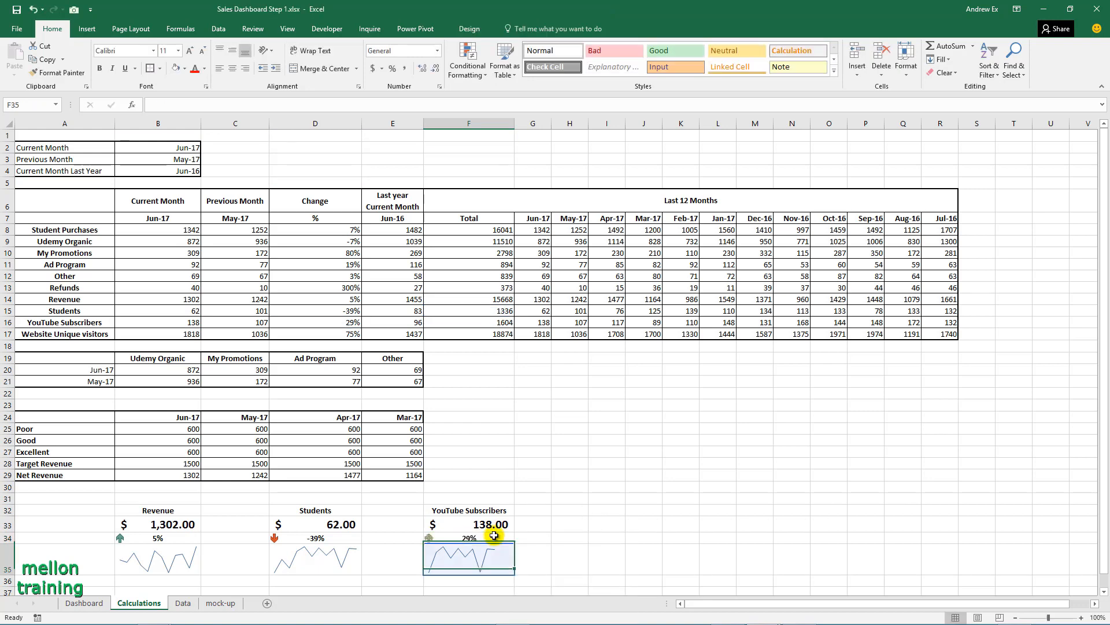
Change the data range of the YouTube Subscribers sparkline in F35 to G16:R16
left_click(469, 29)
left_click(15, 57)
left_click(523, 191)
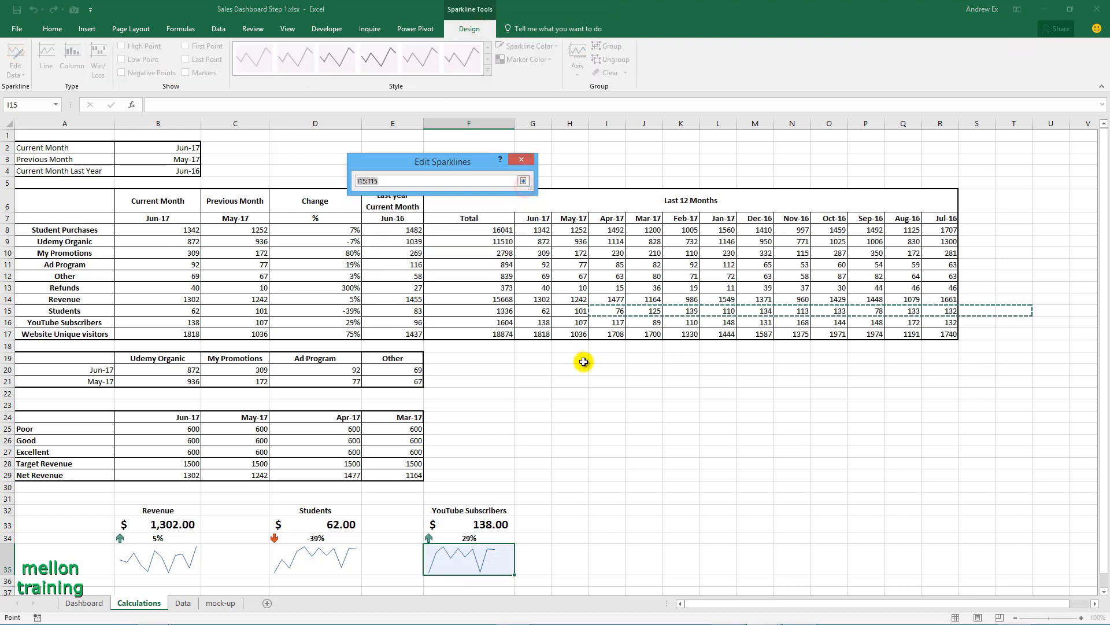
left_click_drag(554, 324, 942, 322)
left_click(524, 181)
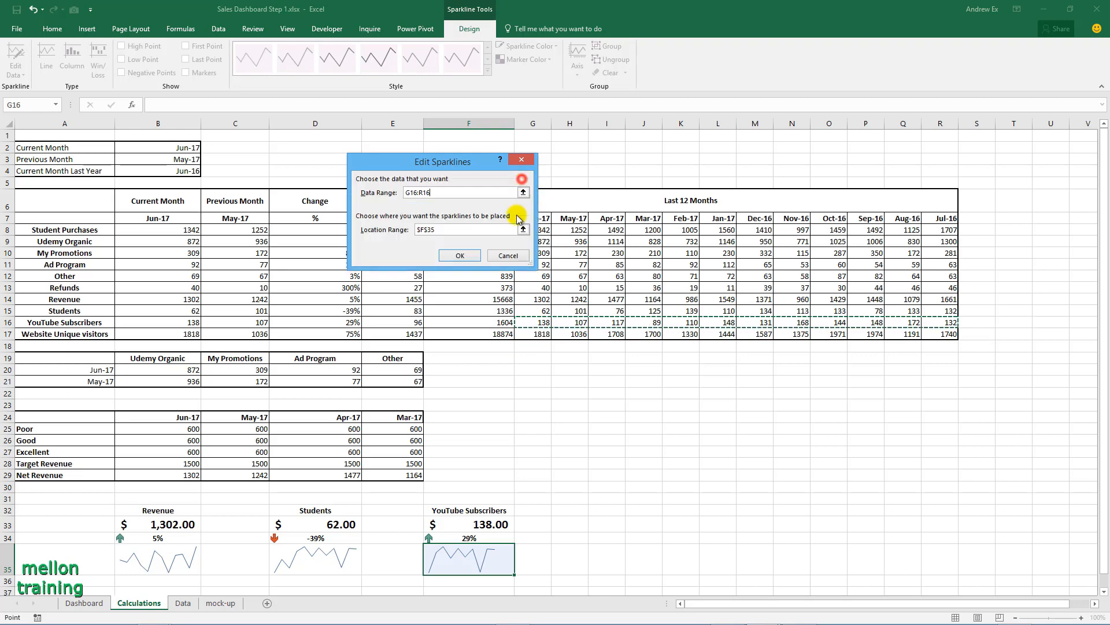
left_click(456, 255)
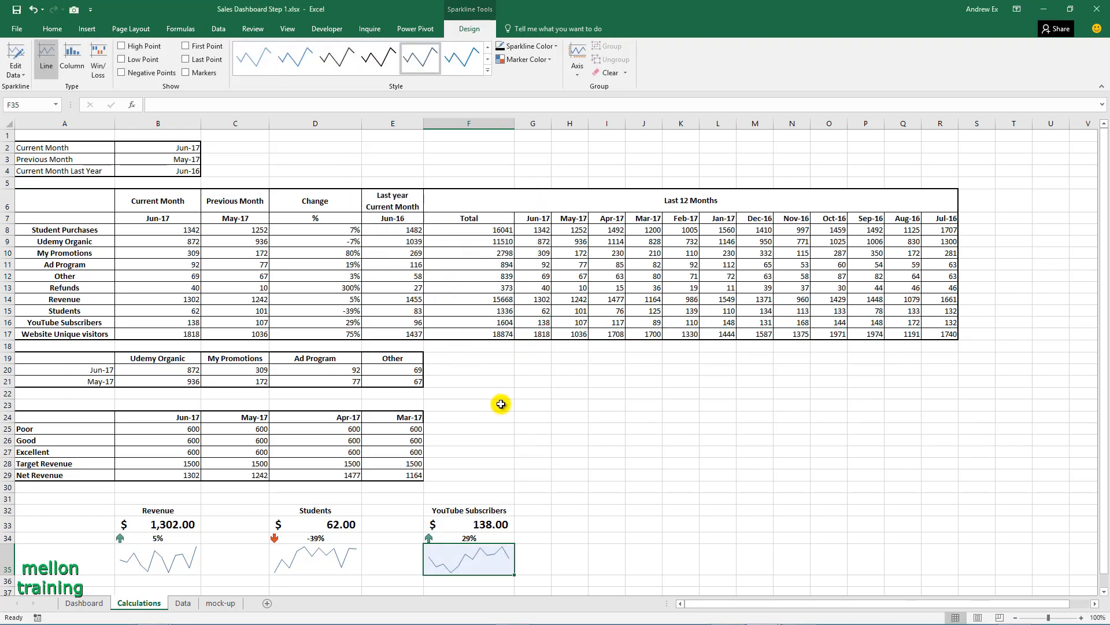
Widen column H and copy the YouTube Subscribers block F32:F35 to H32
left_click(571, 510)
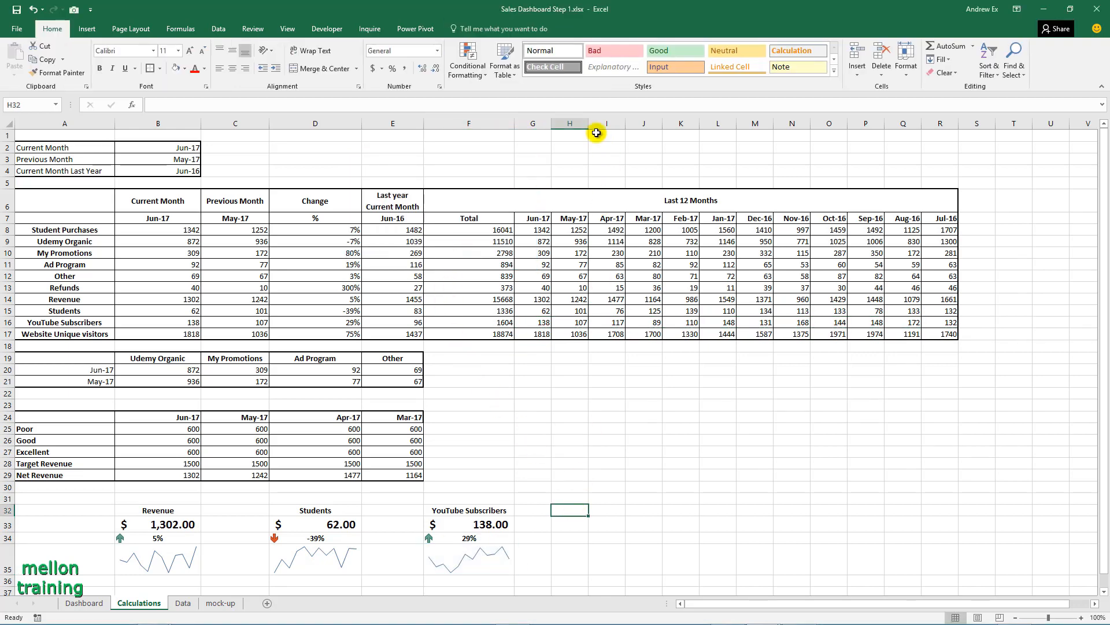
left_click_drag(589, 124, 653, 123)
left_click(464, 509)
left_click_drag(464, 509, 466, 556)
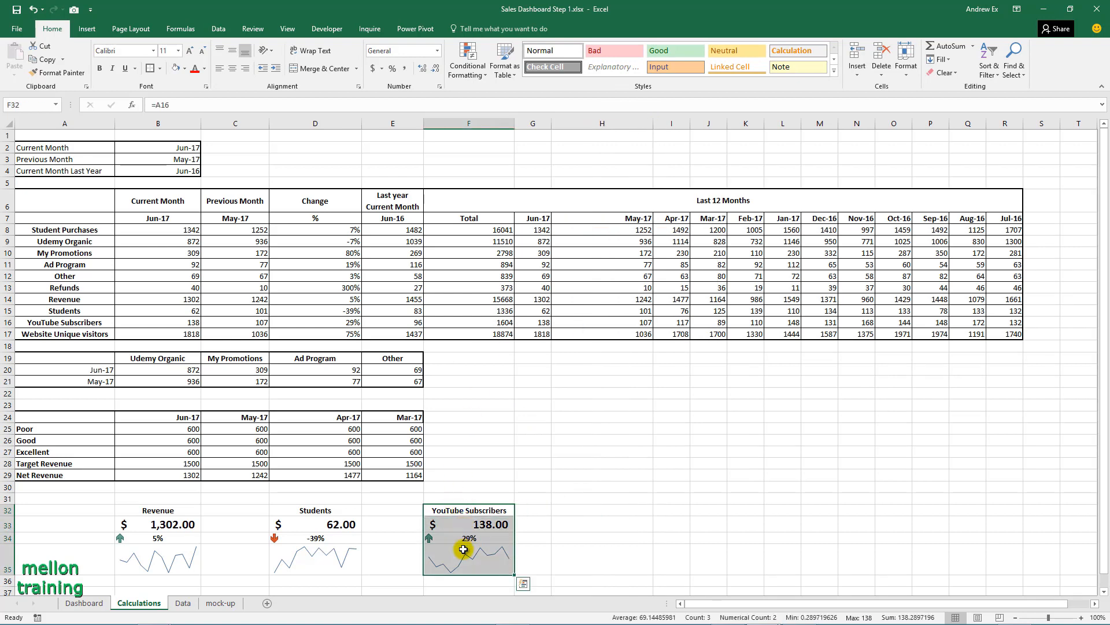
key("ctrl+c")
left_click(608, 510)
key("ctrl+v")
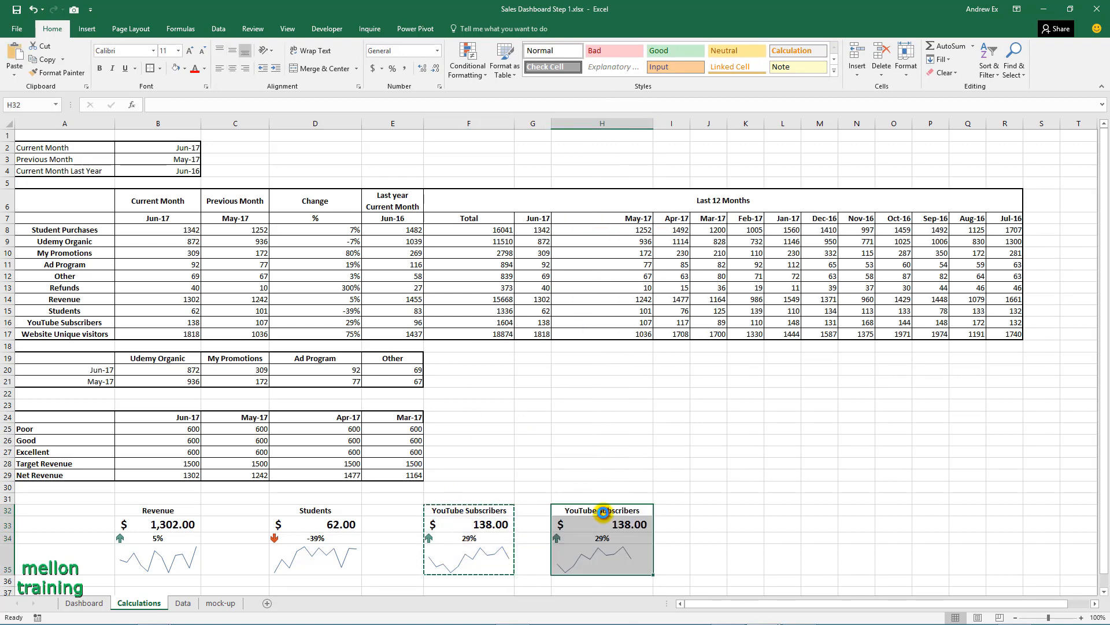
Link the fourth block's heading in H32 to the Website Unique visitors label with =A17
double_click(626, 512)
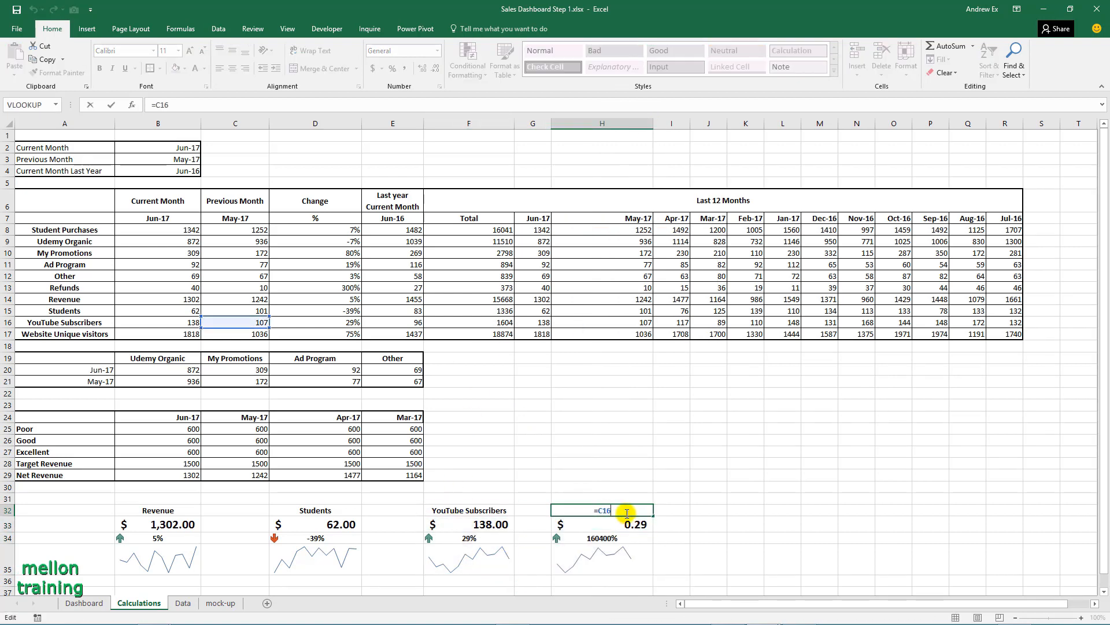
key("BackSpace")
key("BackSpace")
key("BackSpace")
type("A17")
key("Return")
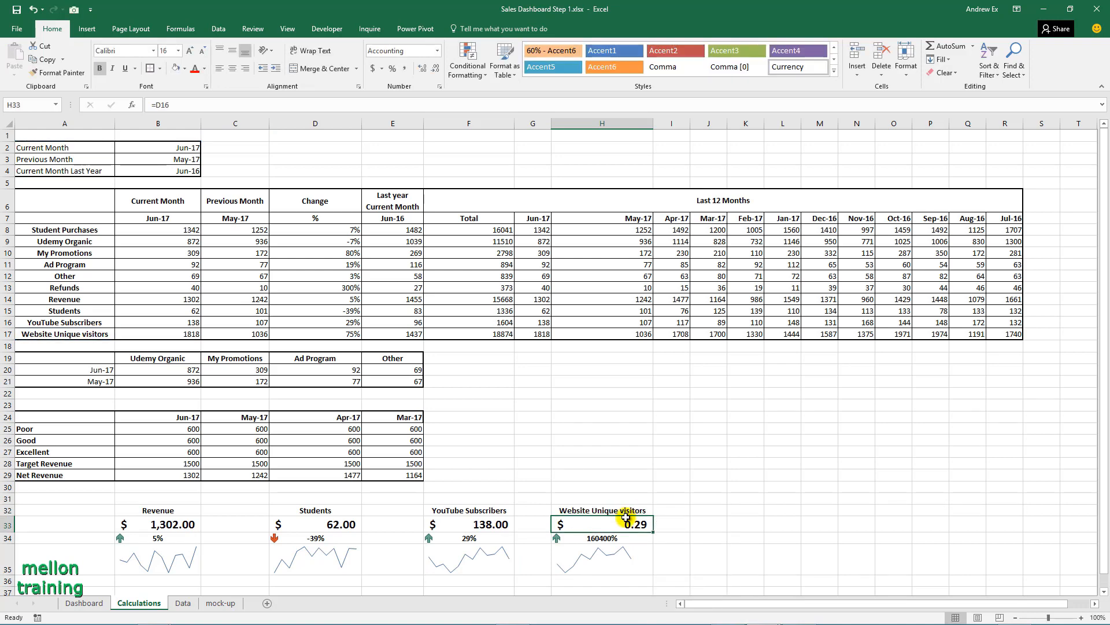
Link the Website Unique visitors block's value in H33 to the current month figure with =B17
double_click(617, 524)
key("BackSpace")
key("BackSpace")
key("BackSpace")
type("B17")
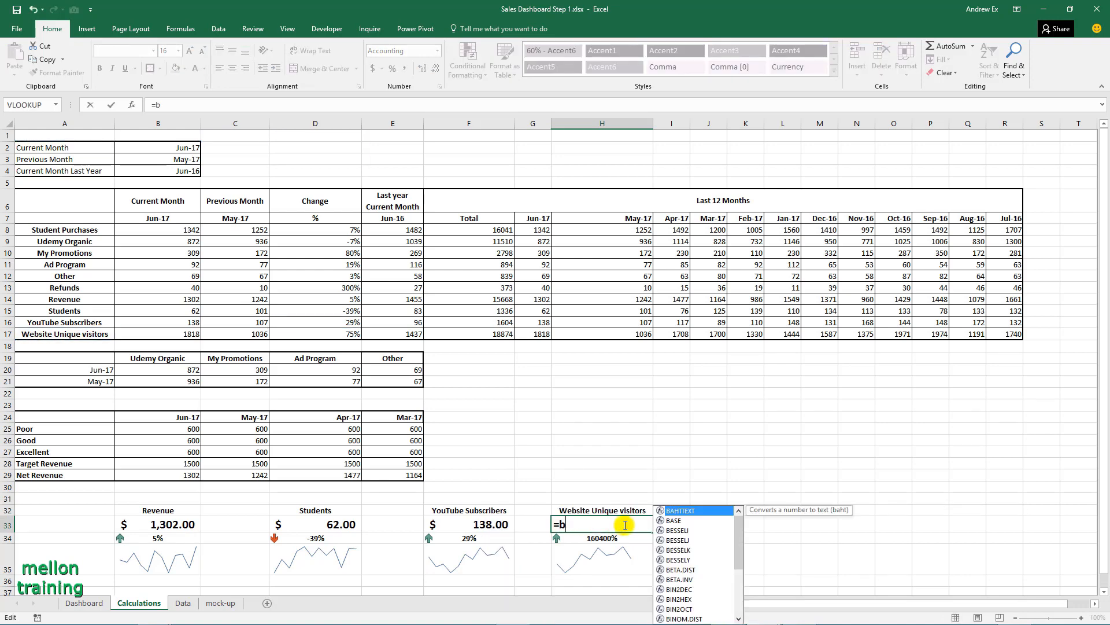
key("Return")
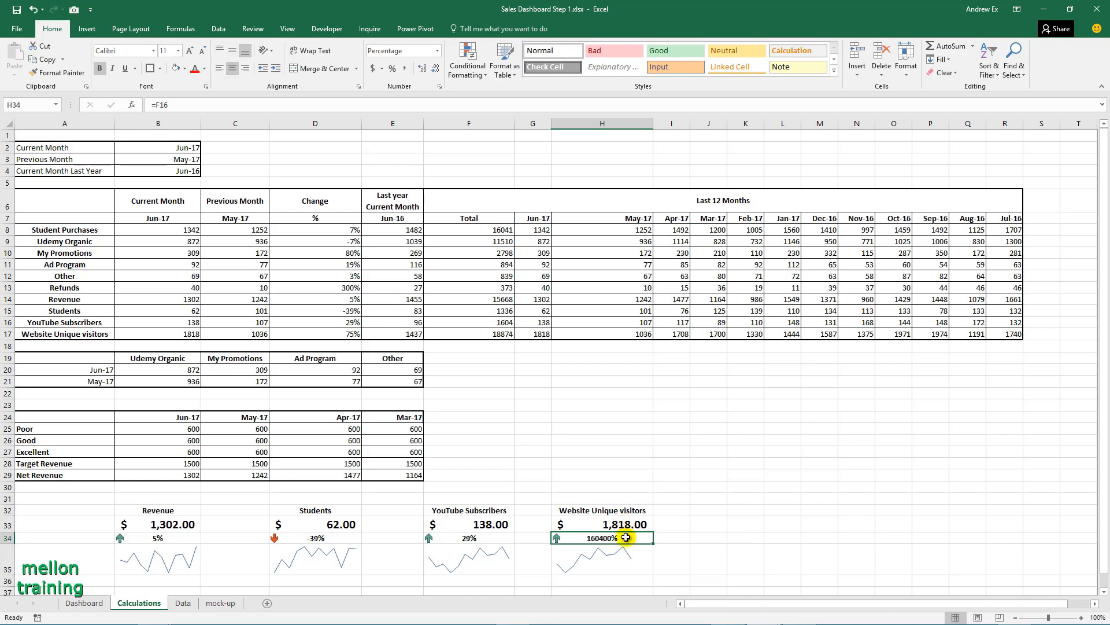
Link the Website Unique visitors block's percentage in H34 to its change figure with =D17
double_click(626, 537)
key("BackSpace")
key("BackSpace")
key("BackSpace")
type("D17")
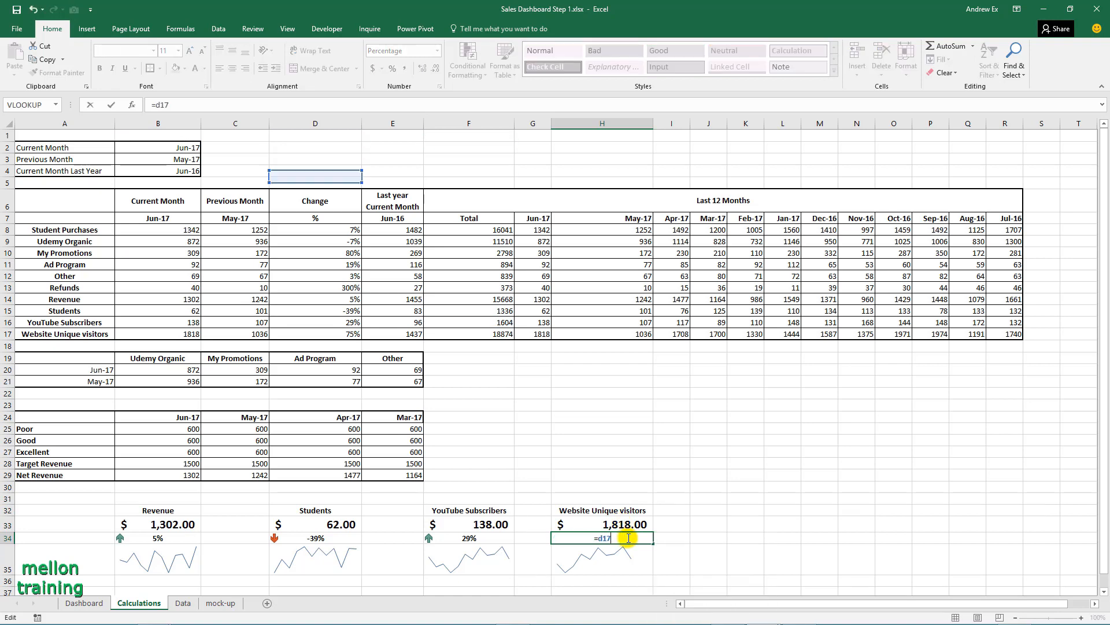
key("Return")
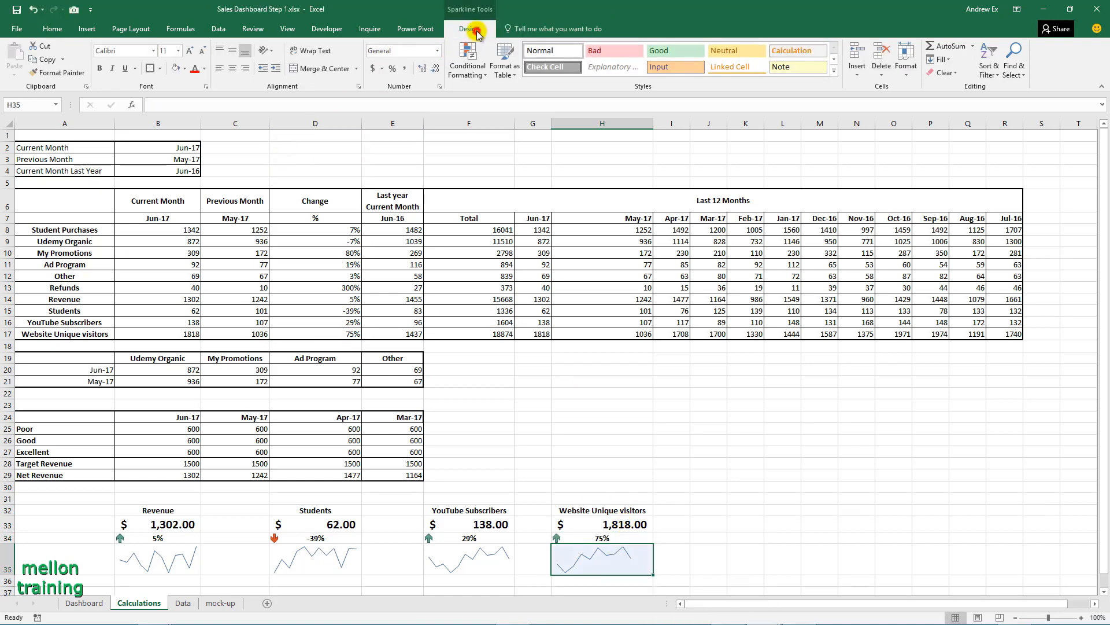
Change the data range of the Website Unique visitors sparkline in H35 to G17:R17
left_click(469, 28)
left_click(15, 56)
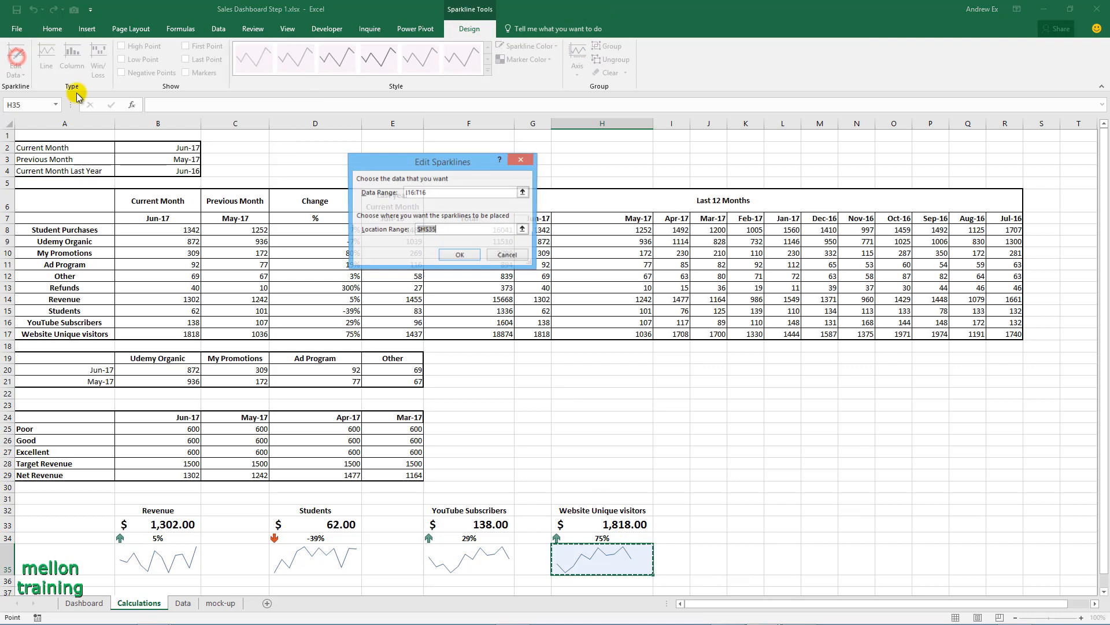
left_click(523, 192)
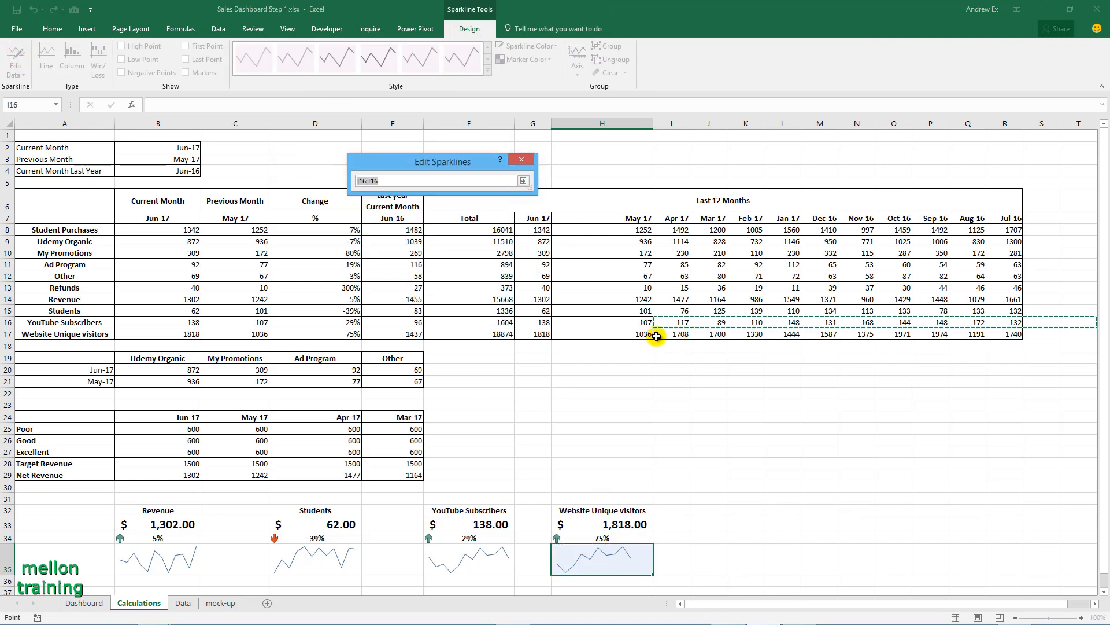
left_click_drag(535, 336, 1006, 333)
left_click(523, 182)
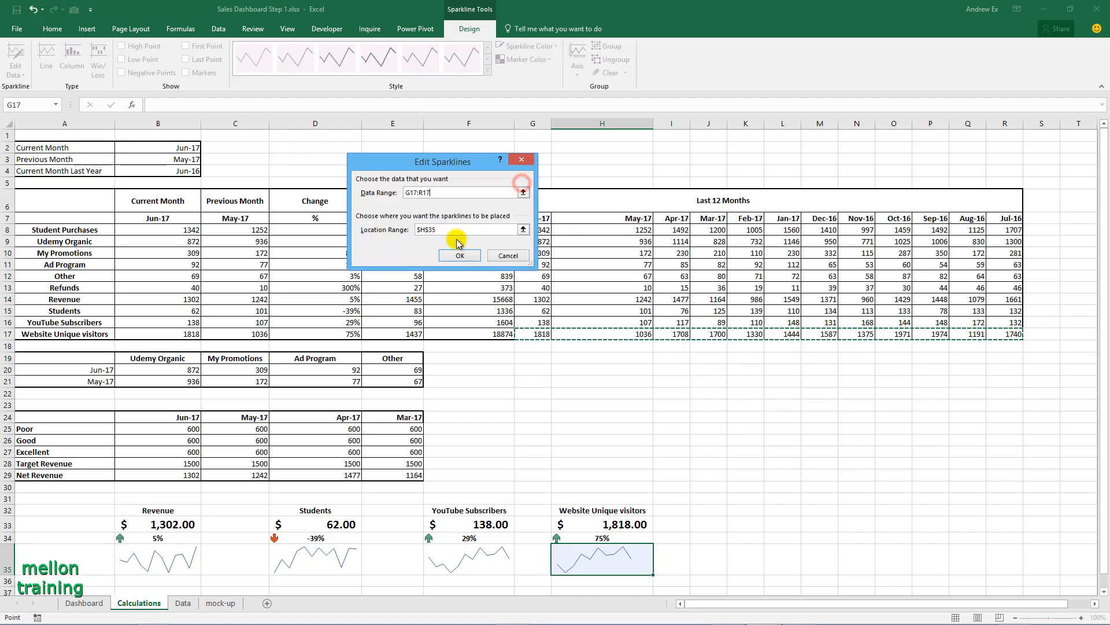
left_click(451, 250)
left_click(671, 510)
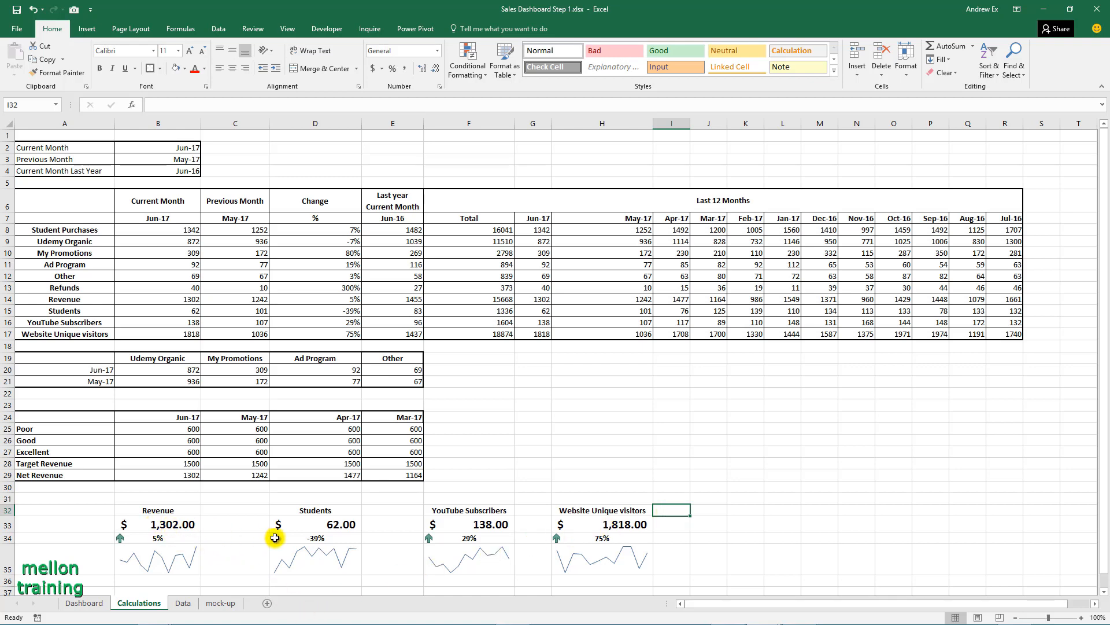
Format the Students, YouTube Subscribers and Website Unique visitors values in D33, F33 and H33 as Number with 0 decimal places
left_click(327, 521)
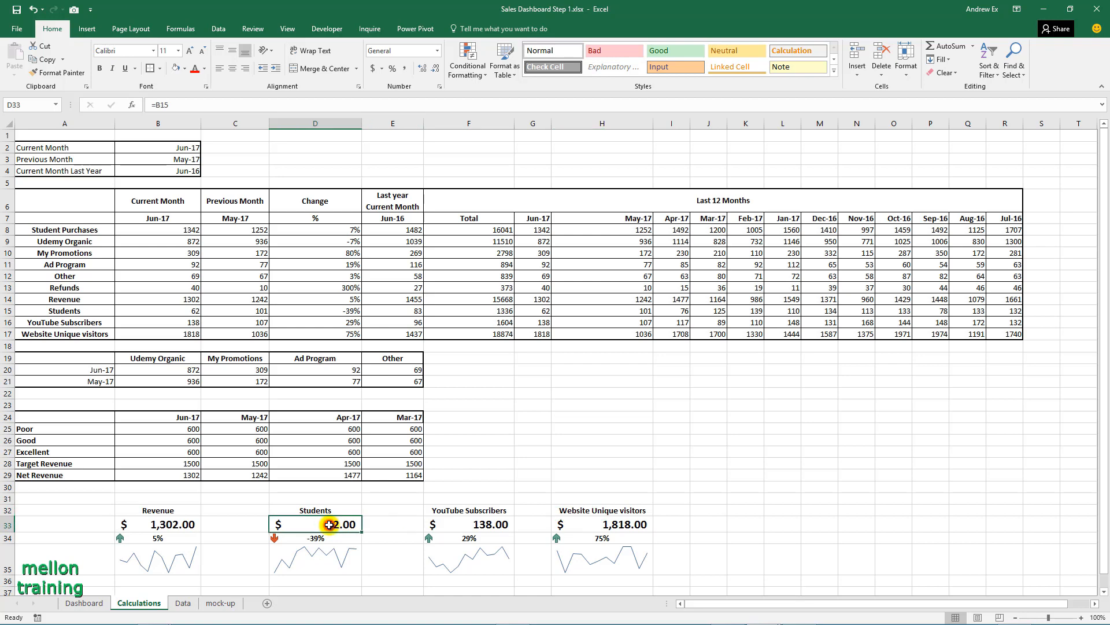
left_click(480, 524, "ctrl")
left_click(586, 524, "ctrl")
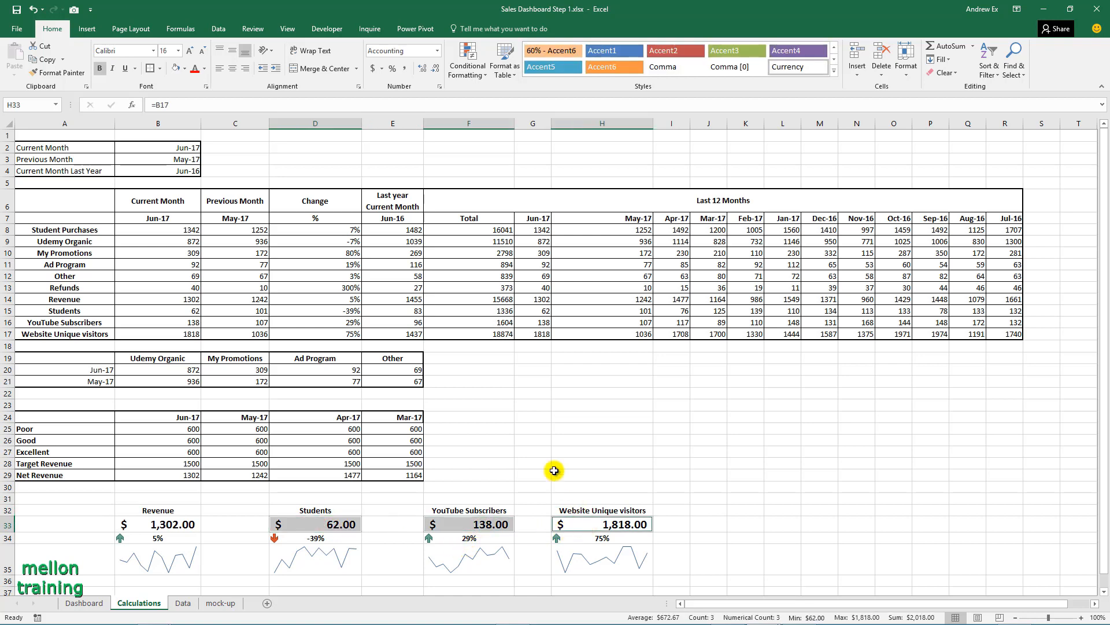
left_click(439, 87)
left_click(319, 118)
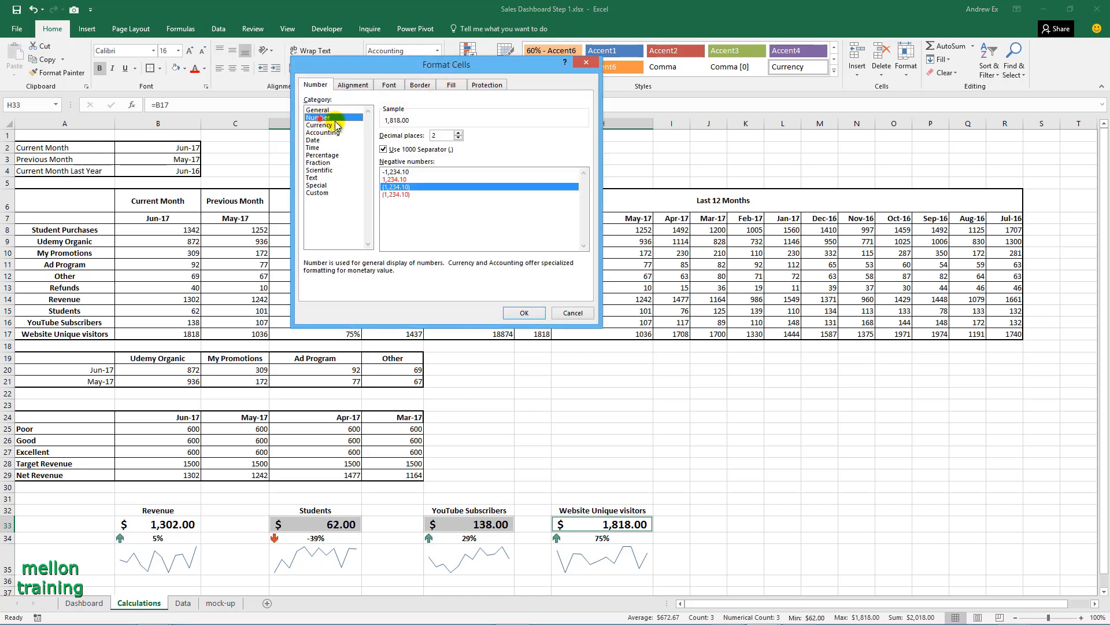
left_click(458, 138)
left_click(458, 137)
left_click(516, 313)
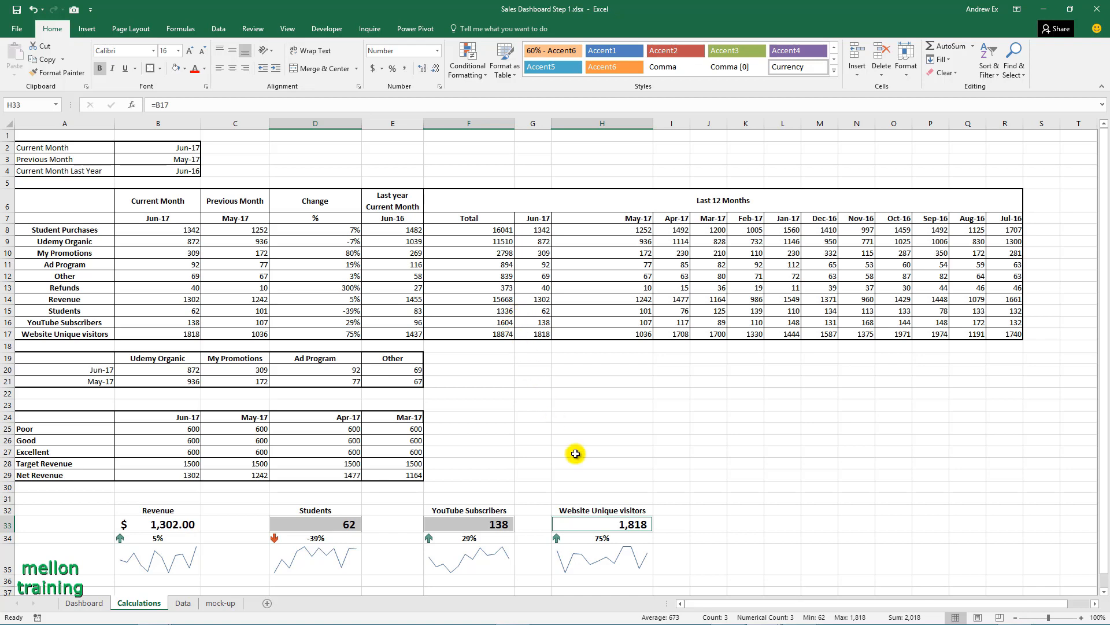
left_click(672, 510)
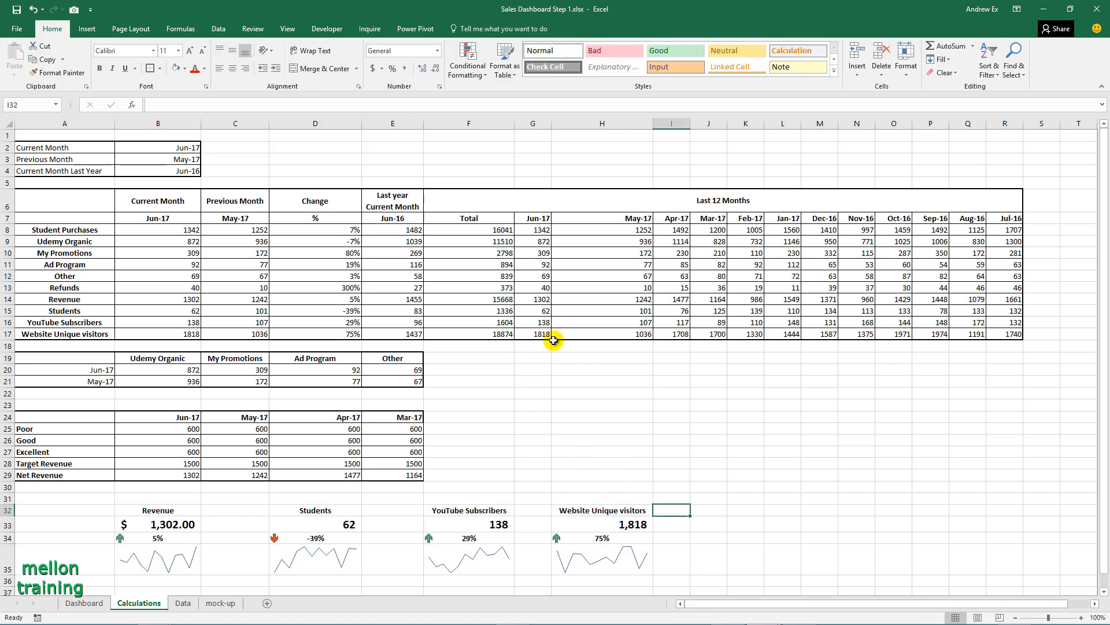
Hide the gridlines on the Calculations sheet
left_click(288, 29)
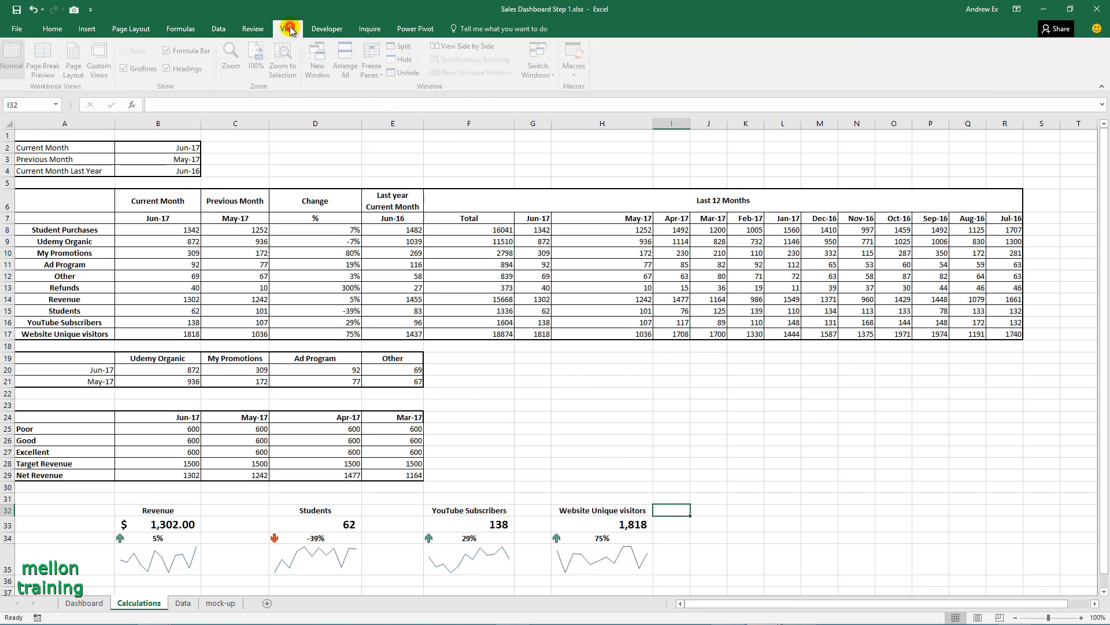
left_click(125, 69)
left_click(53, 29)
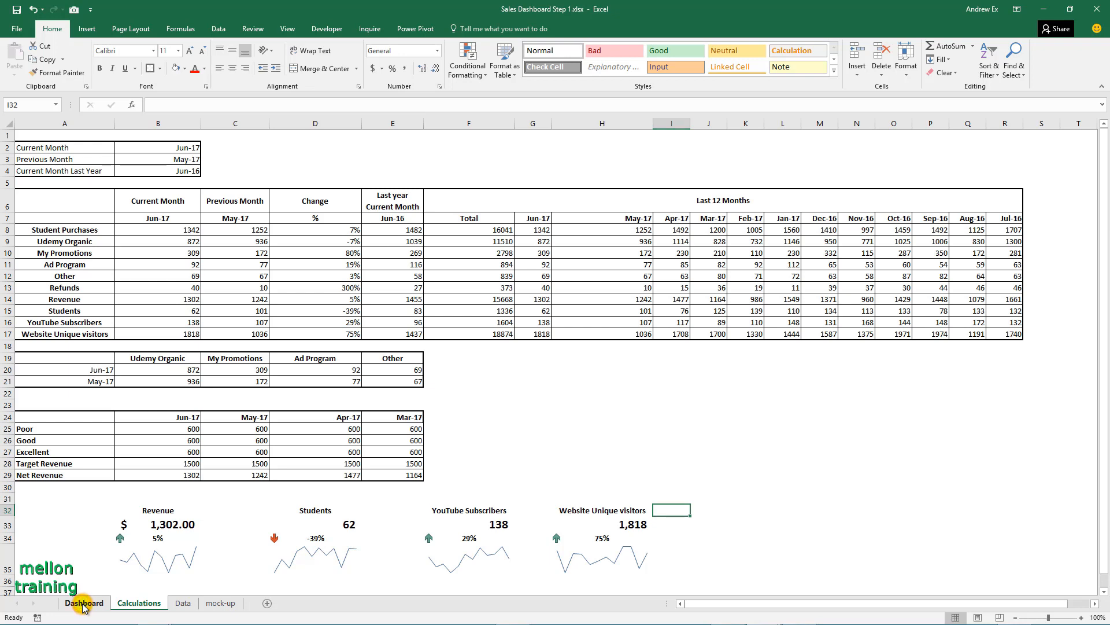
On the Dashboard sheet, enter "Select Month:" in B2 and merge and center it across B2:L2
left_click(84, 604)
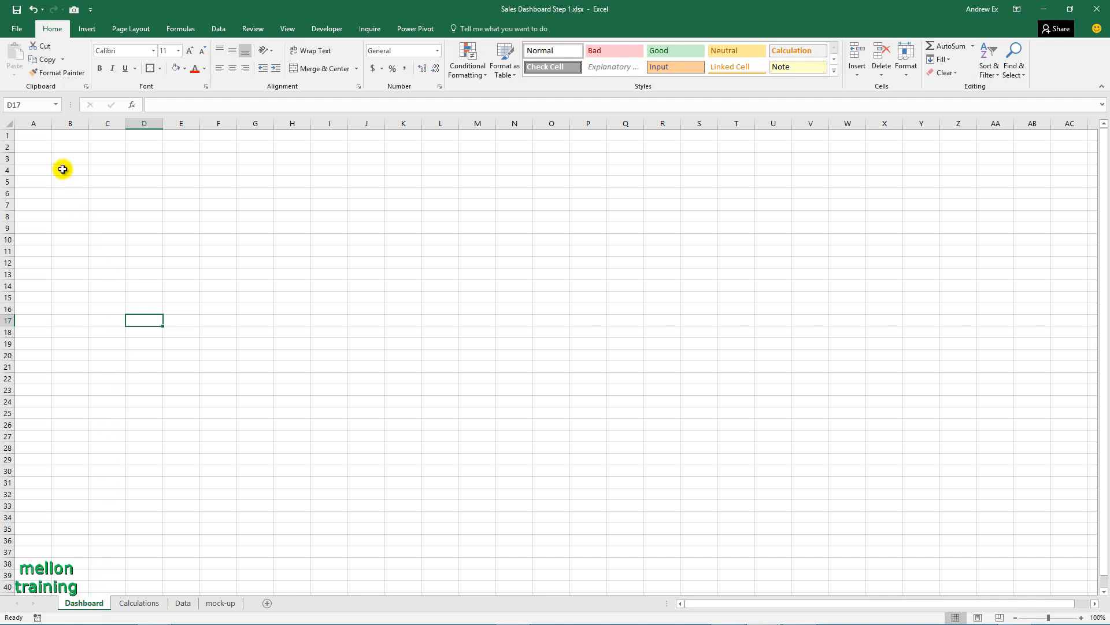
left_click(63, 147)
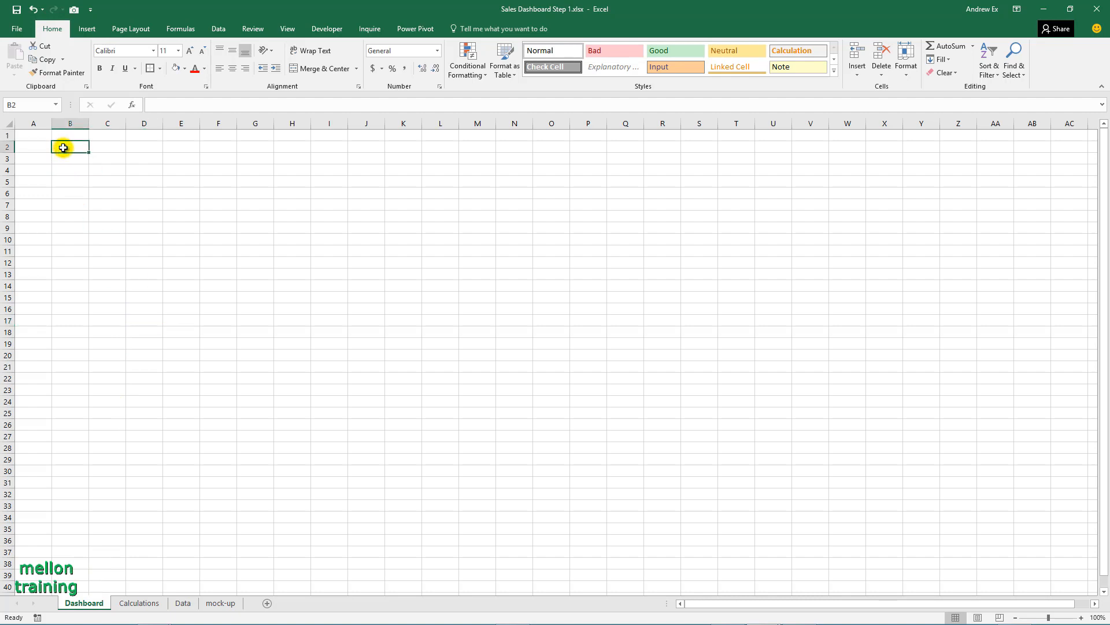
type("Select Month:")
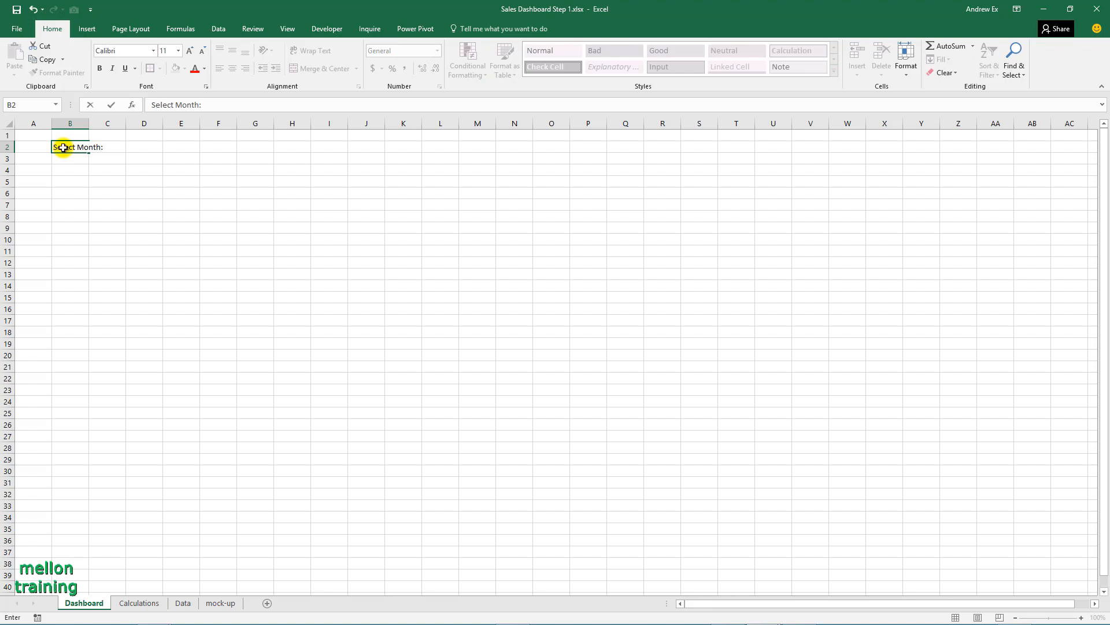
key("Return")
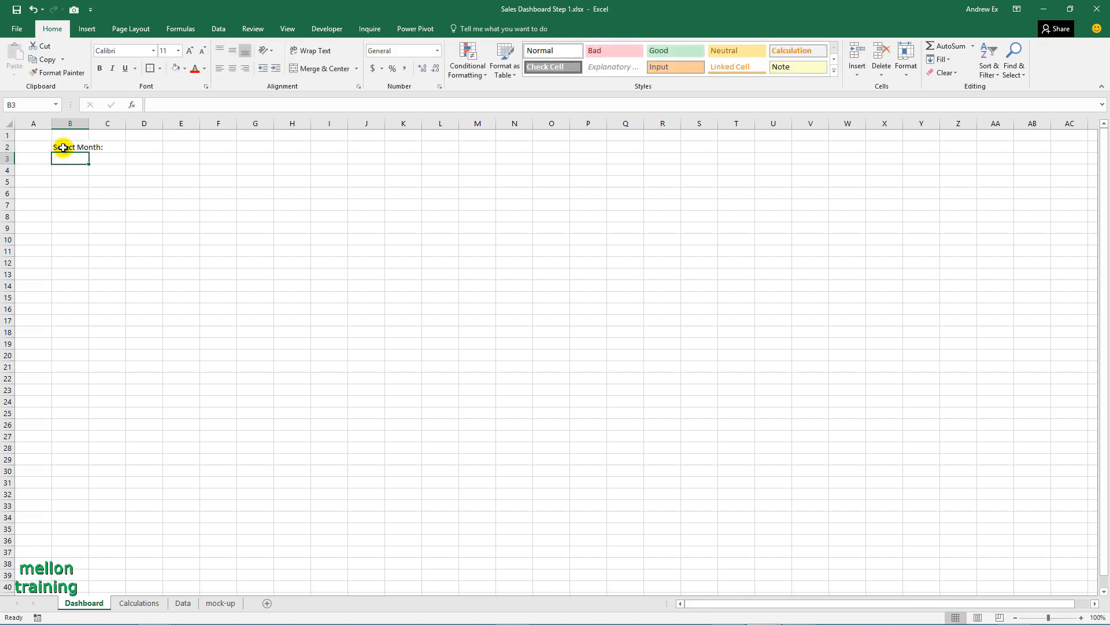
left_click_drag(63, 147, 434, 144)
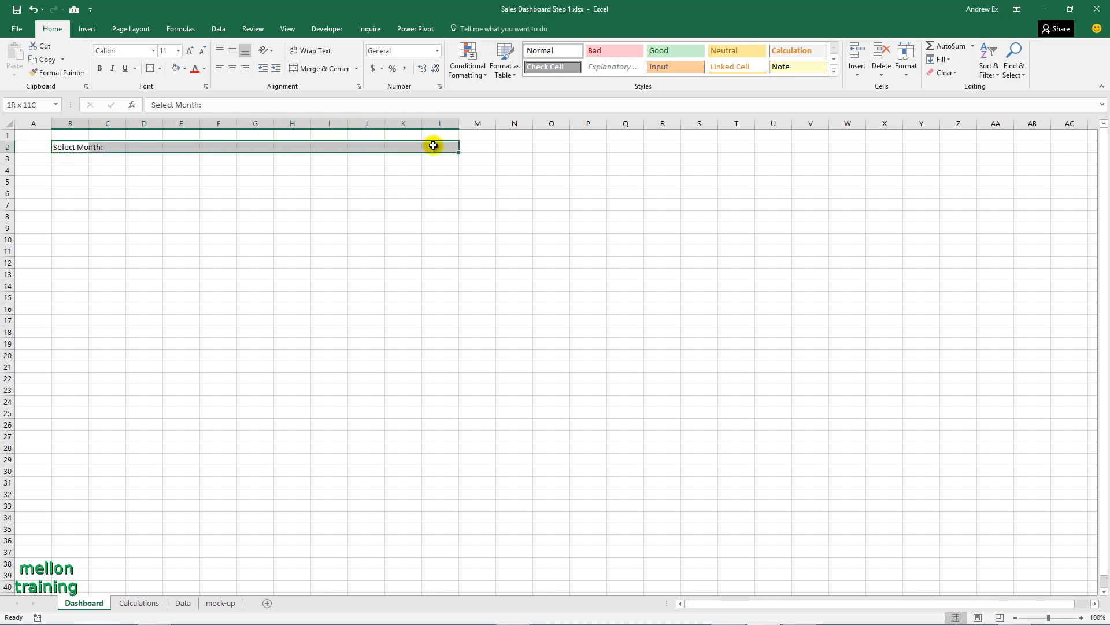
left_click(315, 68)
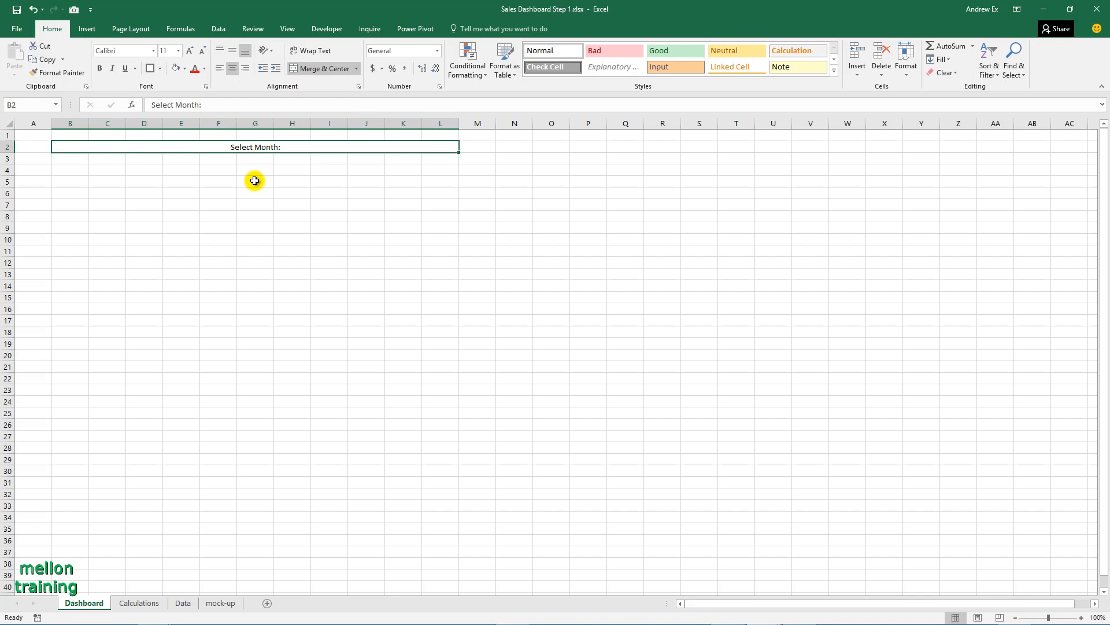
Add a list data validation dropdown to cell M2 on the Dashboard sheet, sourced from the 2017 months in =Data!$A$15:$A$26
left_click(479, 150)
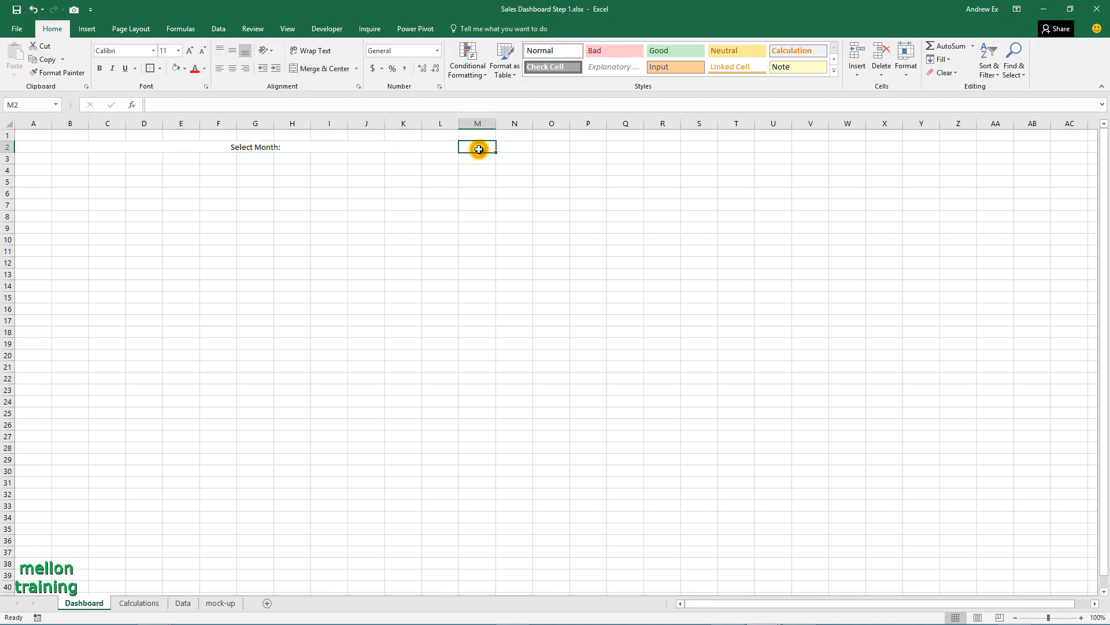
left_click(225, 31)
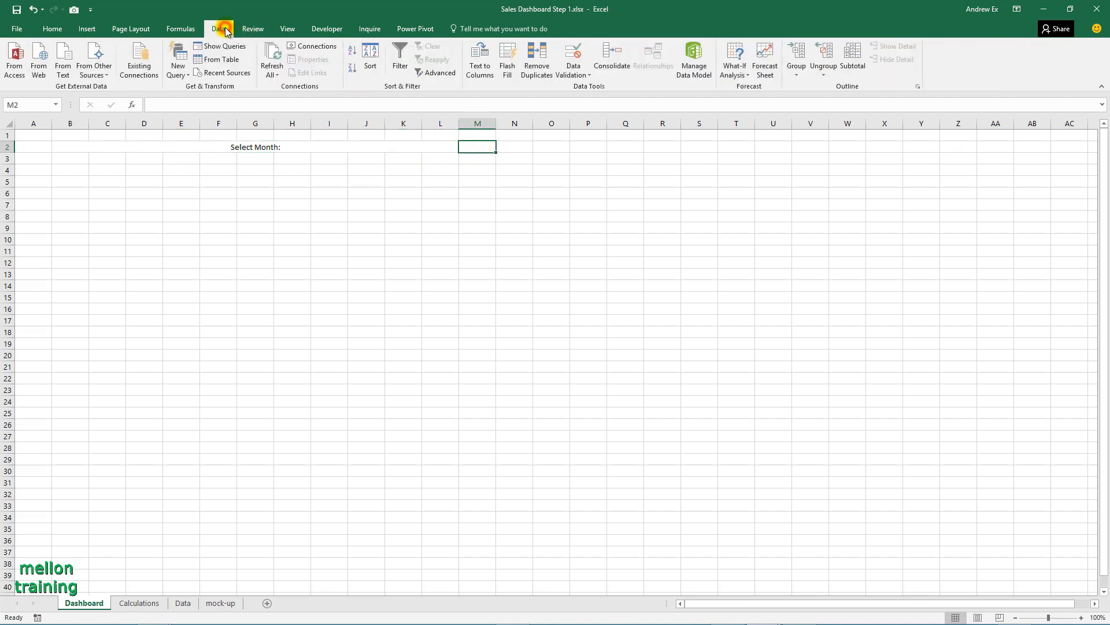
left_click(574, 73)
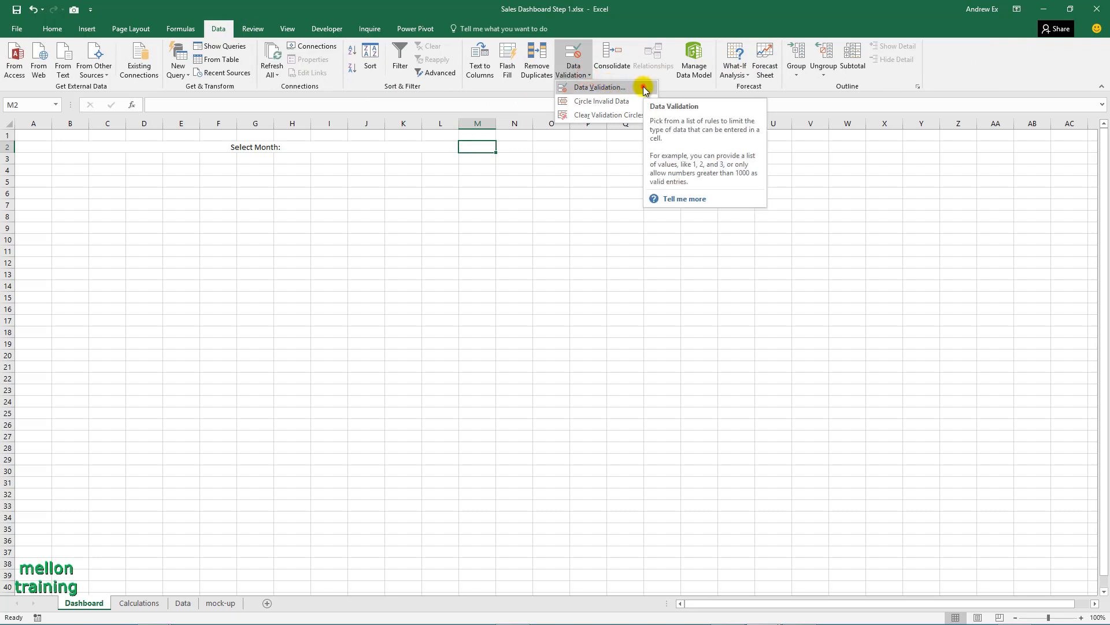
left_click(635, 88)
left_click(426, 165)
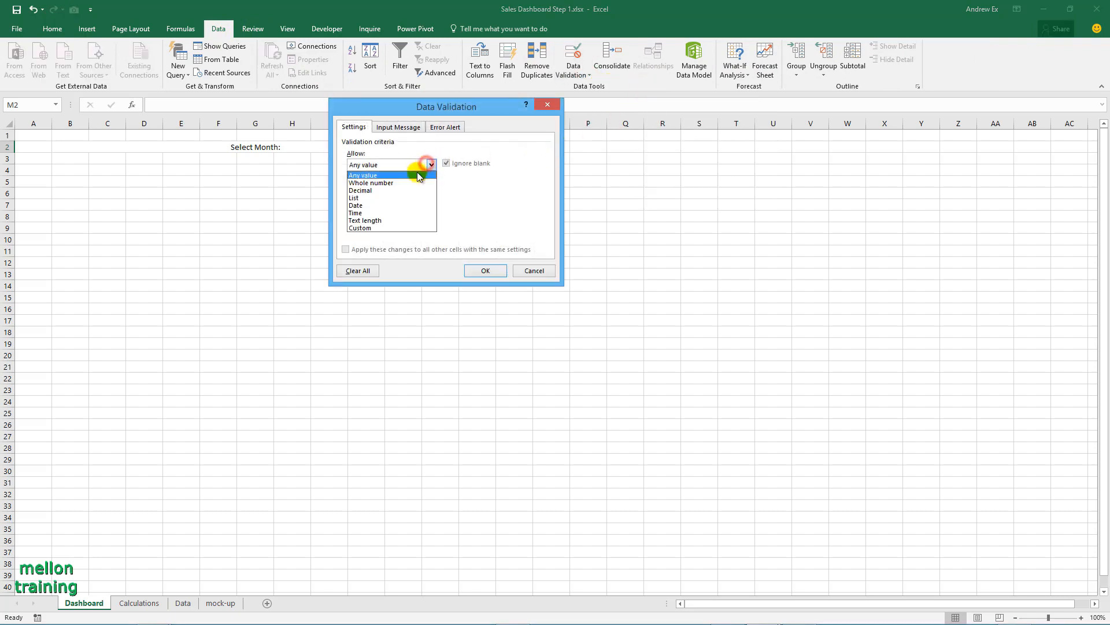
left_click(387, 198)
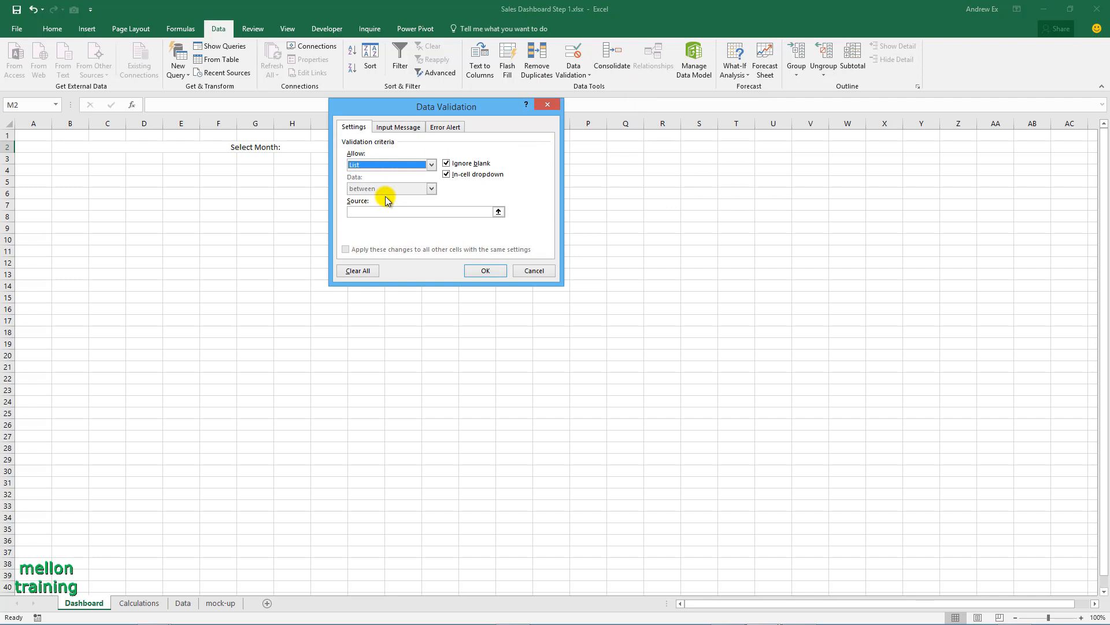
left_click(499, 212)
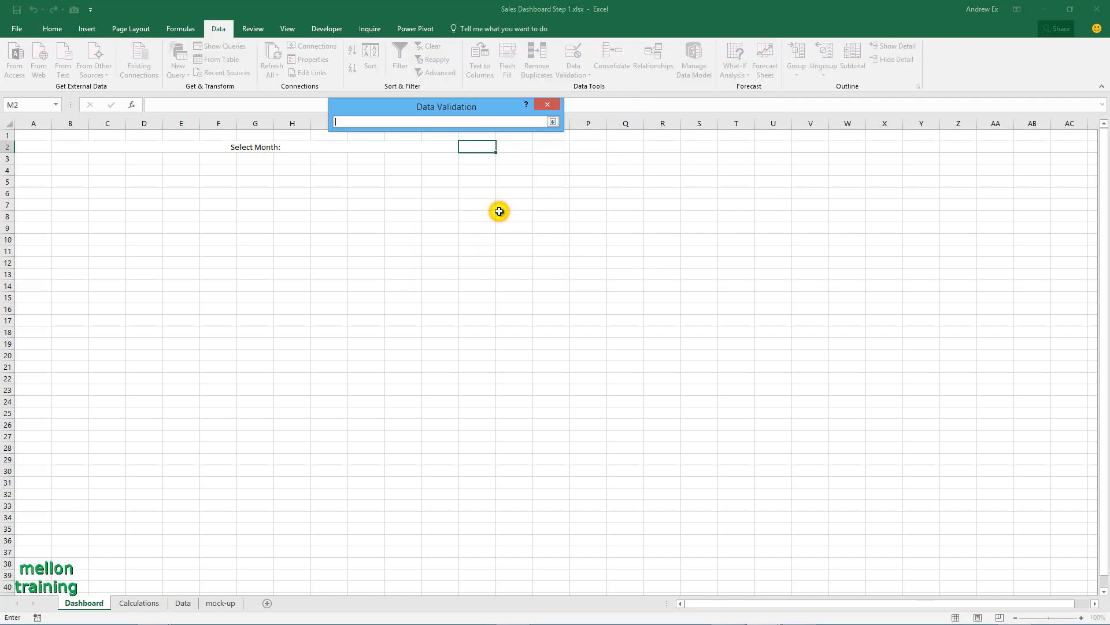
left_click(183, 604)
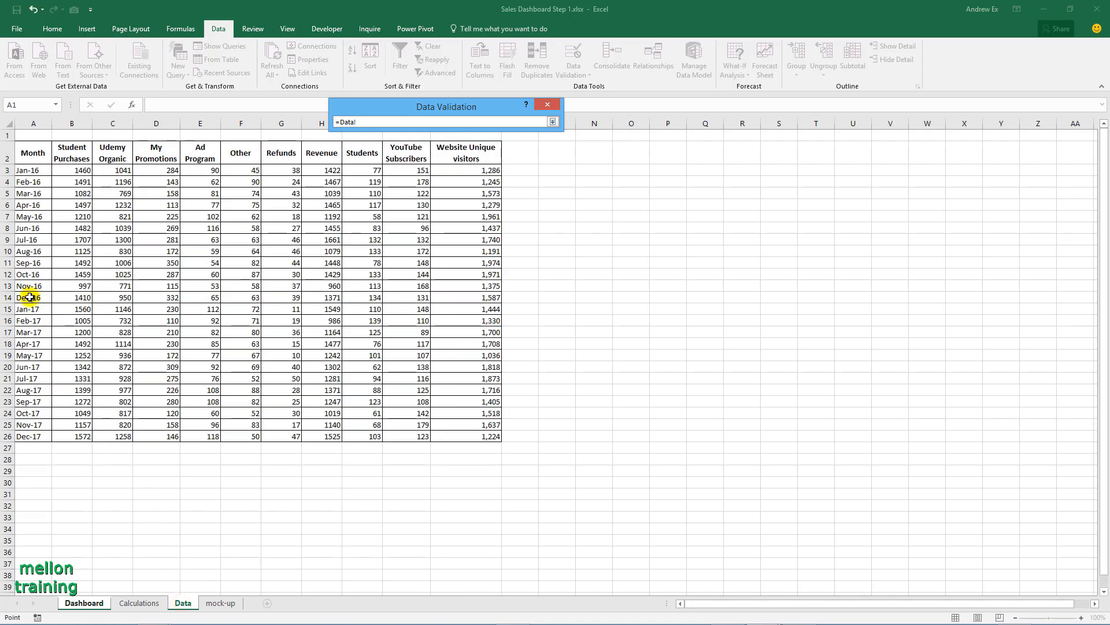
left_click_drag(29, 309, 33, 436)
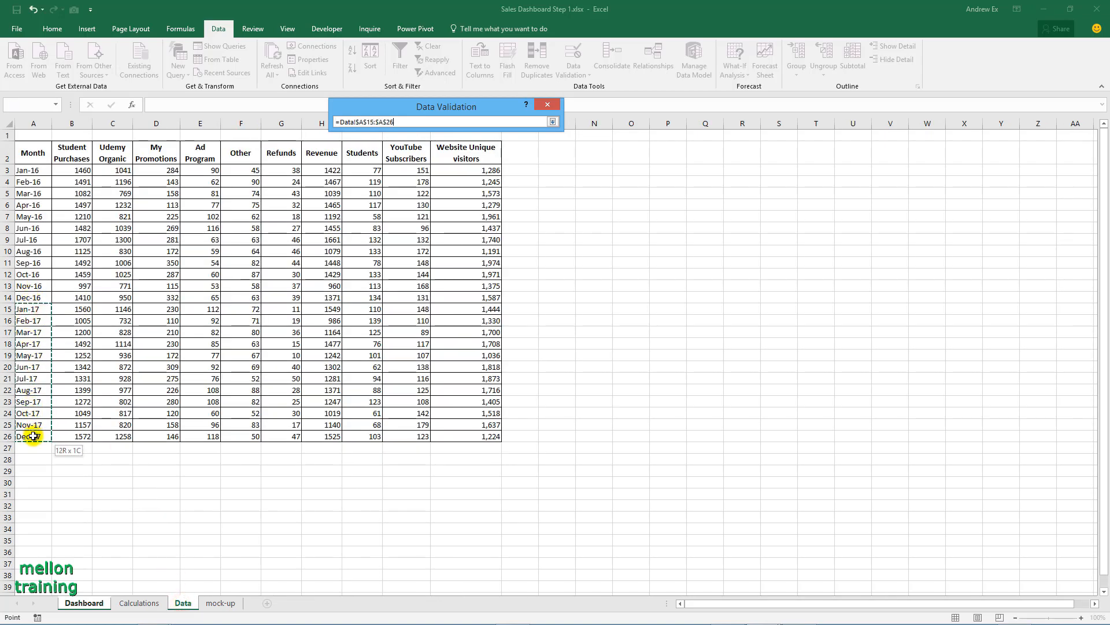
left_click(552, 122)
left_click(492, 270)
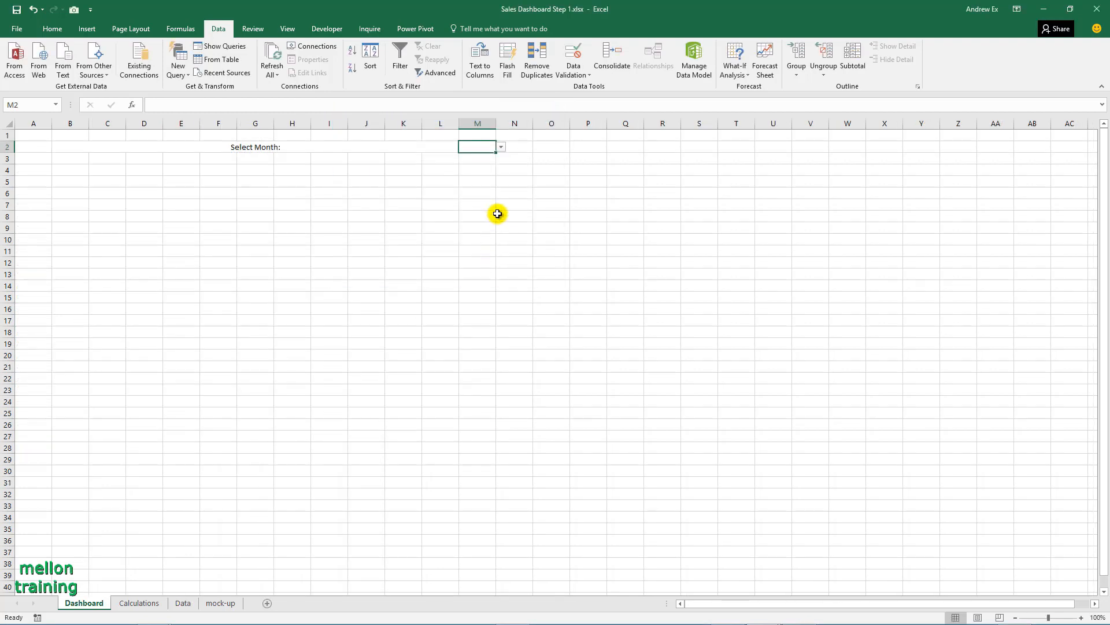
Choose Feb-17 from the month dropdown in M2 and give the cell the custom number format mmm-yy
left_click(501, 147)
left_click(491, 158)
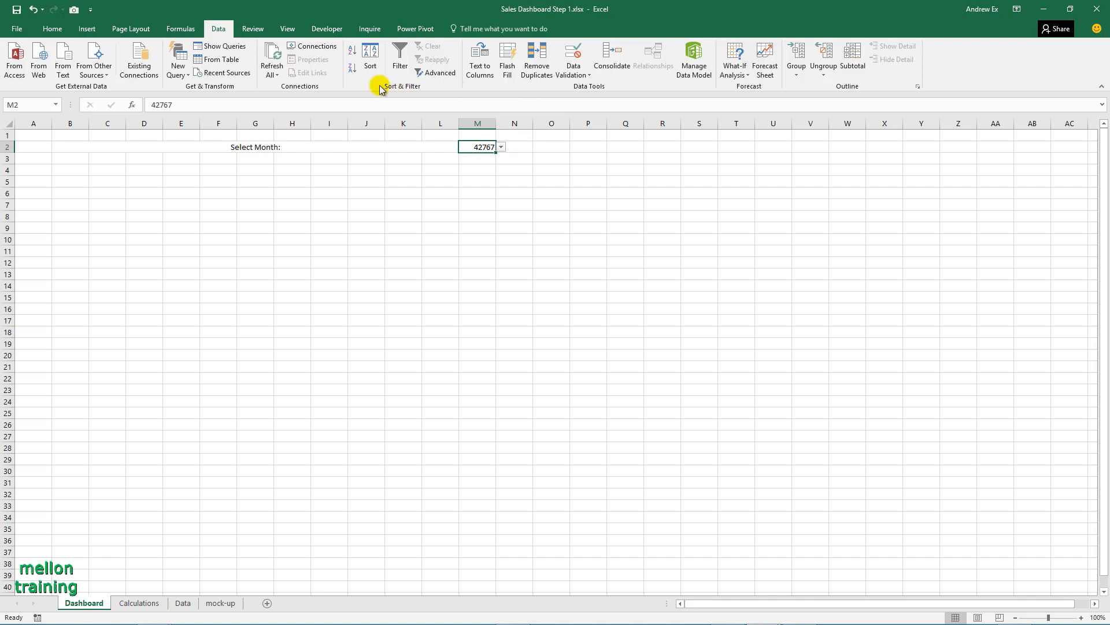
left_click(52, 29)
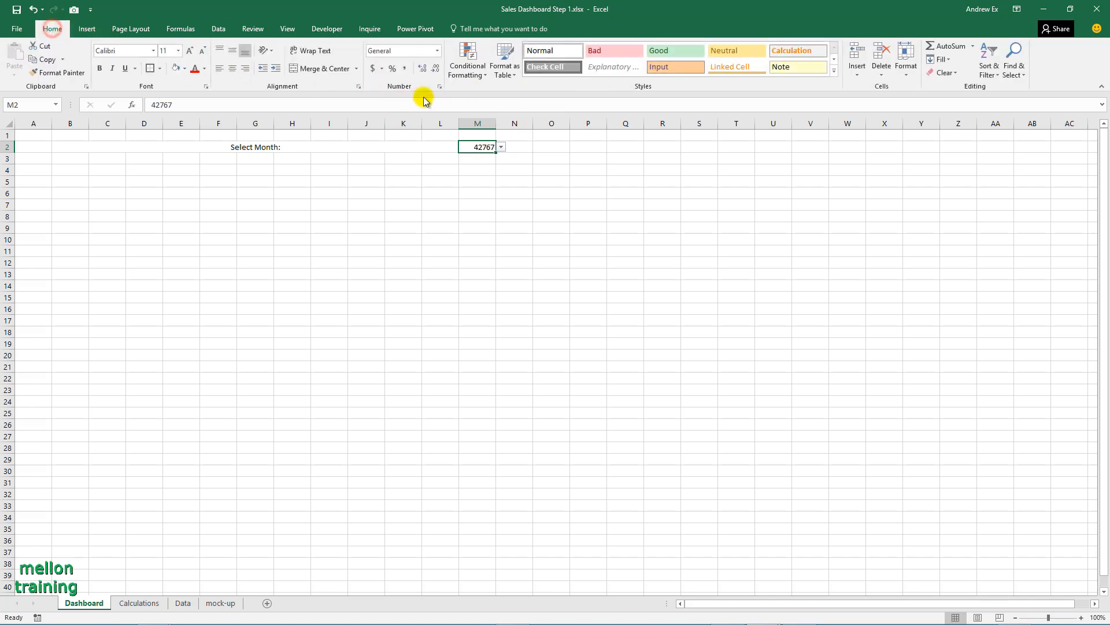
left_click(438, 87)
left_click(327, 192)
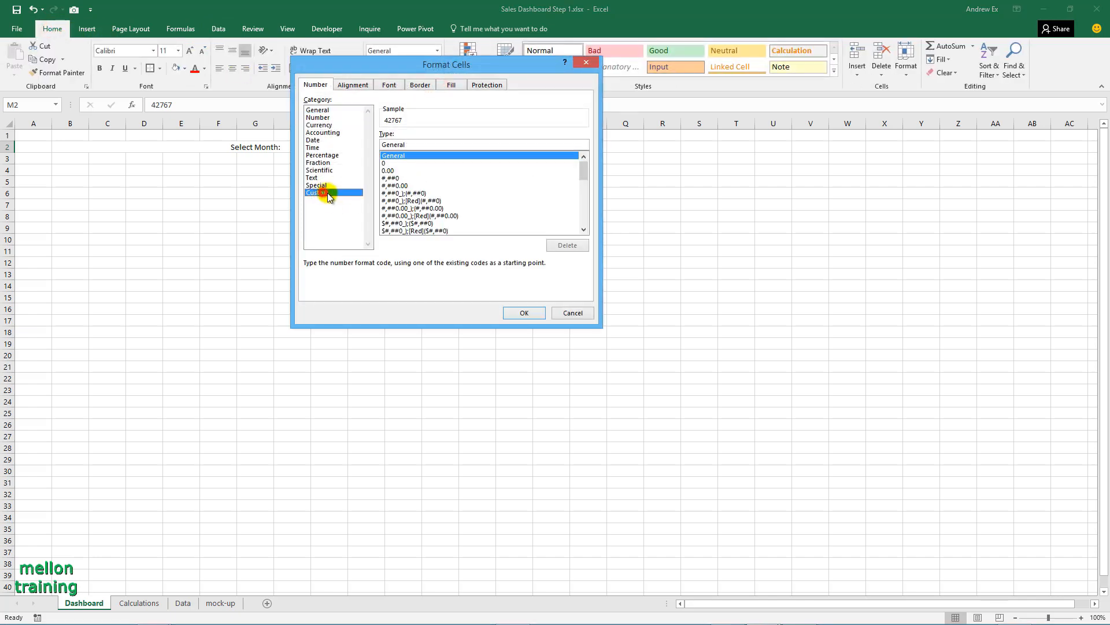
left_click_drag(584, 168, 585, 194)
left_click(396, 201)
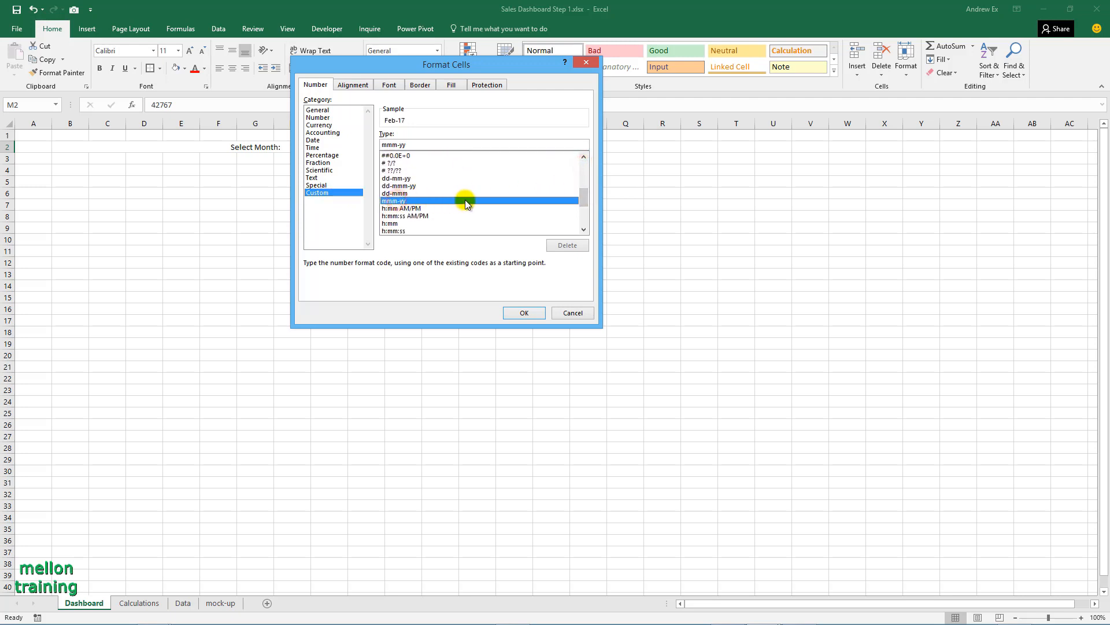
left_click(524, 313)
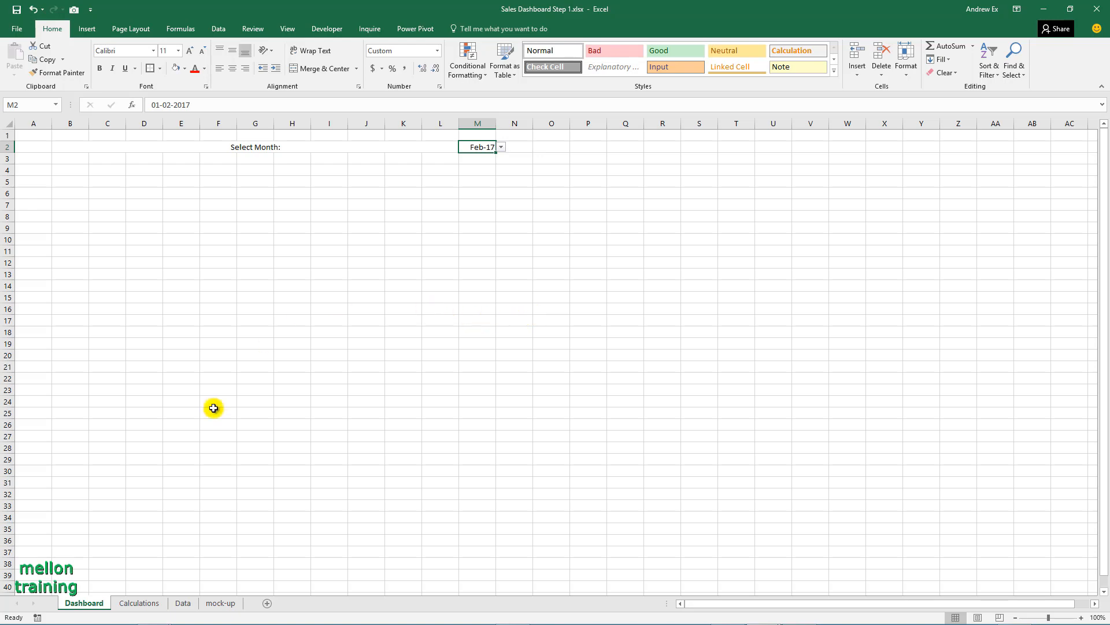
Link the Current Month cell B2 on the Calculations sheet to the Dashboard month selector with =Dashboard!M2
left_click(139, 603)
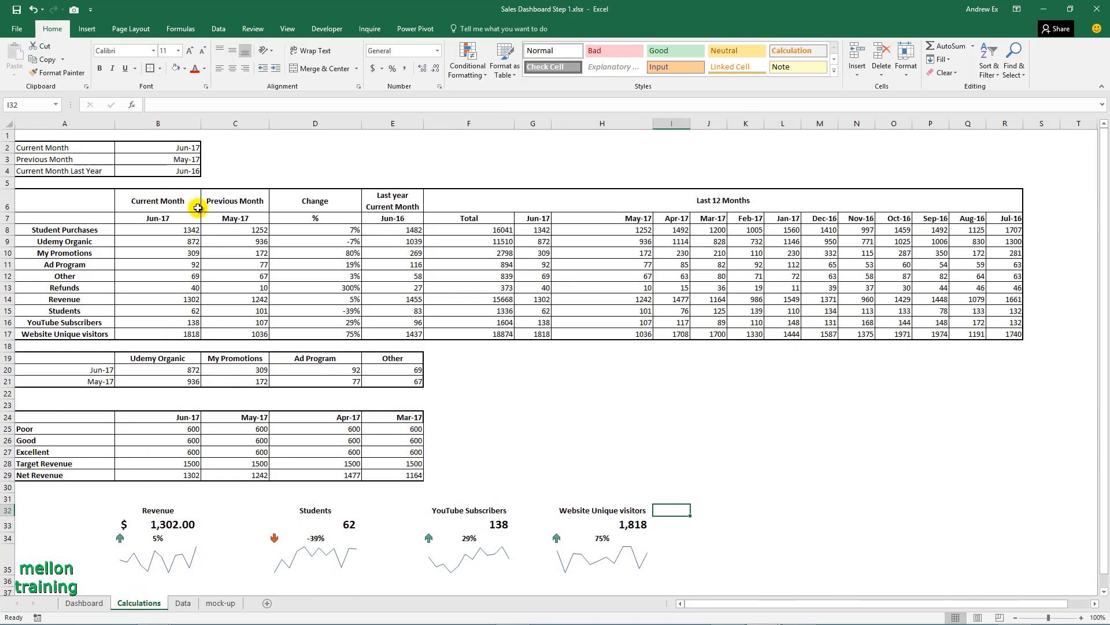
left_click(173, 149)
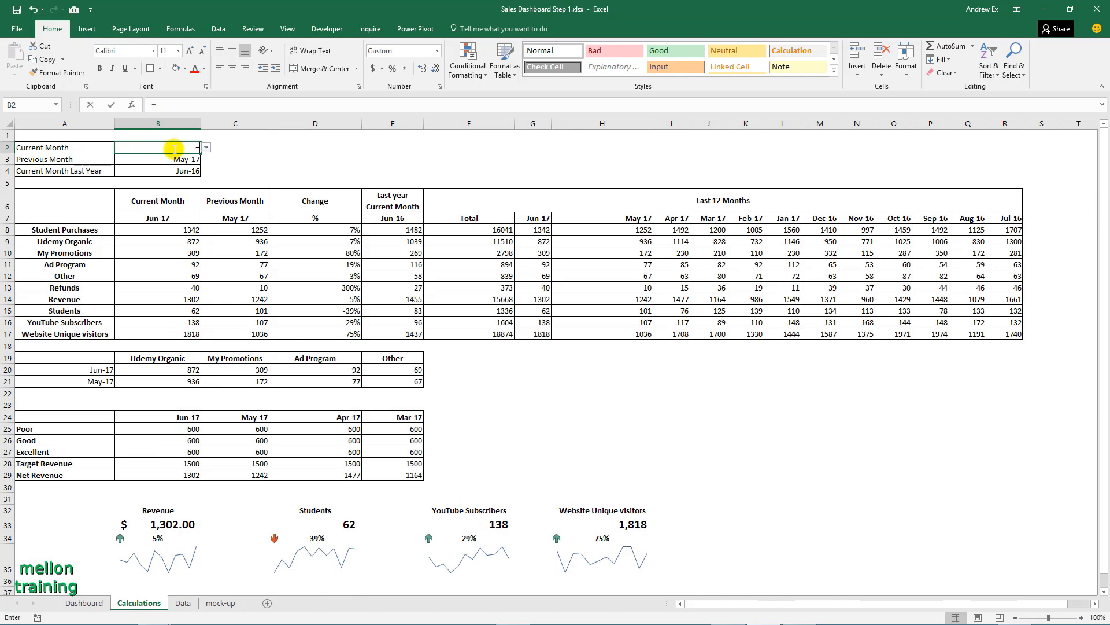
type("=")
left_click(84, 603)
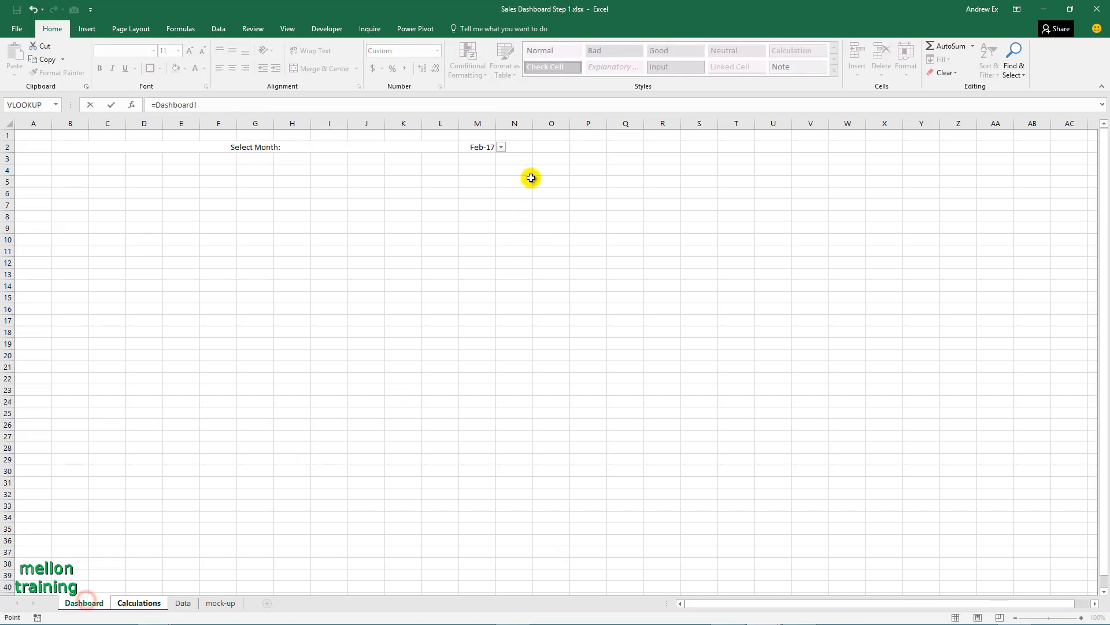
left_click(477, 147)
key("Return")
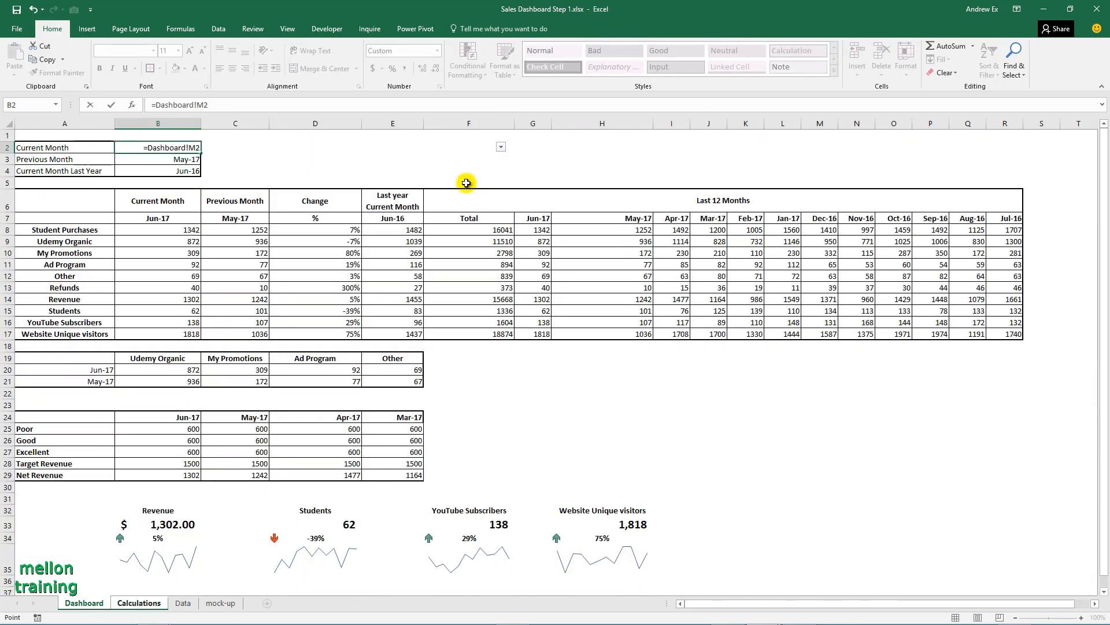
left_click(184, 147)
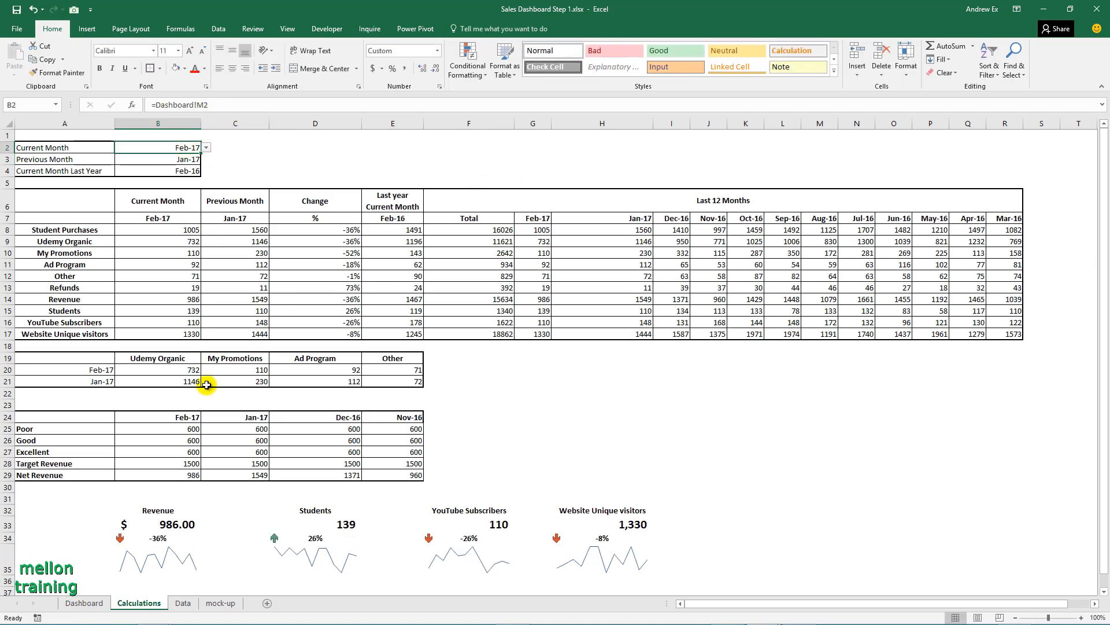
Choose Mar-17 in the Dashboard month selector and check that the Calculations sheet follows it
left_click(86, 602)
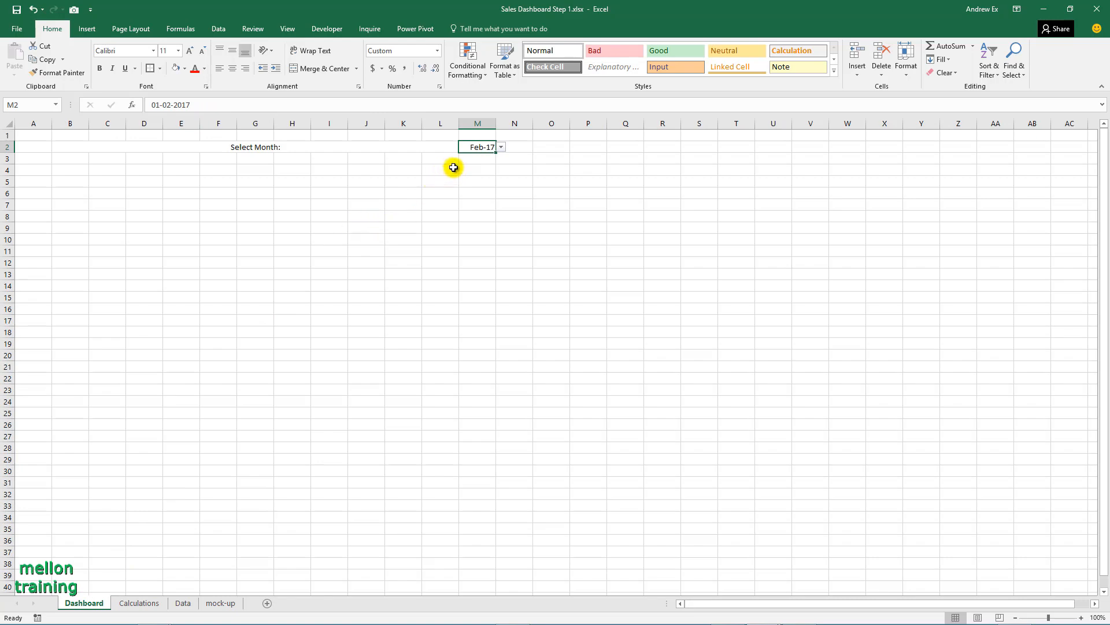
left_click(501, 147)
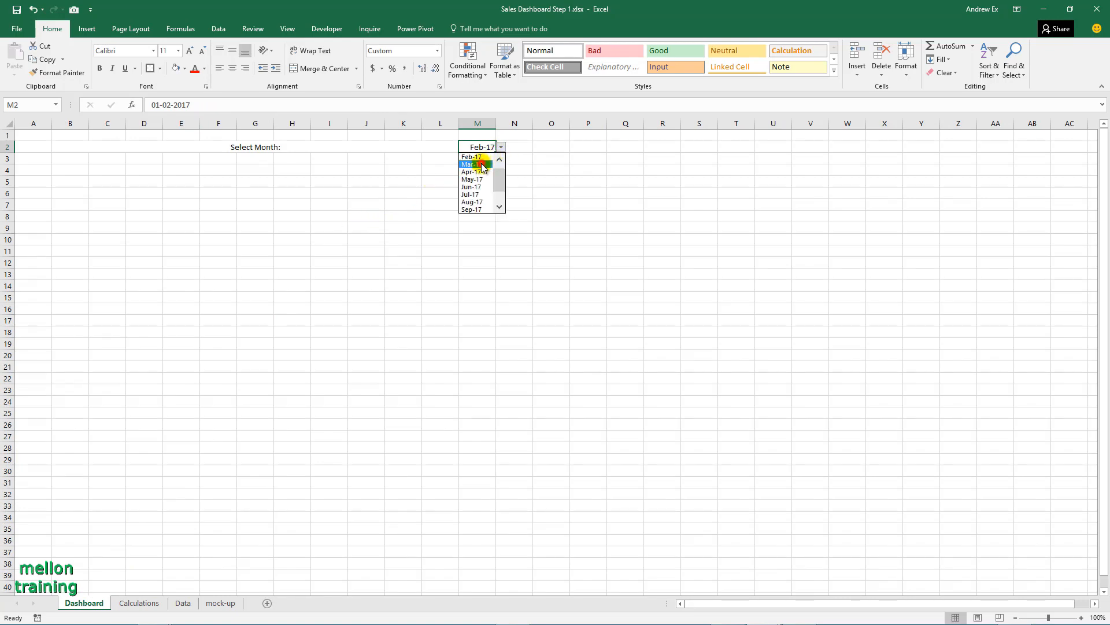
left_click(482, 165)
left_click(127, 603)
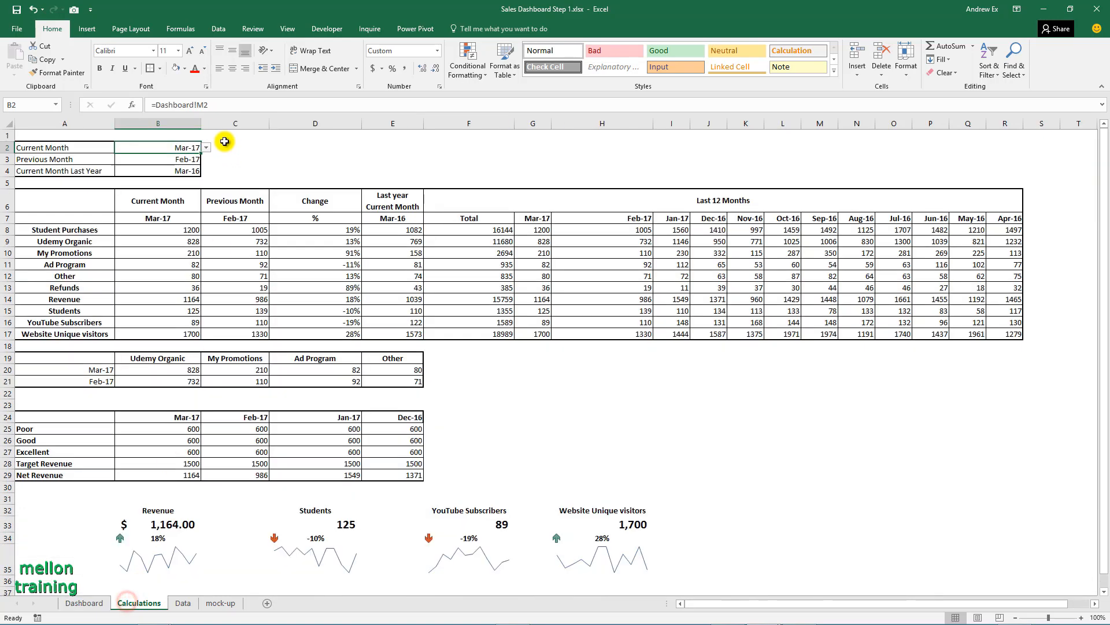
left_click(85, 602)
left_click(521, 145)
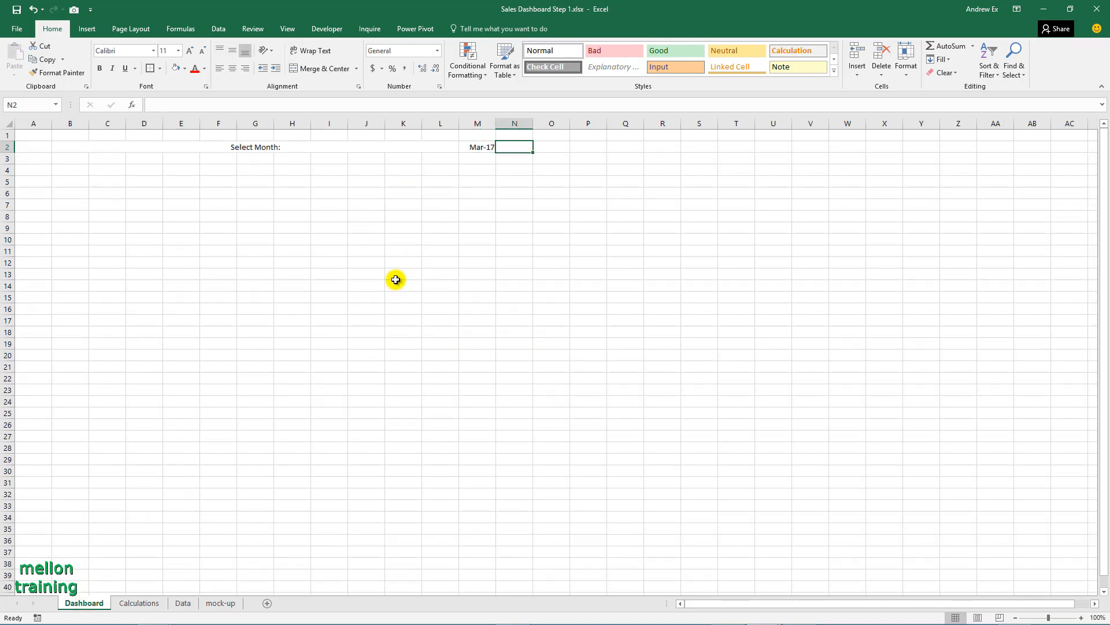
Clear the data validation from the Current Month cell B2 on the Calculations sheet
left_click(139, 603)
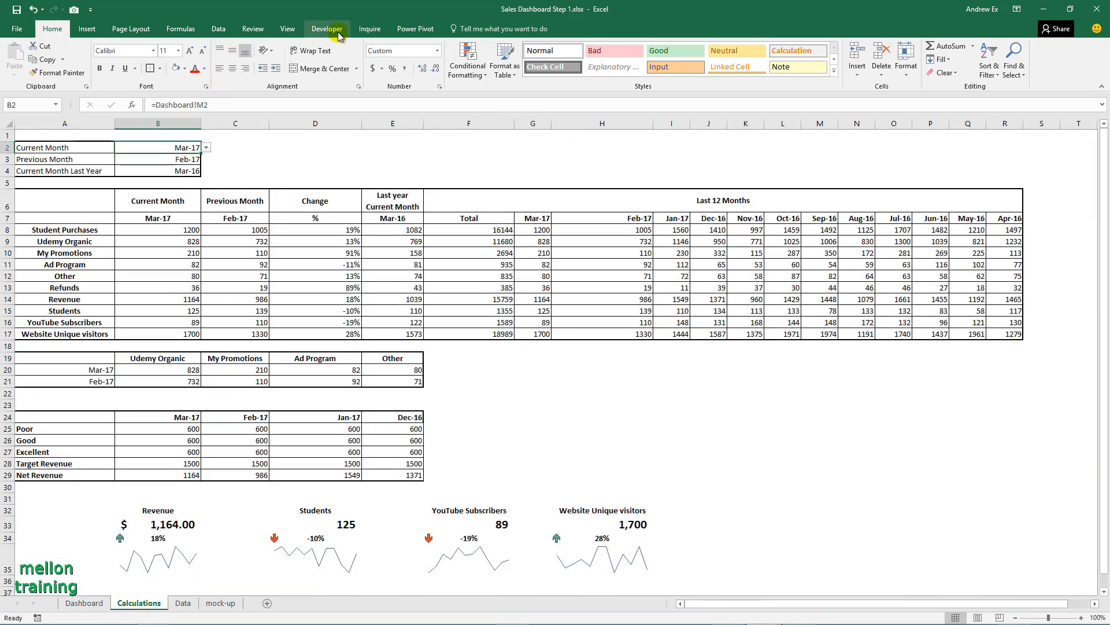
left_click(220, 30)
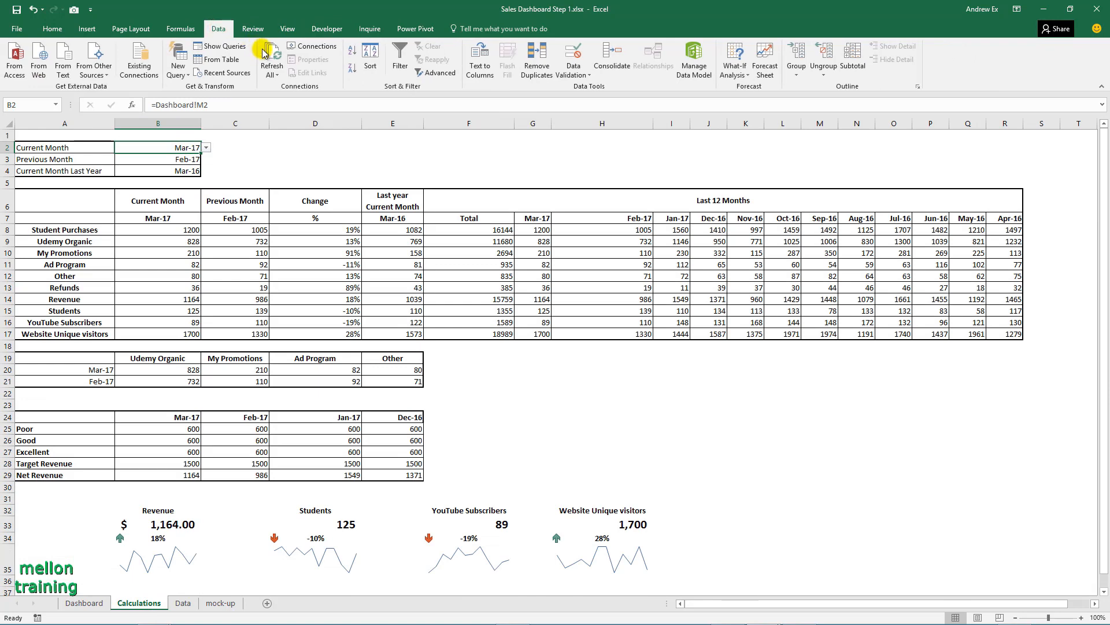
left_click(589, 75)
left_click(597, 88)
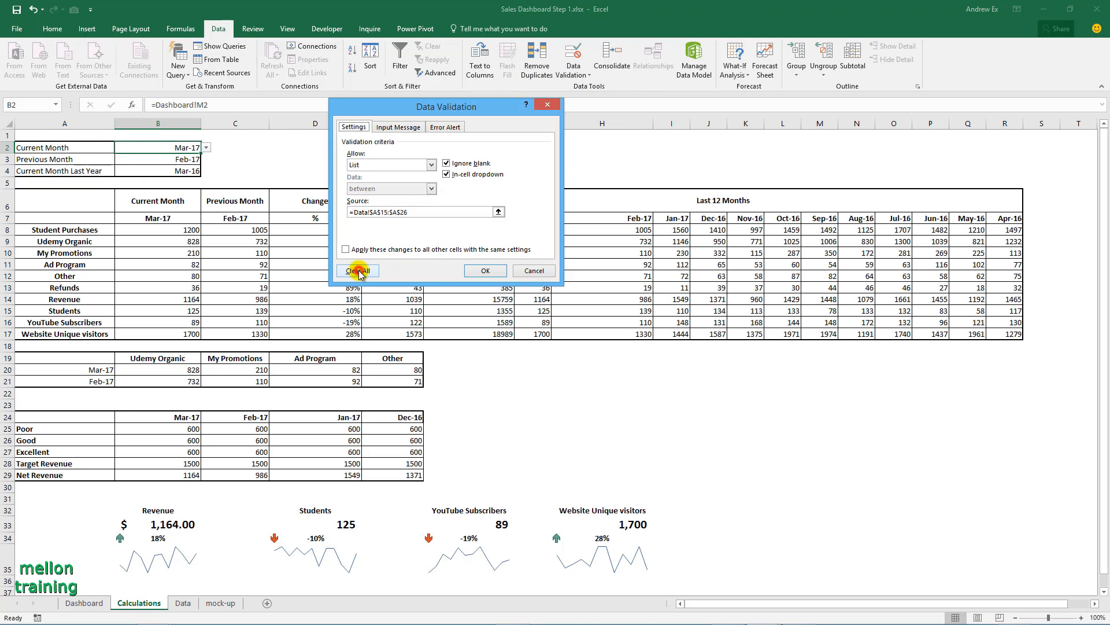
left_click(359, 271)
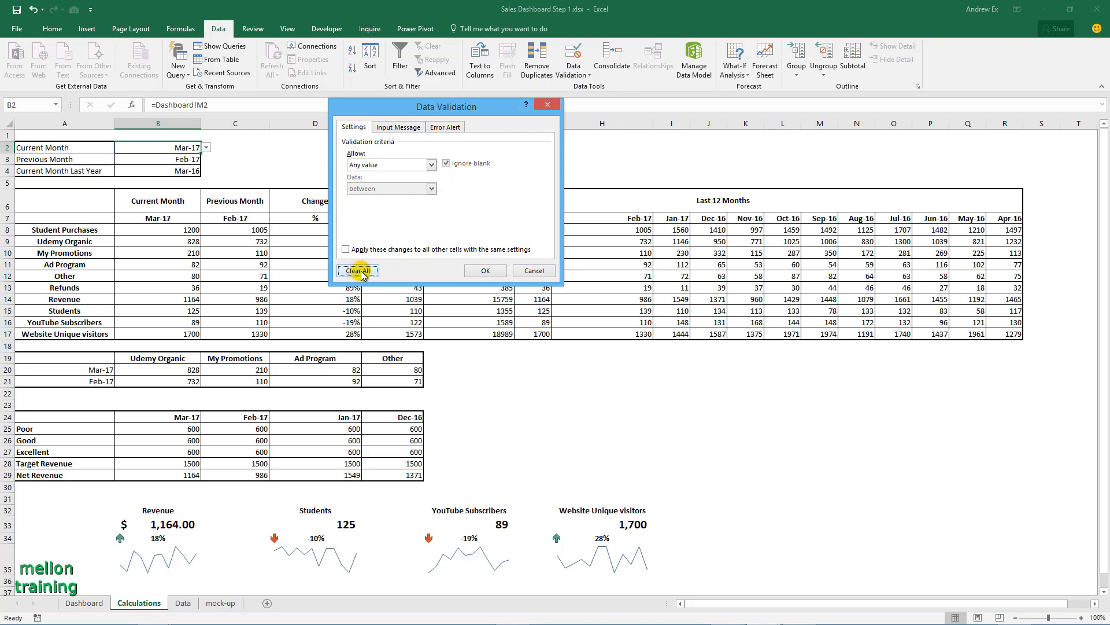
left_click(484, 273)
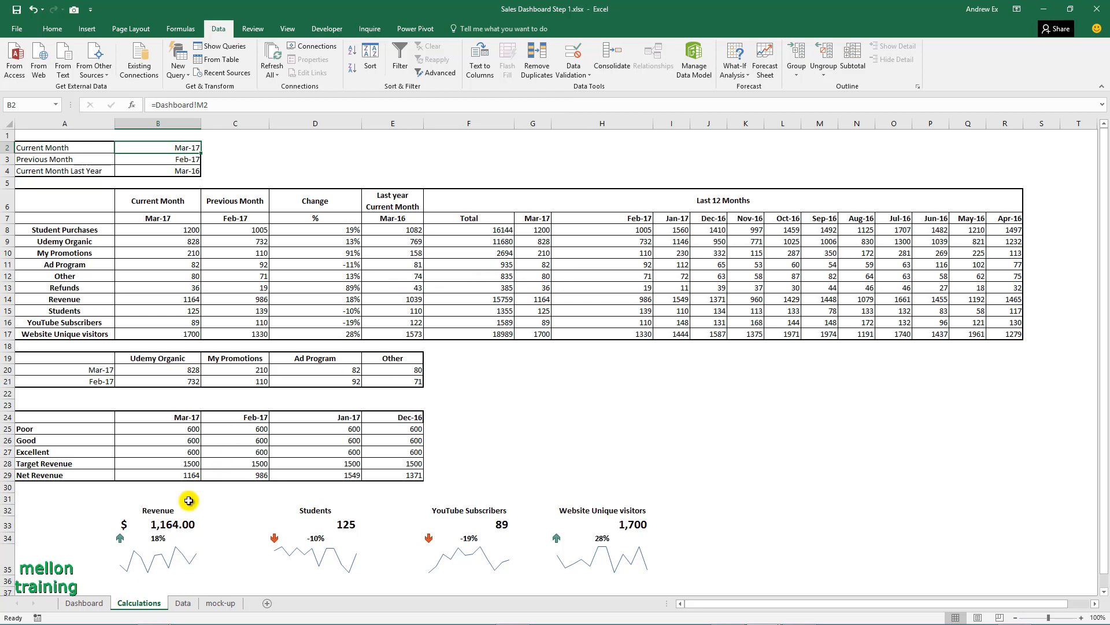
Fill the Select Month row B2:M2 on the Dashboard sheet with light orange and make its text bold
left_click(83, 601)
left_click(93, 148)
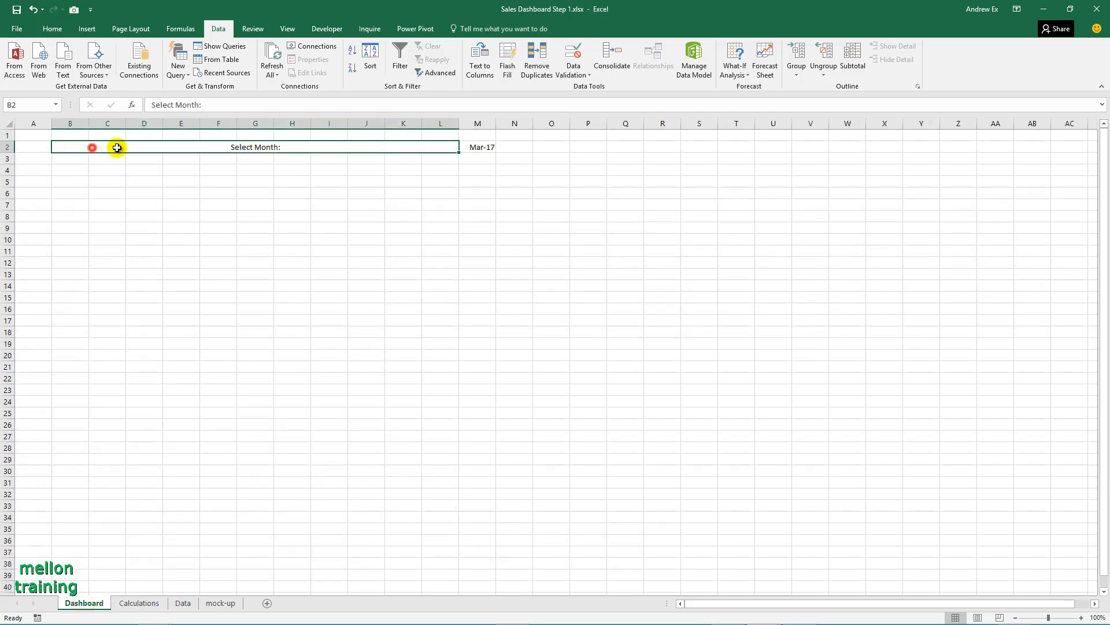
left_click_drag(116, 148, 469, 149)
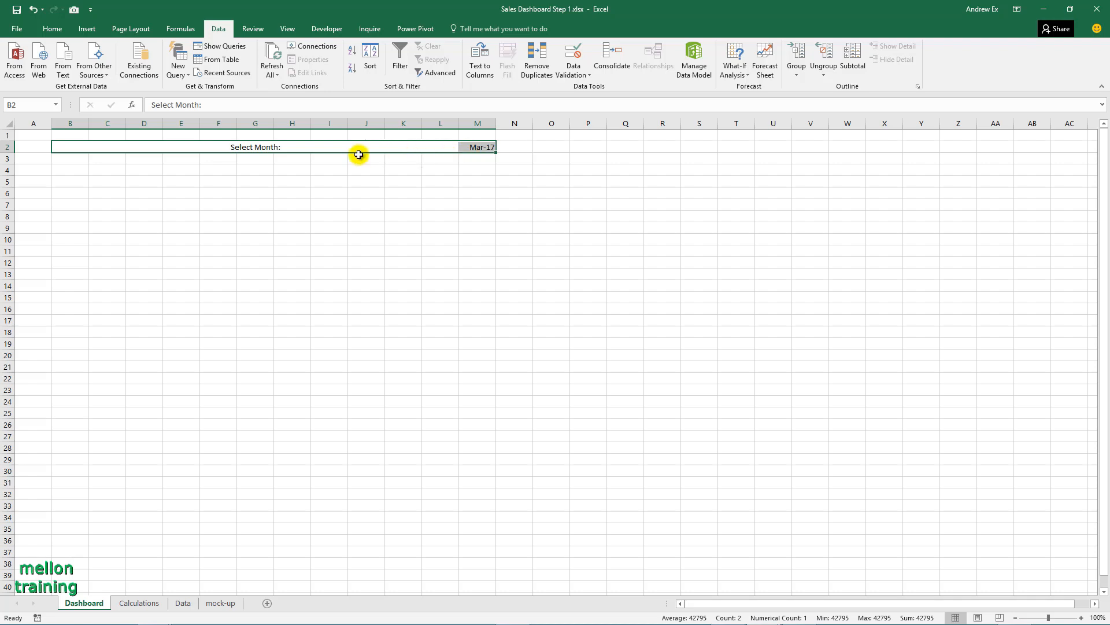
left_click(54, 27)
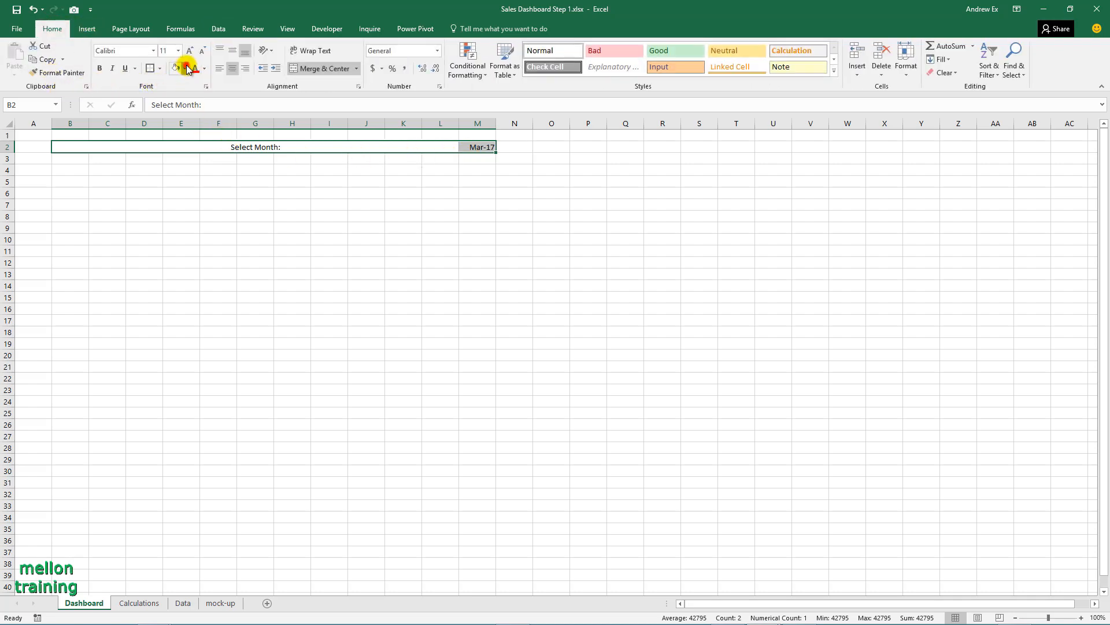
left_click(185, 68)
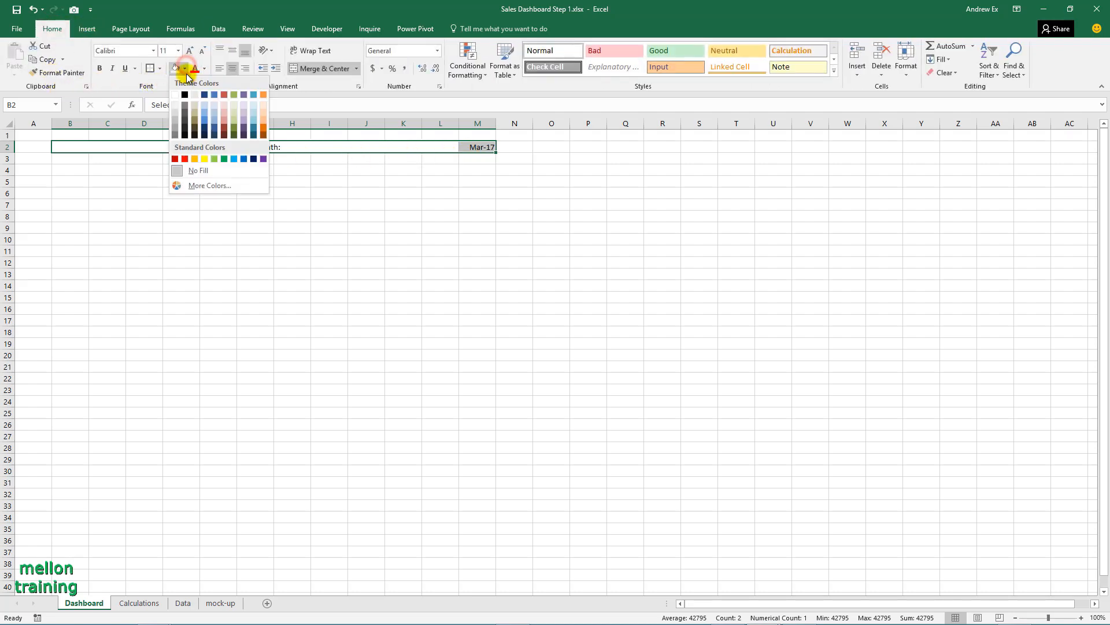
left_click(265, 109)
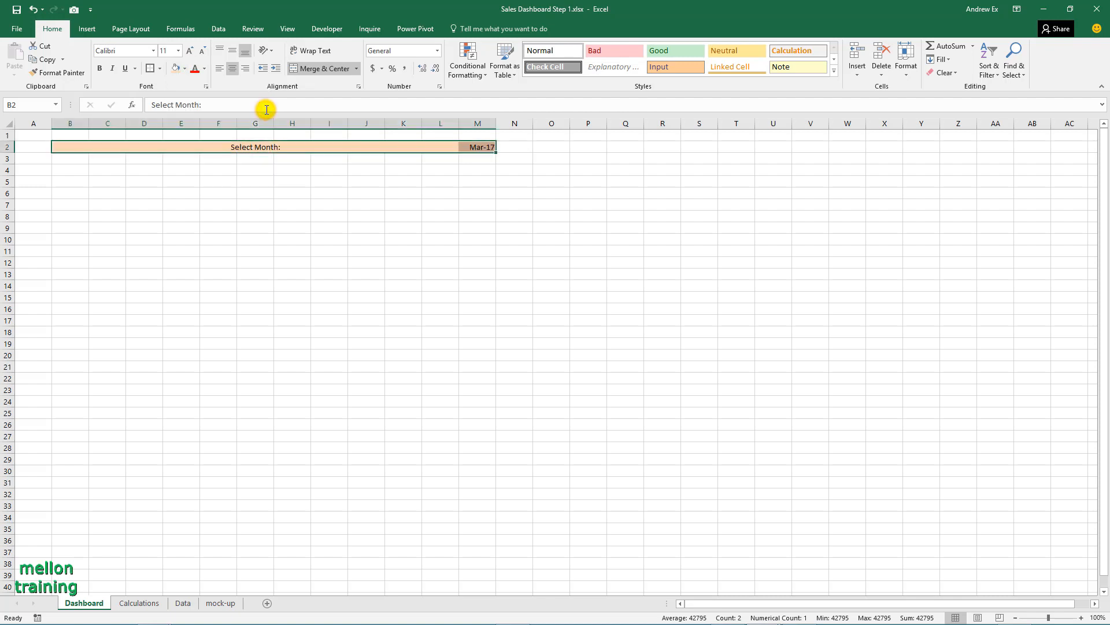
left_click(100, 69)
Make the "Select Month:" label in B2 one font size larger and color its text red
left_click(271, 148)
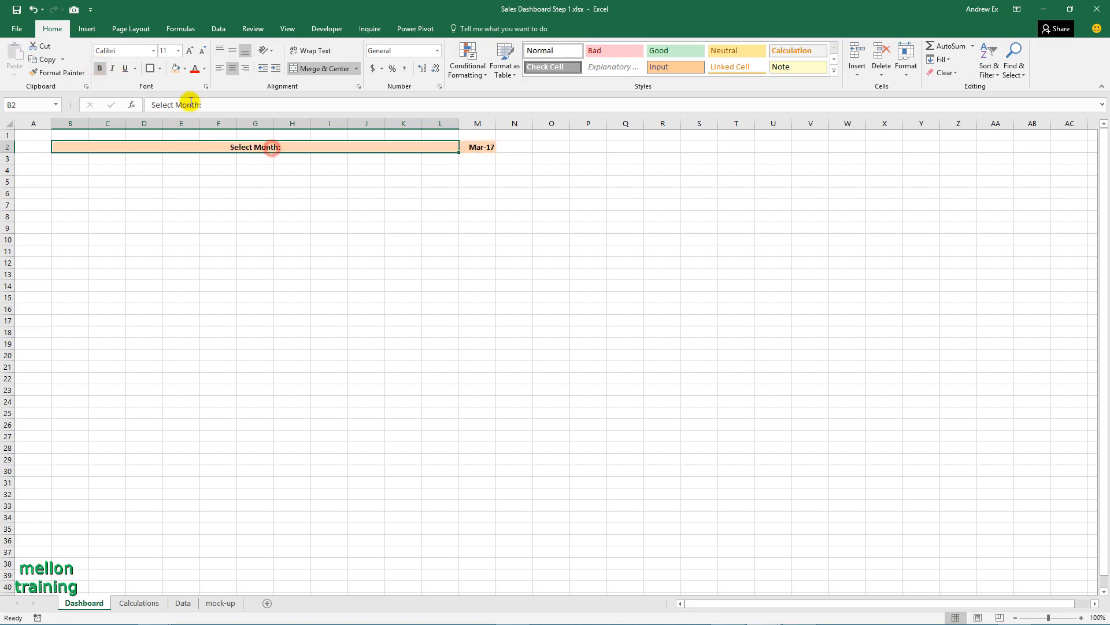
left_click(190, 51)
left_click(474, 148)
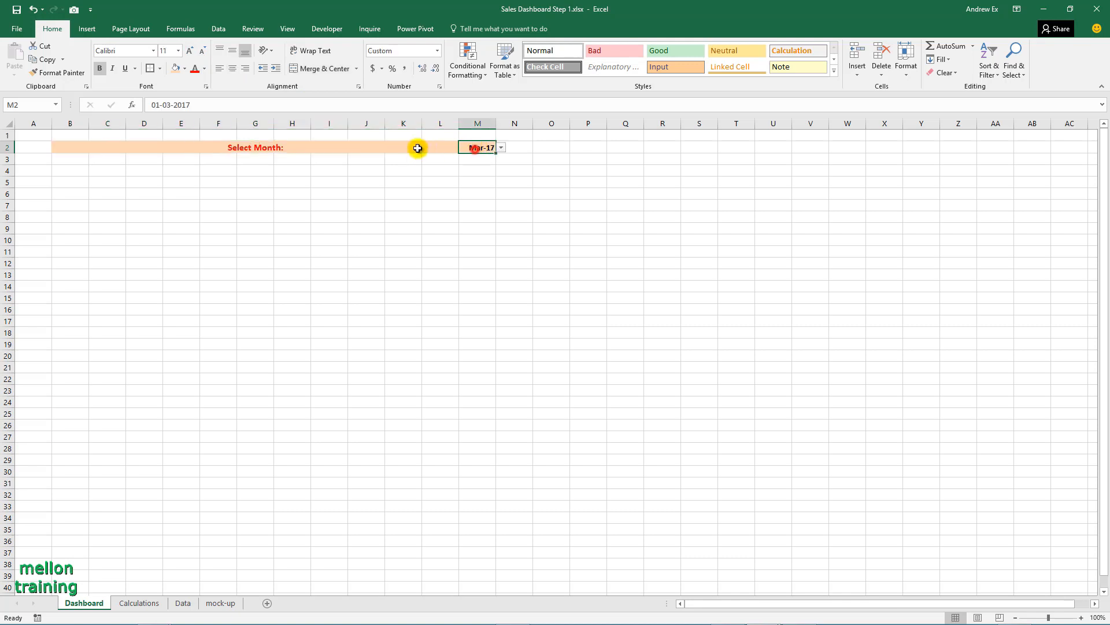
Enlarge the selected month in Dashboard cell M2 to font size 14 and check its dropdown list
left_click(191, 51)
left_click(192, 51)
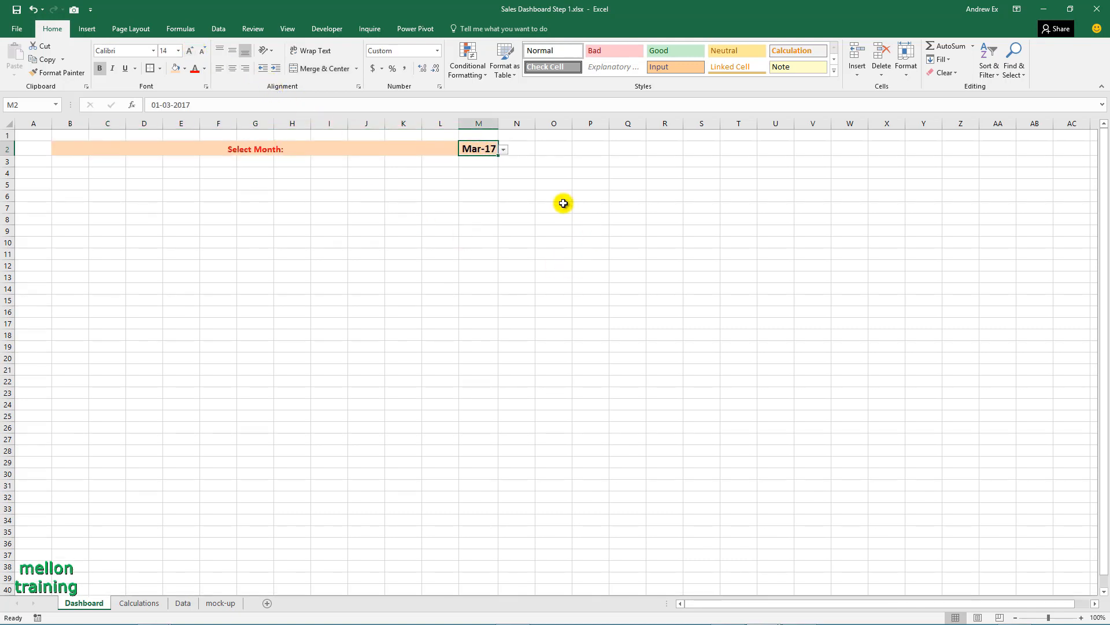
left_click(504, 150)
left_click(504, 150)
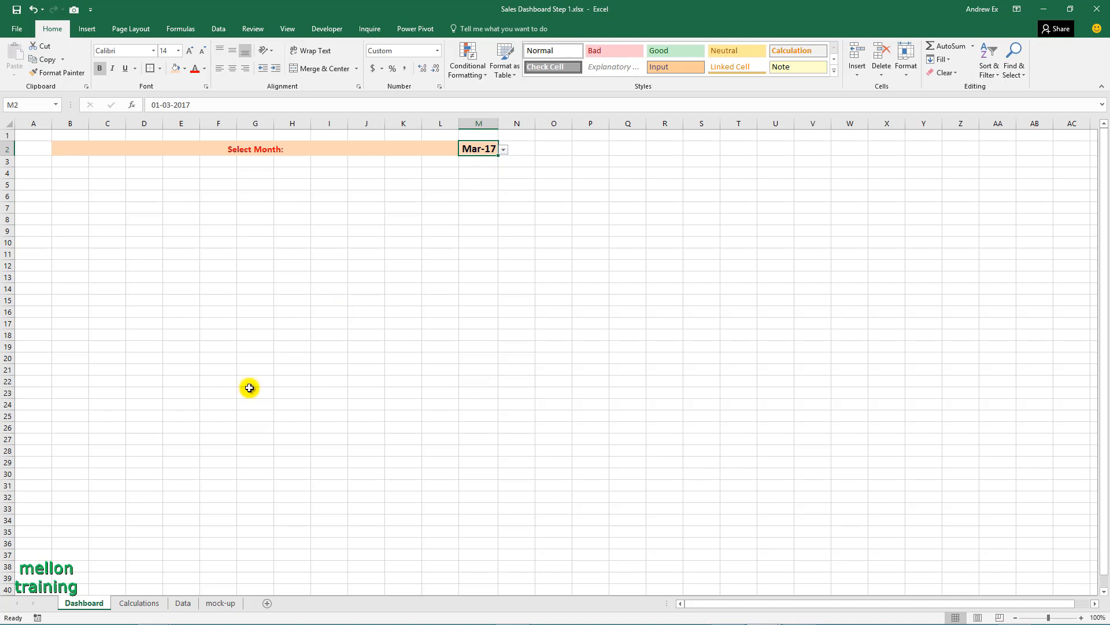
Place a linked Camera picture of the Revenue block, Calculations B32:B35, on the Dashboard sheet beneath the month selector, starting around A4
left_click(139, 603)
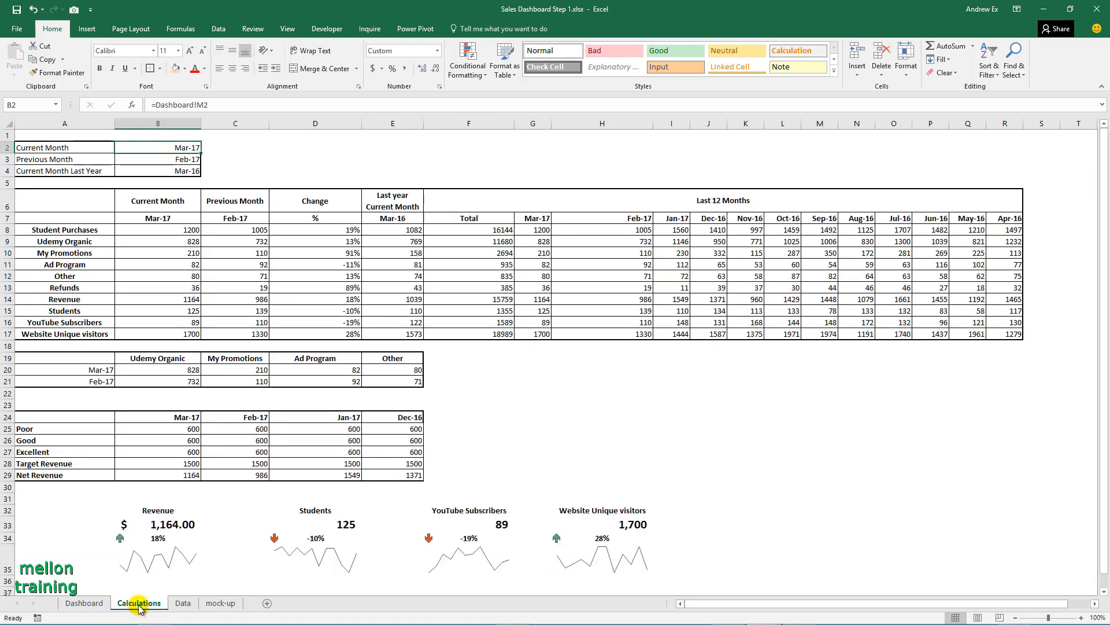
left_click_drag(144, 509, 150, 558)
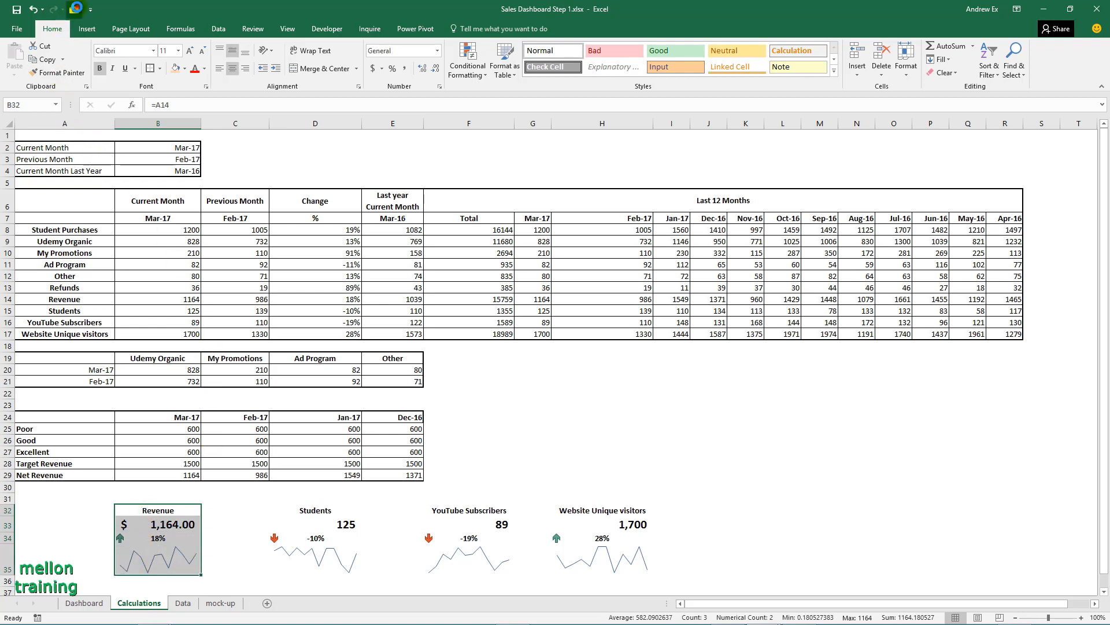
left_click(75, 9)
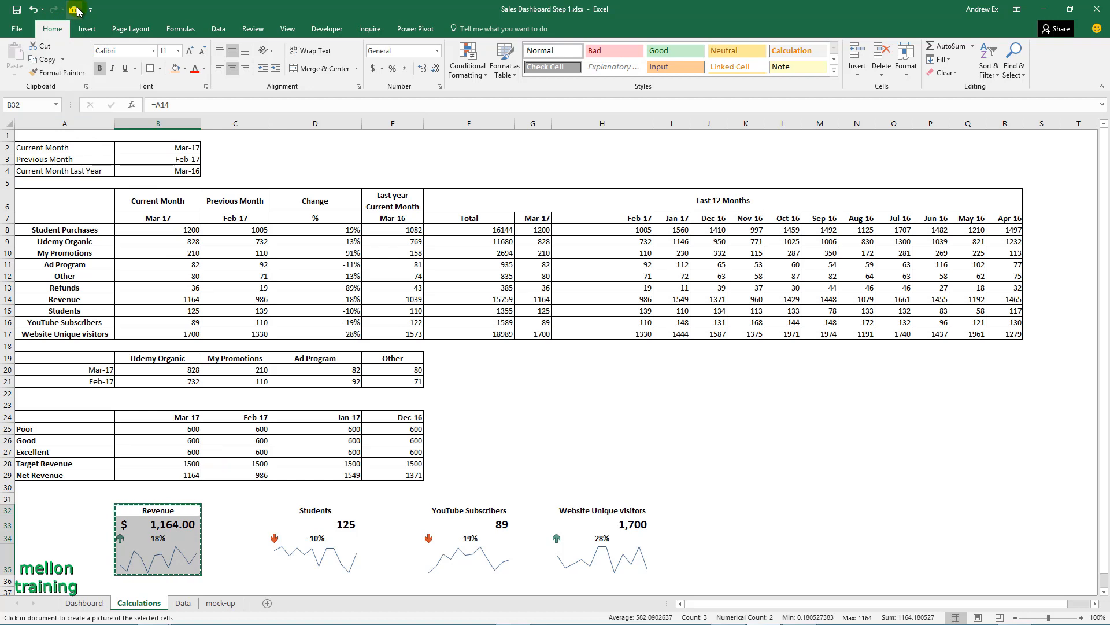
left_click(84, 605)
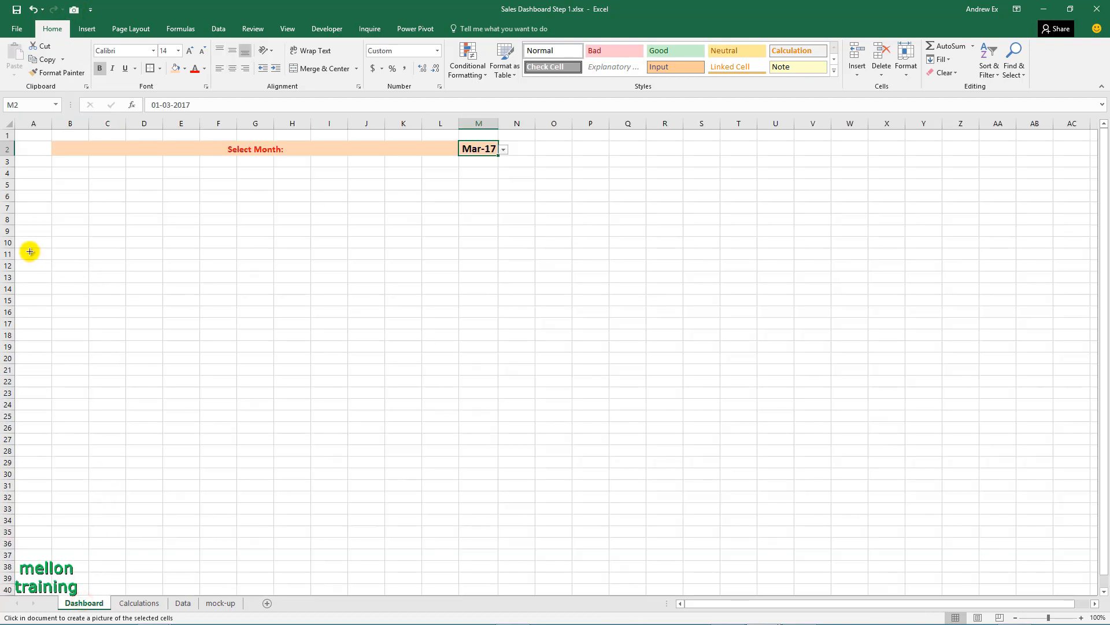
left_click(31, 167)
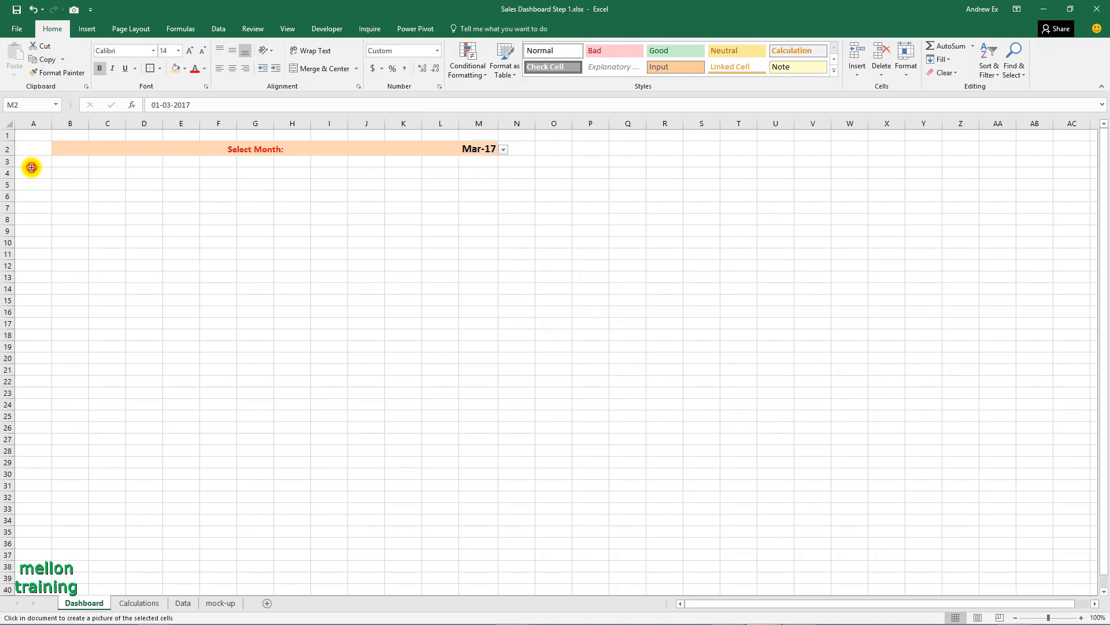
left_click_drag(40, 181, 111, 251)
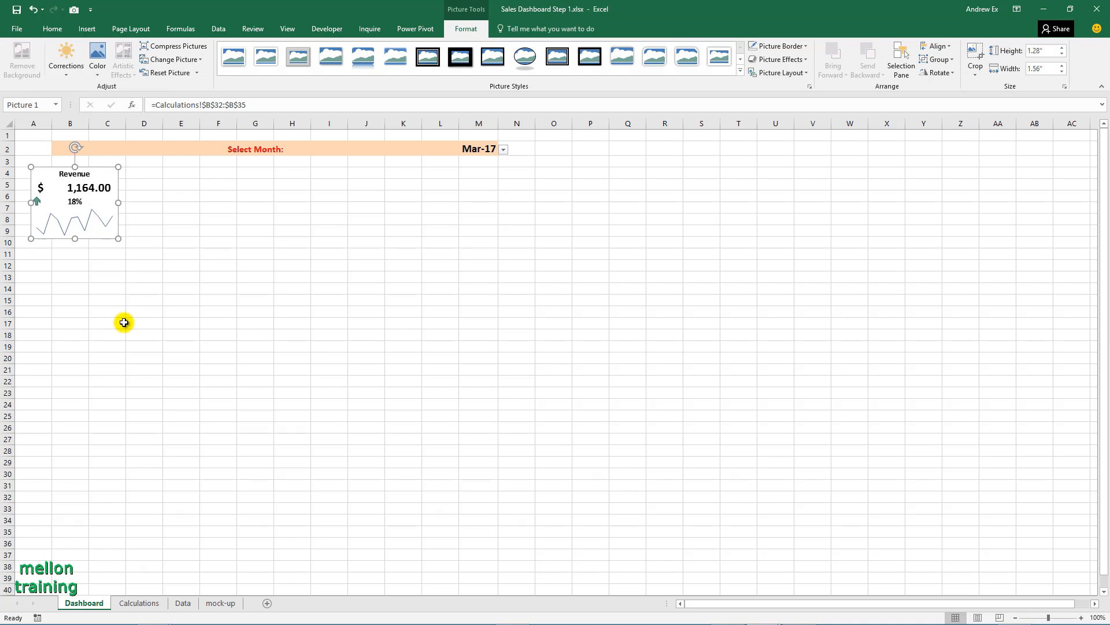
Place a linked Camera picture of the Students block, Calculations D32:D35, beside the Revenue picture on the Dashboard, starting around E4
left_click(139, 603)
left_click_drag(293, 510, 296, 556)
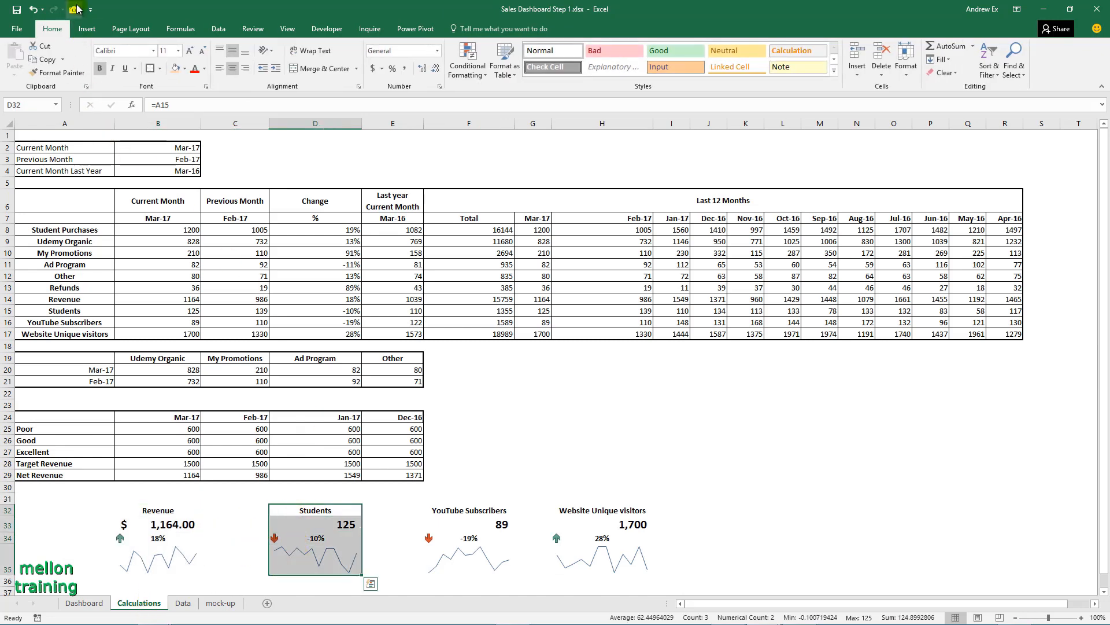
left_click(74, 9)
left_click(84, 602)
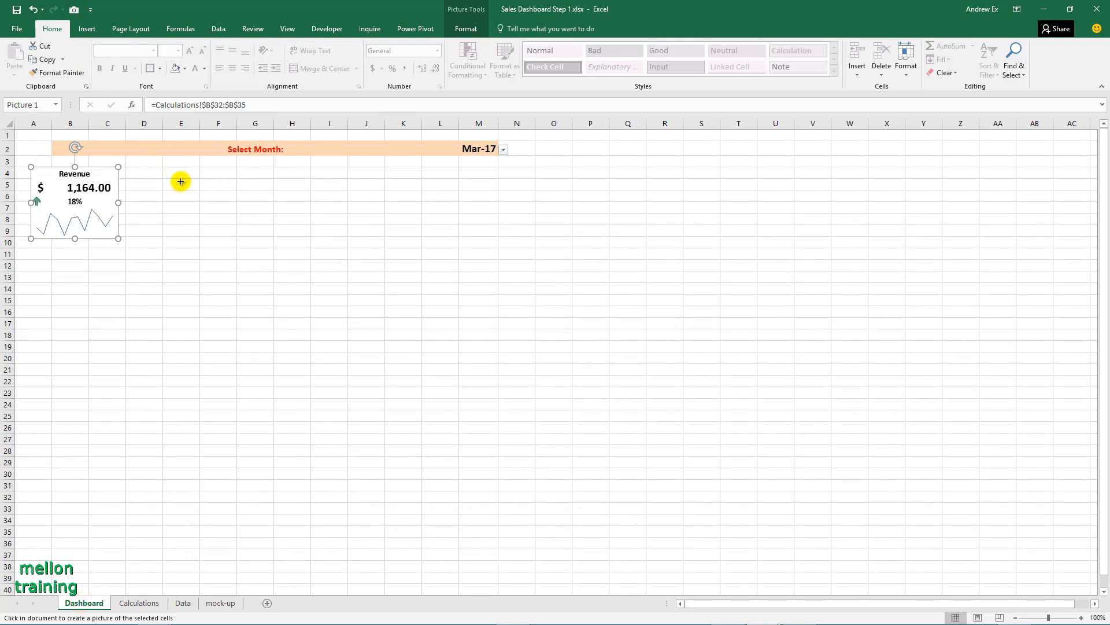
left_click_drag(163, 168, 233, 248)
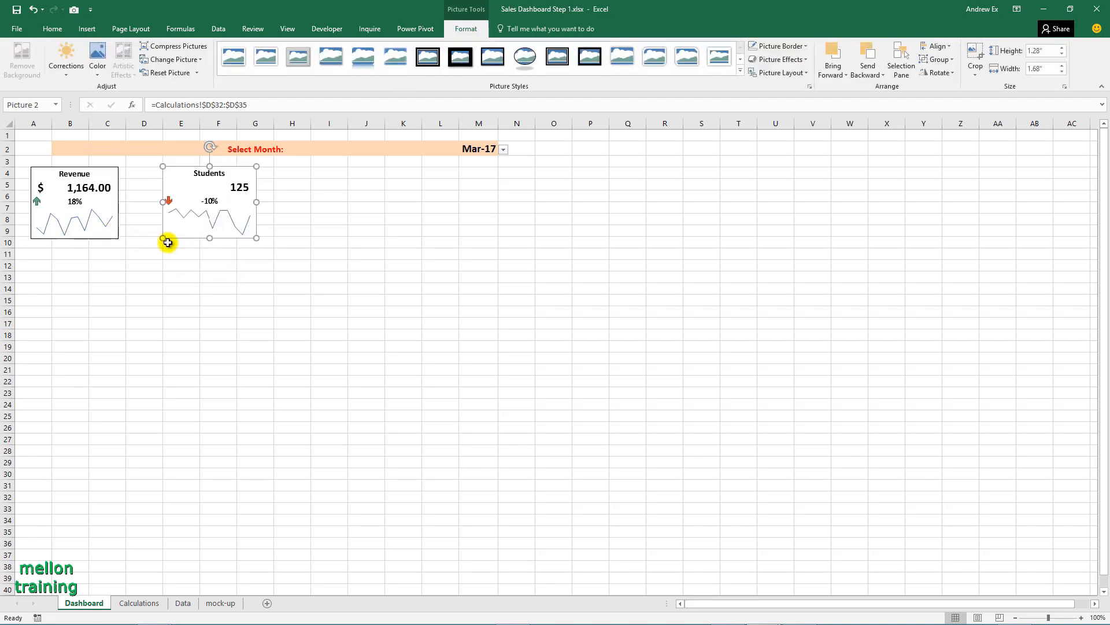
Enlarge the Students and Revenue pictures down to row 10, making Revenue about 1.44" high and 1.76" wide
left_click_drag(257, 238, 269, 248)
left_click(106, 219)
left_click_drag(119, 237, 129, 247)
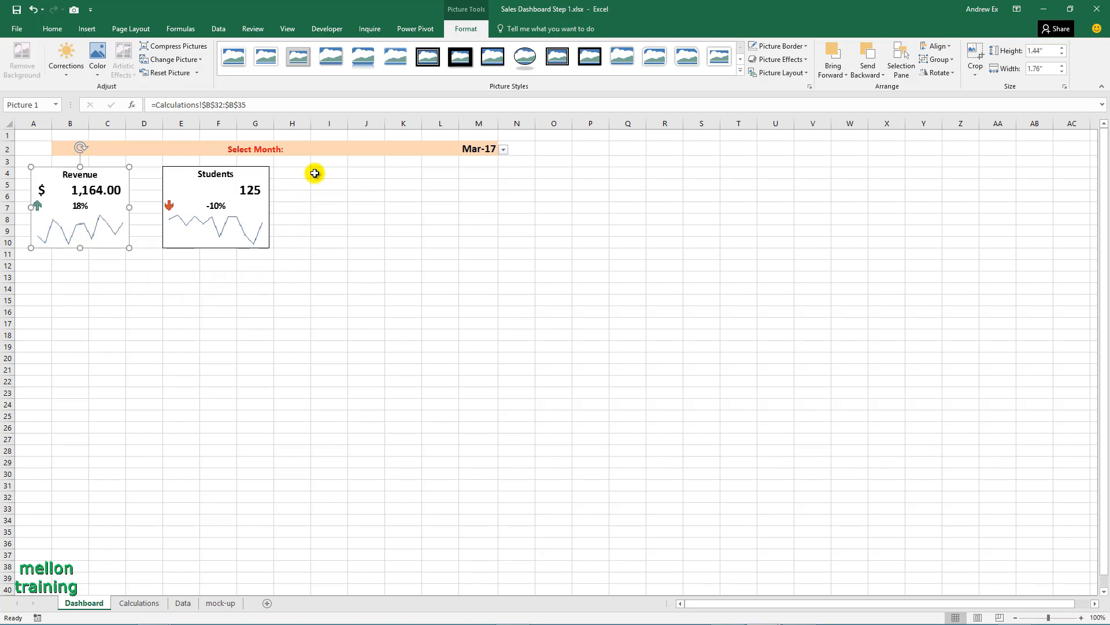
Place a linked Camera picture of YouTube Subscribers, Calculations F32:F35, beside the Students picture on the Dashboard, about 1.46" high and 1.87" wide
left_click(139, 602)
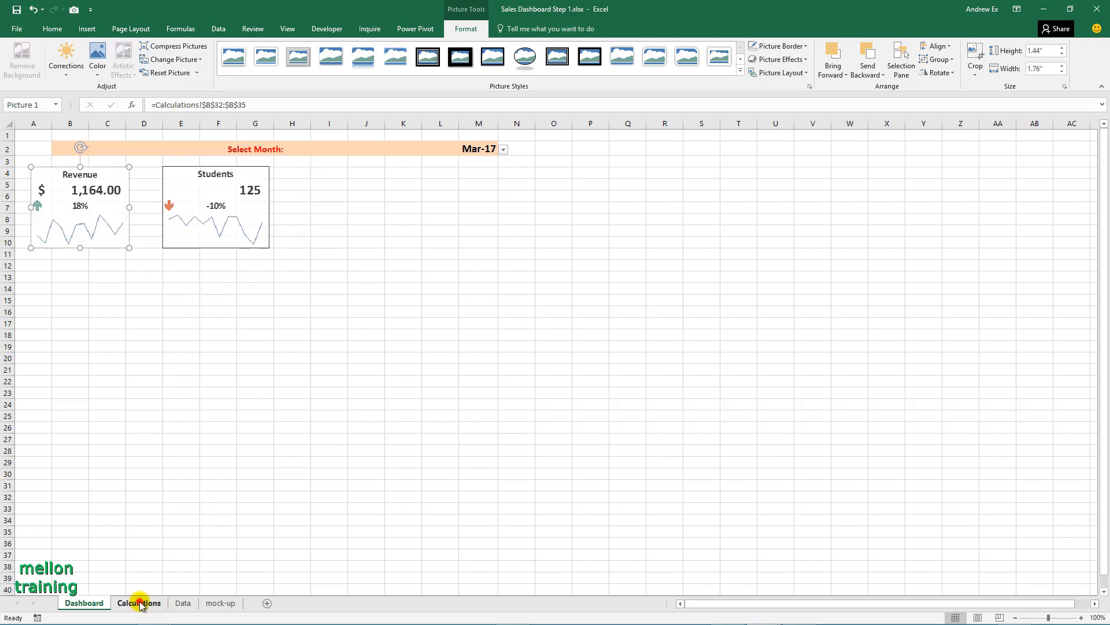
left_click(450, 517)
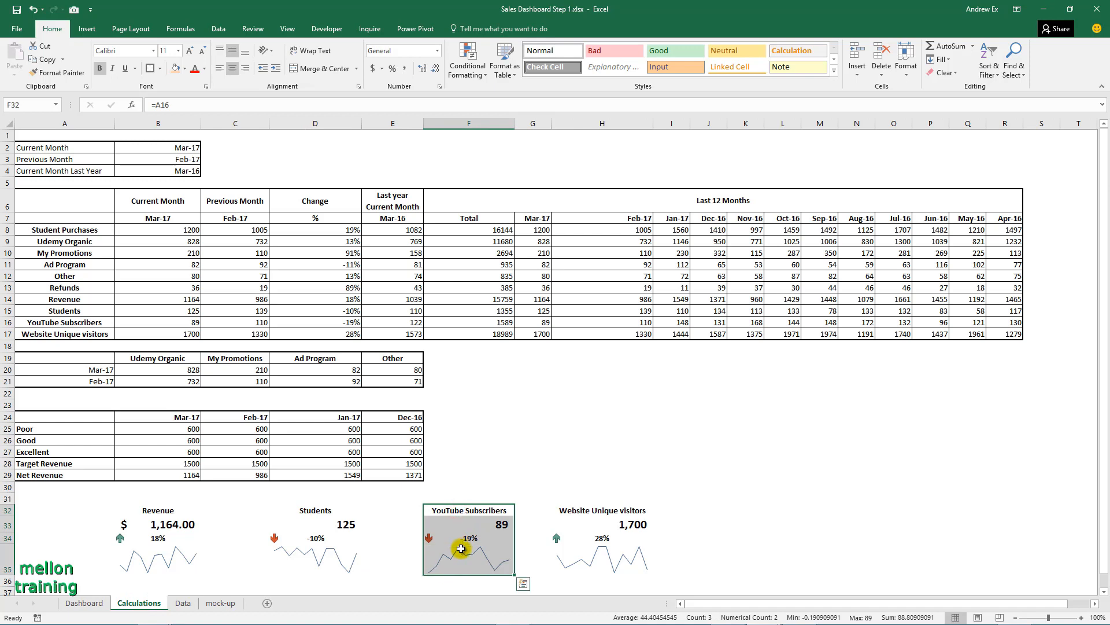
left_click(74, 9)
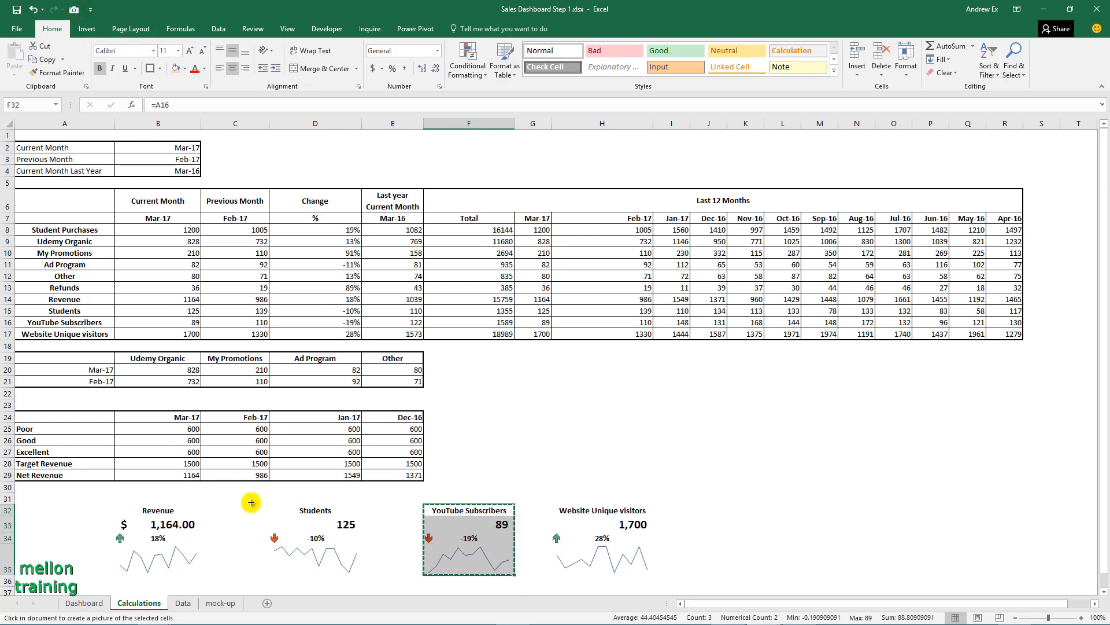
left_click(84, 602)
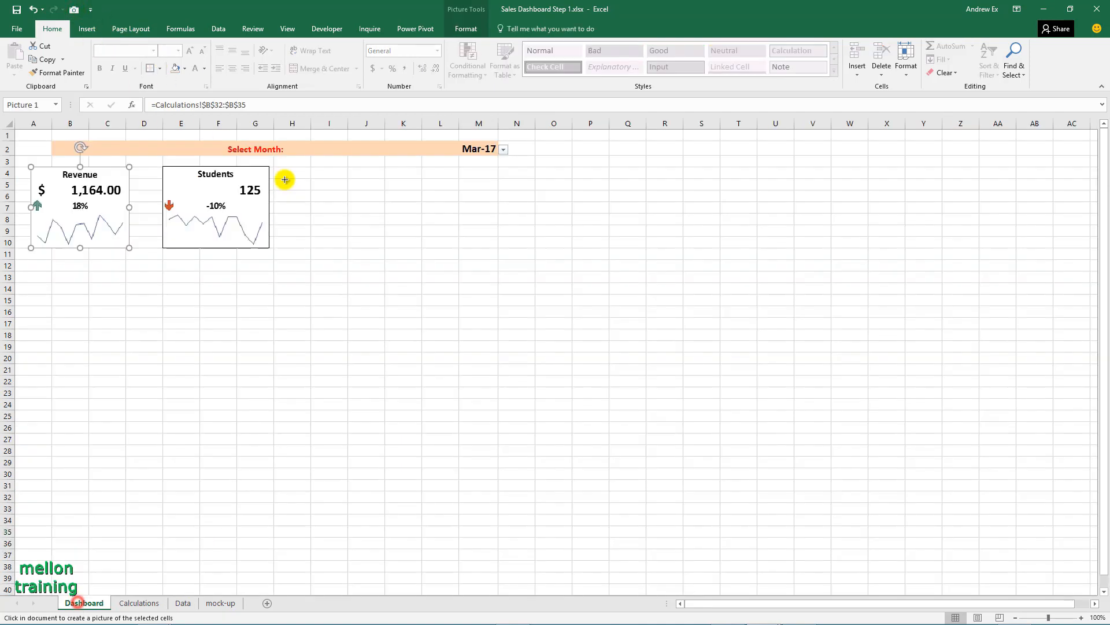
left_click_drag(307, 168, 390, 255)
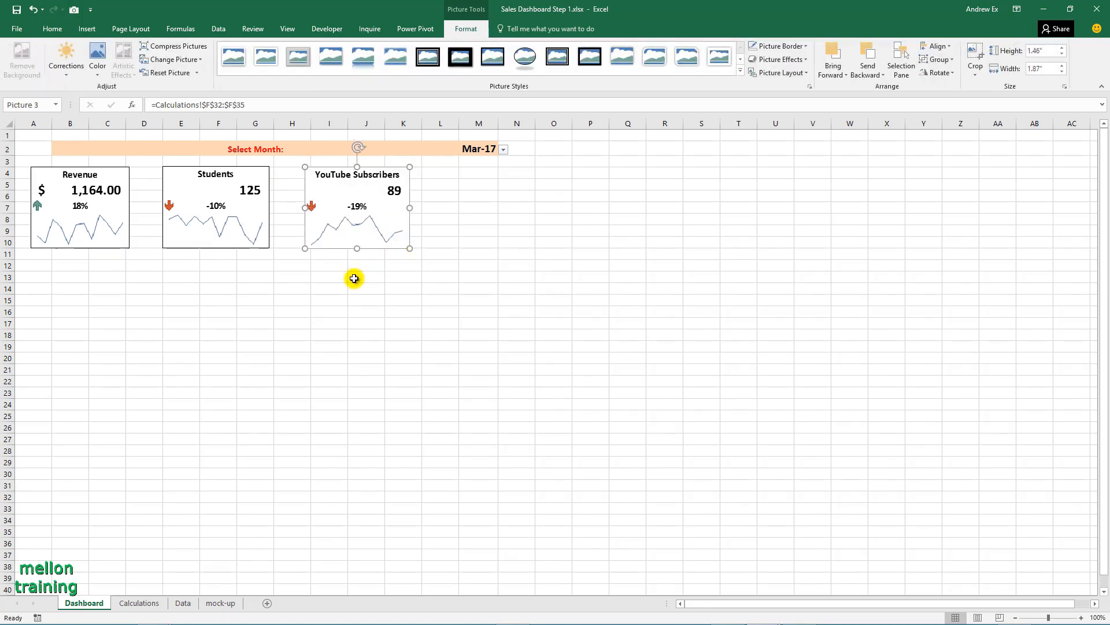
Place a linked Camera picture of Website Unique visitors, Calculations H32:H35, beside YouTube Subscribers on the Dashboard, about 1.48" high and 2.13" wide
left_click(140, 603)
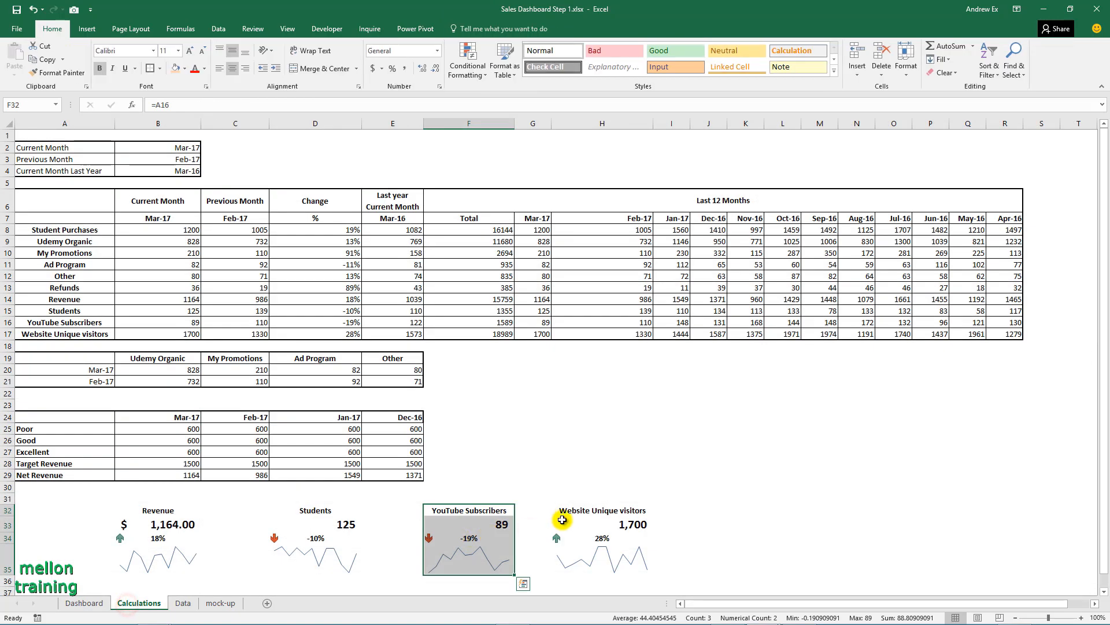
left_click_drag(575, 512, 583, 551)
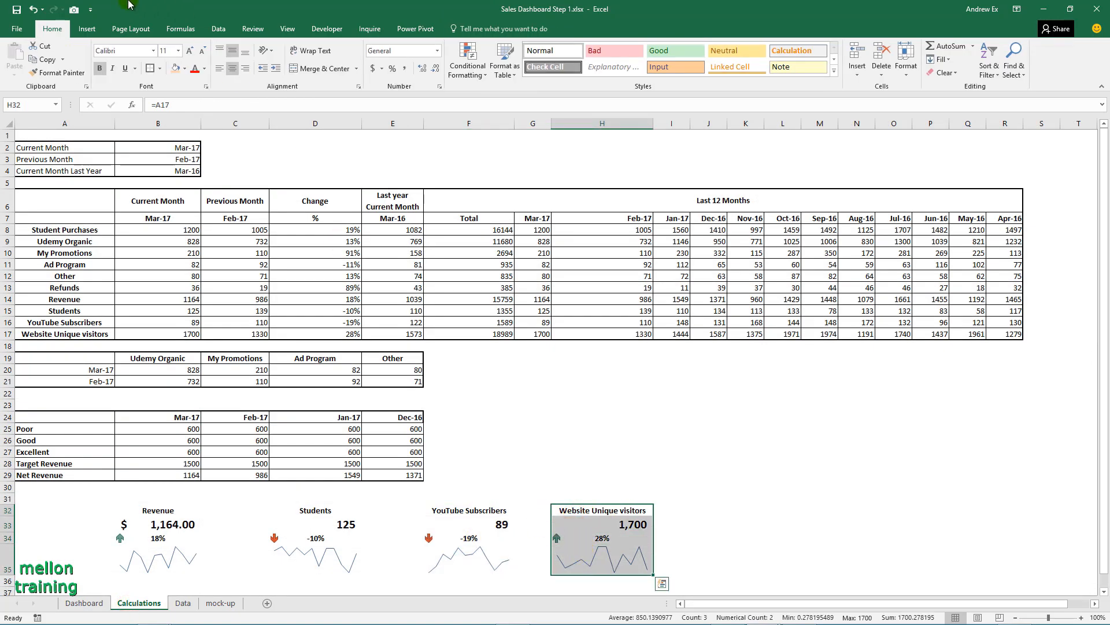
left_click(76, 11)
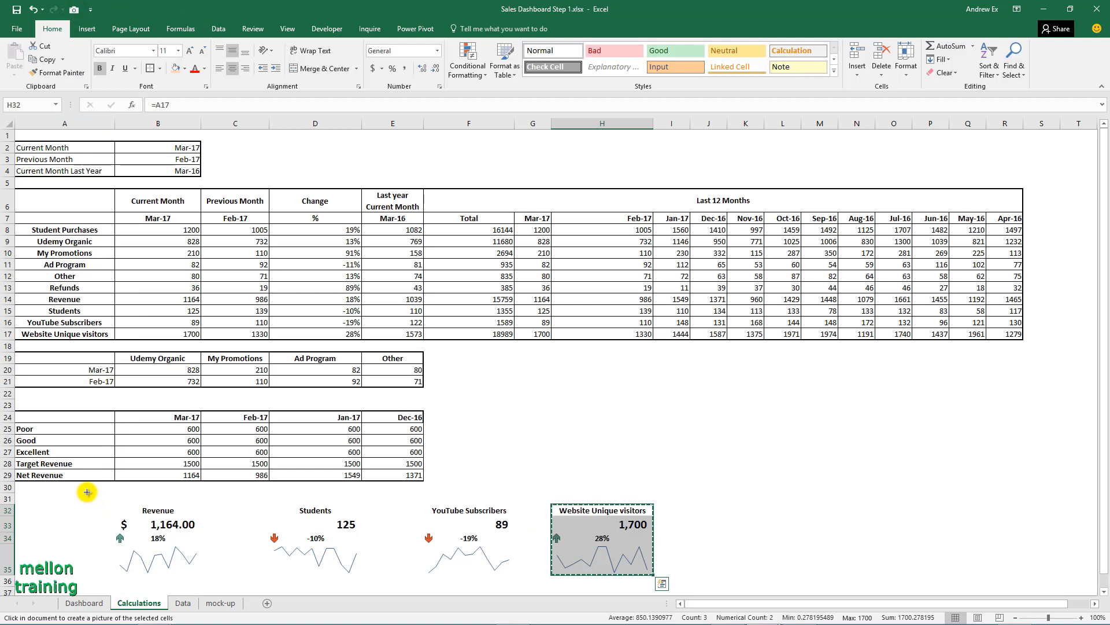
left_click(84, 603)
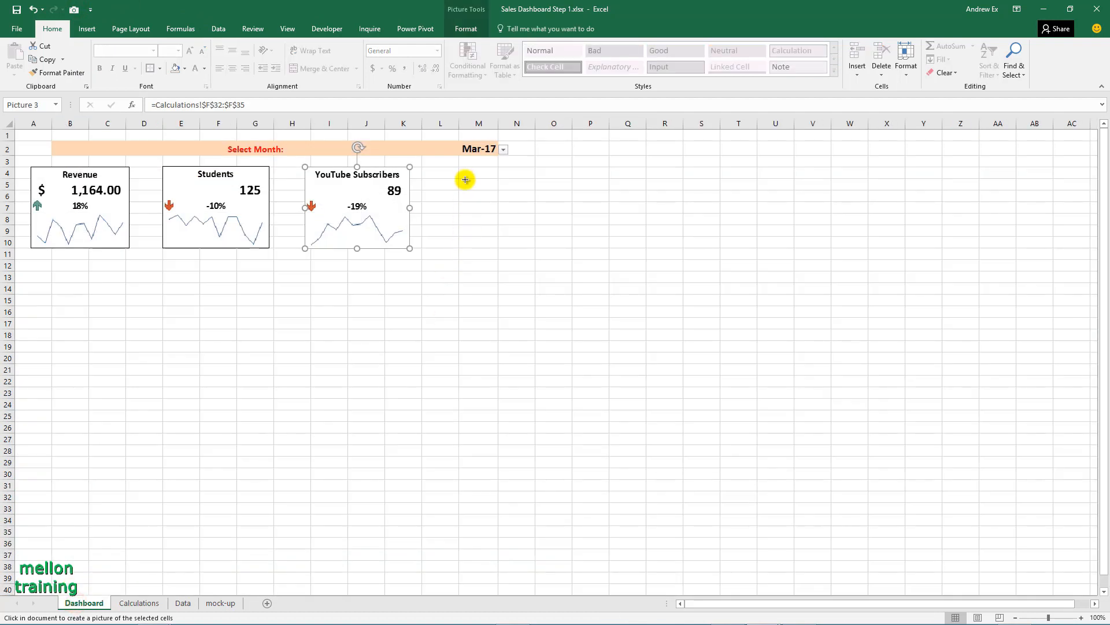
left_click_drag(454, 166, 563, 249)
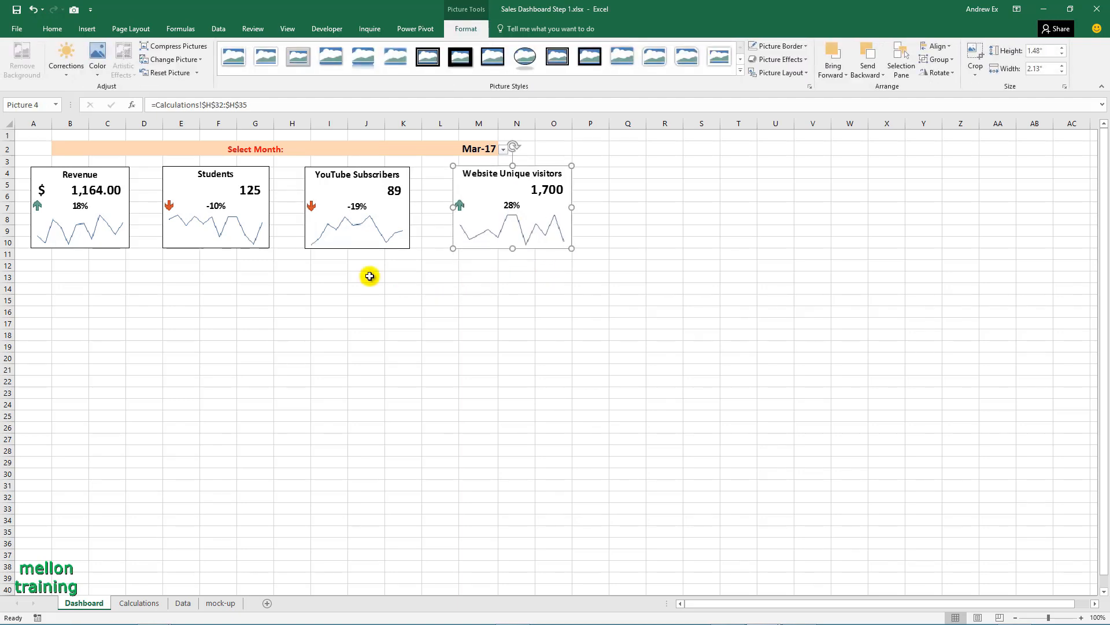
left_click(33, 267)
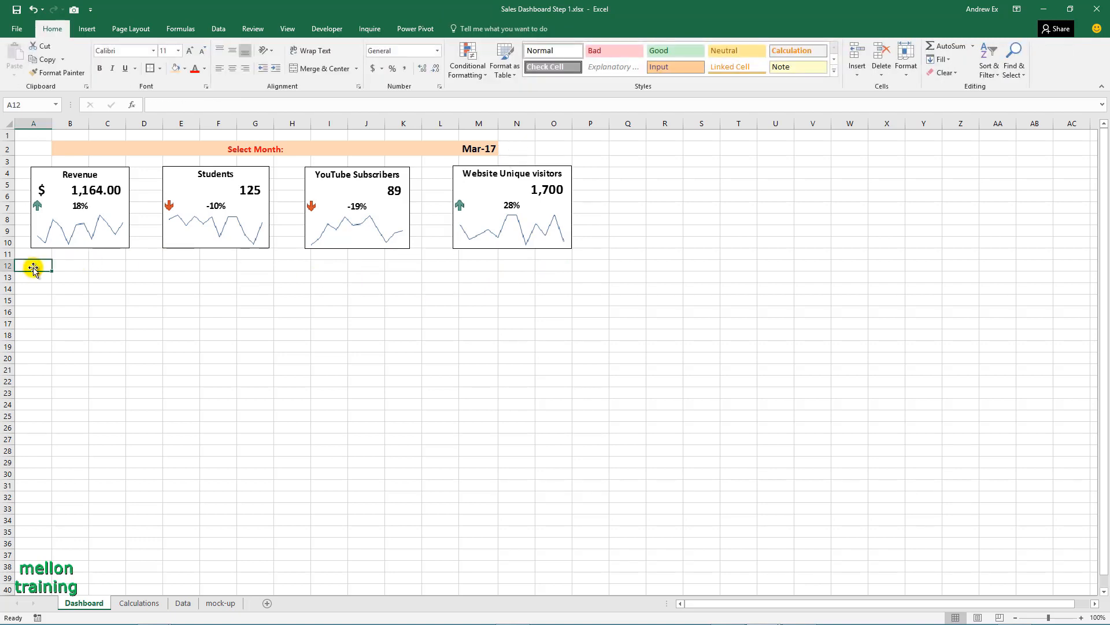
Apply the first outer shadow preset to all four KPI pictures on the Dashboard
left_click(64, 199)
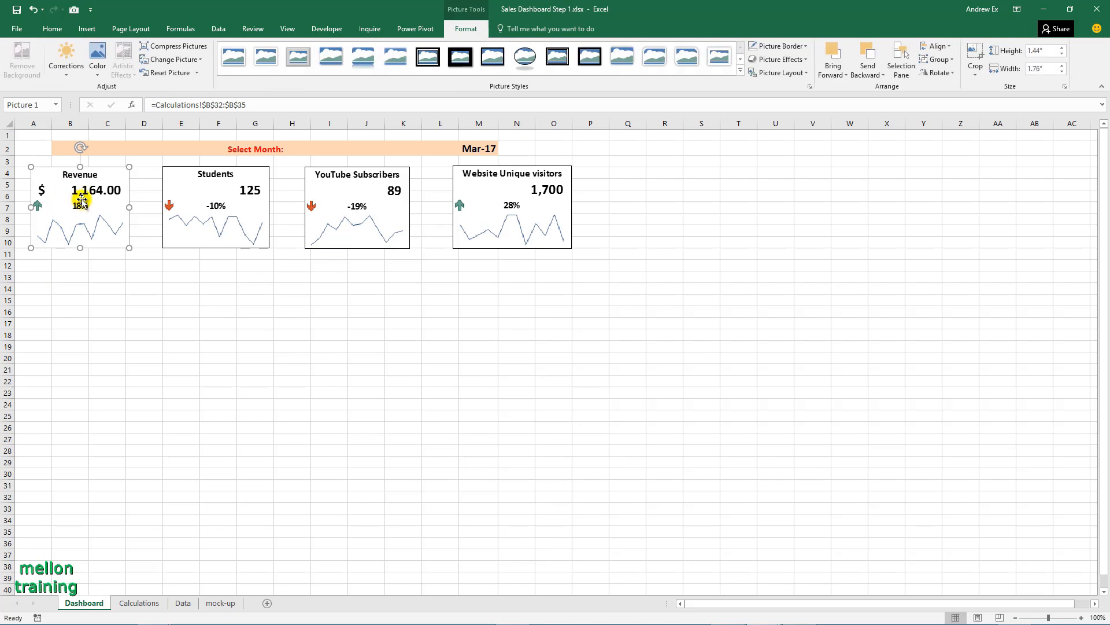
left_click(173, 185, "ctrl")
left_click(325, 191, "ctrl")
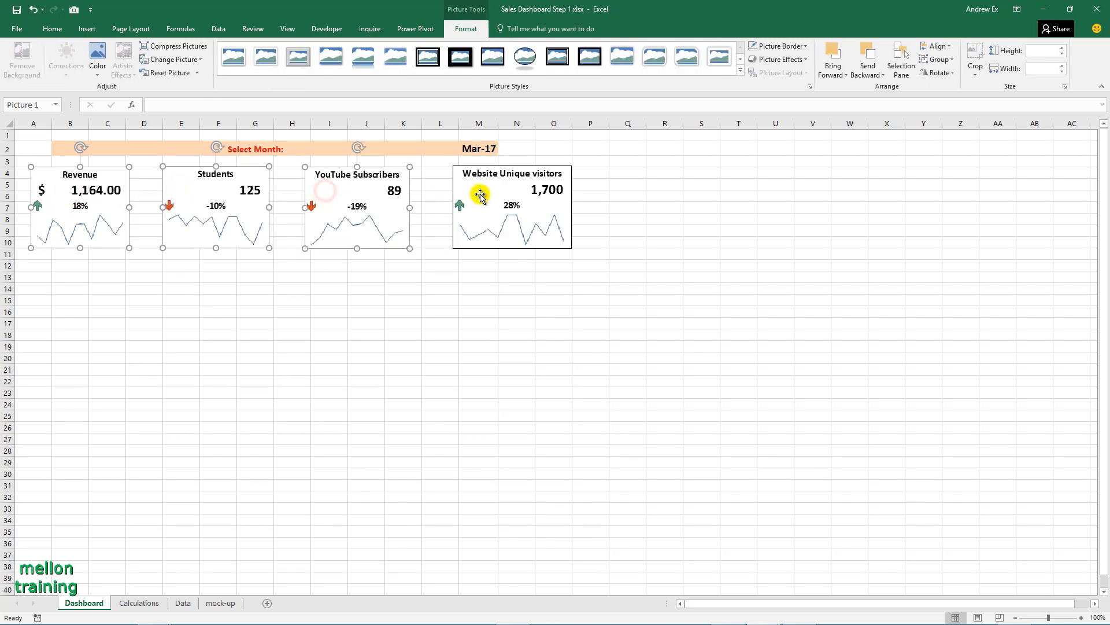
left_click(480, 195, "ctrl")
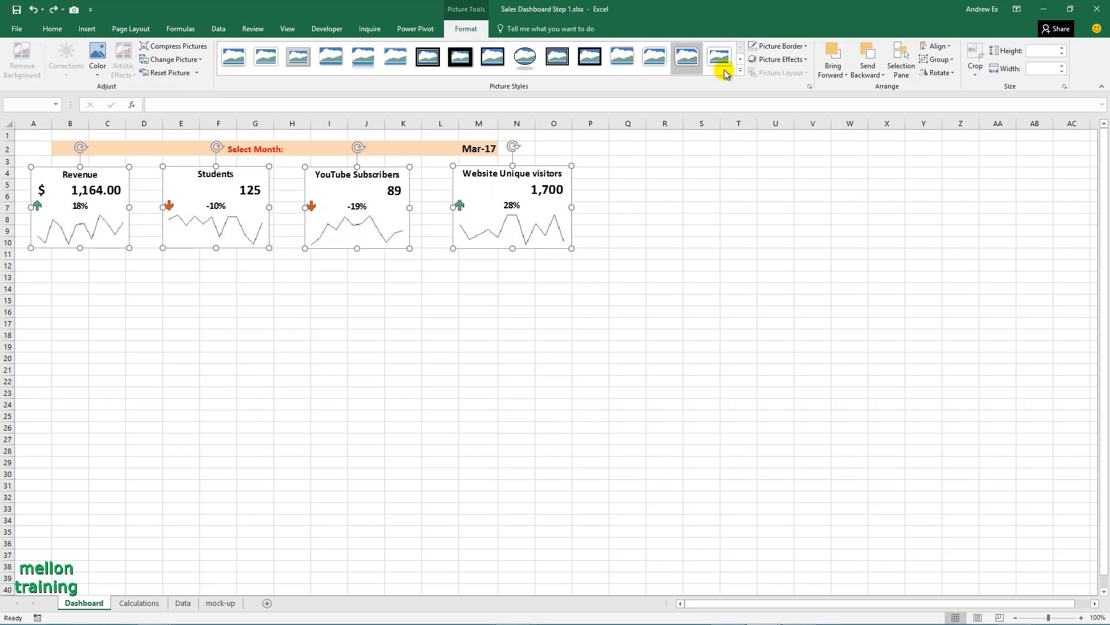
left_click(803, 60)
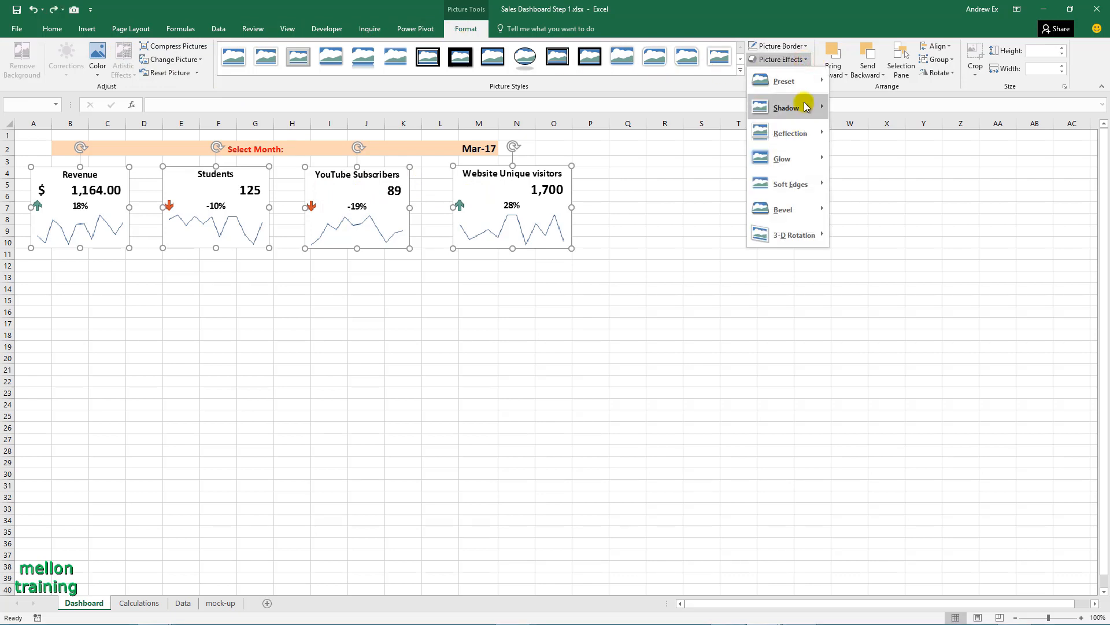
mouse_move(808, 106)
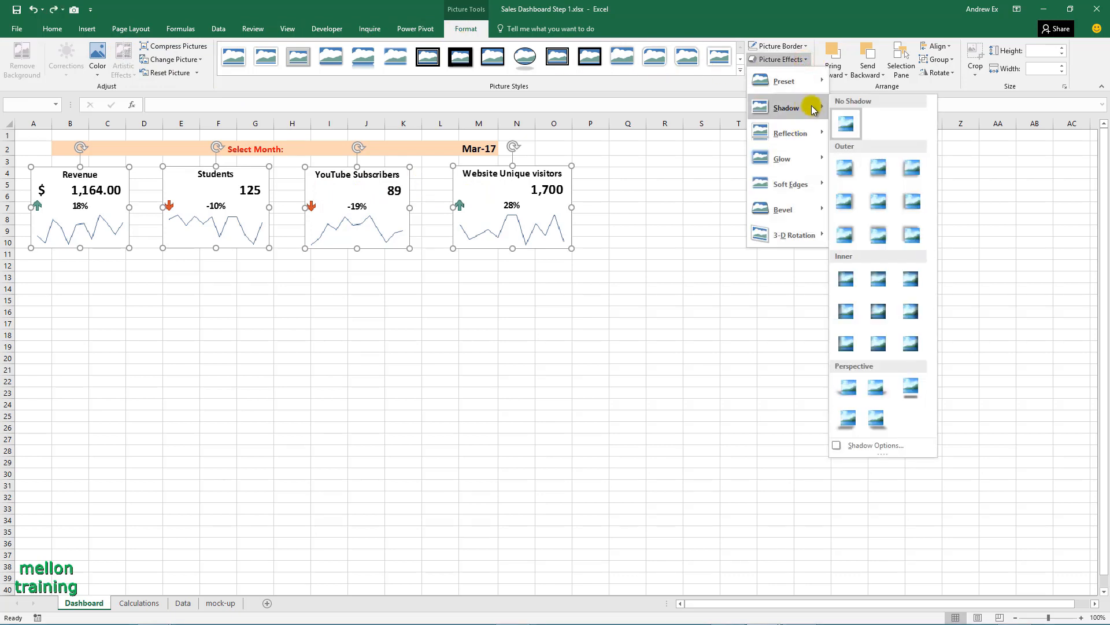
left_click(843, 168)
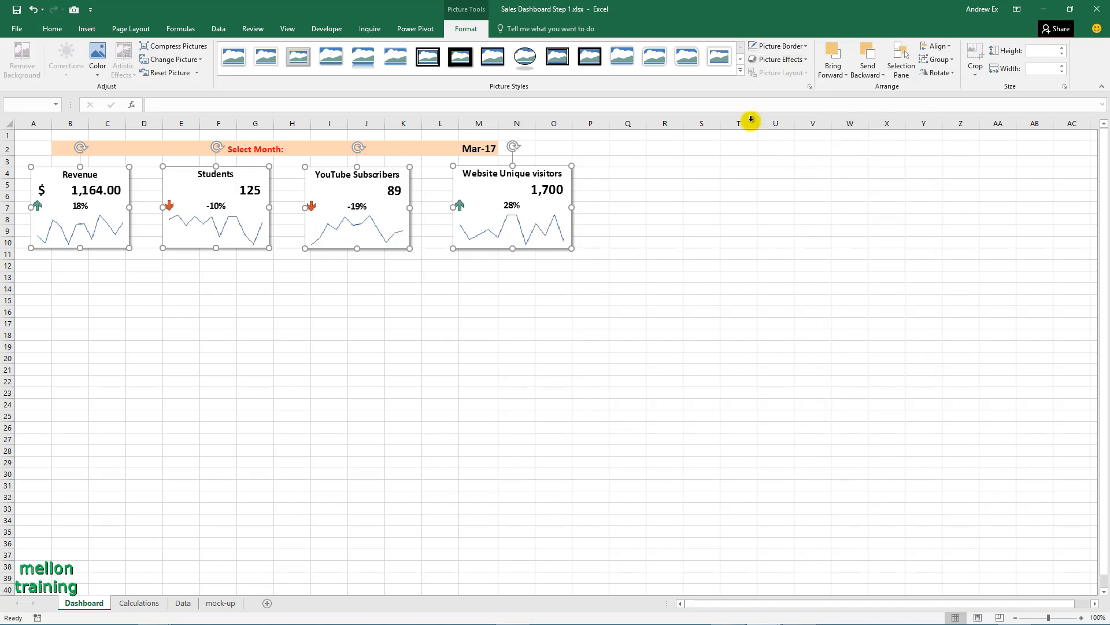
Remove the border outline from the four KPI pictures by setting it to No Outline
left_click(805, 46)
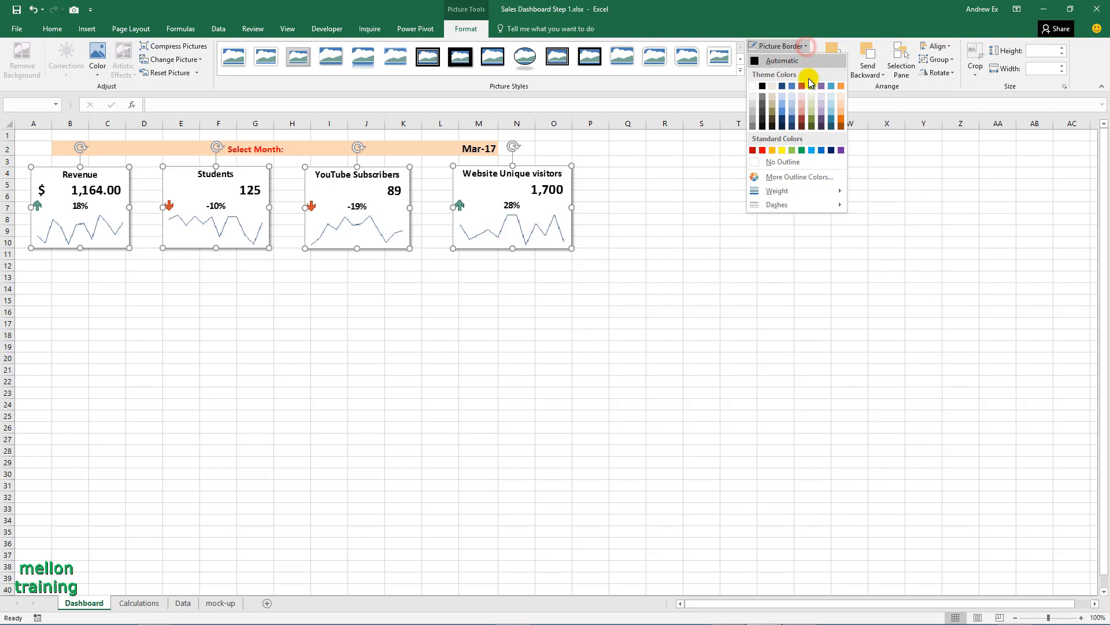
left_click(776, 159)
left_click(553, 292)
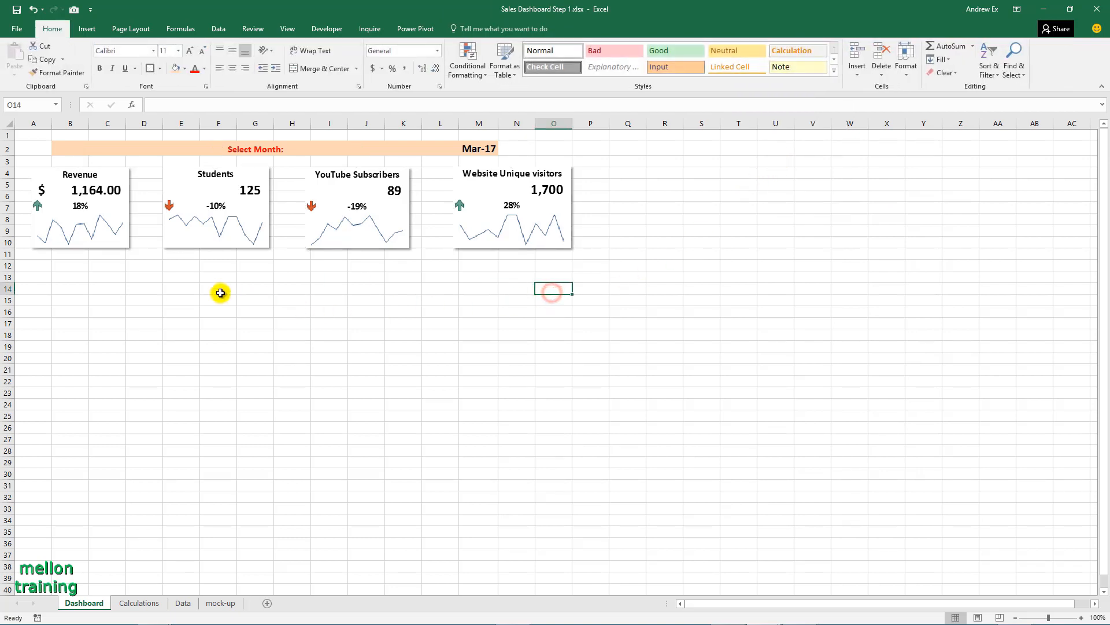
Align the four KPI pictures on the Dashboard to their middles and distribute them horizontally
left_click(36, 277)
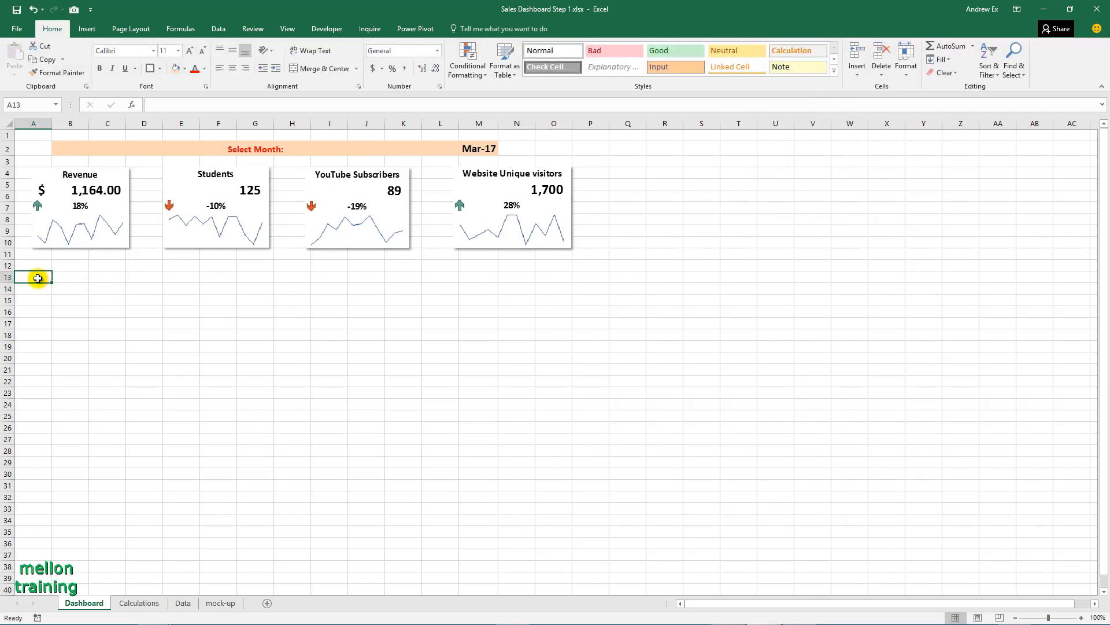
left_click(85, 209)
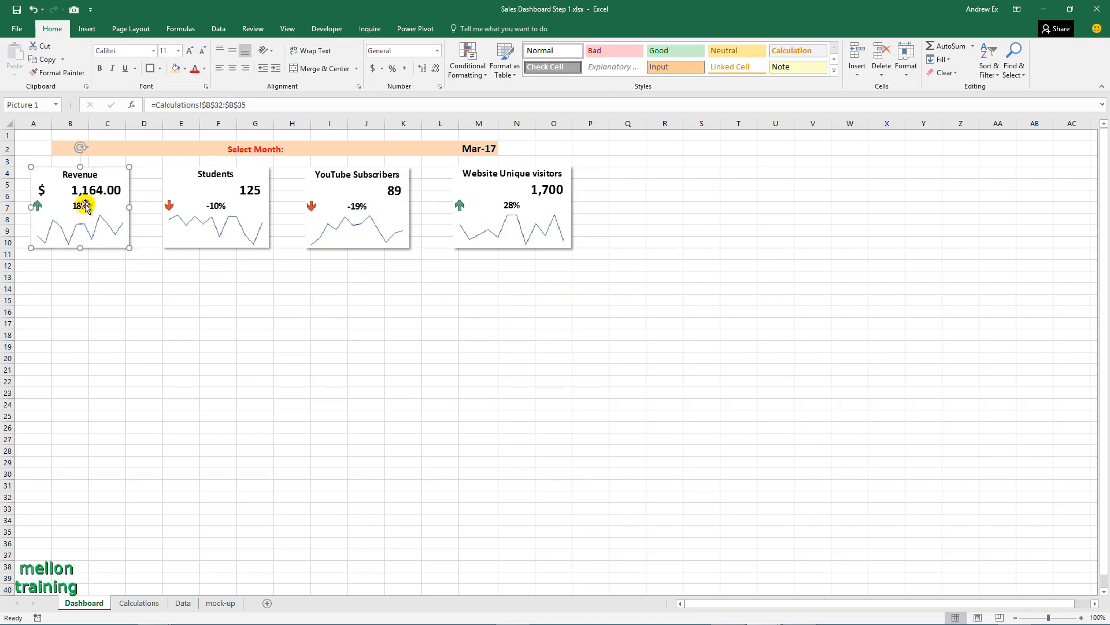
left_click(206, 206, "ctrl")
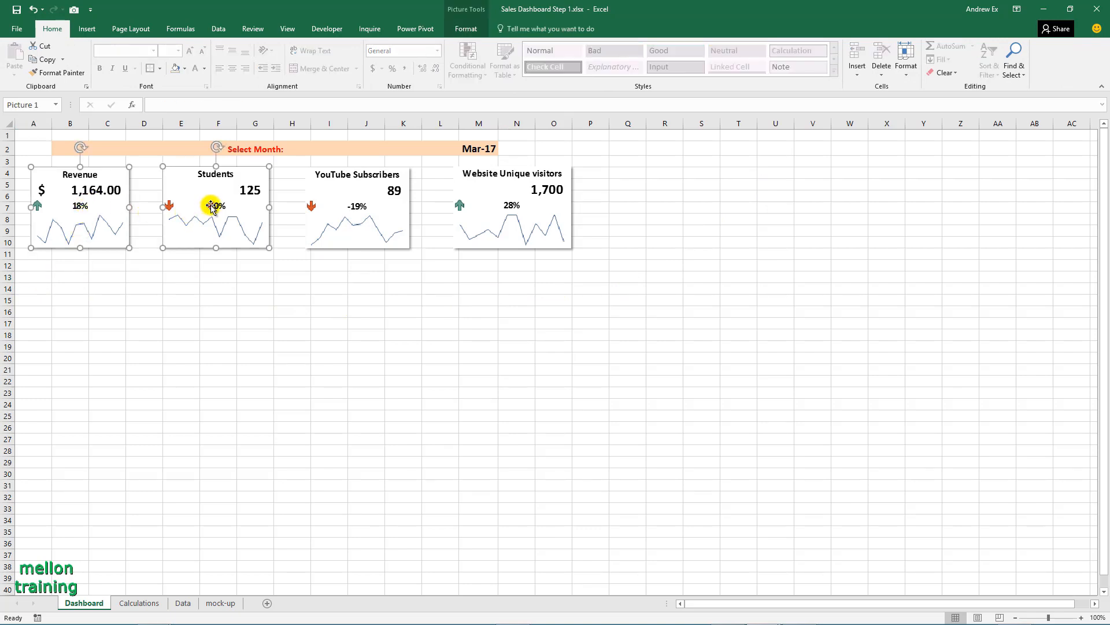
left_click(358, 203, "ctrl")
left_click(510, 206, "ctrl")
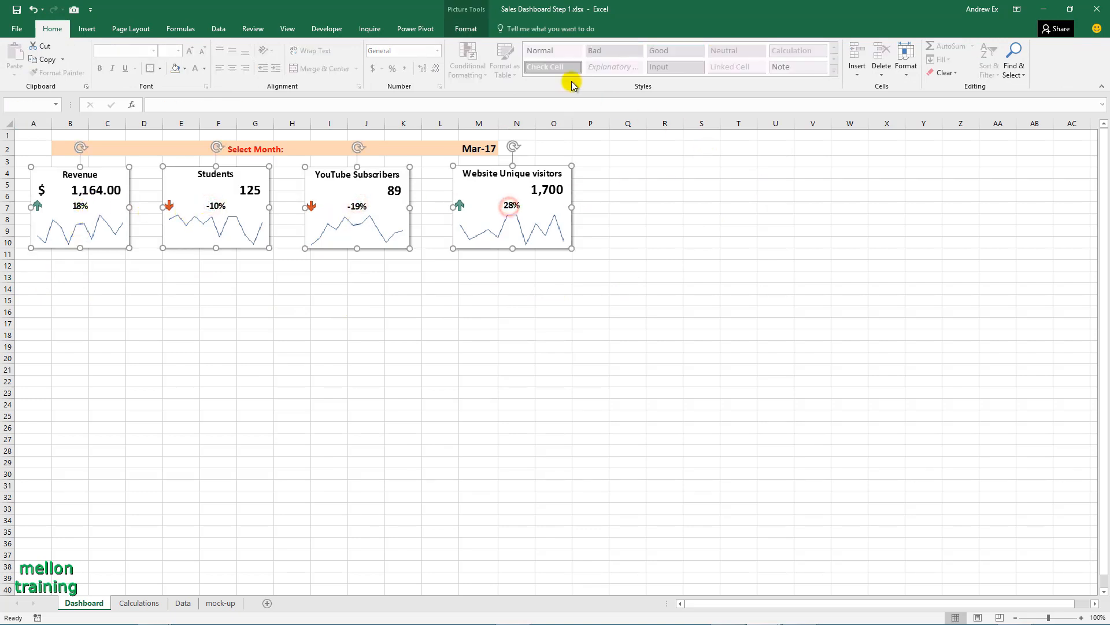
left_click(462, 29)
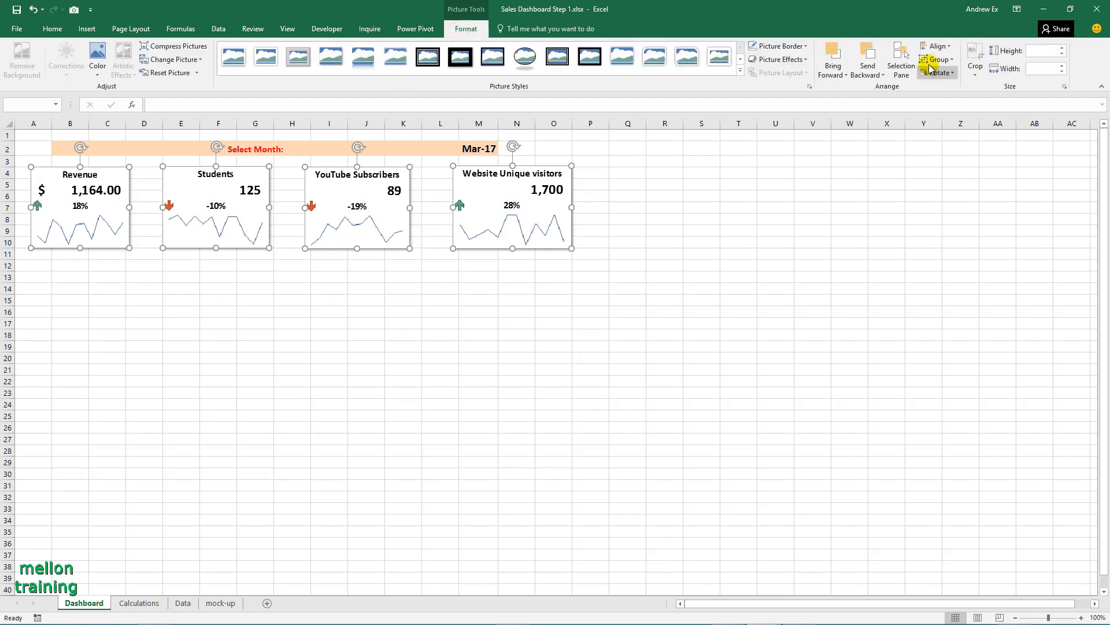
left_click(940, 45)
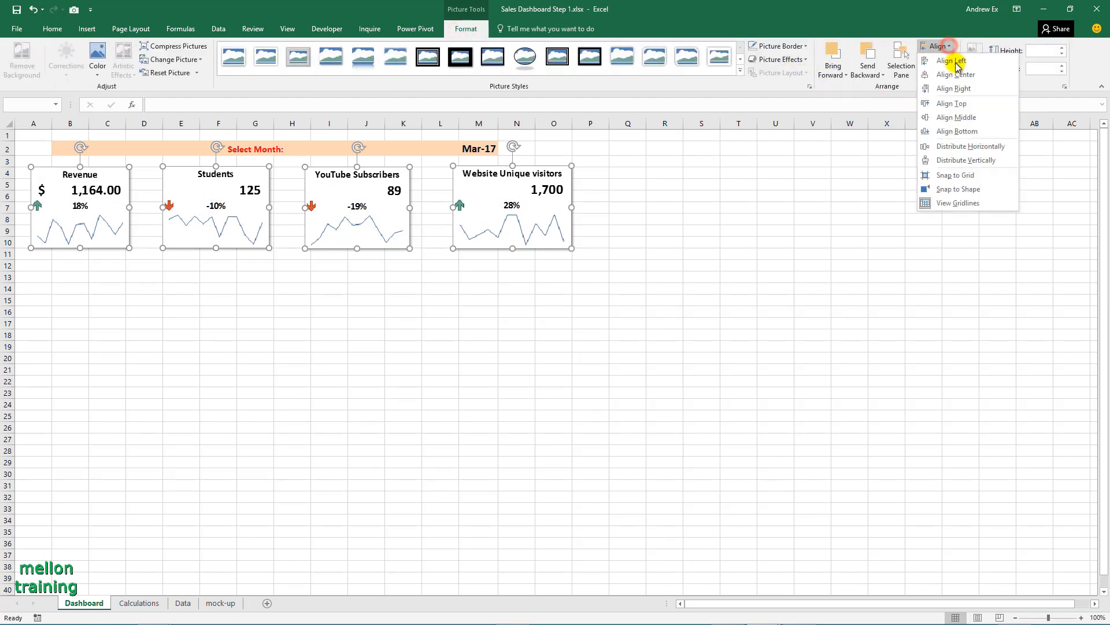
left_click(996, 118)
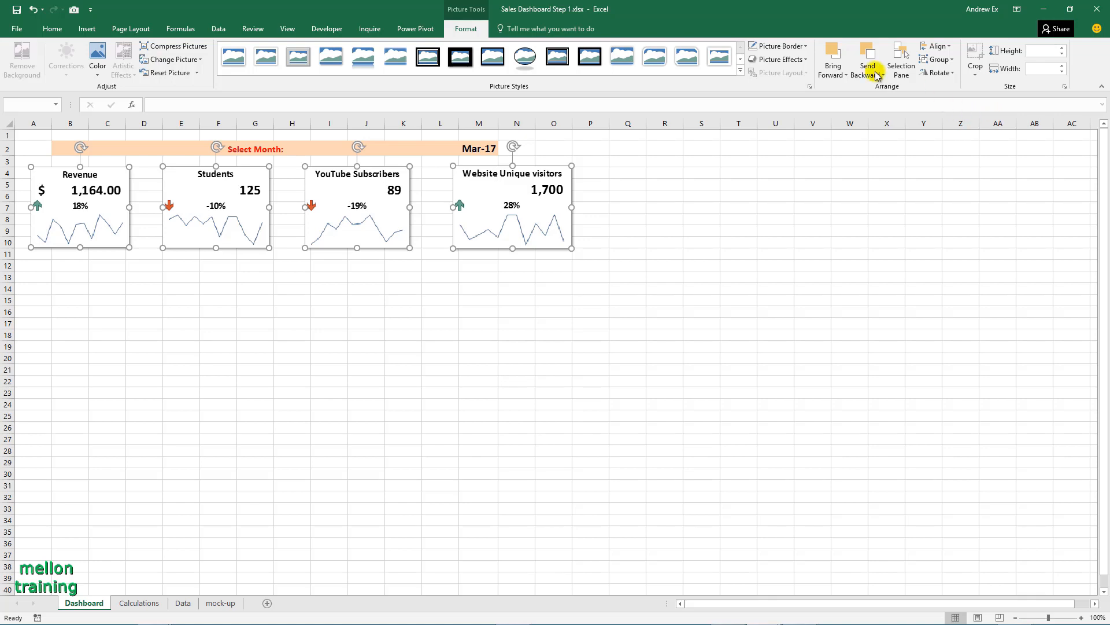
left_click(949, 49)
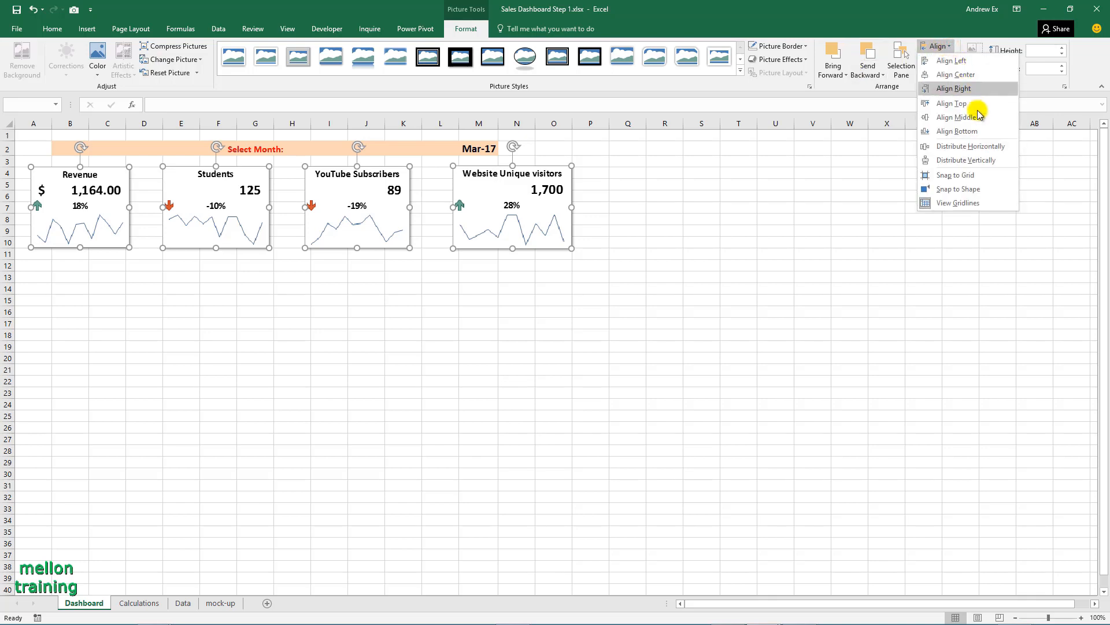
left_click(996, 147)
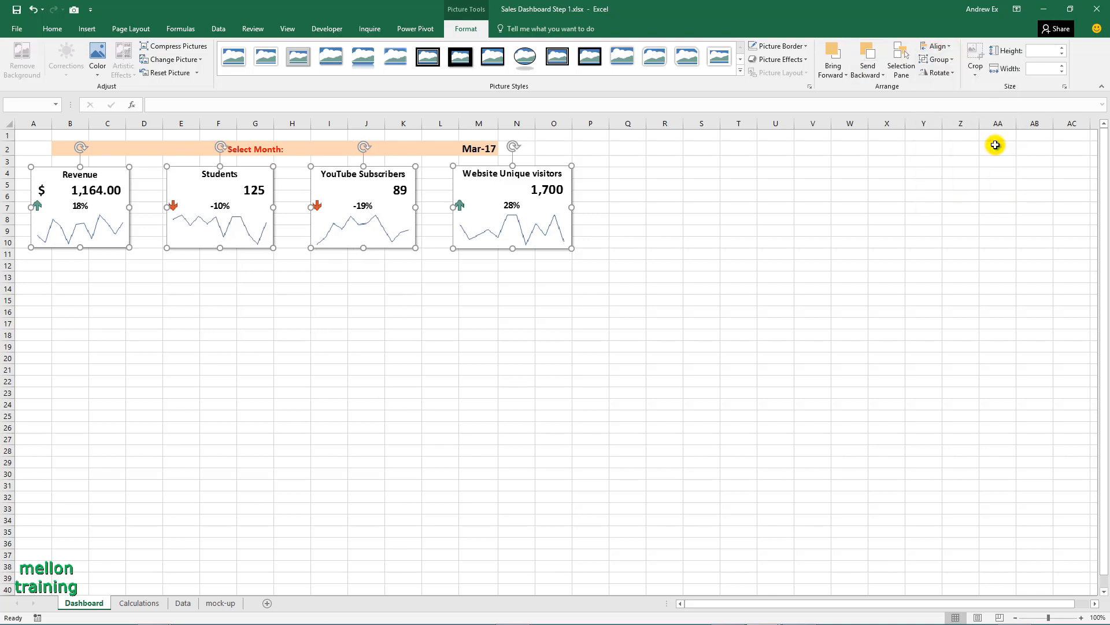
left_click(33, 278)
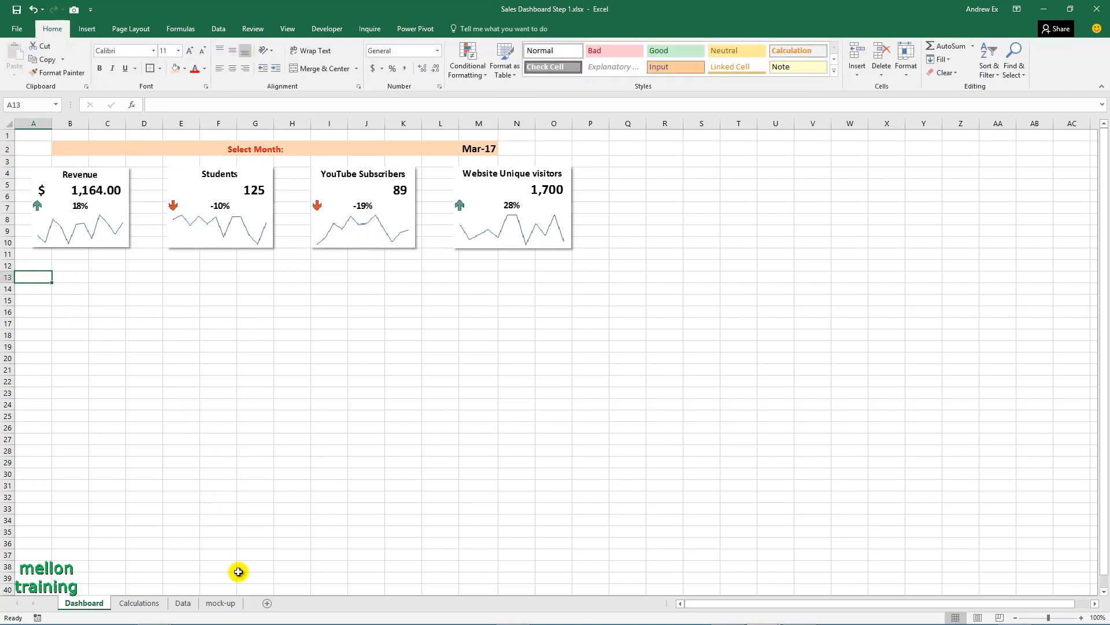
Insert a 2-D stacked column chart from Calculations A19:E21 and switch its rows and columns so the months form the categories
left_click(223, 605)
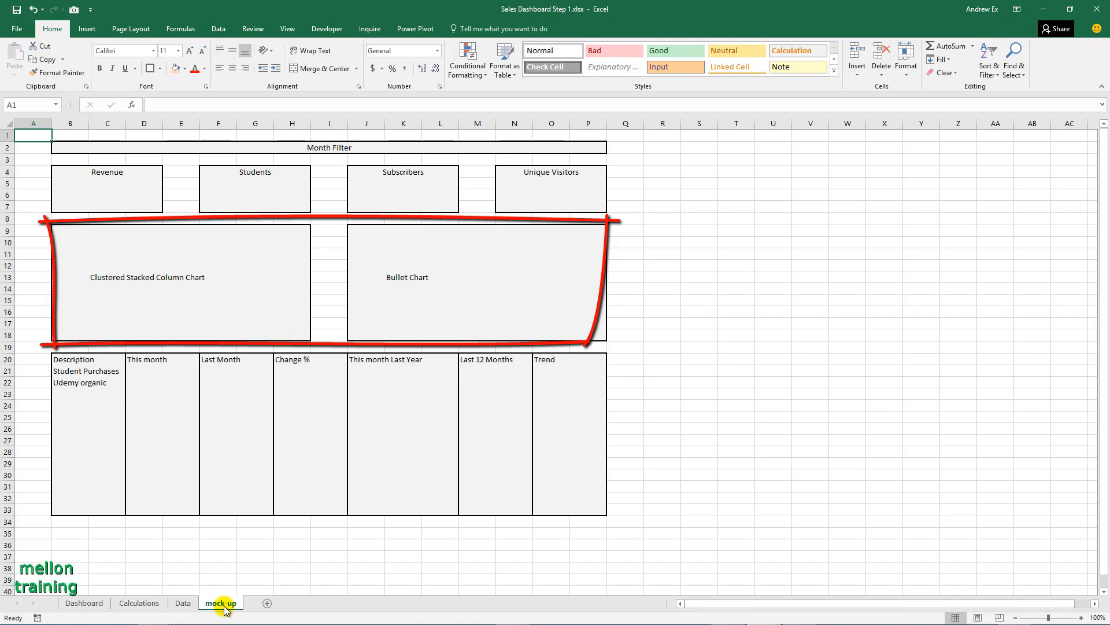
left_click(142, 602)
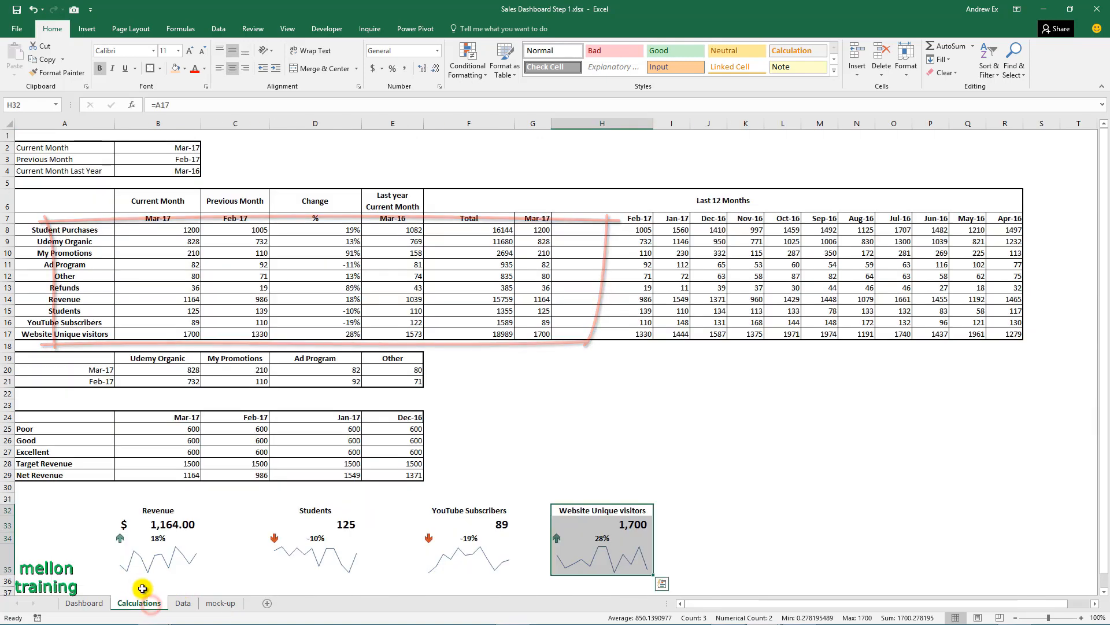
left_click(50, 356)
left_click_drag(92, 357, 417, 384)
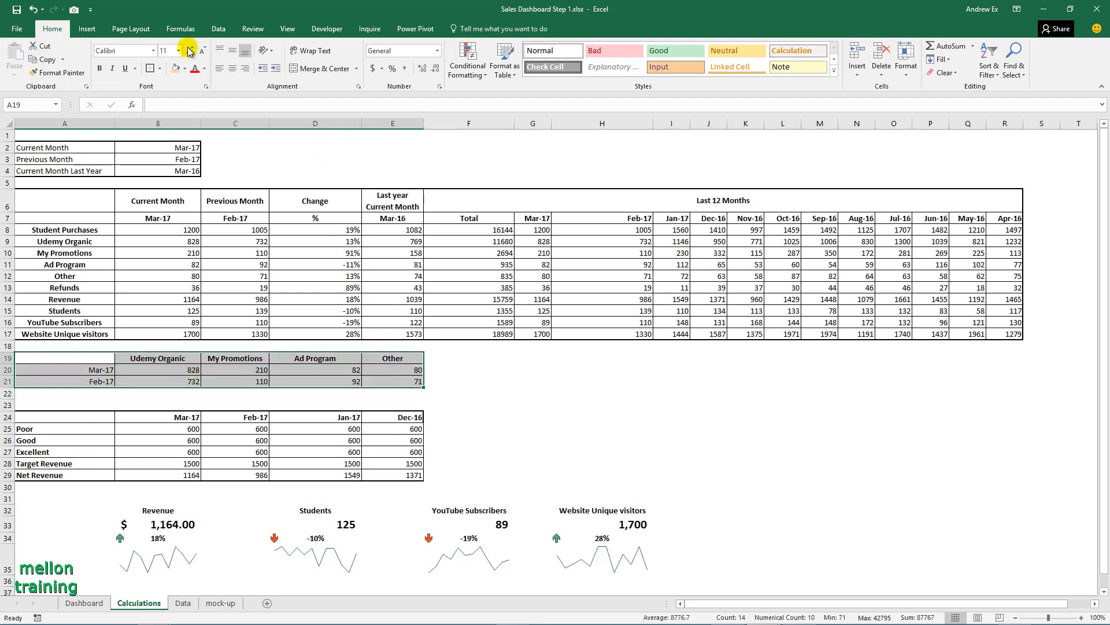
left_click(85, 30)
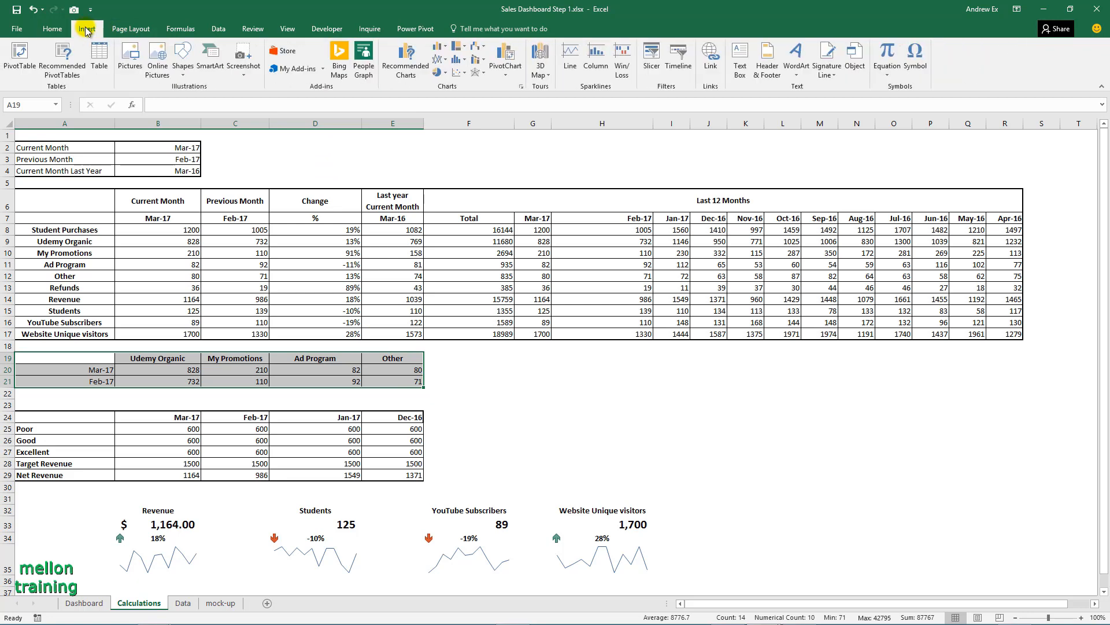
left_click(443, 47)
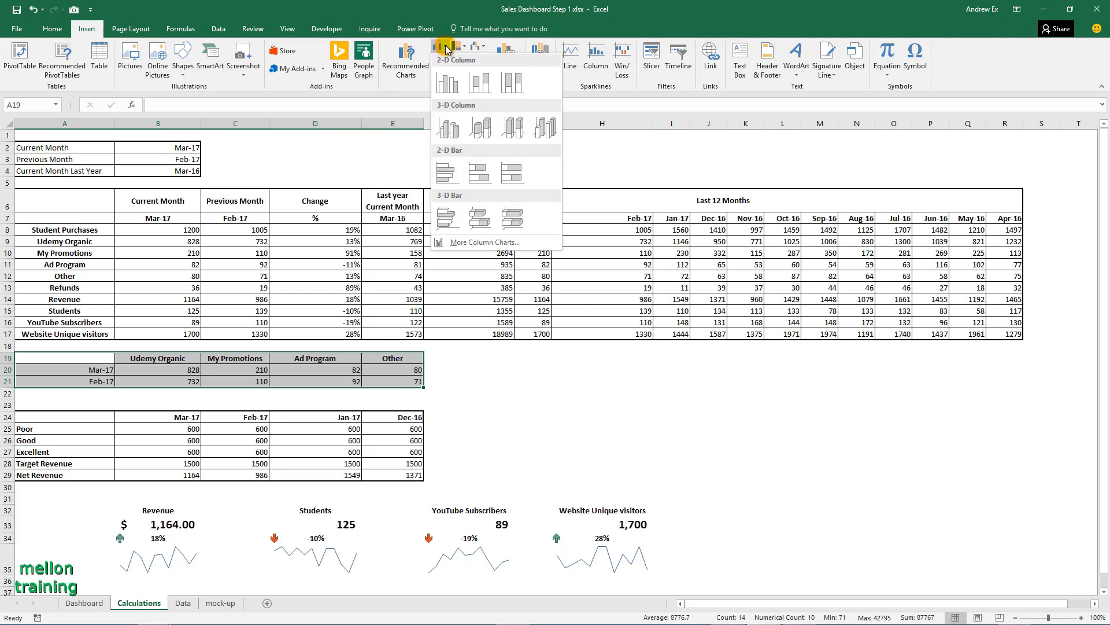
left_click(486, 79)
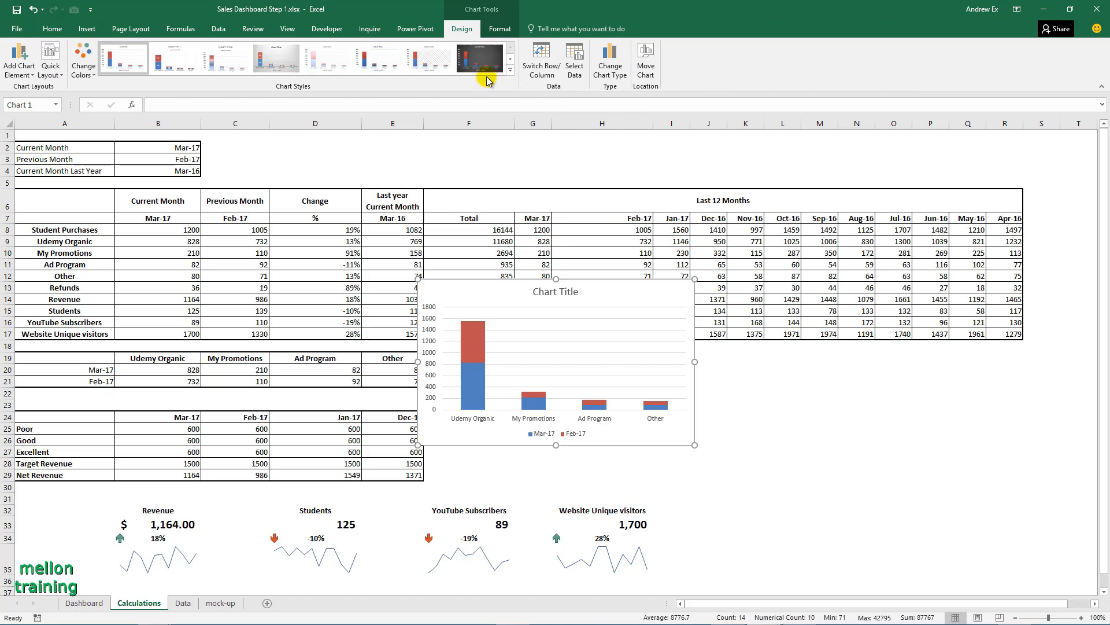
left_click(547, 68)
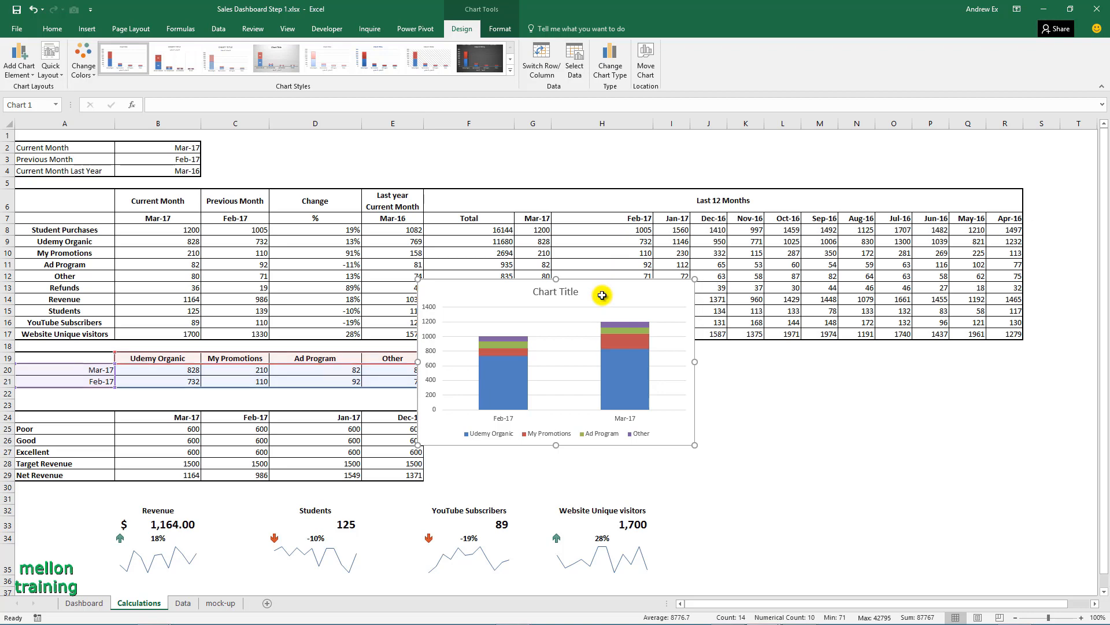
Move the revenue-source chart to the Dashboard below the Revenue and Students pictures, sized to their combined width and ending around row 23
key("ctrl+x")
left_click(87, 604)
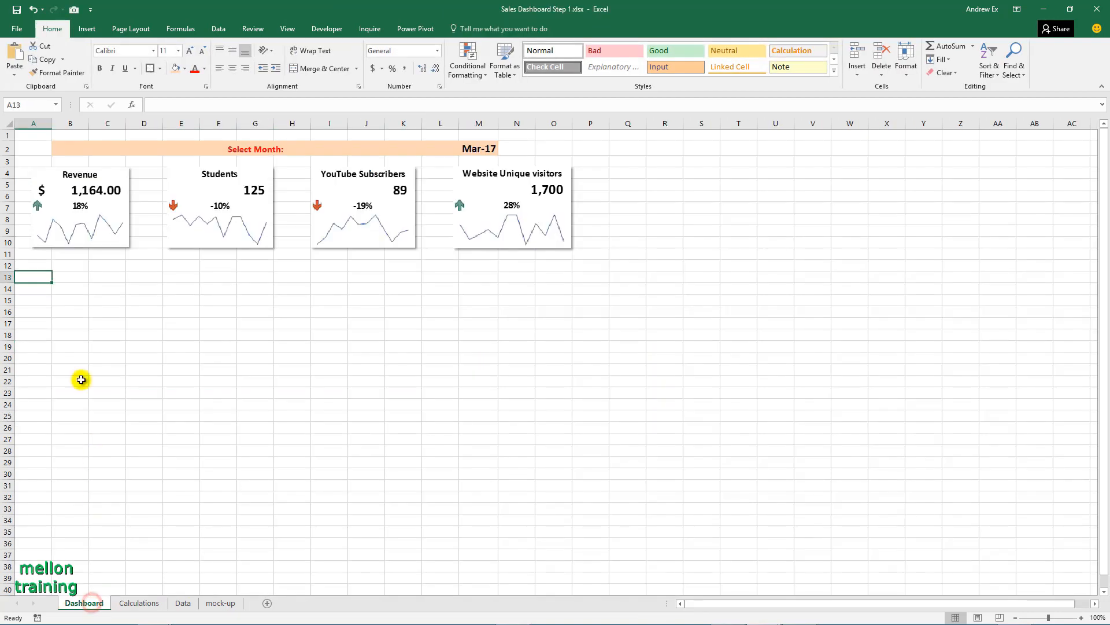
key("ctrl+v")
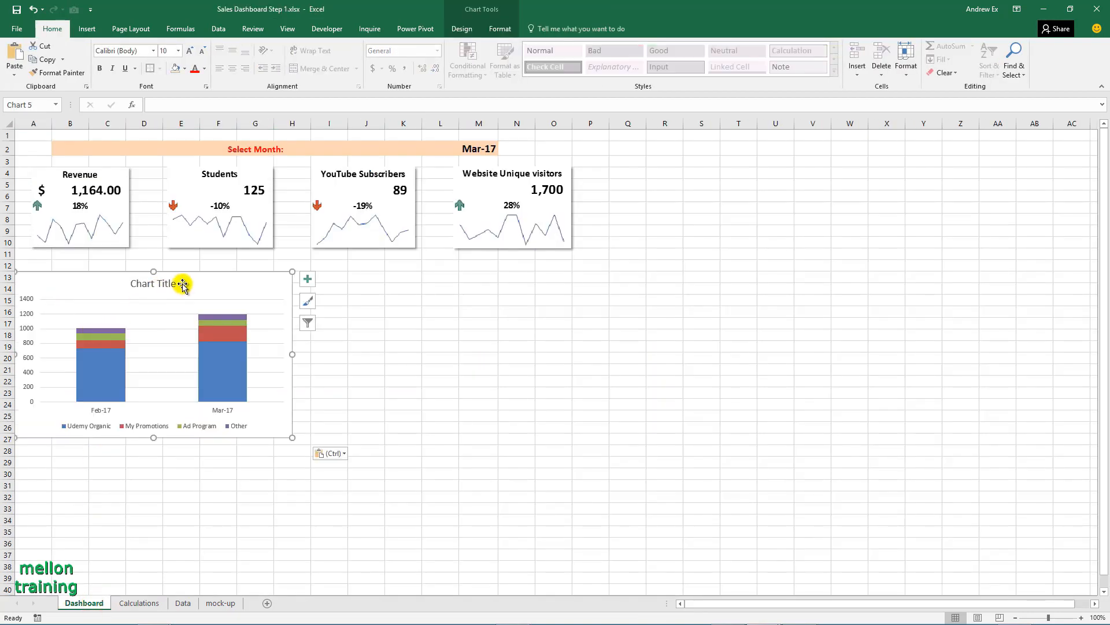
left_click_drag(200, 288, 215, 278)
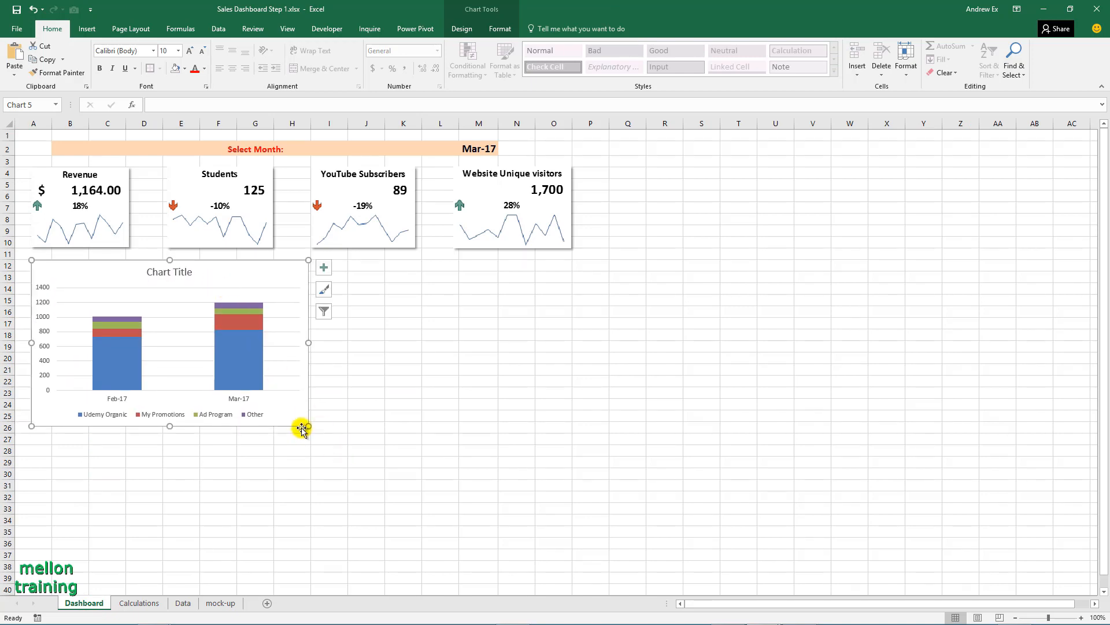
left_click_drag(311, 427, 273, 398)
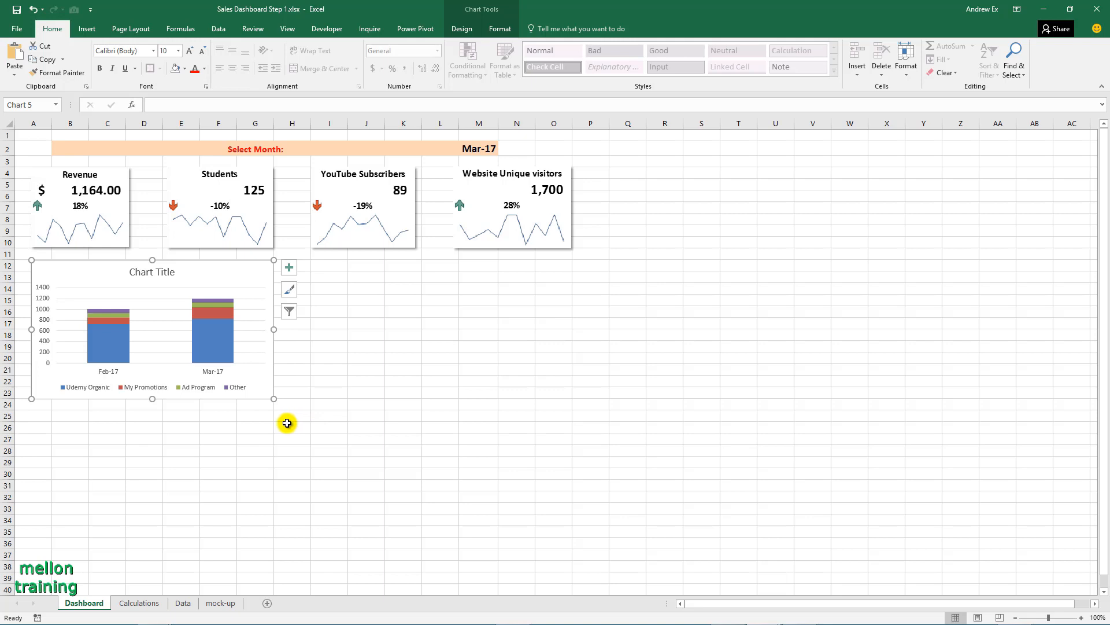
Delete the title and the horizontal gridlines from the stacked column chart on the Dashboard
left_click(166, 279)
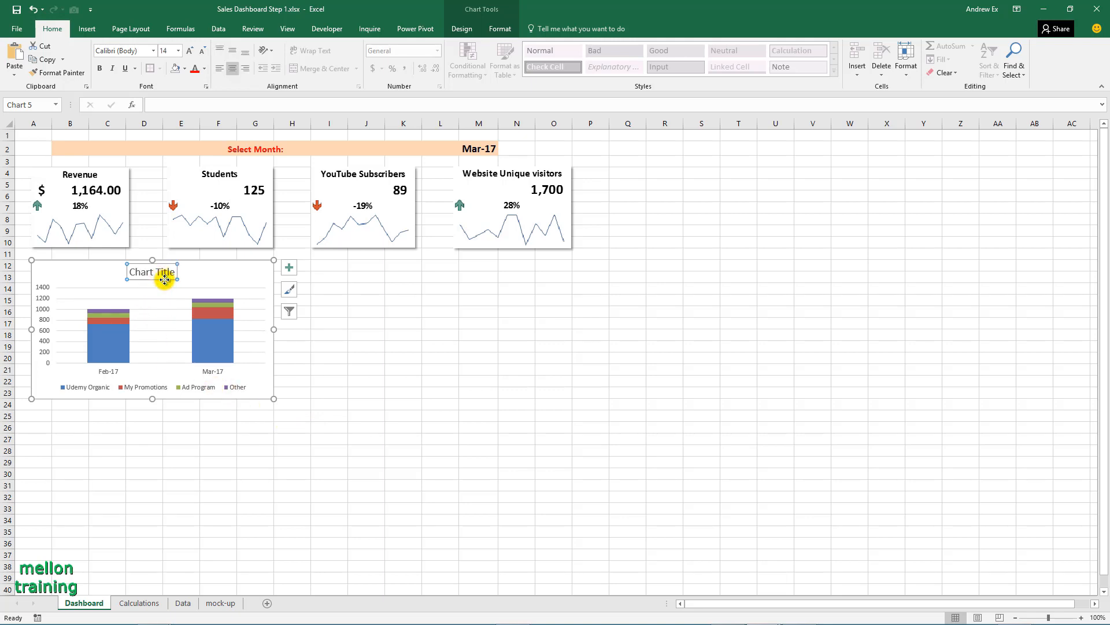
key("Delete")
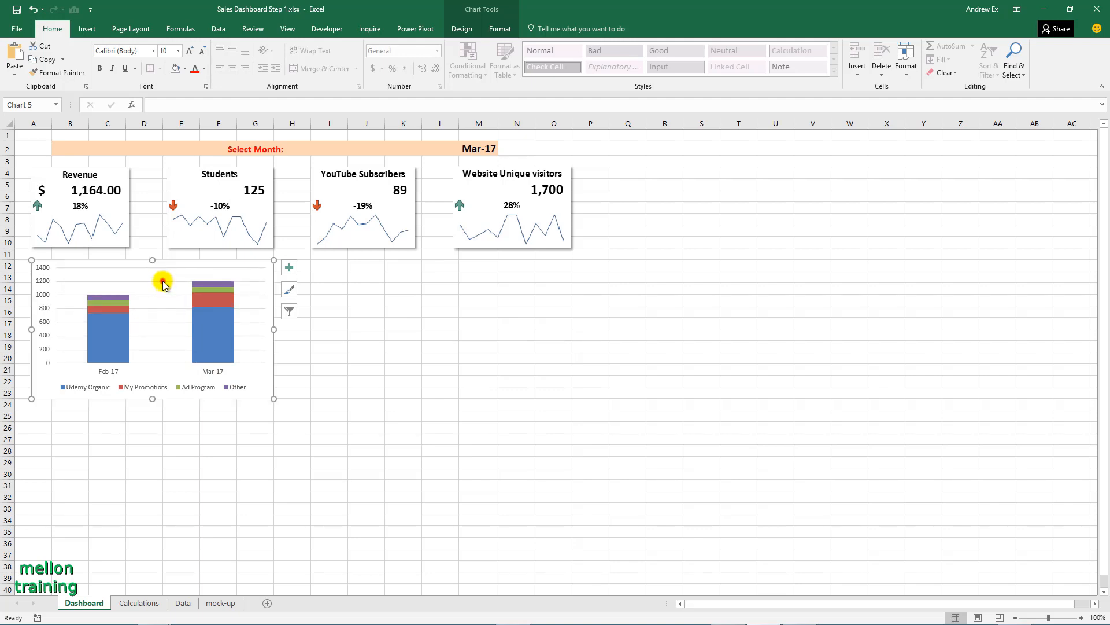
left_click(163, 284)
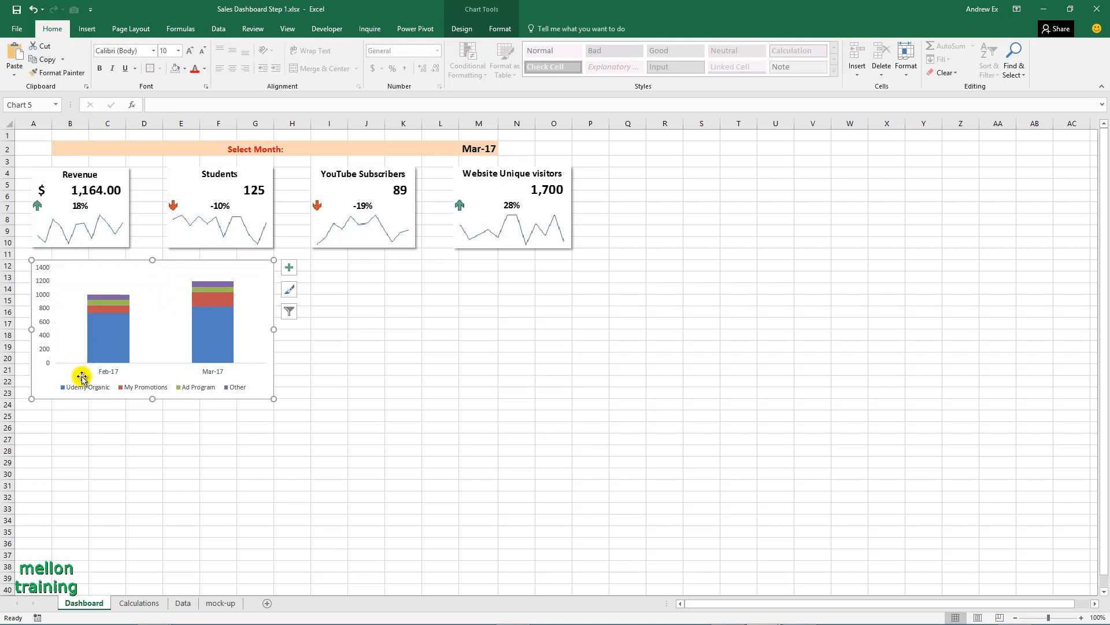
left_click(34, 415)
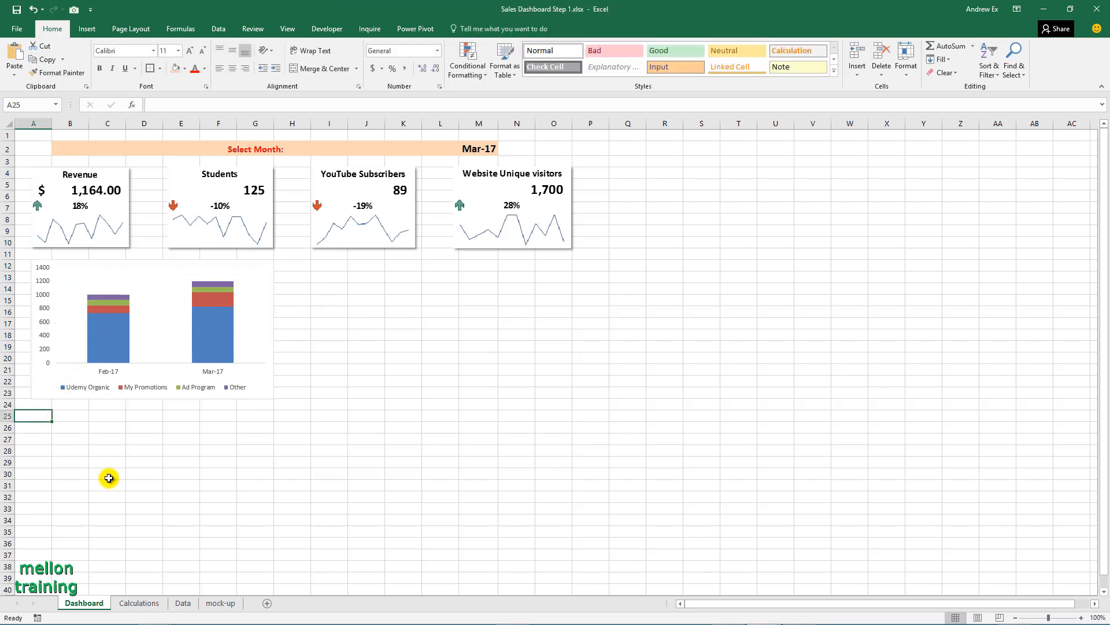
Insert a 2-D stacked column chart from Calculations A24:E29 and switch its rows and columns so the months form the categories
left_click(132, 599)
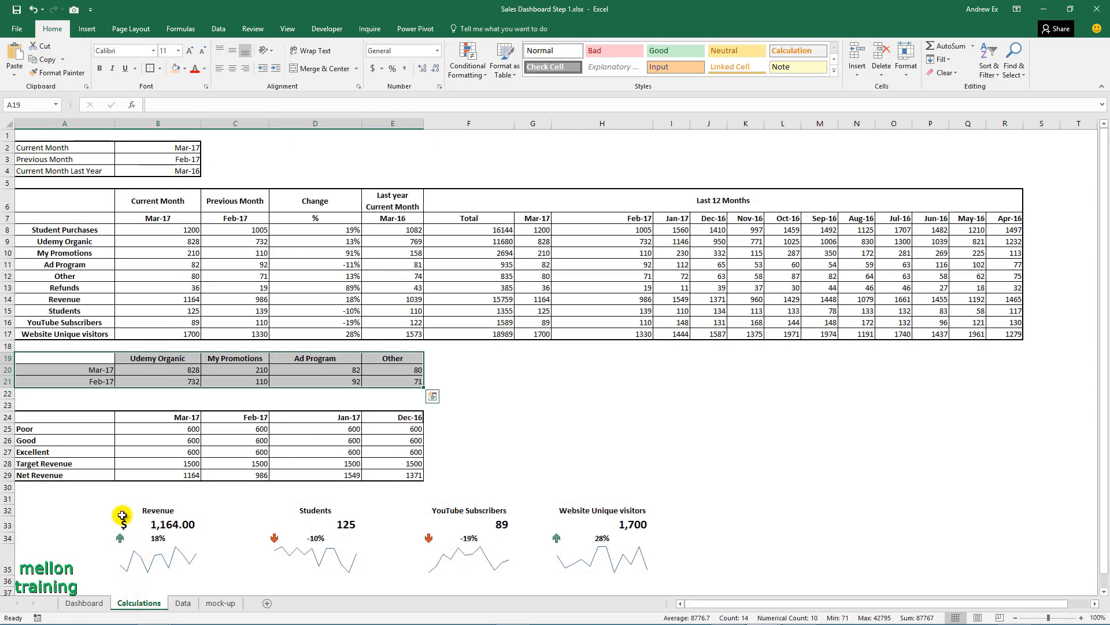
left_click_drag(45, 416, 382, 473)
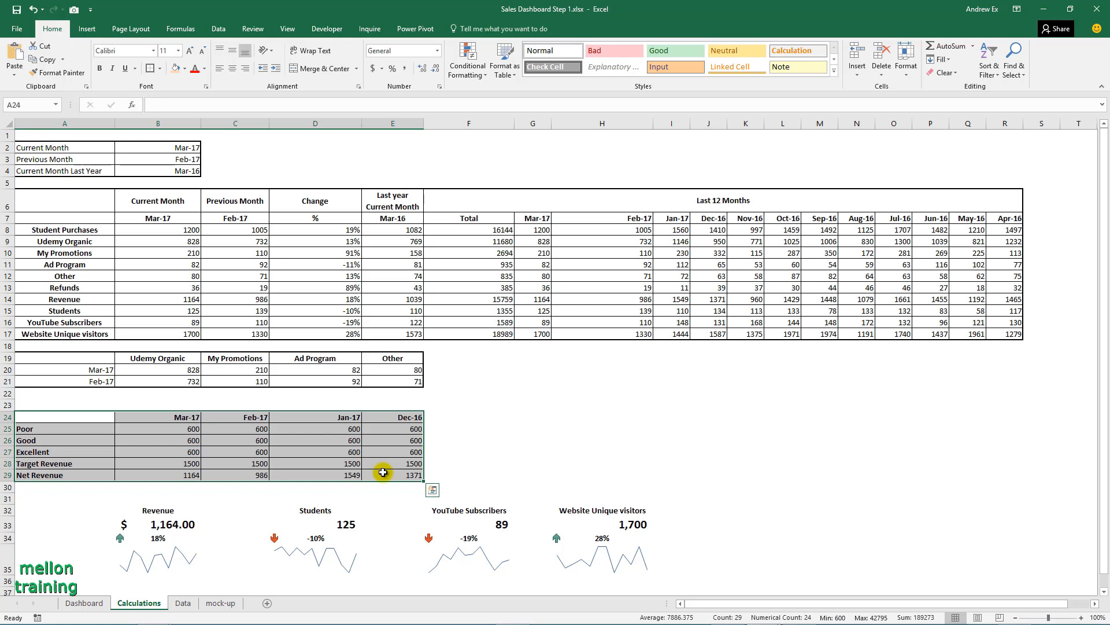
left_click(86, 29)
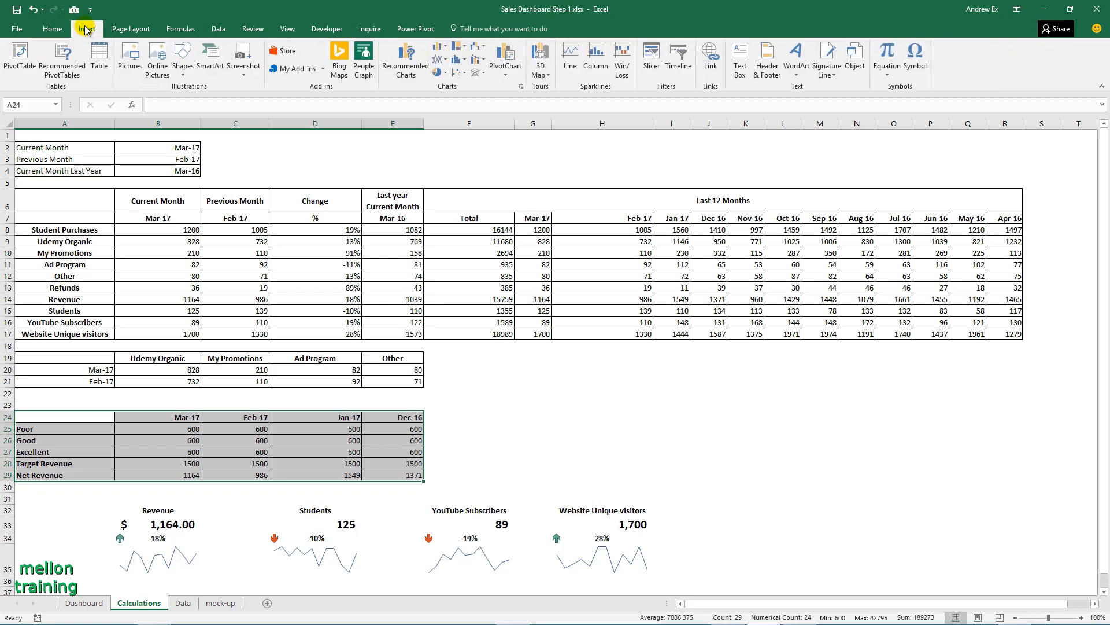
left_click(443, 50)
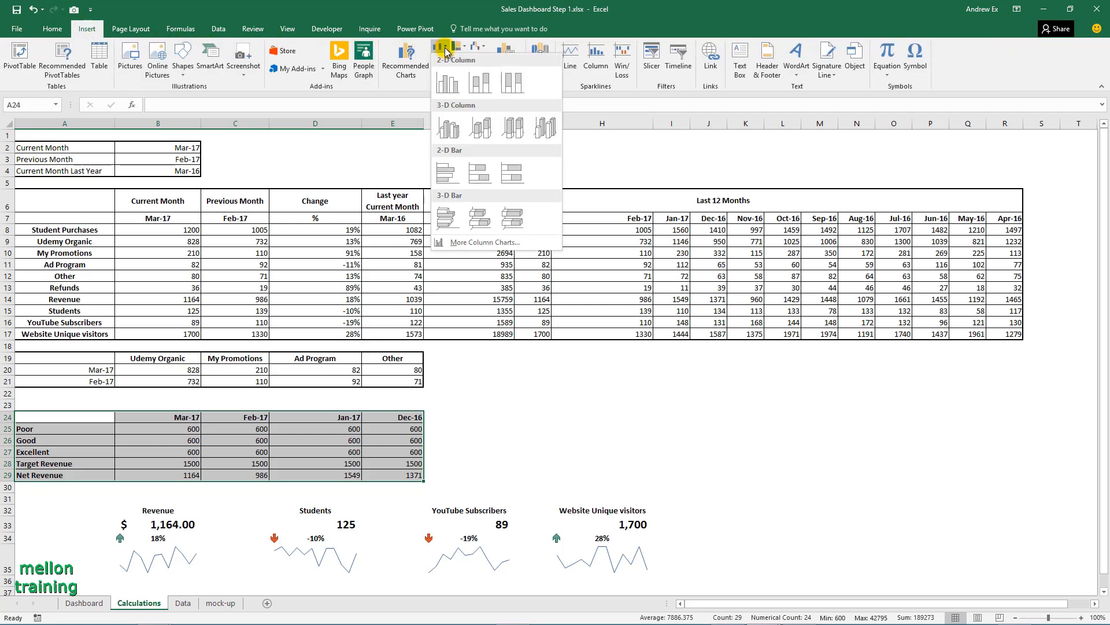
left_click(480, 83)
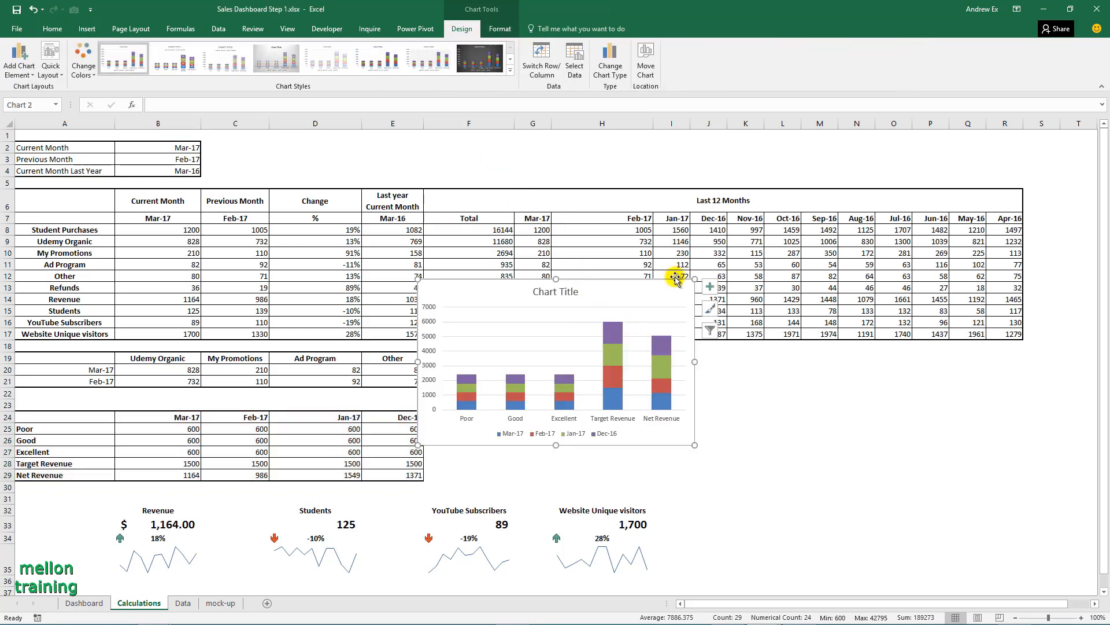
left_click(544, 69)
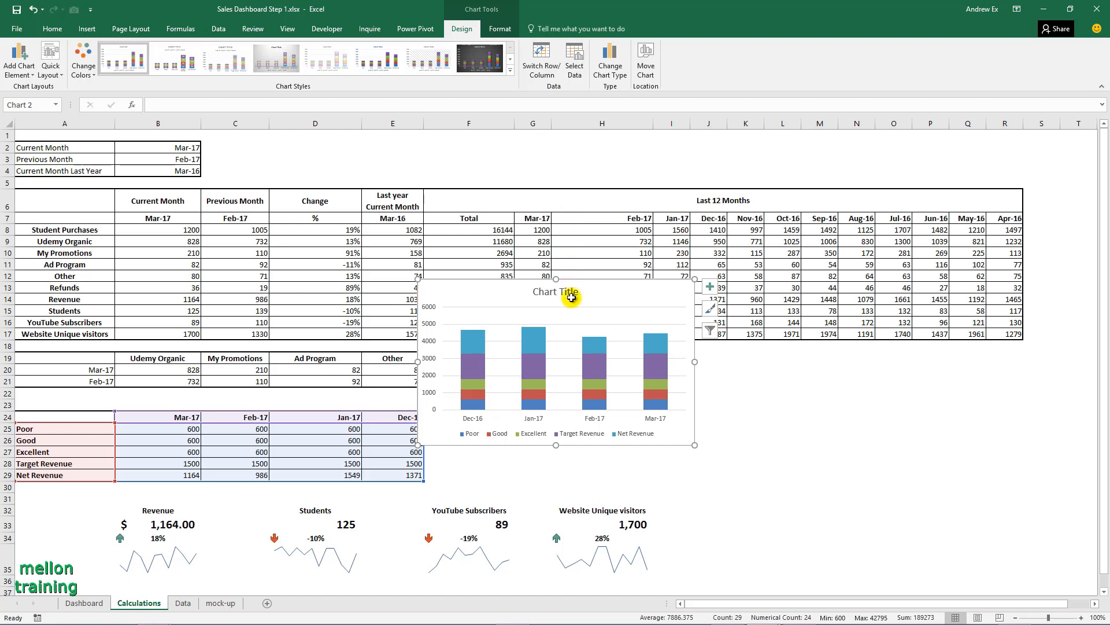
Give the Poor series in the new stacked column chart a solid dark grey fill
left_click(477, 409)
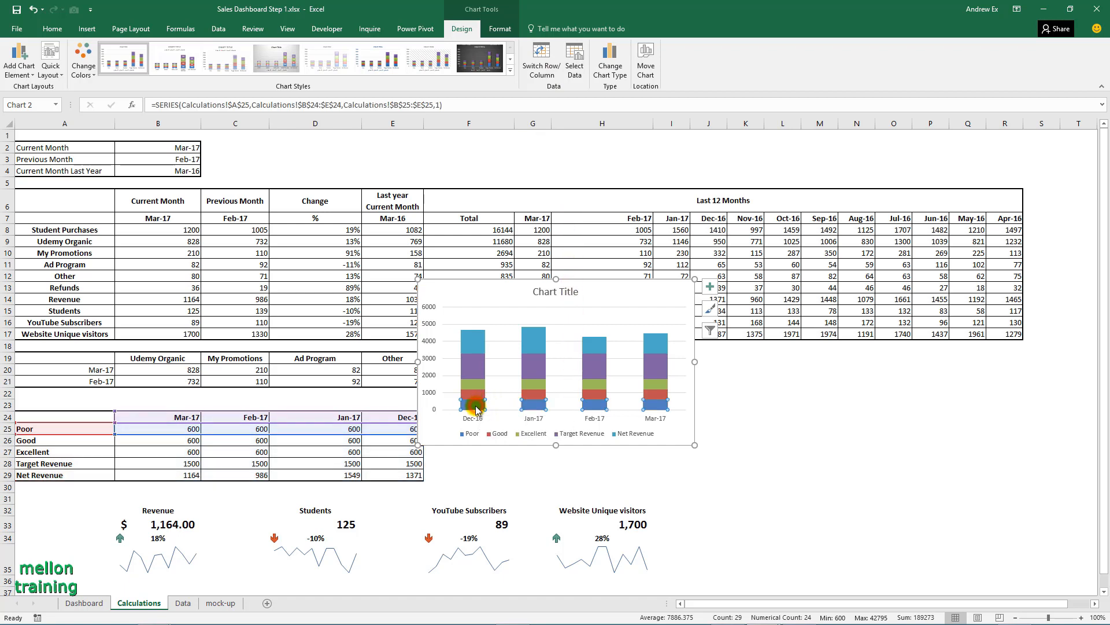
right_click(476, 409)
left_click(535, 513)
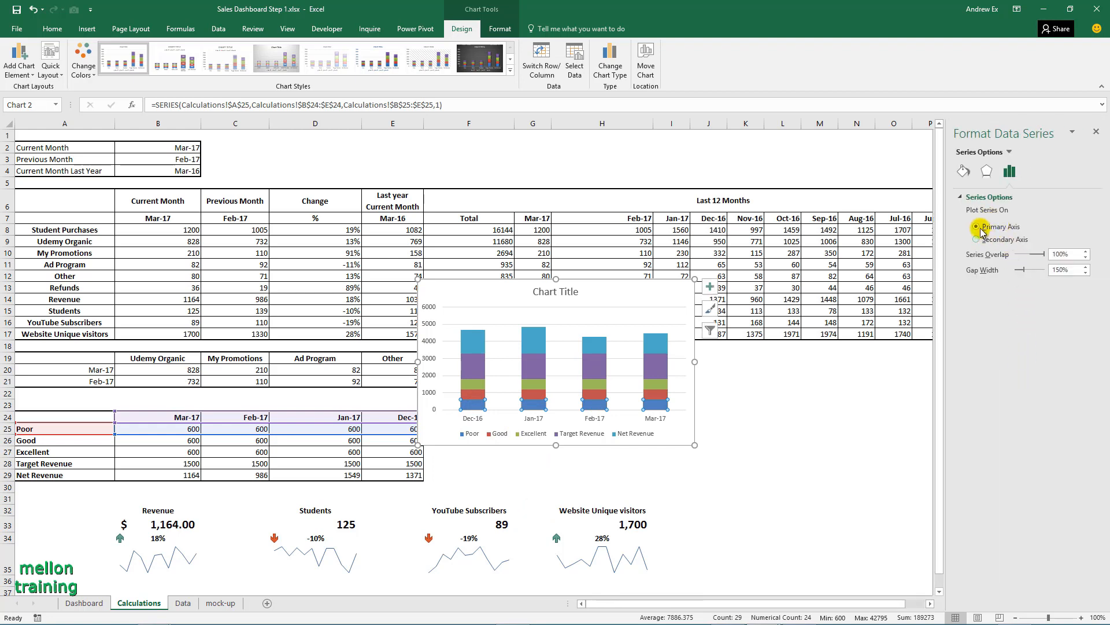
left_click(964, 171)
left_click(968, 199)
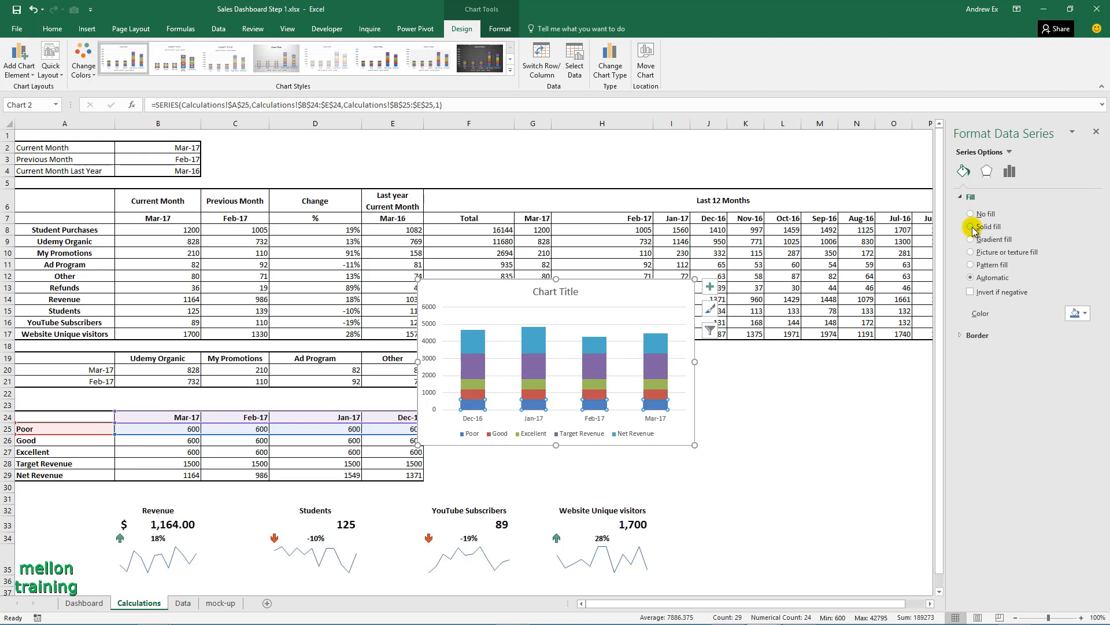
left_click(972, 227)
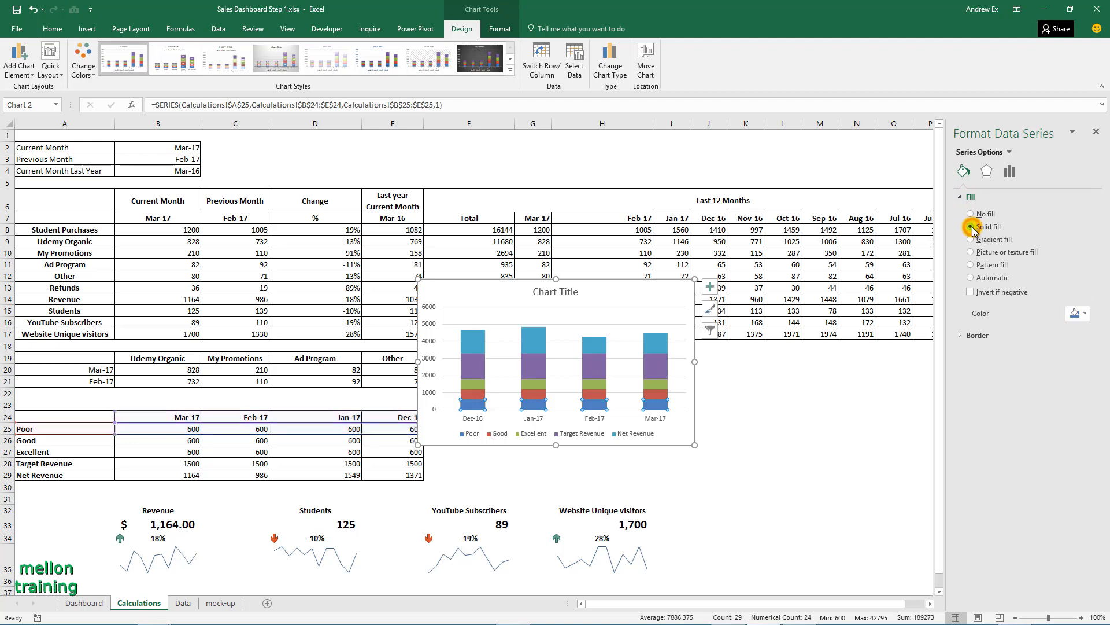
left_click(1084, 313)
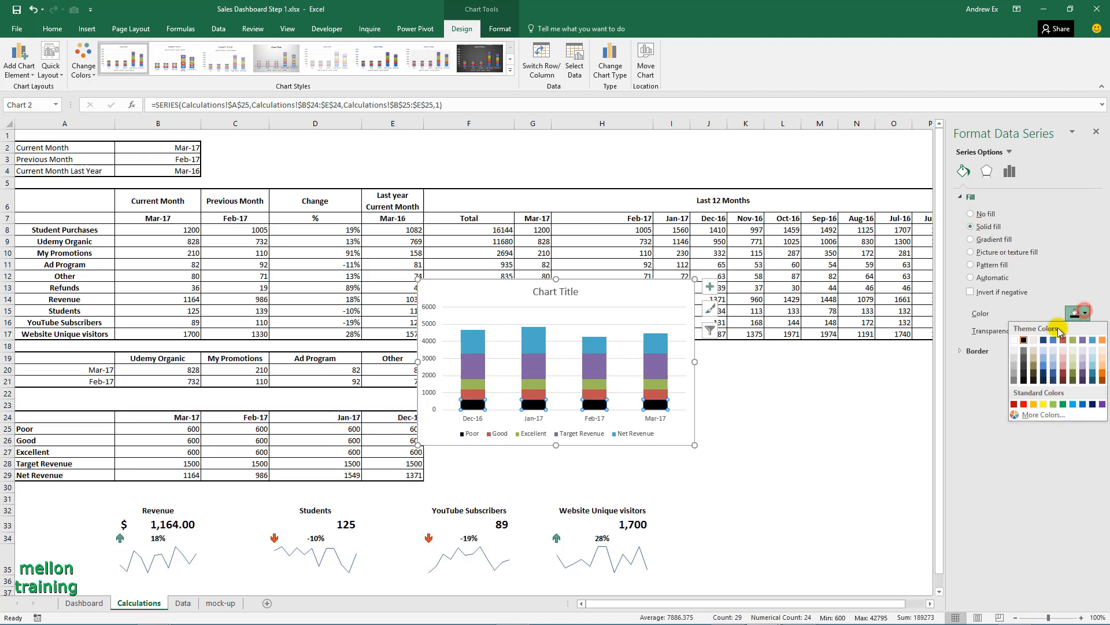
left_click(1015, 380)
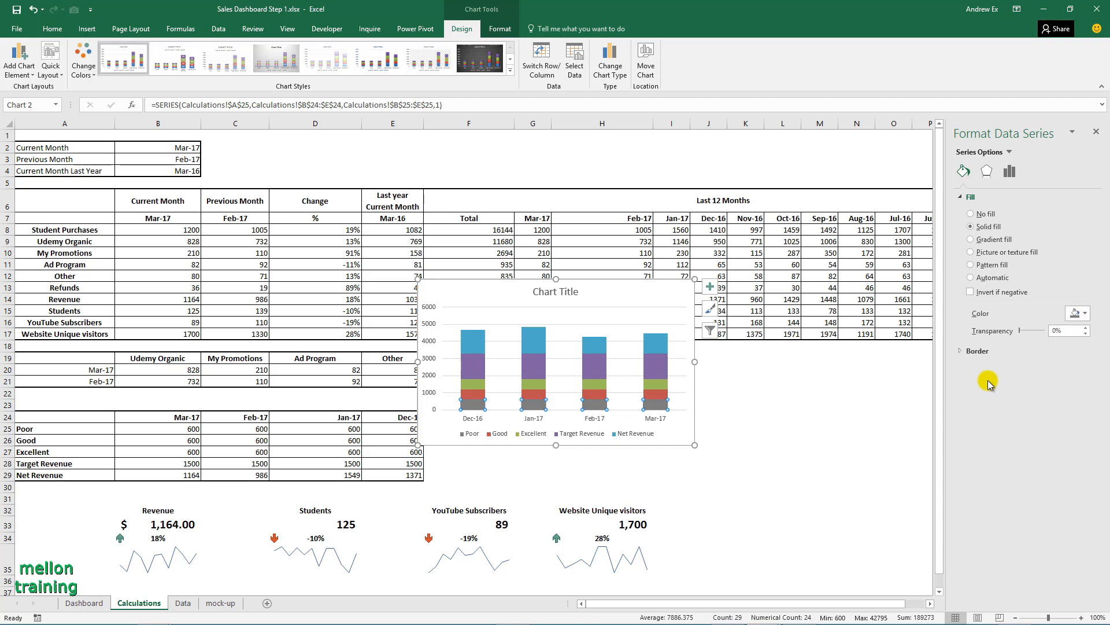
Give the Good series a solid medium grey fill, lighter than the Poor series
left_click(475, 396)
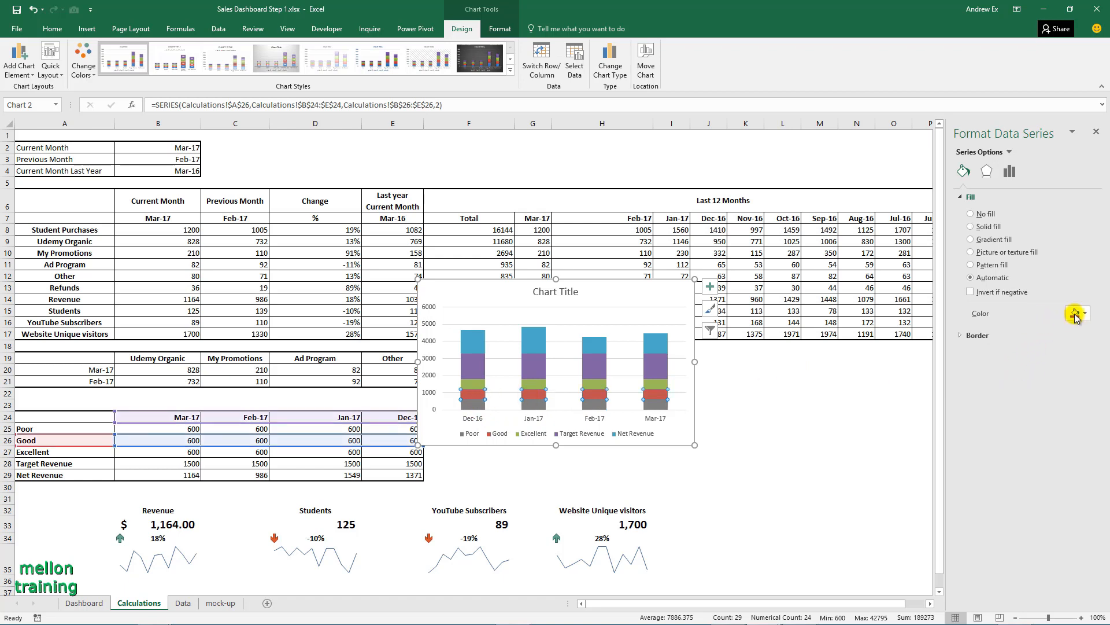
left_click(981, 227)
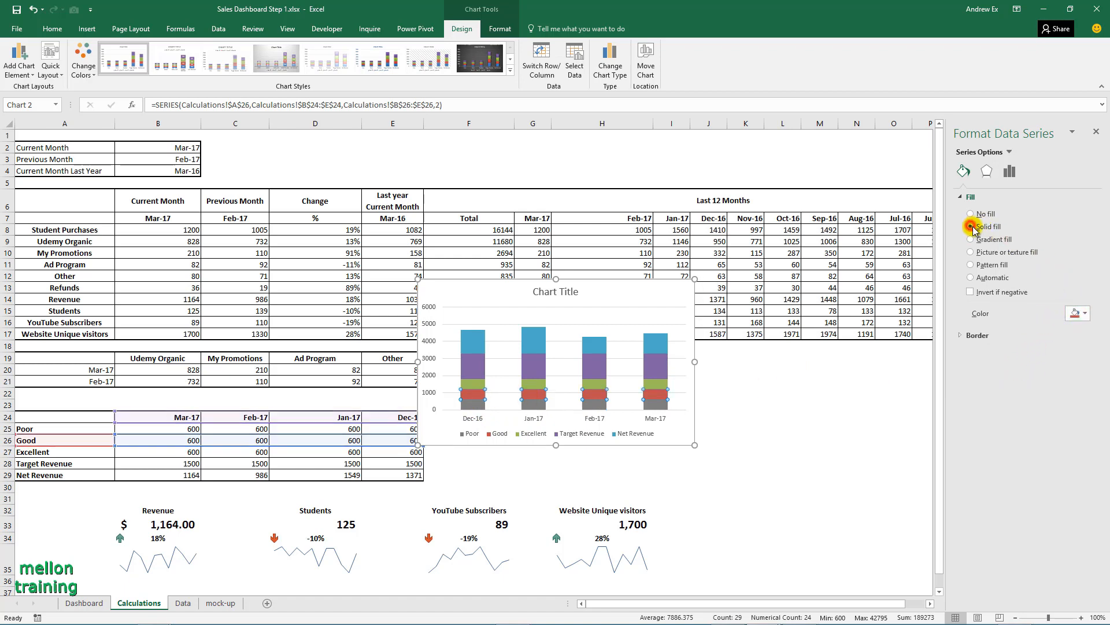
left_click(1087, 314)
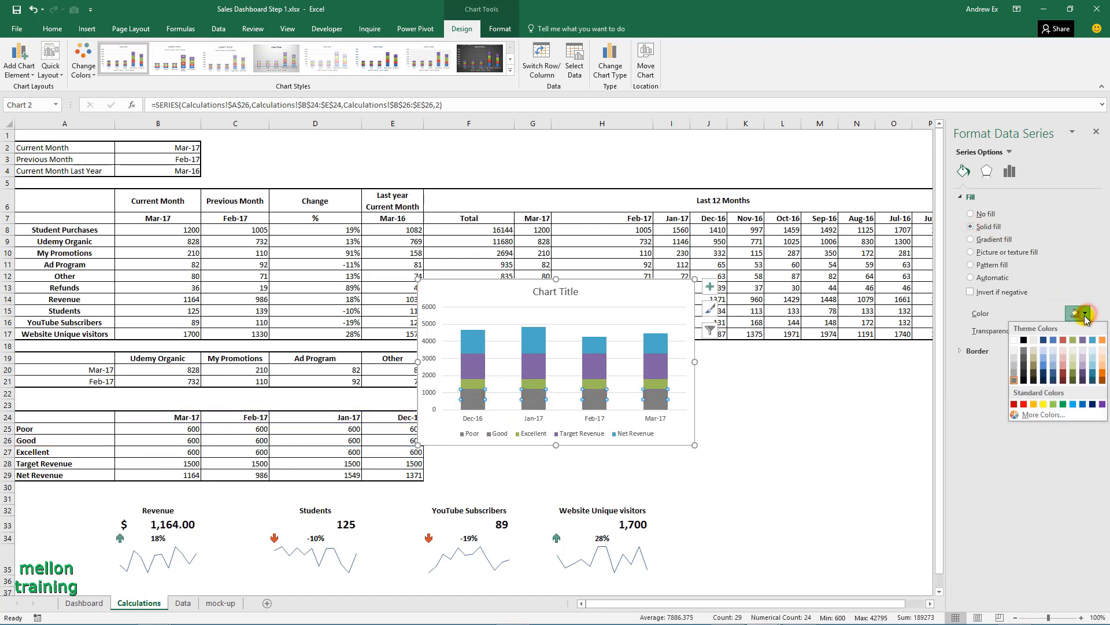
left_click(1015, 370)
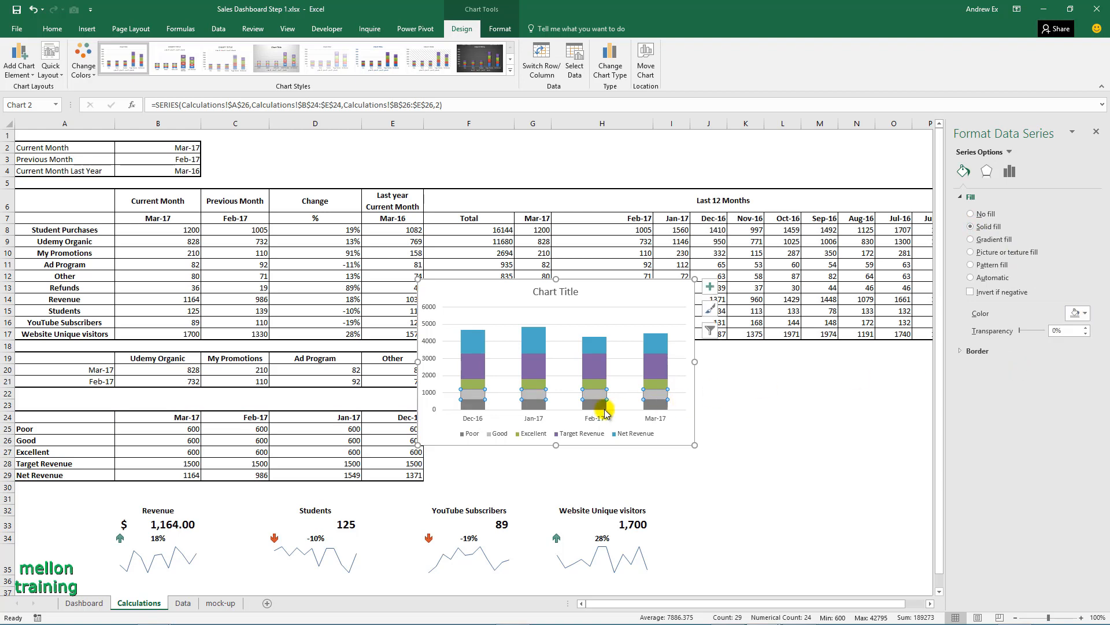
Give the Excellent series a solid light grey fill, lighter than the Good series
left_click(475, 387)
left_click(972, 227)
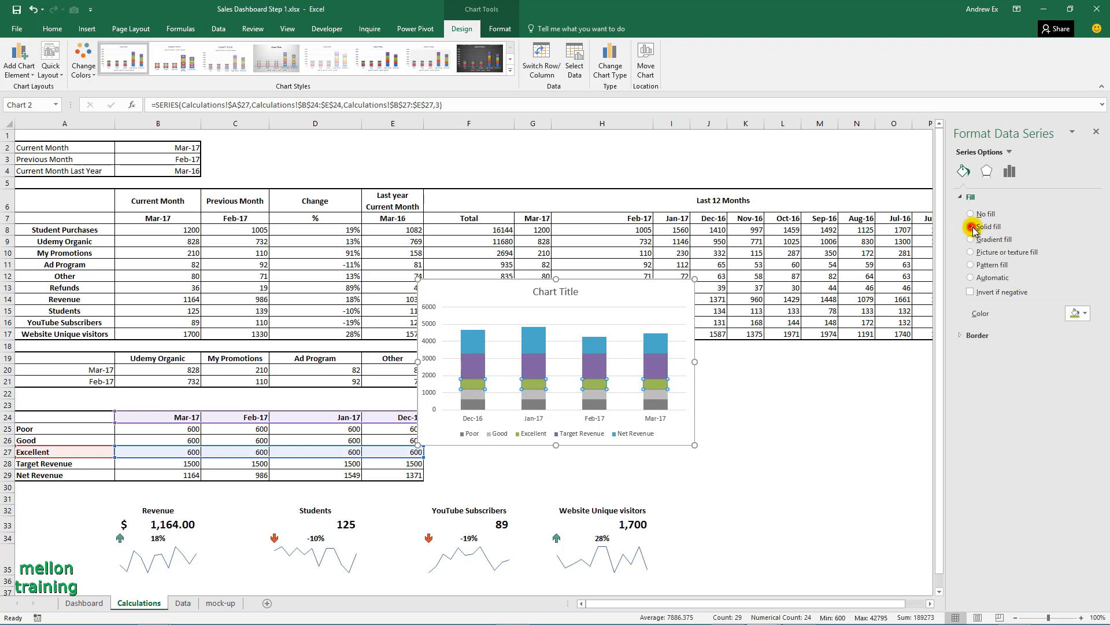
left_click(1080, 313)
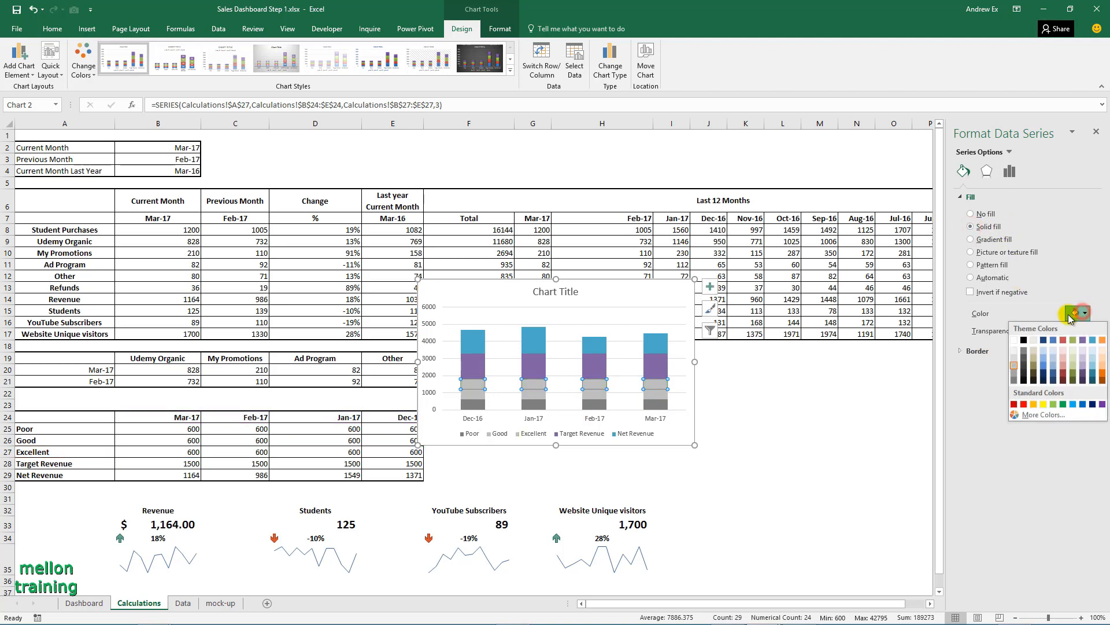
left_click(1014, 359)
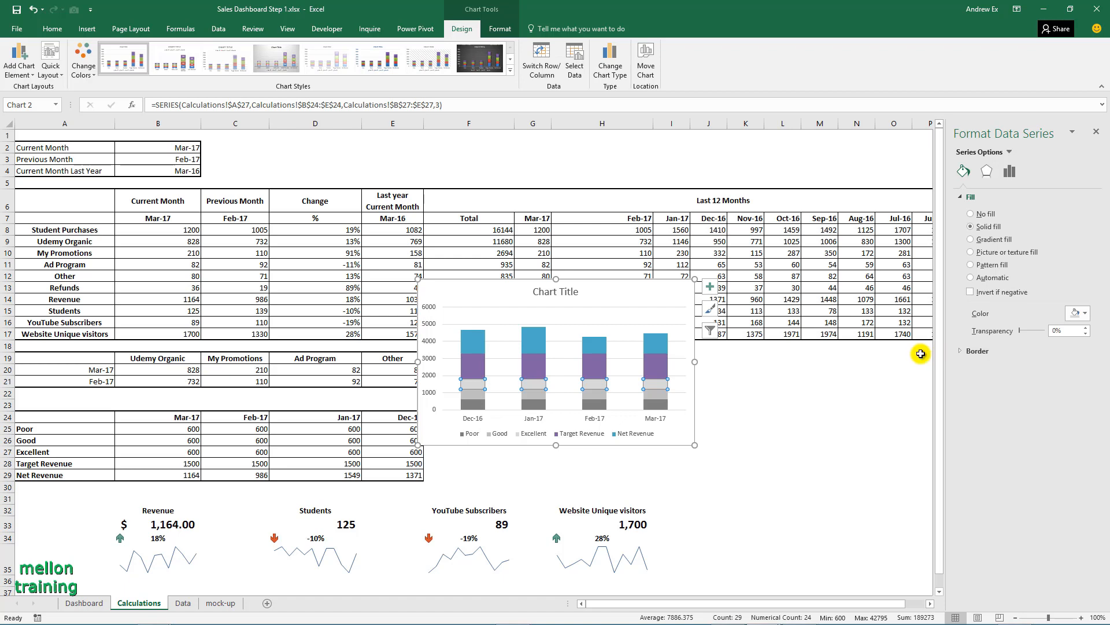
Plot the Net Revenue series on the secondary axis and set its gap width to 500%
left_click(593, 344)
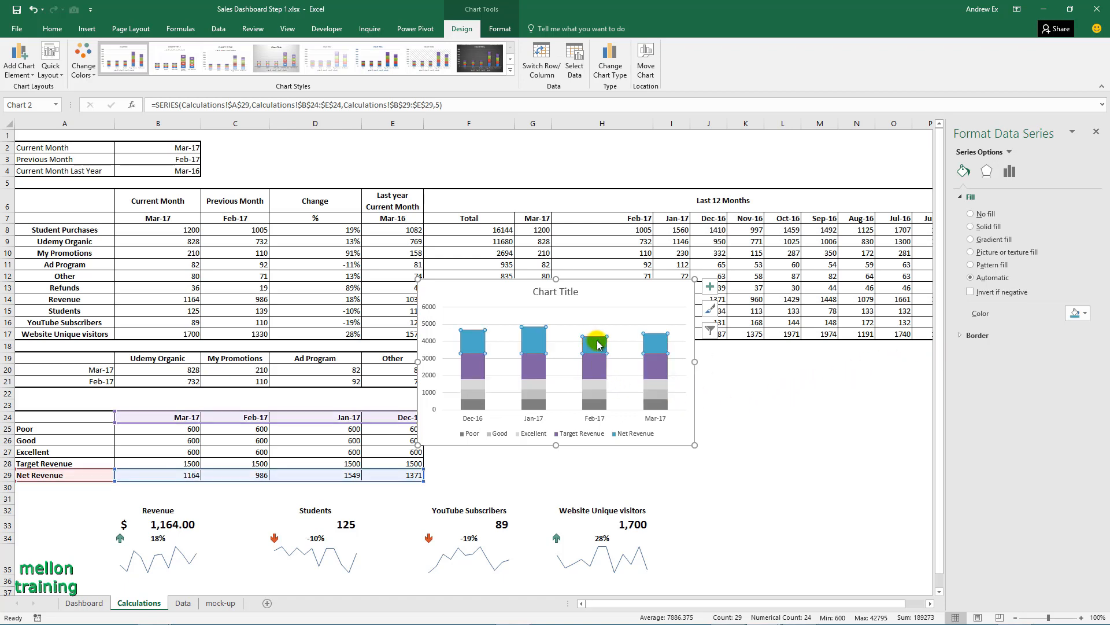
left_click(1015, 173)
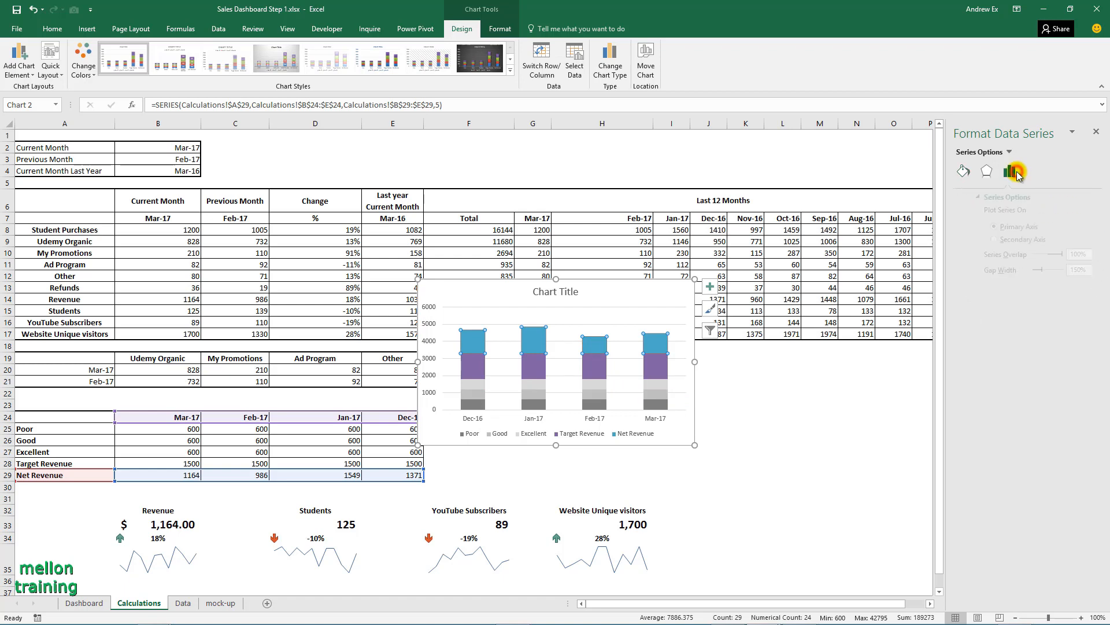
left_click(977, 240)
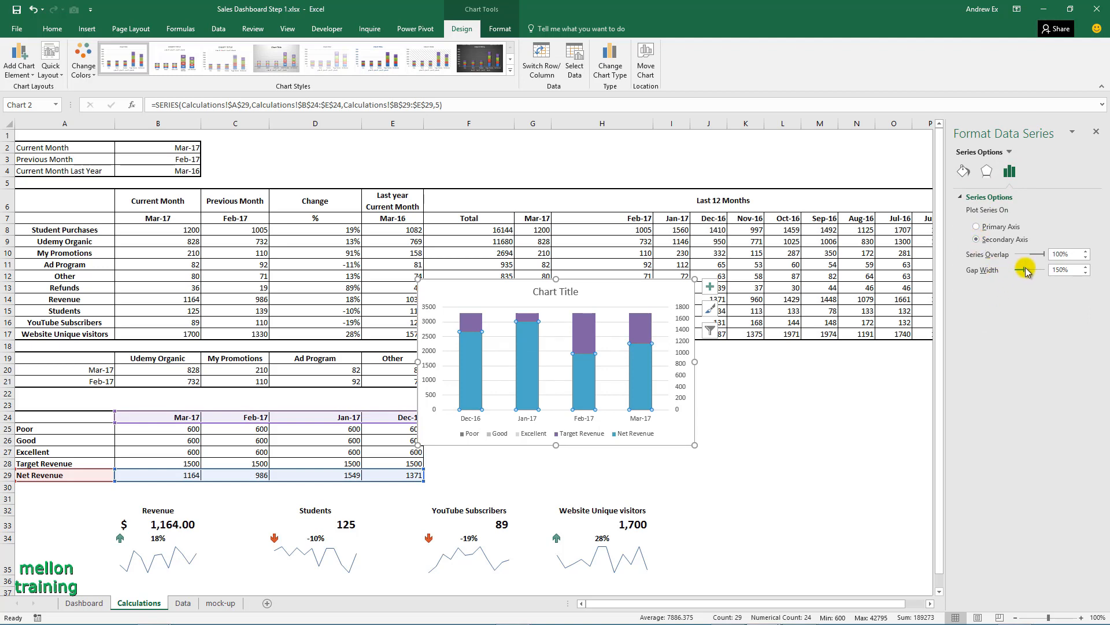
left_click_drag(1024, 272, 1012, 315)
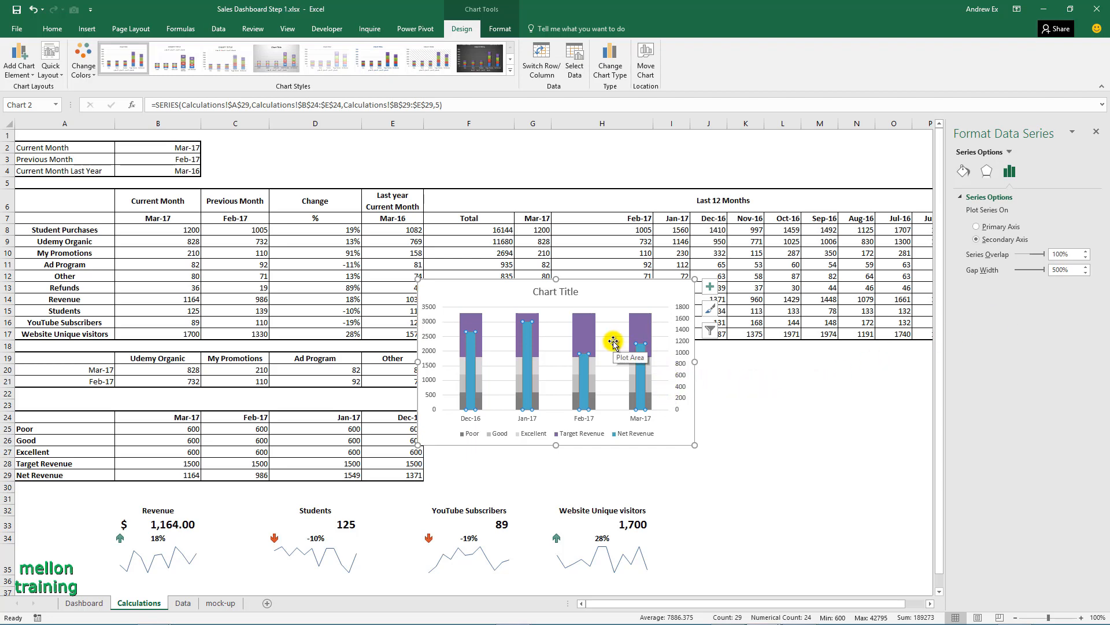
Change the Target Revenue series' chart type to Line with Markers, keeping it on the primary axis
right_click(591, 330)
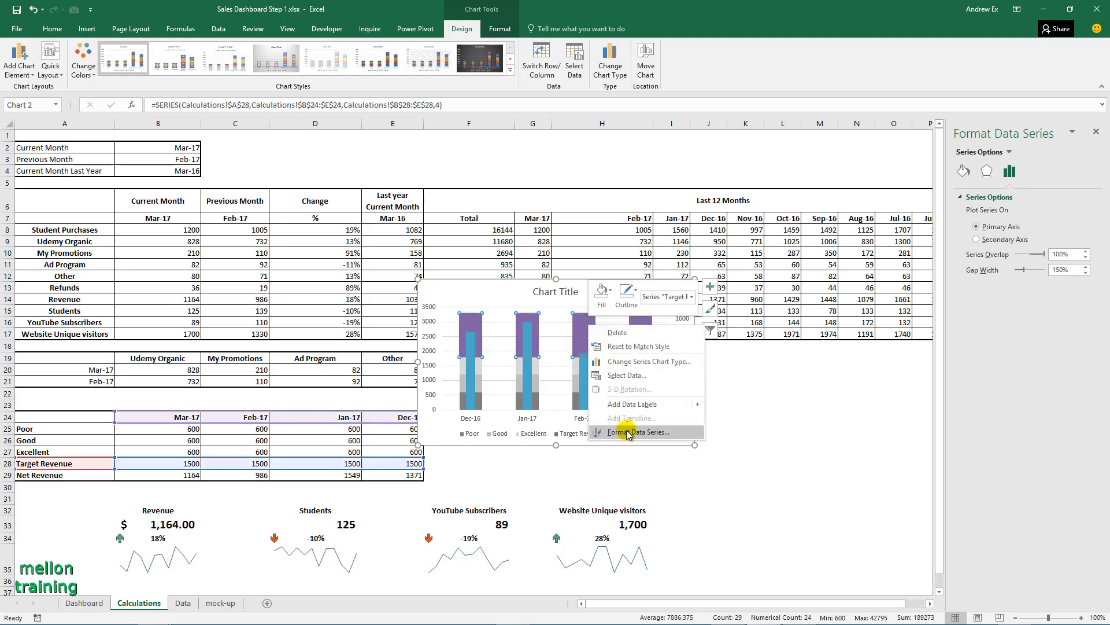
left_click(665, 361)
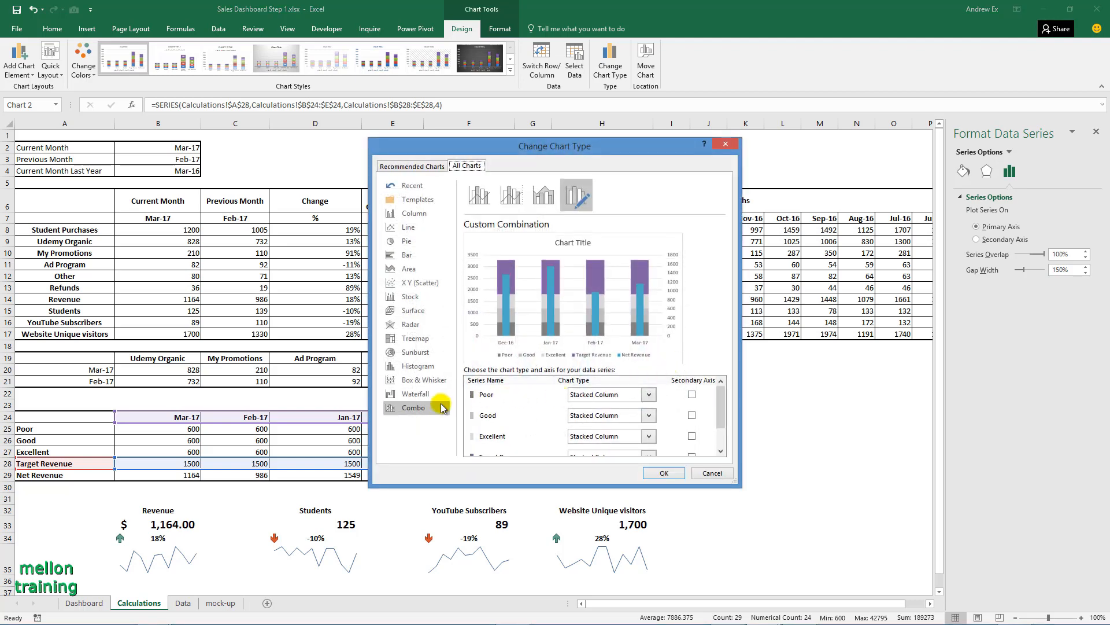
left_click_drag(722, 428, 722, 438)
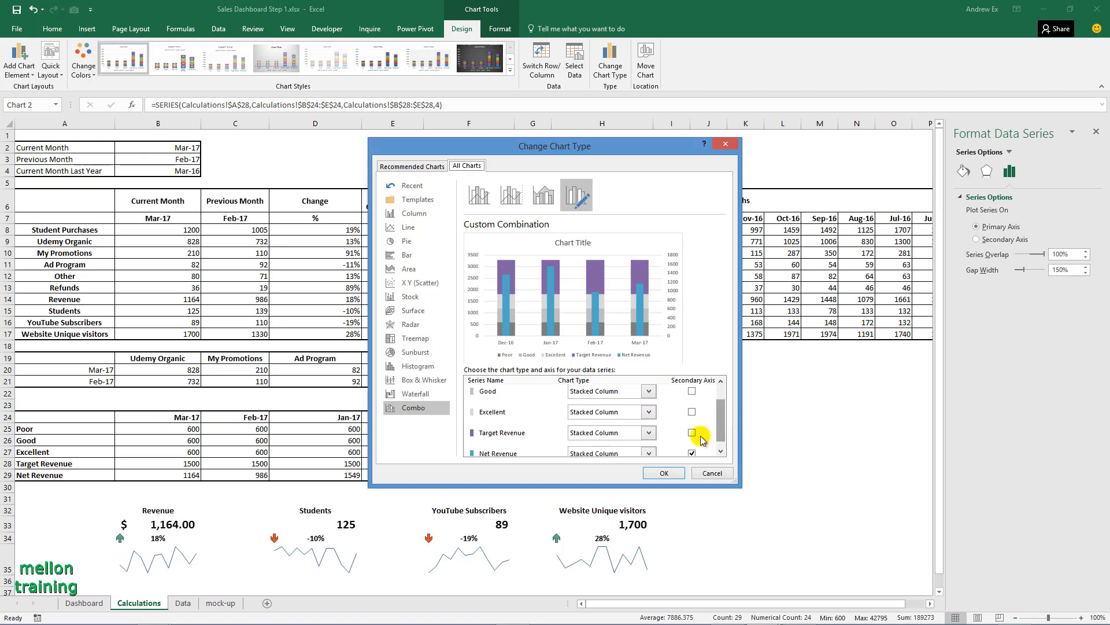
left_click(651, 433)
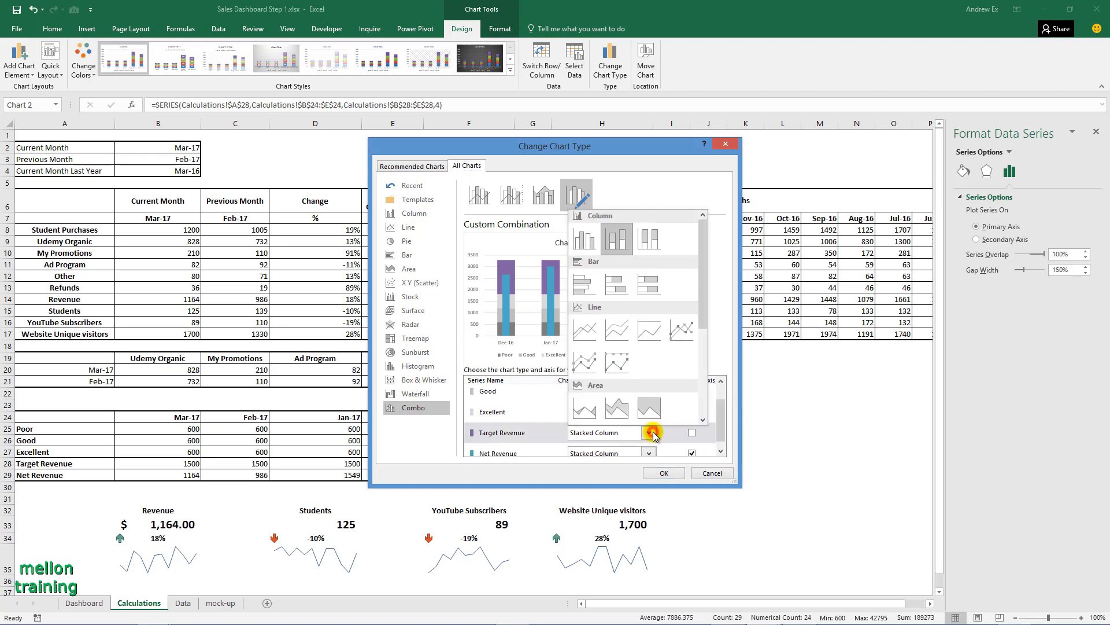
left_click(681, 334)
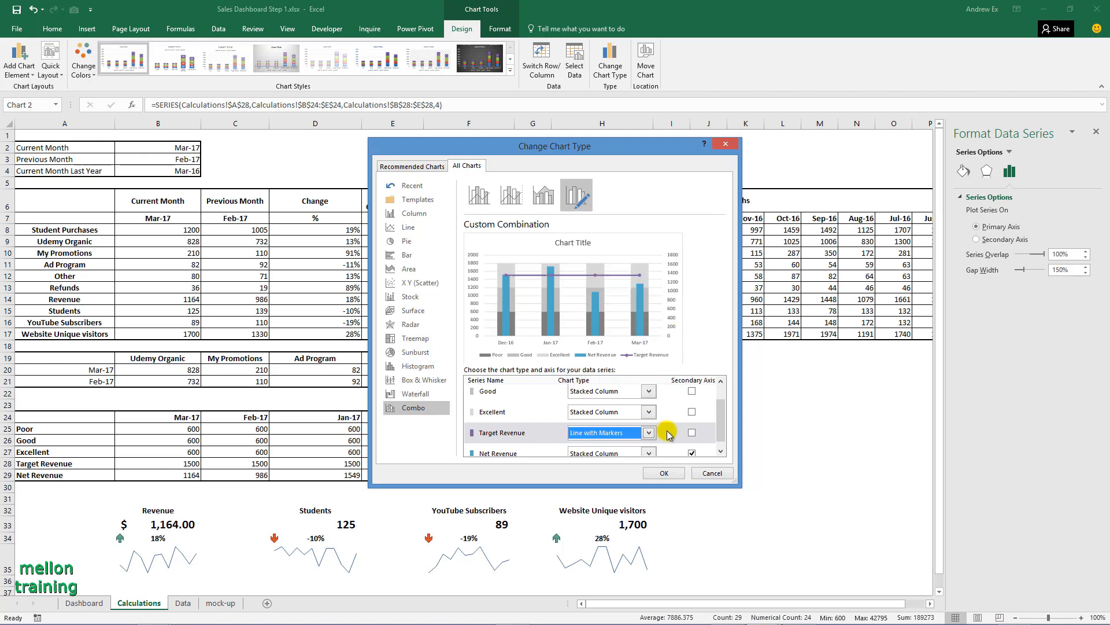
left_click(664, 473)
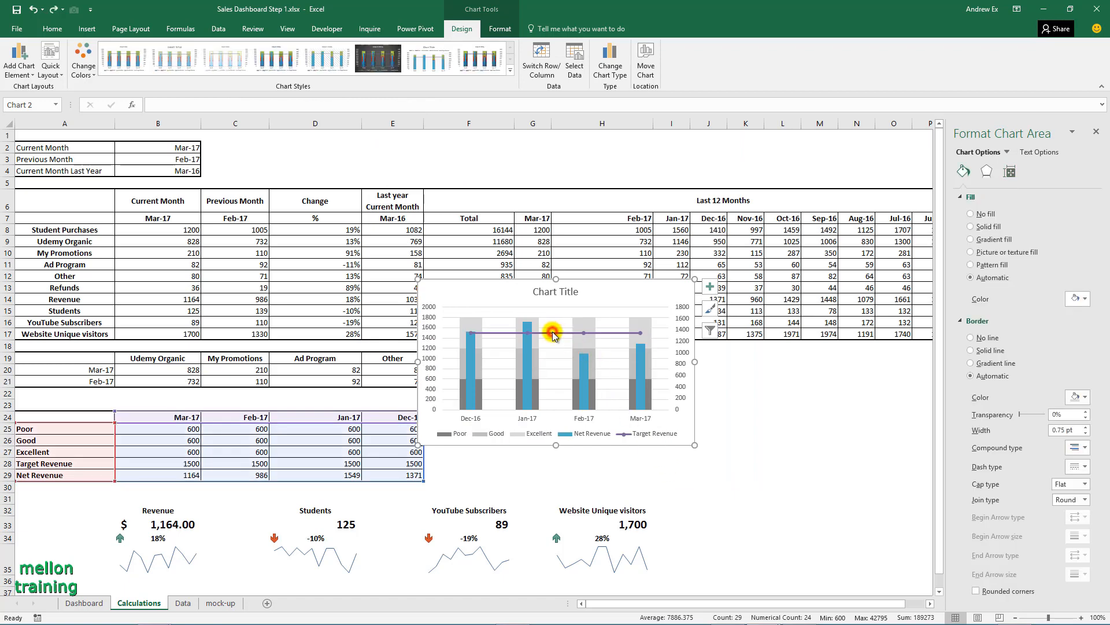
Remove the Target Revenue series' connecting line and give its markers a solid black fill with no border
left_click(553, 333)
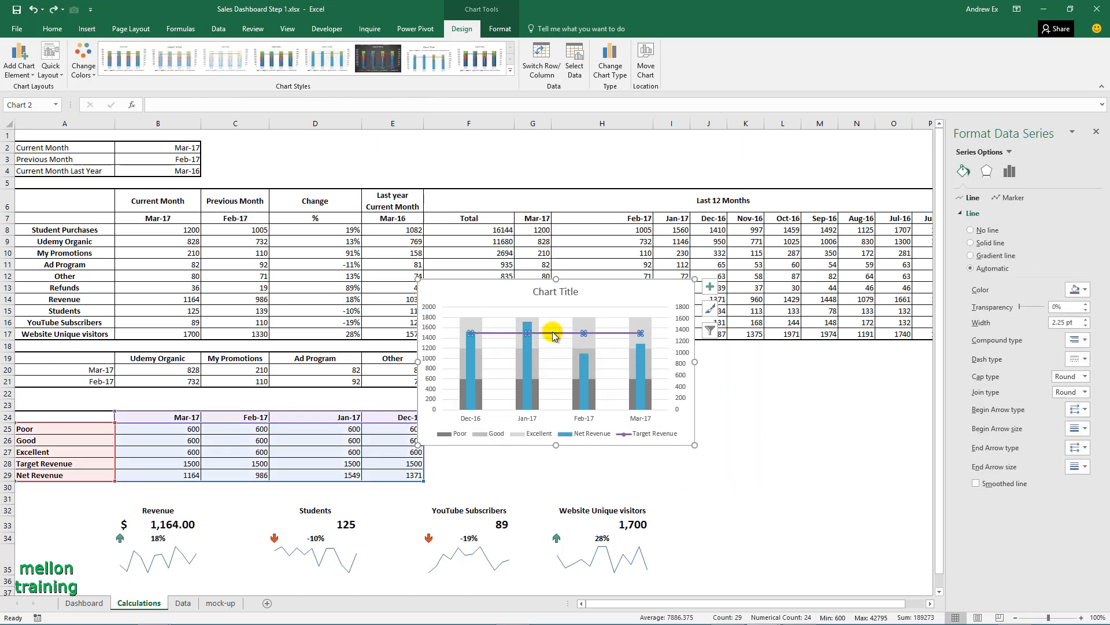
left_click(971, 230)
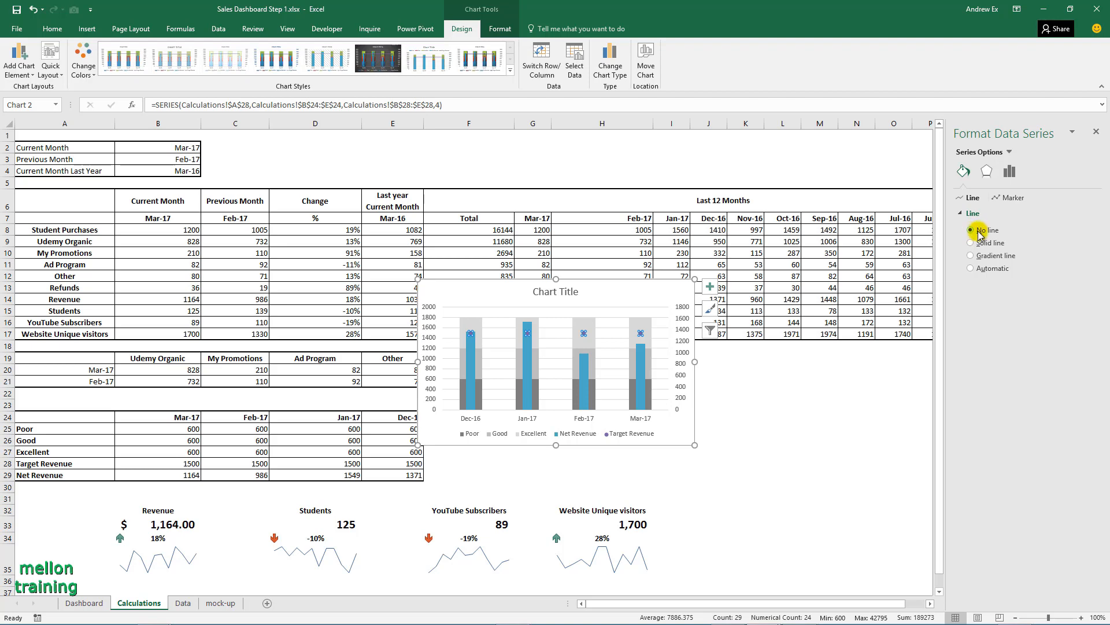
left_click(1004, 198)
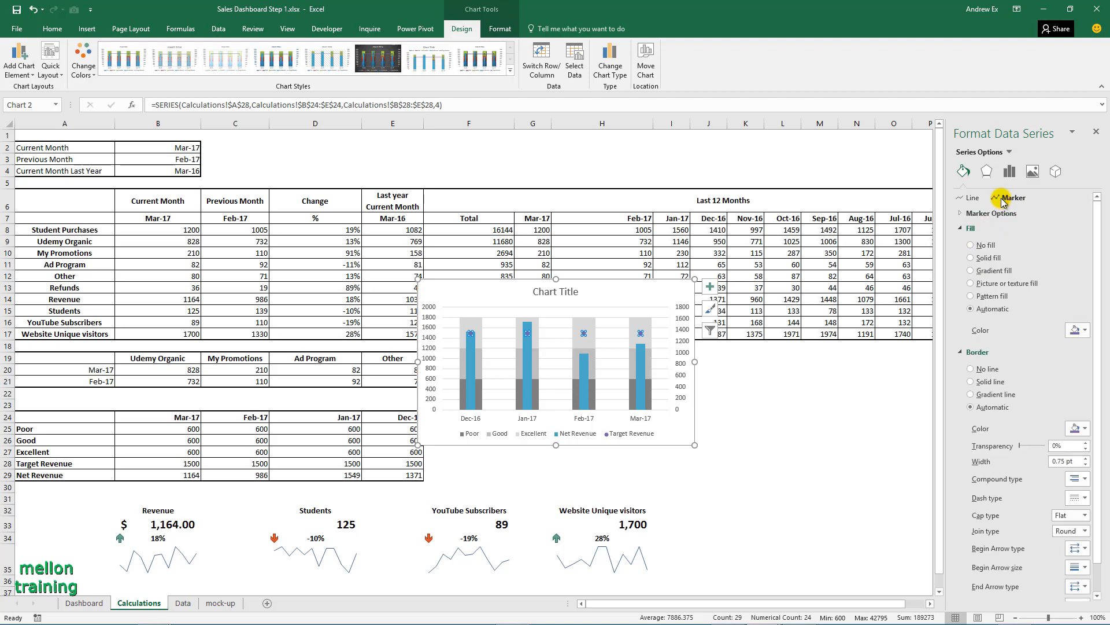
left_click(973, 258)
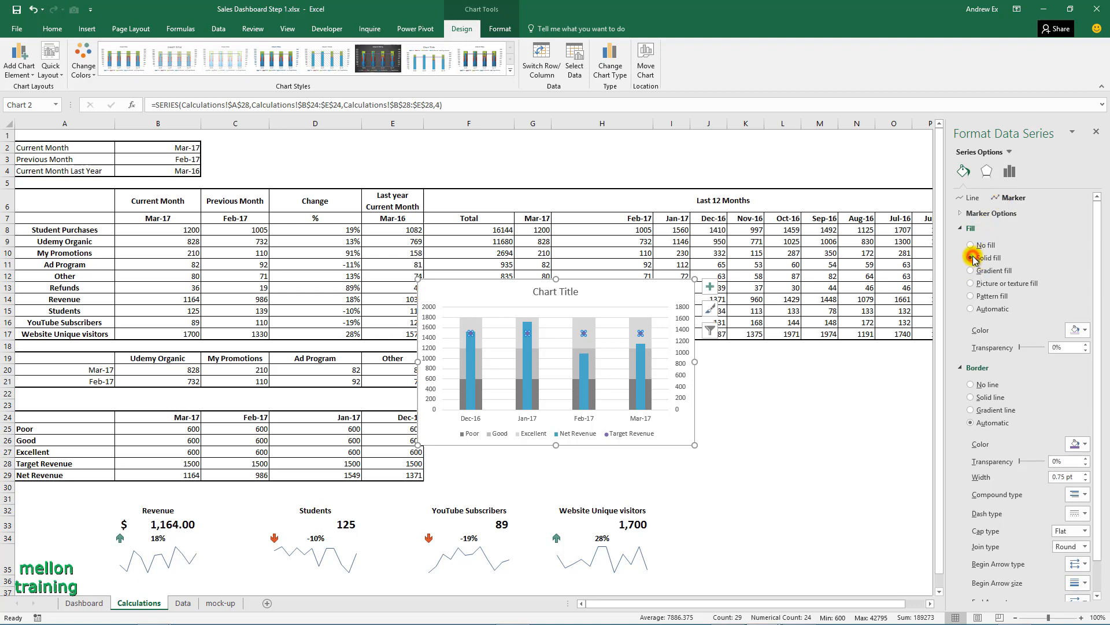
left_click(1086, 329)
left_click(1024, 356)
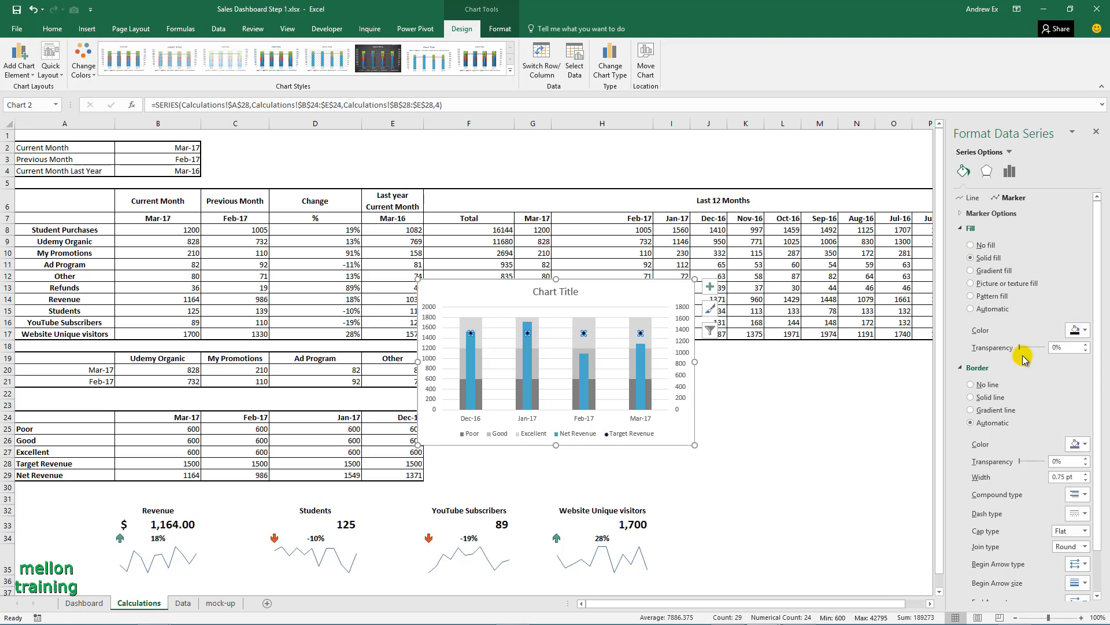
left_click(972, 387)
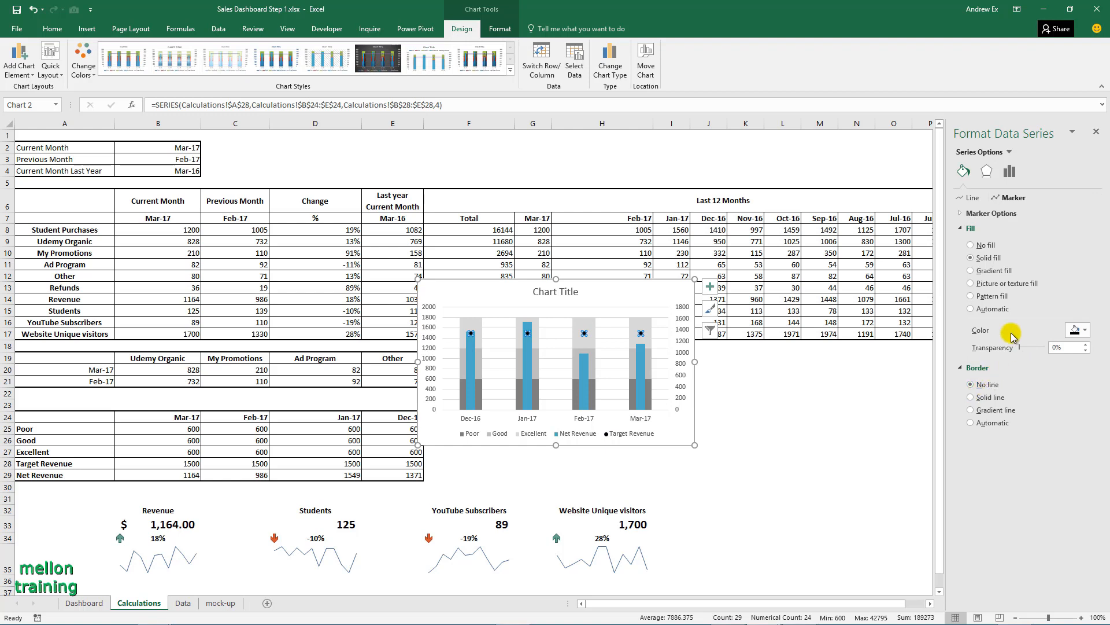
Set the Target Revenue markers to the built-in long dash type with size 20
left_click(964, 214)
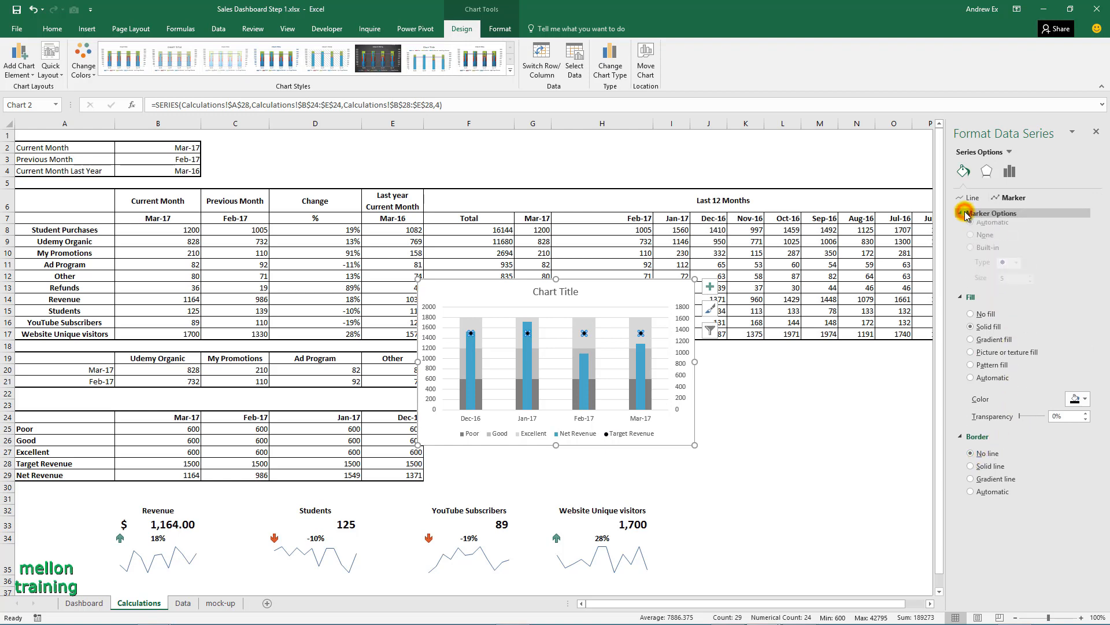
left_click(973, 255)
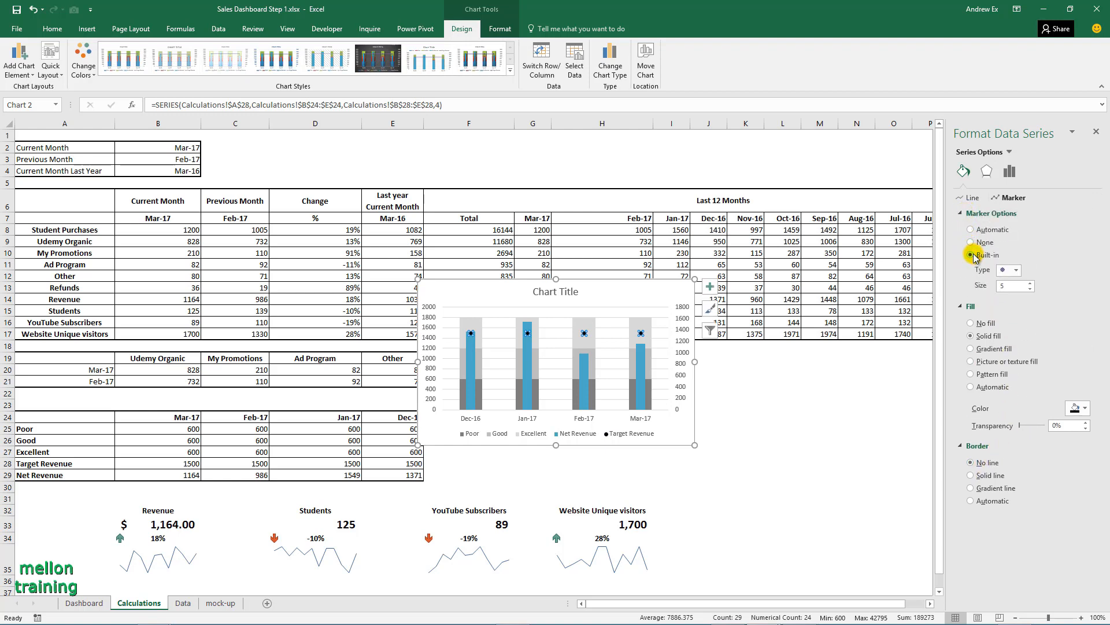
left_click(1016, 270)
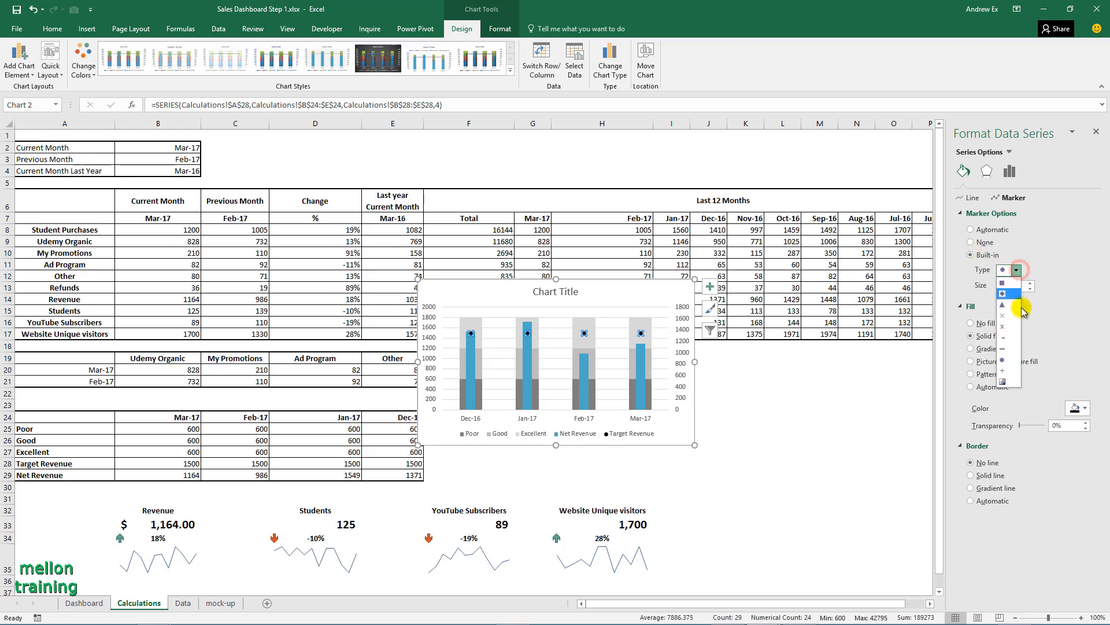
left_click(1009, 349)
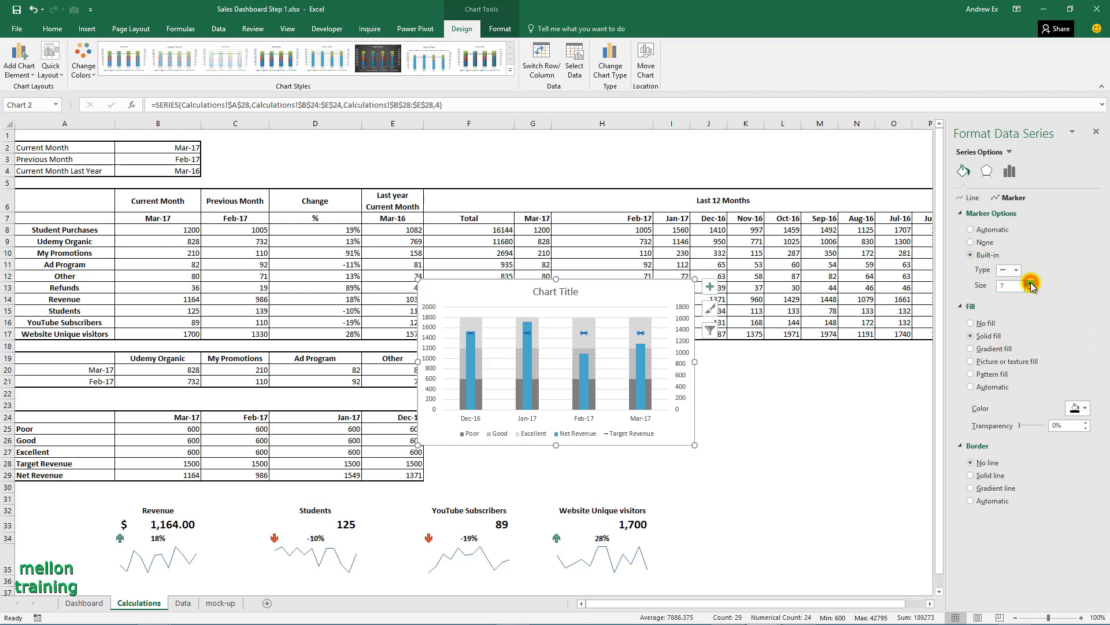
left_click(1030, 283)
left_click(1030, 284)
left_click(1030, 283)
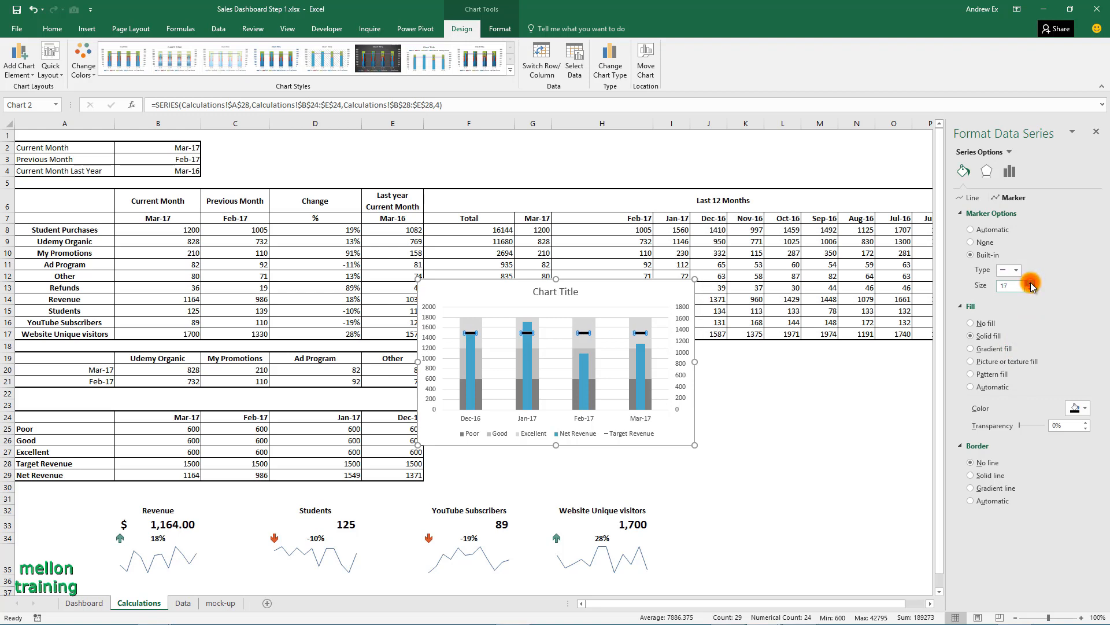
left_click(1030, 283)
left_click(1030, 284)
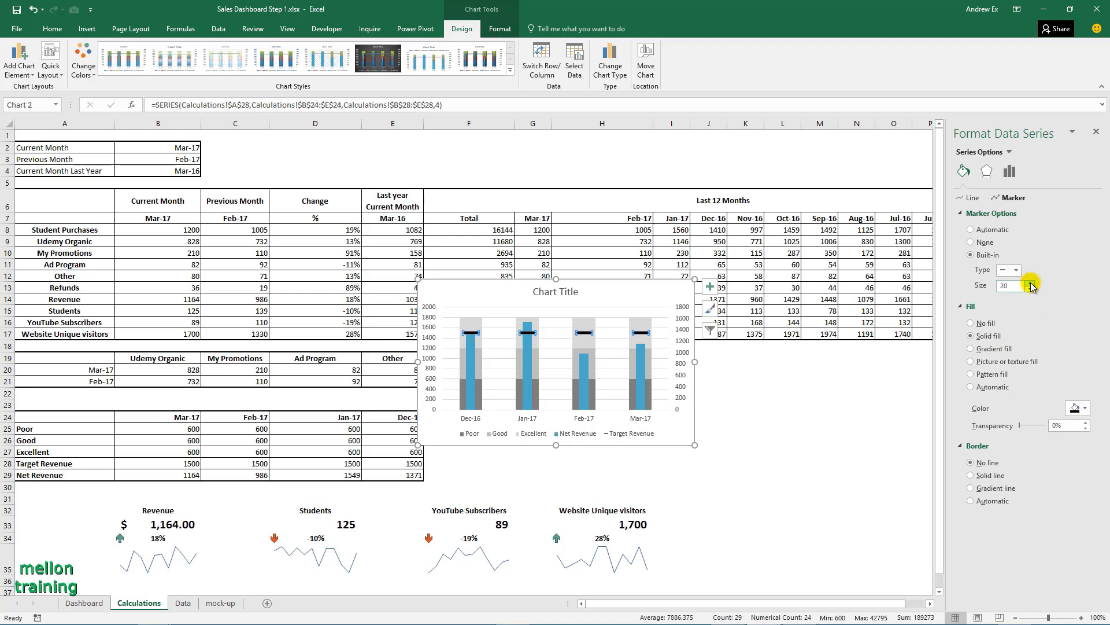
Delete the bullet chart's secondary vertical axis, chart title and gridlines, with the series formatting pane closed
left_click(1098, 134)
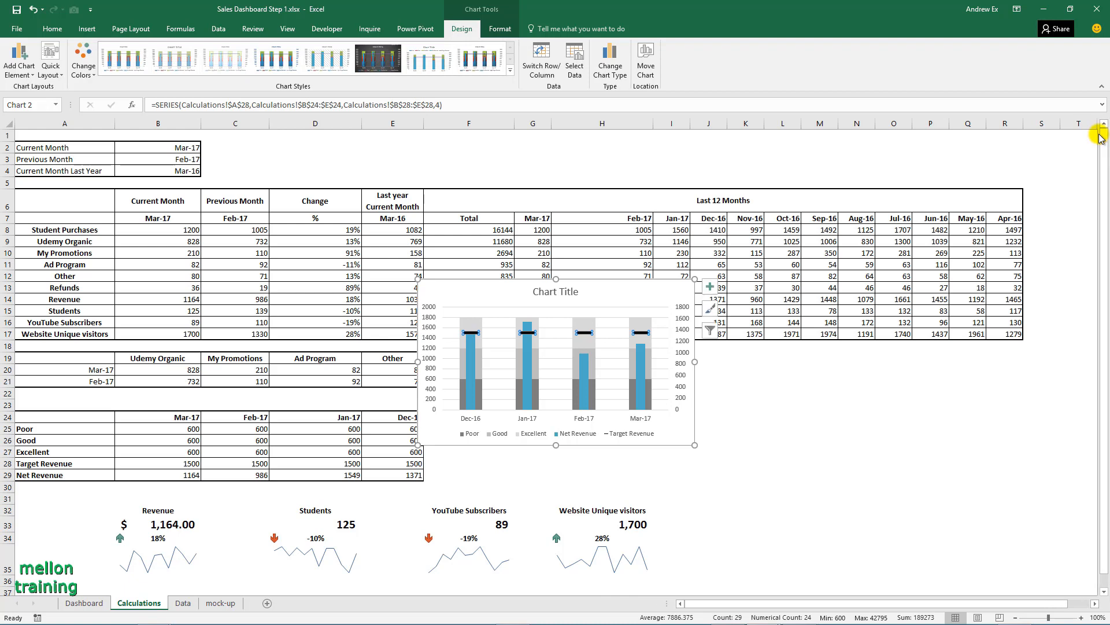
left_click(682, 344)
key("Delete")
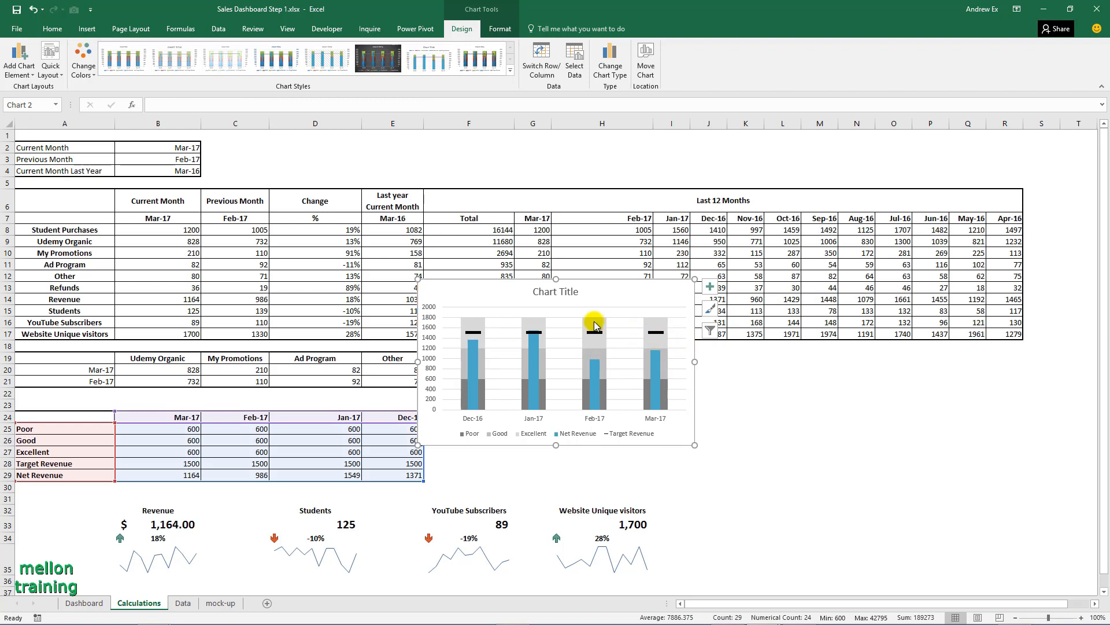
left_click(571, 297)
key("Delete")
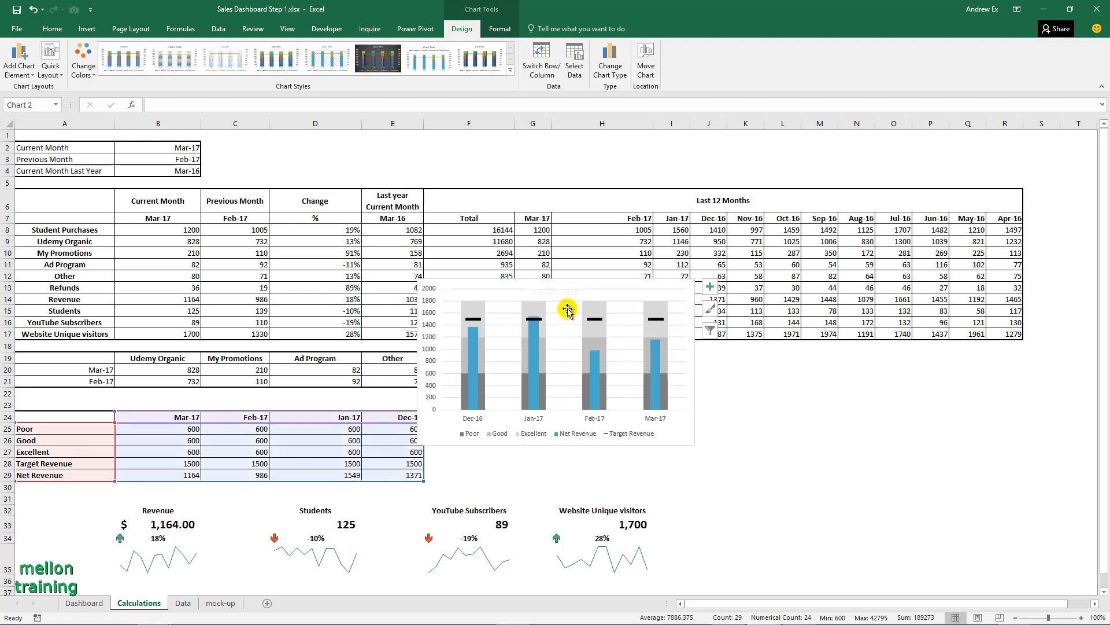
left_click(565, 313)
key("Delete")
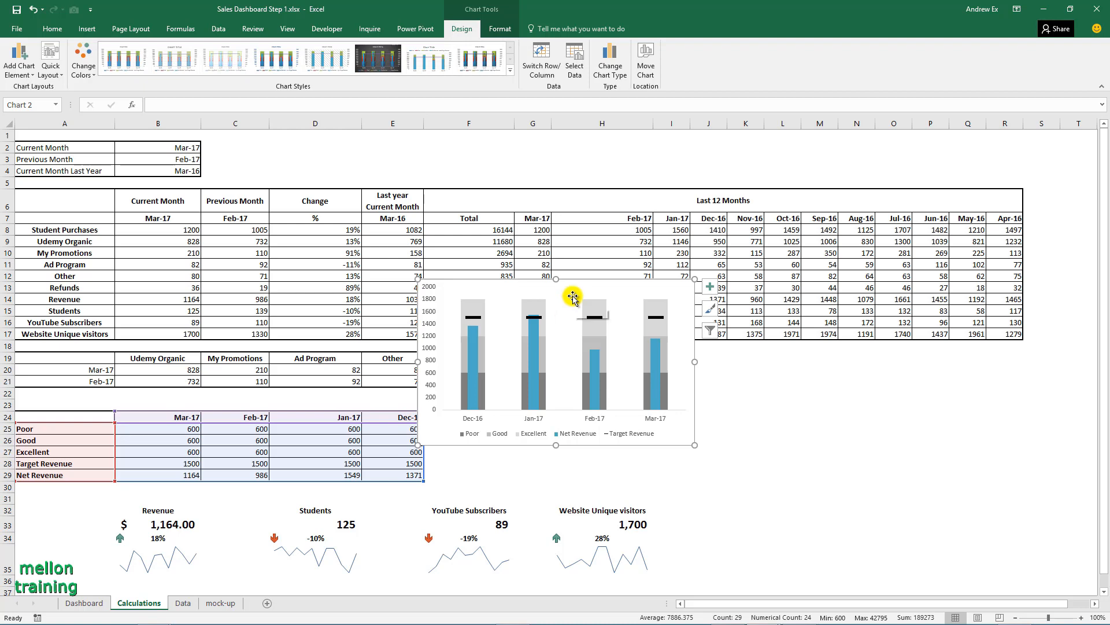
Move the bullet chart from the Calculations sheet to the Dashboard sheet at cell I13
key("ctrl+x")
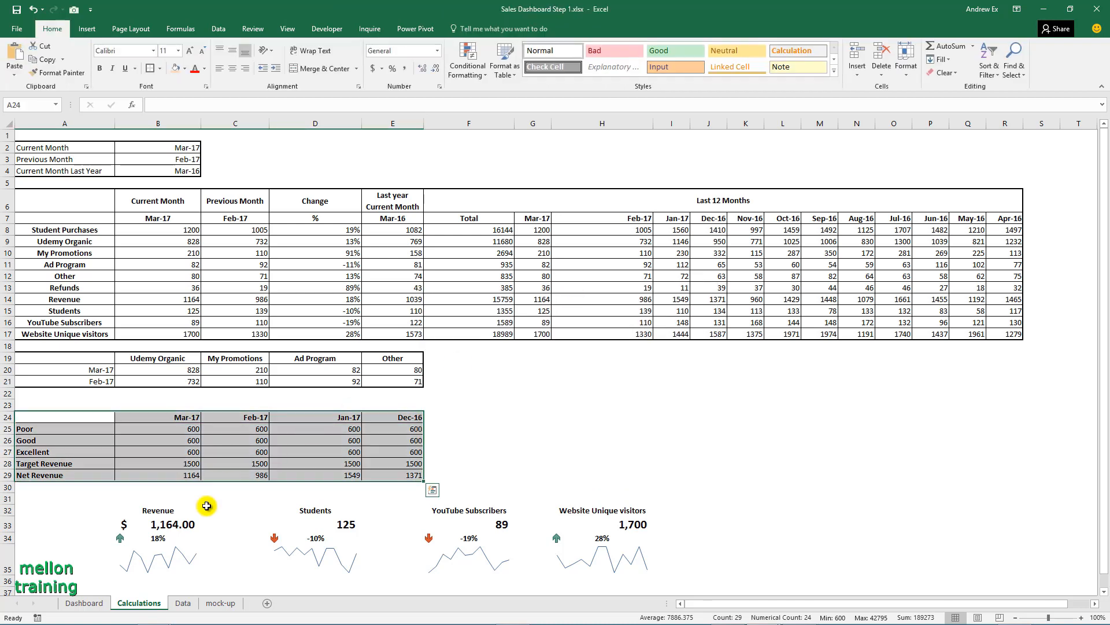
left_click(98, 594)
left_click(324, 277)
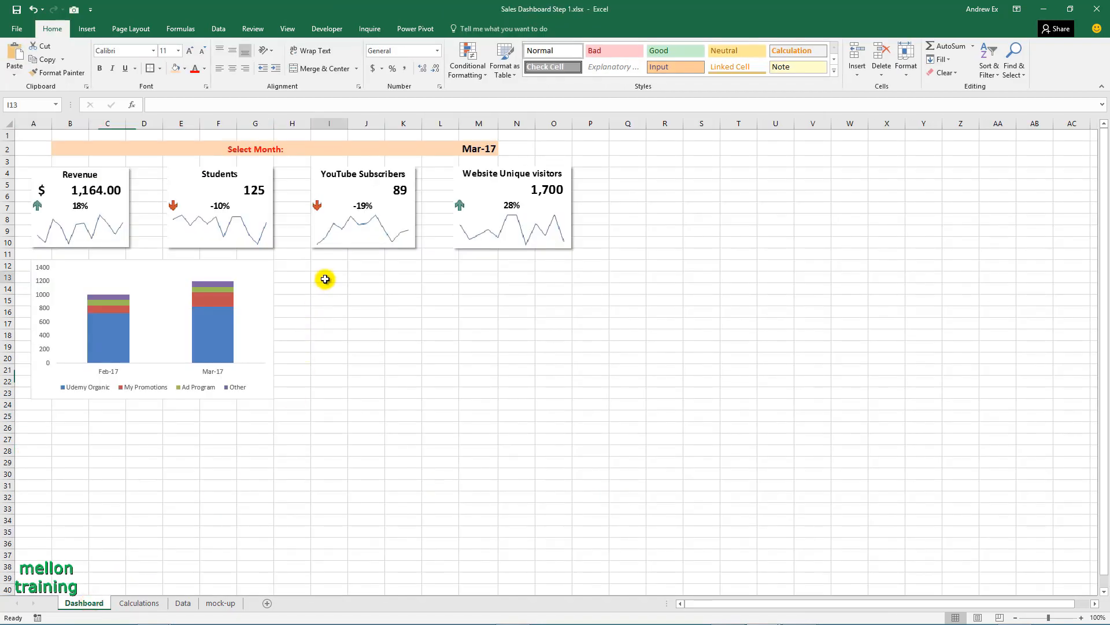
key("ctrl+v")
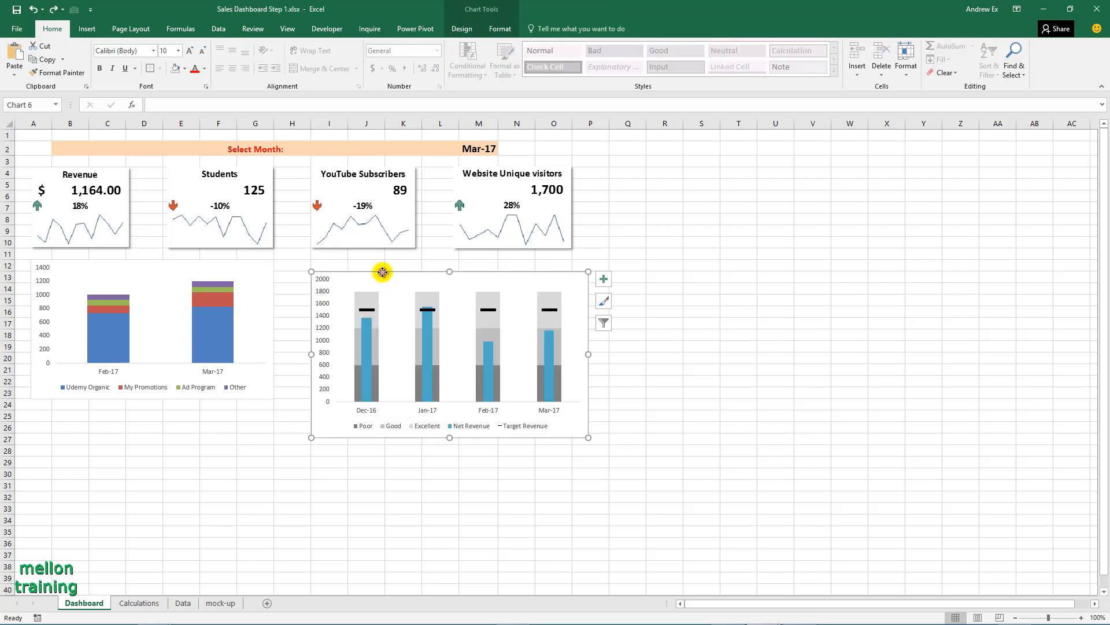
Align the bullet chart's upper edge with the stacked column chart and resize both charts to end in row 24
left_click_drag(383, 271, 383, 262)
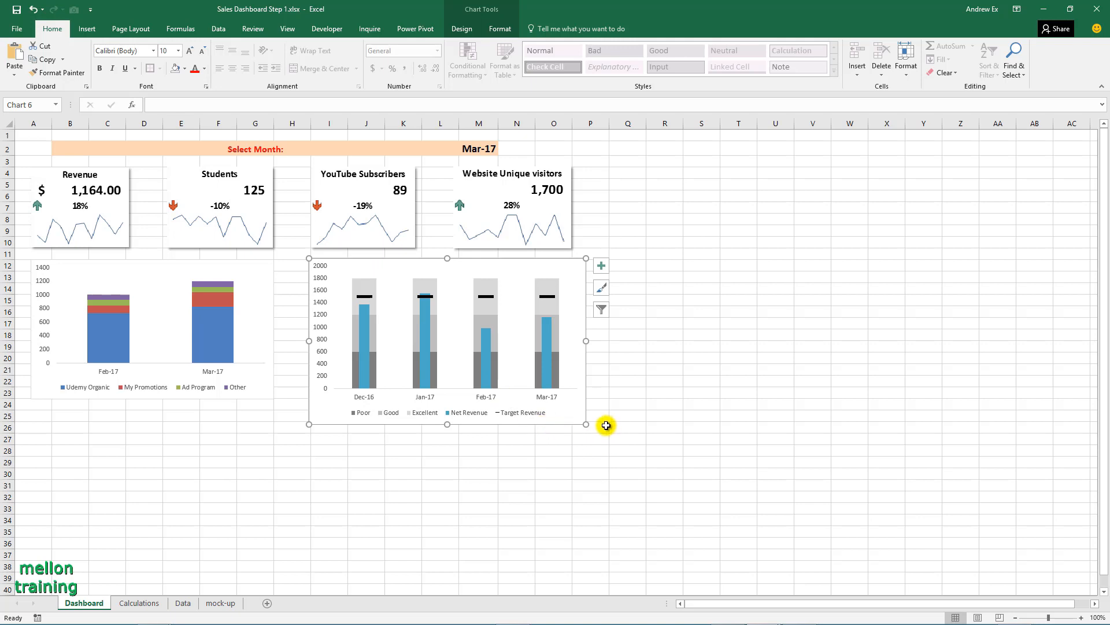
left_click_drag(586, 424, 560, 400)
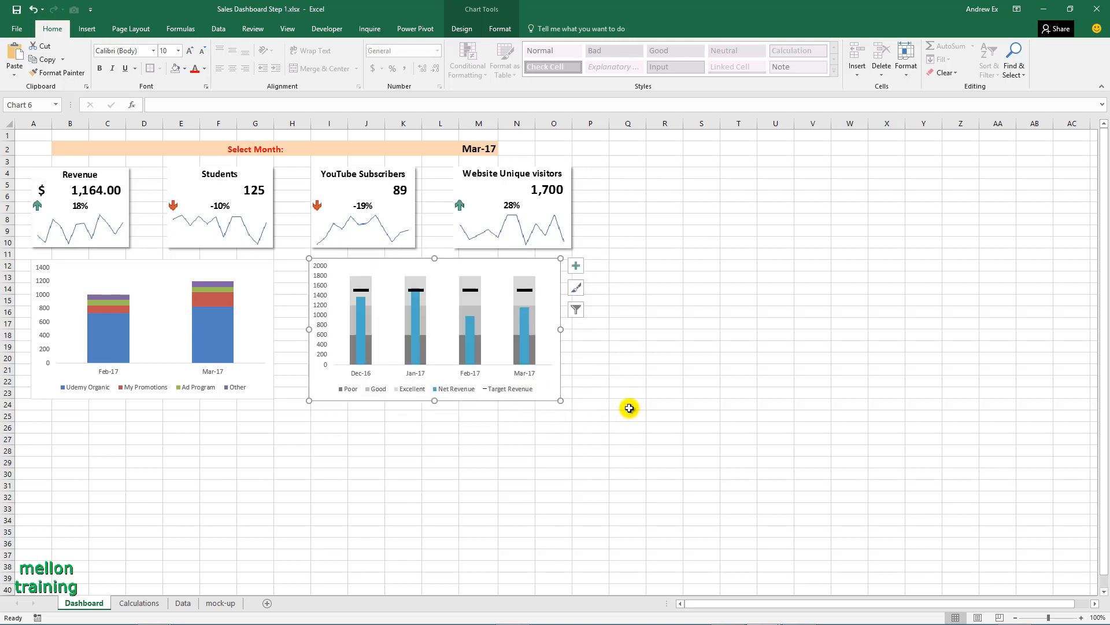
left_click(635, 393)
left_click_drag(274, 399, 283, 408)
left_click(349, 399)
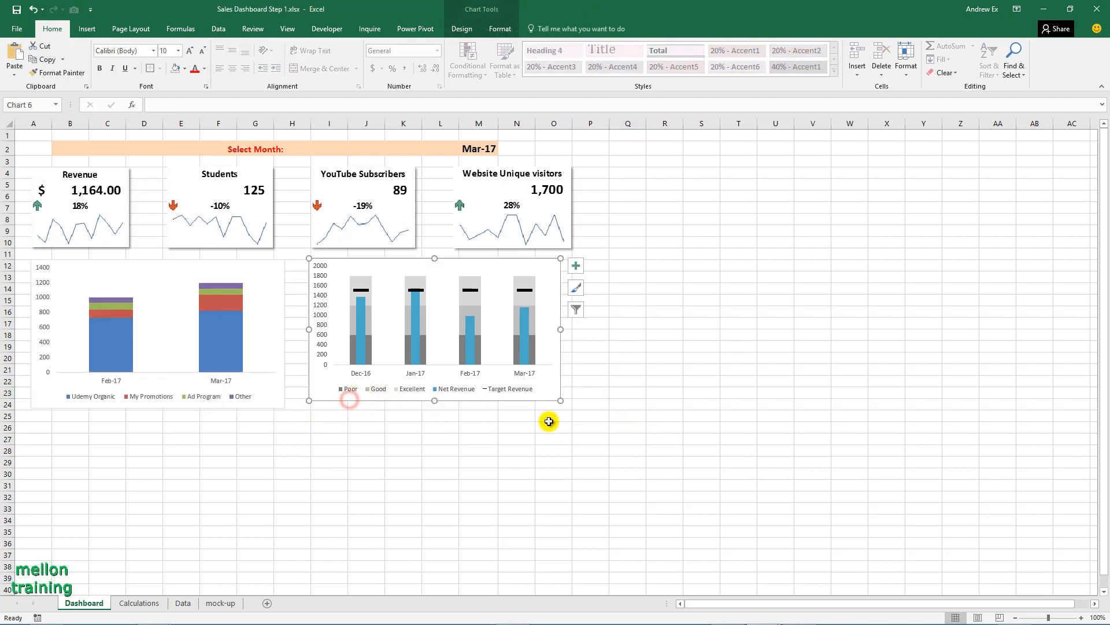
left_click_drag(560, 401, 577, 410)
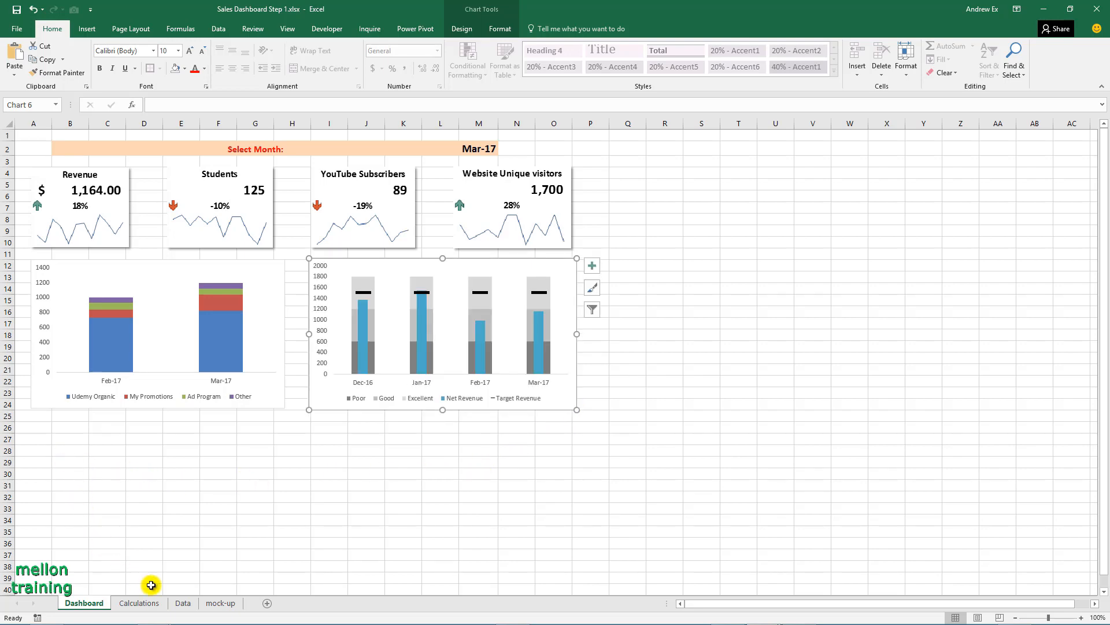
Copy the metric labels in A8:A17 of the Calculations sheet and paste them into the Dashboard sheet starting at B27
left_click(144, 602)
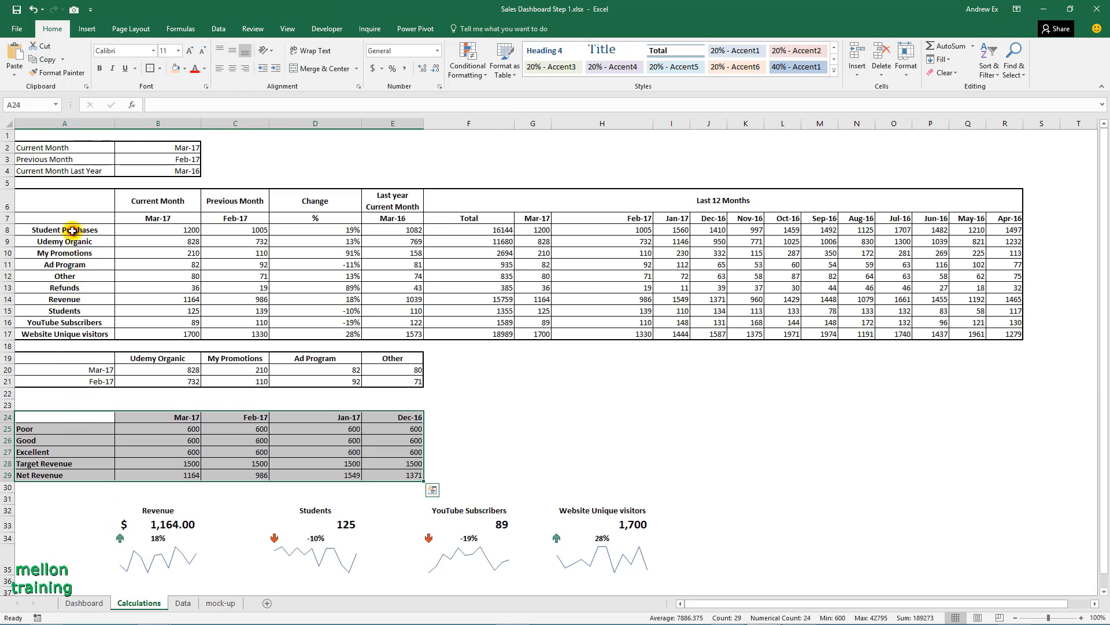
left_click_drag(72, 230, 79, 333)
key("ctrl+c")
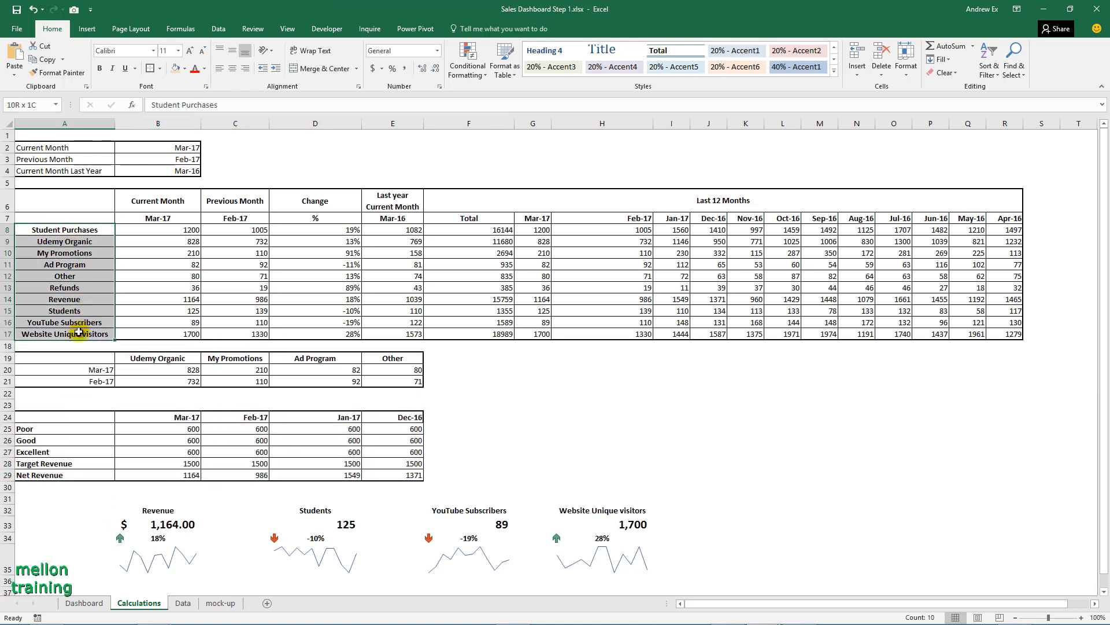
left_click(46, 59)
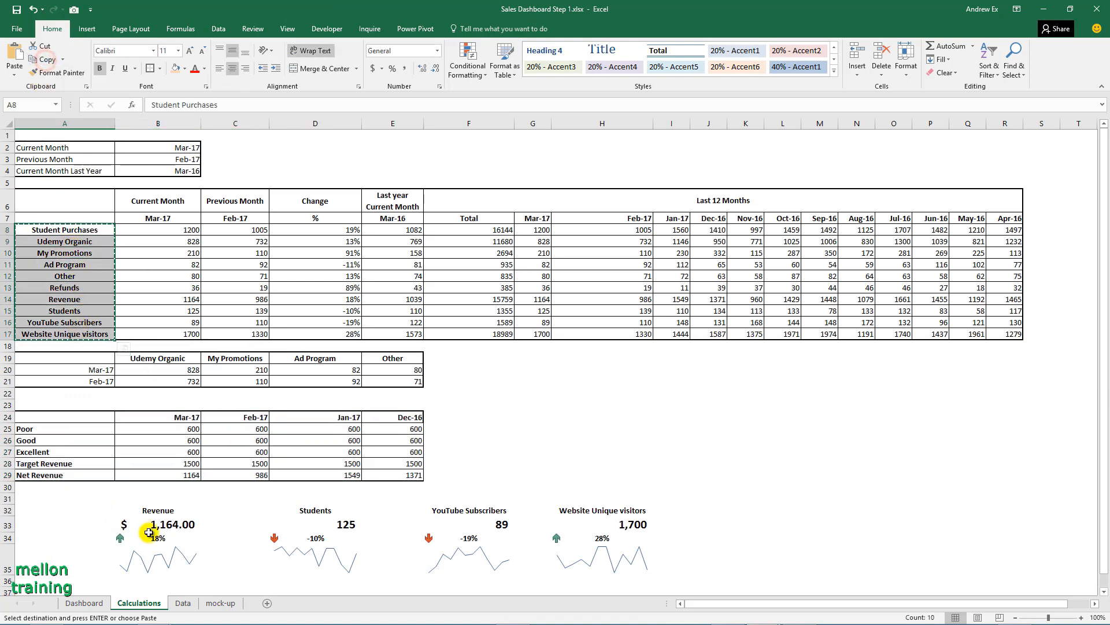
left_click(85, 602)
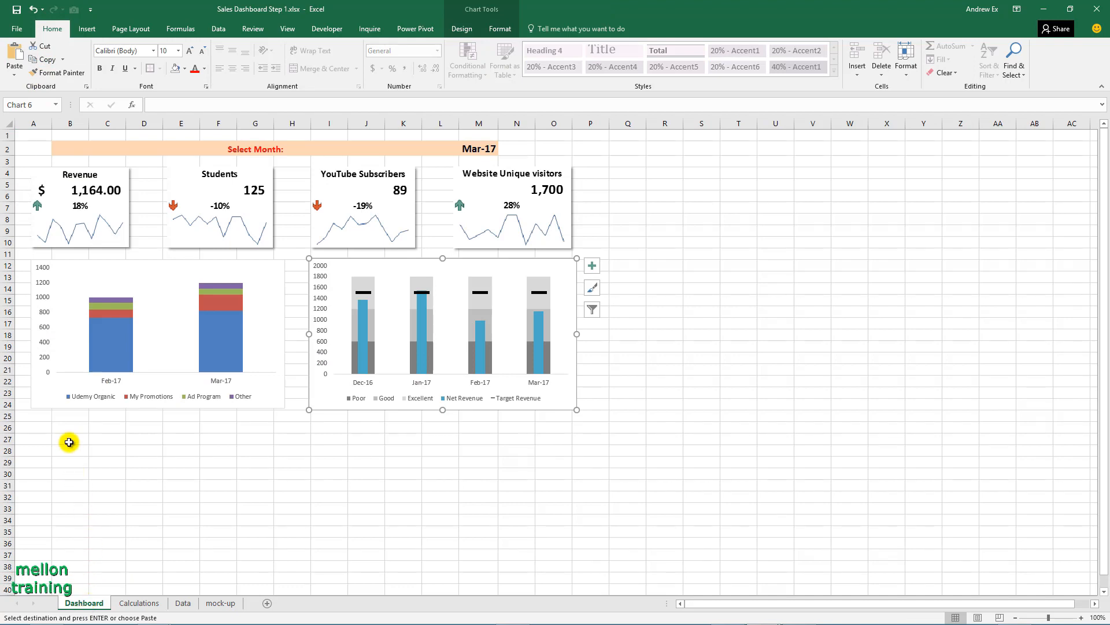
left_click(69, 440)
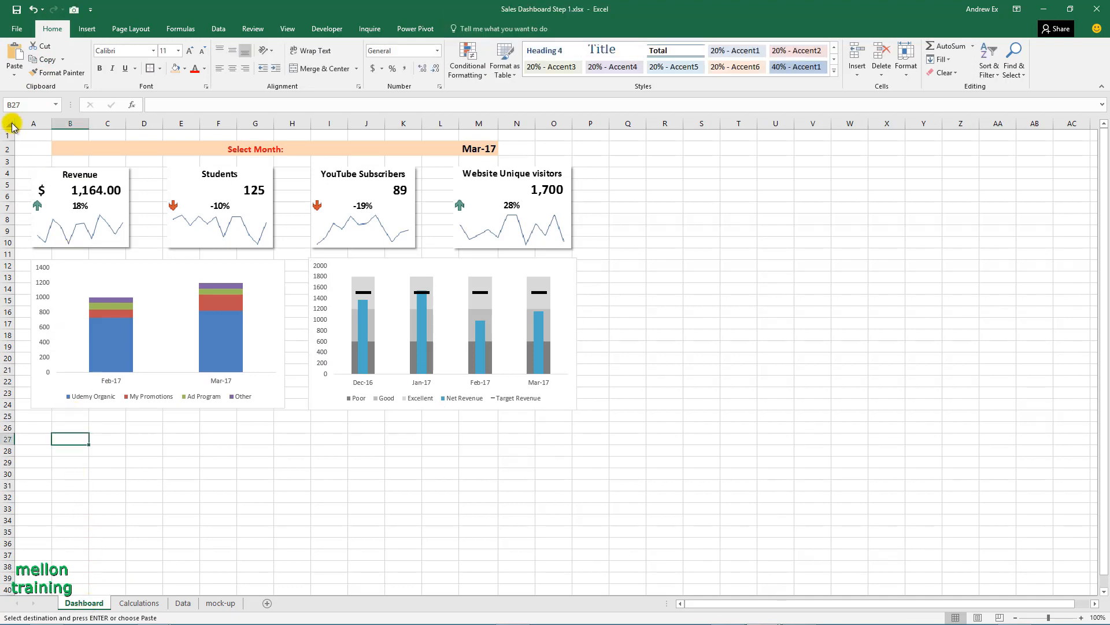
left_click(15, 74)
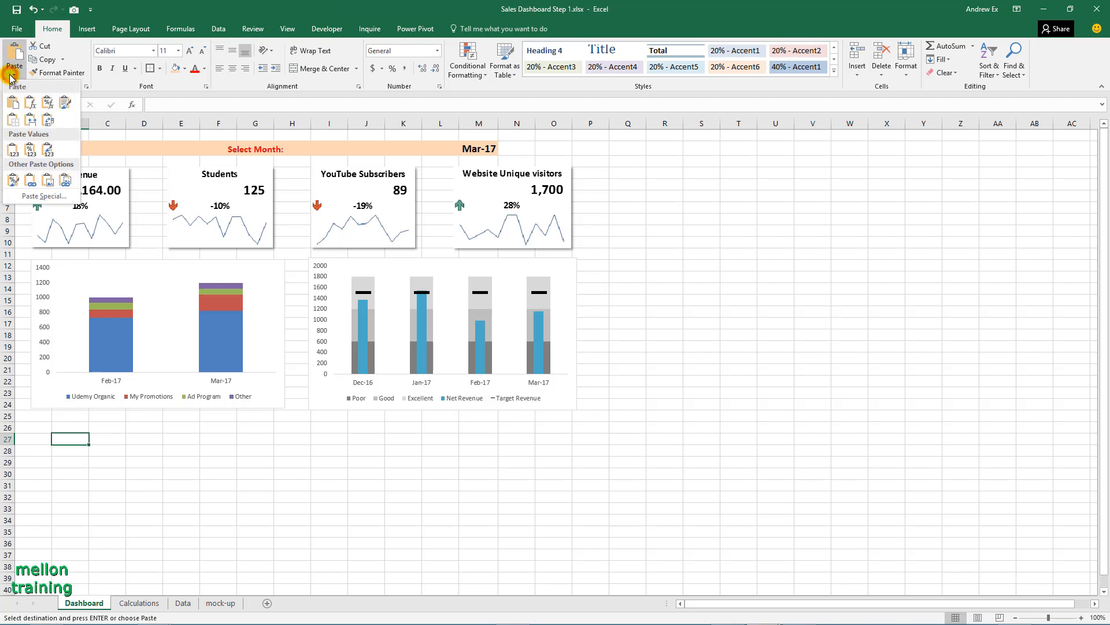
left_click(15, 105)
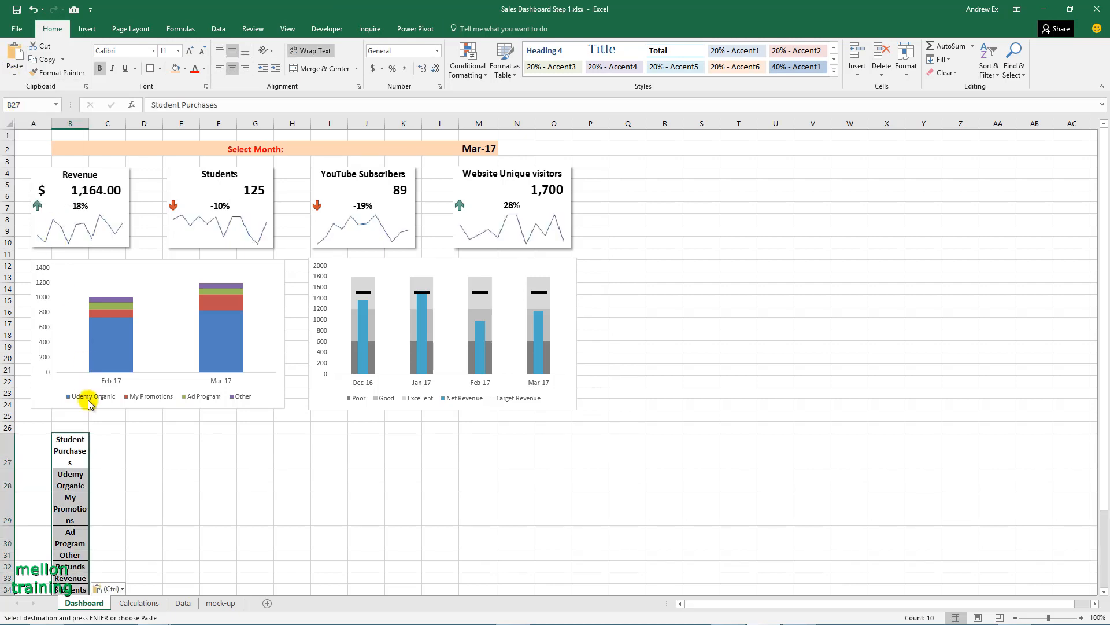
Merge and center each metric label across columns B to D in rows 27 to 36
scroll(87, 399, "down", 3)
left_click_drag(72, 342, 136, 340)
left_click_drag(70, 373, 133, 372)
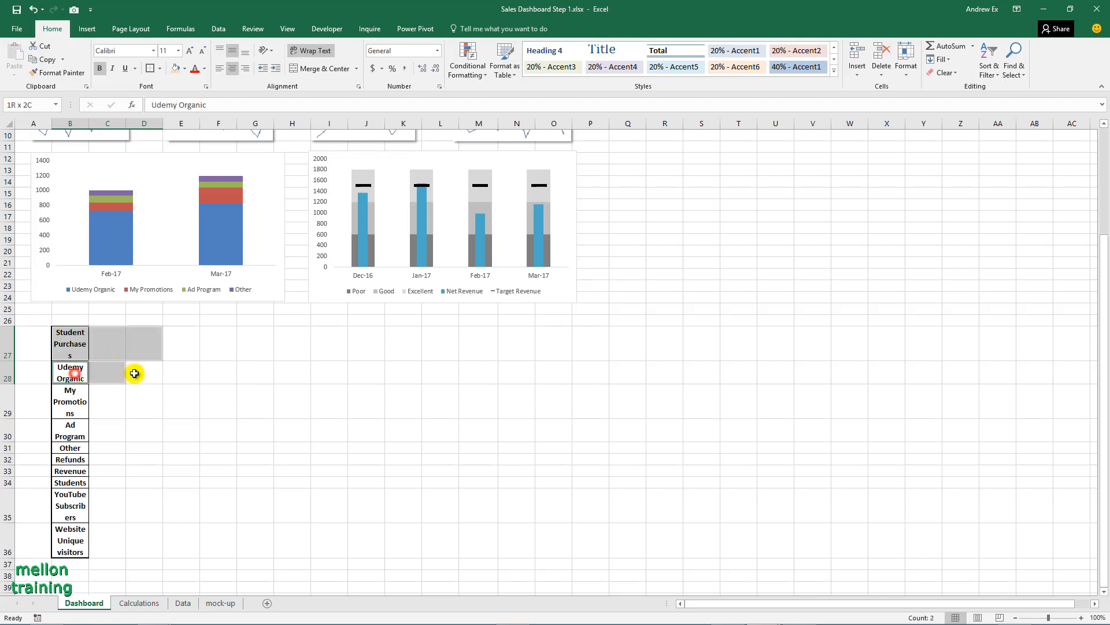
left_click_drag(70, 402, 143, 405)
left_click_drag(86, 434, 146, 436)
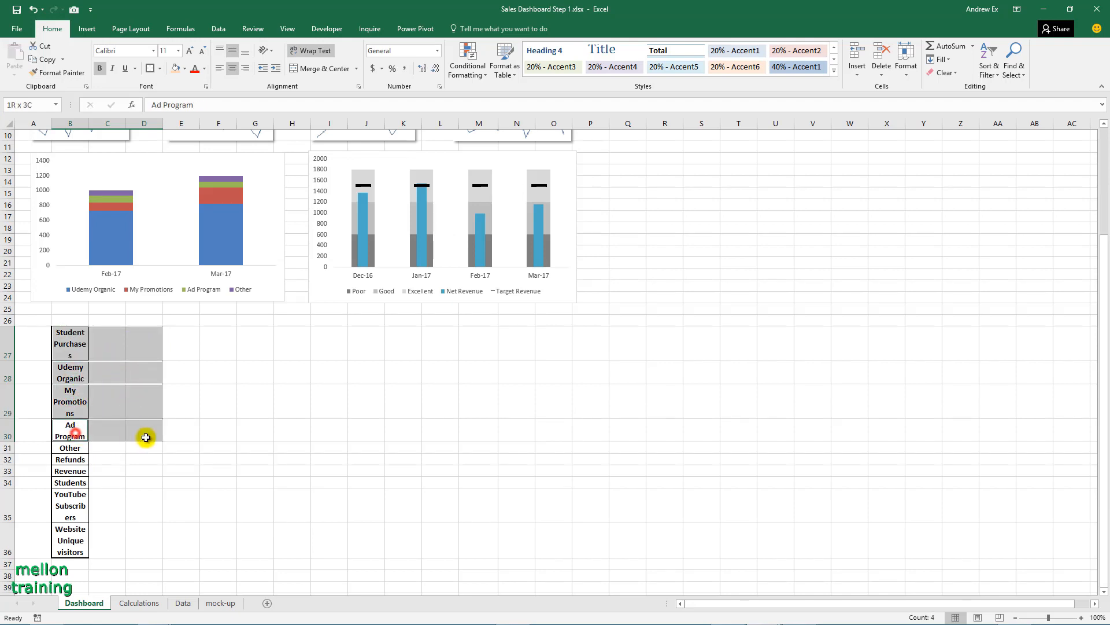
left_click_drag(70, 447, 139, 461)
left_click_drag(73, 470, 136, 484)
left_click_drag(65, 502, 134, 504)
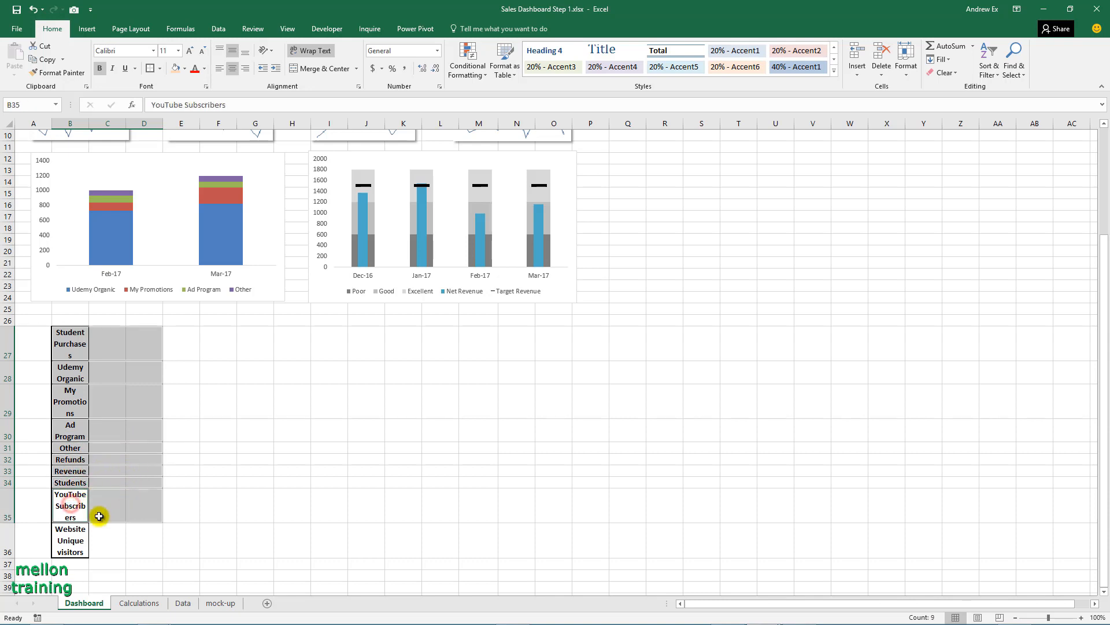
left_click_drag(64, 540, 127, 541)
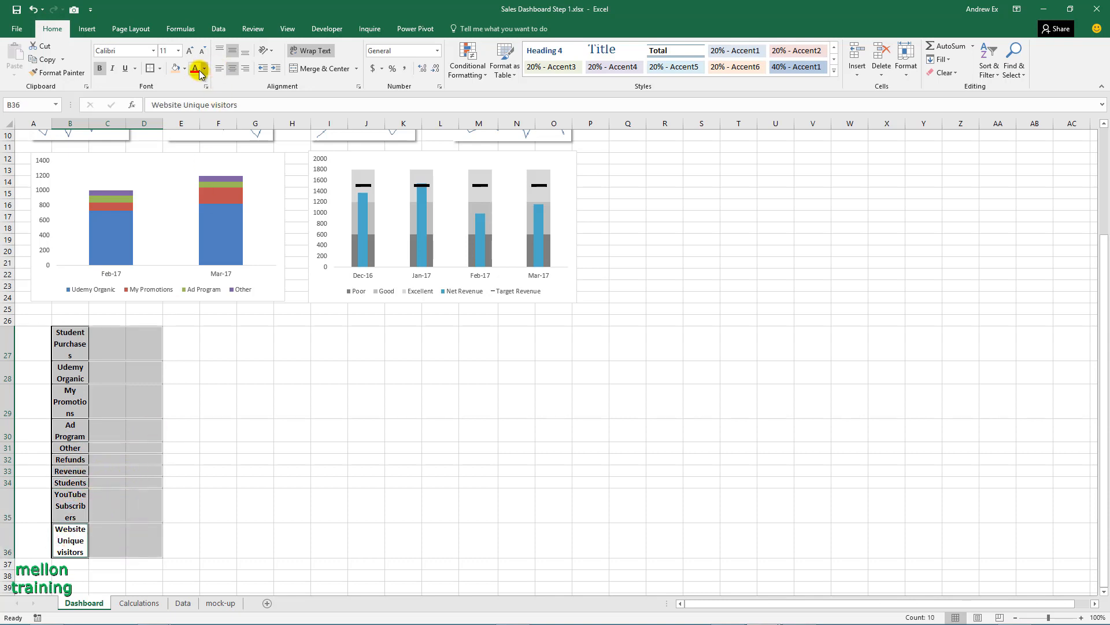
left_click(317, 72)
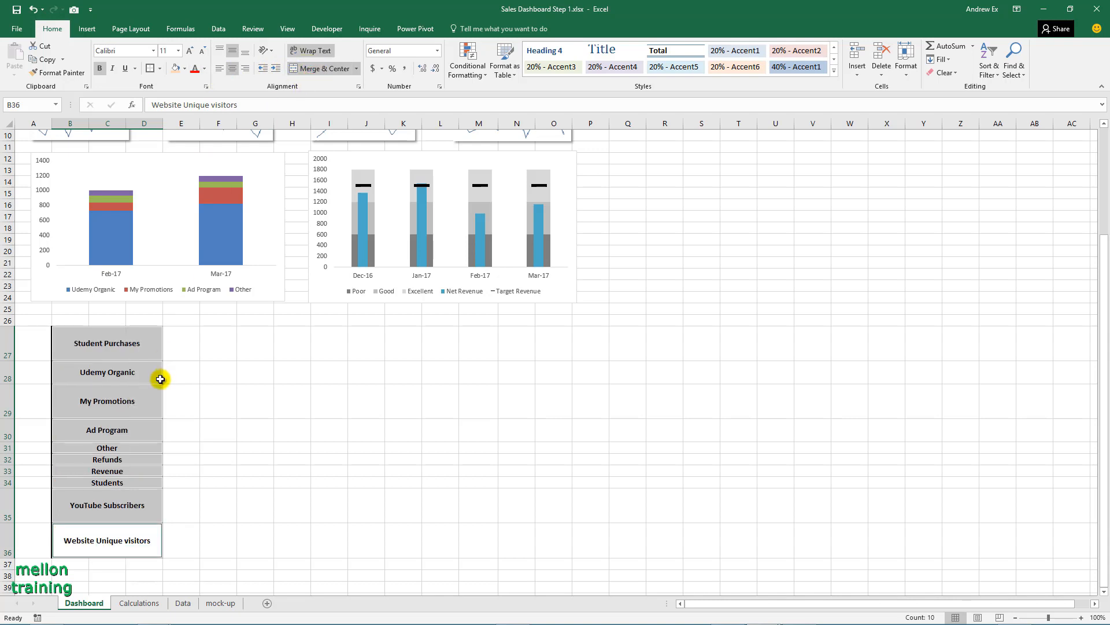
Reduce rows 27 to 36 to single-line height and narrow column E to about half its width
left_click(177, 350)
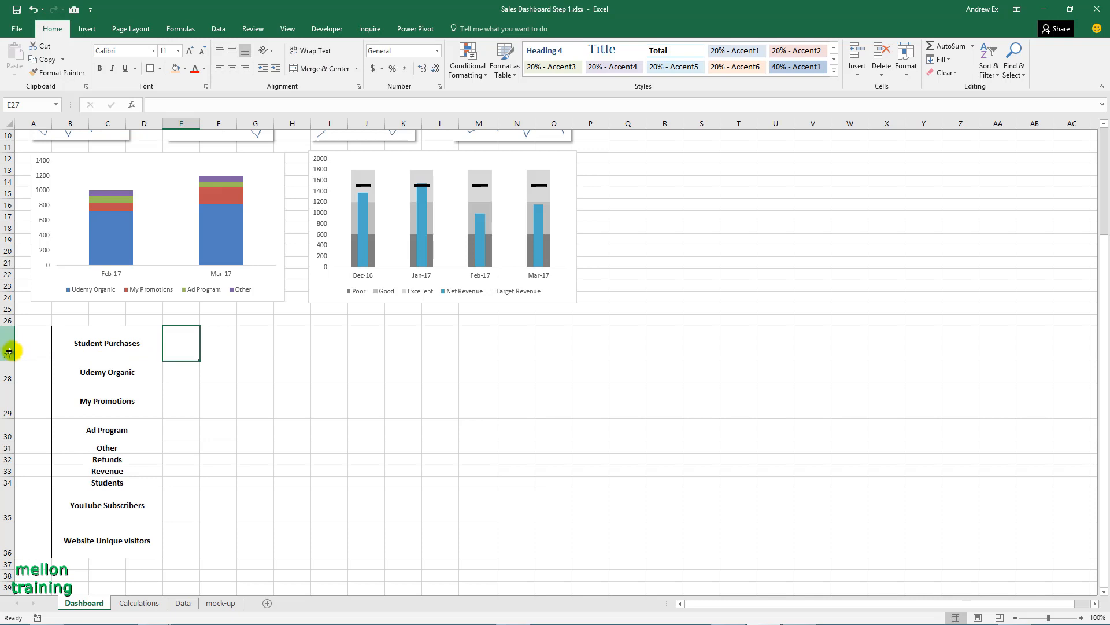
left_click_drag(8, 351, 8, 535)
left_click(148, 333)
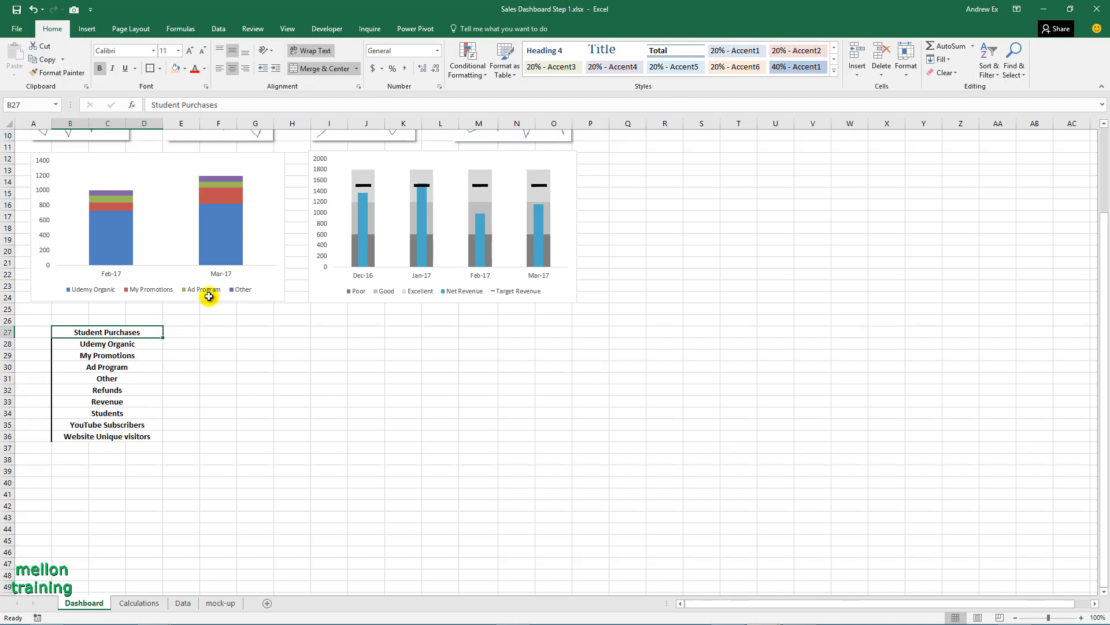
left_click_drag(203, 124, 181, 124)
Link F26 to the current month header with =Calculations!B7 and fill the formula across to J26
left_click(203, 320)
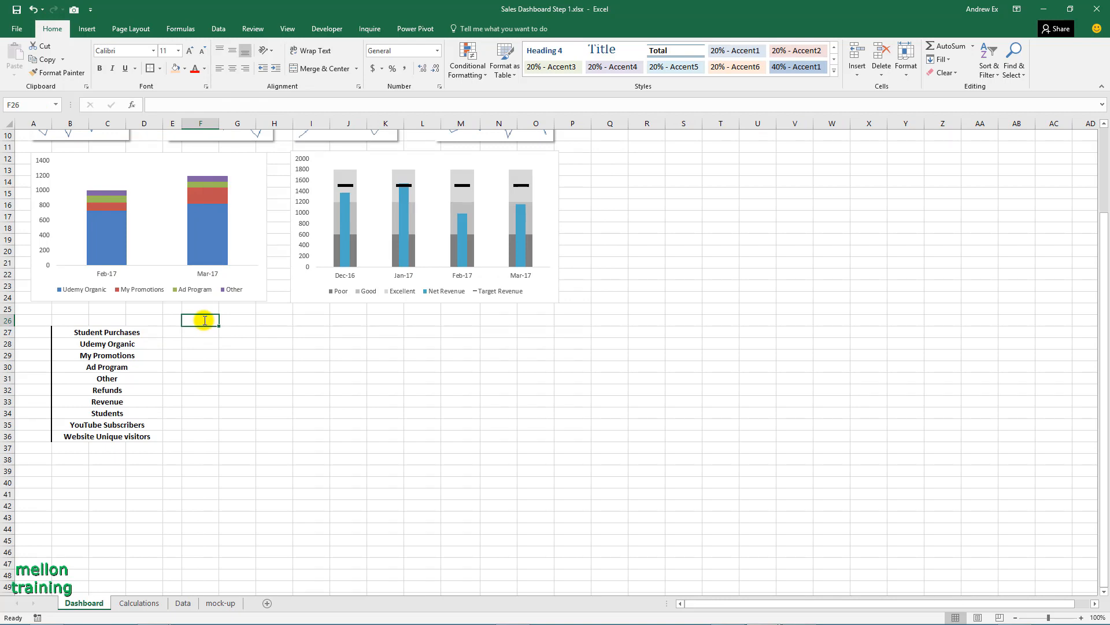
type("=")
left_click(142, 603)
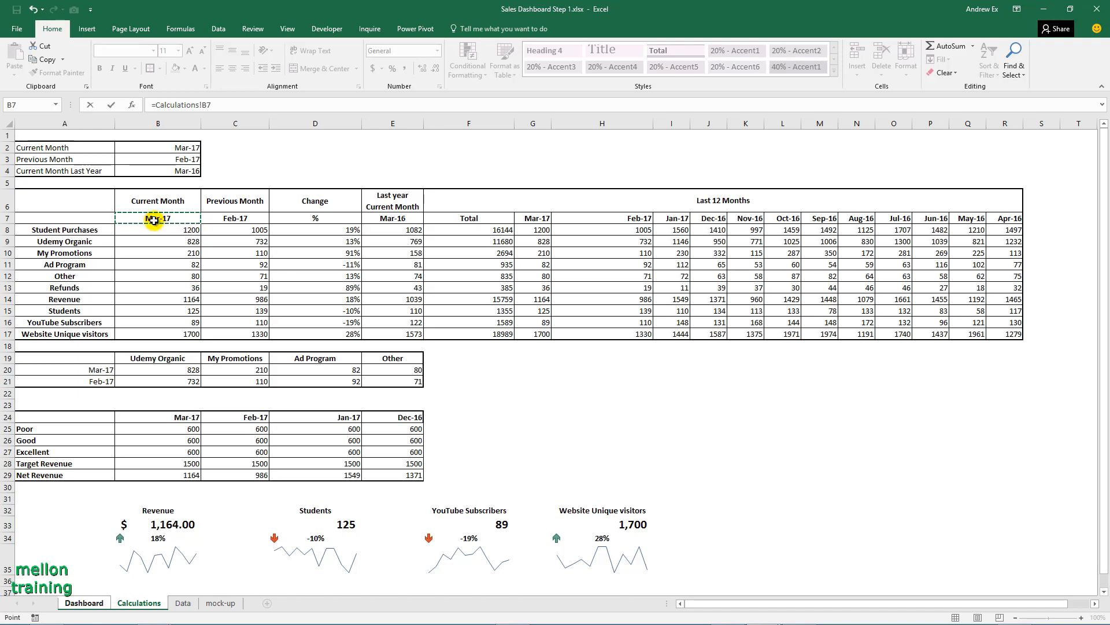
key("Return")
left_click(204, 320)
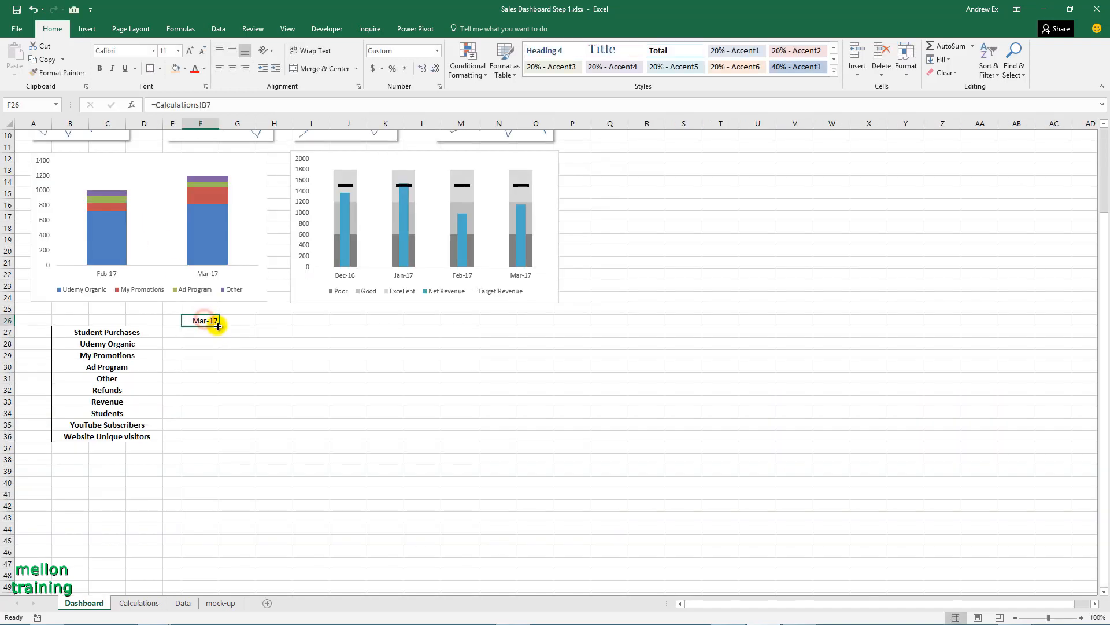
left_click_drag(219, 326, 243, 324)
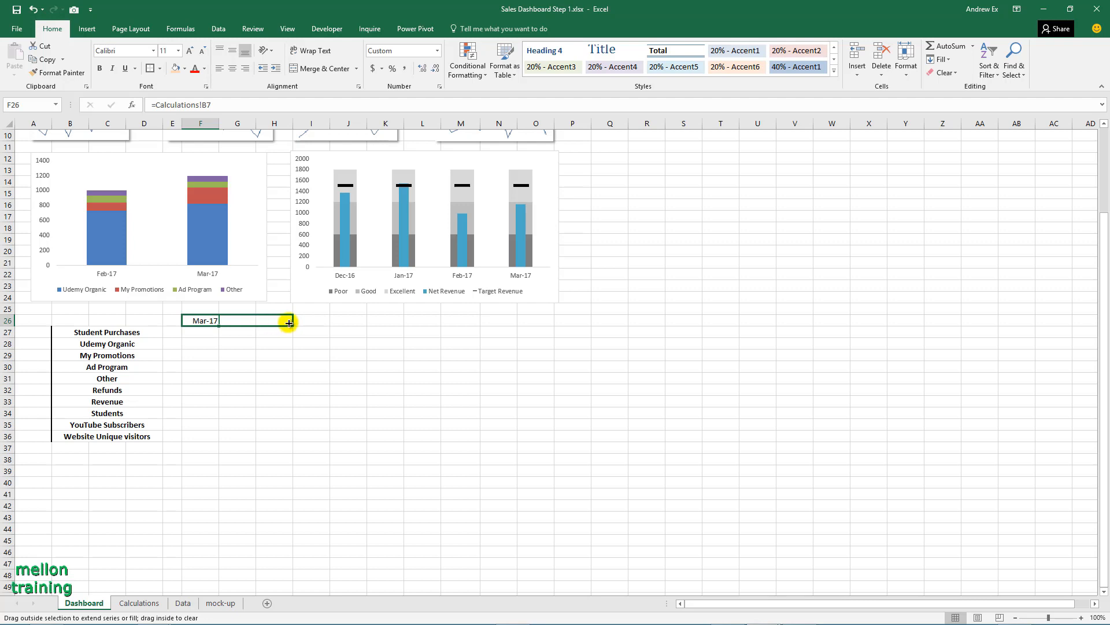
left_click_drag(297, 321, 358, 322)
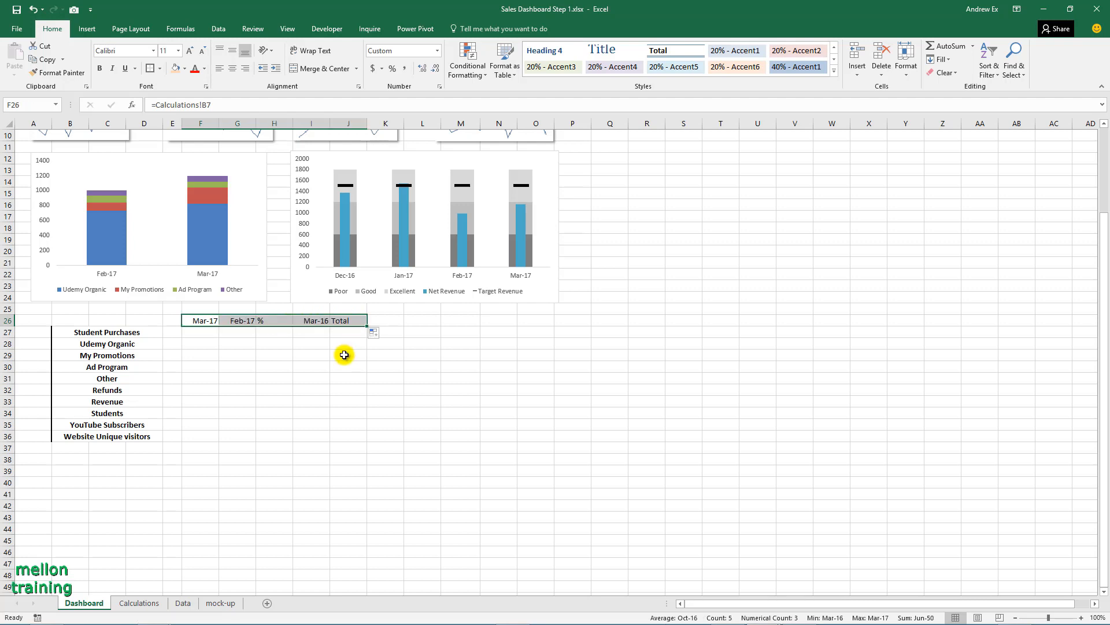
Enter the header Trend in K26 and the header Description in B26
left_click(388, 320)
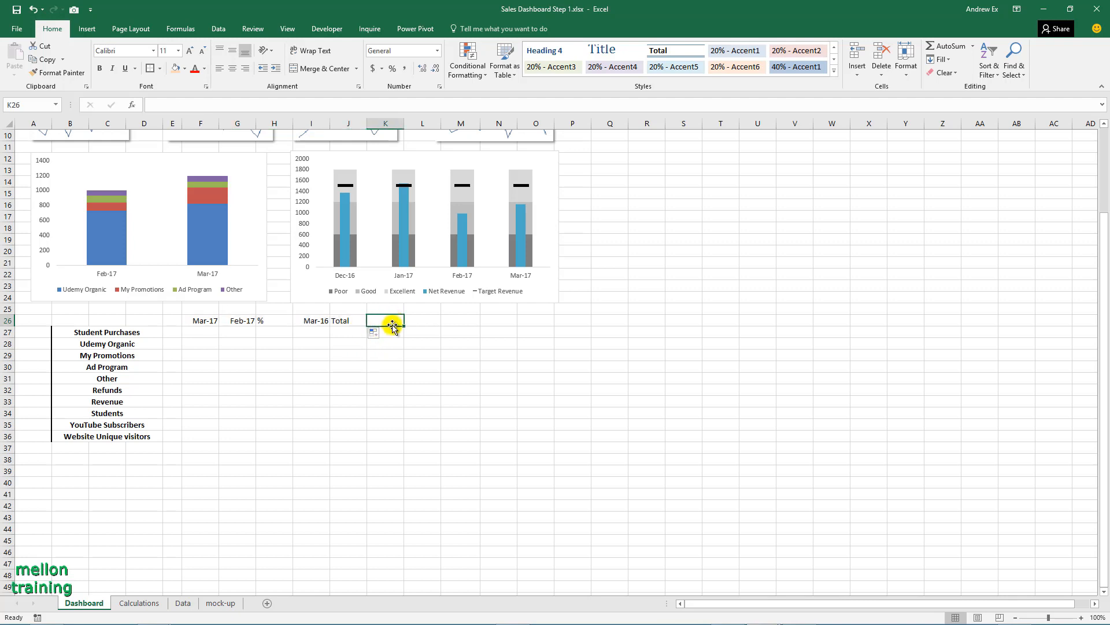
type("Trend")
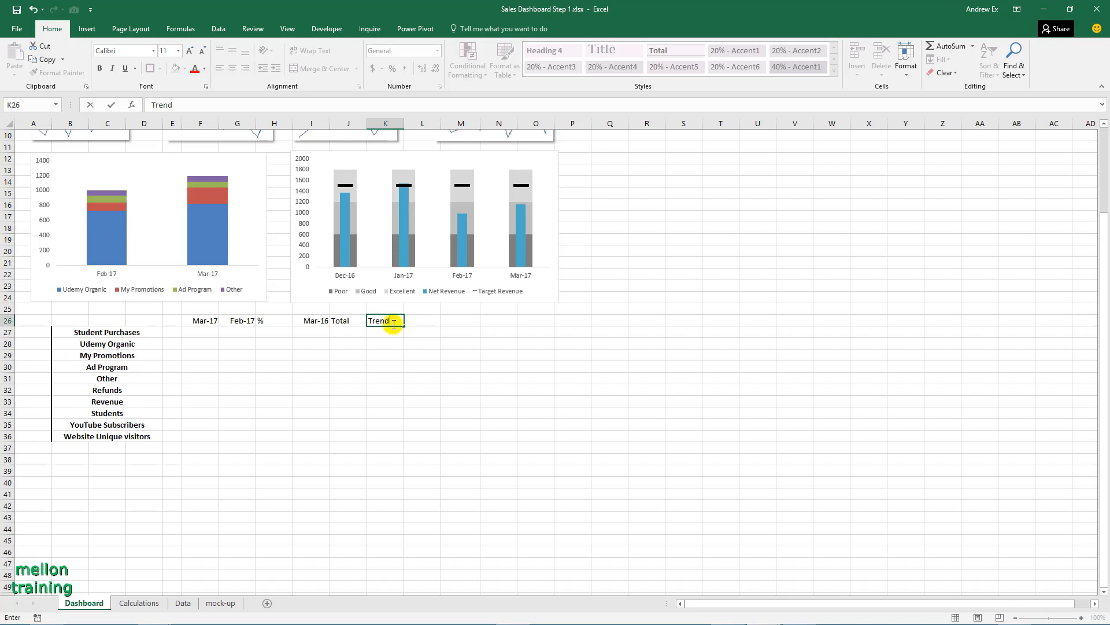
key("Return")
key("ctrl+Left")
key("Up")
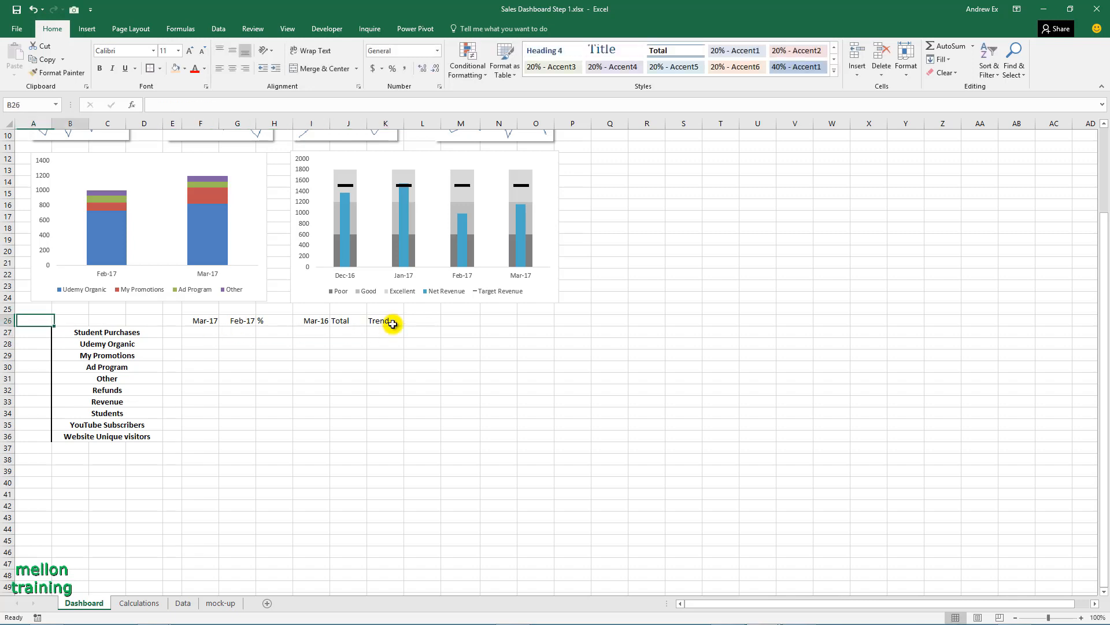
type("Description")
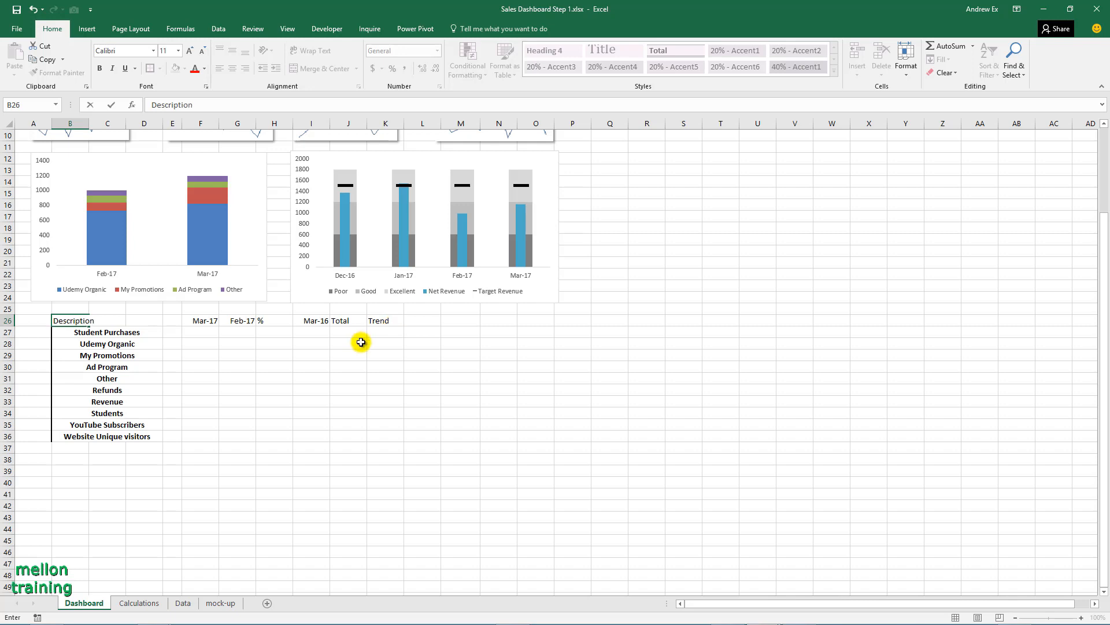
left_click(144, 365)
Merge and center the Description header across B26 to D26 and apply the Heading 2 cell style to B26:N36
left_click_drag(86, 320, 148, 319)
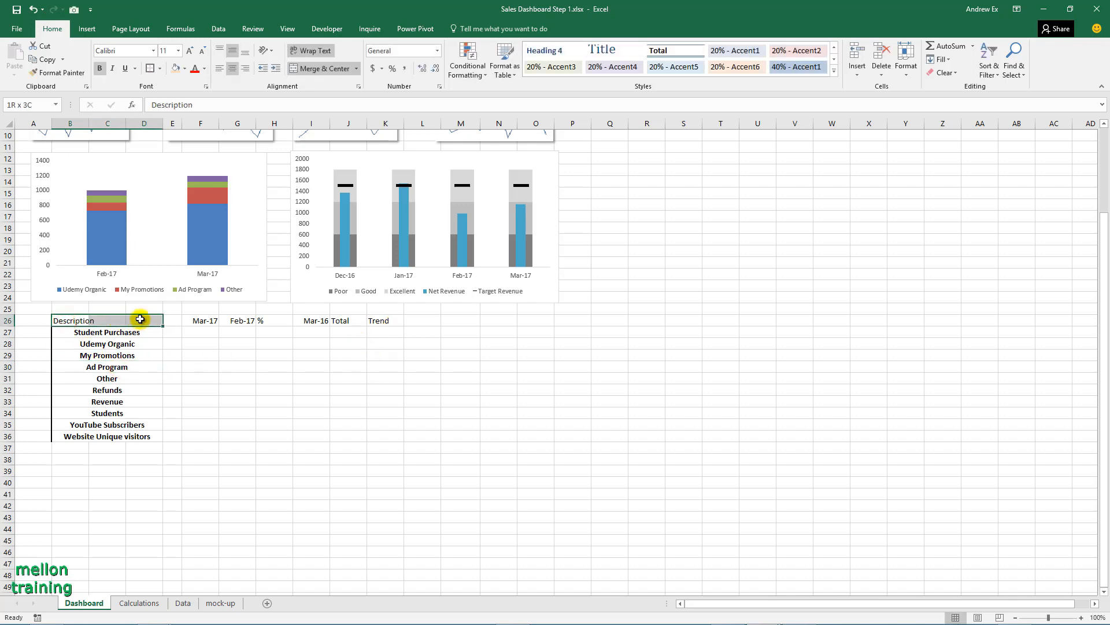
left_click(317, 69)
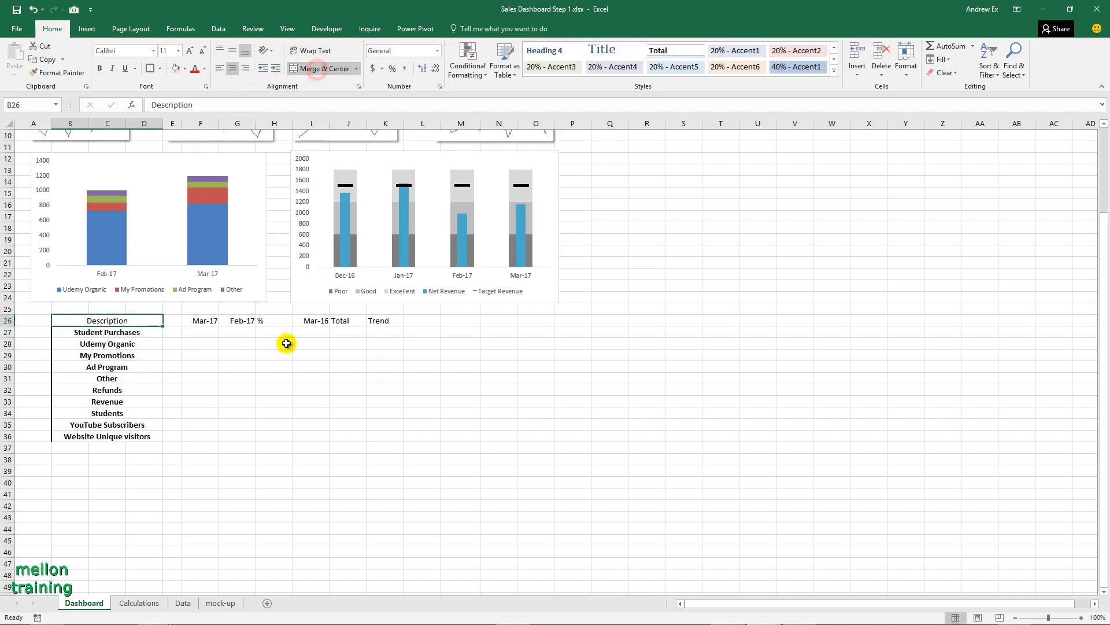
left_click_drag(88, 321, 509, 442)
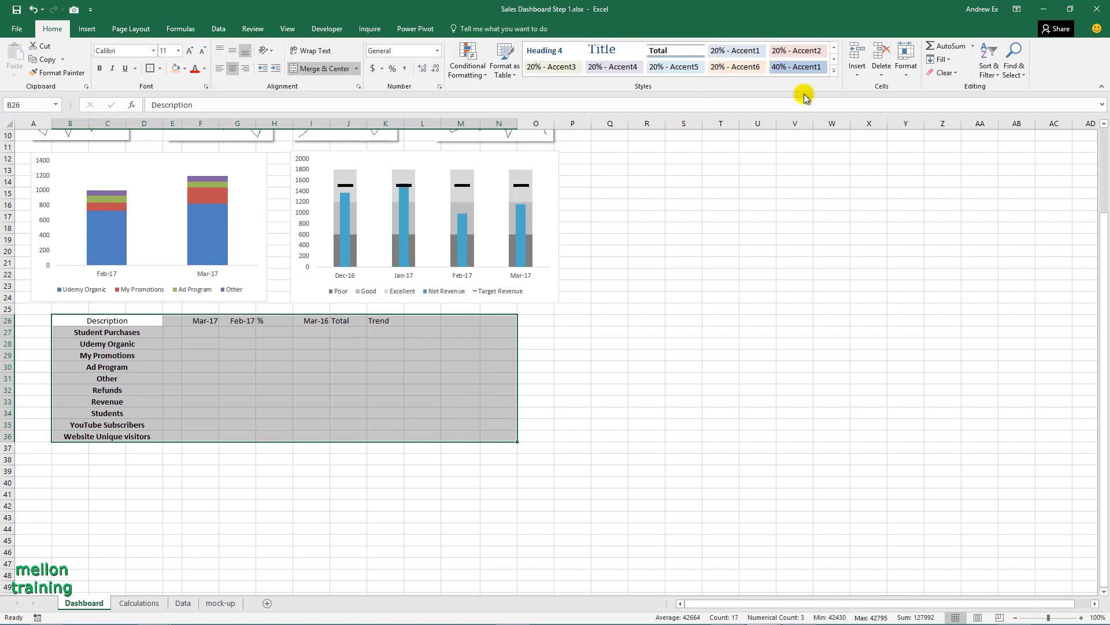
left_click(835, 72)
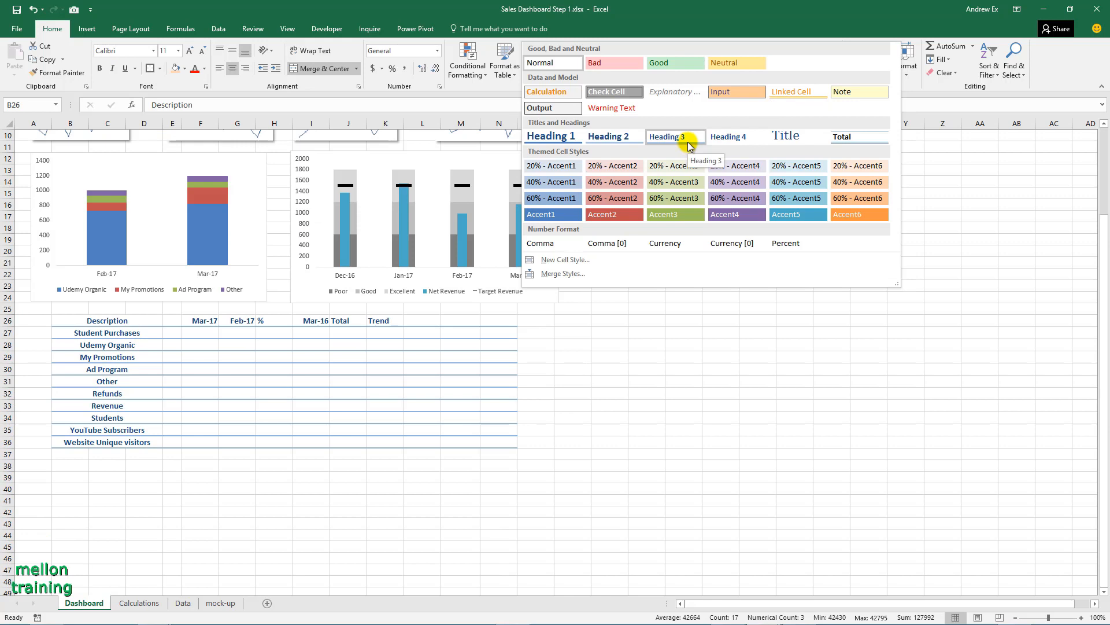
left_click(628, 140)
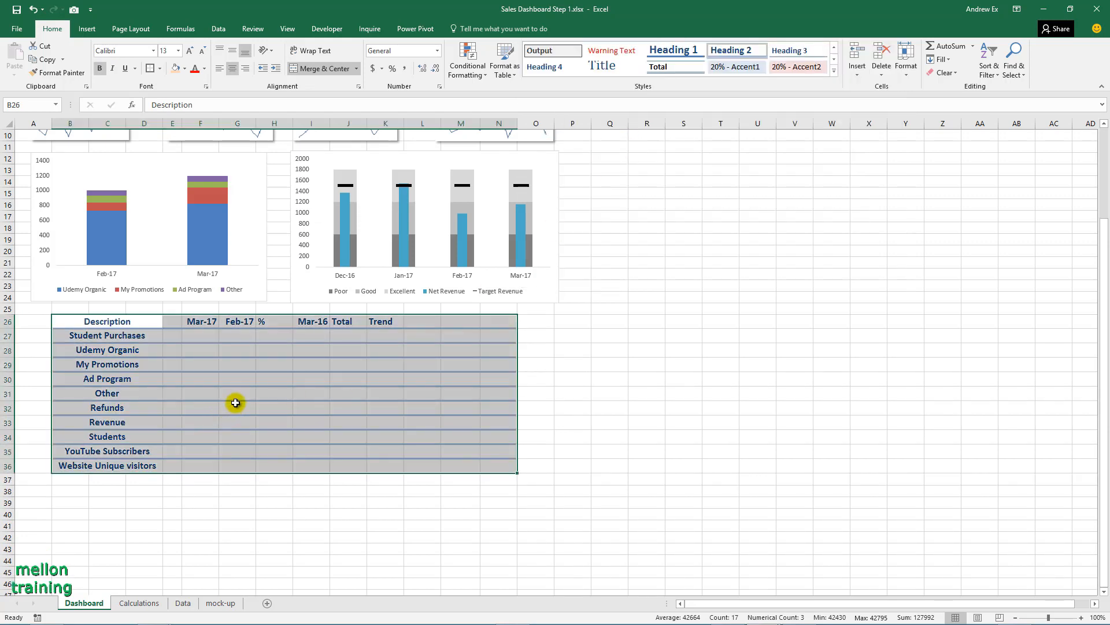
left_click(237, 395)
Replace the H26 header with Change % and merge and center the Trend header across K26 to N26
left_click(276, 325)
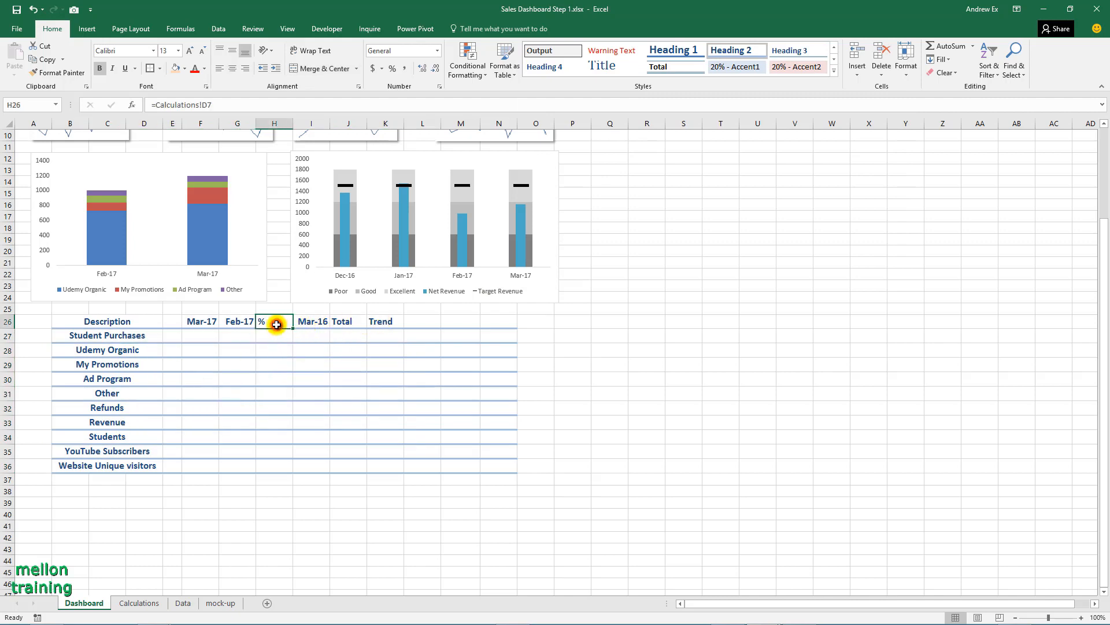
type("Change")
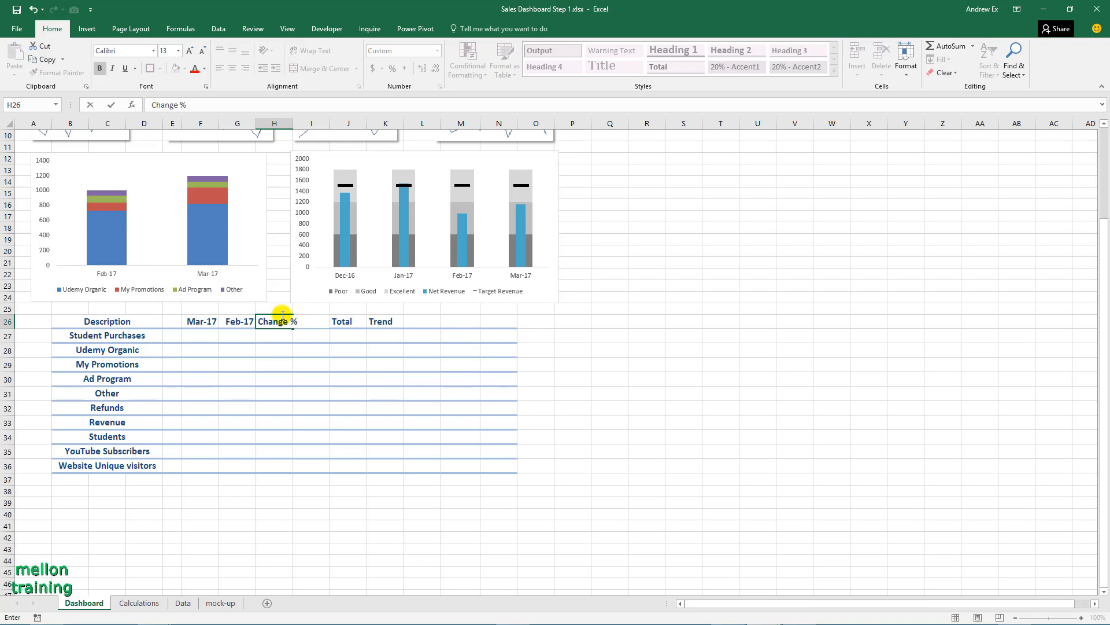
key("Return")
left_click_drag(390, 322, 479, 319)
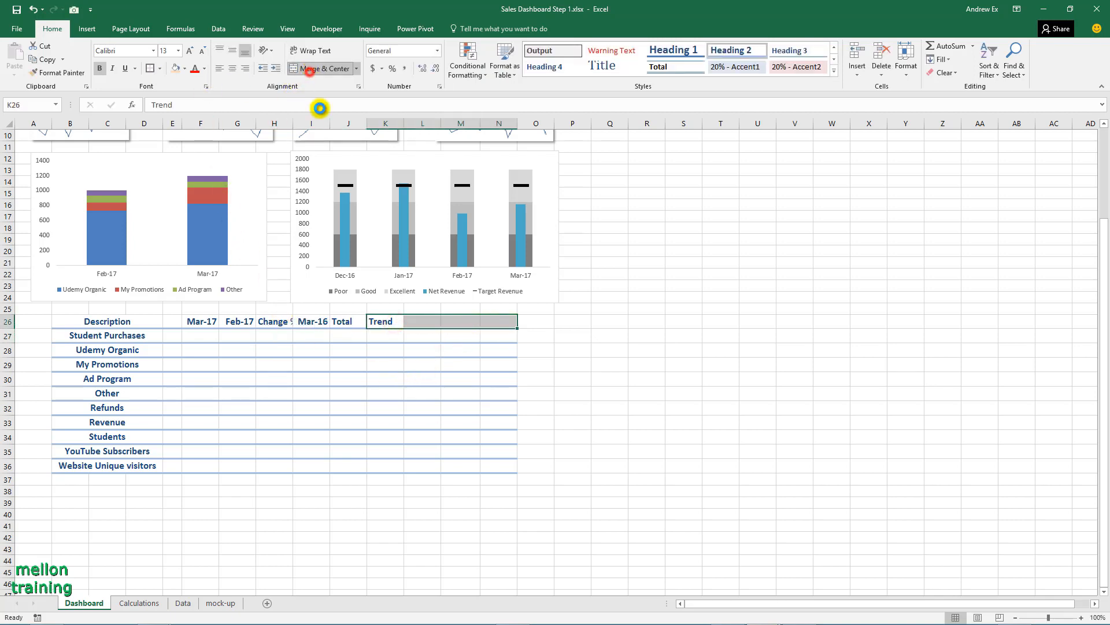
left_click(310, 70)
left_click(446, 404)
Merge and center the Trend cells across columns K to N separately for each row from 27 to 36
left_click(389, 337)
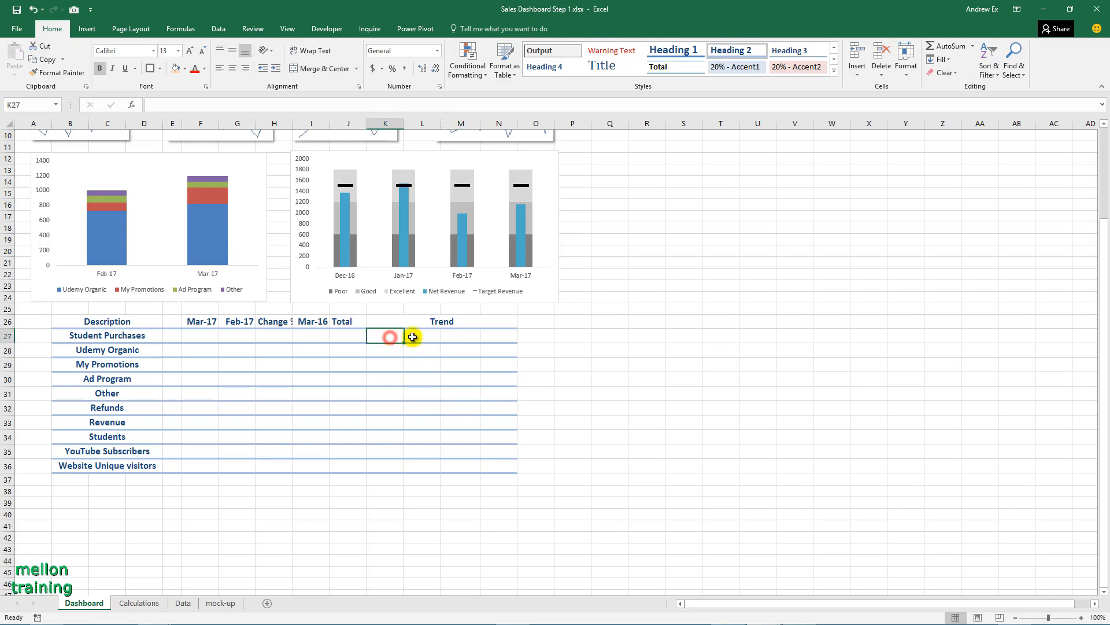
left_click_drag(412, 337, 500, 336)
left_click_drag(399, 351, 487, 350)
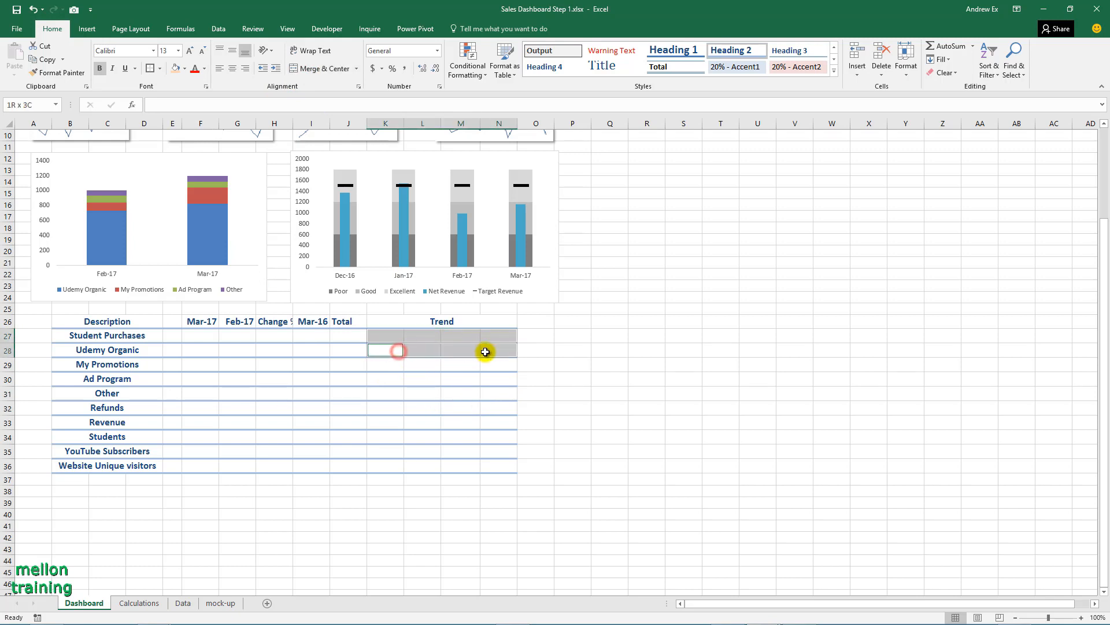
left_click_drag(389, 364, 479, 369)
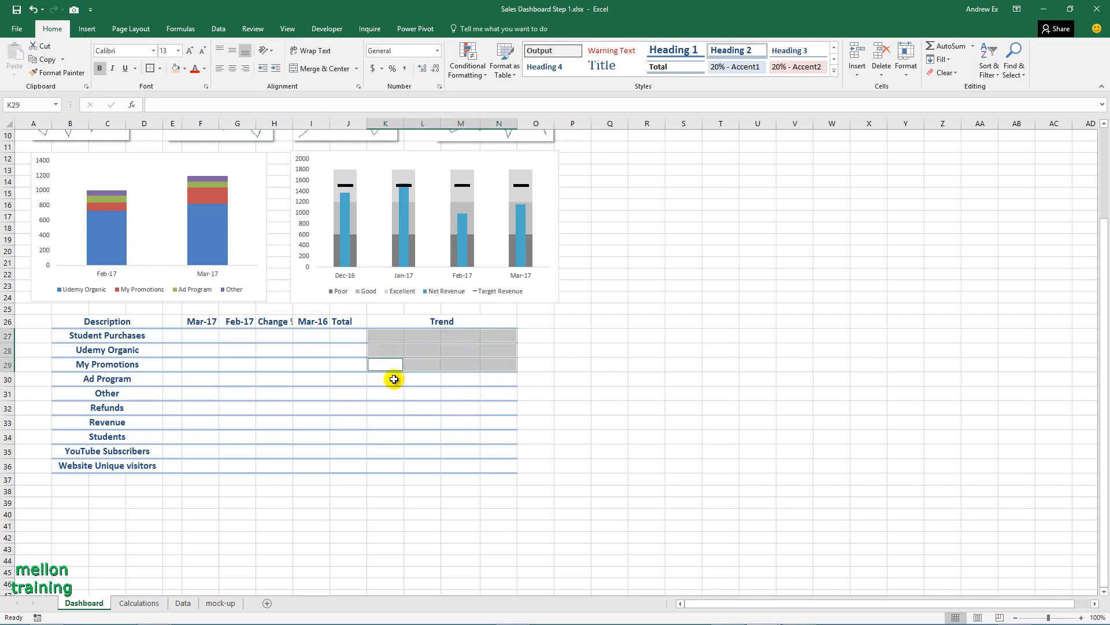
left_click_drag(394, 374, 495, 379)
left_click_drag(389, 393, 494, 396)
left_click_drag(389, 408, 492, 408)
left_click_drag(389, 422, 495, 452)
left_click_drag(389, 466, 491, 464)
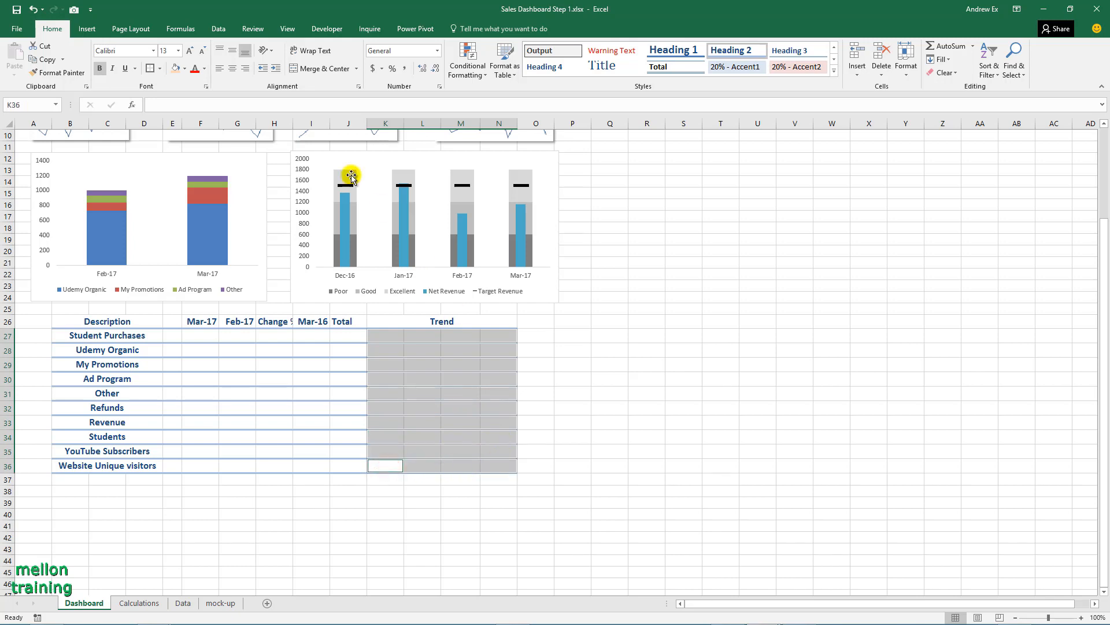
left_click(320, 68)
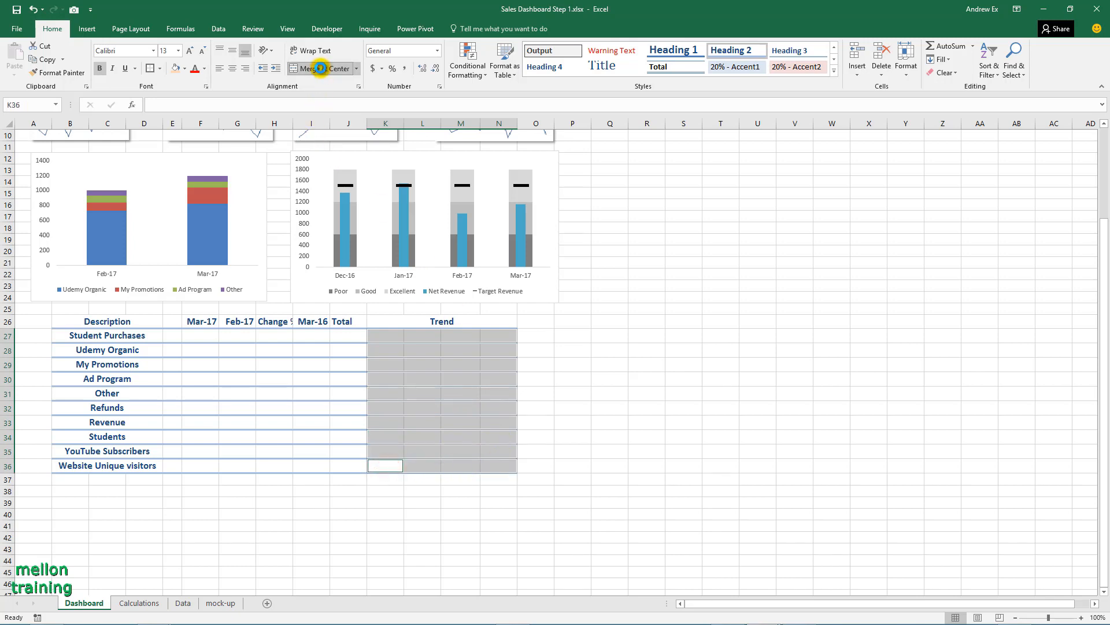
left_click(461, 419)
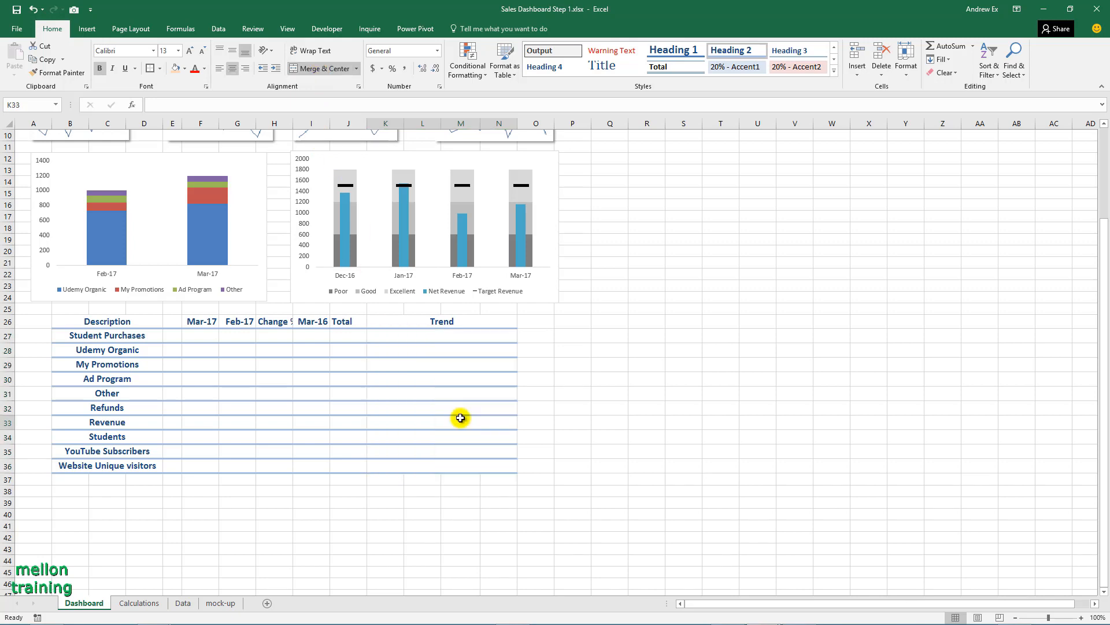
Widen column H to fit the Change % header and hide the gridlines on the Dashboard sheet
left_click(200, 393)
left_click_drag(291, 125, 302, 124)
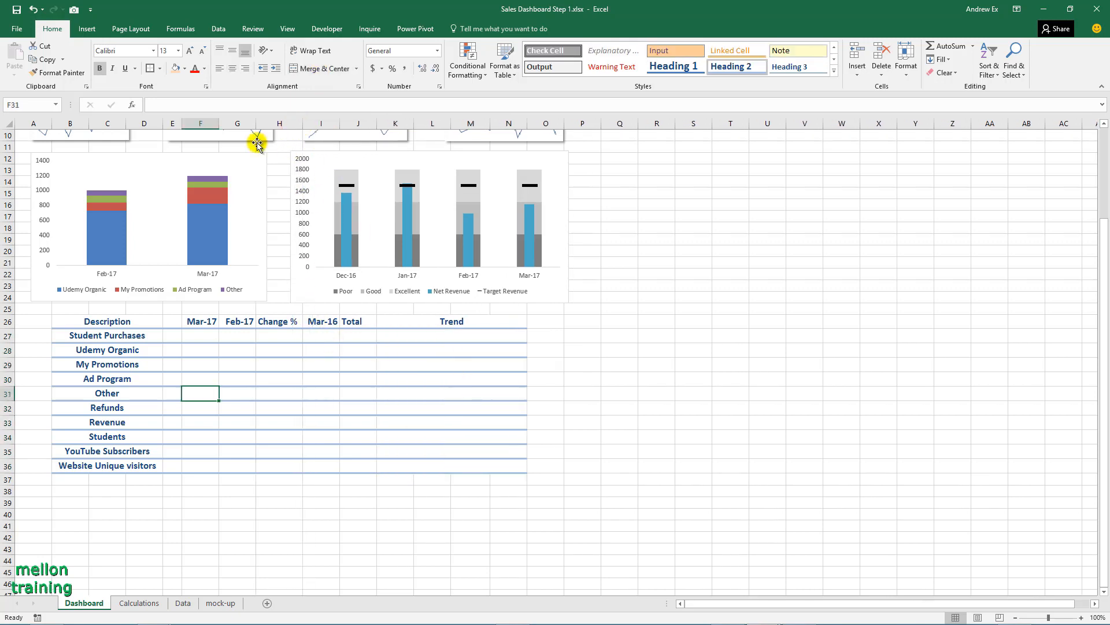
left_click(285, 30)
left_click(127, 68)
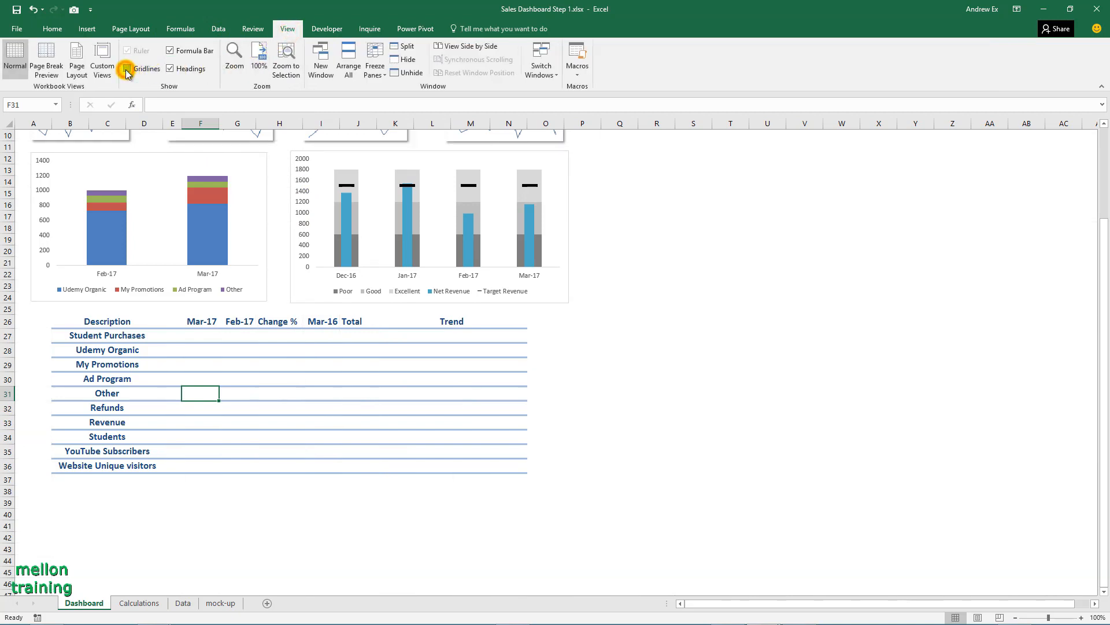
Link F27 to the current month's Student Purchases with =Calculations!B8 and fill the formula down to F36
left_click(199, 339)
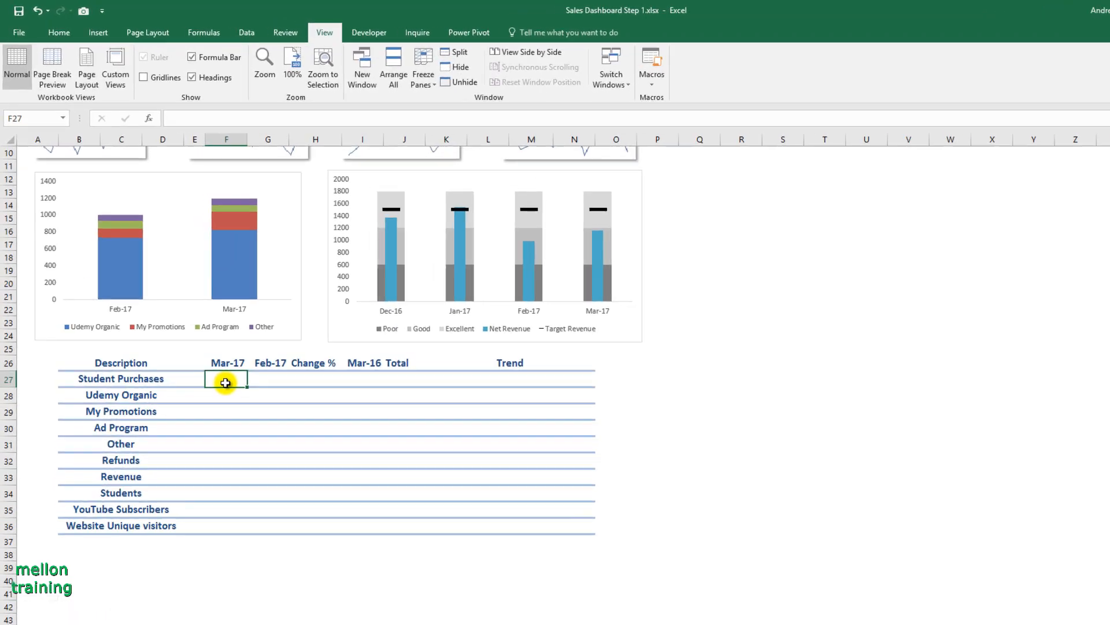
type("=")
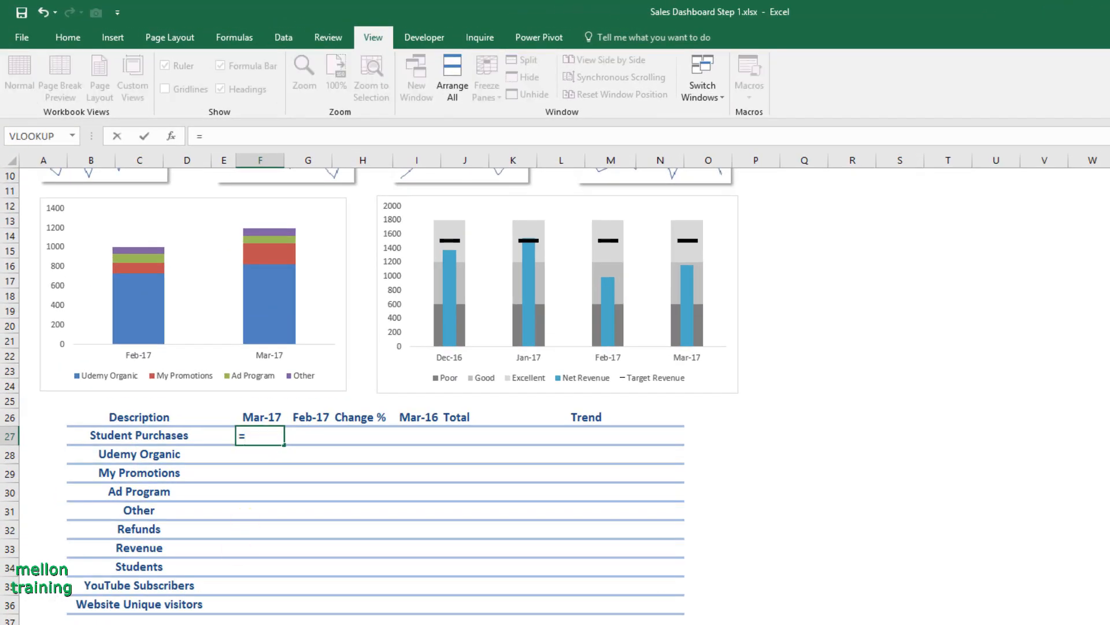
key("ctrl+Page_Up")
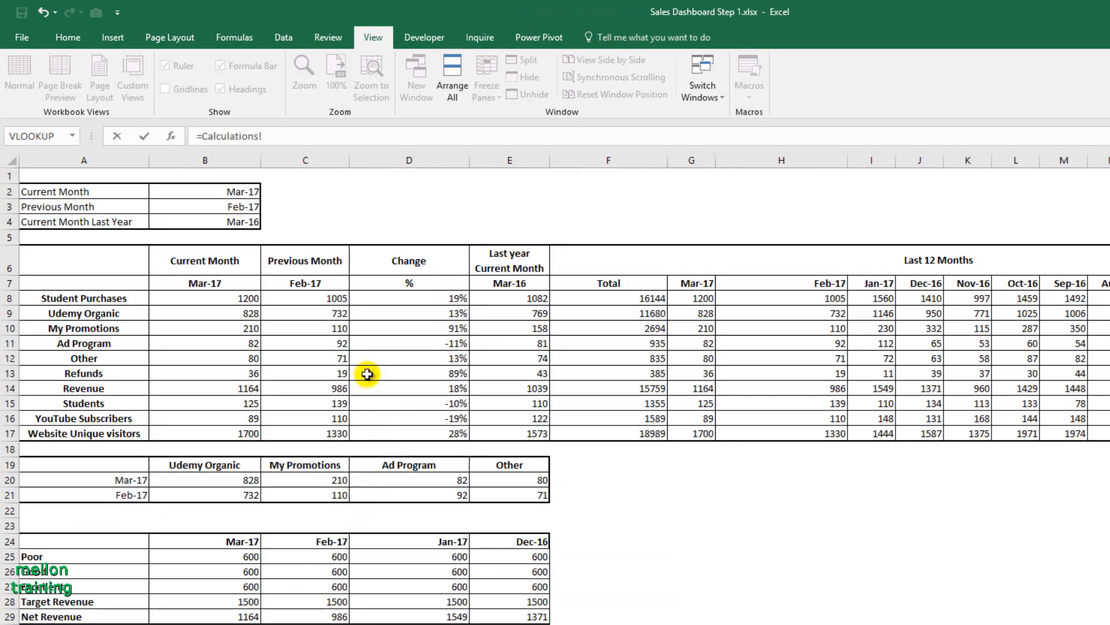
left_click(206, 296)
key("Return")
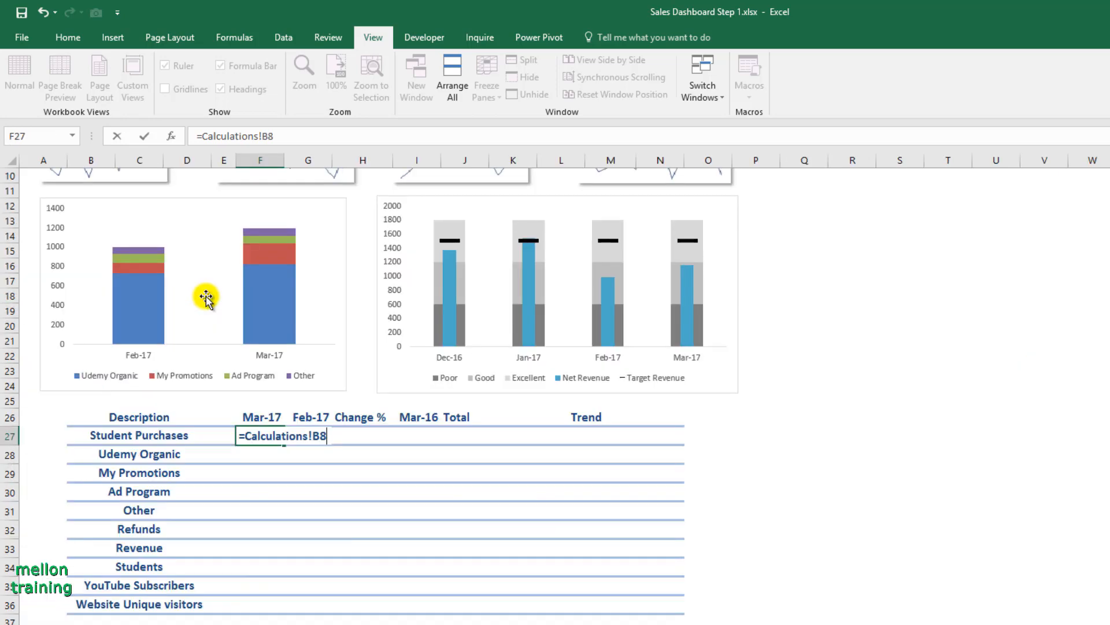
left_click(263, 435)
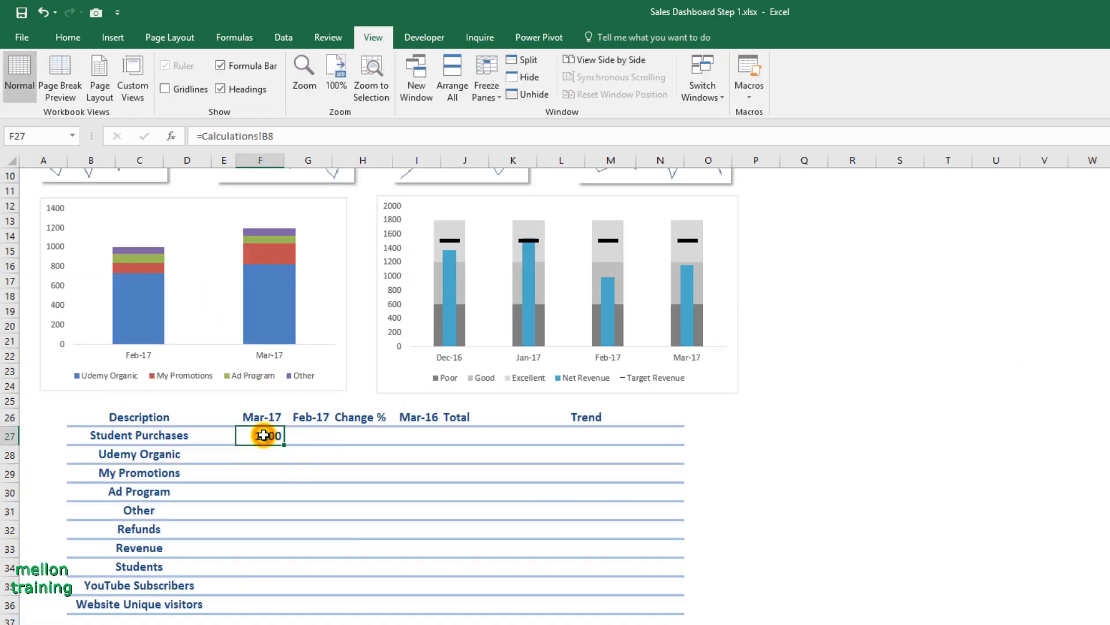
left_click_drag(284, 447, 275, 610)
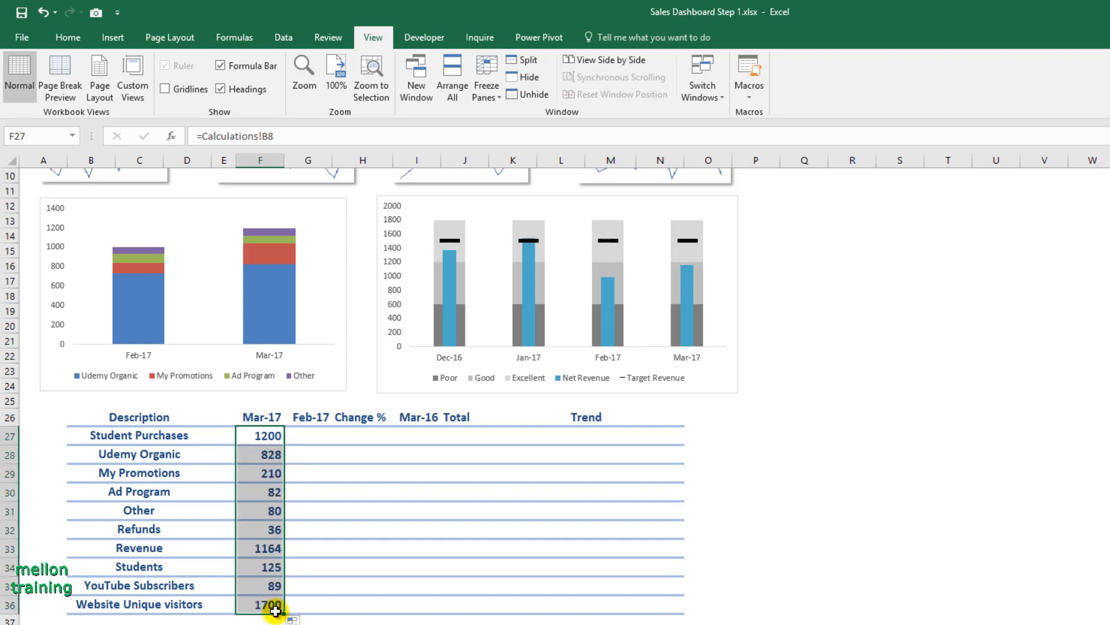
Fill the linked formulas from column F across to column J for rows 27 to 36
left_click(276, 441)
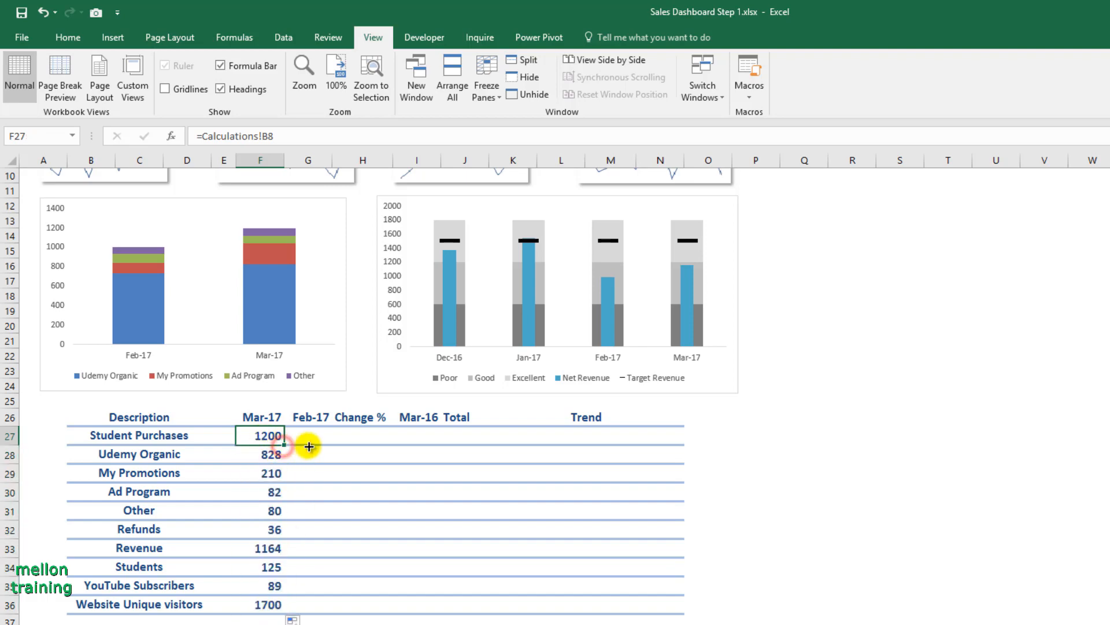
left_click_drag(309, 446, 491, 605)
left_click(326, 440)
left_click(411, 491)
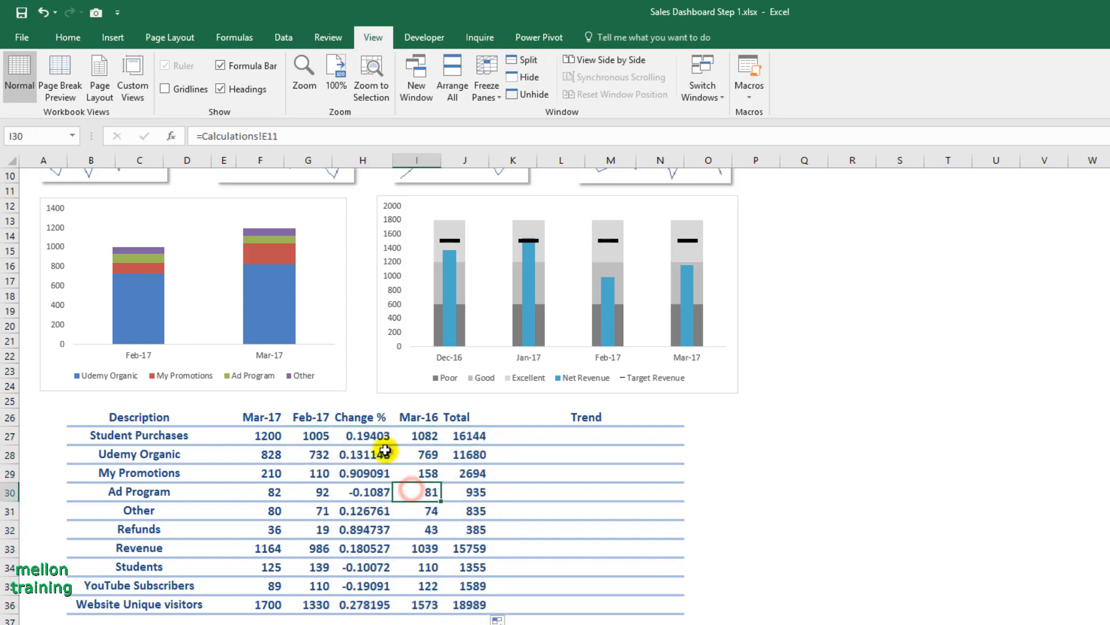
Format the Change % values in H27:H36 as percentages
left_click_drag(370, 437, 375, 605)
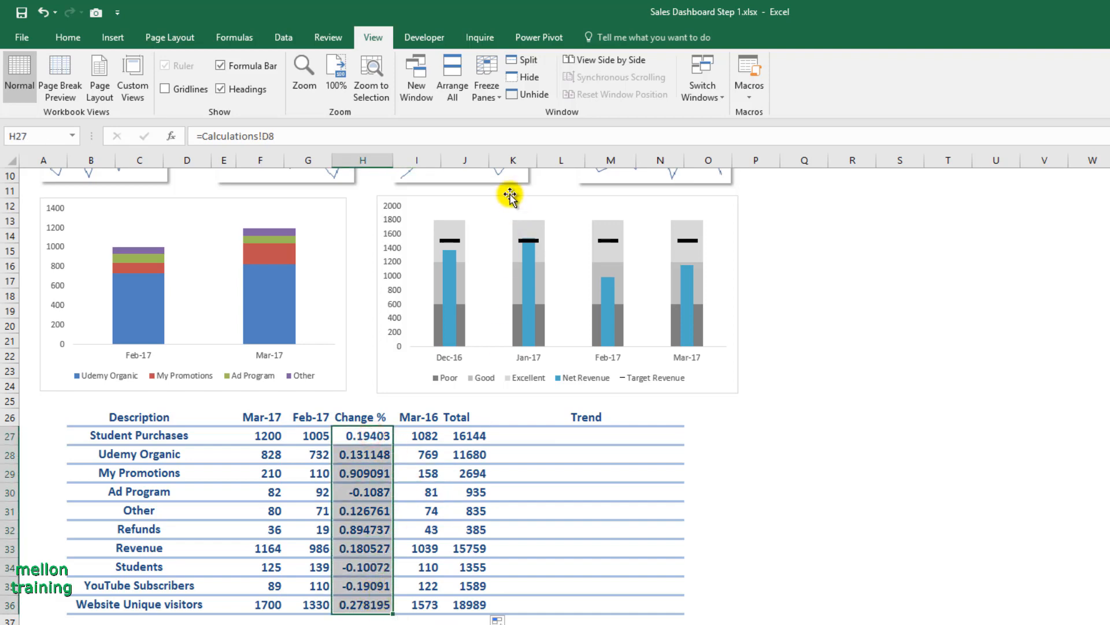
left_click(66, 38)
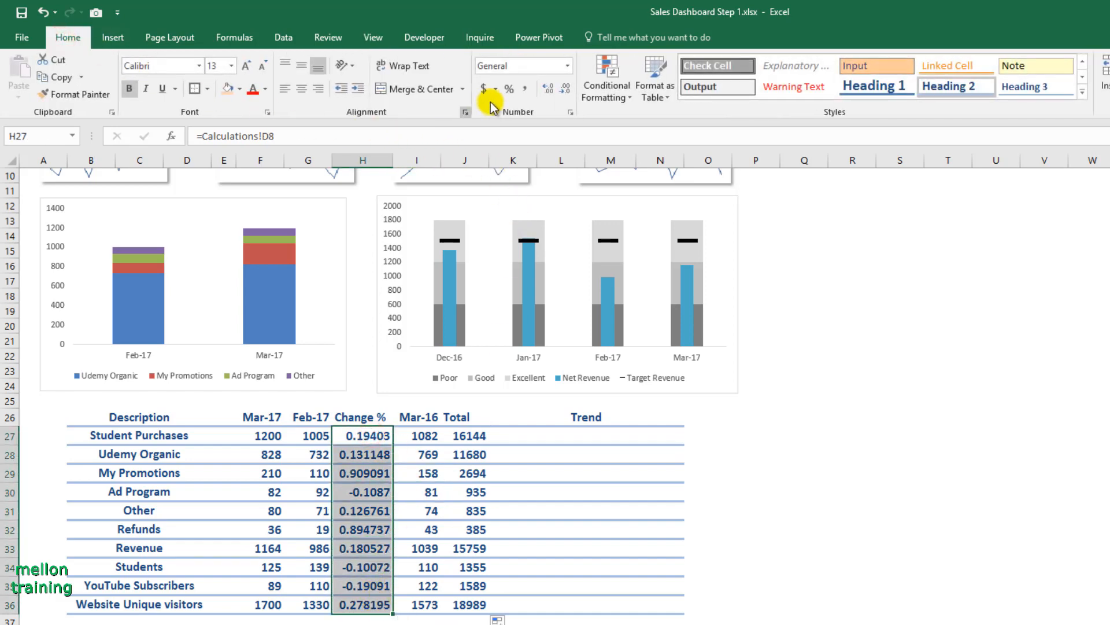
left_click(508, 89)
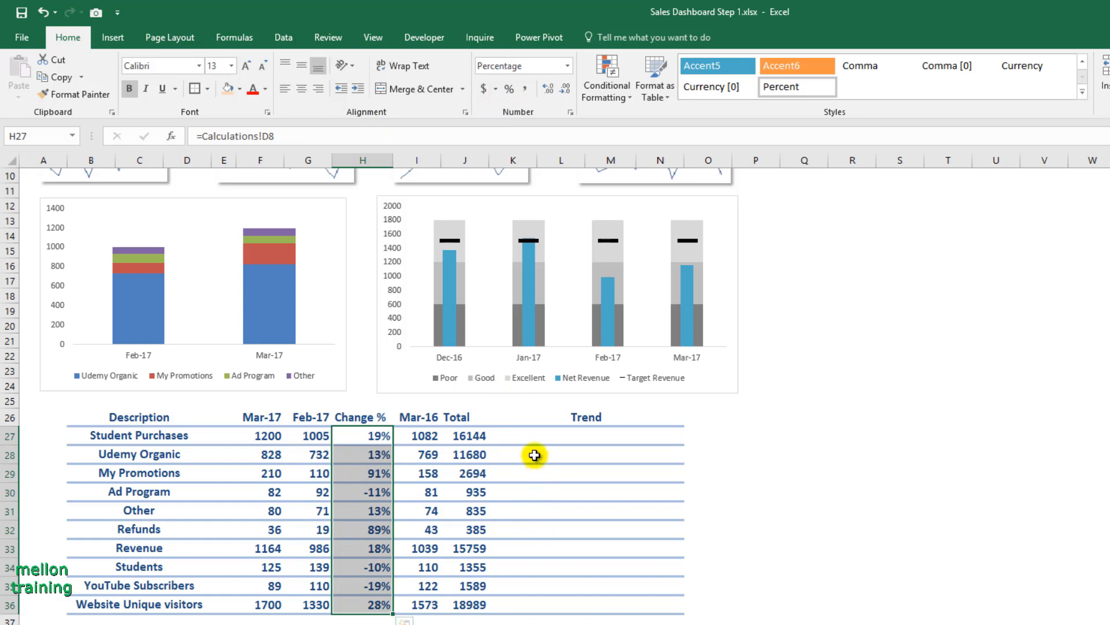
Insert a column sparkline in the Student Purchases Trend cell K27 using the data range Calculations!G8:R8
left_click(526, 439)
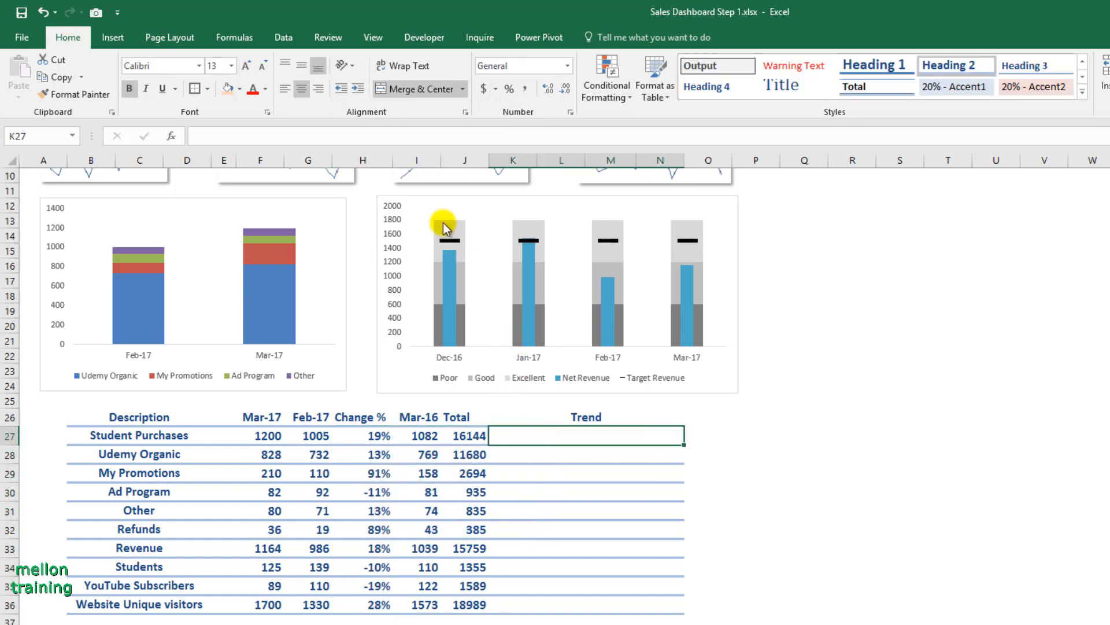
left_click(112, 37)
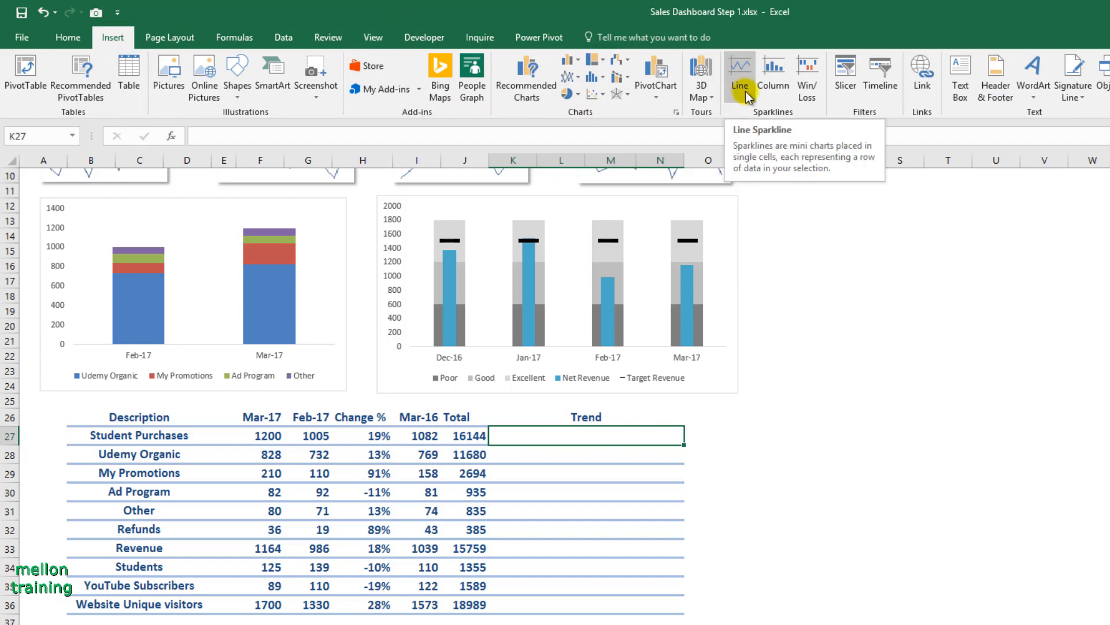
left_click(768, 89)
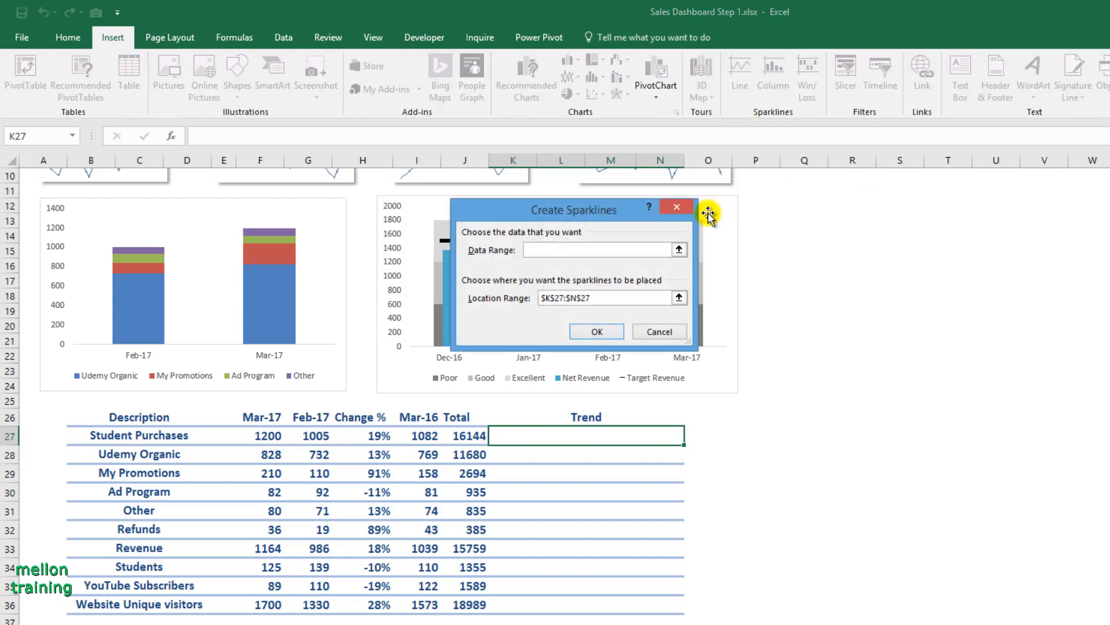
left_click(682, 250)
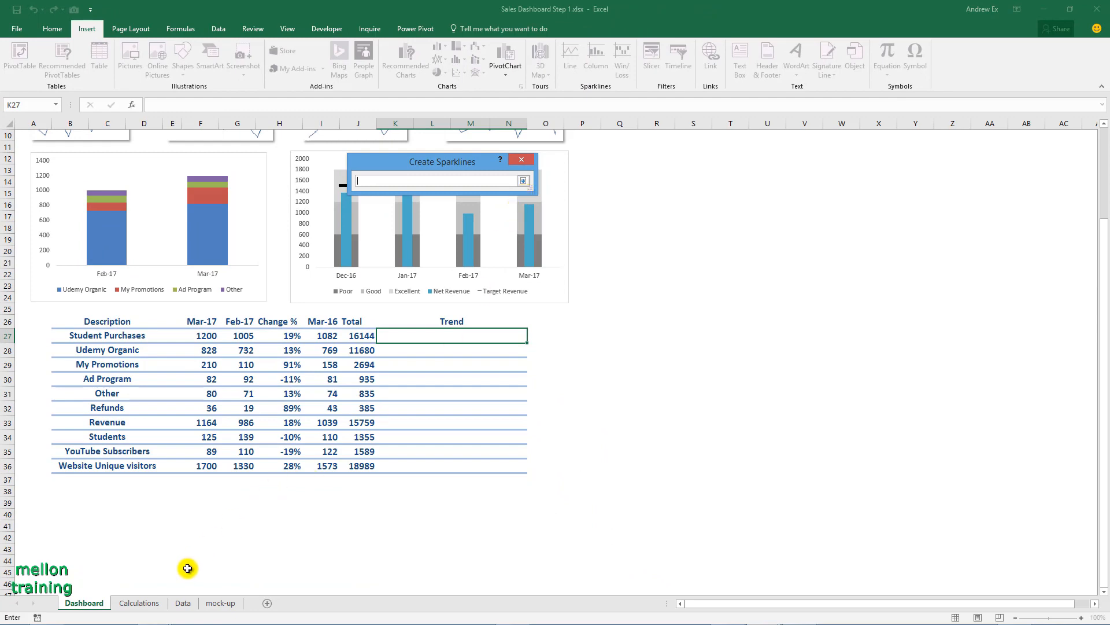
left_click(139, 601)
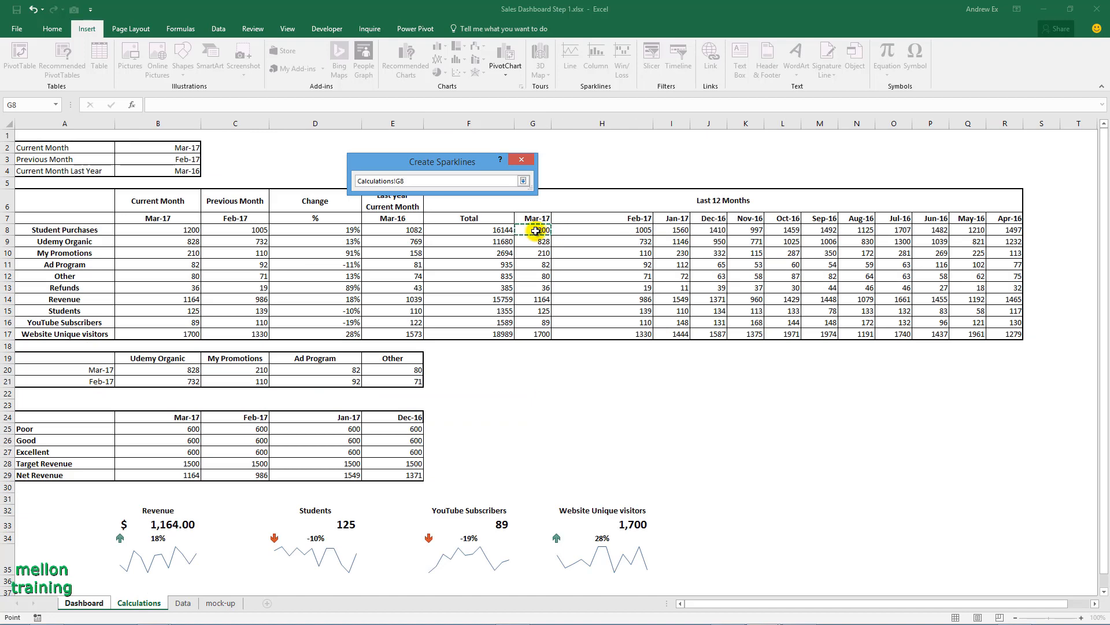
left_click_drag(535, 231, 998, 233)
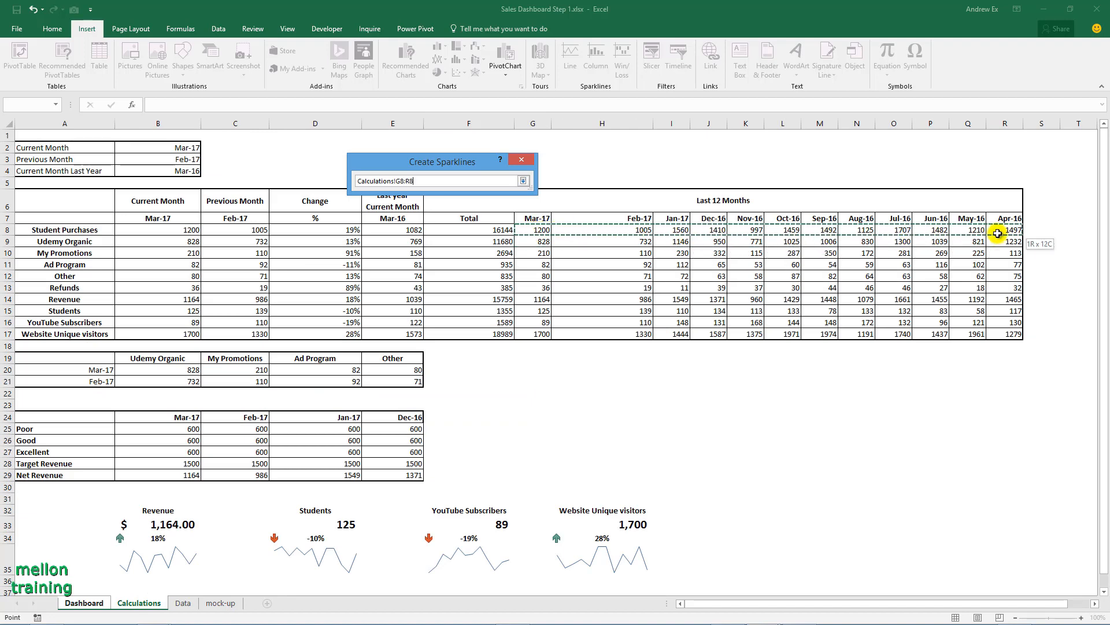
left_click(524, 181)
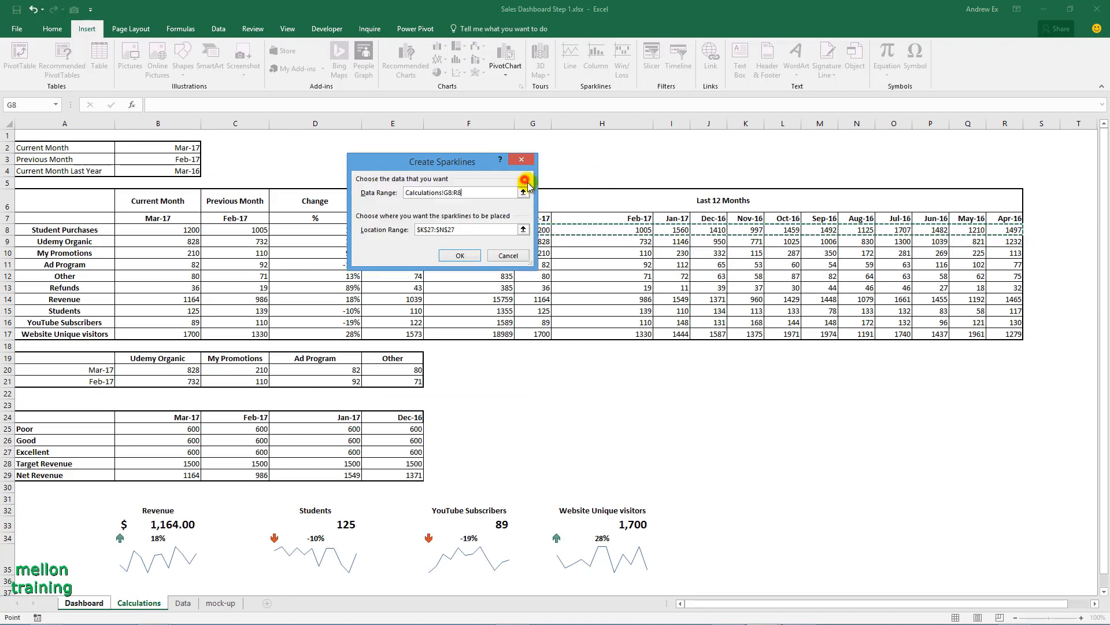
left_click(523, 229)
left_click(435, 336)
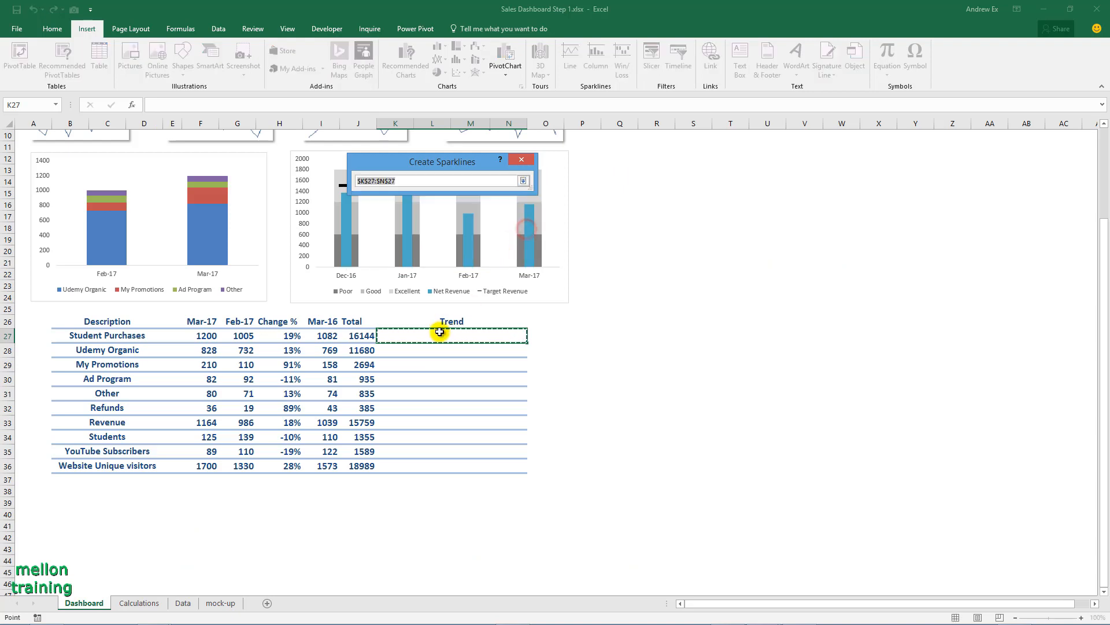
left_click(523, 181)
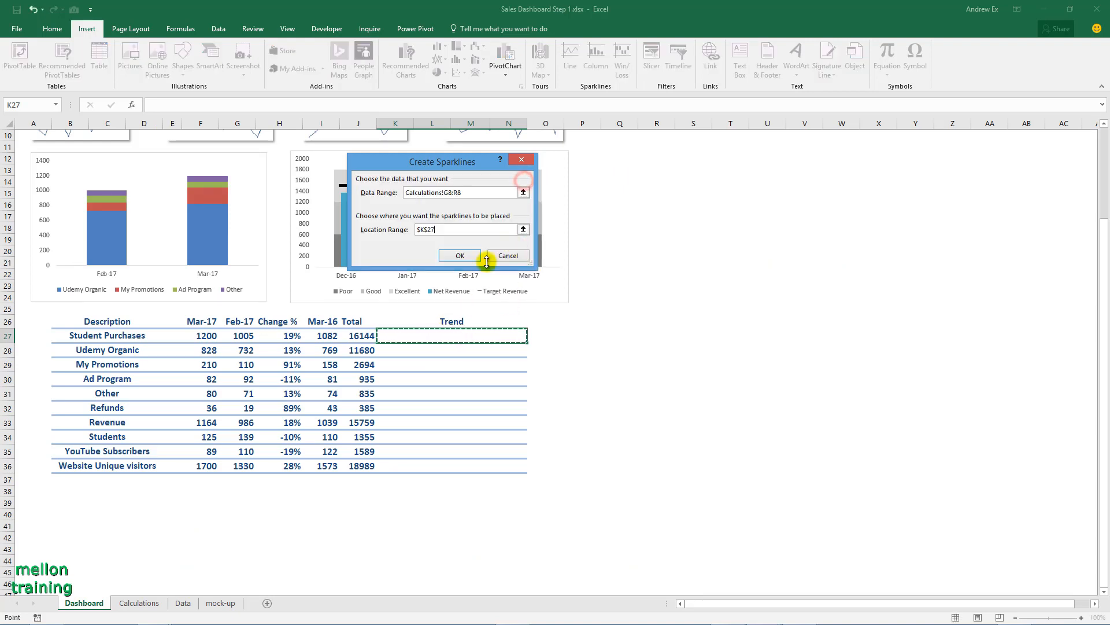
left_click(466, 248)
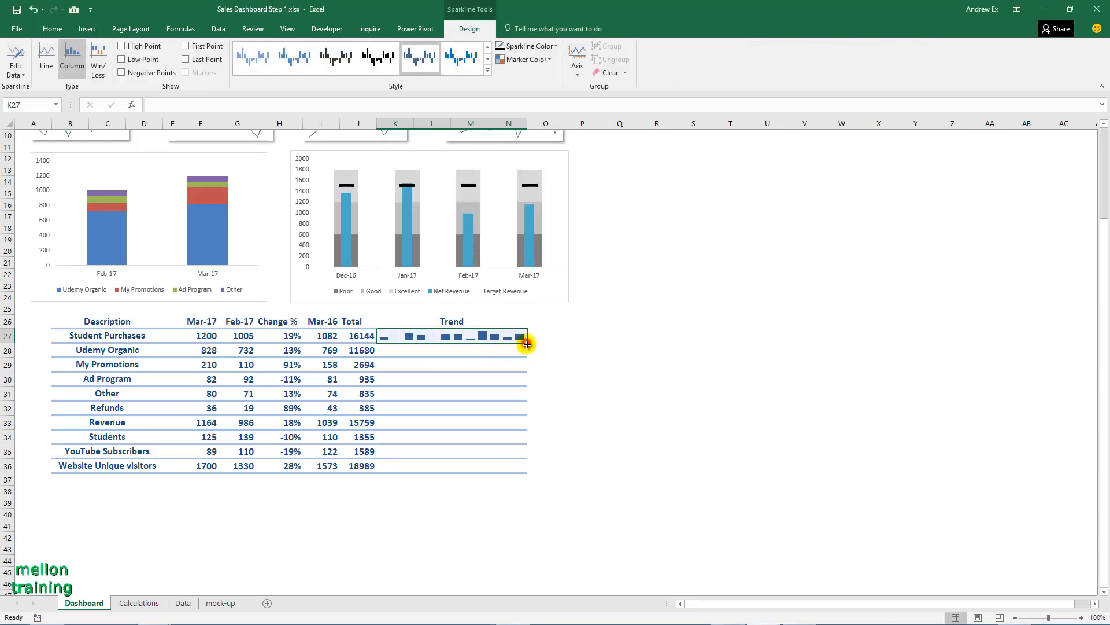
Fill the Trend sparkline down to row 36 and apply the green sparkline style to the group
left_click_drag(526, 343, 508, 469)
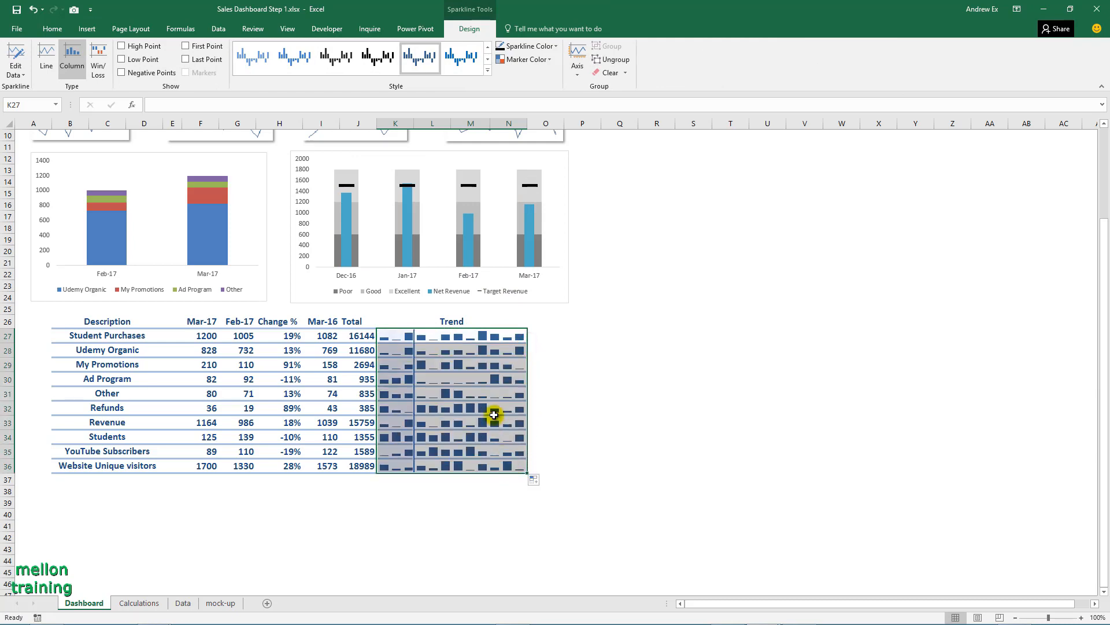
left_click(488, 71)
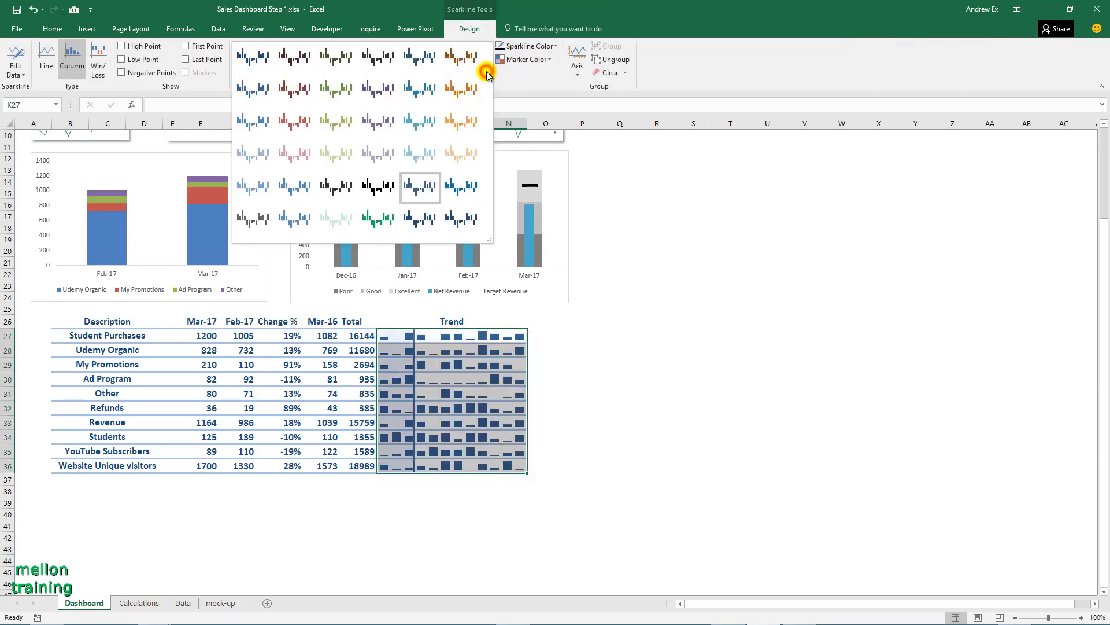
left_click(385, 221)
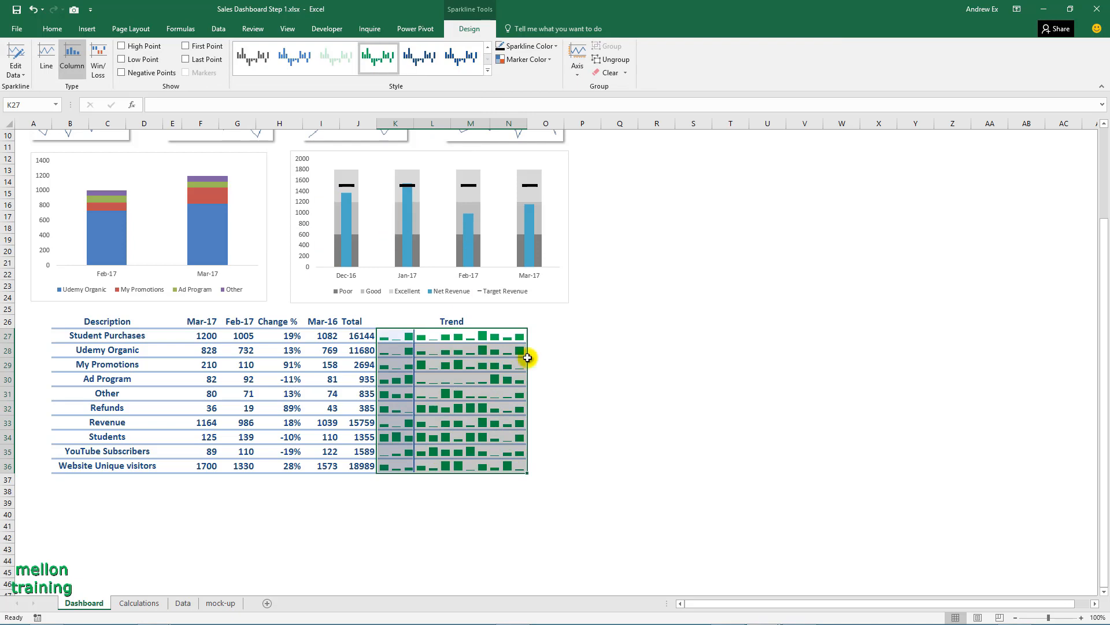
left_click(619, 429)
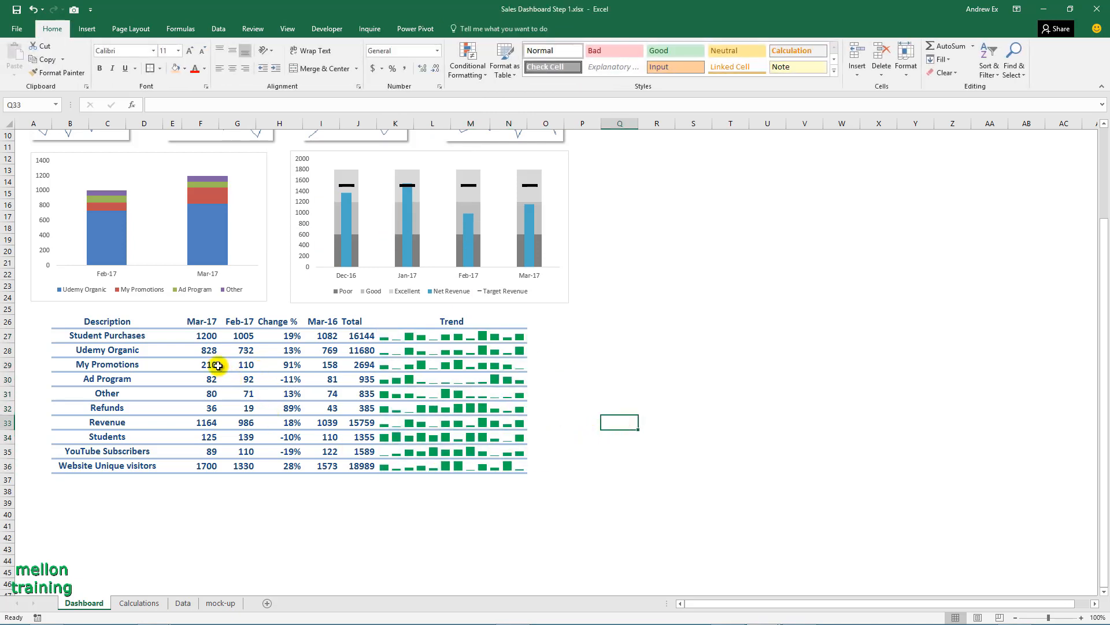
Start a new conditional formatting rule for E27:E36 using Icon Sets with the three-triangles style
left_click(172, 336)
left_click_drag(172, 339, 174, 468)
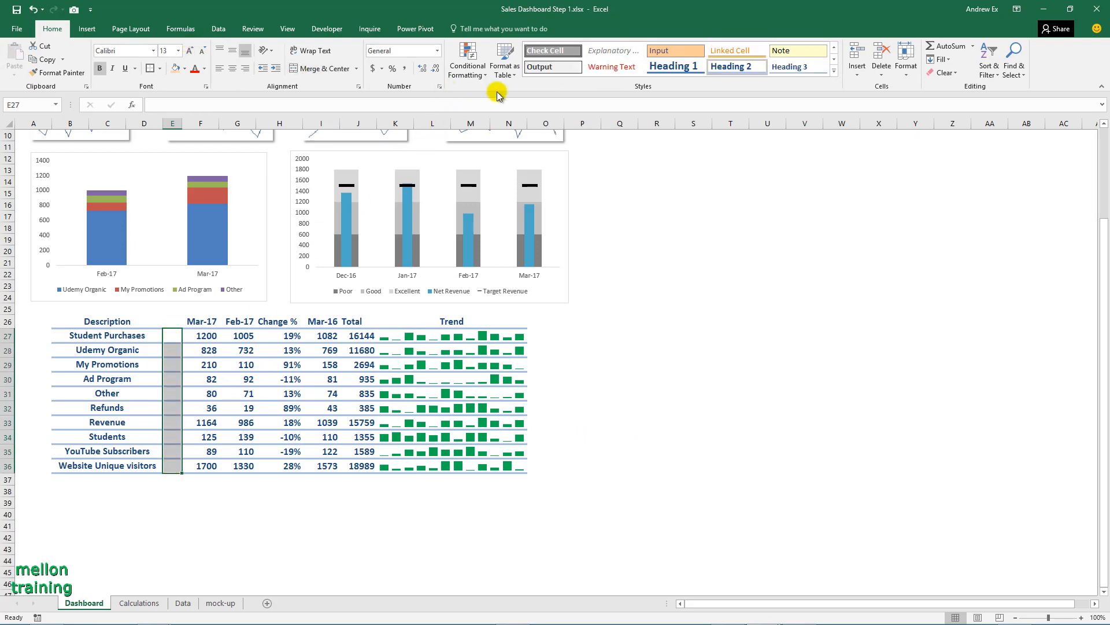
left_click(469, 69)
left_click(485, 217)
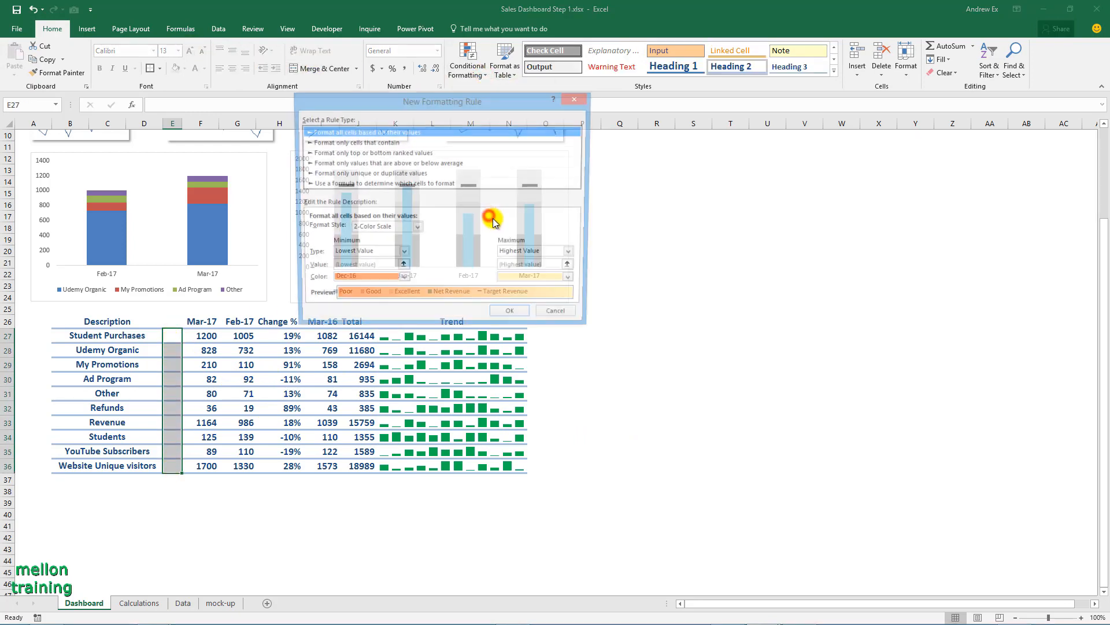
left_click(416, 229)
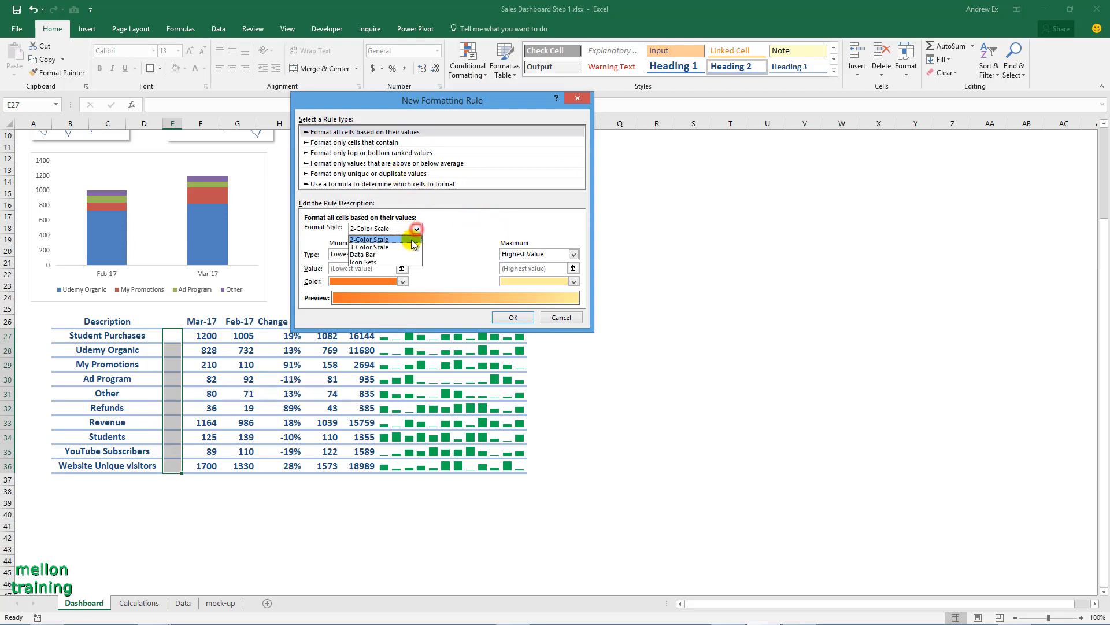
left_click(405, 263)
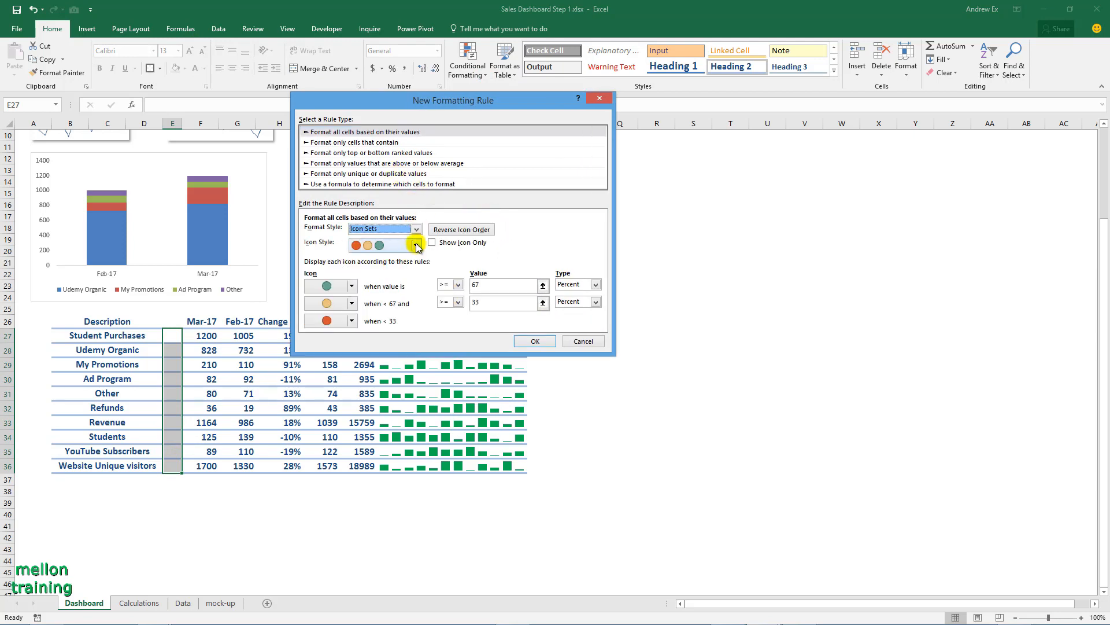
left_click(416, 245)
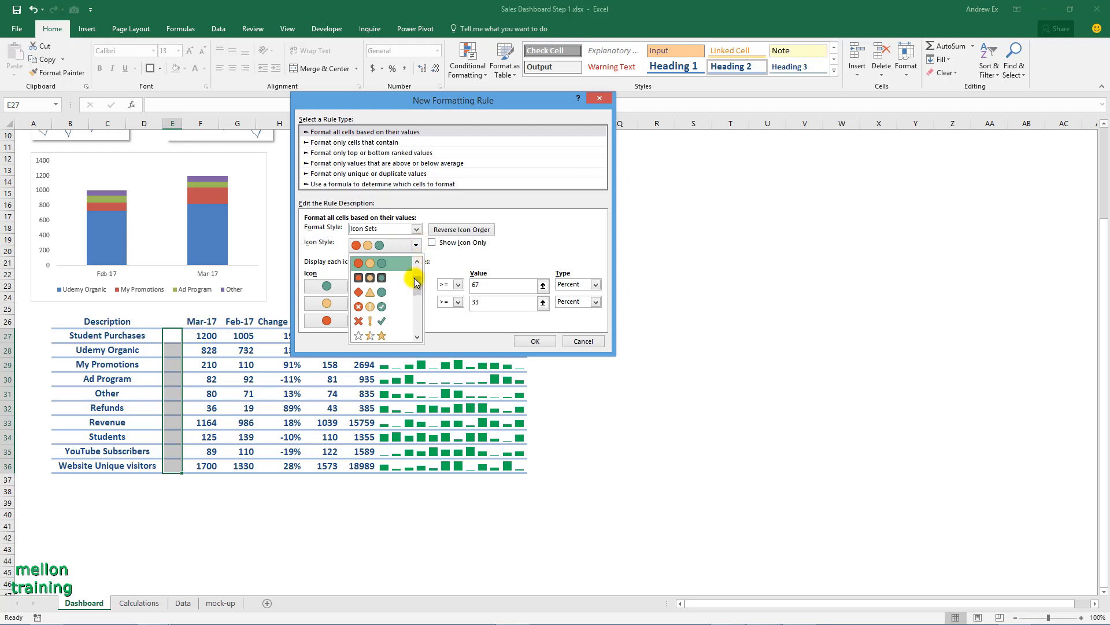
mouse_move(418, 283)
left_mouse_down()
mouse_move(419, 268)
mouse_move(418, 295)
left_mouse_up()
left_click(371, 286)
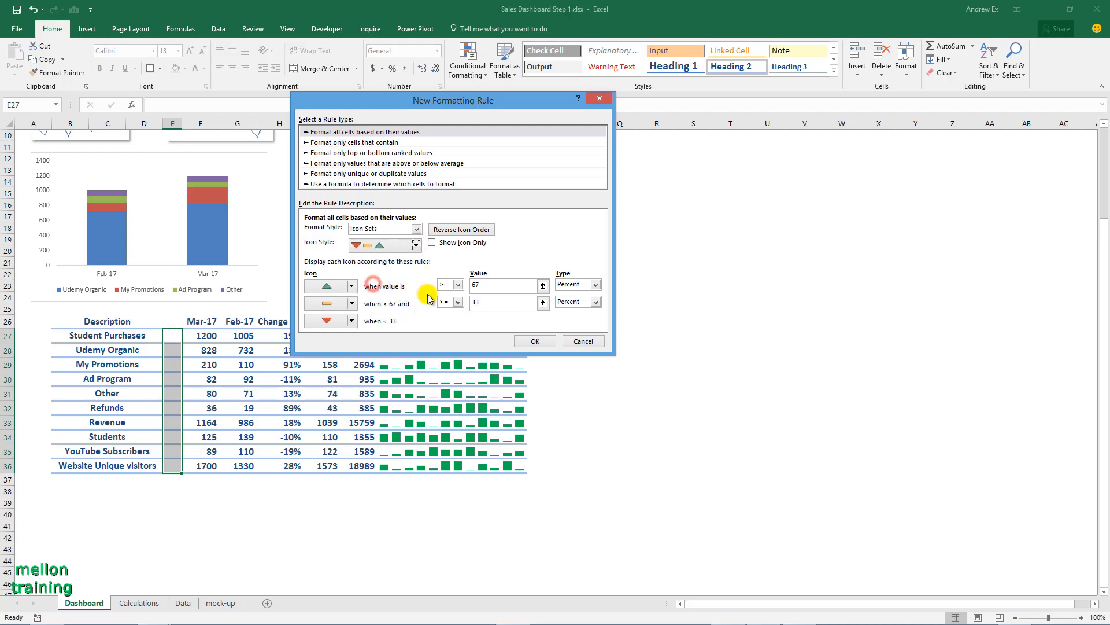
Set the icon rule to show the green triangle for values > 0 and the yellow dash for >= 0, both as Number, and apply it
left_click(494, 284)
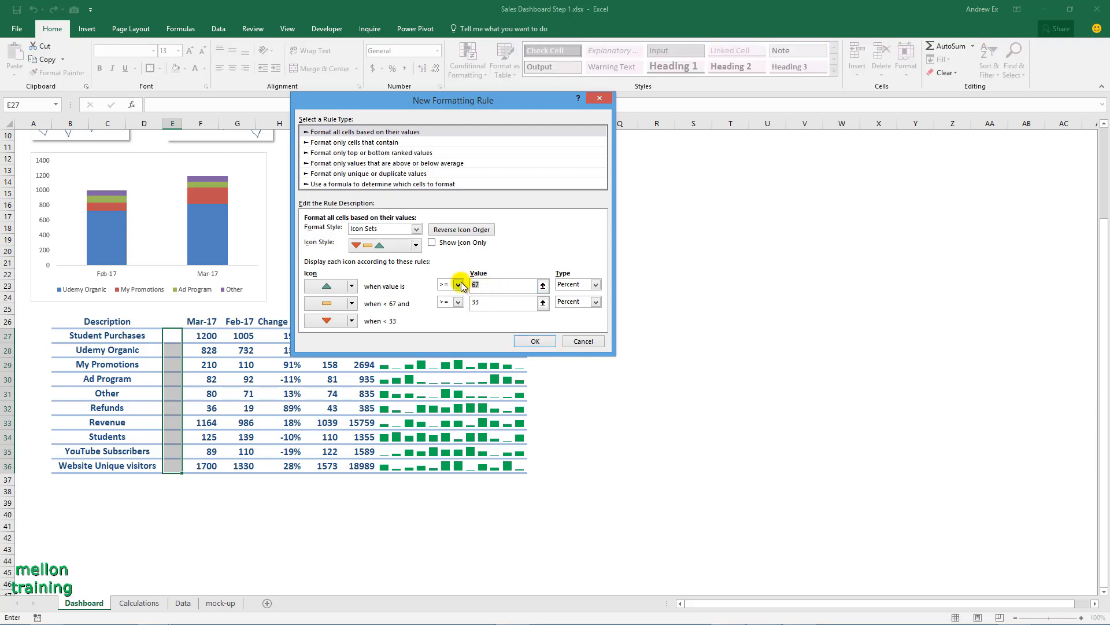
left_click(456, 285)
left_click(450, 302)
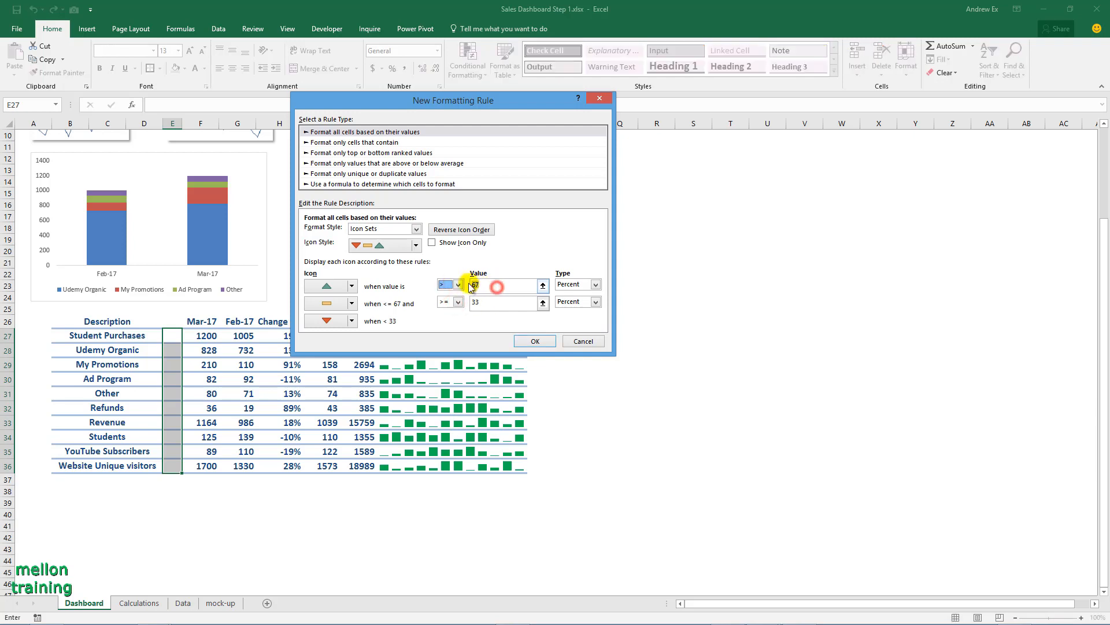
left_click(579, 284)
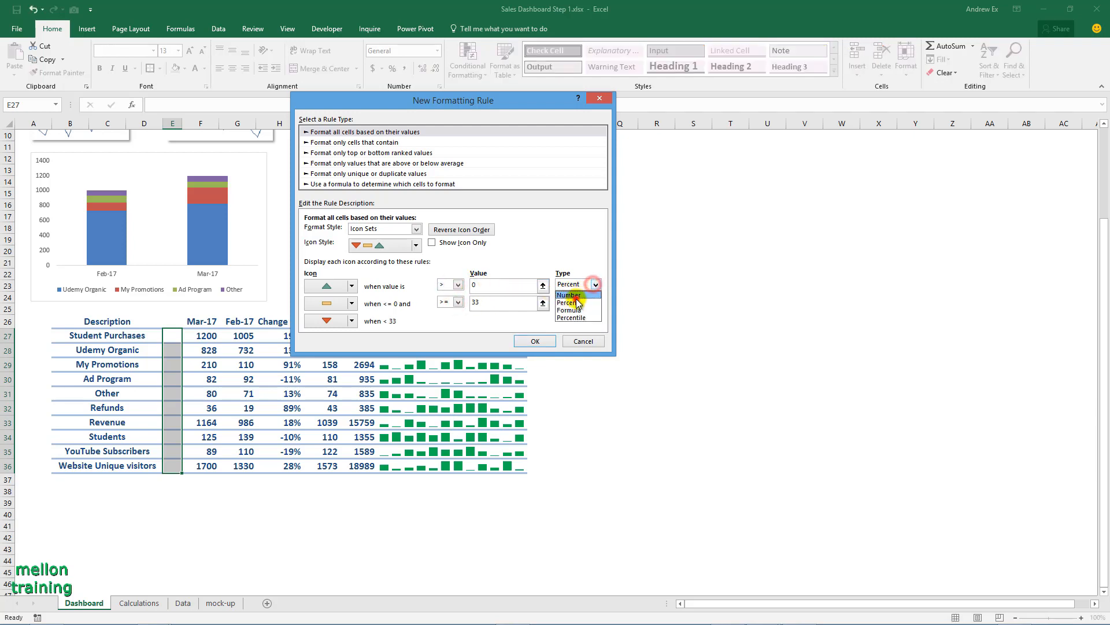
left_click(576, 297)
double_click(502, 301)
type("0")
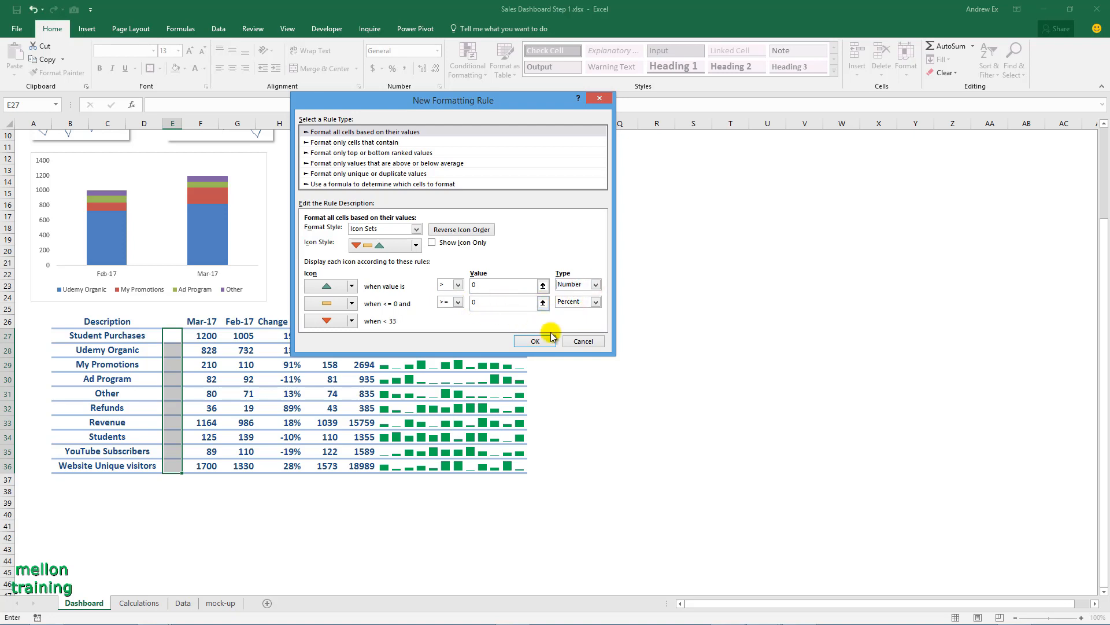
left_click(581, 302)
left_click(574, 318)
left_click(581, 302)
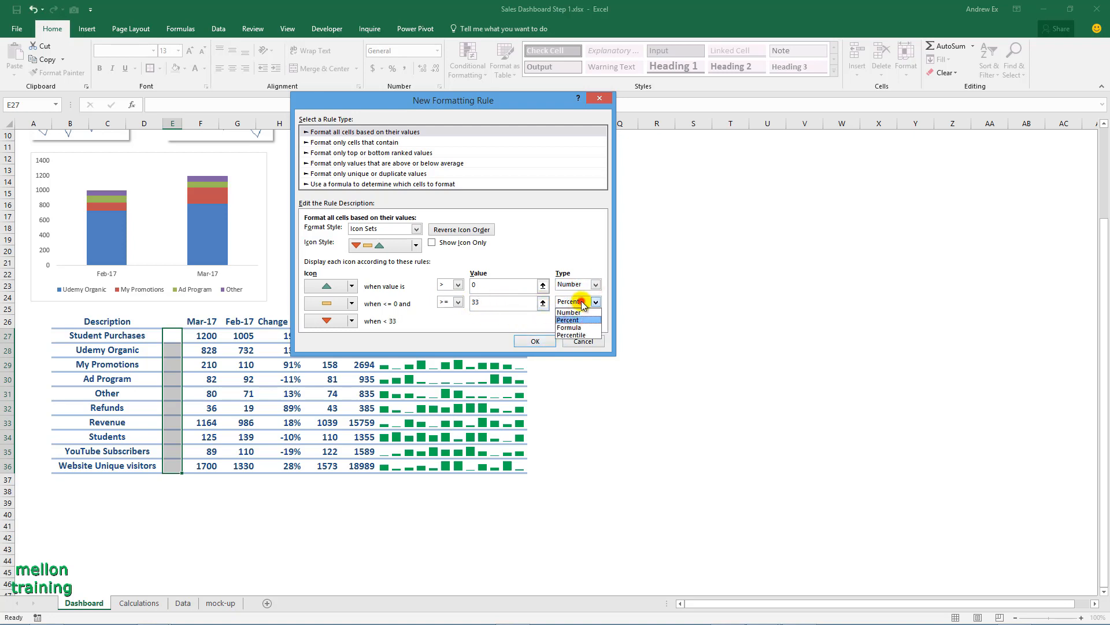
left_click(570, 312)
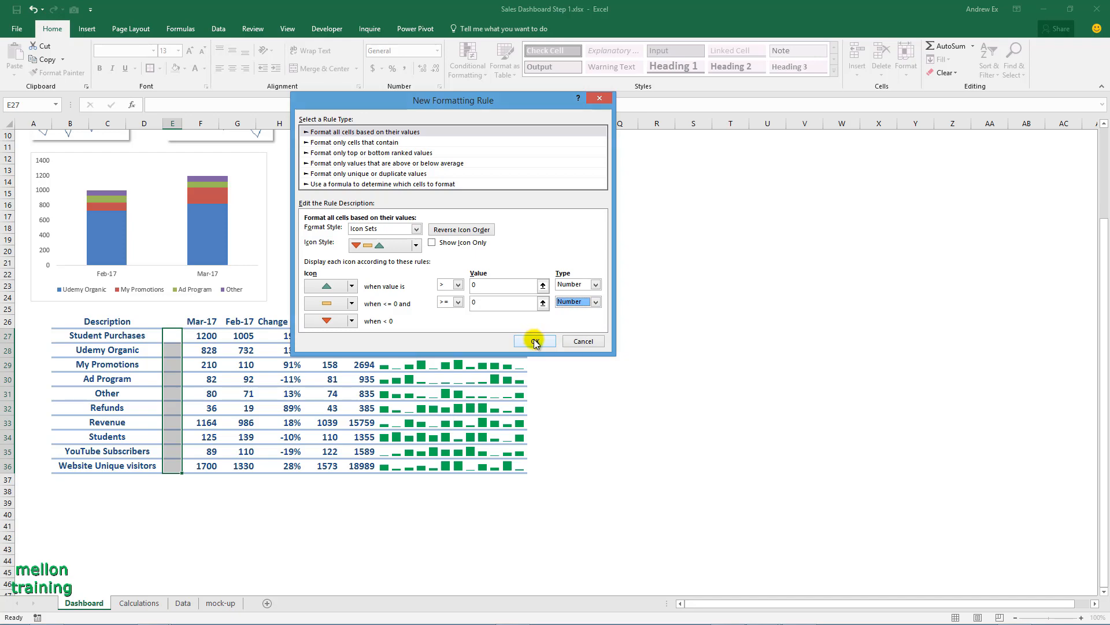
left_click(535, 341)
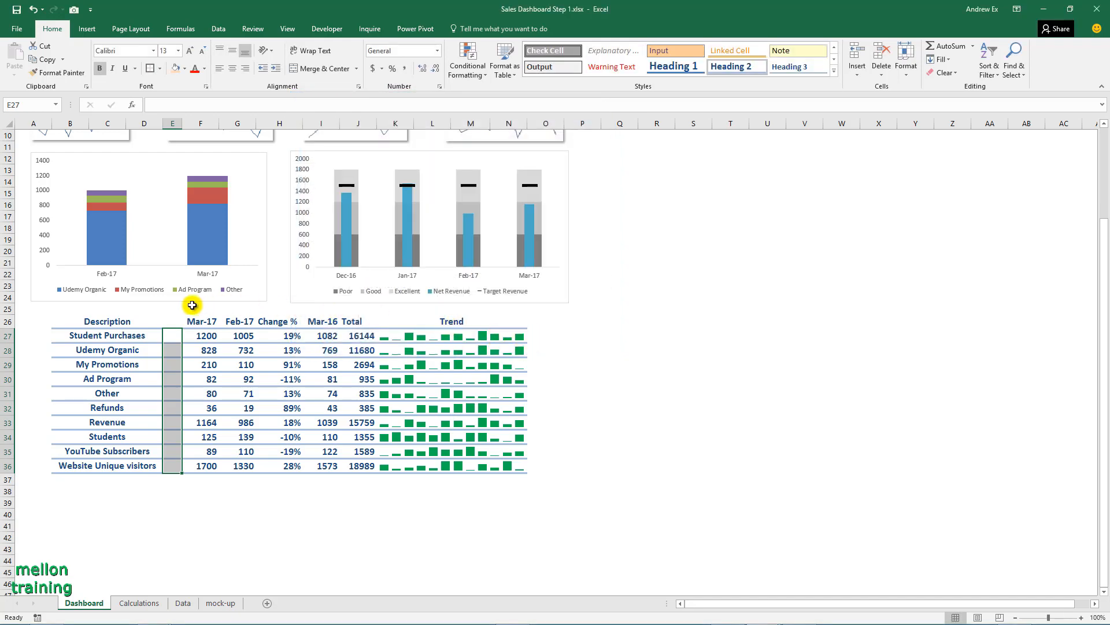
Link E27 to the Change % value with =H27 and fill the formula down to E36
left_click(169, 336)
type("=")
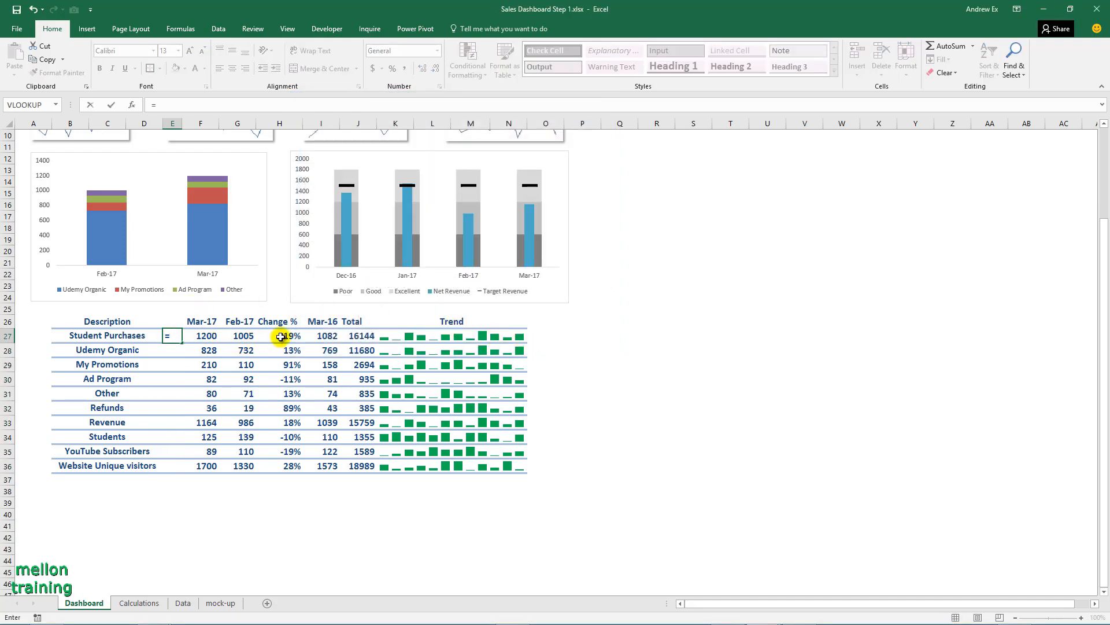
left_click(279, 336)
key("Return")
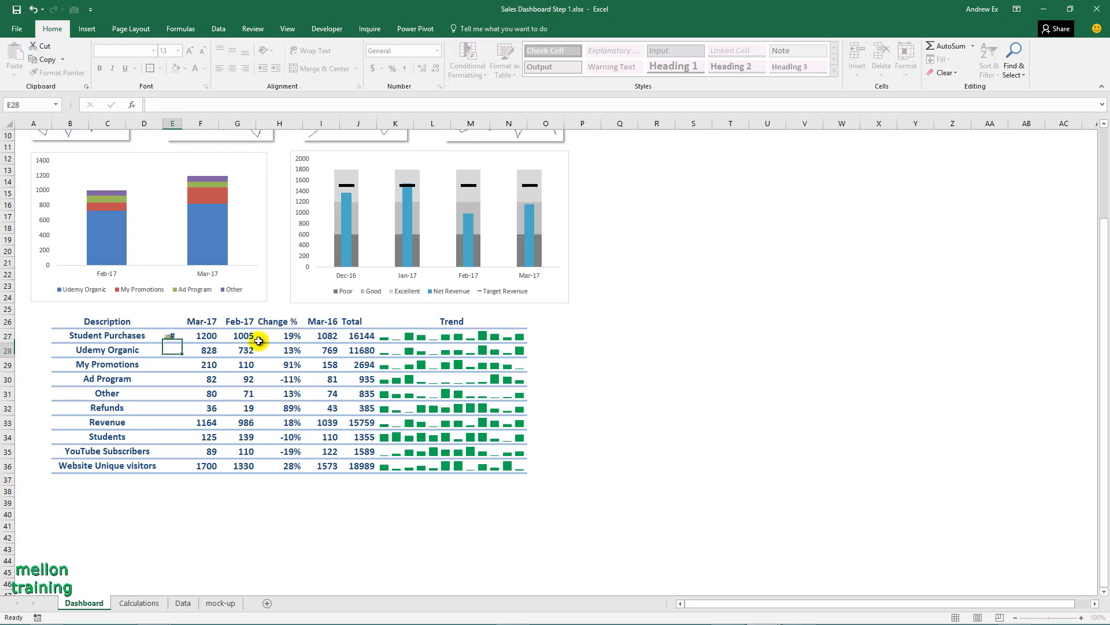
left_click(173, 336)
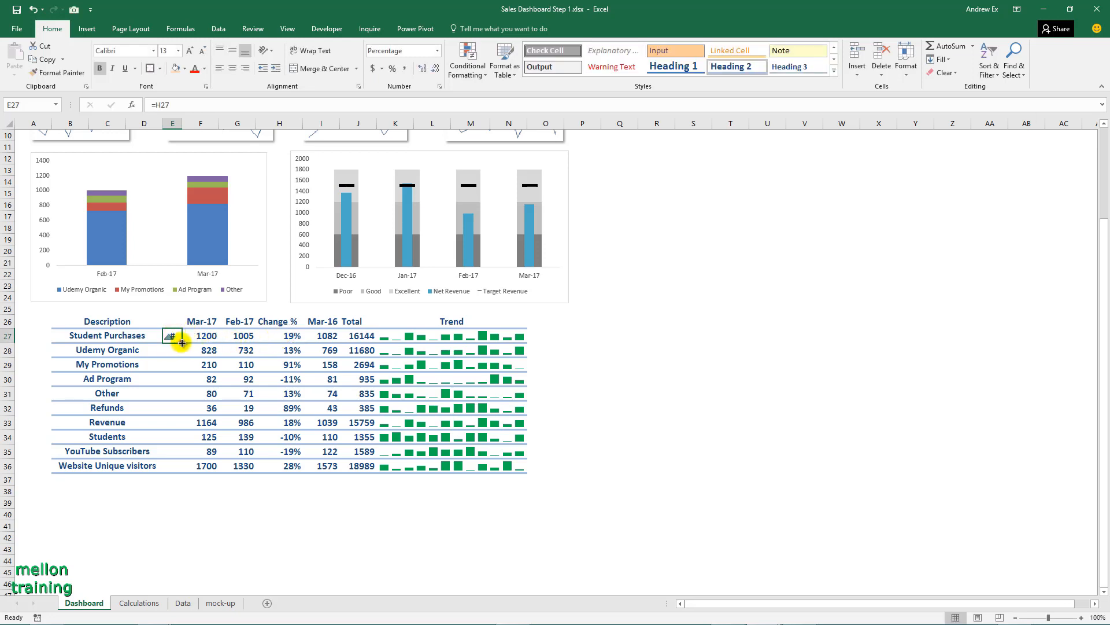
left_click_drag(182, 343, 170, 470)
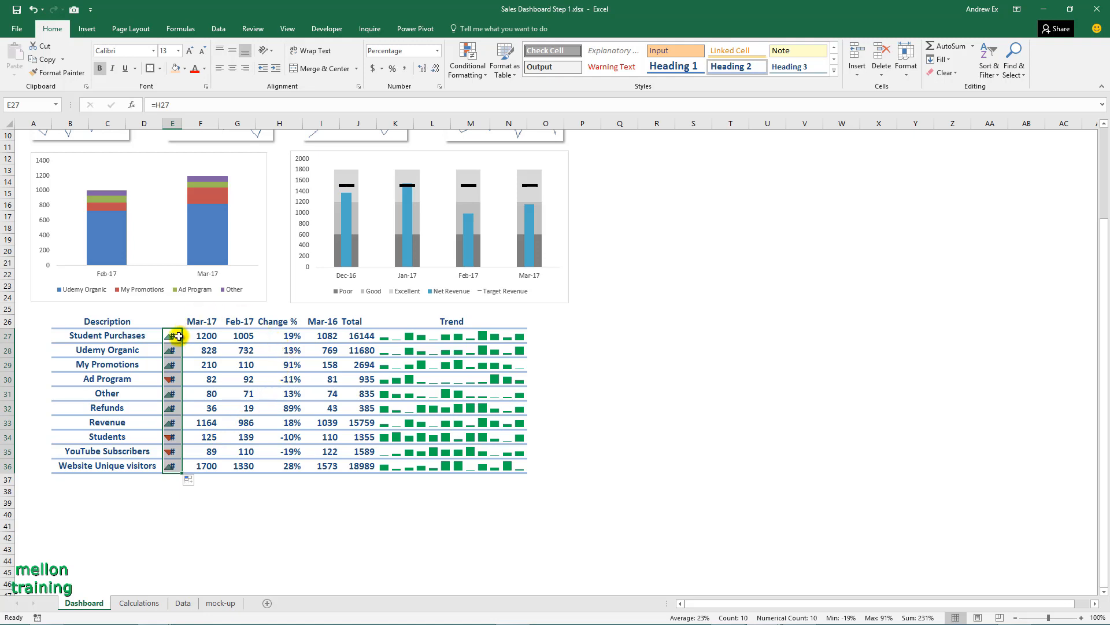
Edit the icon set rule on E27:E36 so that it shows only the icons, and apply it
left_click(481, 76)
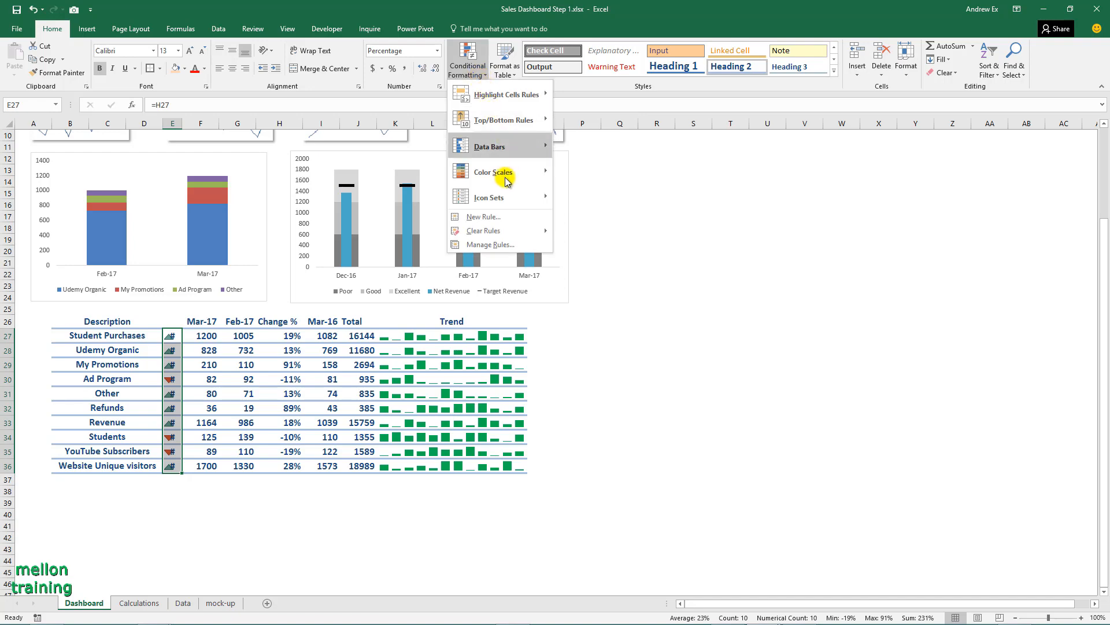
left_click(494, 244)
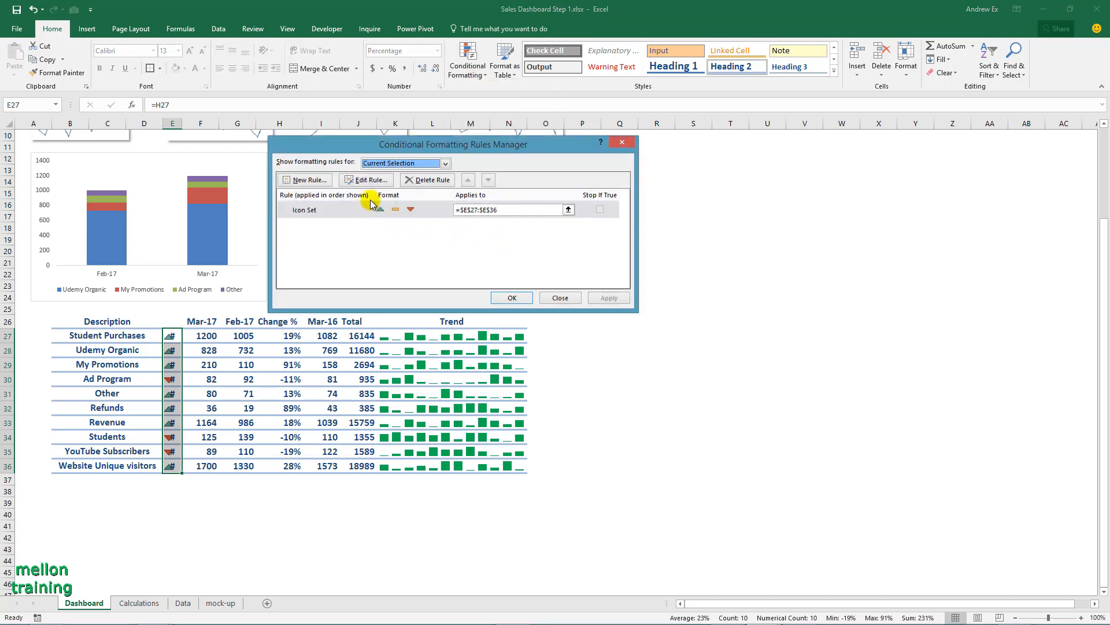
left_click(366, 180)
left_click(431, 242)
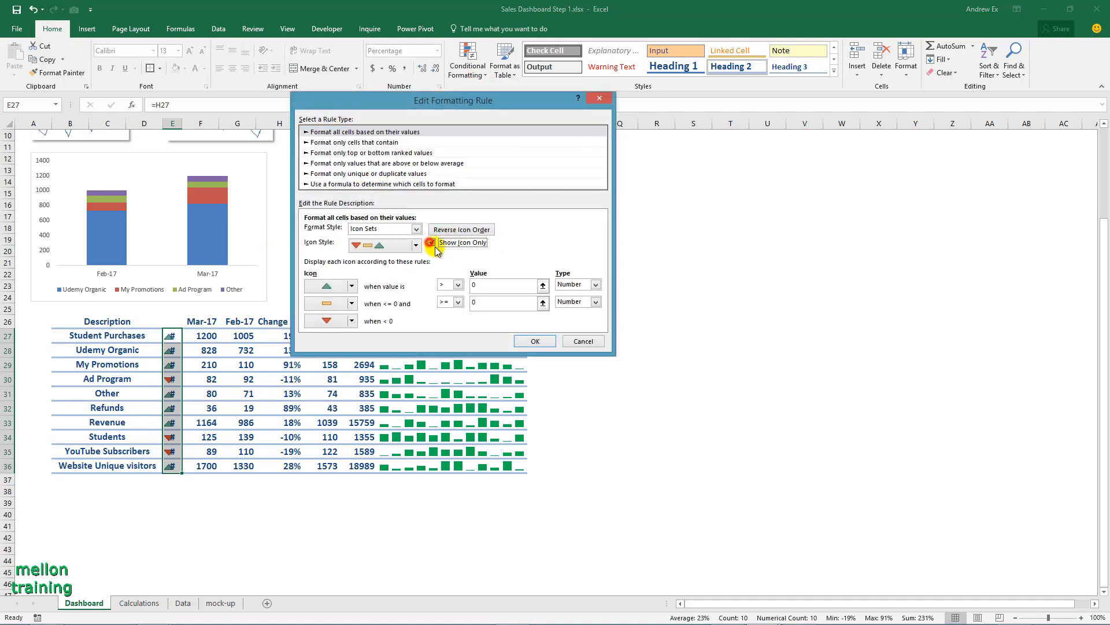
left_click(522, 340)
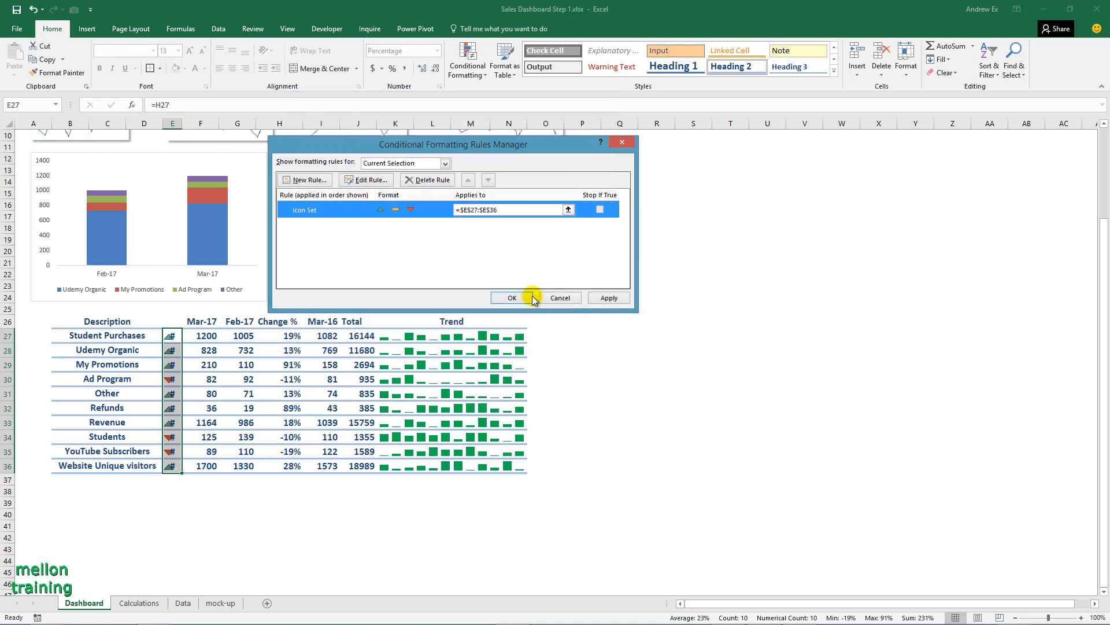
left_click(512, 296)
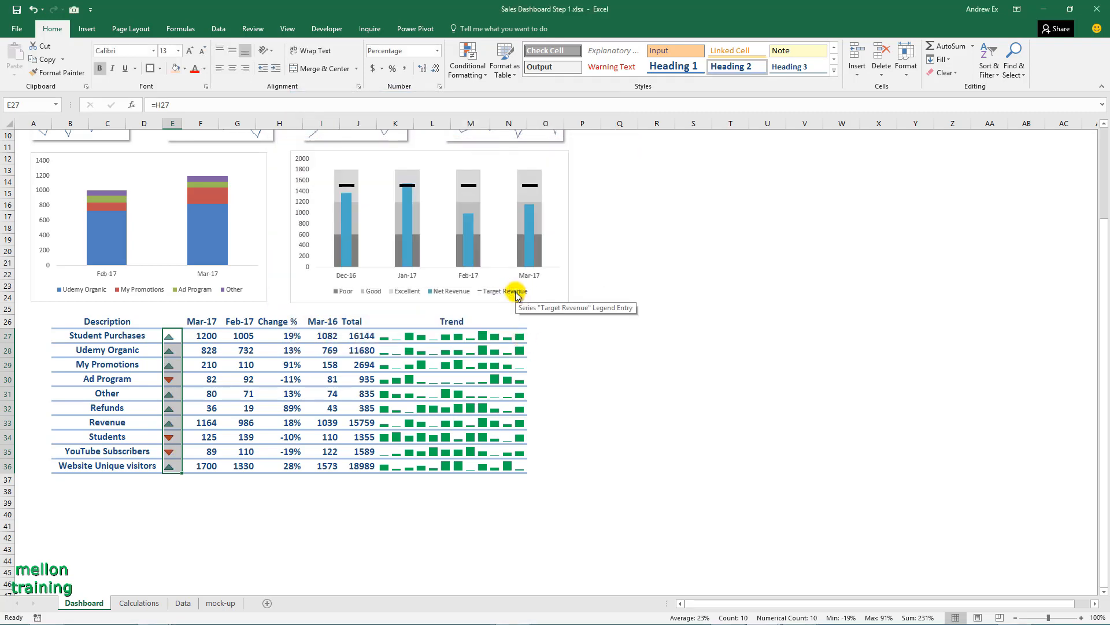
left_click(578, 320)
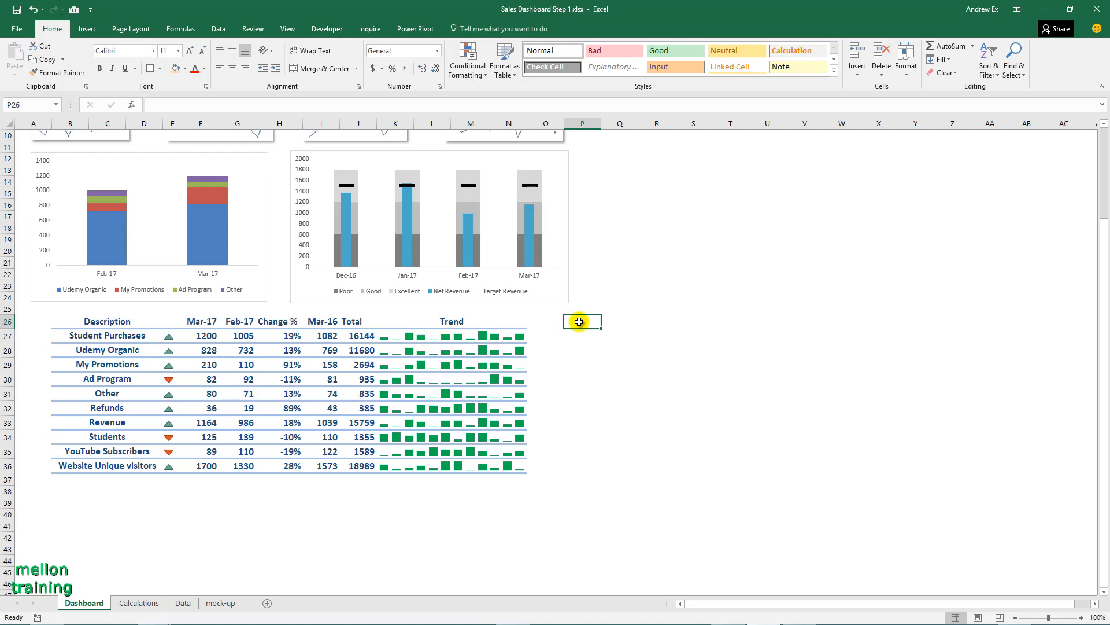
scroll(639, 321, "up", 3)
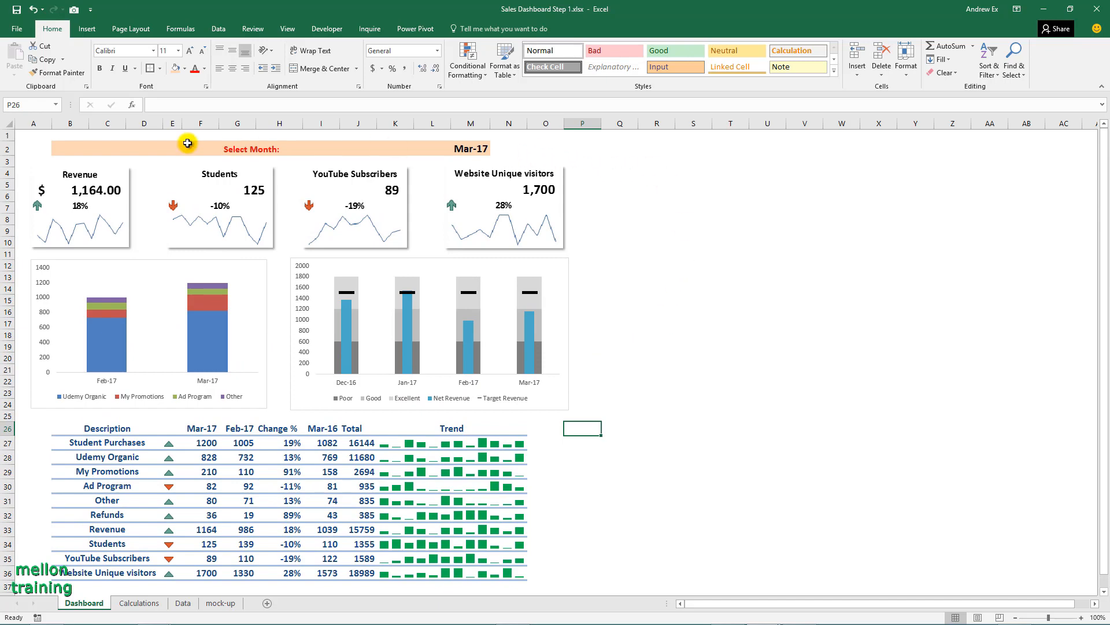
left_click(32, 134)
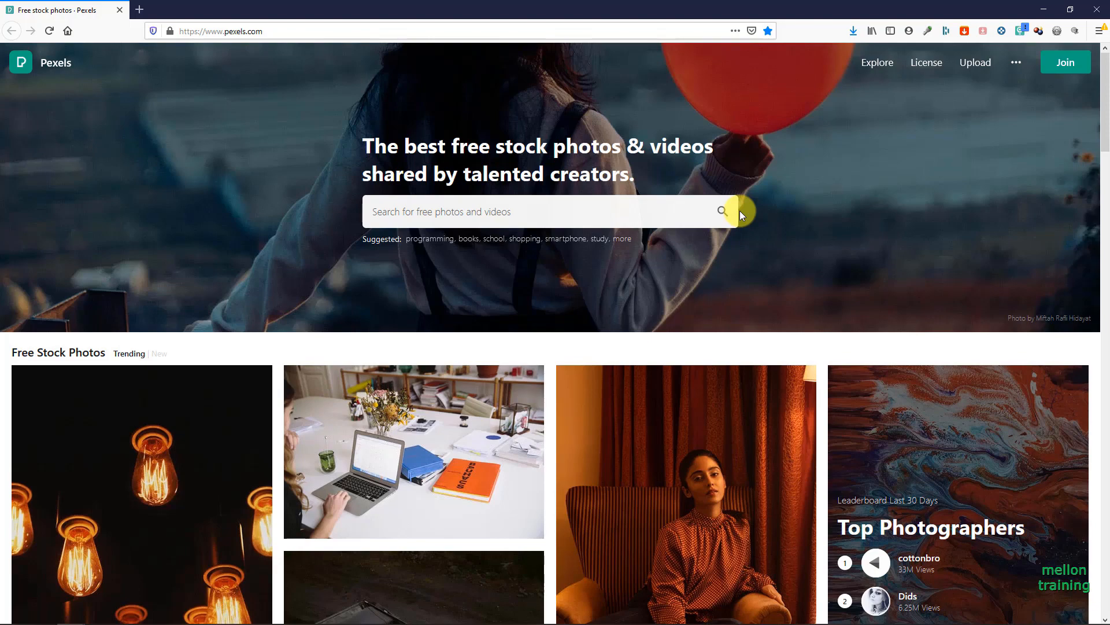
On Pexels in Firefox, search for "sales" photos and open the one of a person writing on a notebook beside printed charts
left_click(621, 214)
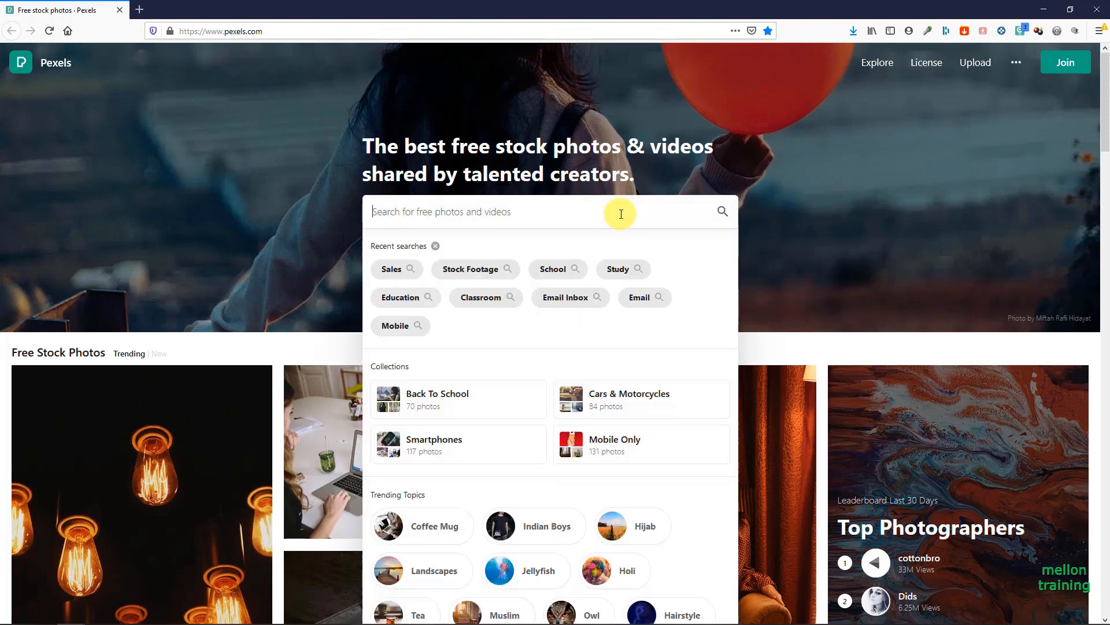
type("sales")
key("Return")
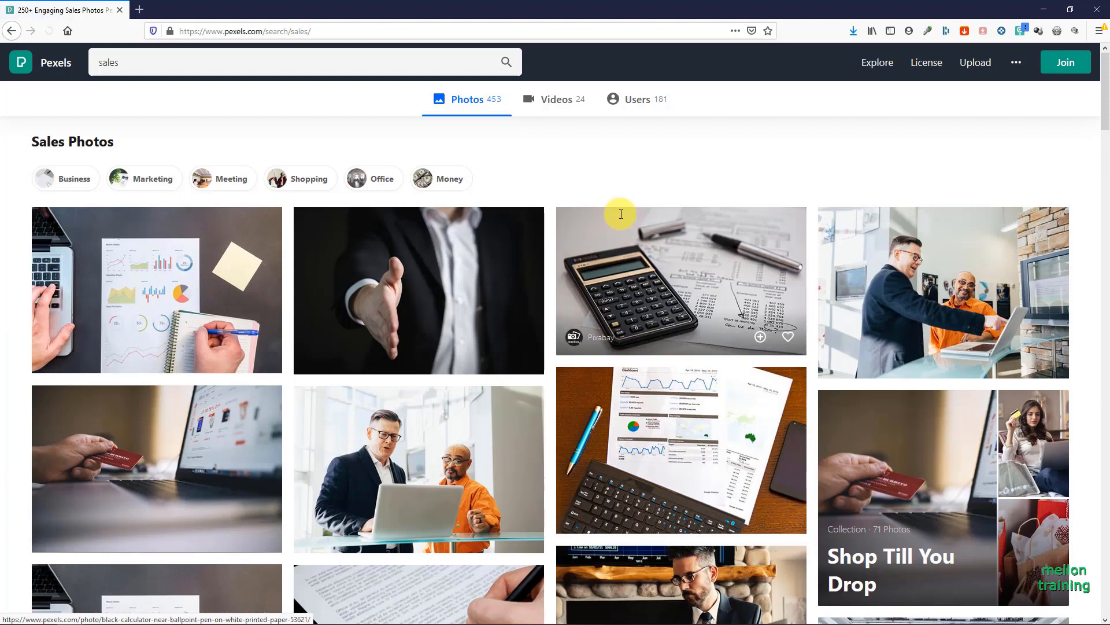
left_click(221, 290)
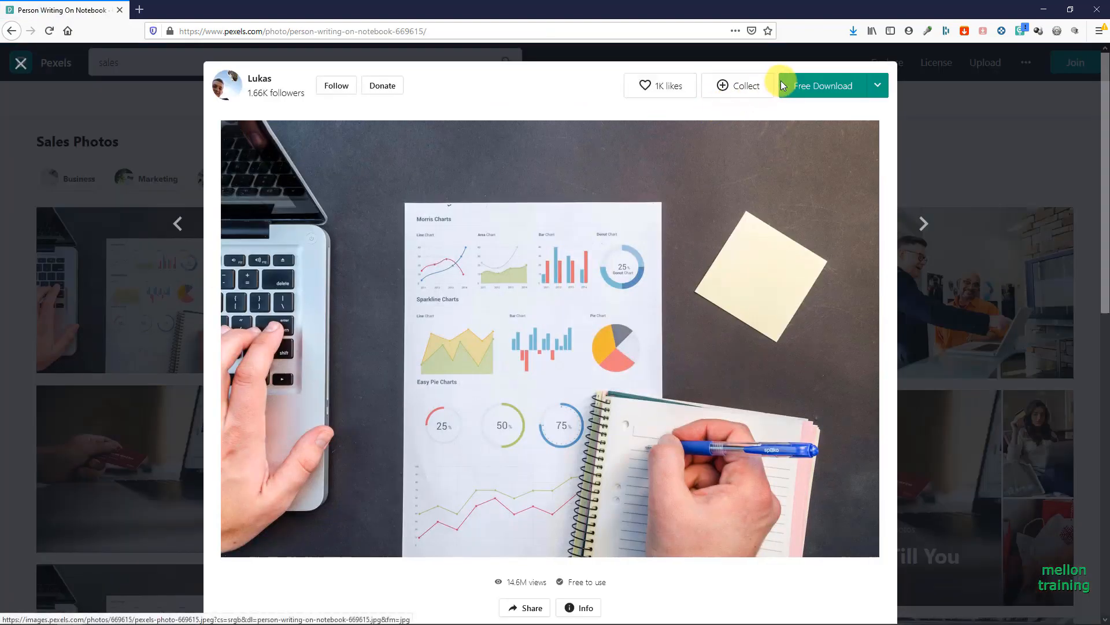
Download the notebook photo in its Original size (4928 x 3264), save the file, and close the photo view
left_click(875, 89)
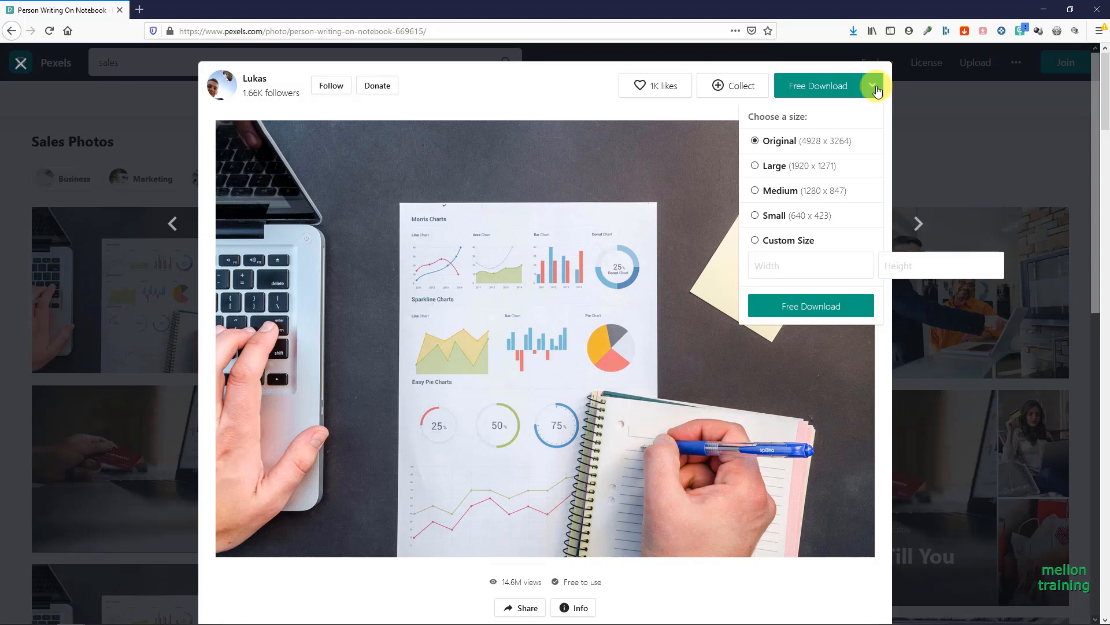
left_click(795, 303)
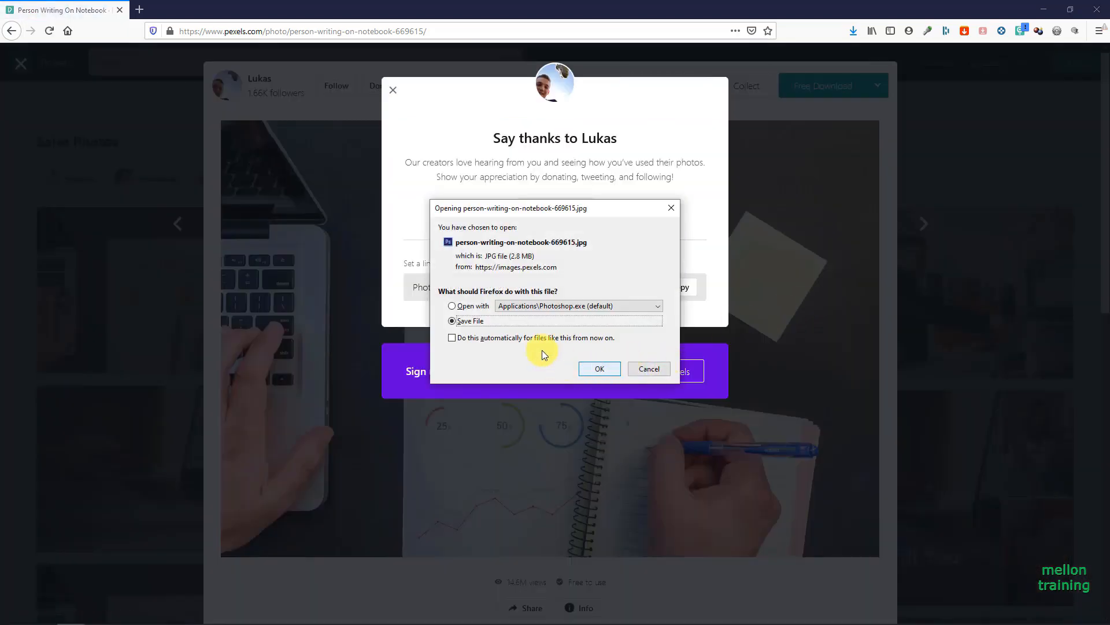
left_click(586, 367)
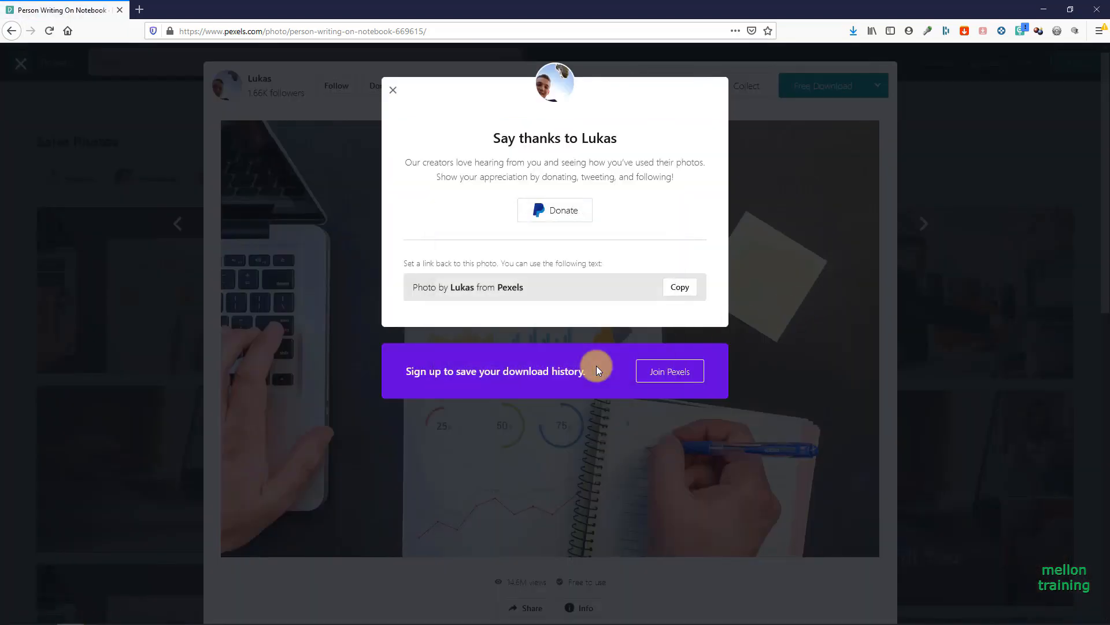
left_click(393, 90)
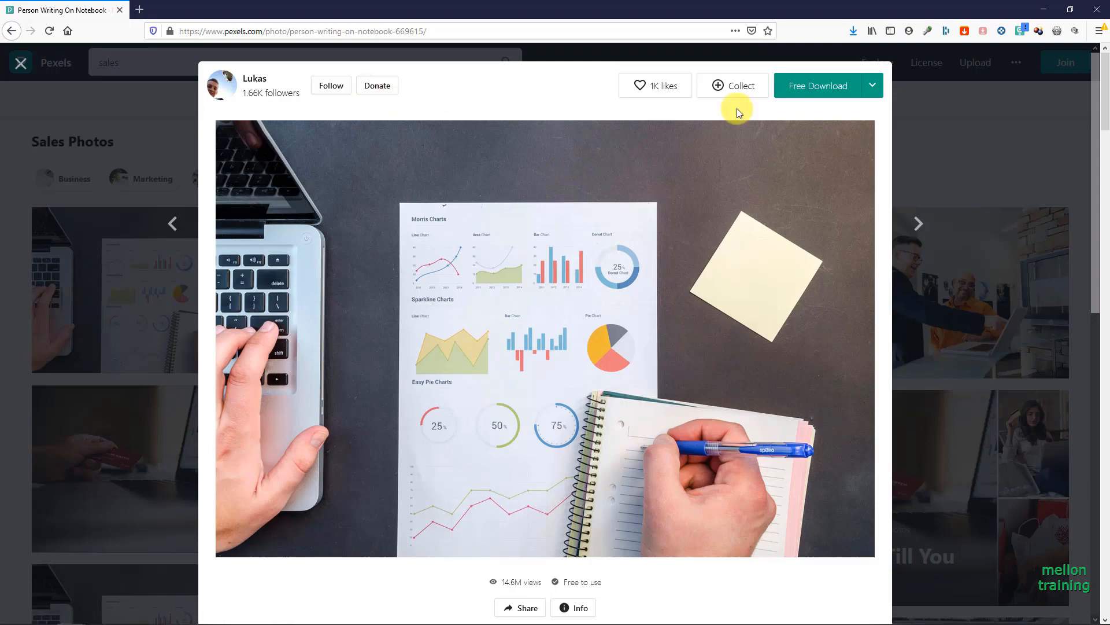
left_click(950, 139)
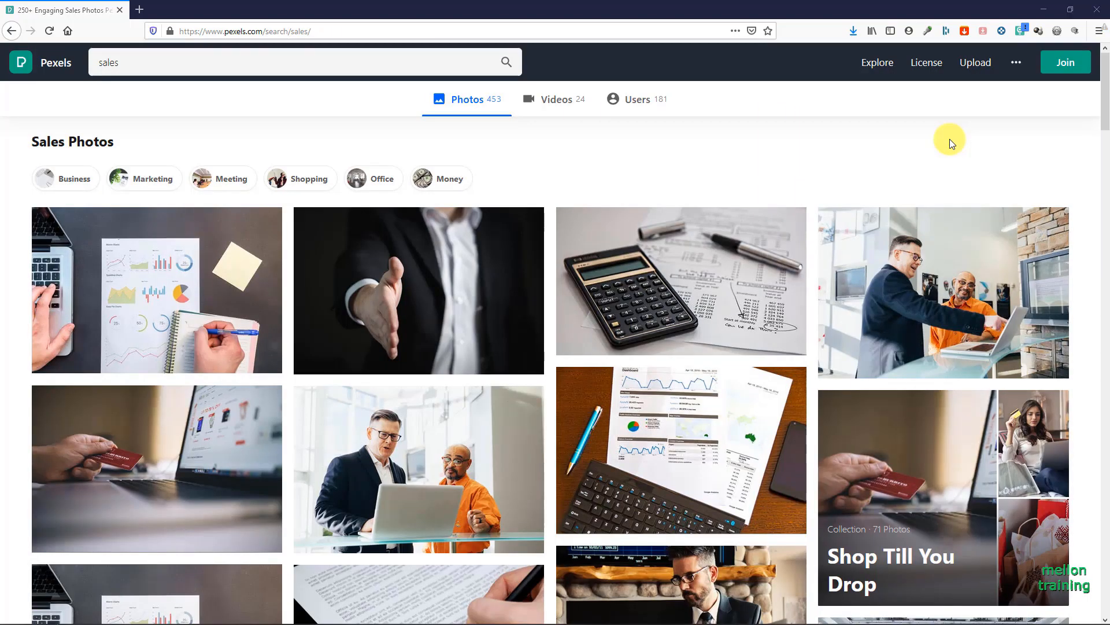
Switch to PowerPoint, insert the downloaded notebook photo from Downloads, and stretch it to the full slide width of 13.33"
key("alt+Tab")
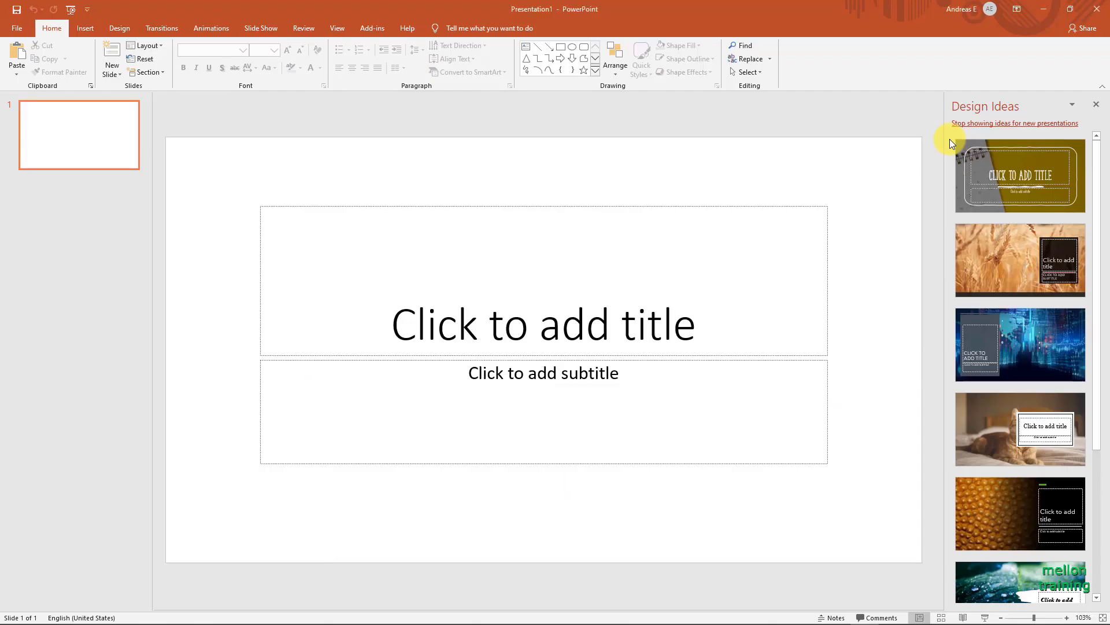
left_click(96, 30)
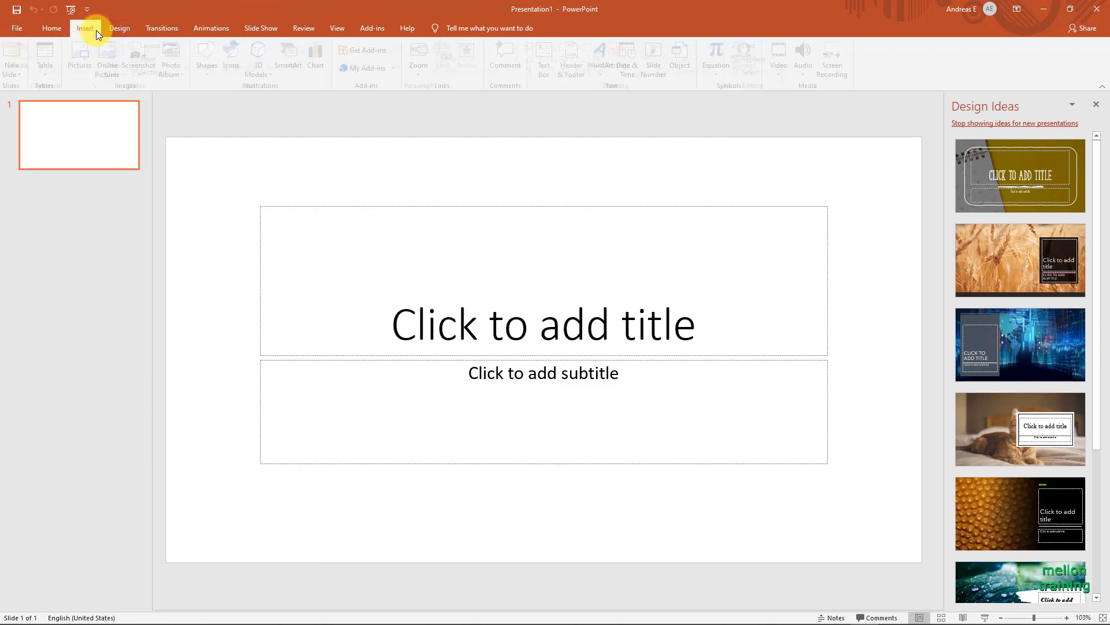
left_click(86, 56)
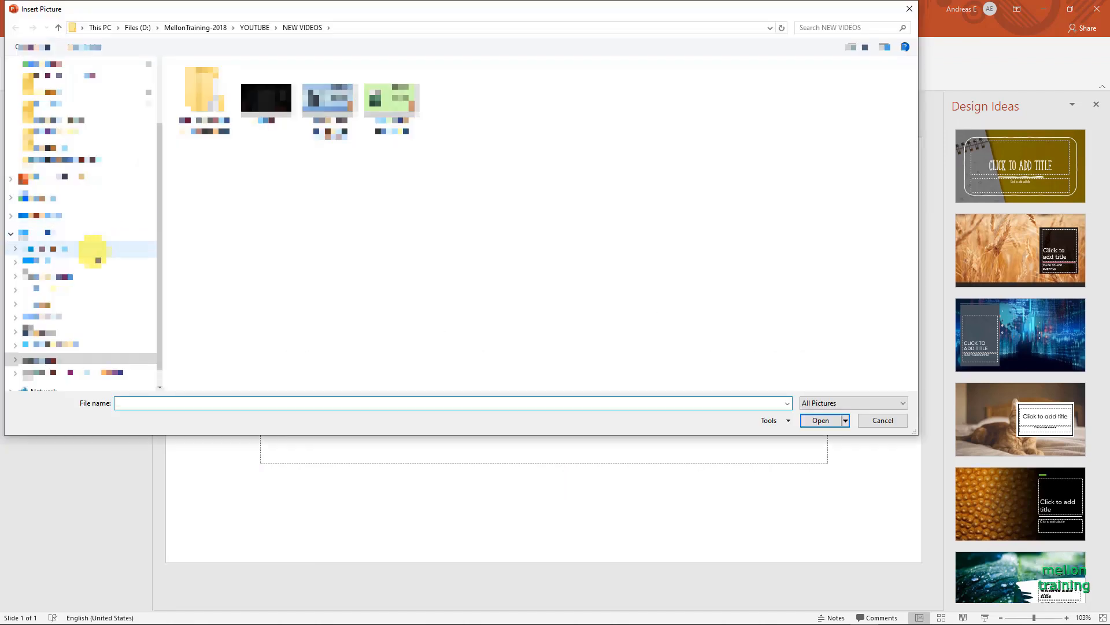
left_click(53, 292)
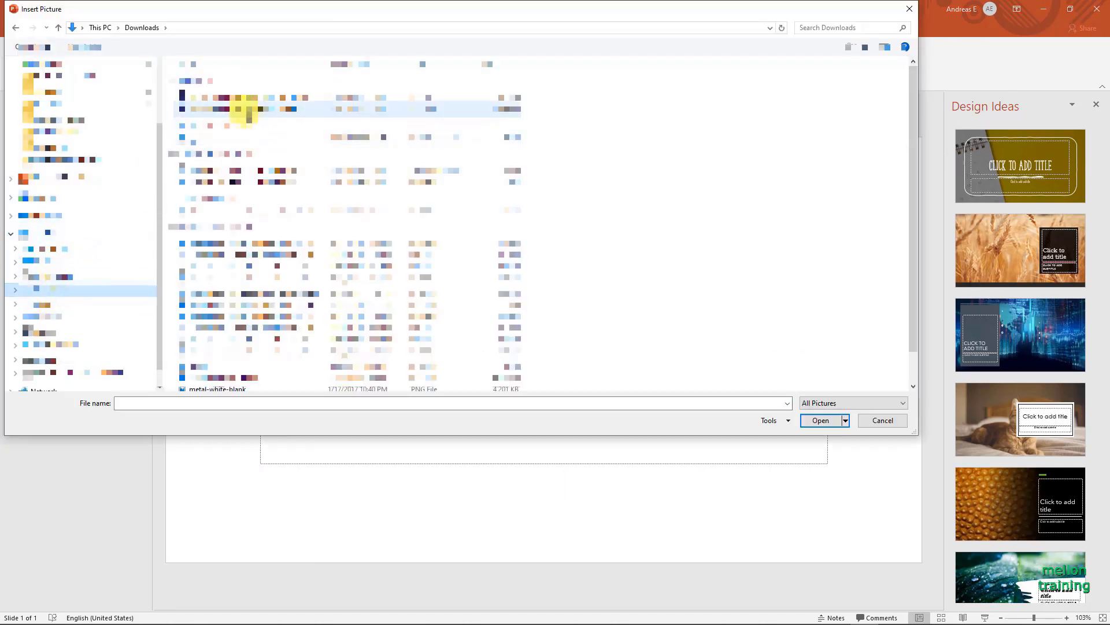
double_click(243, 102)
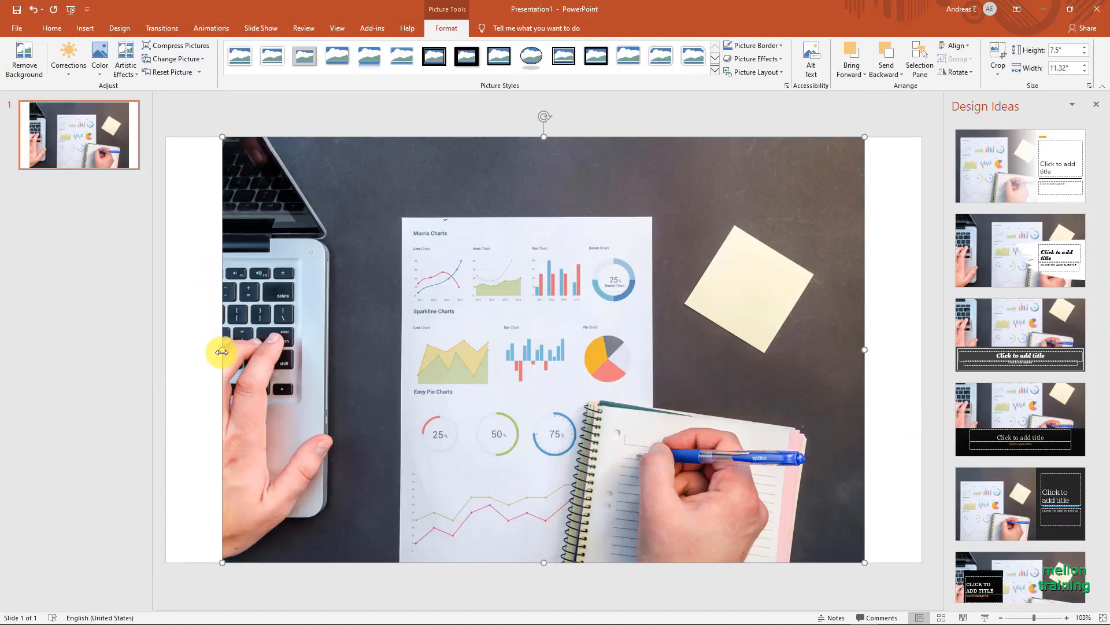
left_click_drag(222, 350, 166, 351)
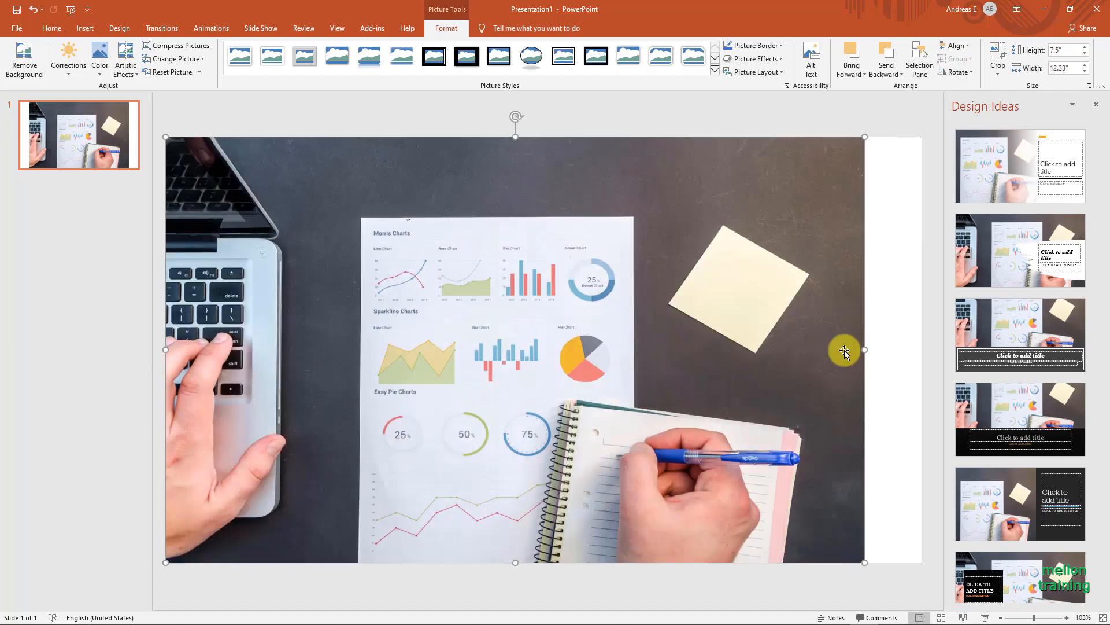
left_click_drag(865, 352, 922, 349)
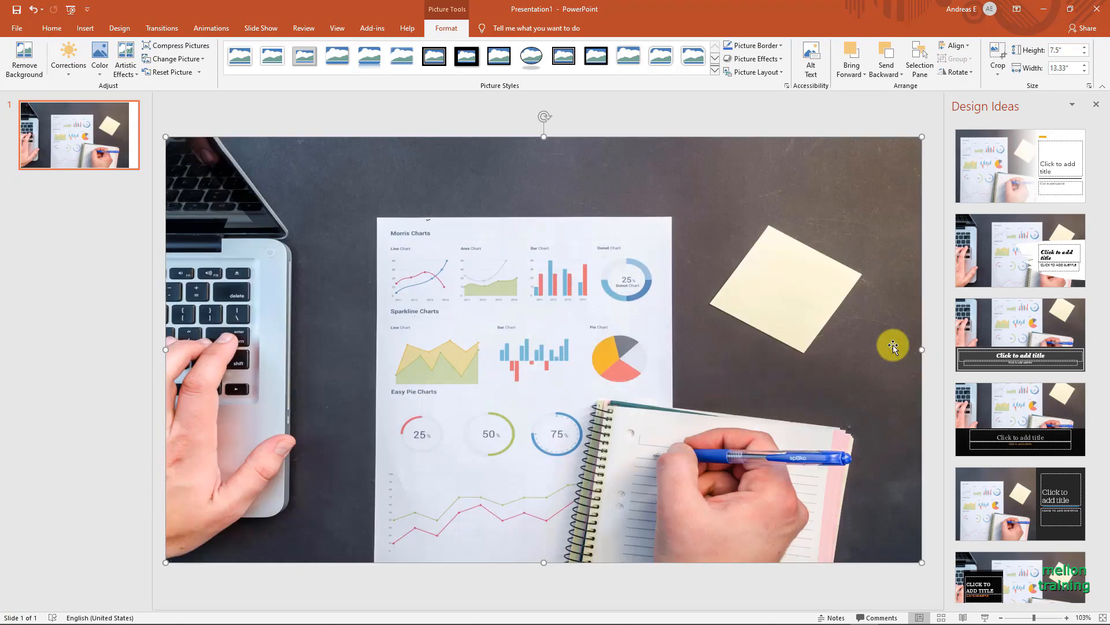
Darken the slide's photo by setting its picture correction brightness to -90%
right_click(708, 209)
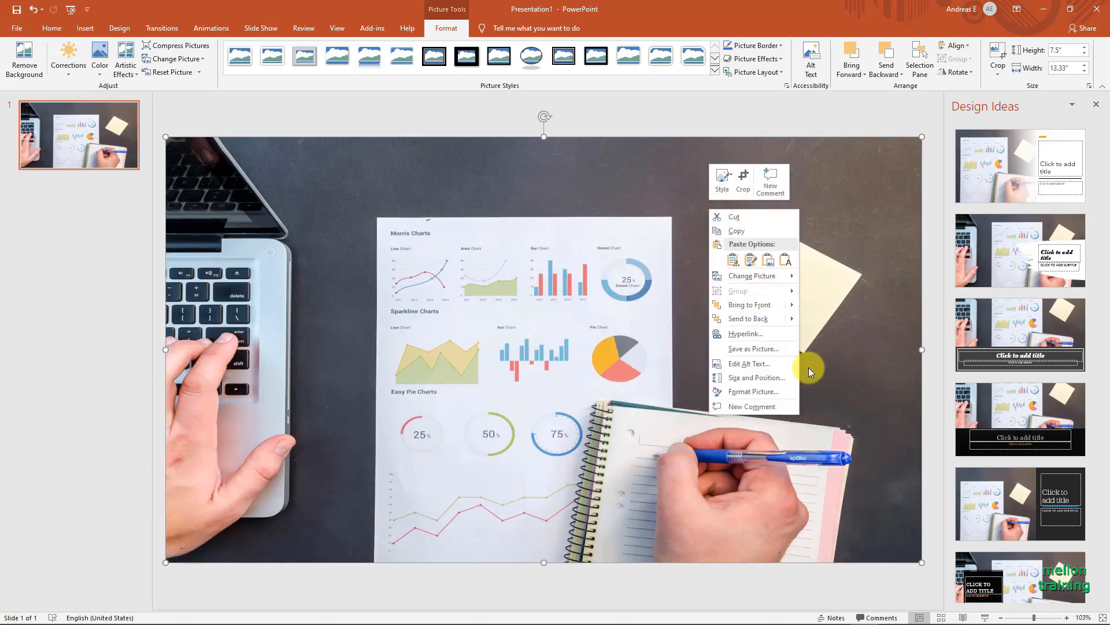
left_click(772, 391)
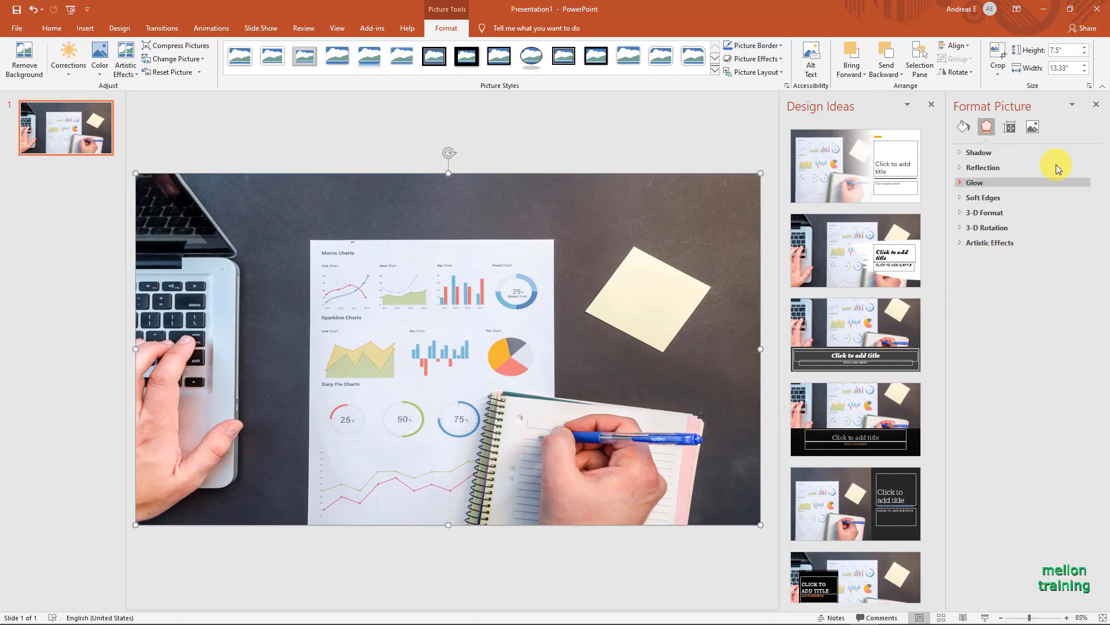
left_click(1033, 129)
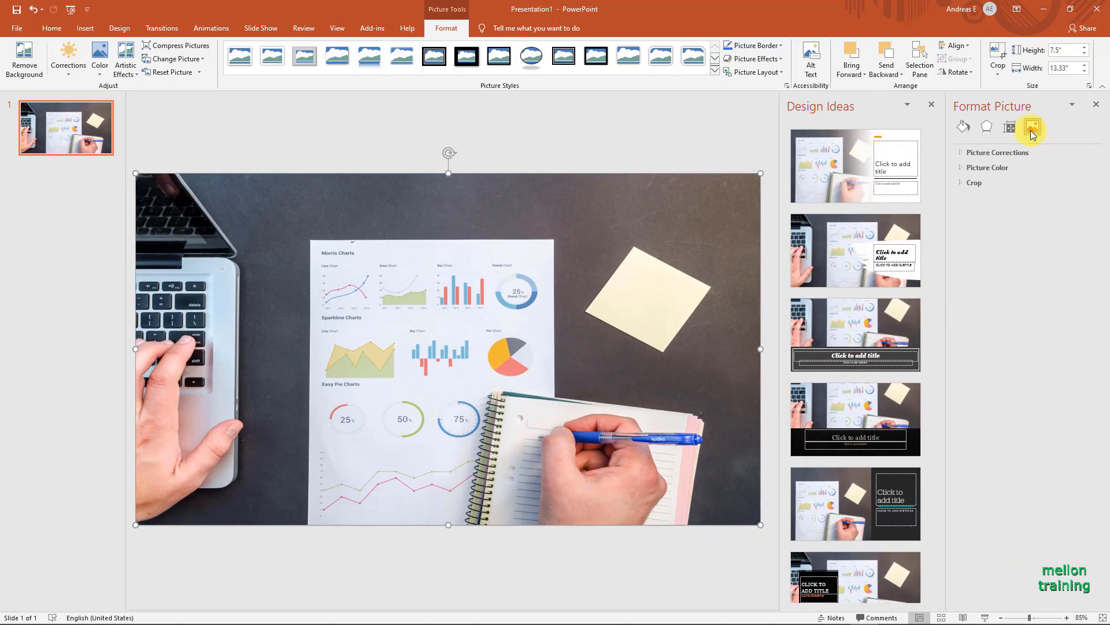
left_click(961, 153)
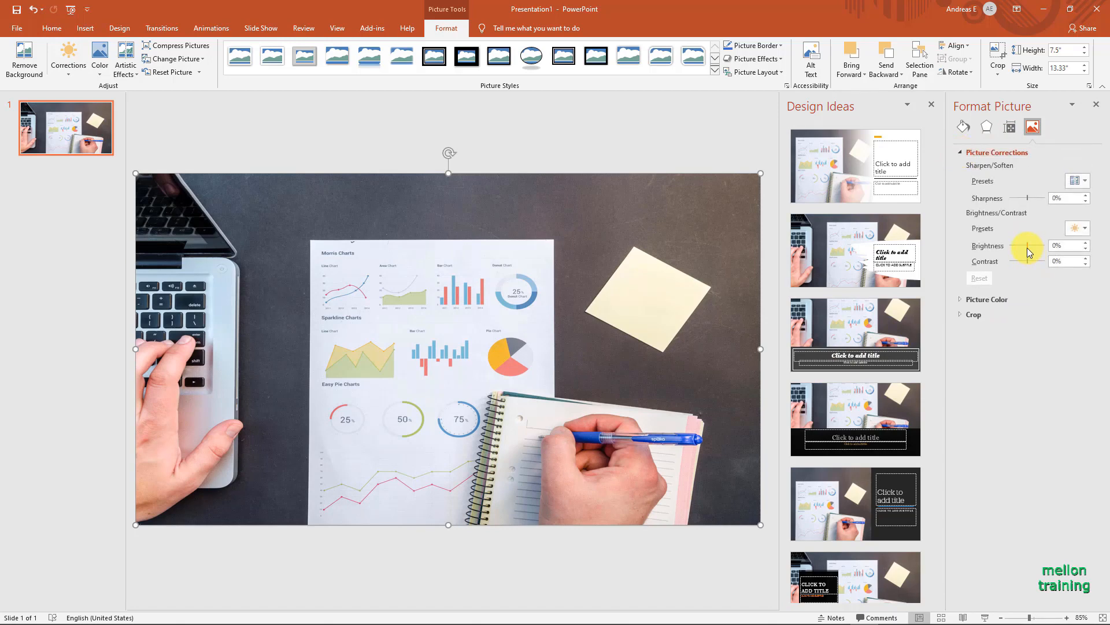
left_click_drag(1027, 248, 1013, 247)
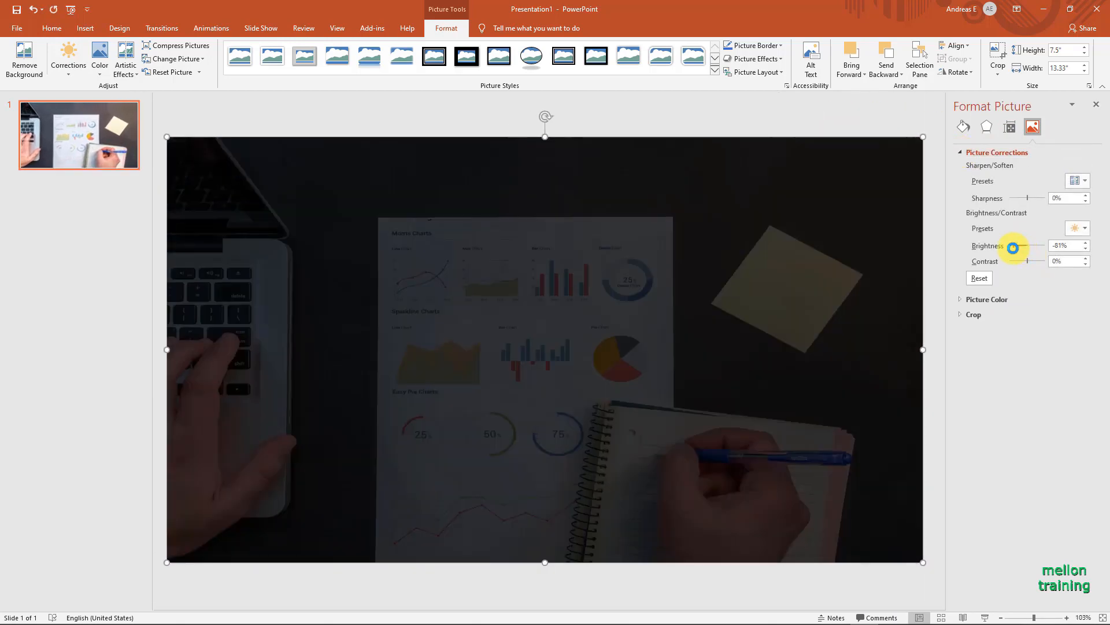
left_click(1084, 248)
left_click(1084, 248)
left_click(1084, 248)
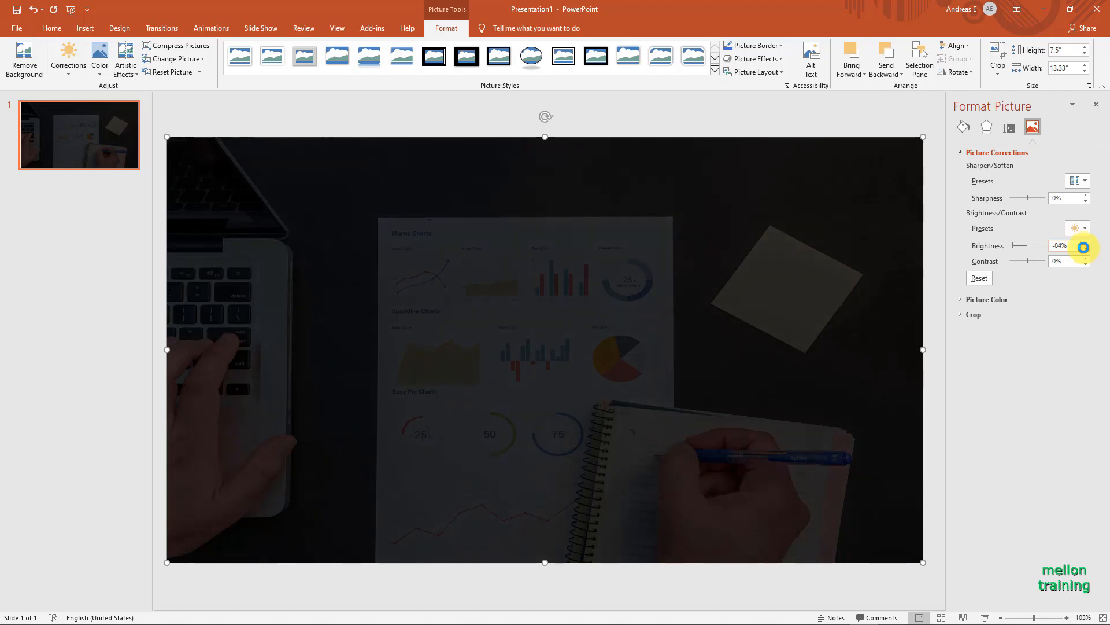
left_click(1085, 248)
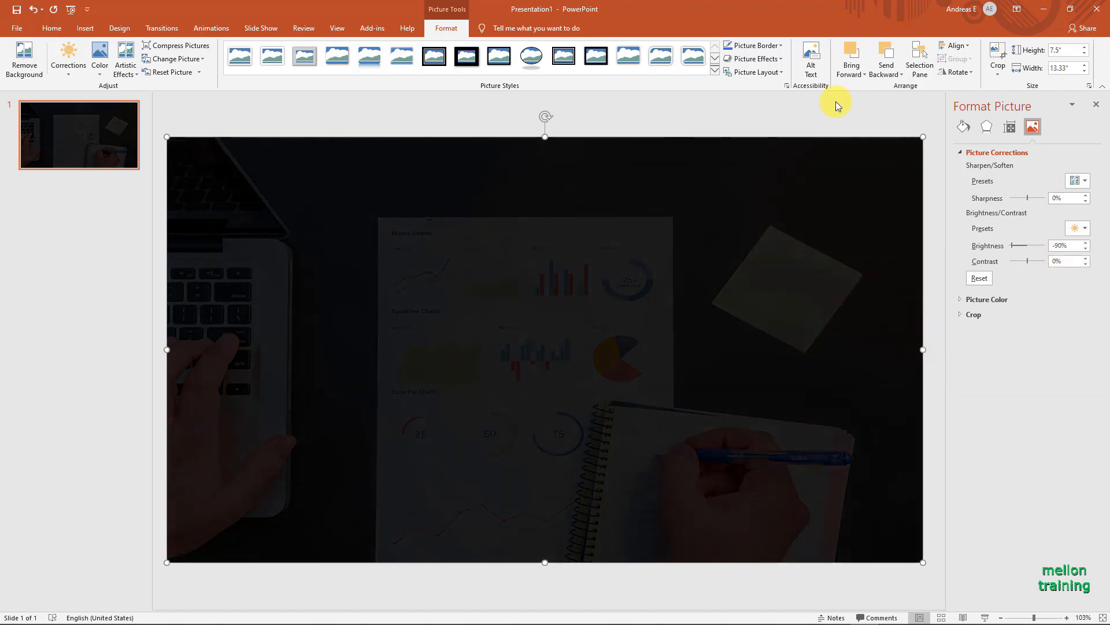
left_click(780, 110)
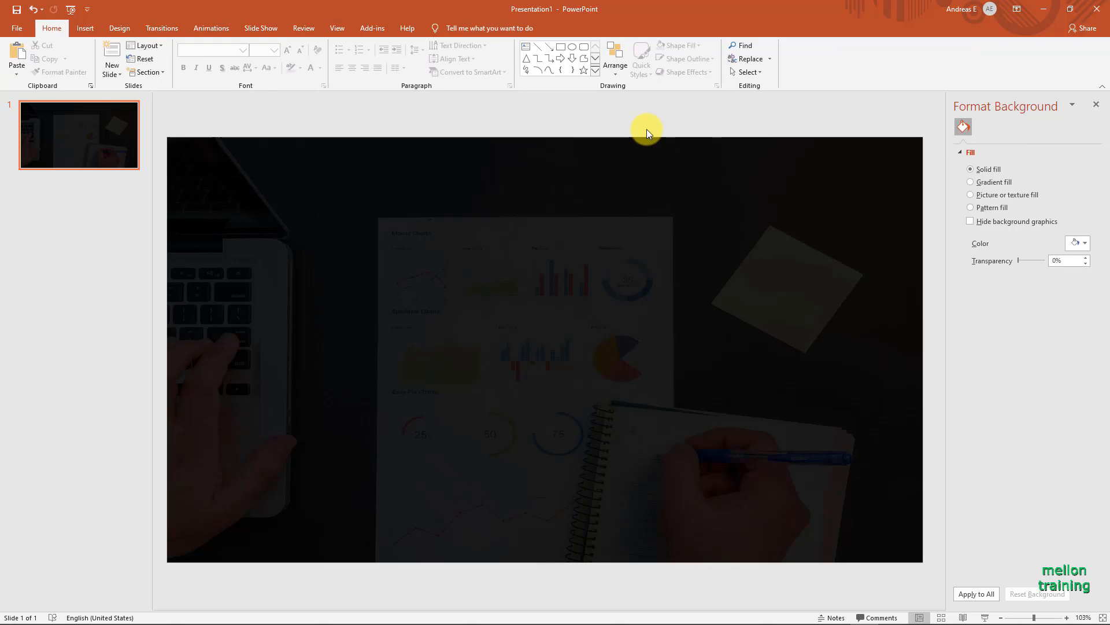
Save the darkened slide photo as a PNG picture named Picture1 on the Desktop
right_click(606, 235)
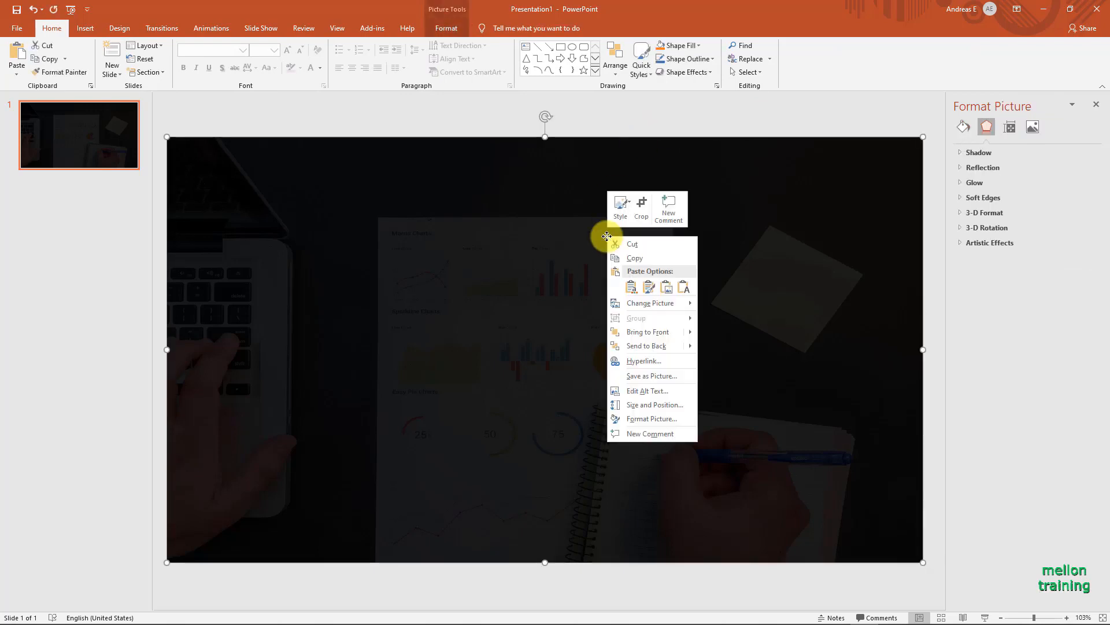
left_click(670, 375)
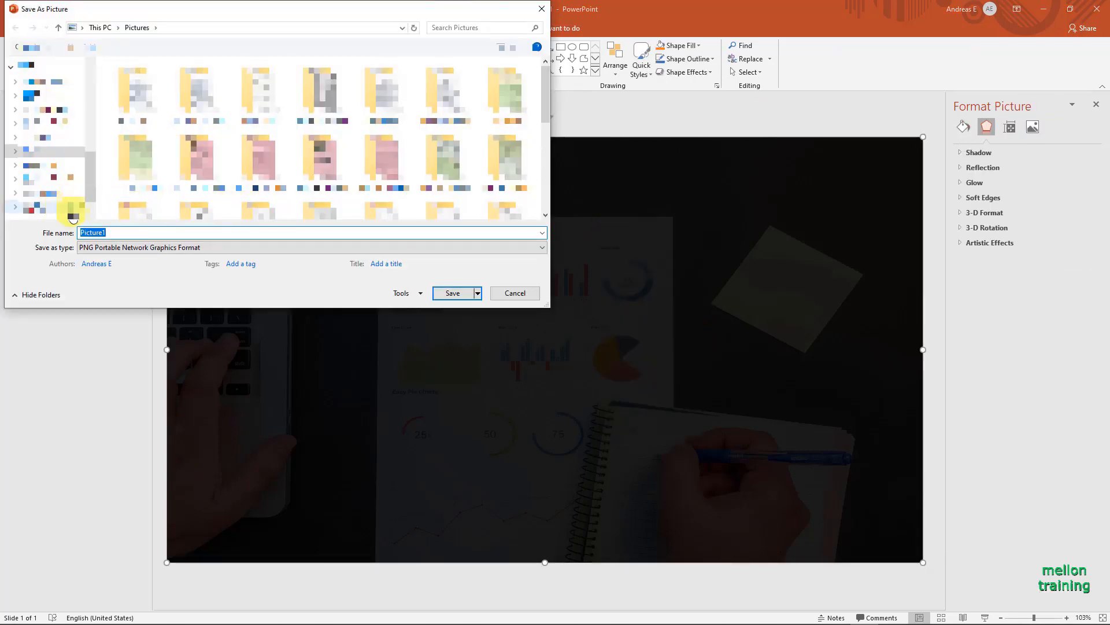
left_click_drag(89, 165, 90, 76)
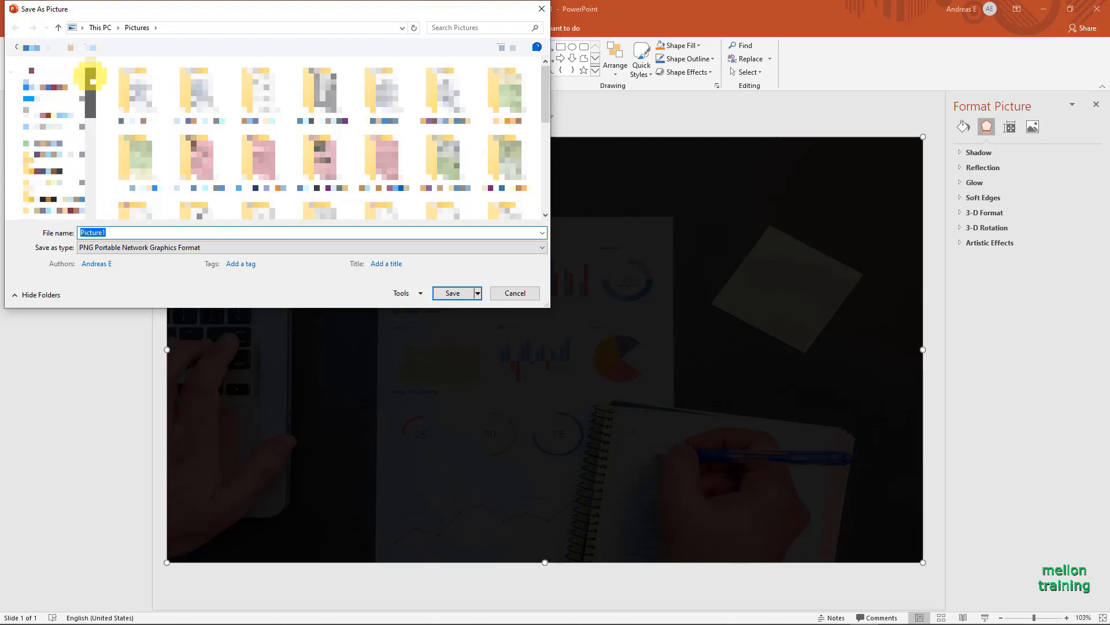
left_click(31, 99)
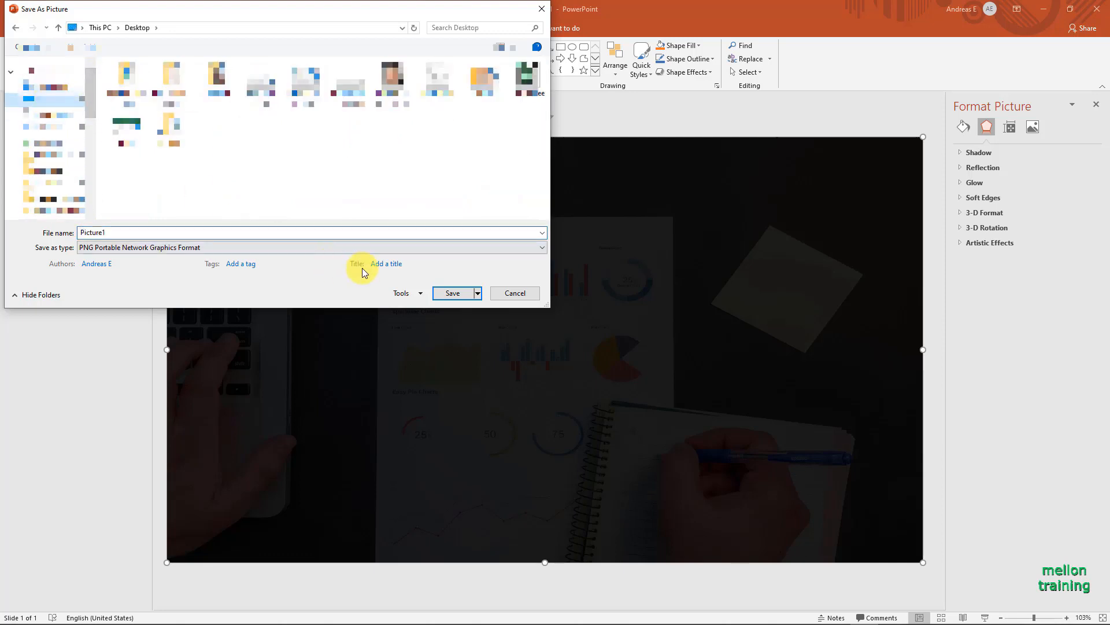
left_click(456, 293)
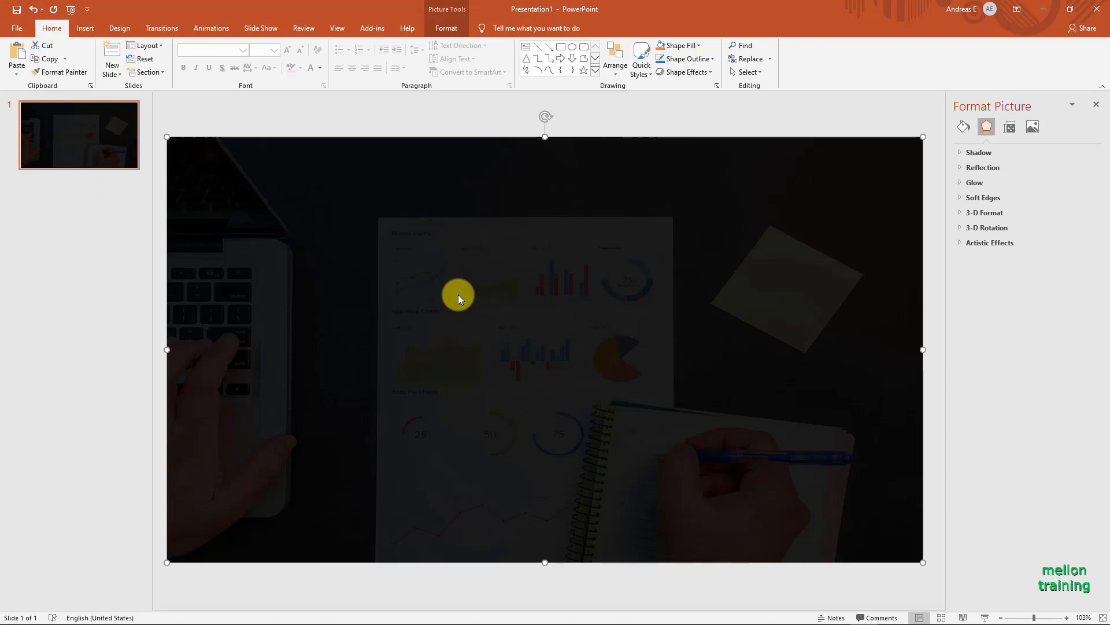
Switch to Excel, set the darkened photo from the Desktop as the Dashboard sheet background, and hide the row and column headings
key("alt+Tab")
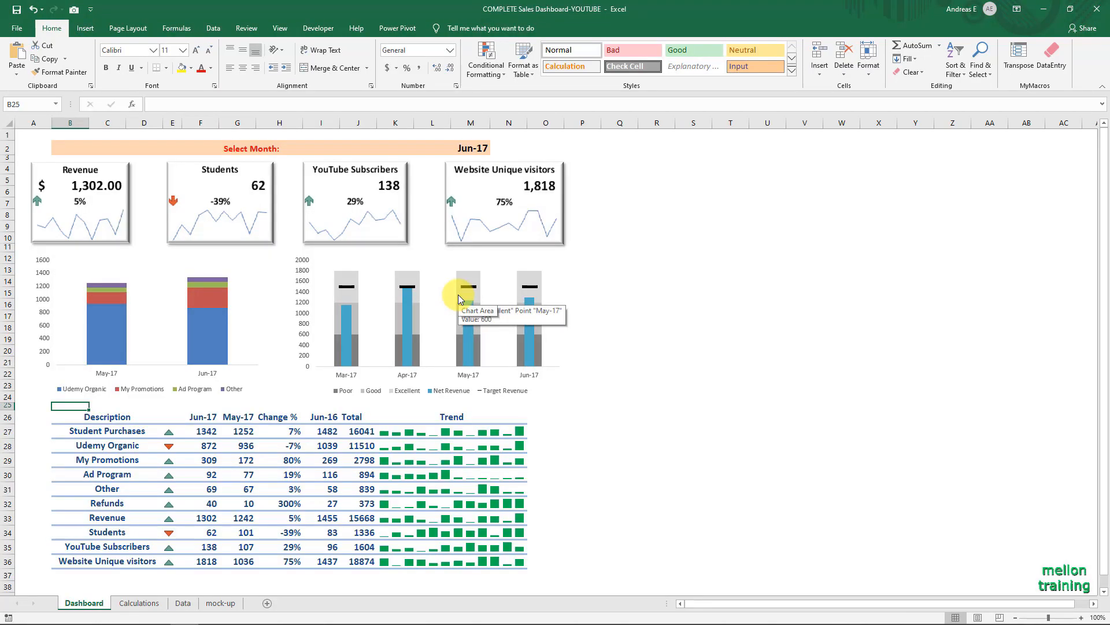
left_click(128, 29)
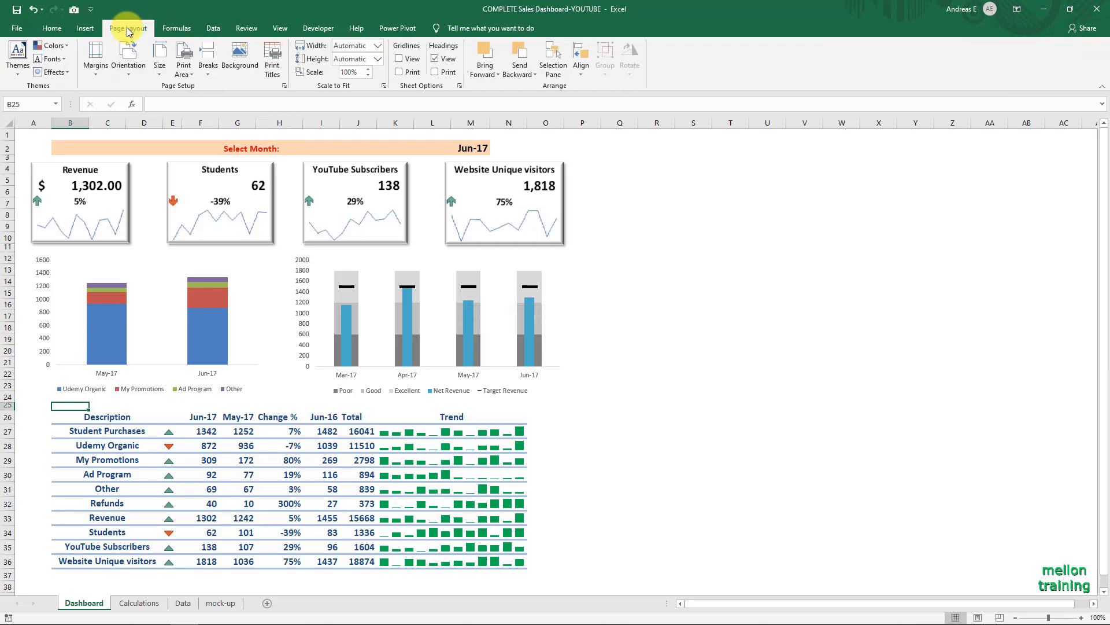
left_click(252, 70)
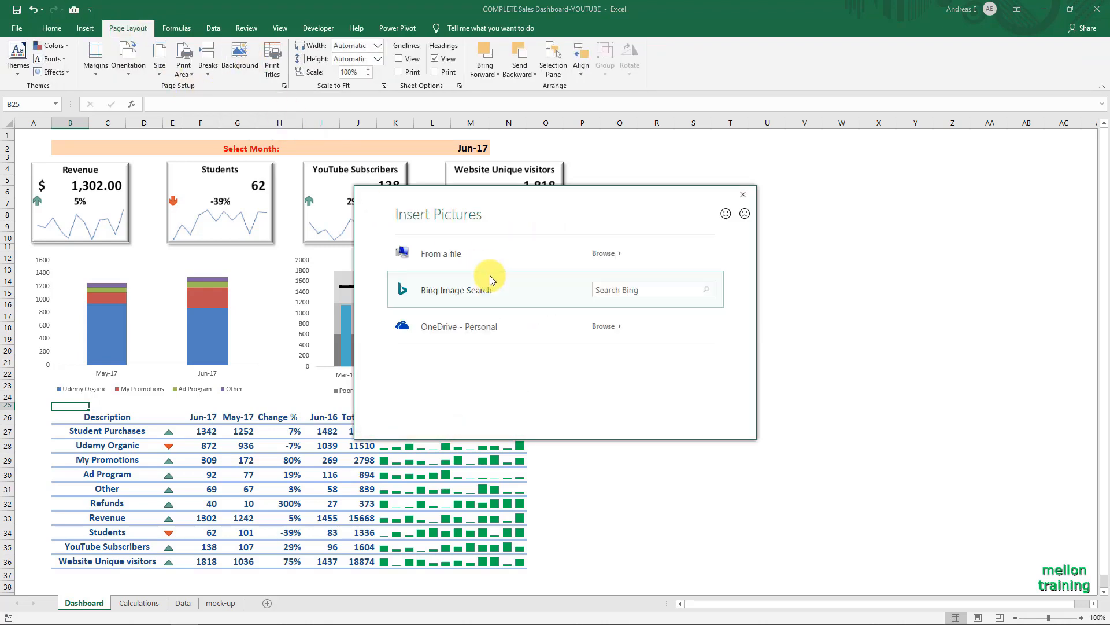
left_click(468, 251)
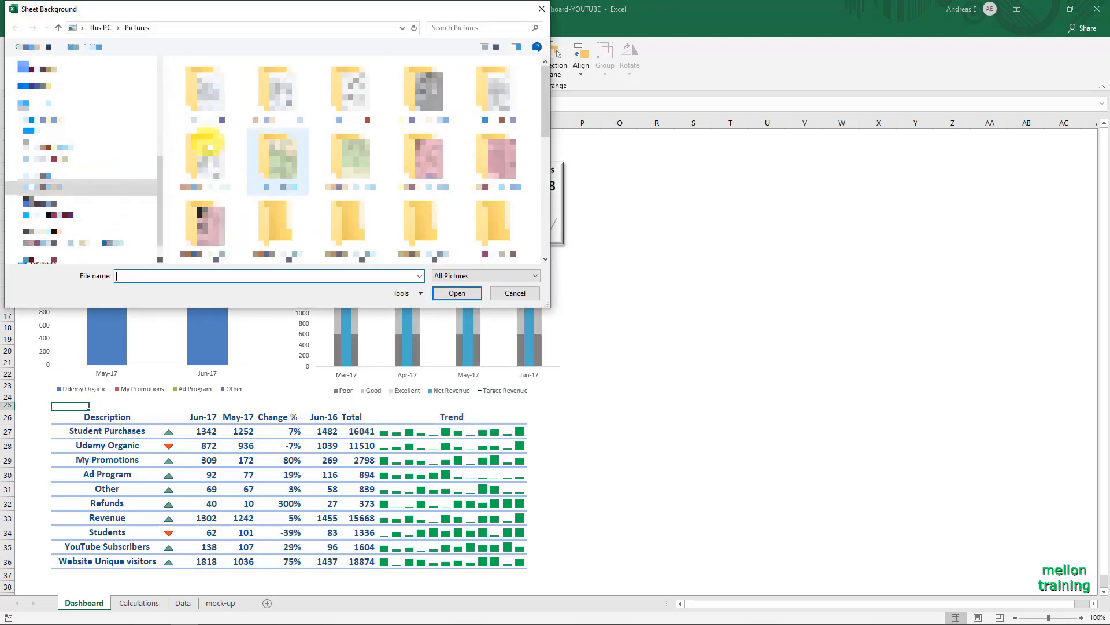
left_click(52, 133)
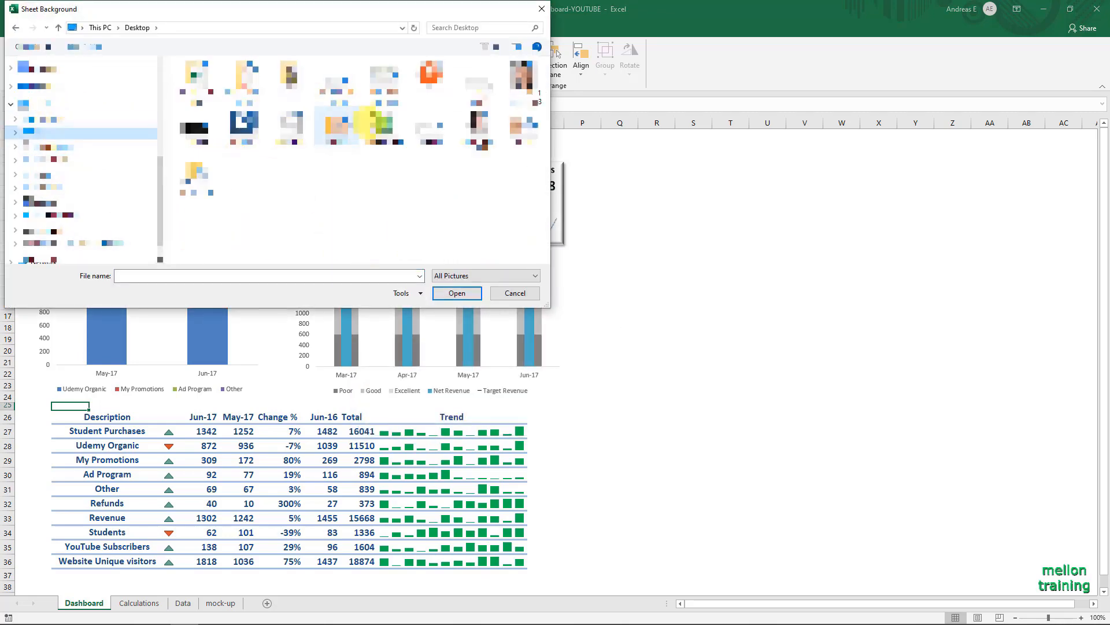
left_click(197, 133)
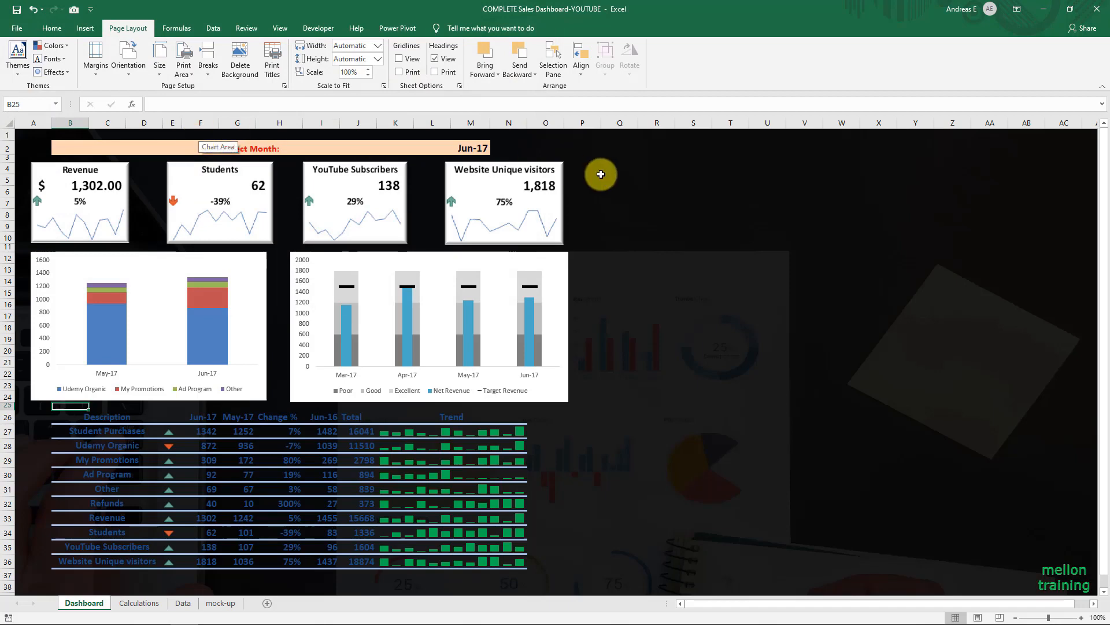
left_click(435, 59)
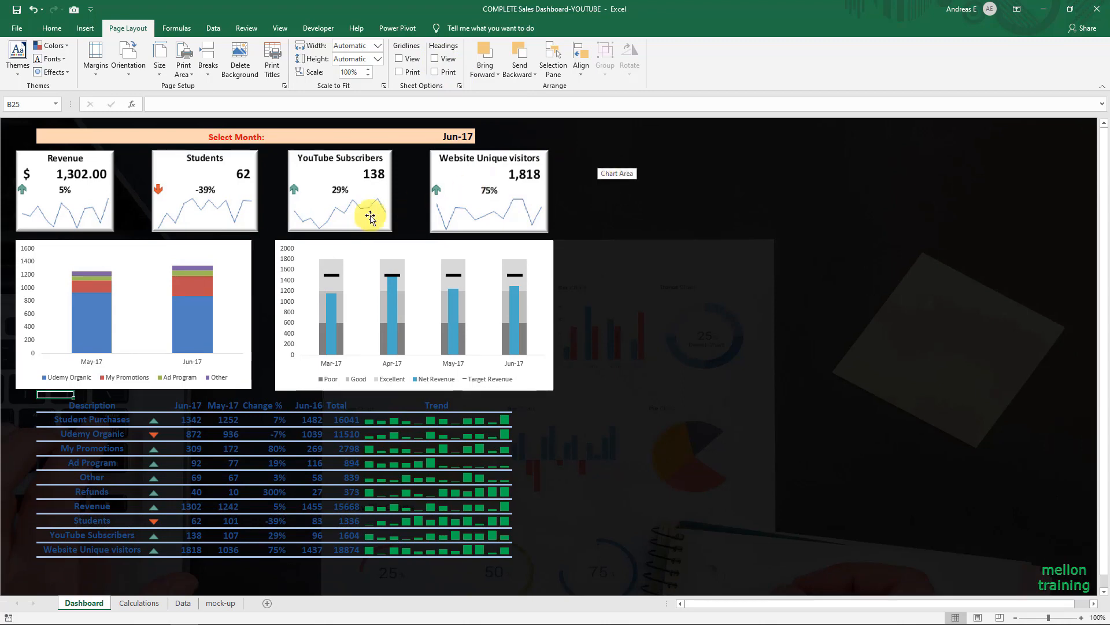
Fill the Select Month bar, from cell B2 through the month cell M2, with white
left_click(60, 135)
left_click_drag(60, 136, 448, 134)
left_click(52, 28)
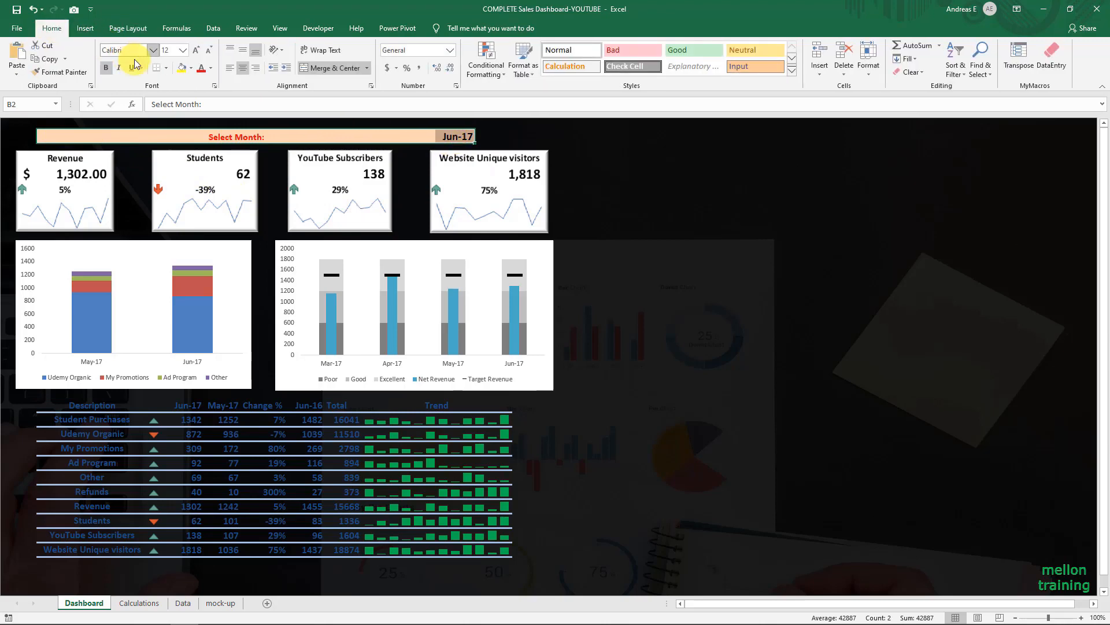
left_click(191, 68)
left_click(181, 94)
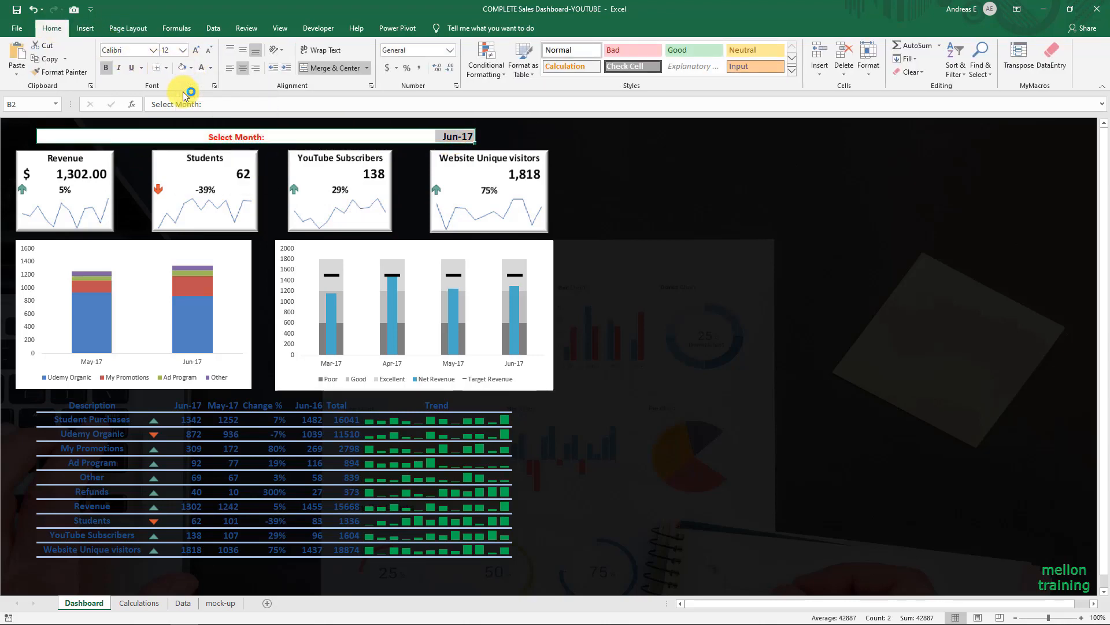
left_click(547, 136)
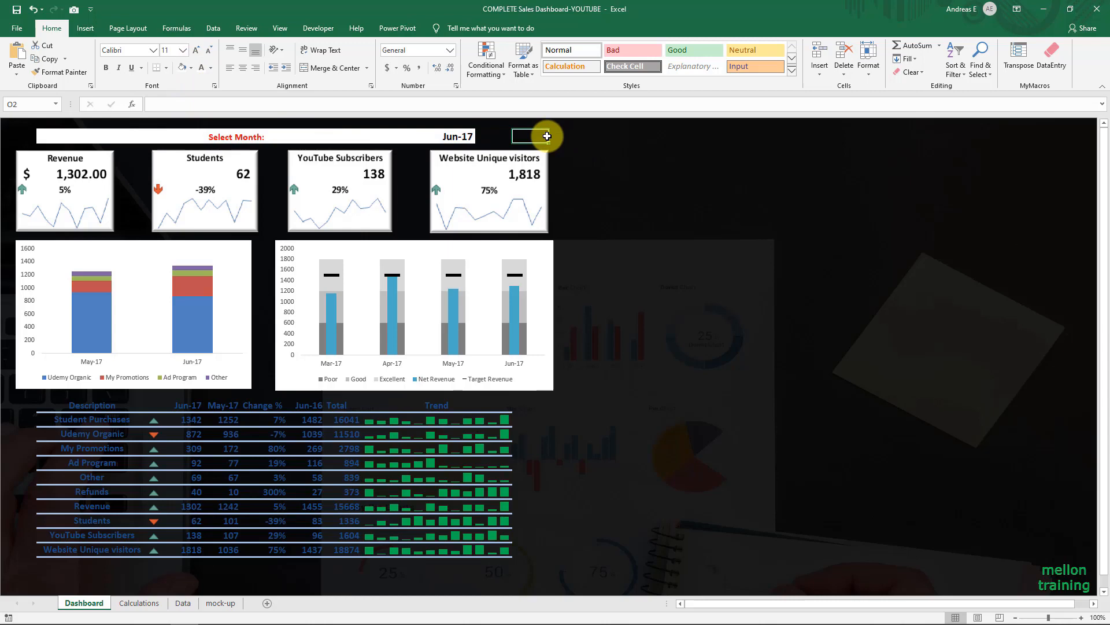
Fill the month selection cell M2 with a light grey theme colour
left_click(448, 136)
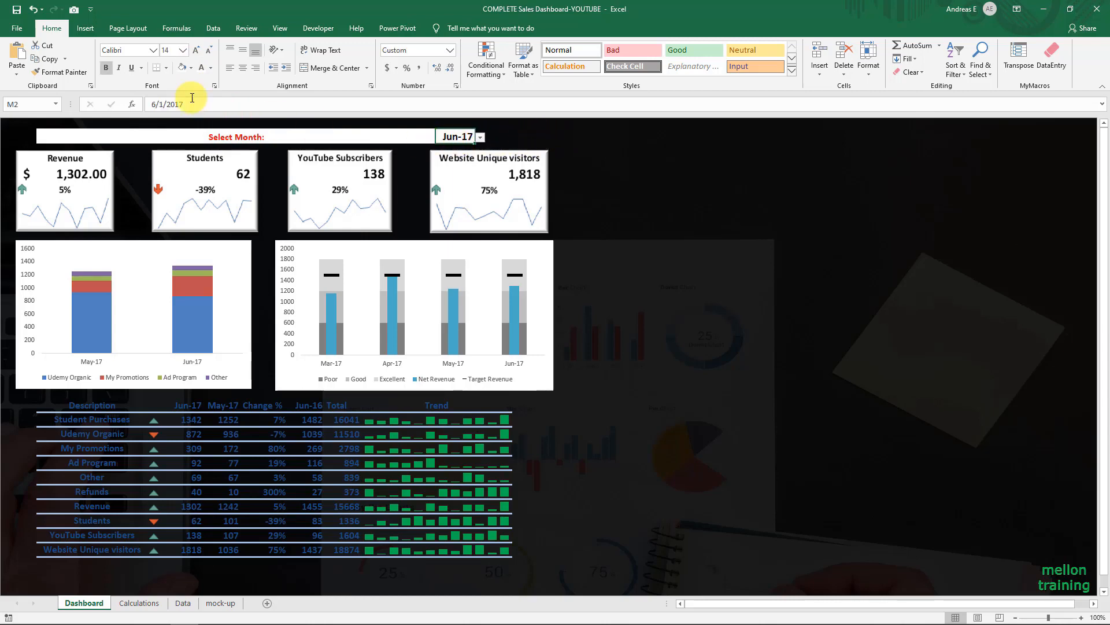
left_click(191, 68)
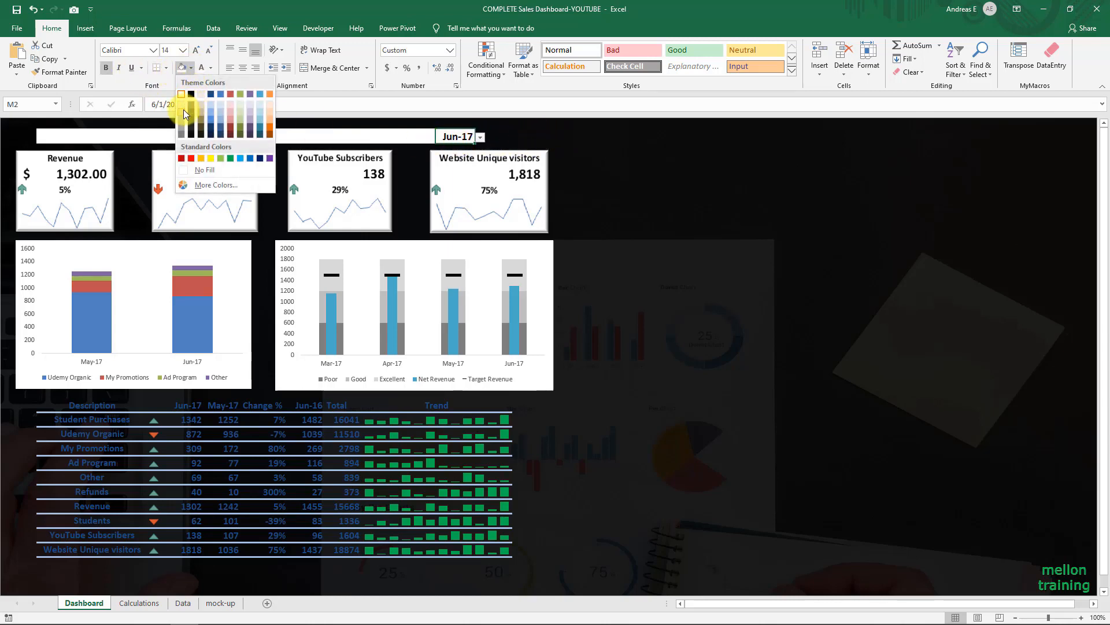
left_click(183, 110)
left_click(538, 145)
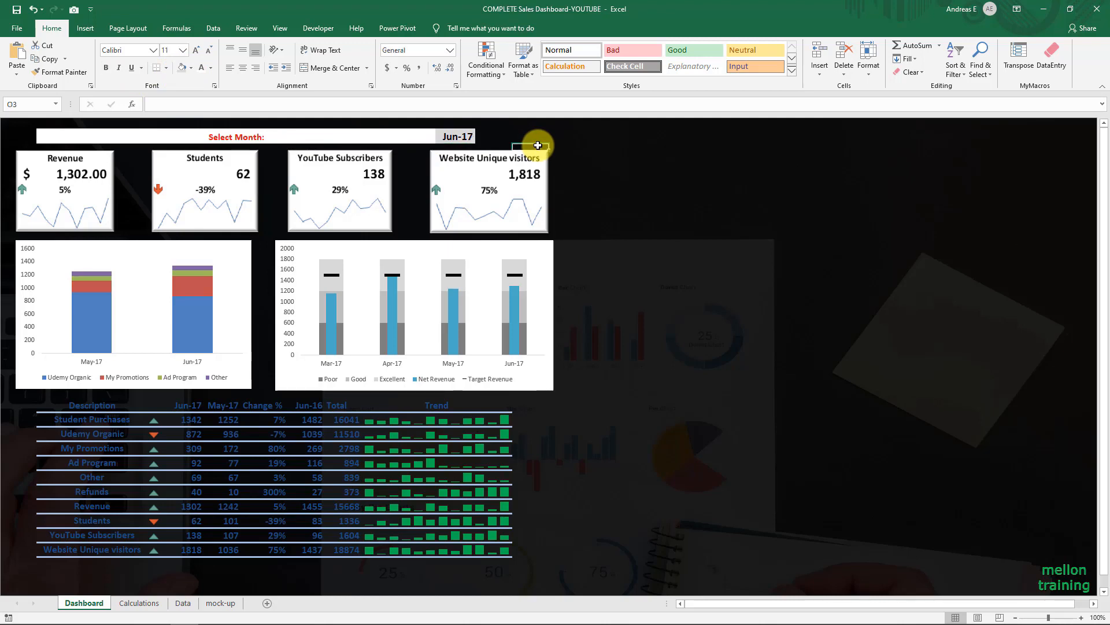
Apply the white picture style with snipped diagonal corners to the Revenue, Students, YouTube Subscribers and Website Unique visitors cards together
left_click(100, 192)
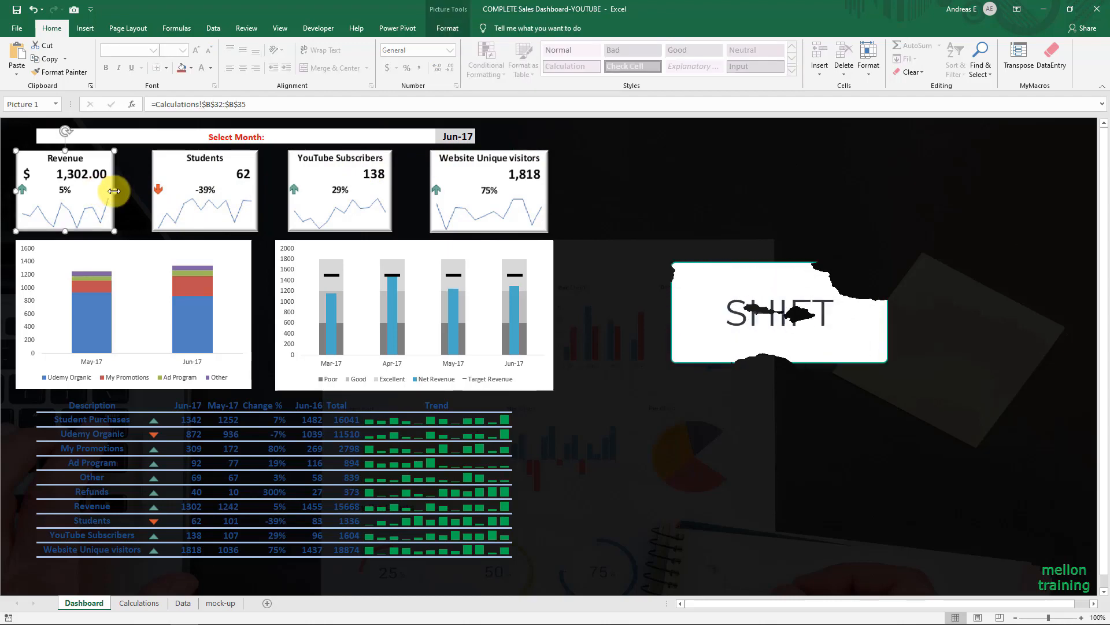
left_click(195, 183, "shift")
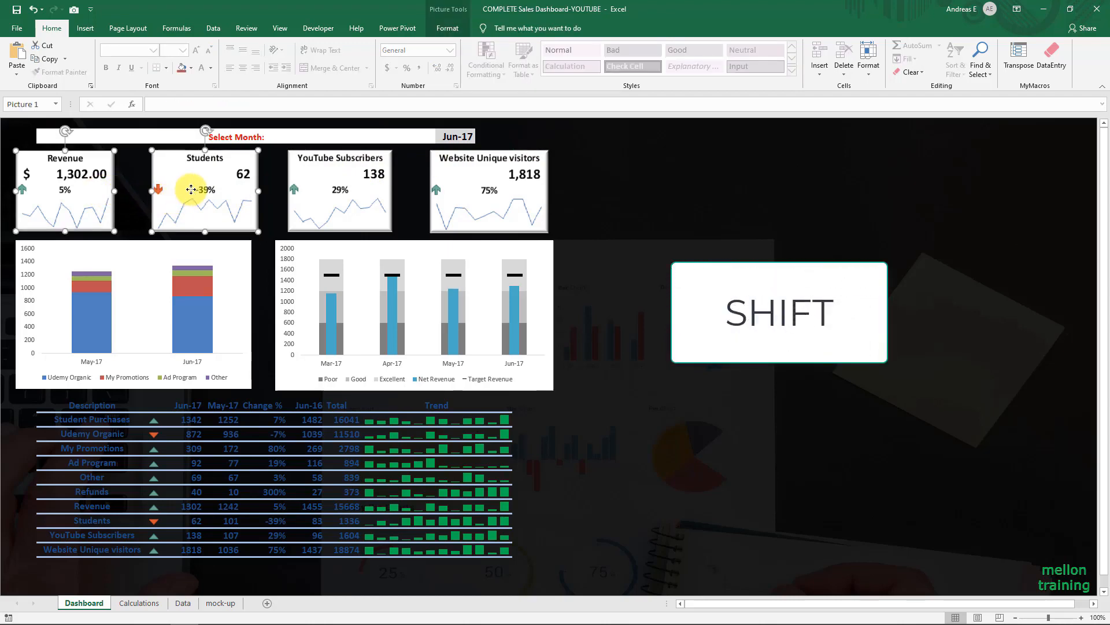
left_click(305, 179, "shift")
left_click(445, 182, "shift")
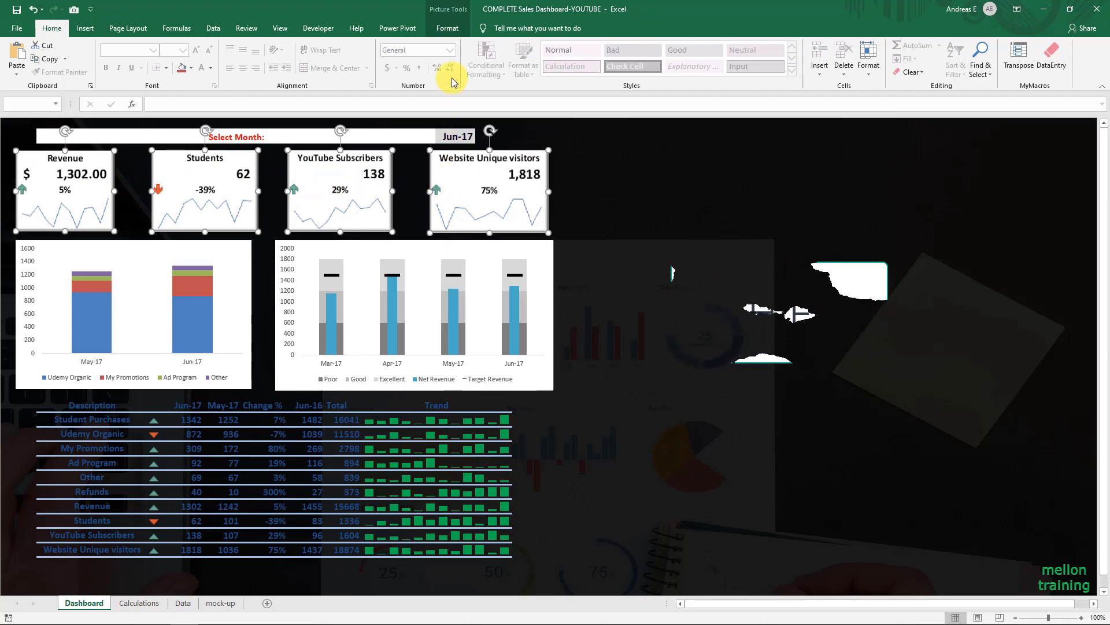
left_click(452, 30)
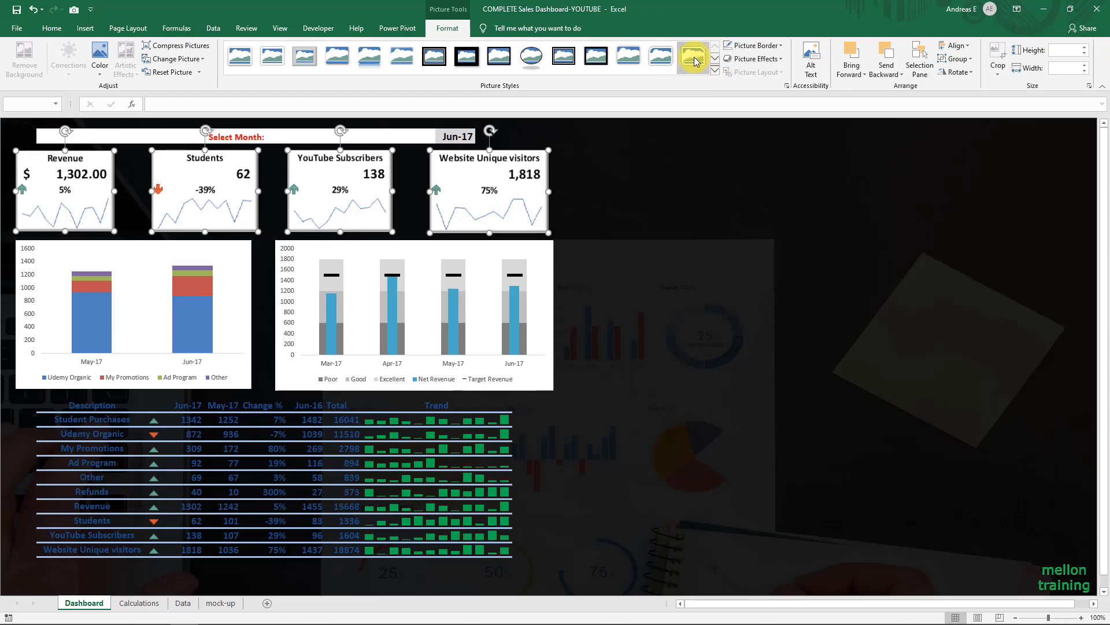
left_click(606, 172)
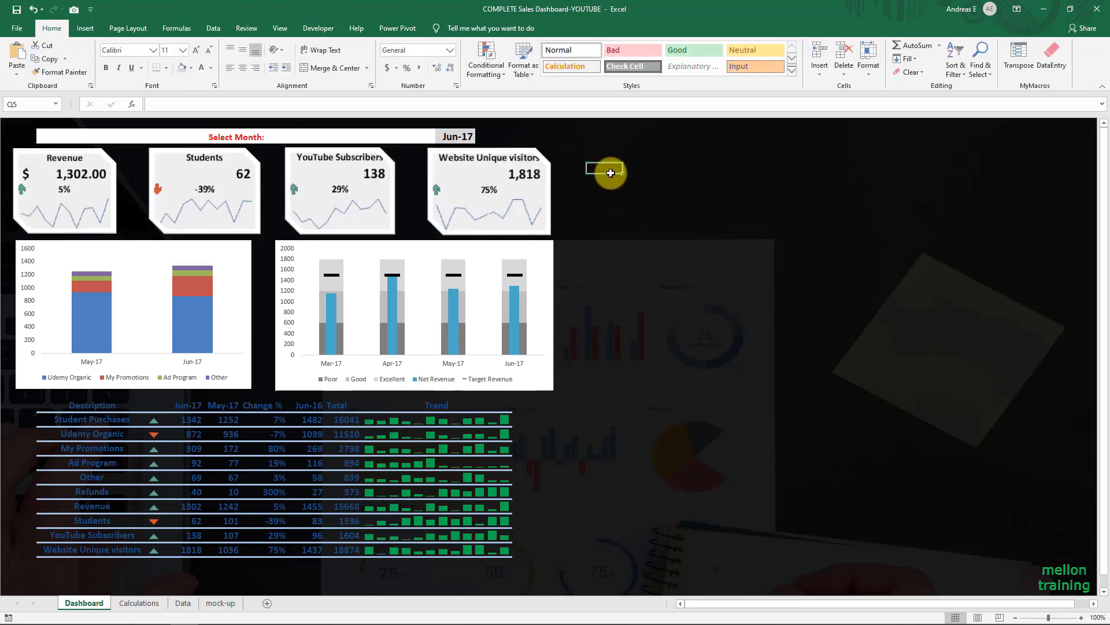
Apply the dark-background chart style to the stacked revenue source chart and to the net versus target revenue chart
left_click(216, 249)
left_click(443, 28)
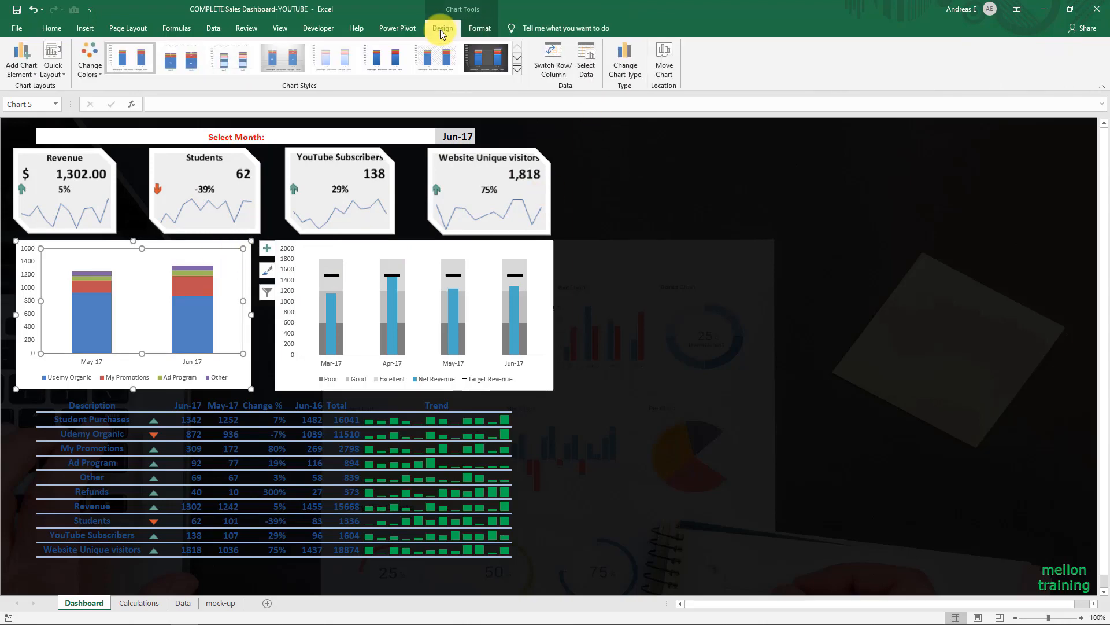
left_click(490, 53)
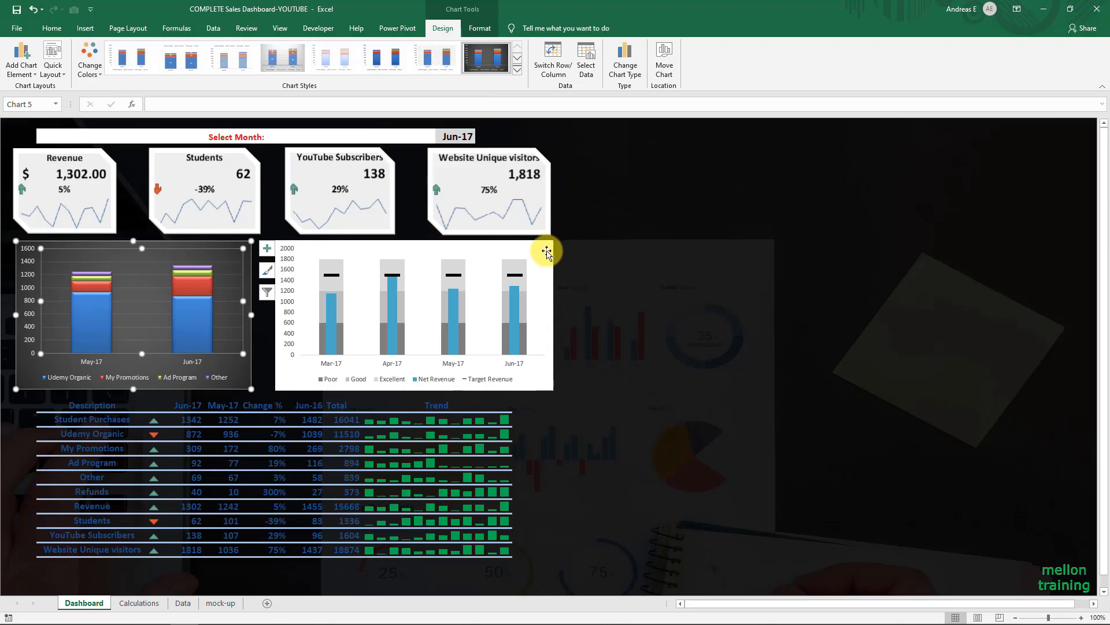
left_click(545, 247)
left_click(396, 54)
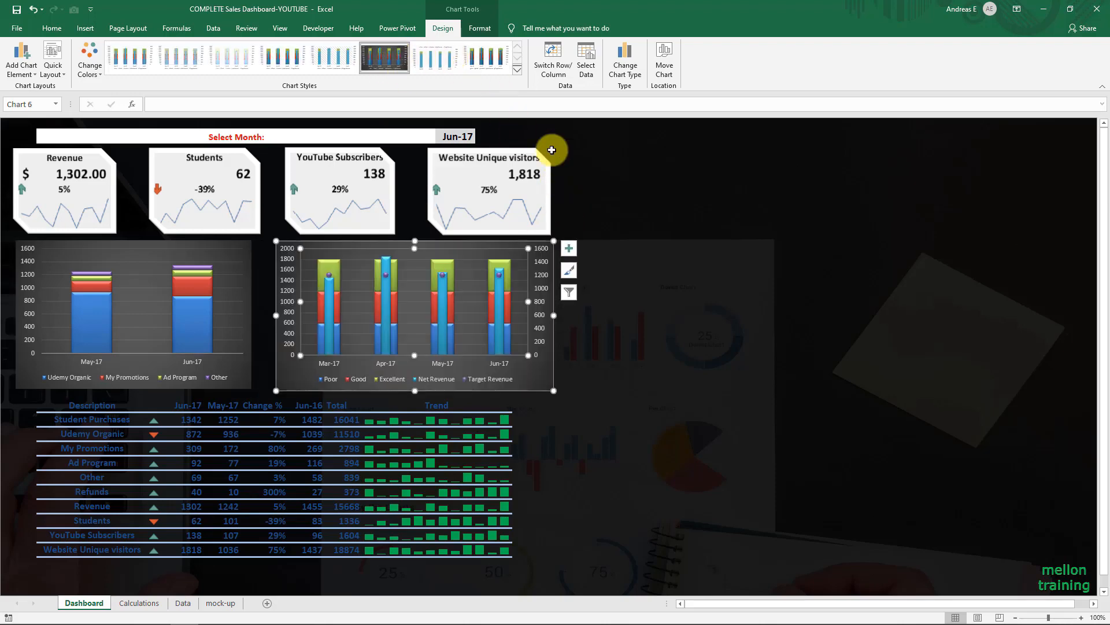
left_click(706, 243)
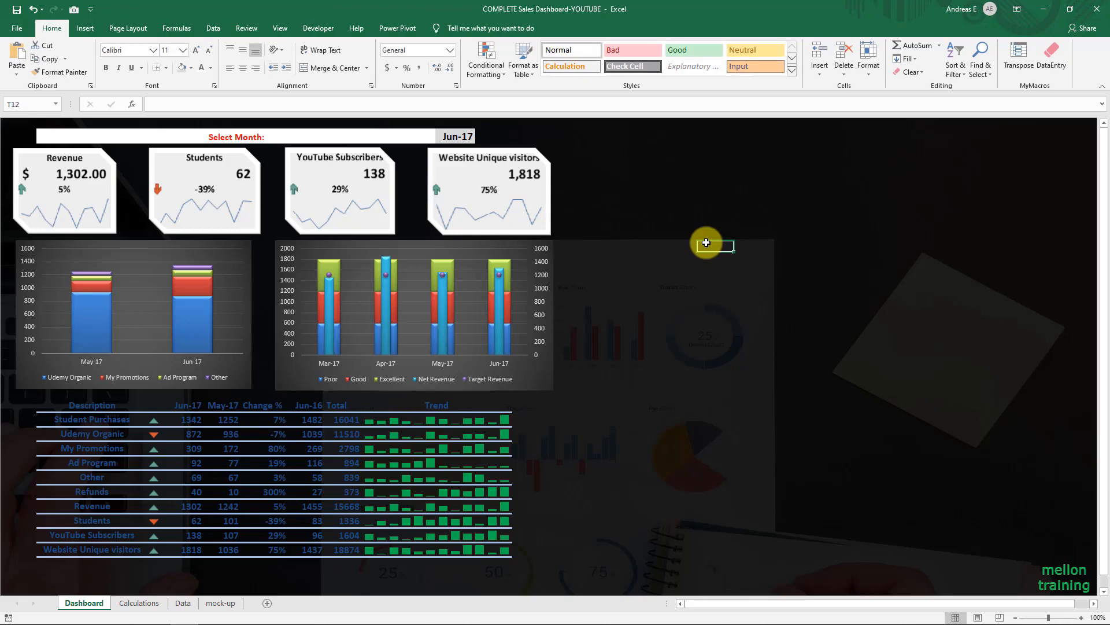
Set the font colour of the whole description and trend table, starting at B26, to white
left_click_drag(46, 410, 448, 545)
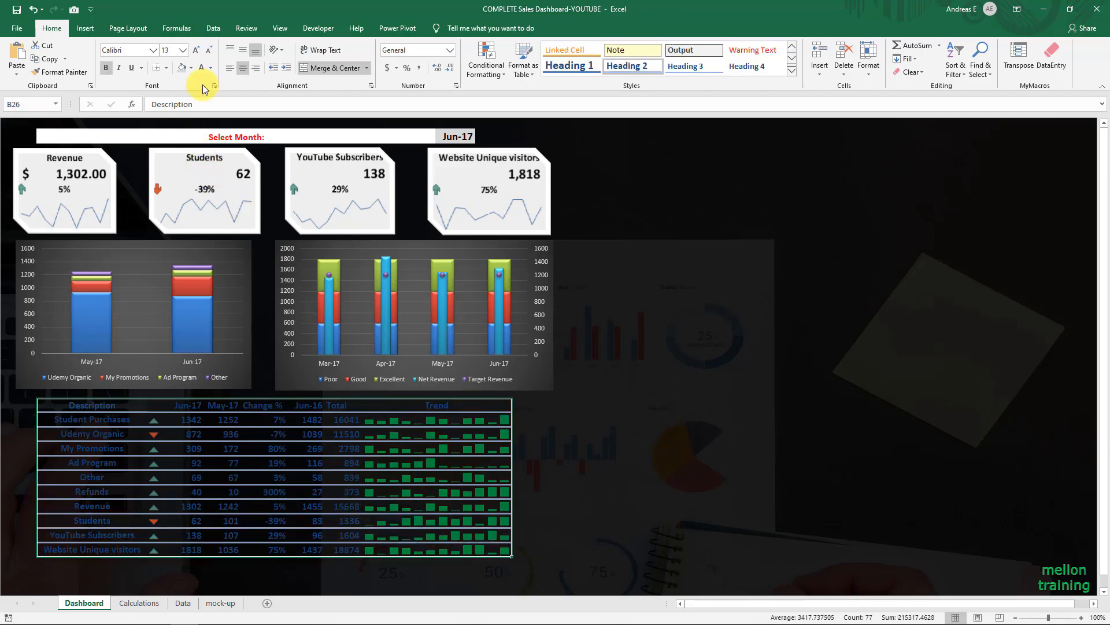
left_click(204, 68)
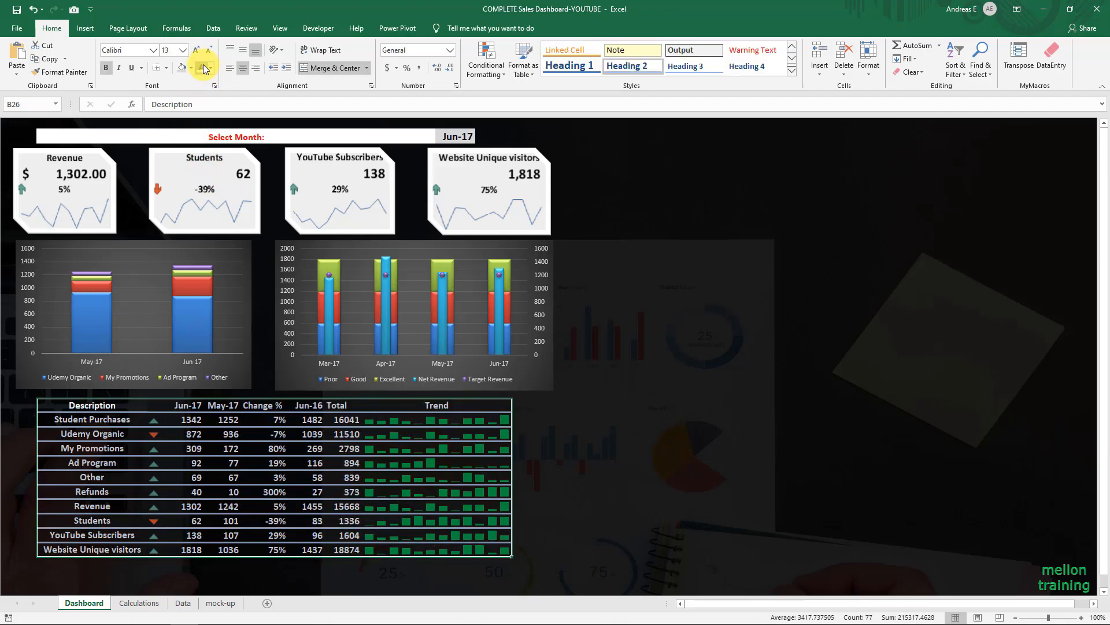
left_click(633, 193)
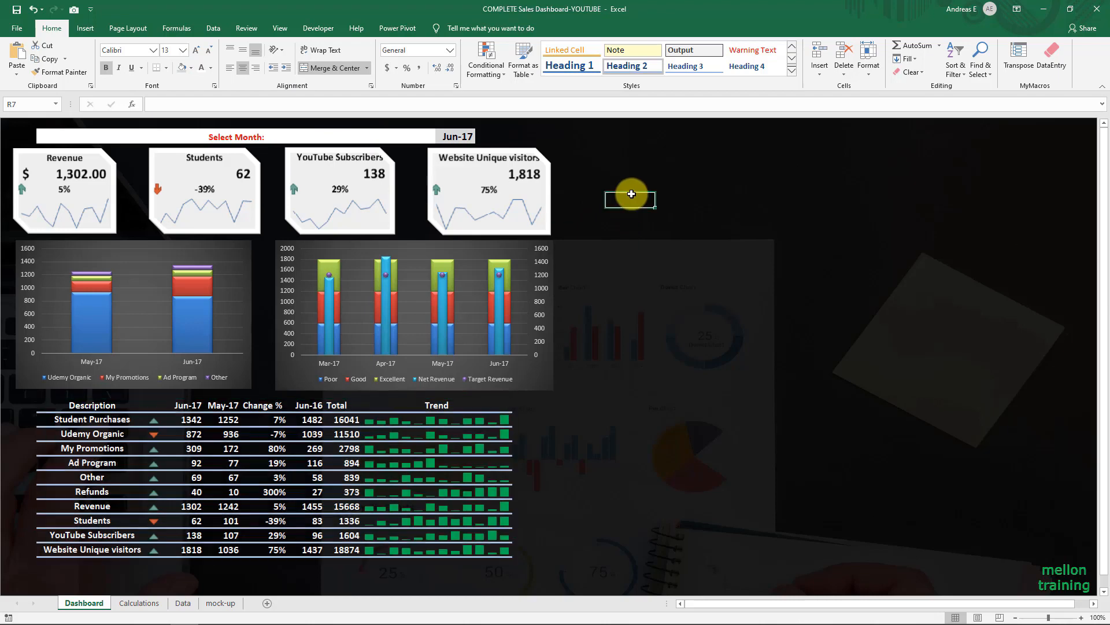